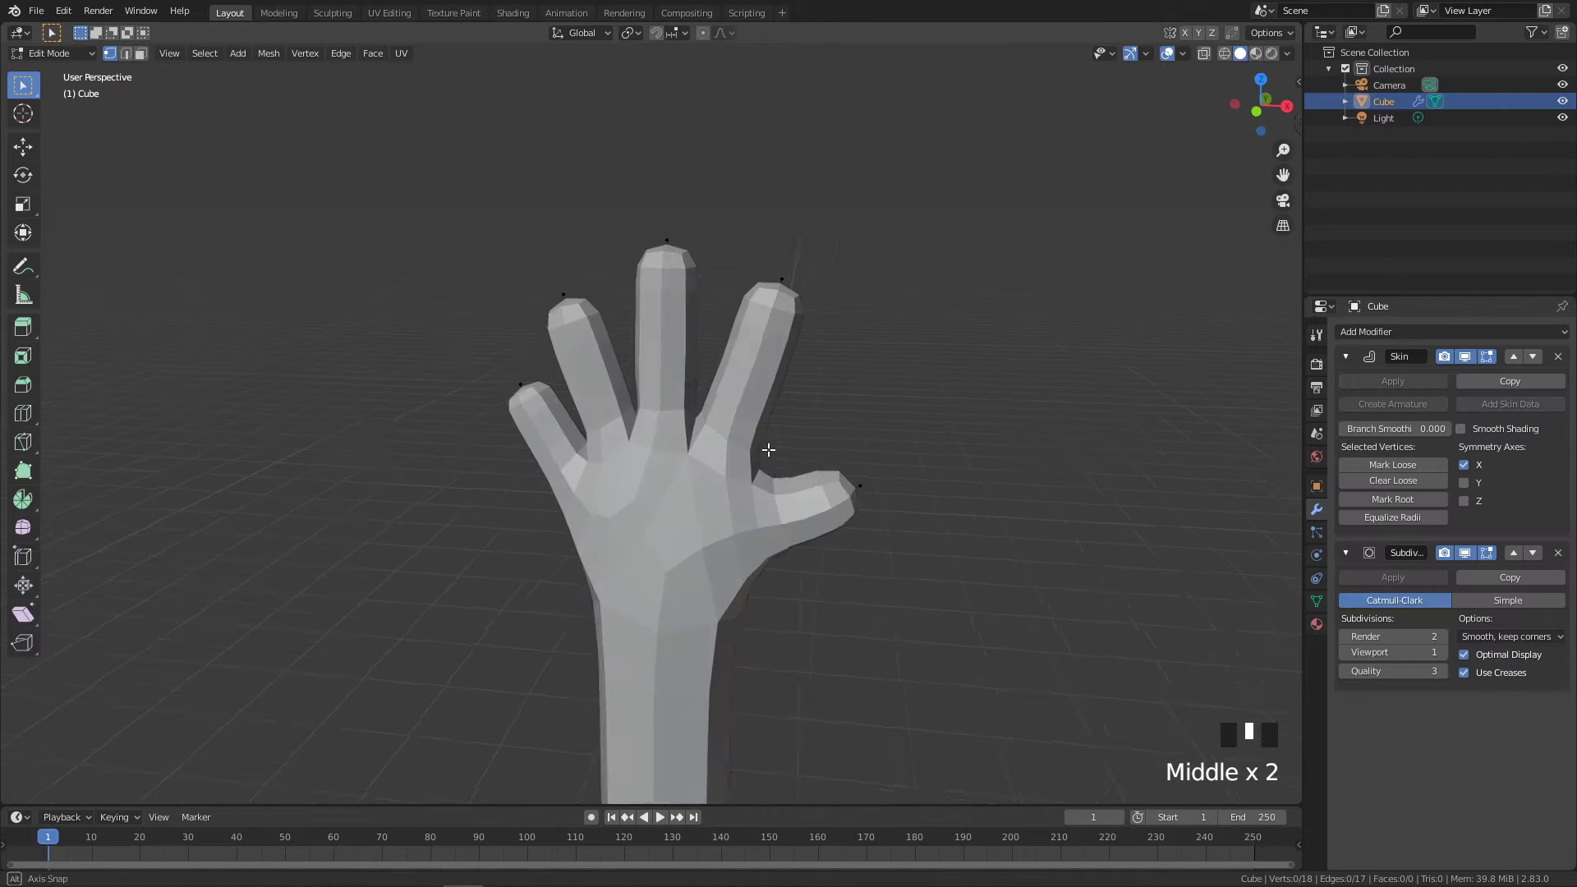
Switch to Object Mode and apply the hand's Skin and Subdivision Surface modifiers
middle_click_drag(761, 446, 715, 496)
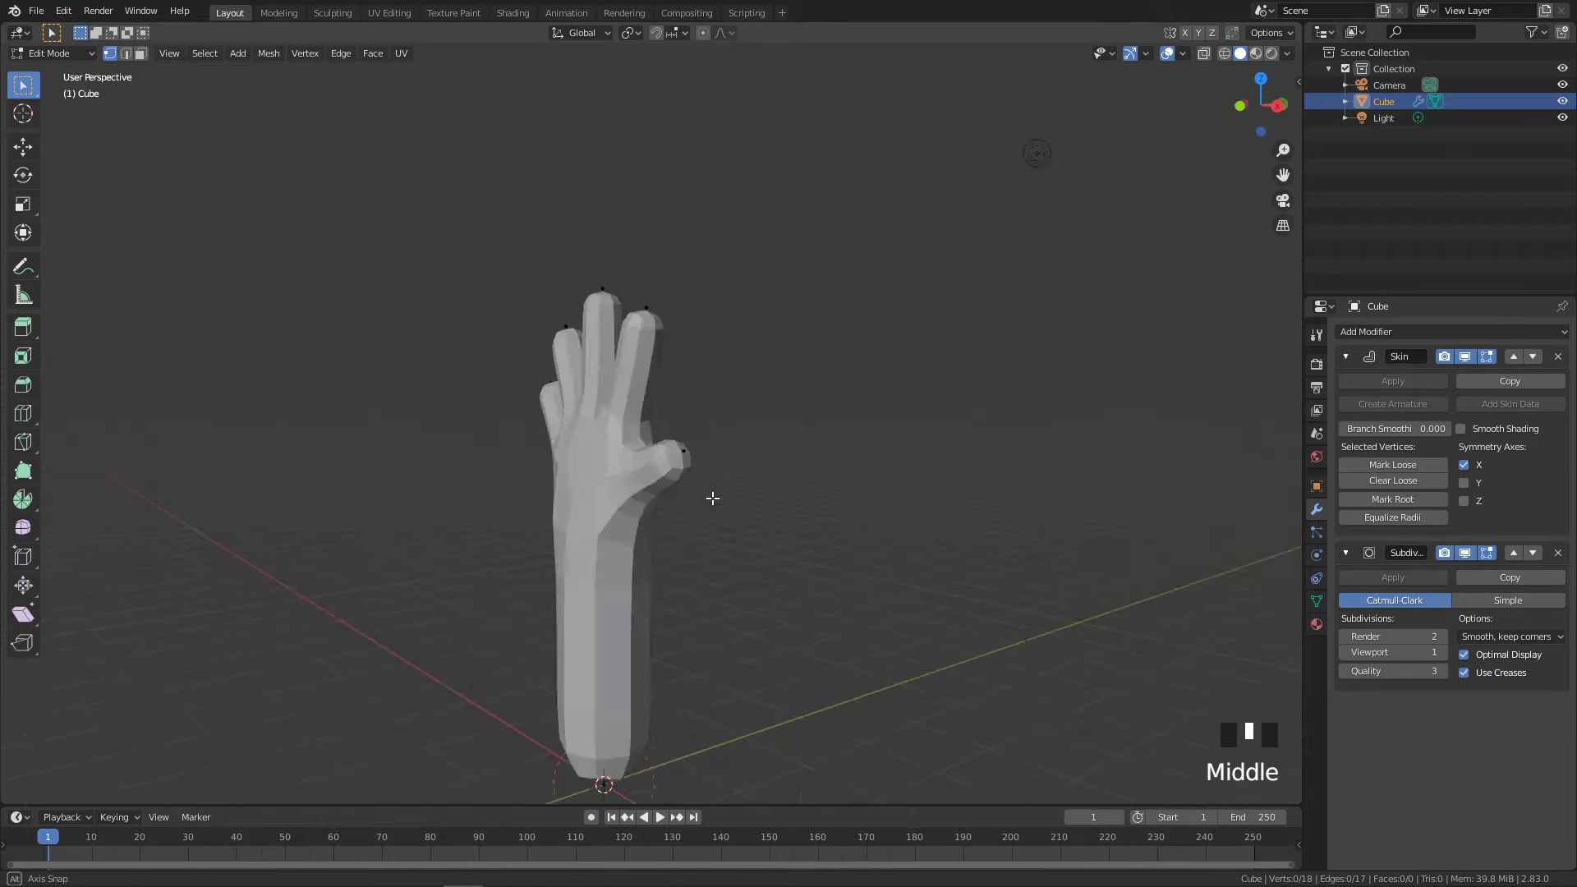
scroll(679, 482, "up", 2)
key("Tab")
left_click(1402, 381)
left_click(1402, 381)
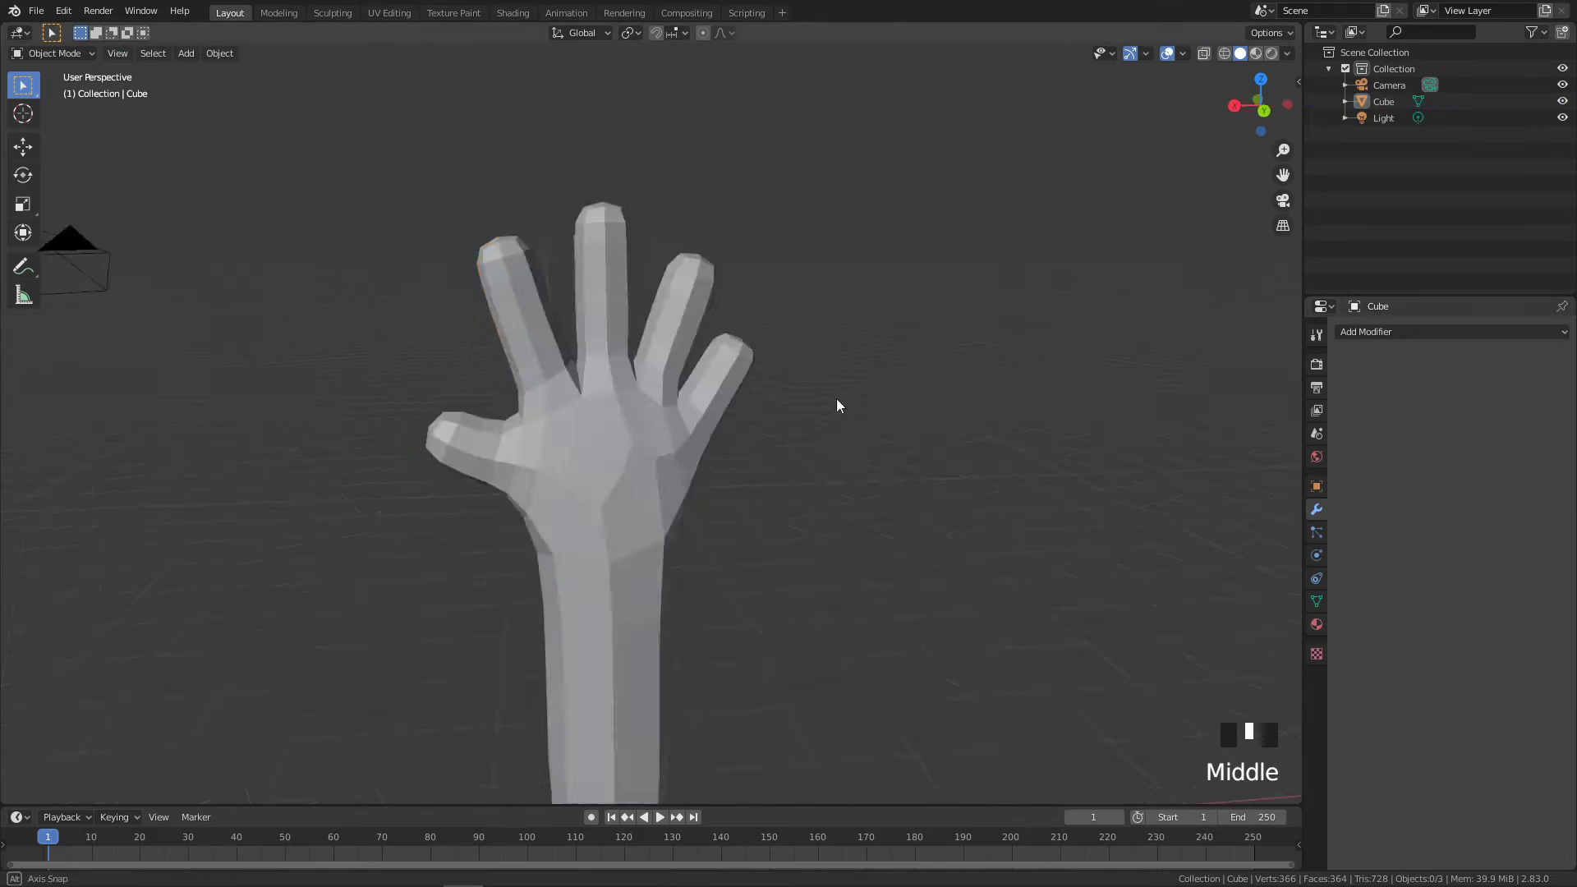
Add a new Subdivision Surface modifier to the hand mesh
middle_click_drag(836, 398, 613, 254)
key("Tab")
key("Tab")
left_click(1385, 332)
left_click(1268, 604)
middle_click_drag(1027, 460, 895, 391)
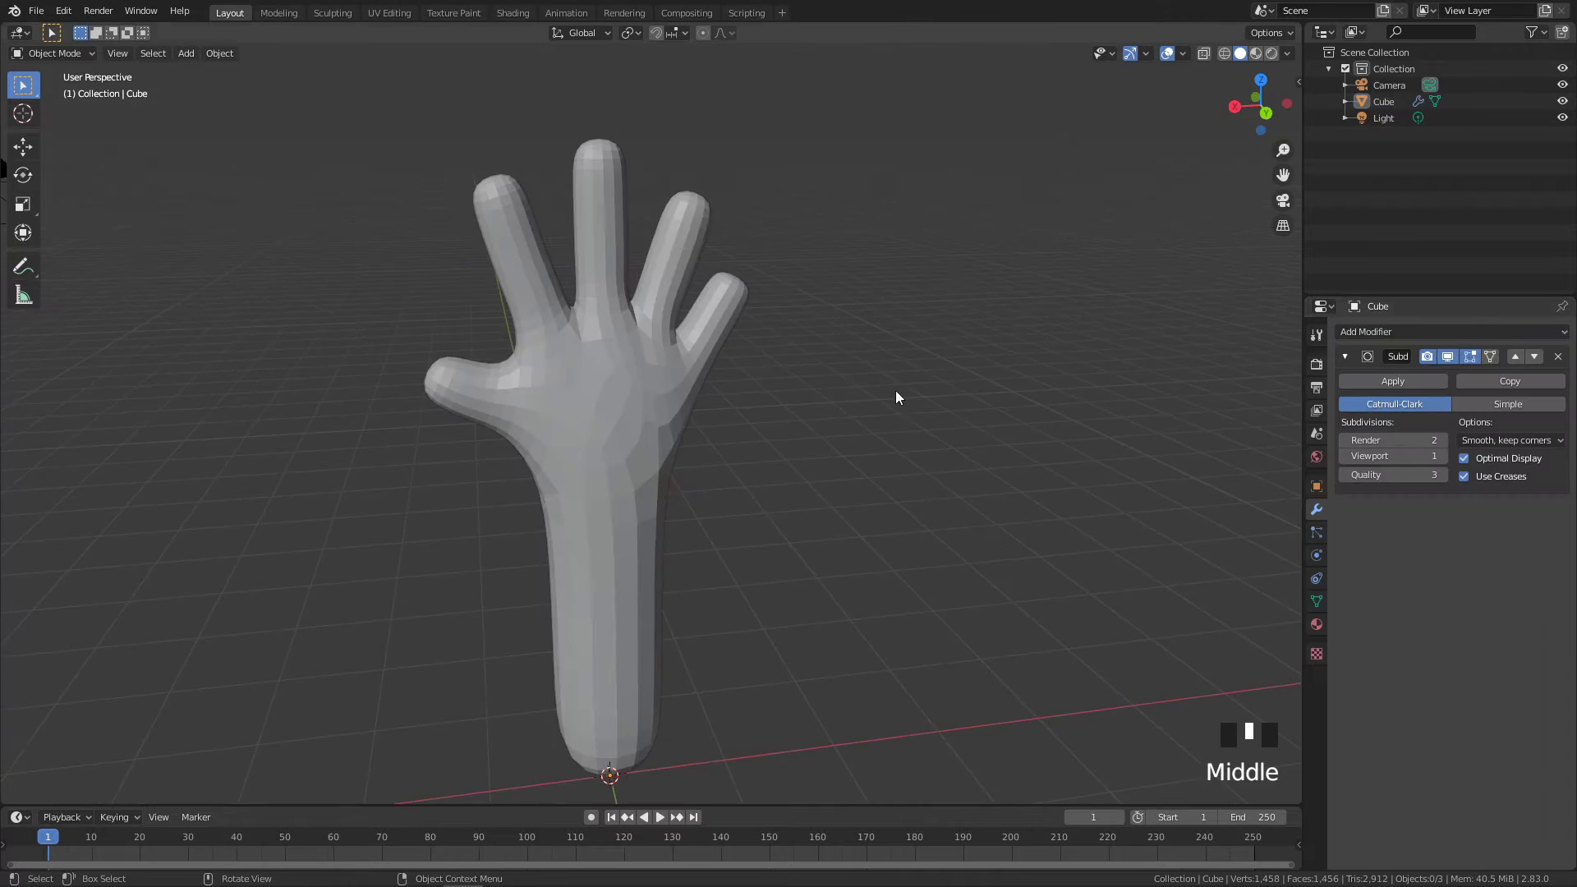
scroll(598, 368, "up", 1)
left_click(598, 367)
scroll(775, 448, "down", 2)
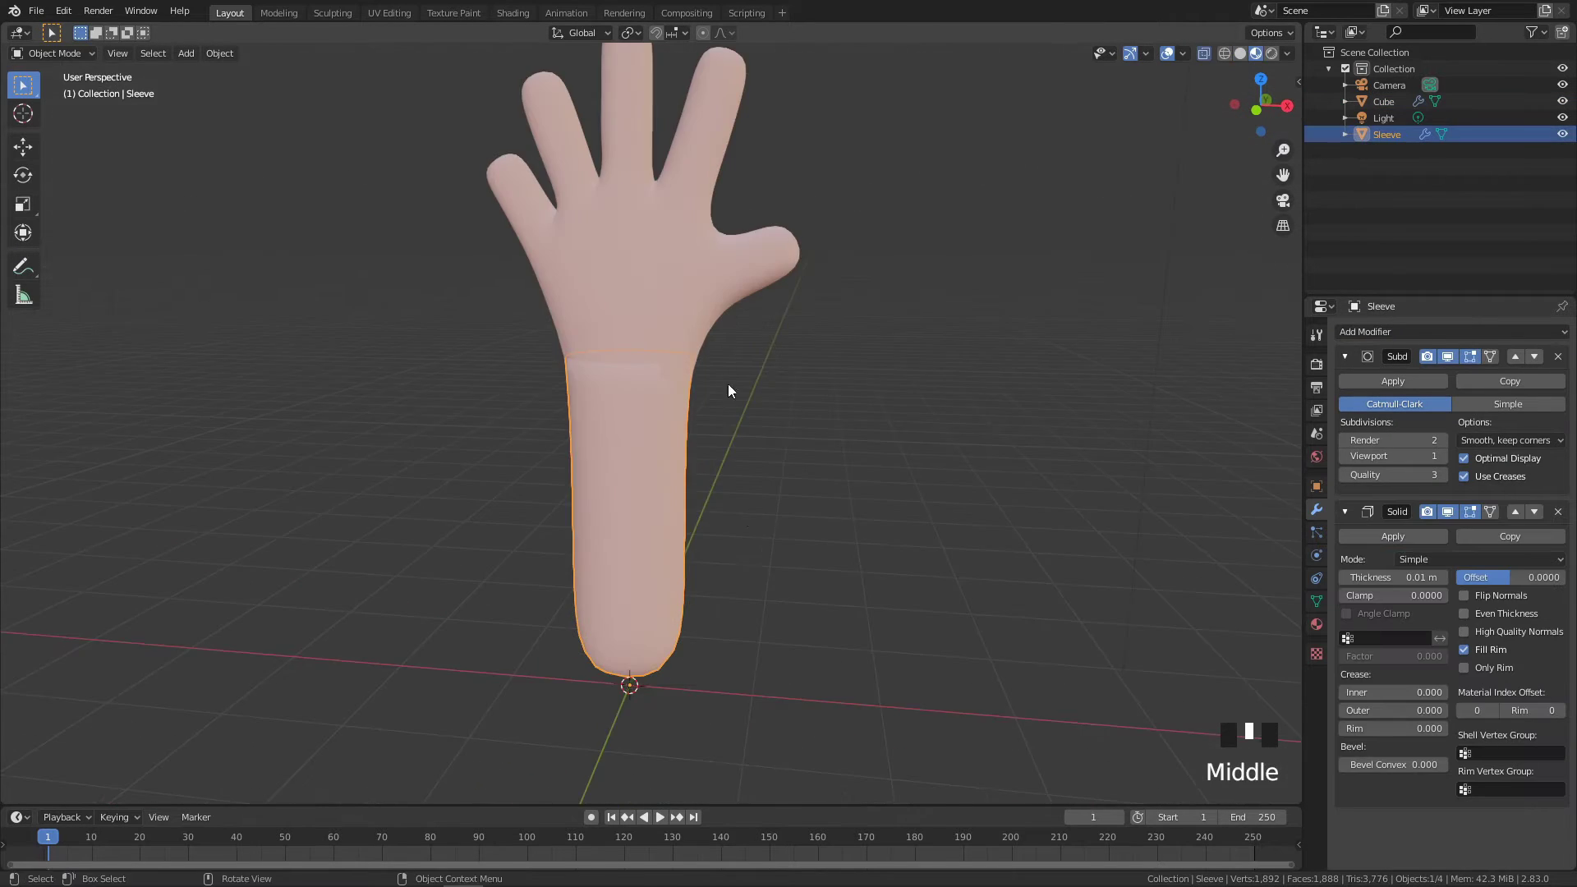
Set the sleeve's Solidify thickness to 0.2 m
middle_click_drag(727, 382, 740, 386)
left_click_drag(1397, 577, 1425, 578)
scroll(837, 440, "up", 1)
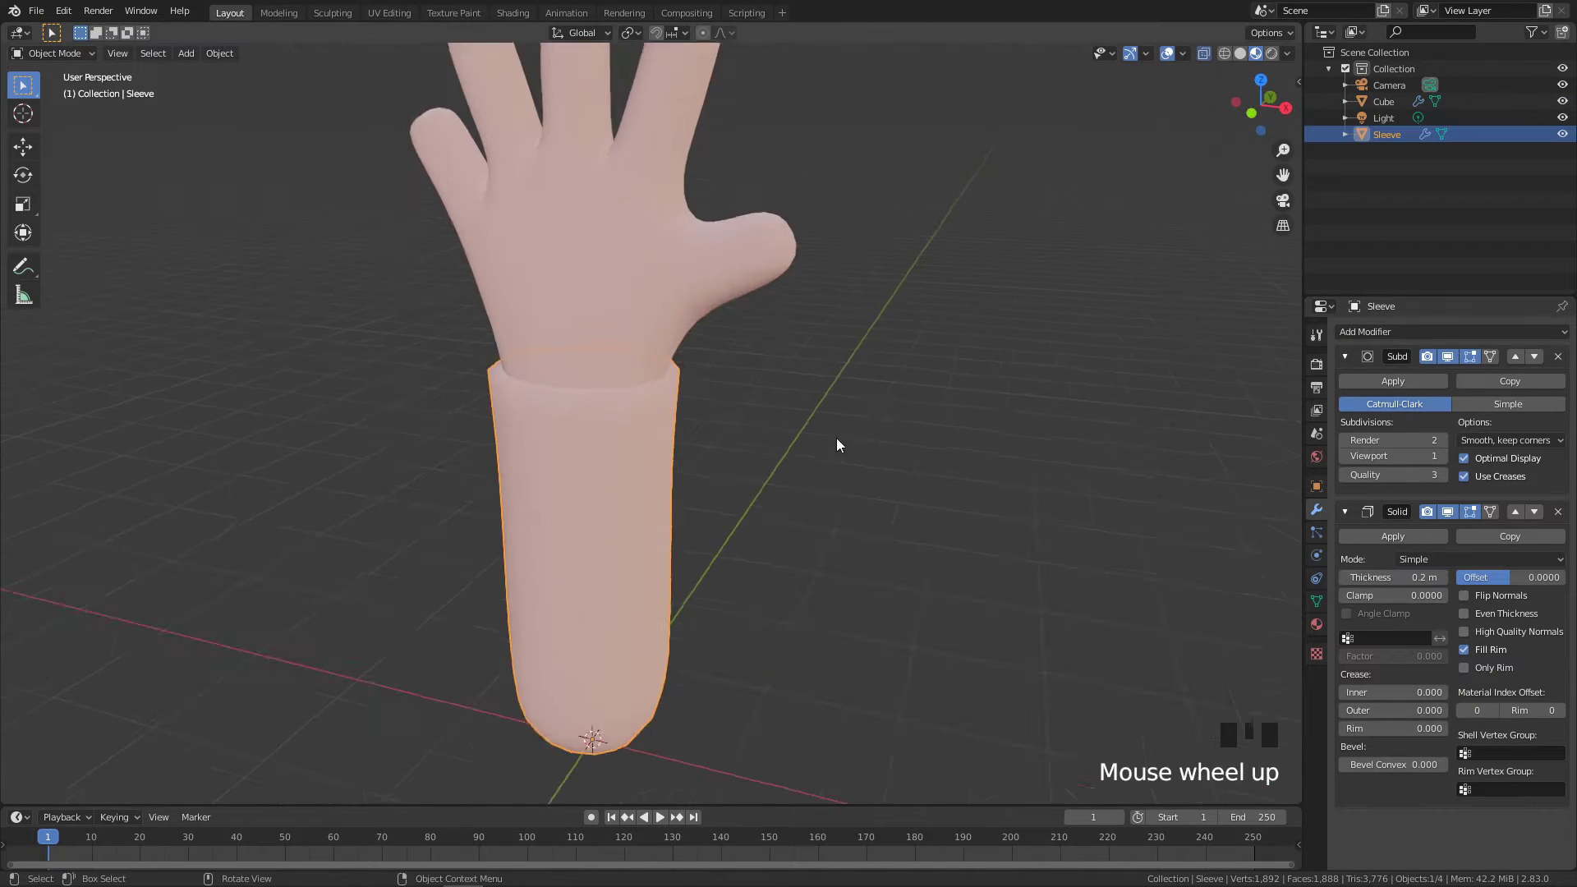
Replace the sleeve's skin-coloured material with a separate blue material
left_click(1316, 625)
left_click(1563, 332)
left_click(1347, 434)
left_click(1396, 468)
middle_click_drag(920, 460, 1084, 454)
left_click(1504, 600)
left_click(1464, 473)
left_click(1377, 335)
left_click(1562, 348)
scroll(990, 450, "up", 1)
Turn on Auto Smooth in the normals settings of the sleeve's mesh data
left_click(1317, 579)
left_click(1316, 601)
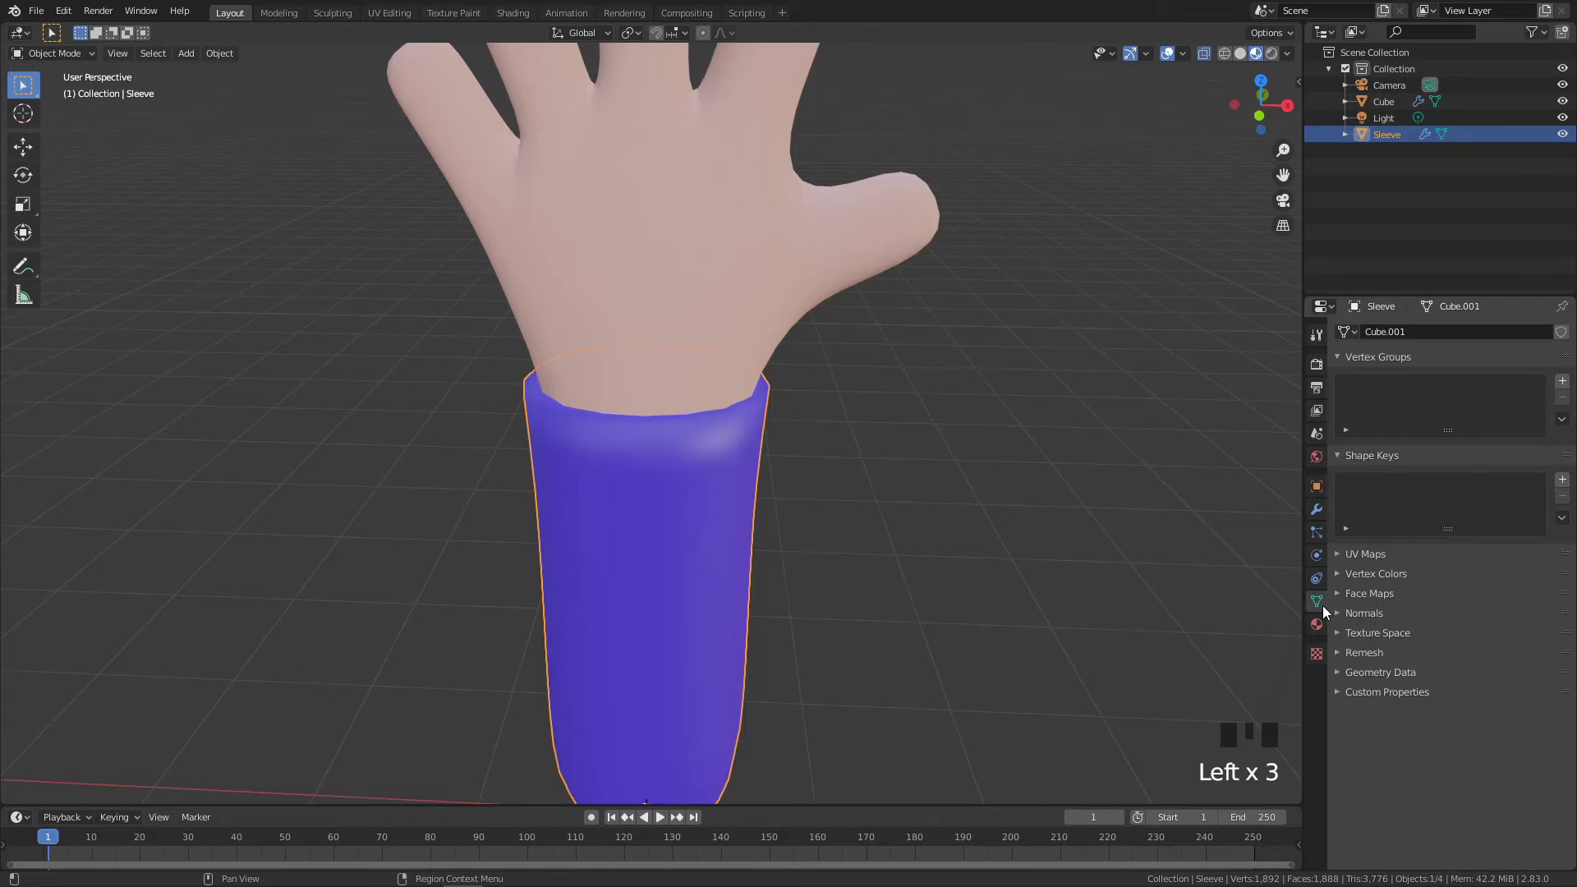
left_click(1338, 612)
left_click(1364, 633)
middle_click_drag(822, 443, 525, 415)
left_click(729, 440)
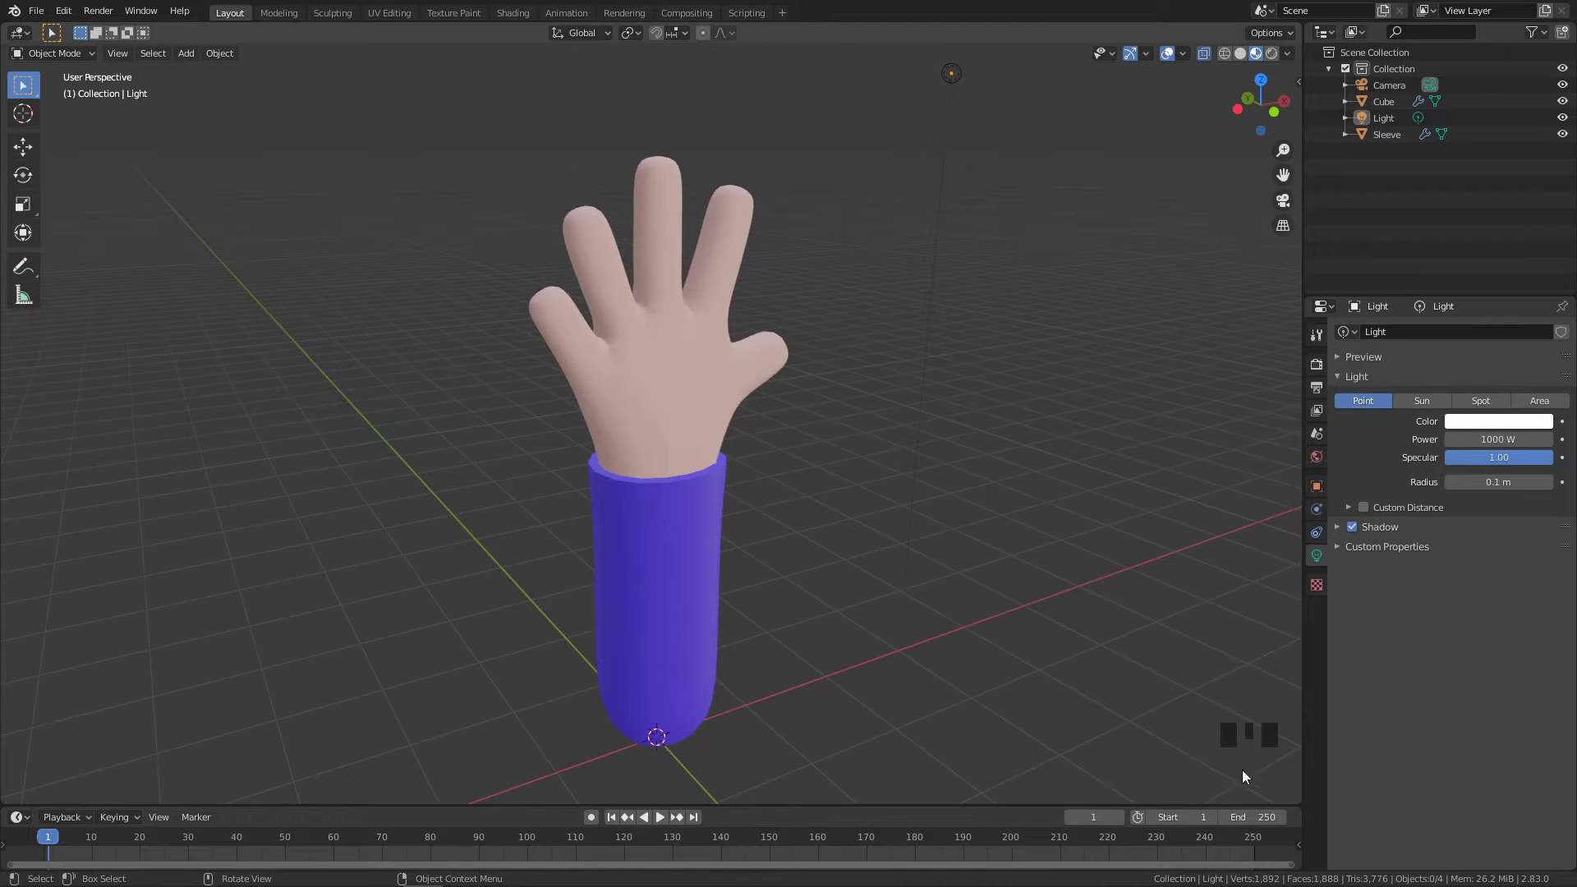
Examine the hand and sleeve from several angles, including where the arm's base sits relative to the 3D cursor
middle_click_drag(1229, 762, 964, 649)
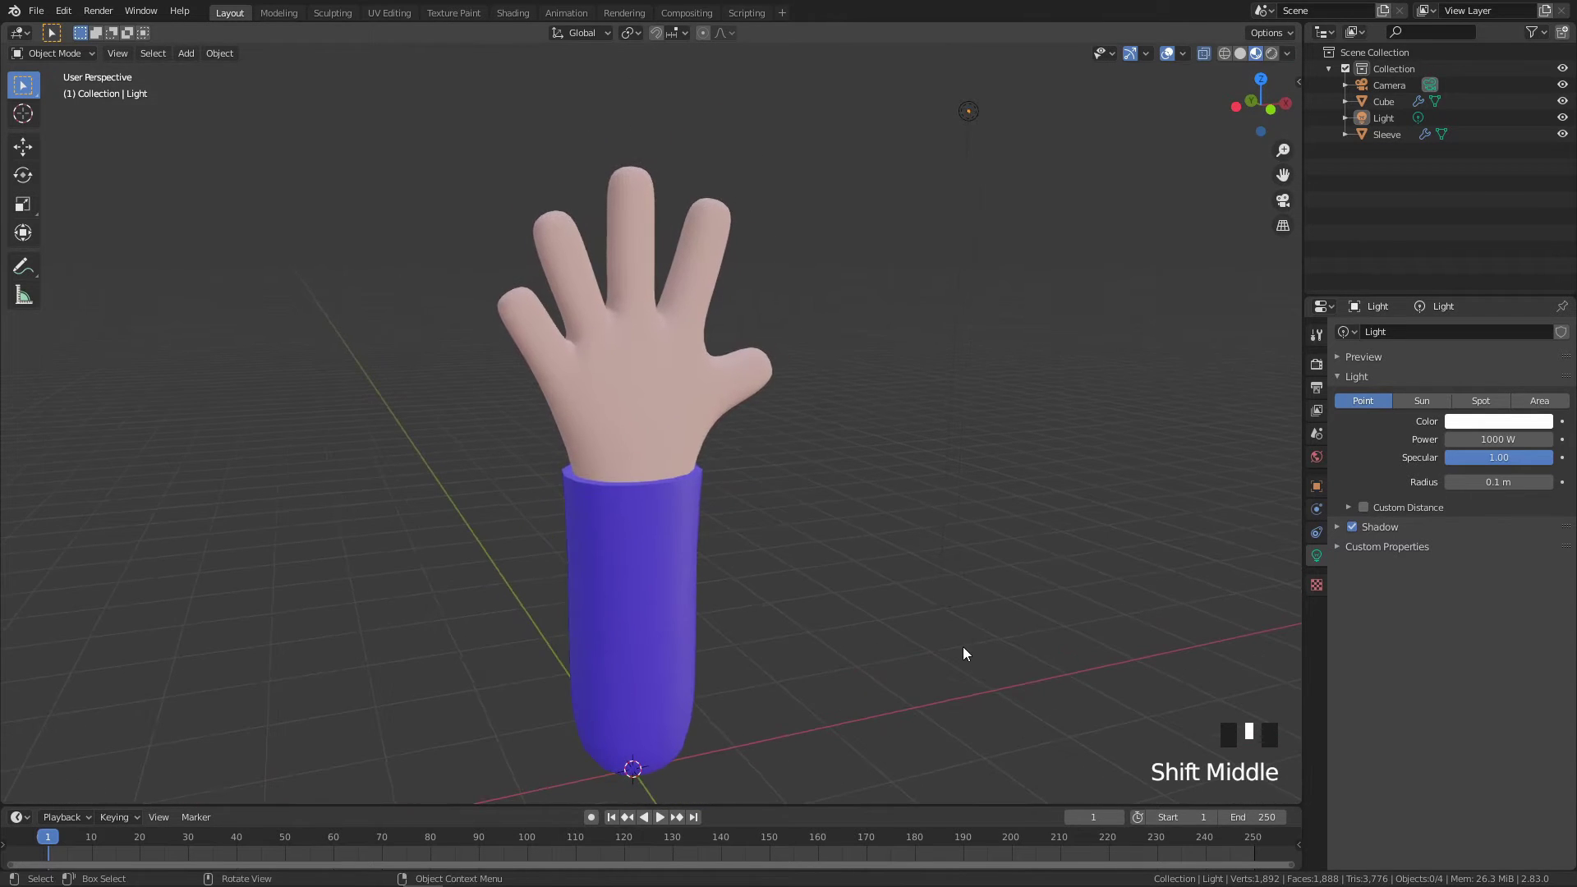
scroll(962, 647, "up", 2)
middle_click_drag(859, 644, 924, 567, "shift")
scroll(834, 530, "down", 1)
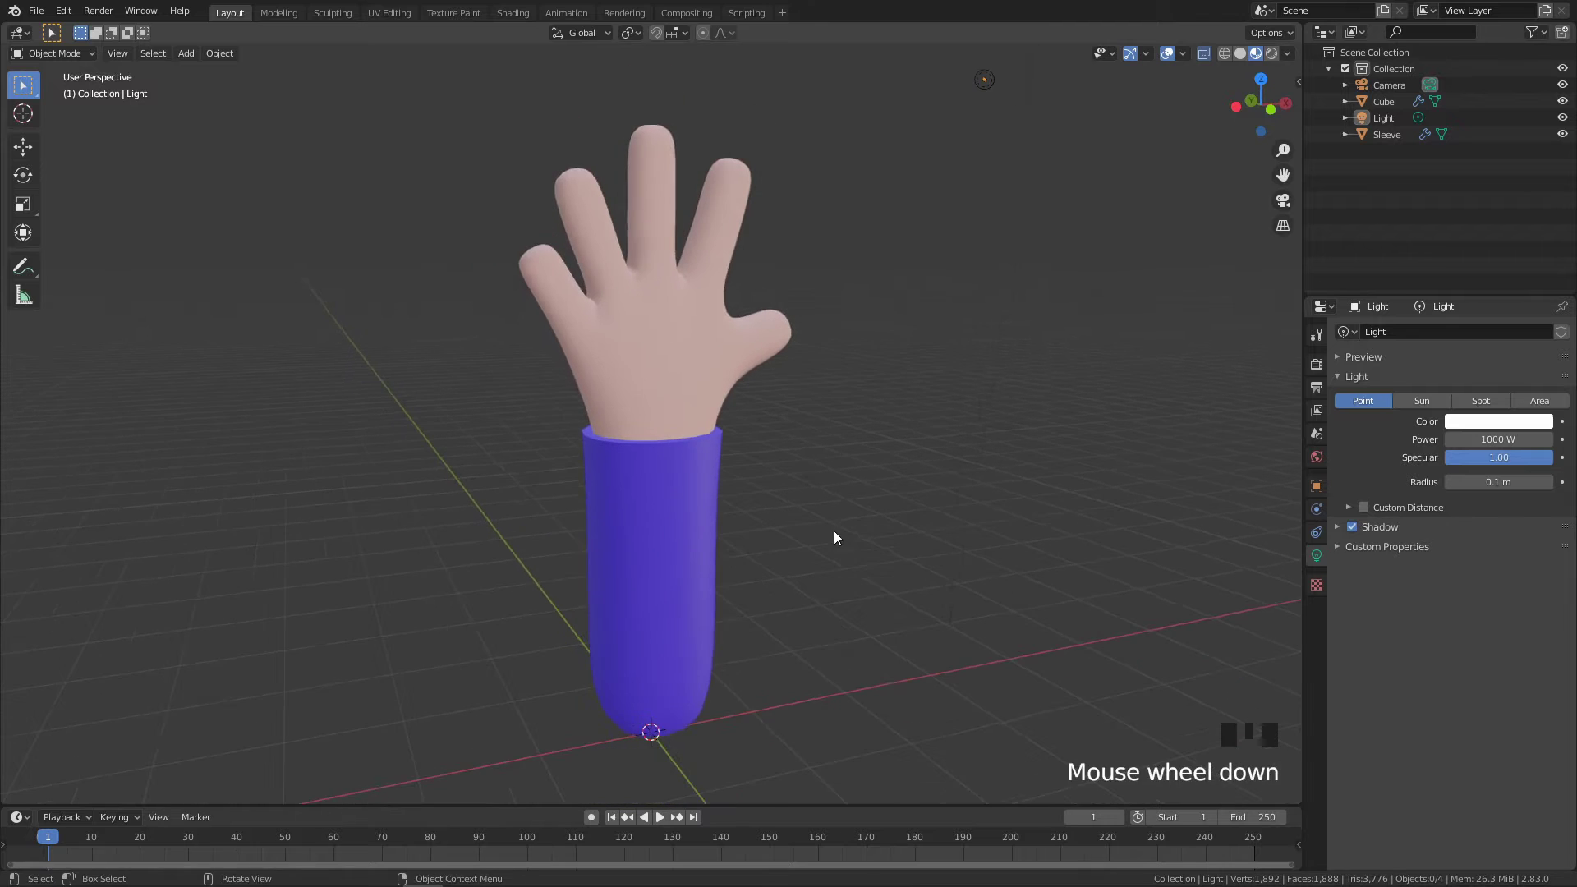
middle_click_drag(835, 531, 770, 537)
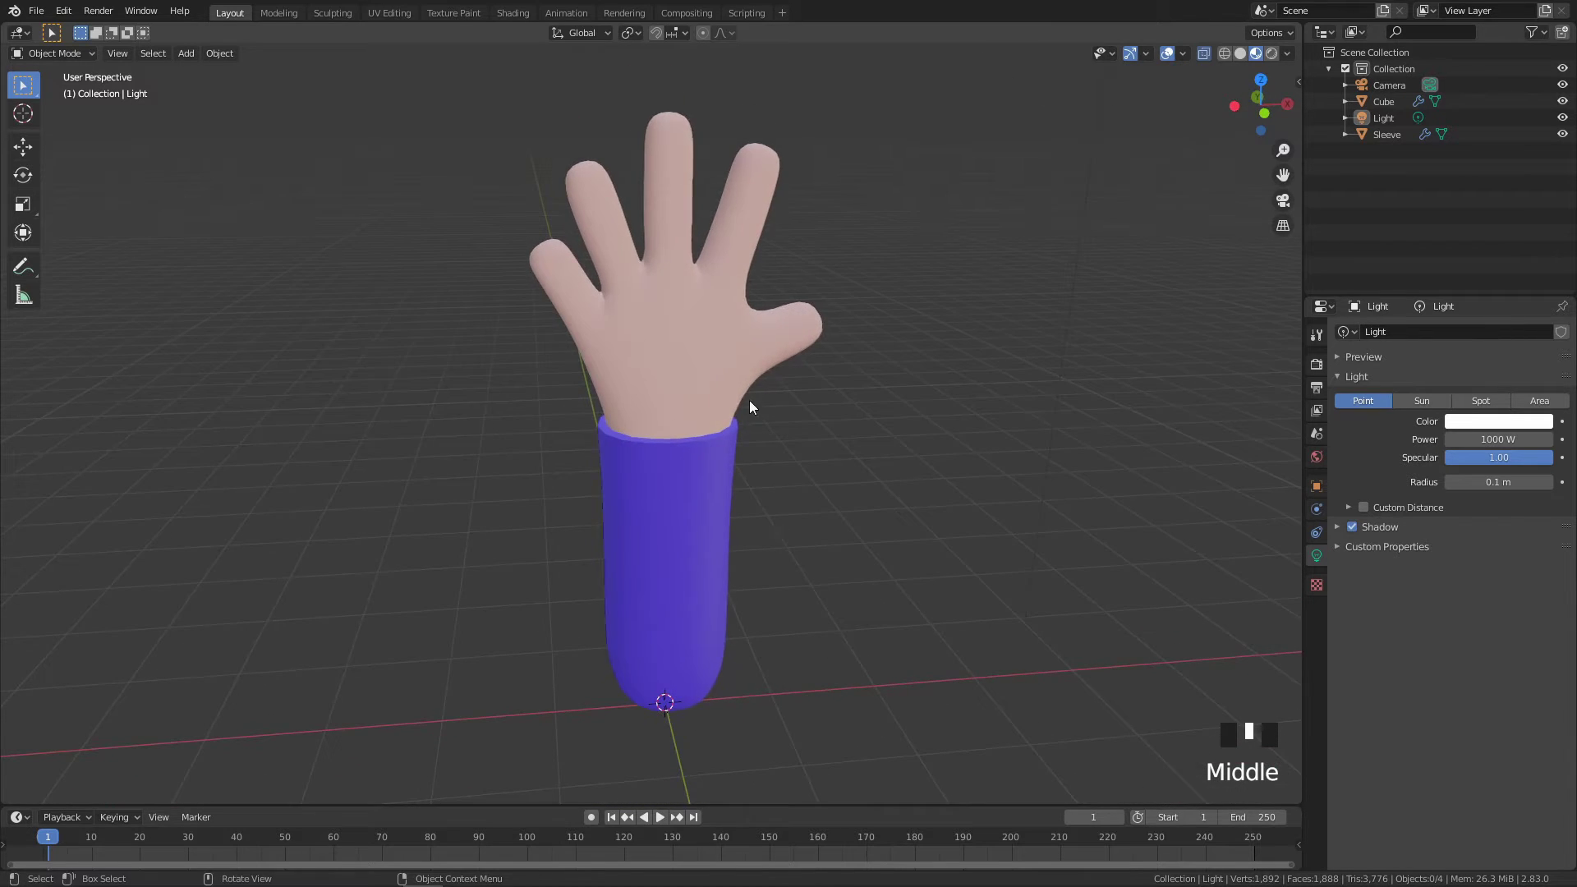
mouse_move(750, 402)
middle_mouse_down()
mouse_move(770, 376)
mouse_move(754, 380)
middle_mouse_up()
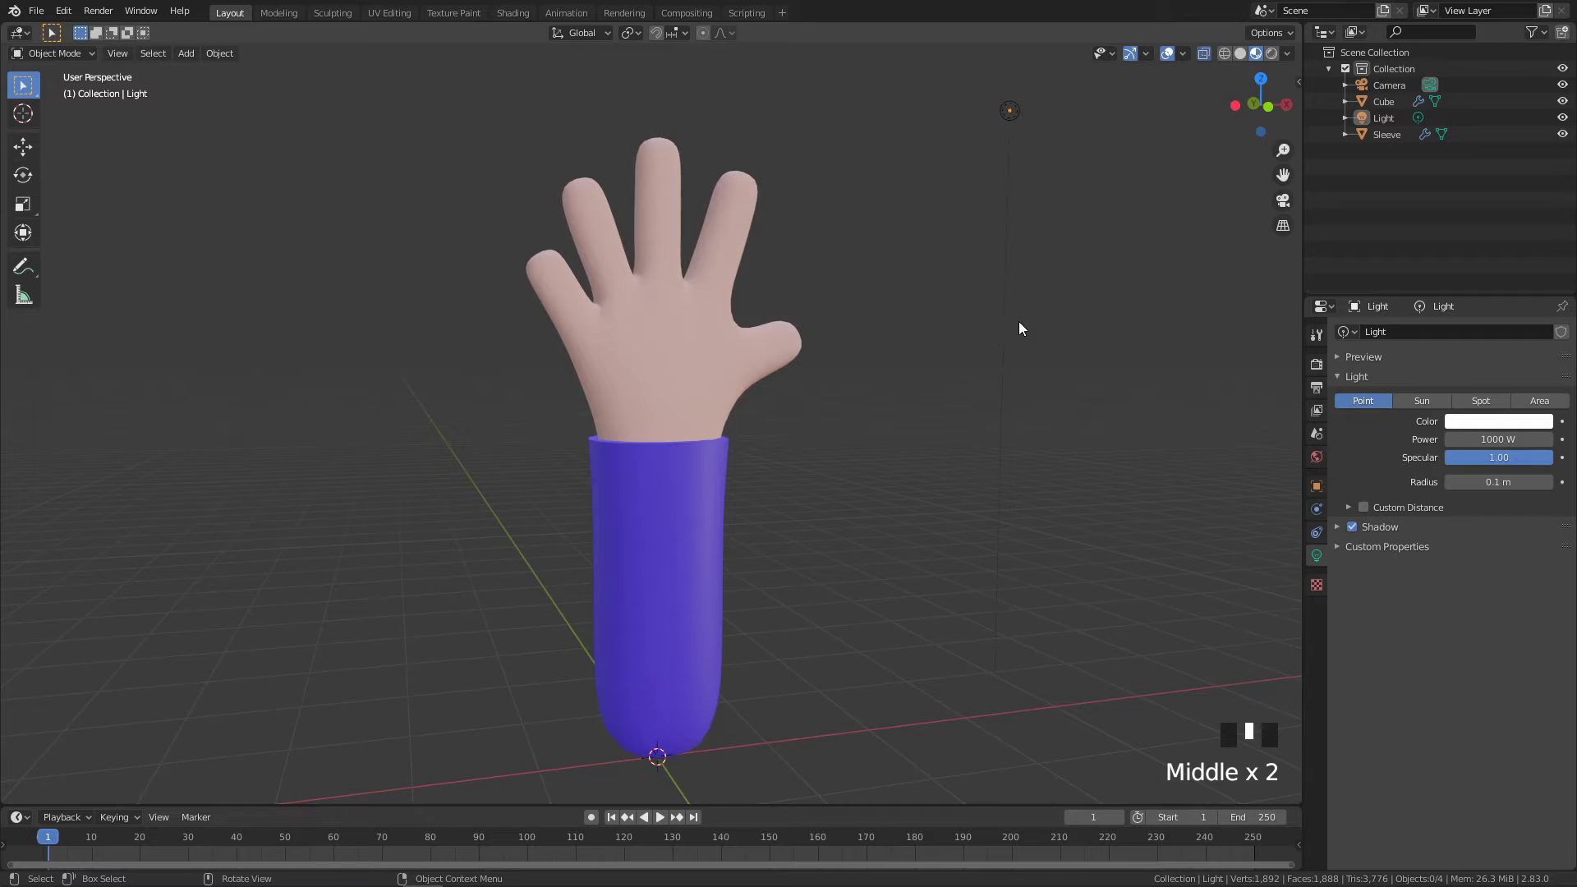
middle_click_drag(759, 693, 578, 631, "shift")
middle_click_drag(720, 536, 942, 421)
key("shift+s")
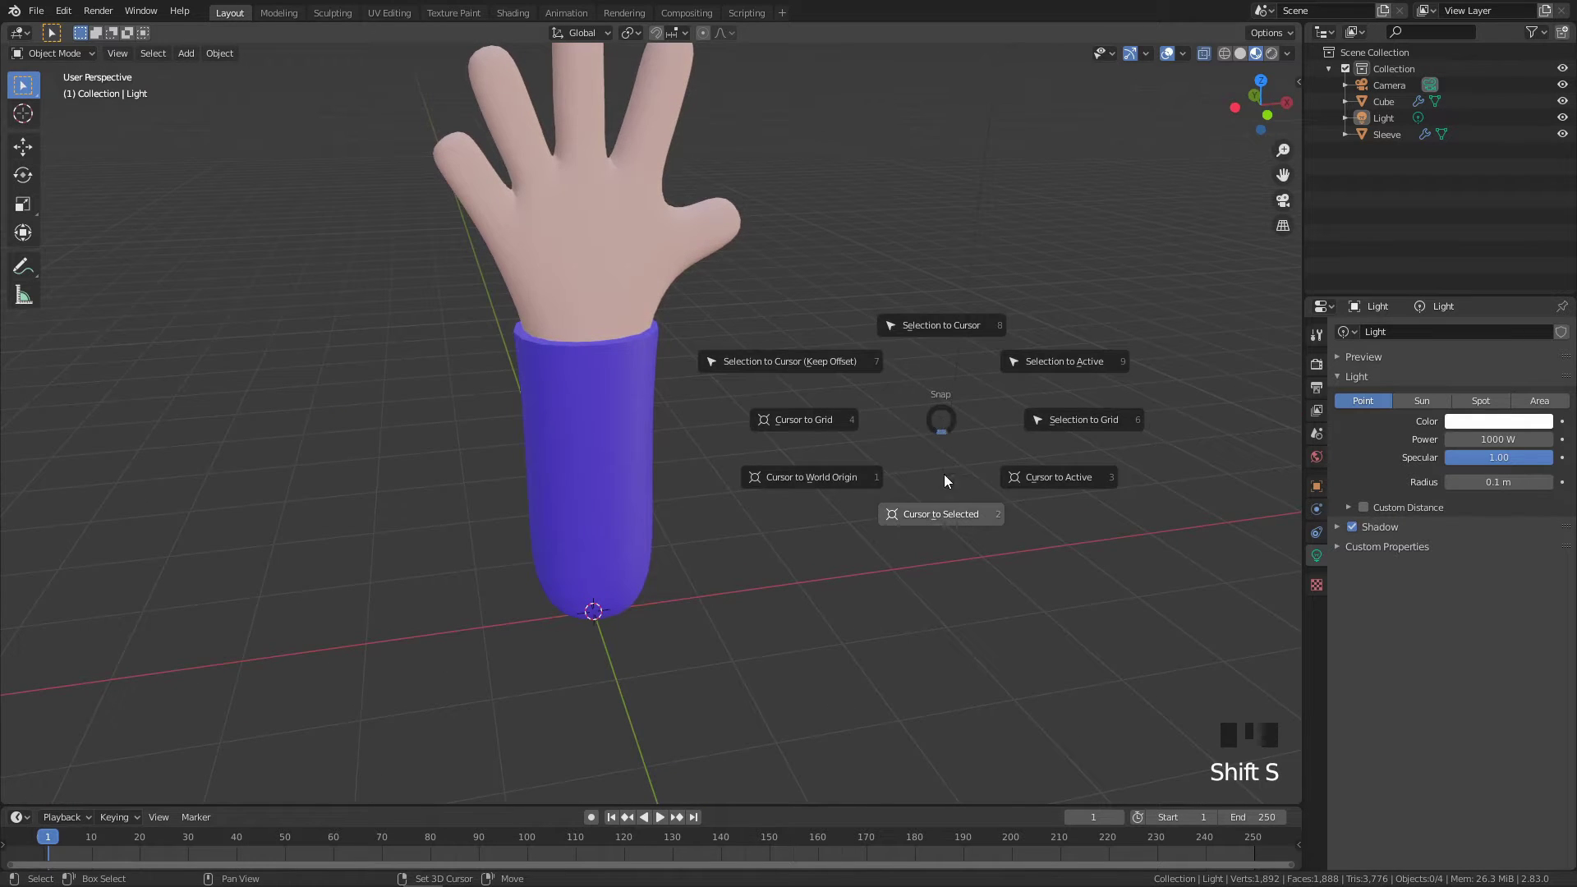
middle_click_drag(737, 514, 747, 441, "shift")
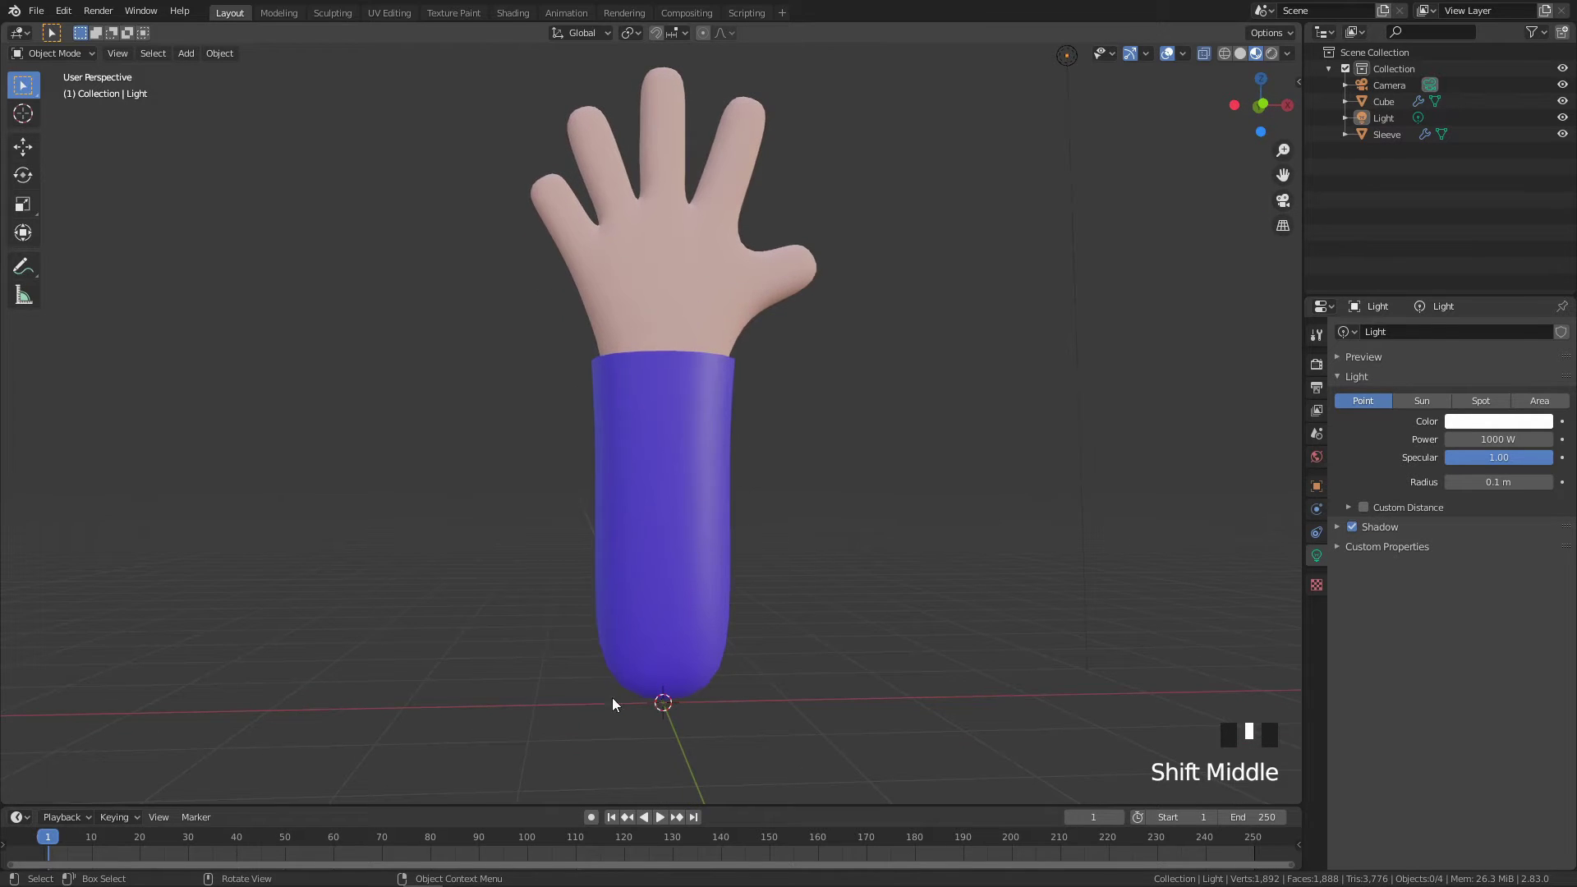
middle_click_drag(613, 704, 911, 452)
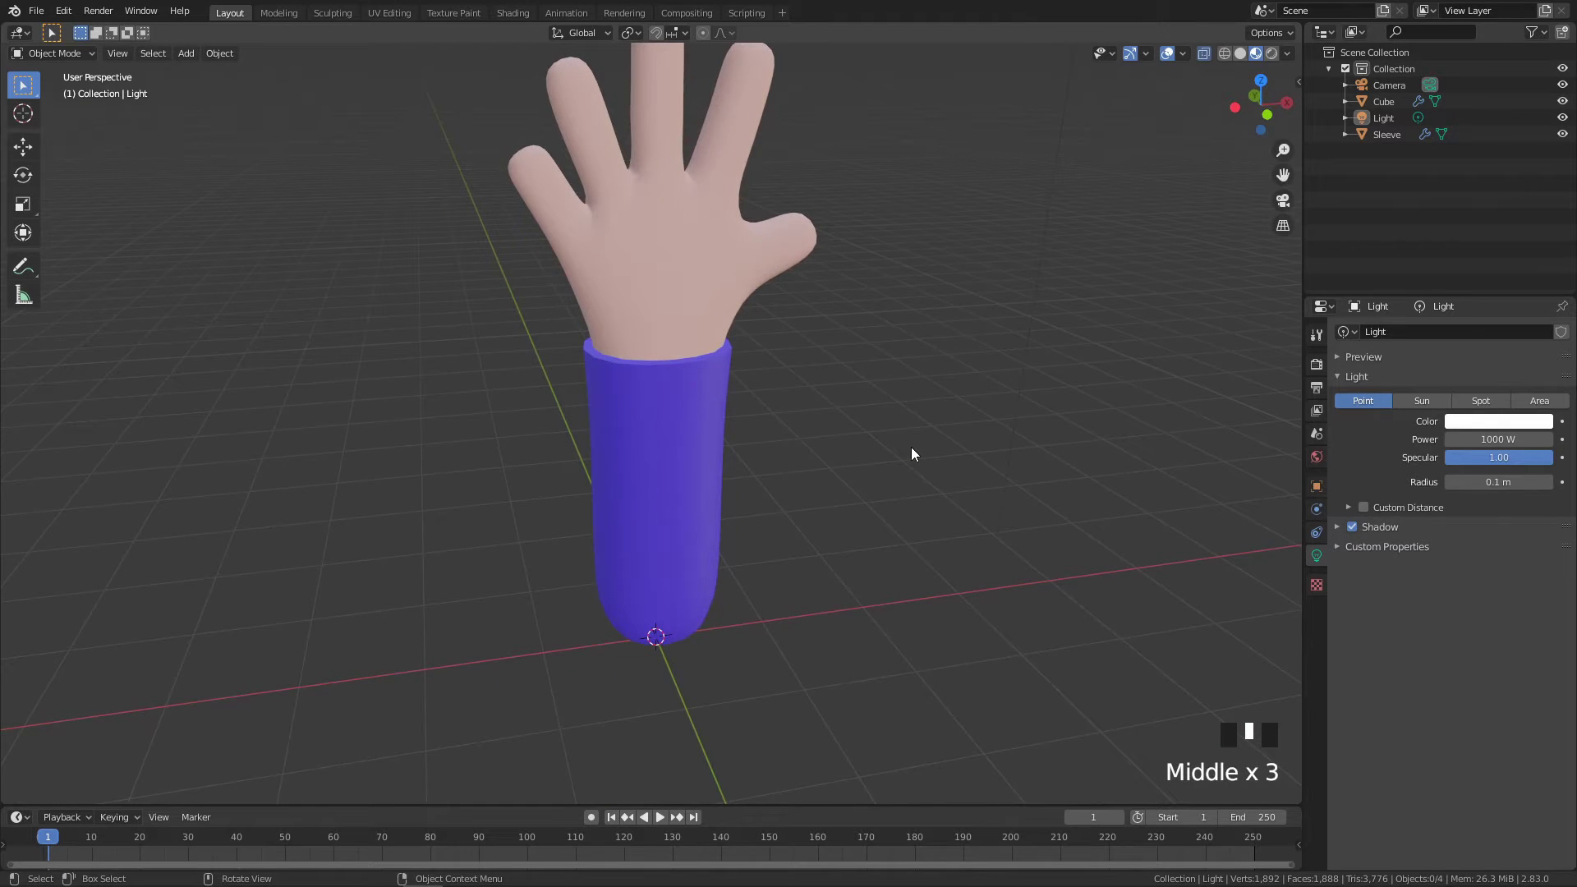
Add a single-bone armature at the base of the arm in front view
key("grave")
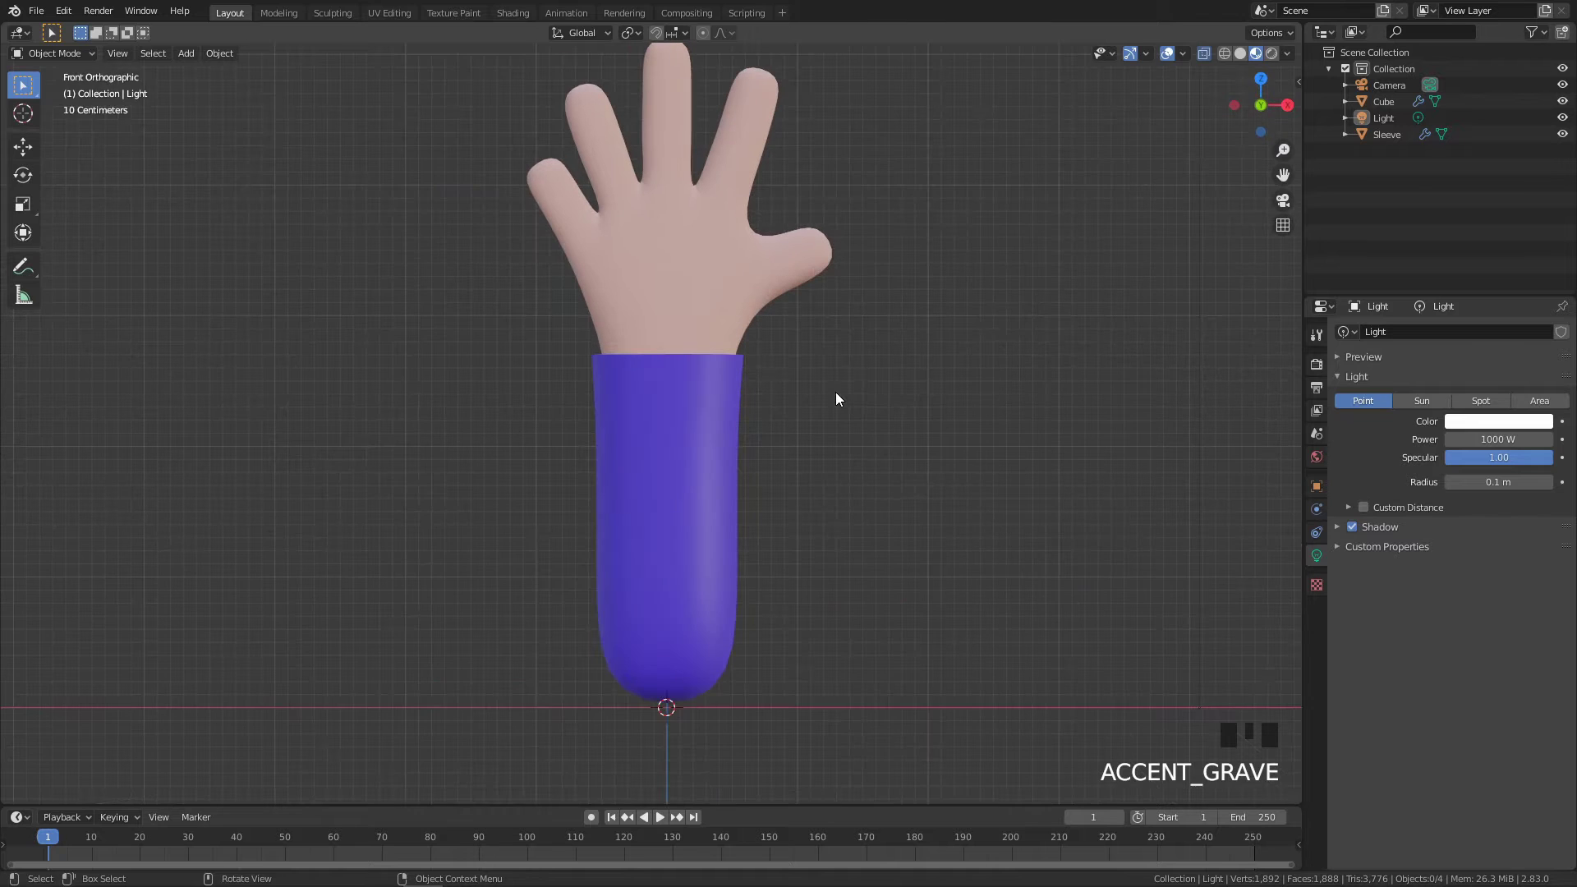
middle_click_drag(835, 391, 849, 441, "shift")
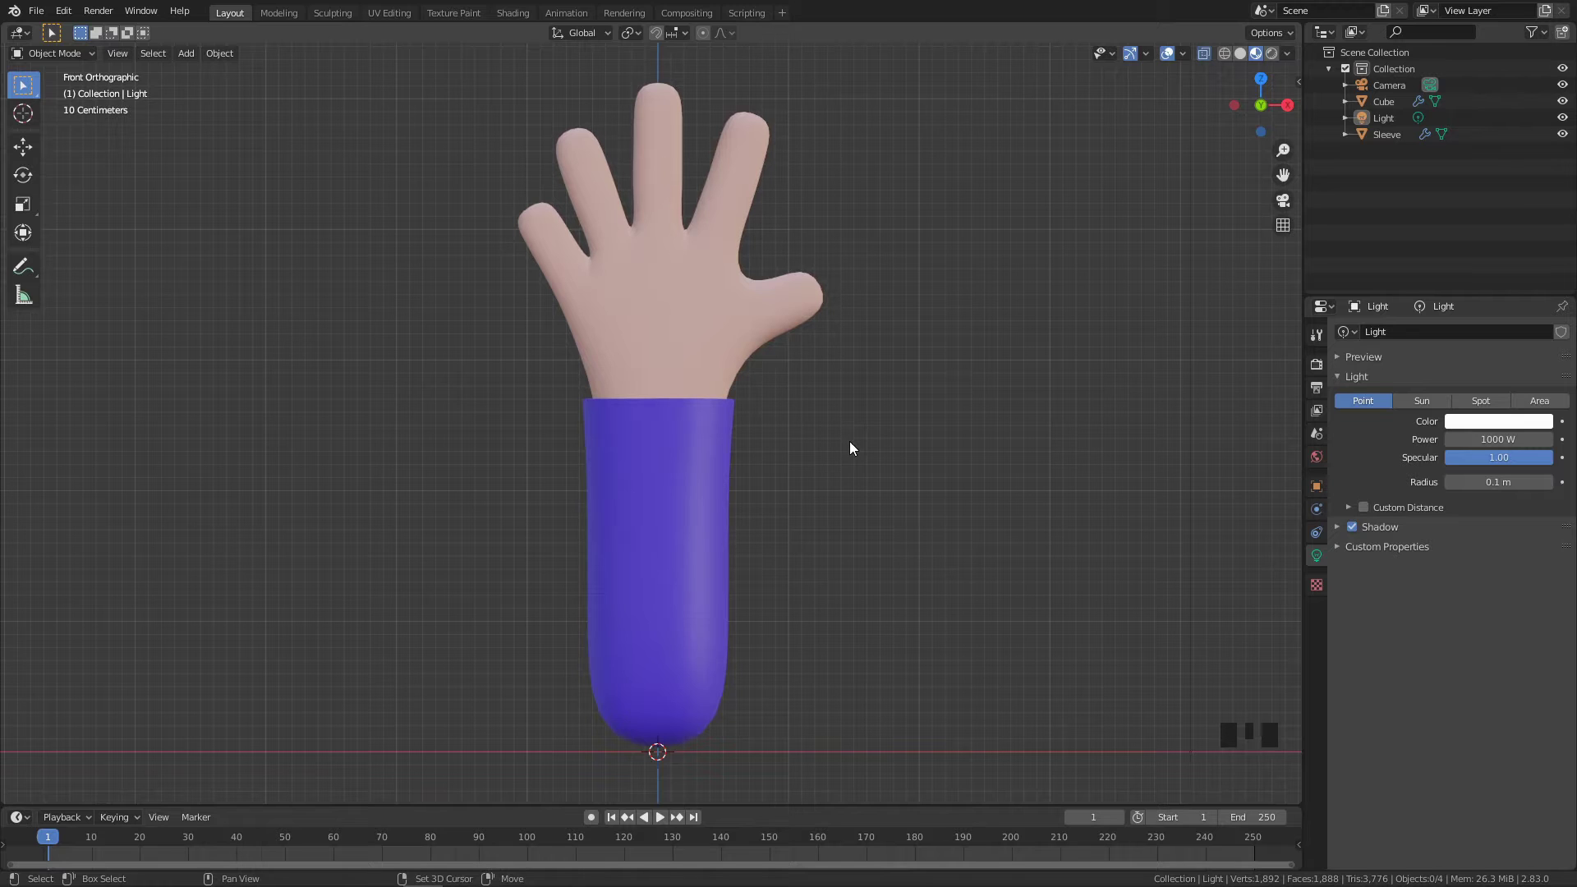
key("shift+a")
mouse_move(850, 441)
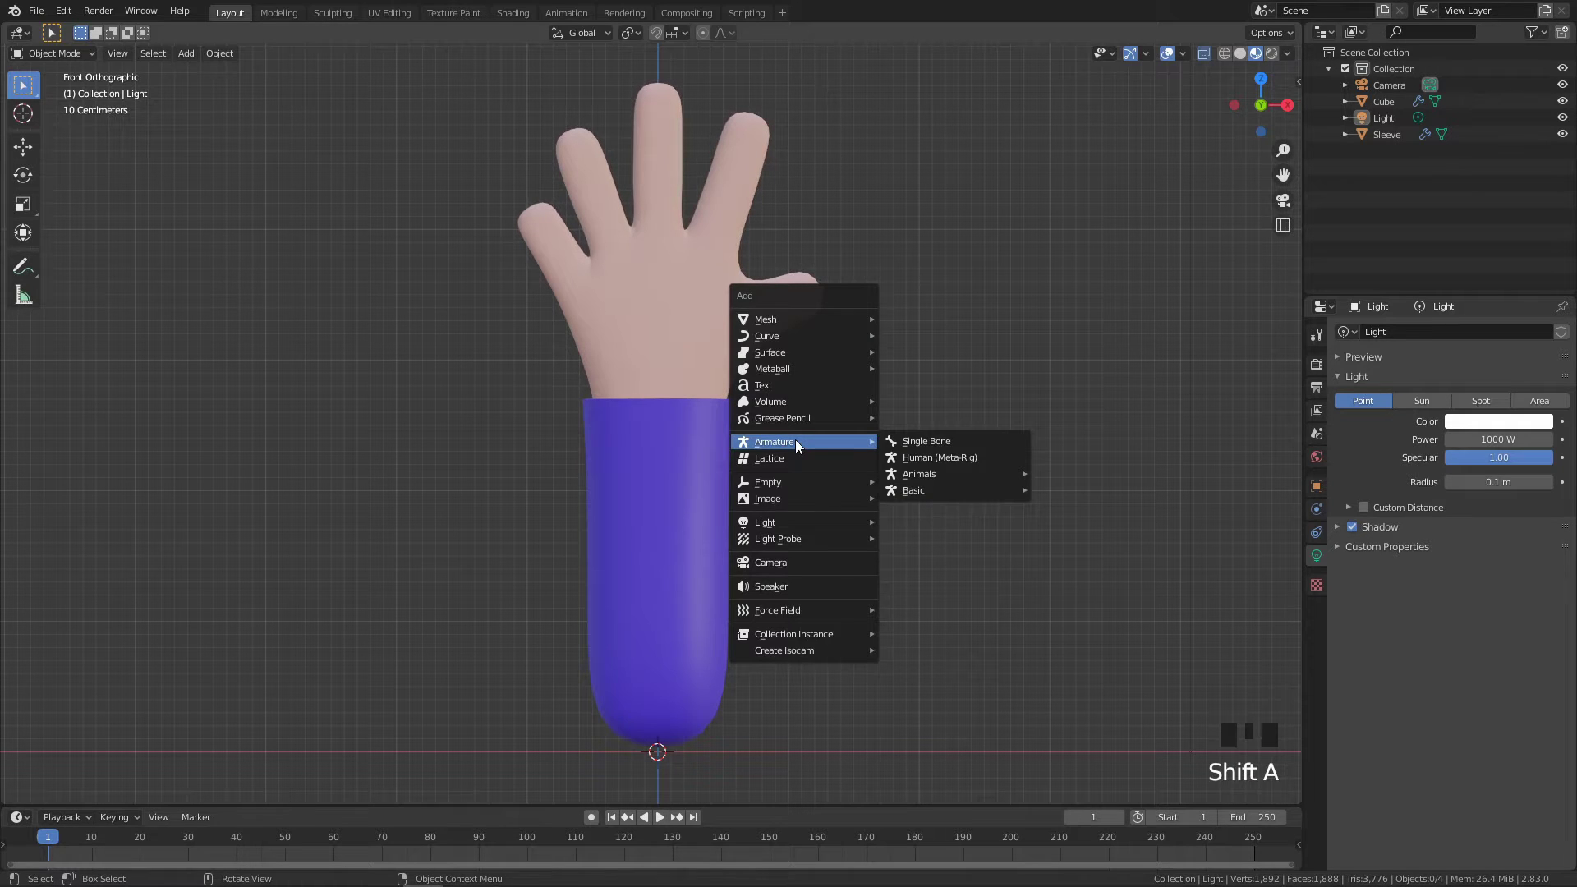
left_click(939, 441)
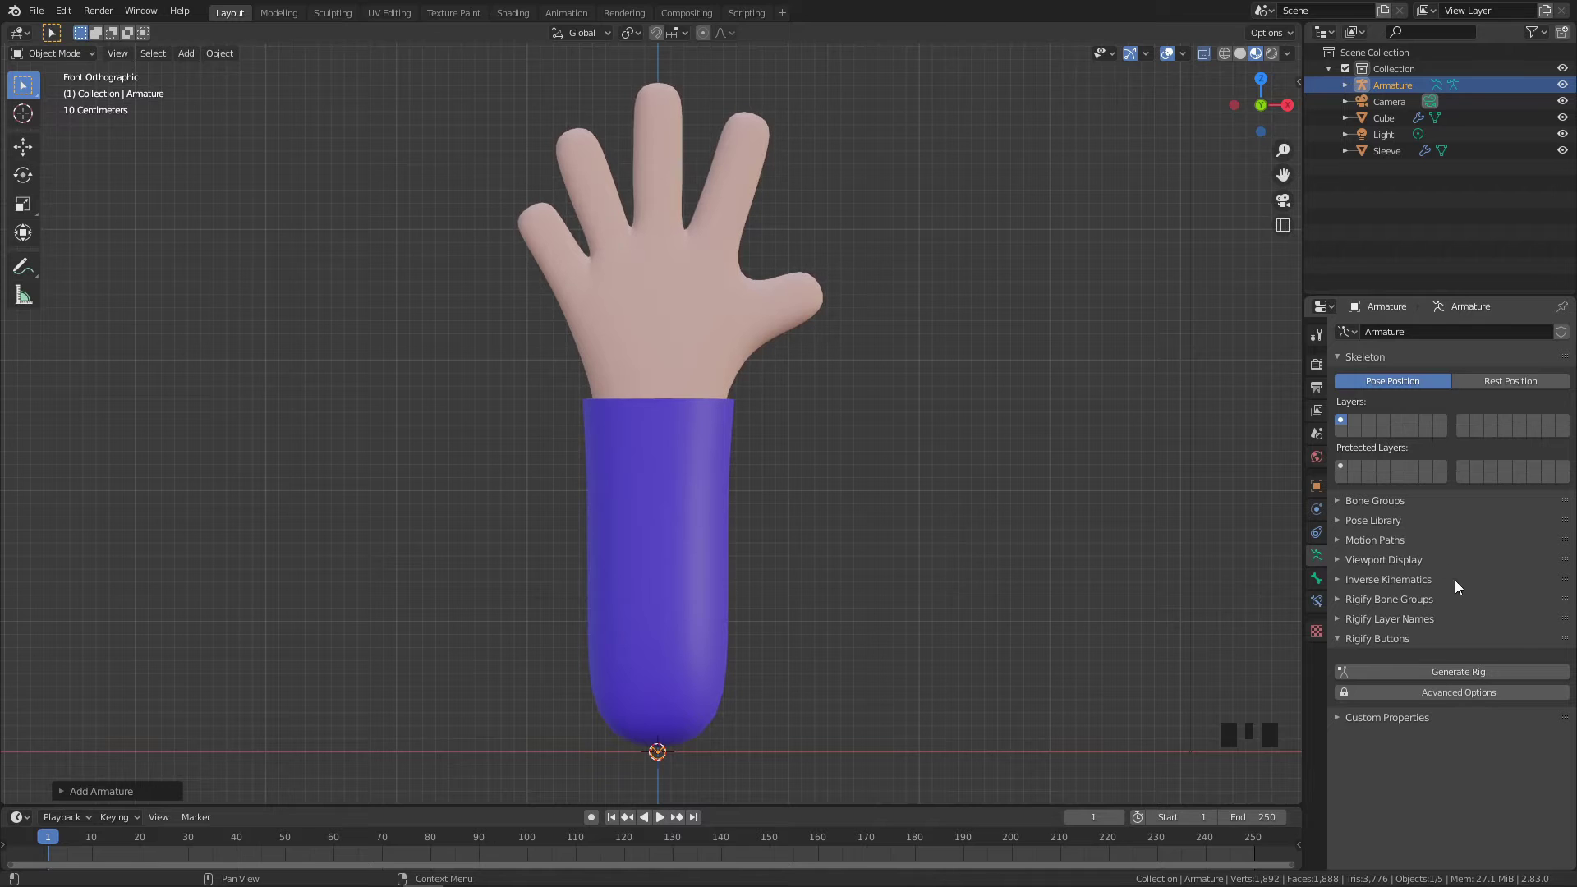
Enable In Front in the armature's viewport display settings
left_click(1375, 562)
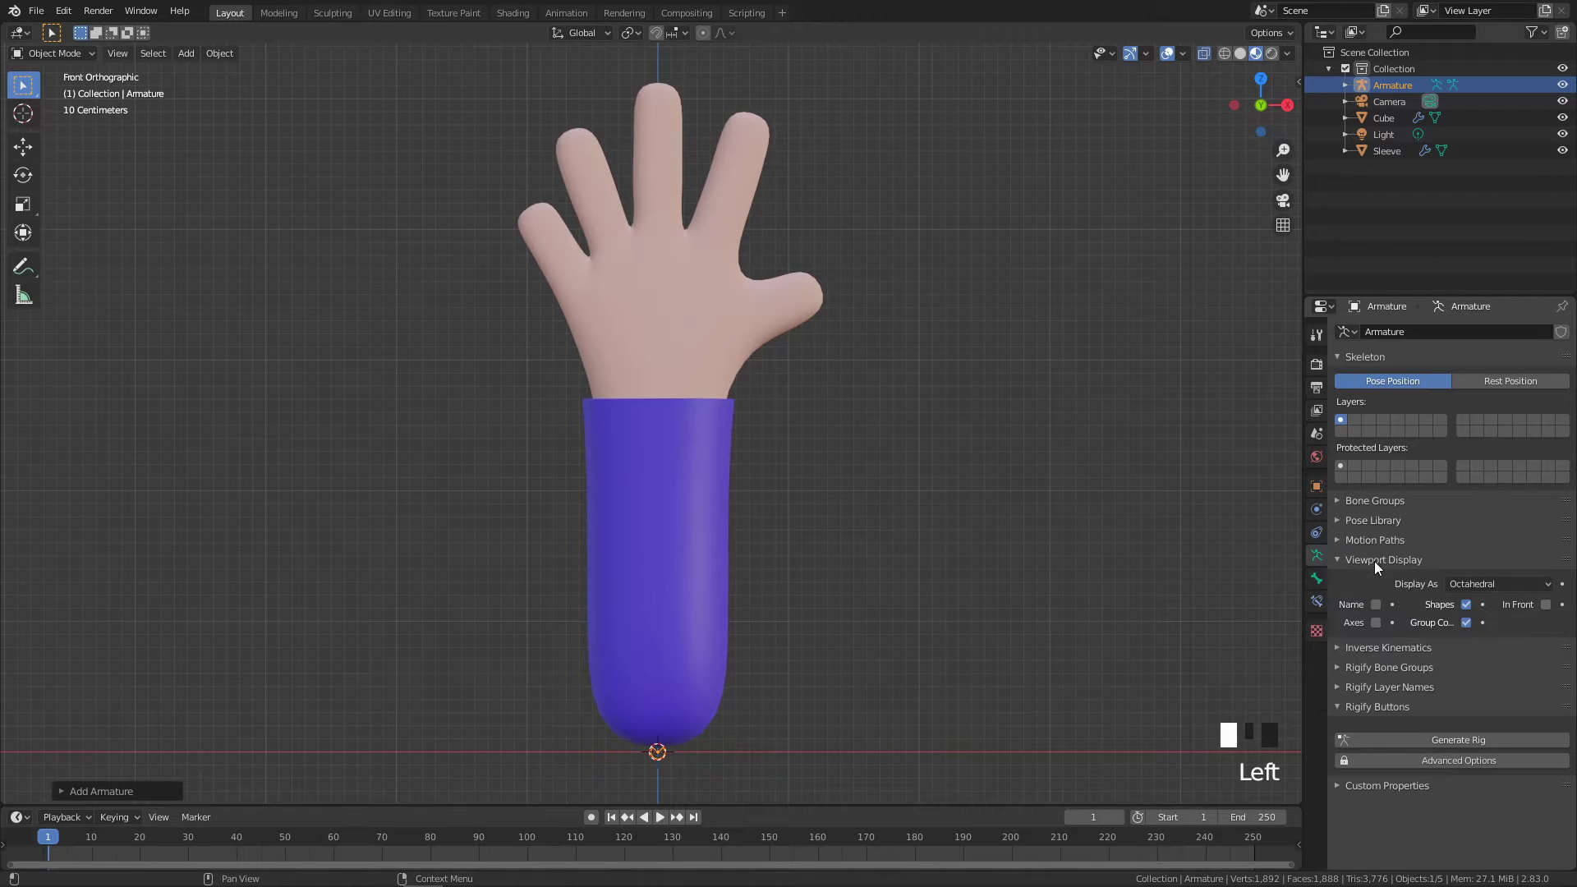
left_click(1546, 605)
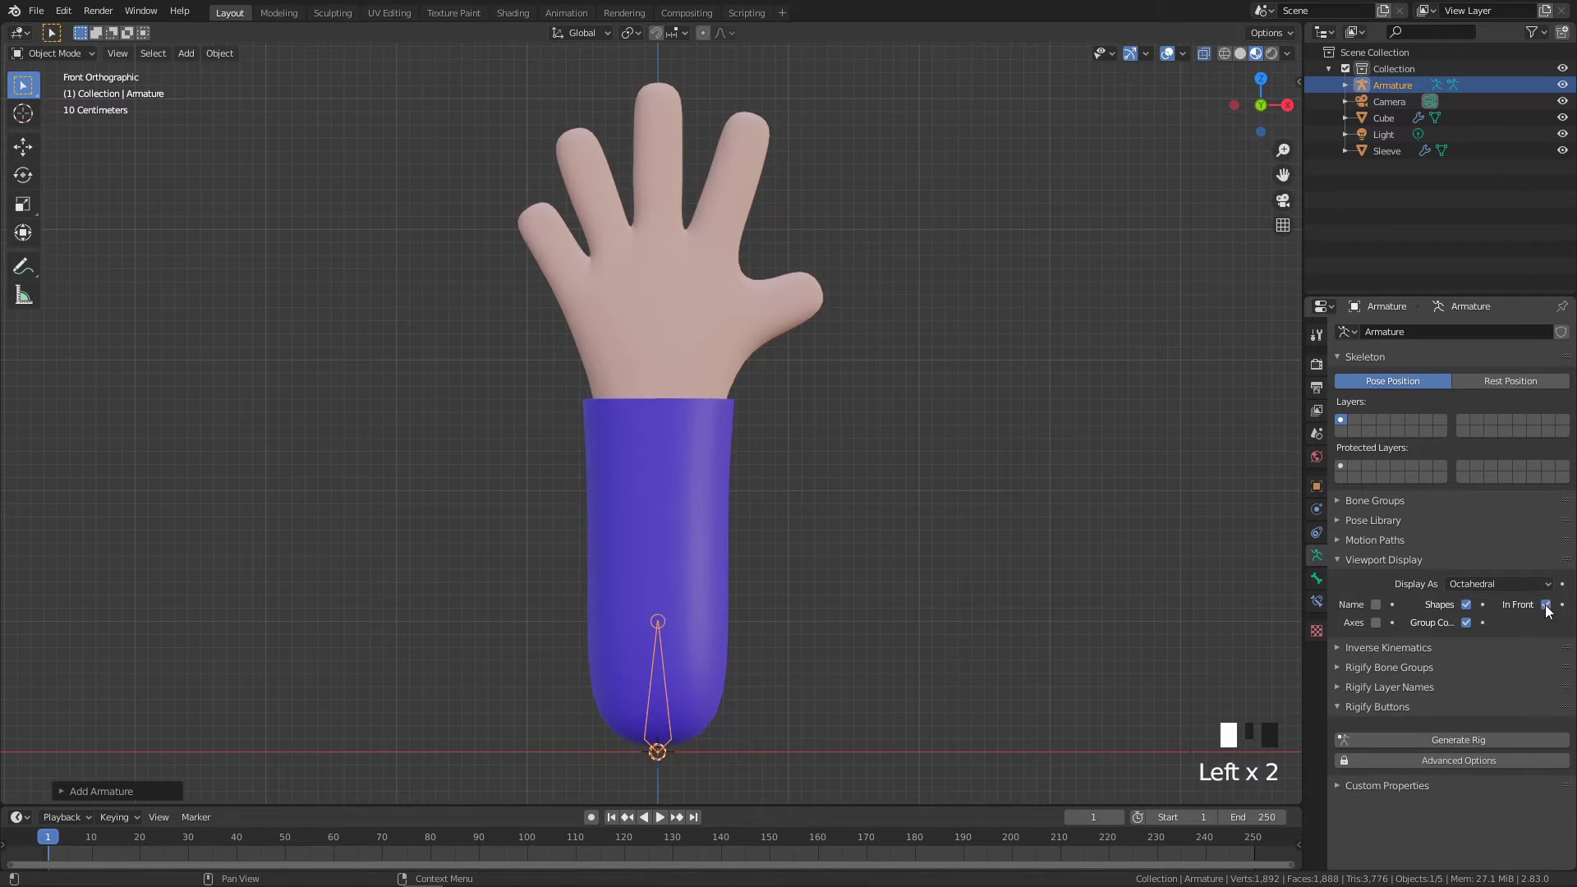
left_click(906, 638)
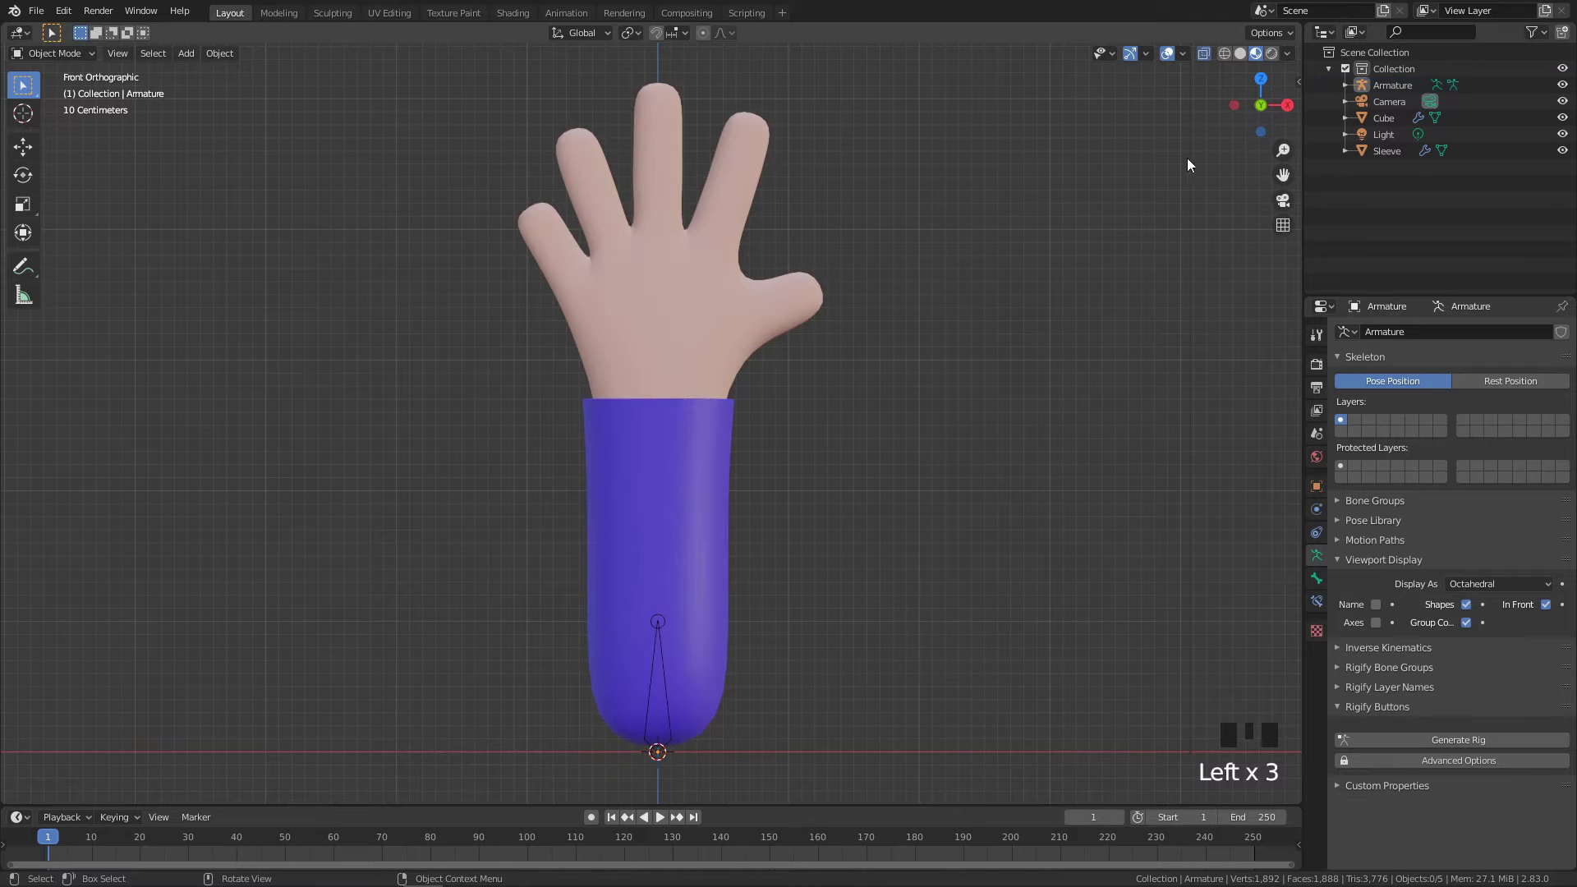
Turn off X-Ray display and return the viewport to Material Preview shading
left_click(1240, 53)
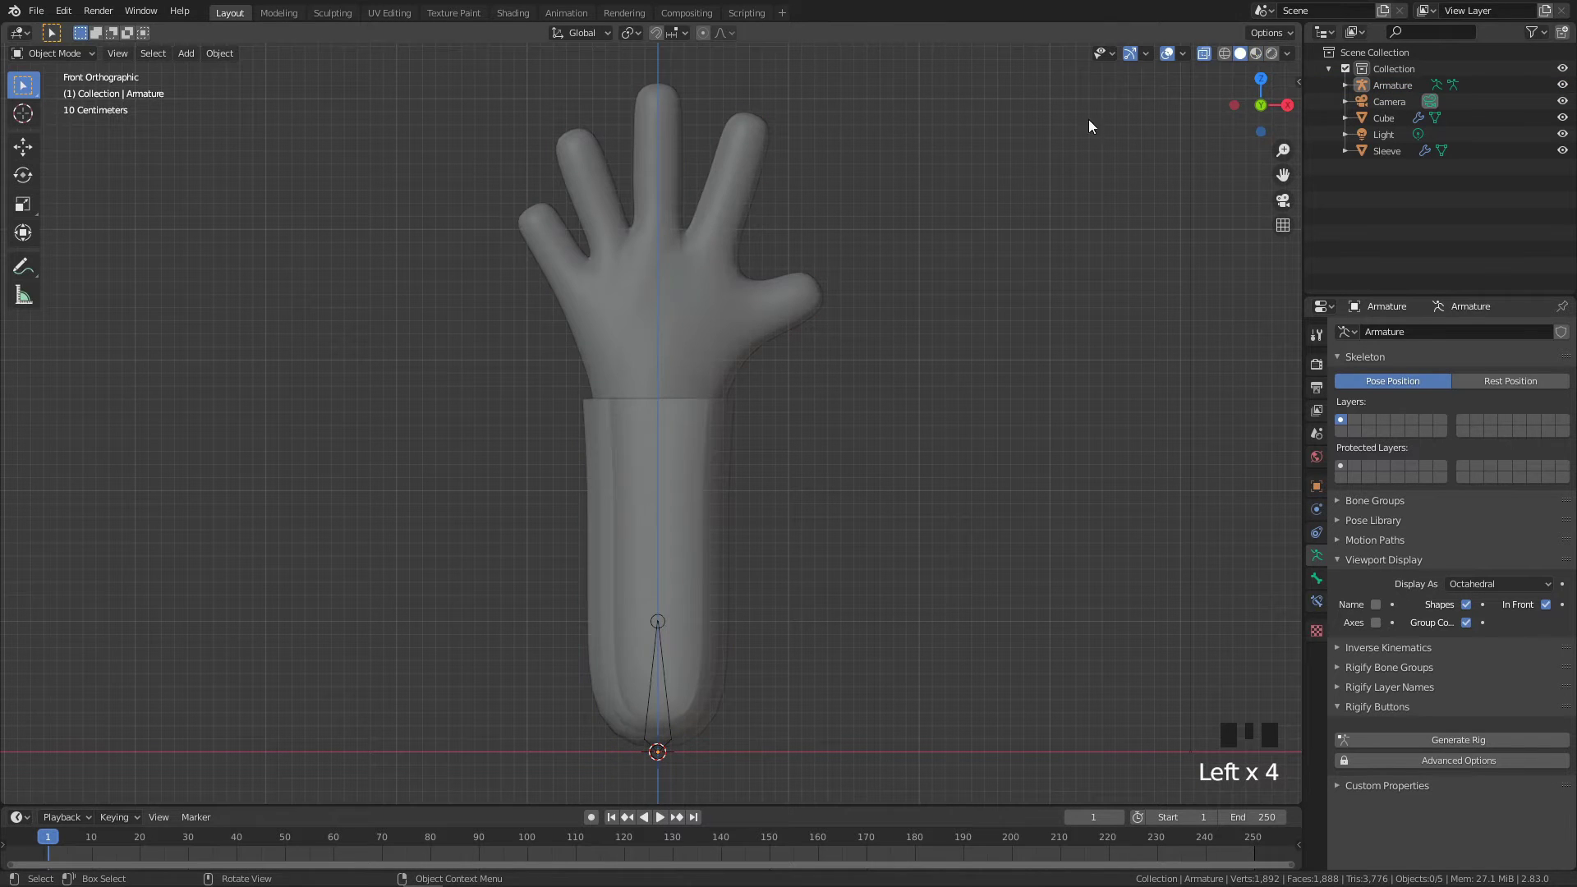
left_click(1256, 53)
mouse_move(883, 431)
middle_mouse_down("shift")
mouse_move(864, 391)
mouse_move(910, 465)
mouse_move(1032, 482)
mouse_move(884, 457)
mouse_move(722, 458)
mouse_move(901, 451)
mouse_move(869, 491)
mouse_move(920, 465)
mouse_move(660, 627)
middle_mouse_up("shift")
left_click(854, 437)
key("alt+z")
left_click(655, 624)
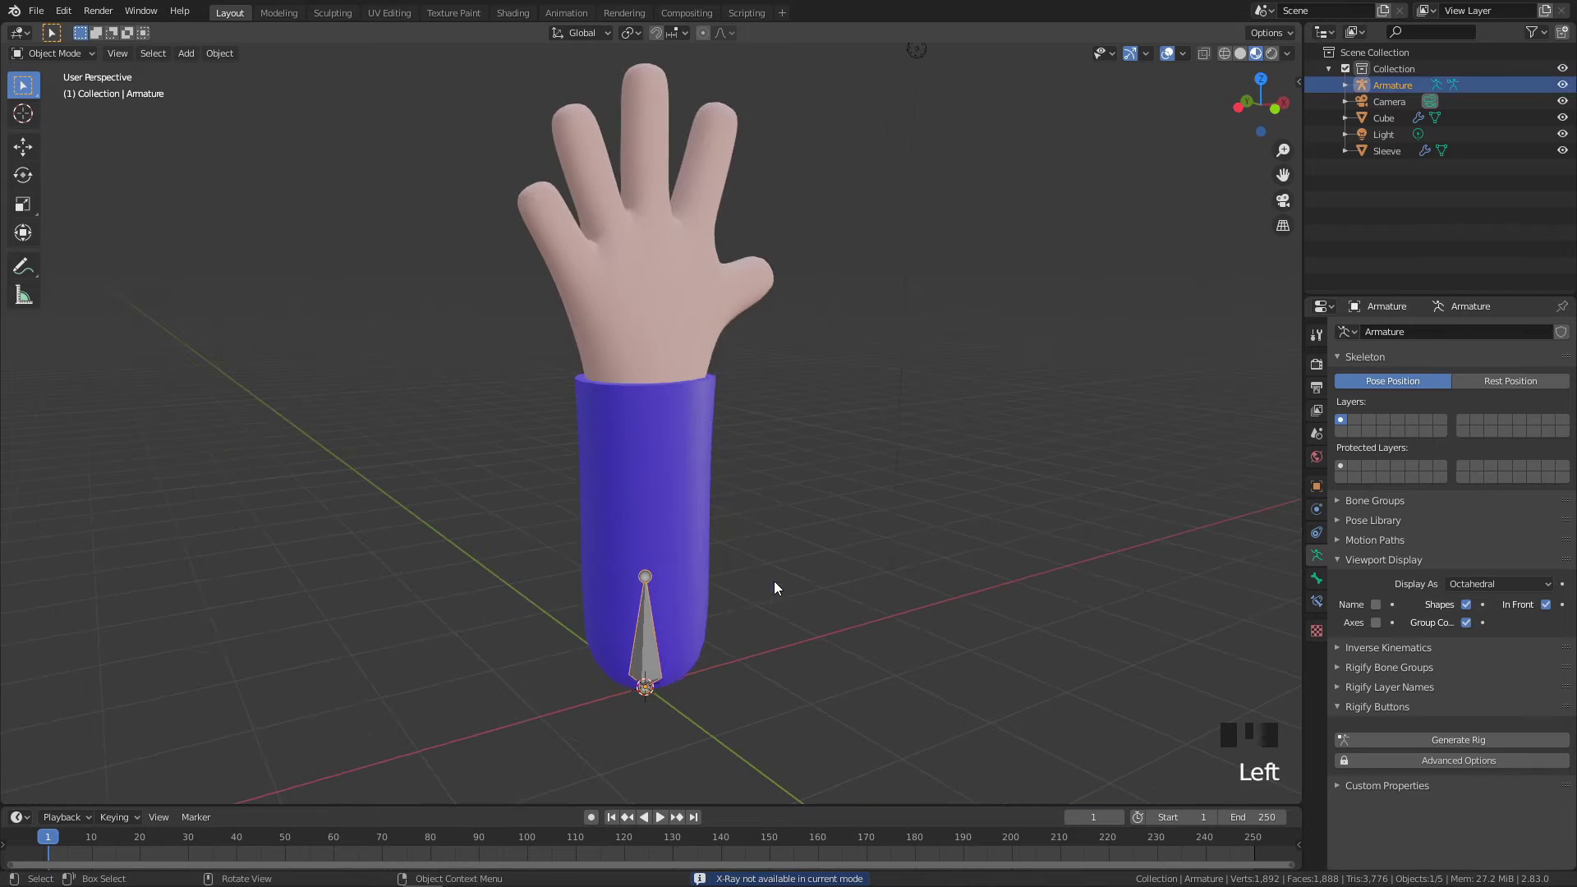
In Edit Mode, move the bone's tip straight up along Z to just below the sleeve's cuff
middle_click_drag(944, 446, 846, 472)
key("grave")
left_click(745, 391)
left_click(853, 475)
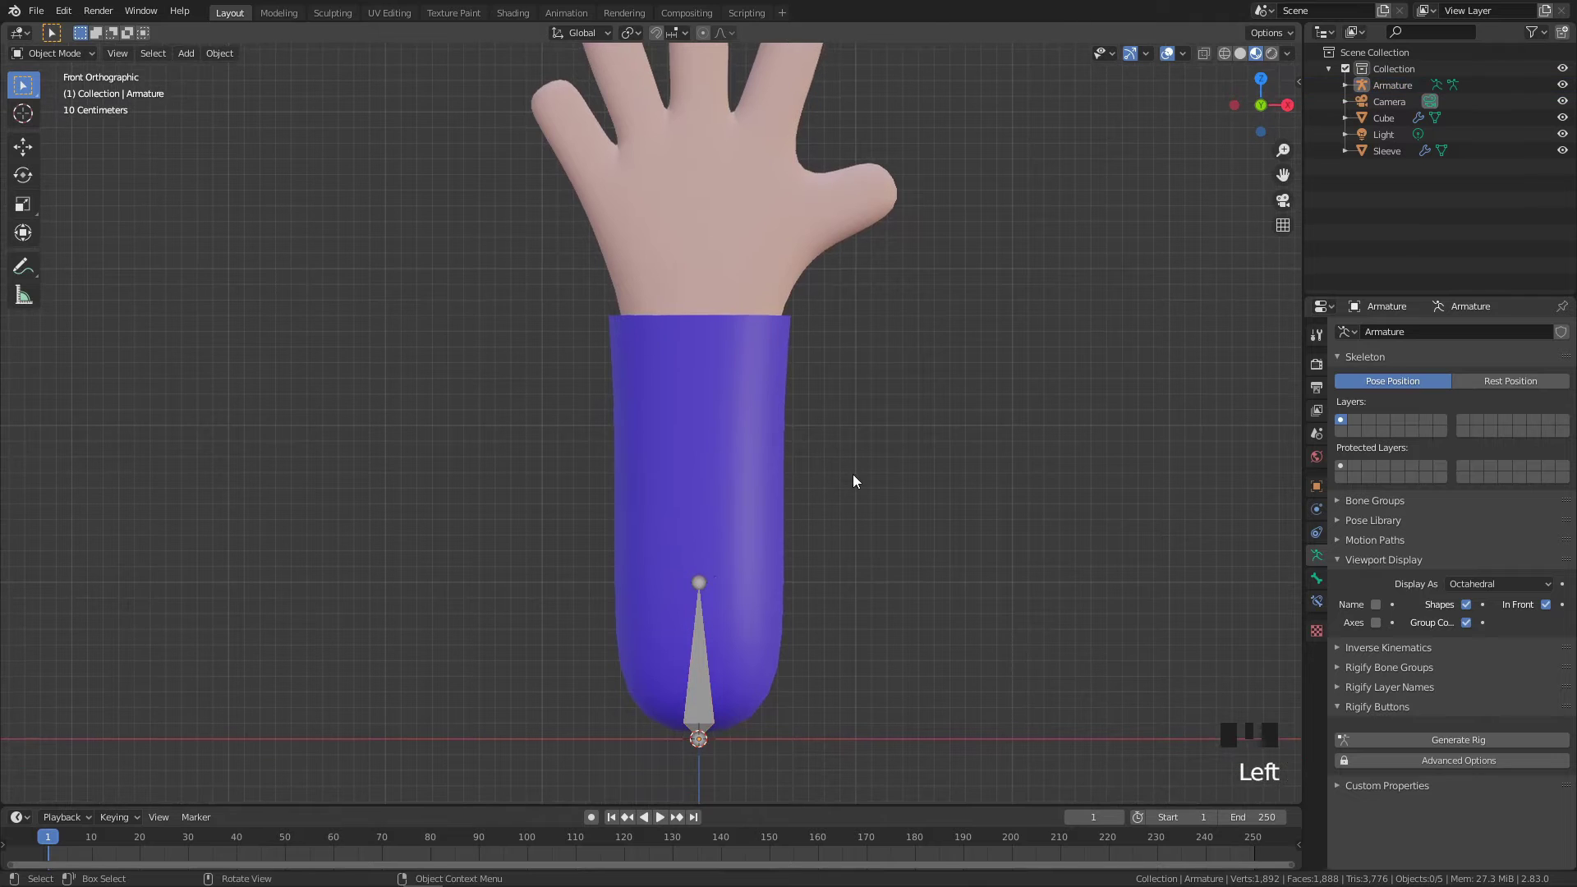
left_click(703, 582)
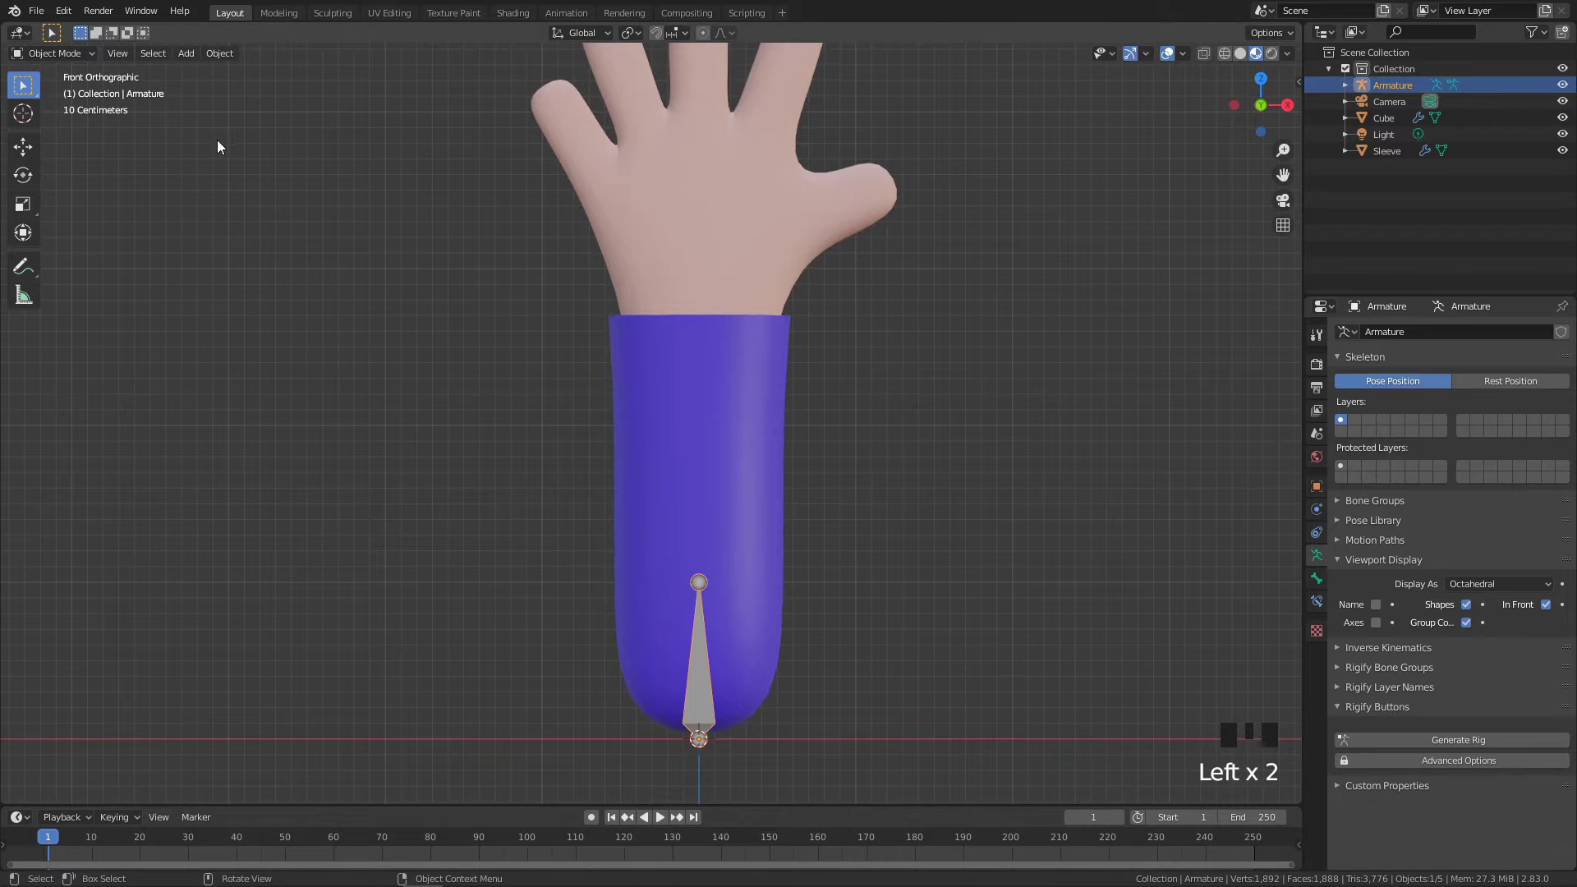
key("Tab")
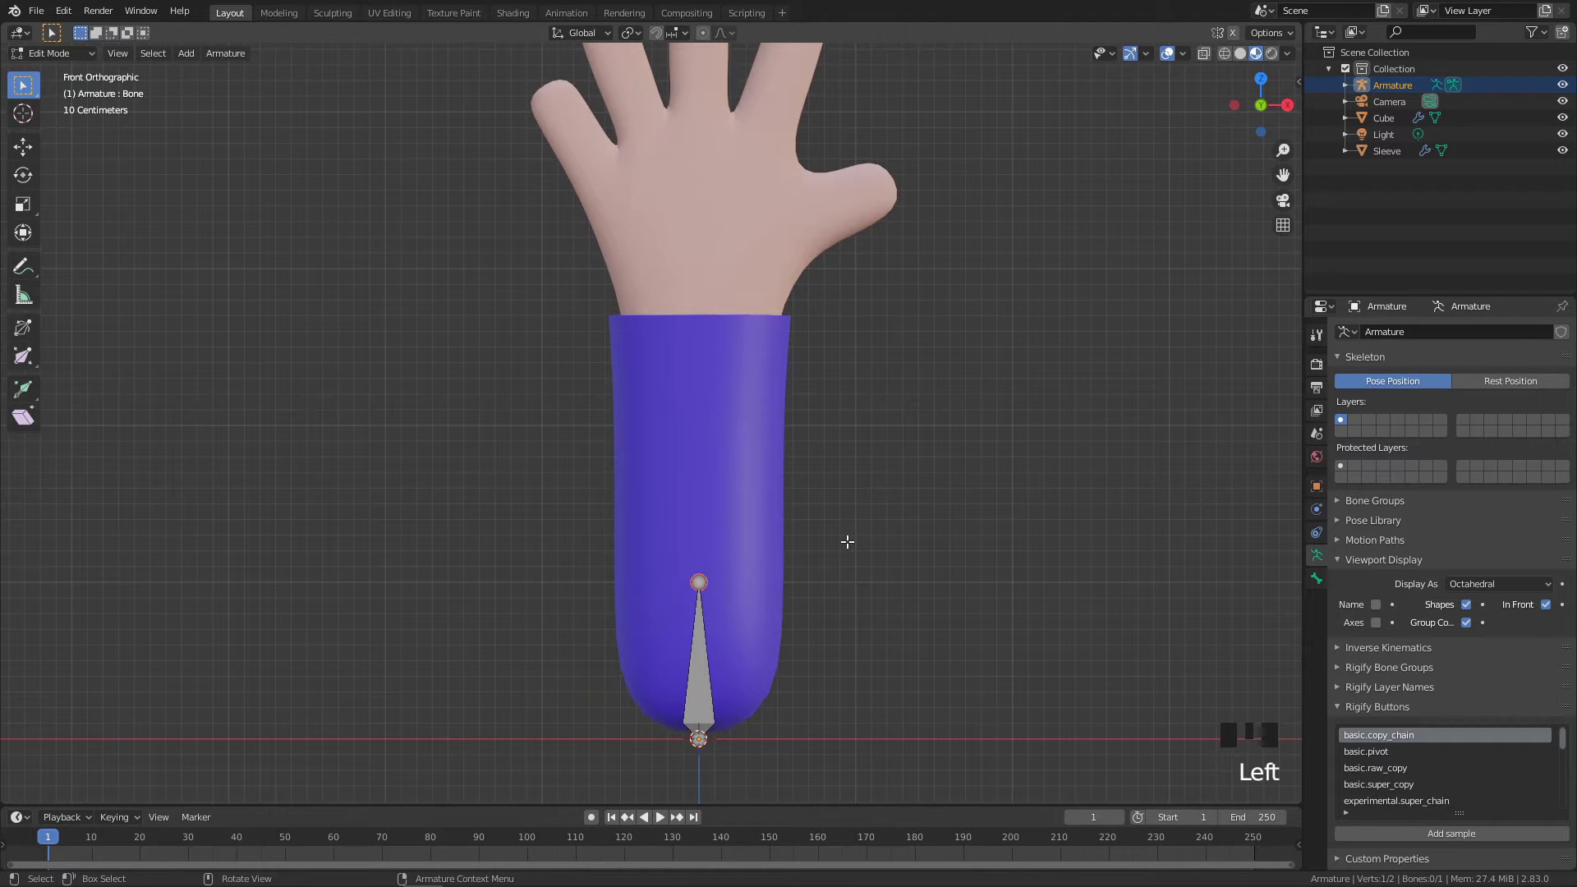
key("g")
key("z")
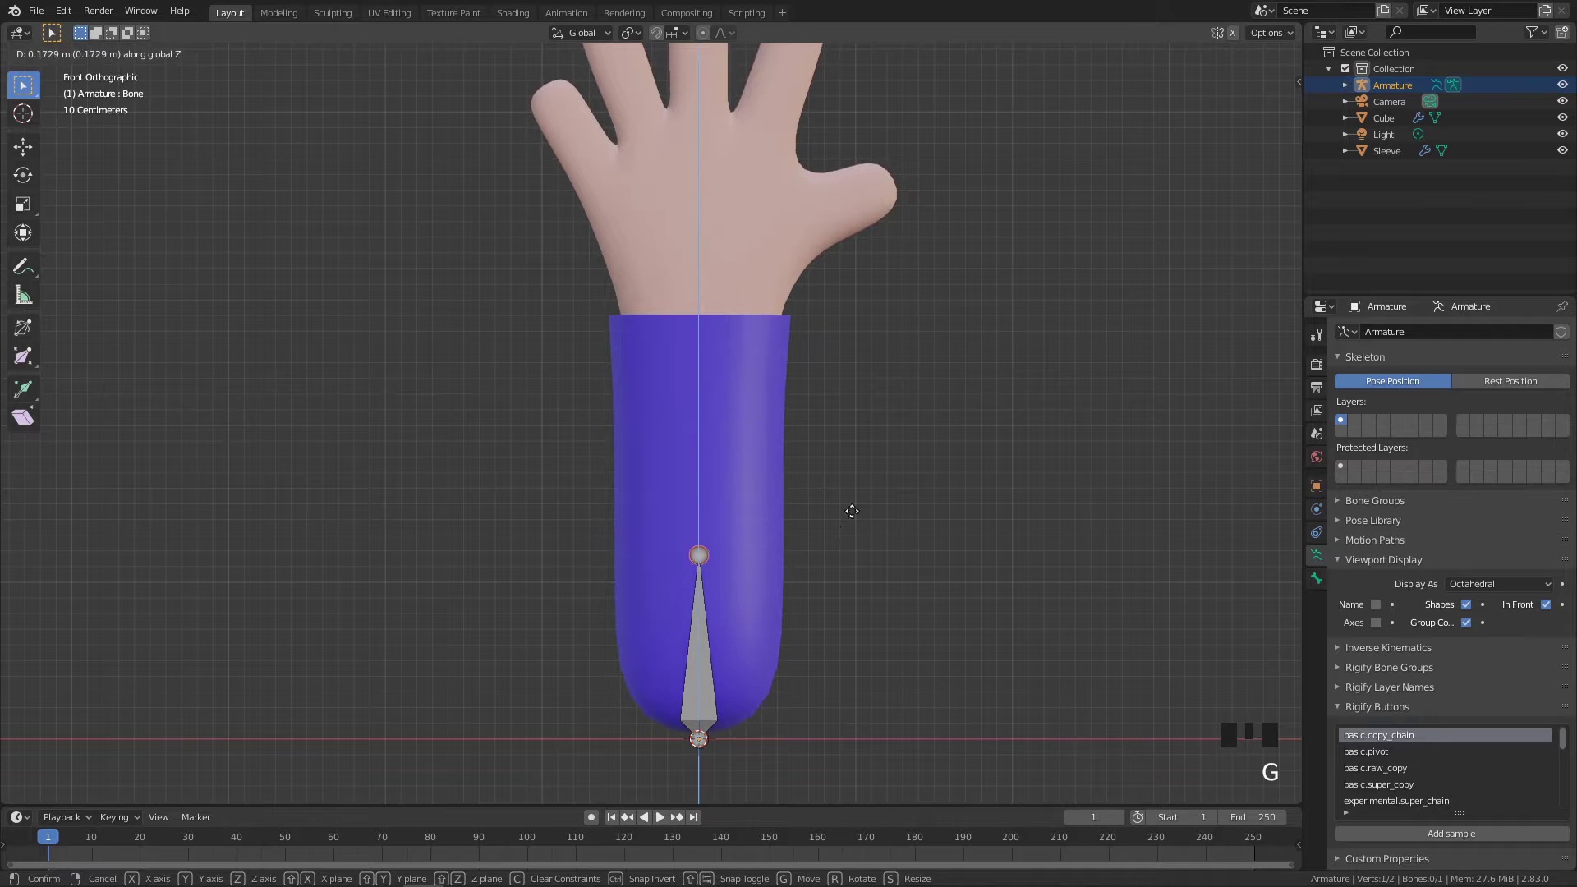
left_click(894, 338)
middle_click_drag(705, 650, 736, 590)
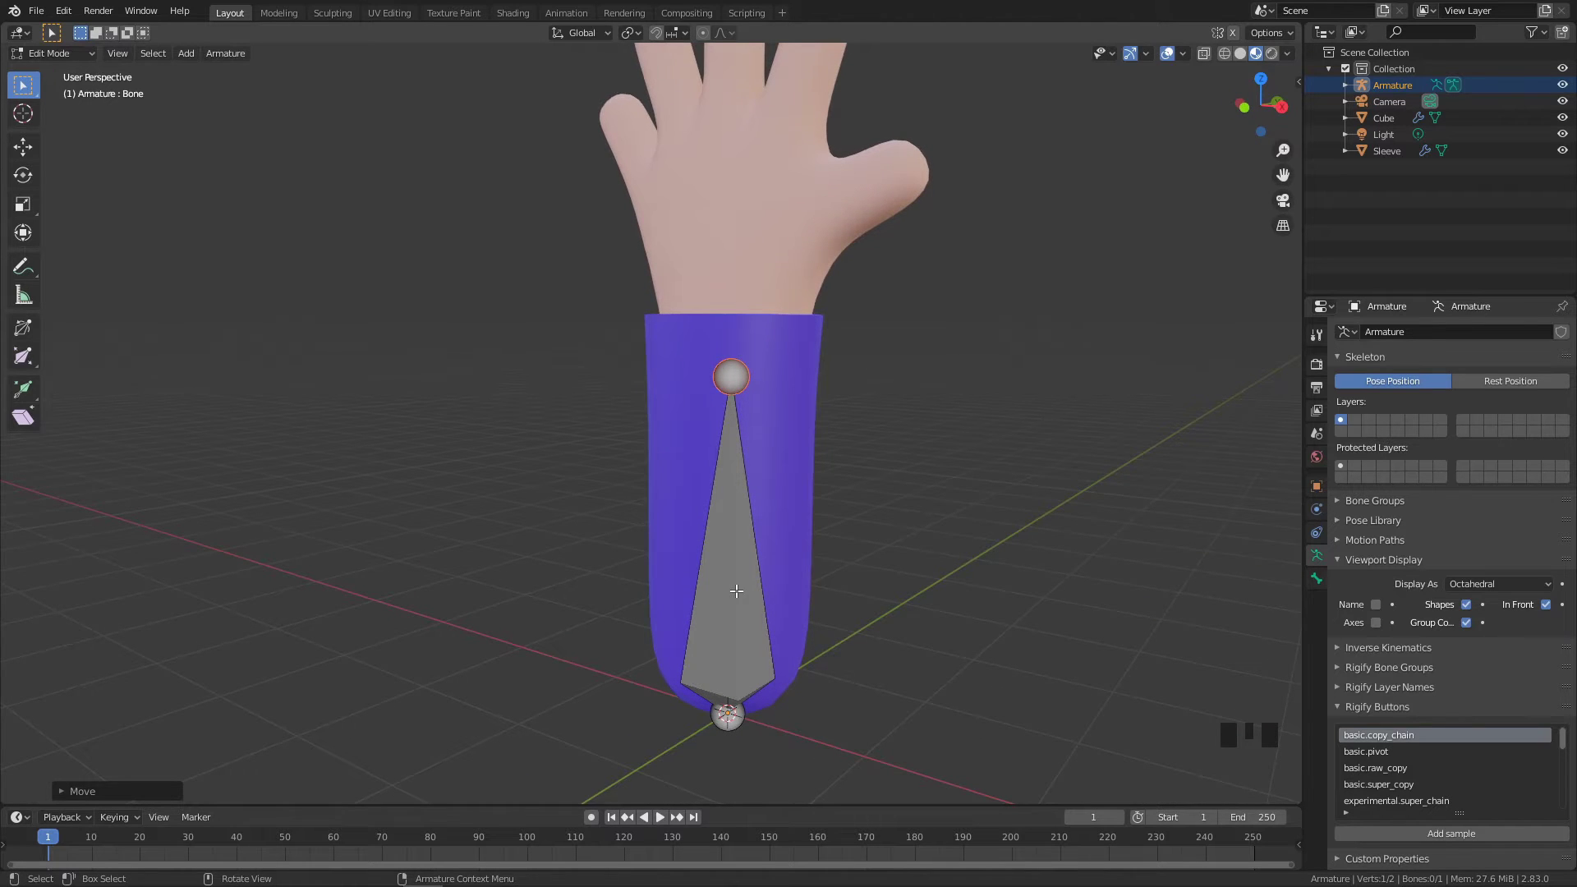
middle_click_drag(736, 590, 855, 427)
key("grave")
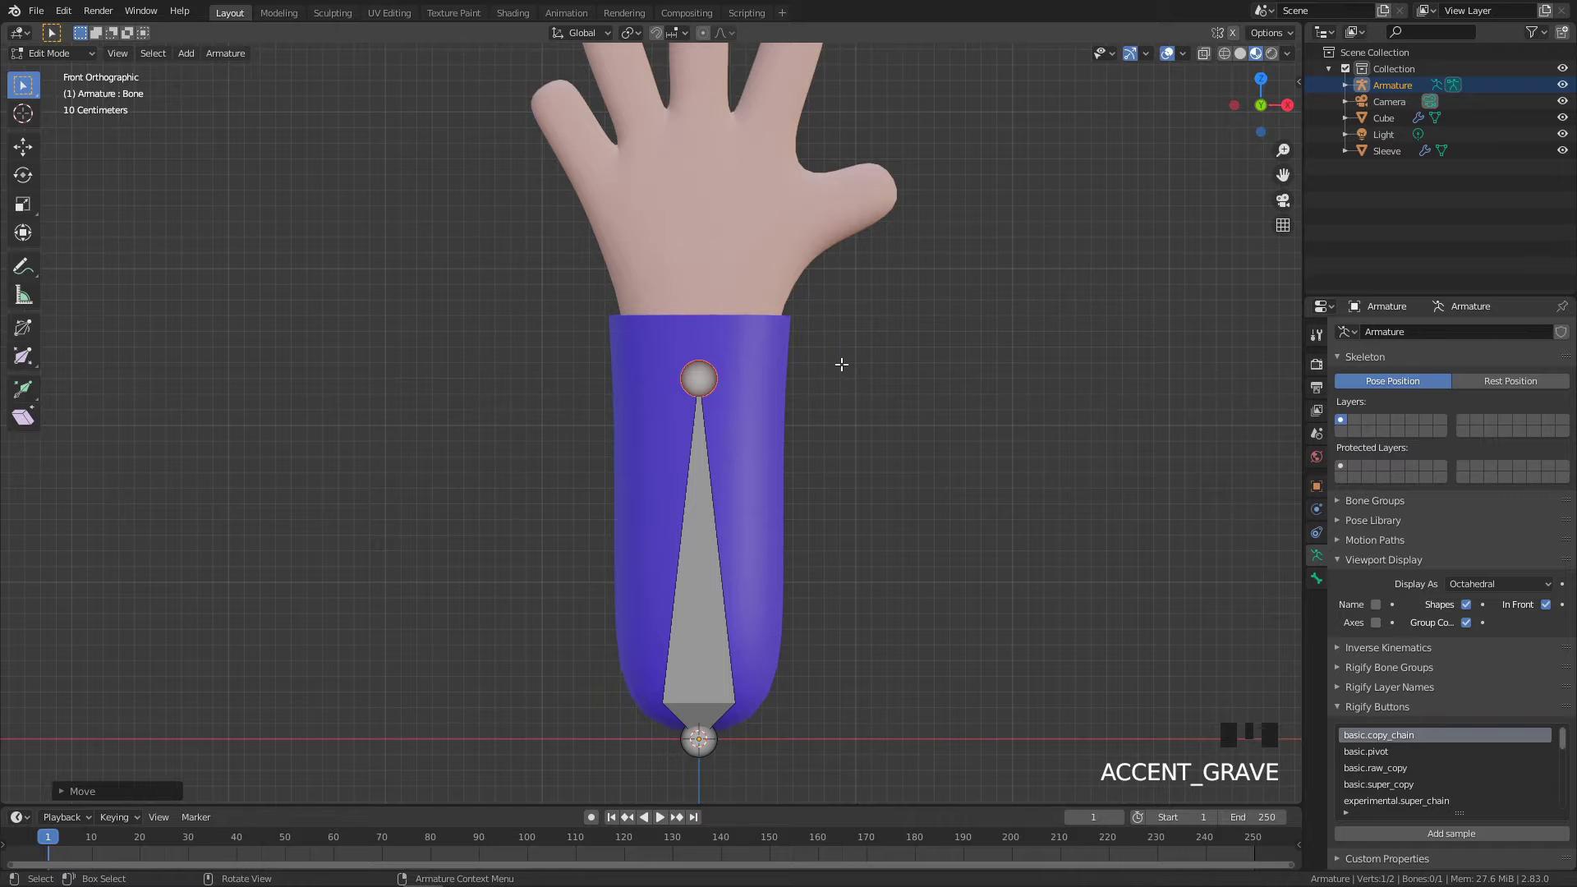
Extrude a short vertical bone from the forearm bone's tip to the wrist, just above the sleeve's edge
scroll(816, 355, "up", 1, "shift")
scroll(817, 356, "down", 1)
middle_click_drag(817, 356, 951, 319, "shift")
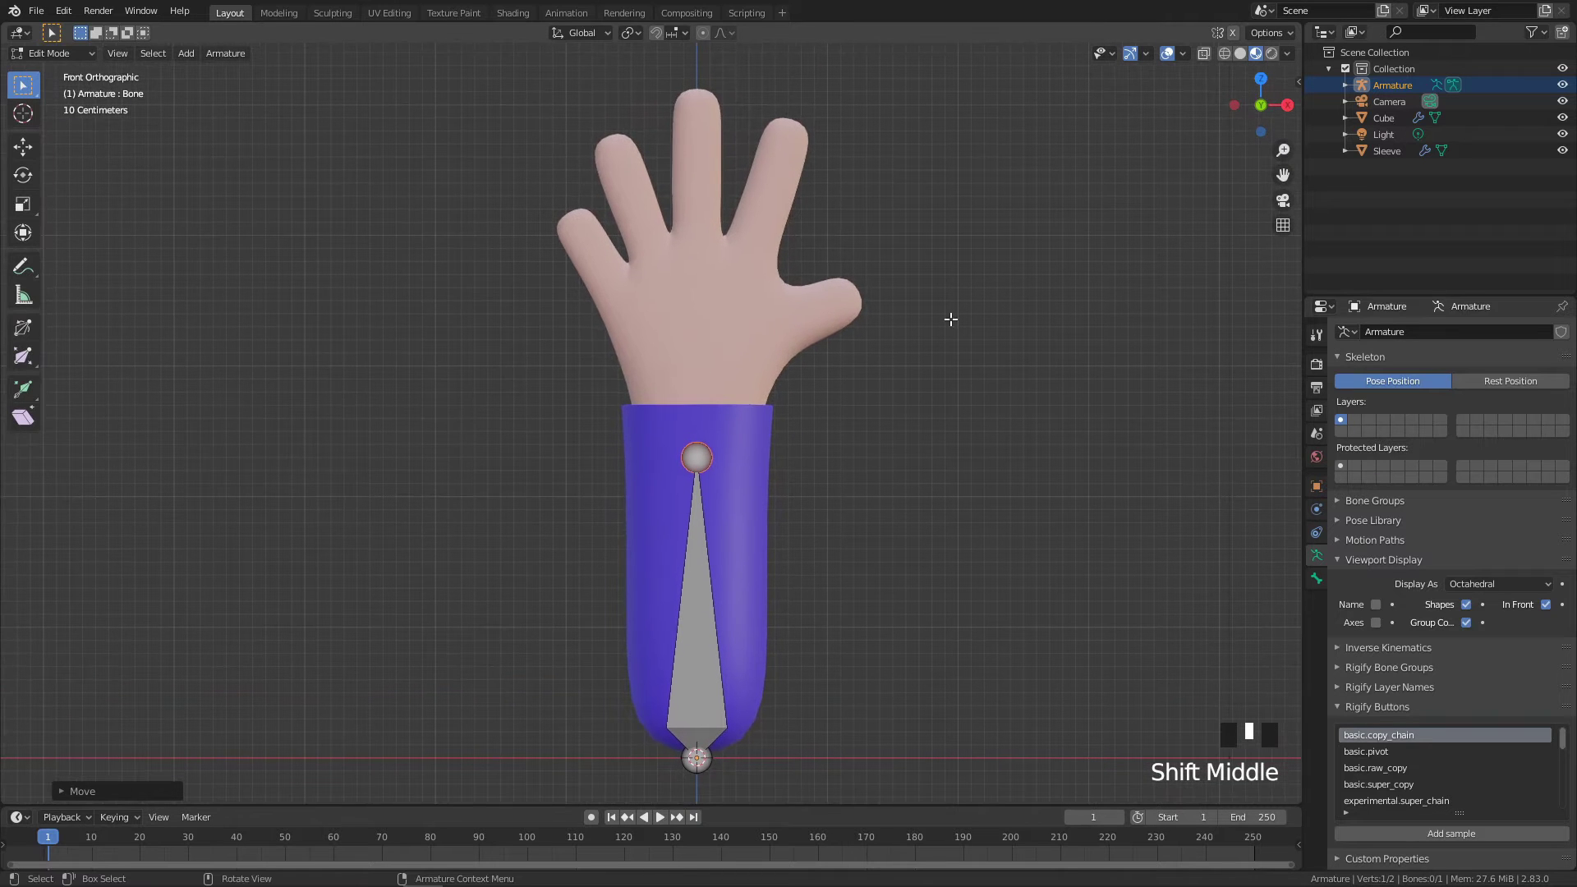
scroll(843, 369, "up", 2)
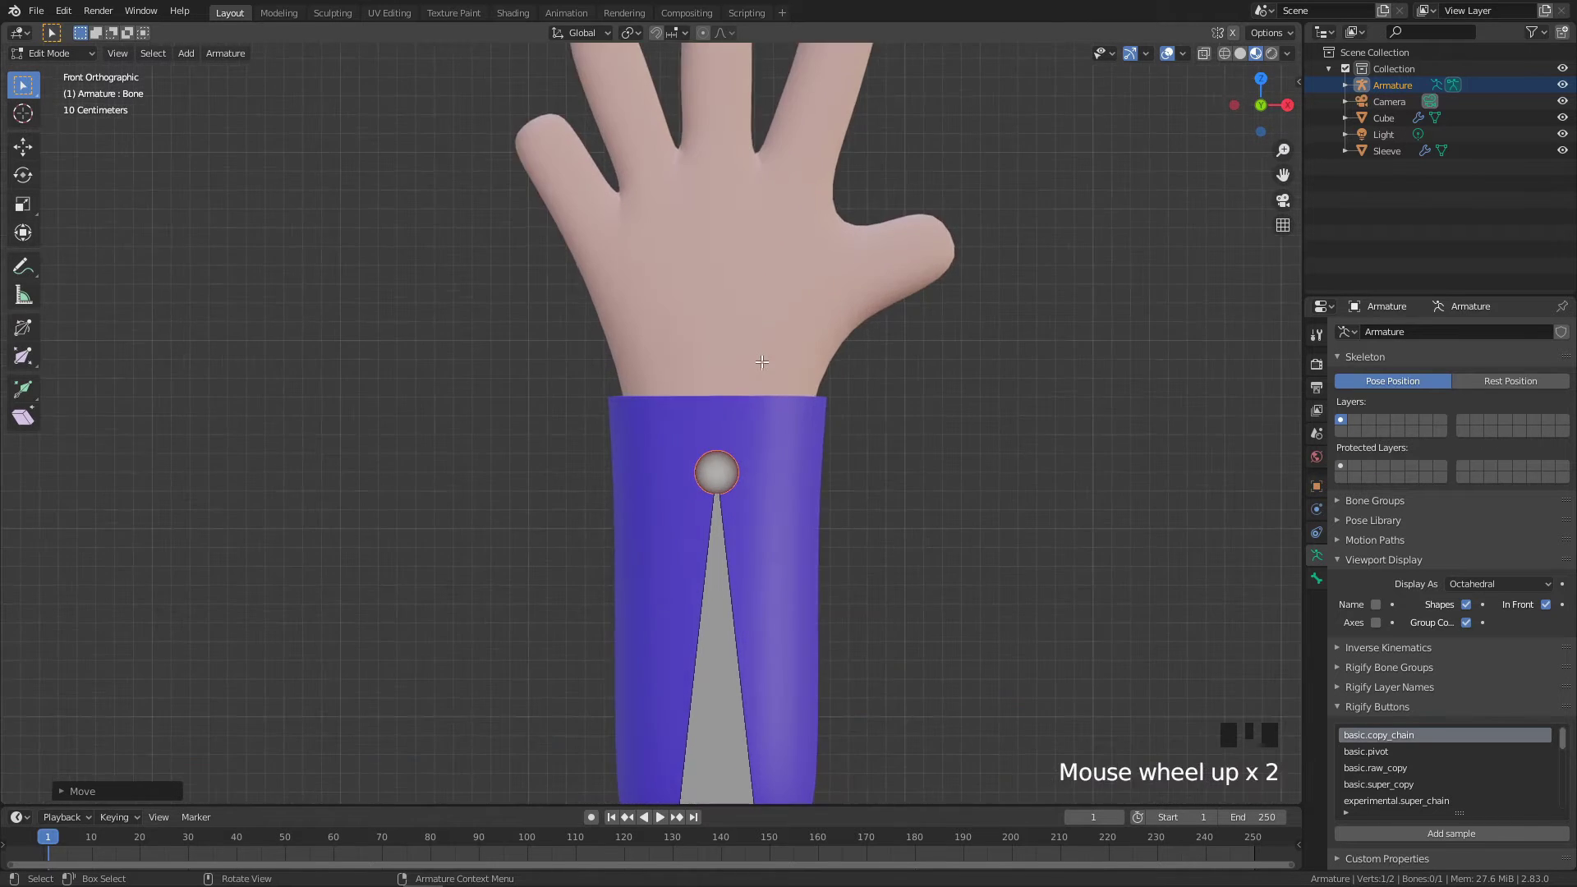
middle_click_drag(742, 464, 720, 425, "shift")
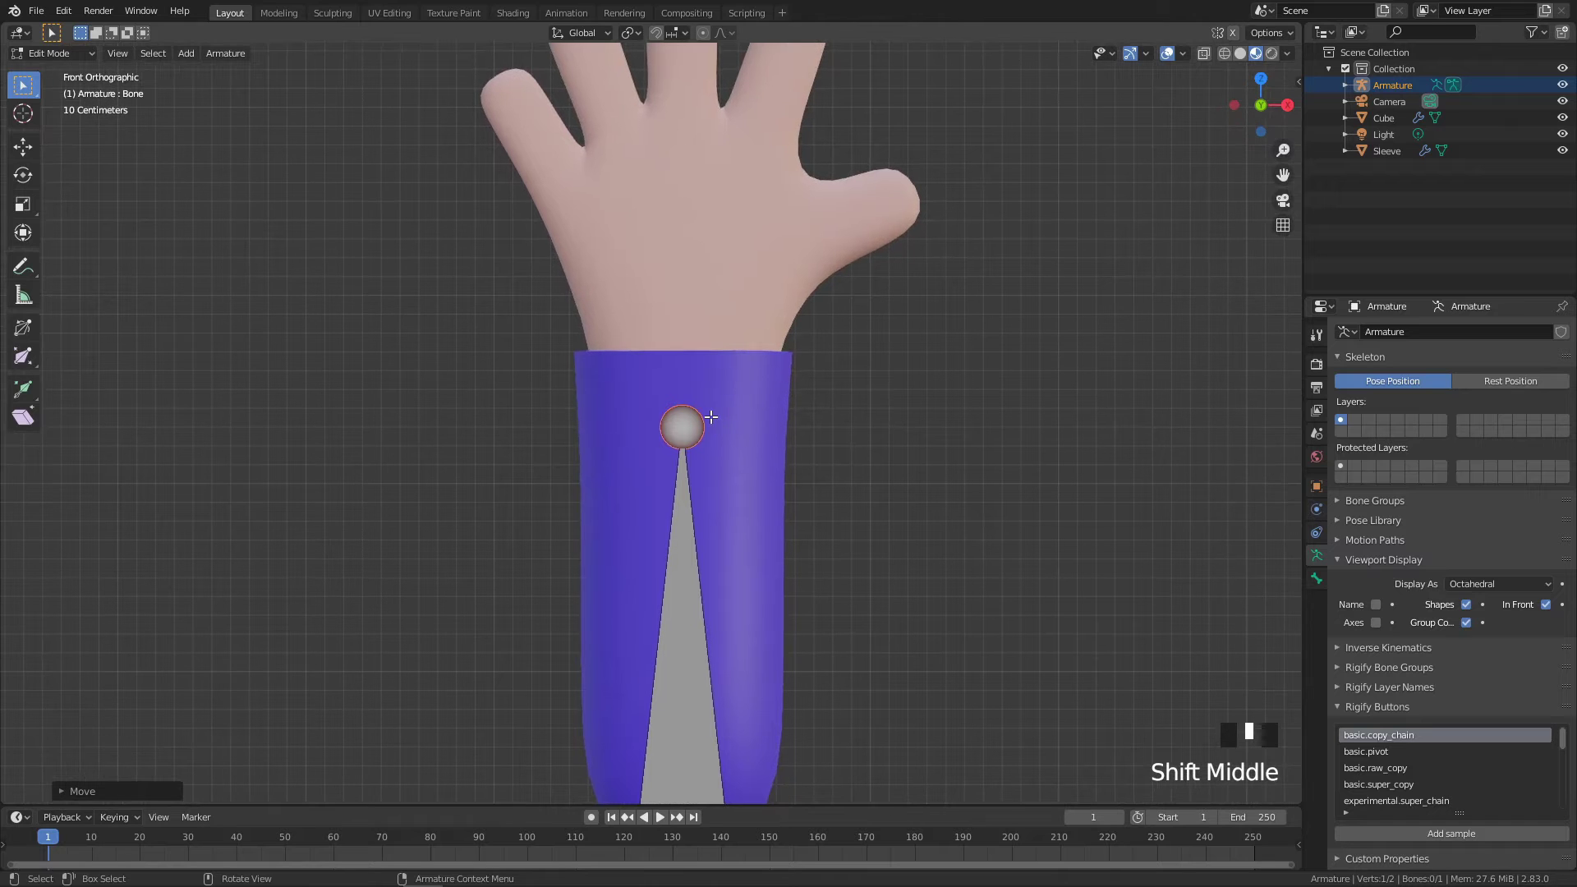
key("e")
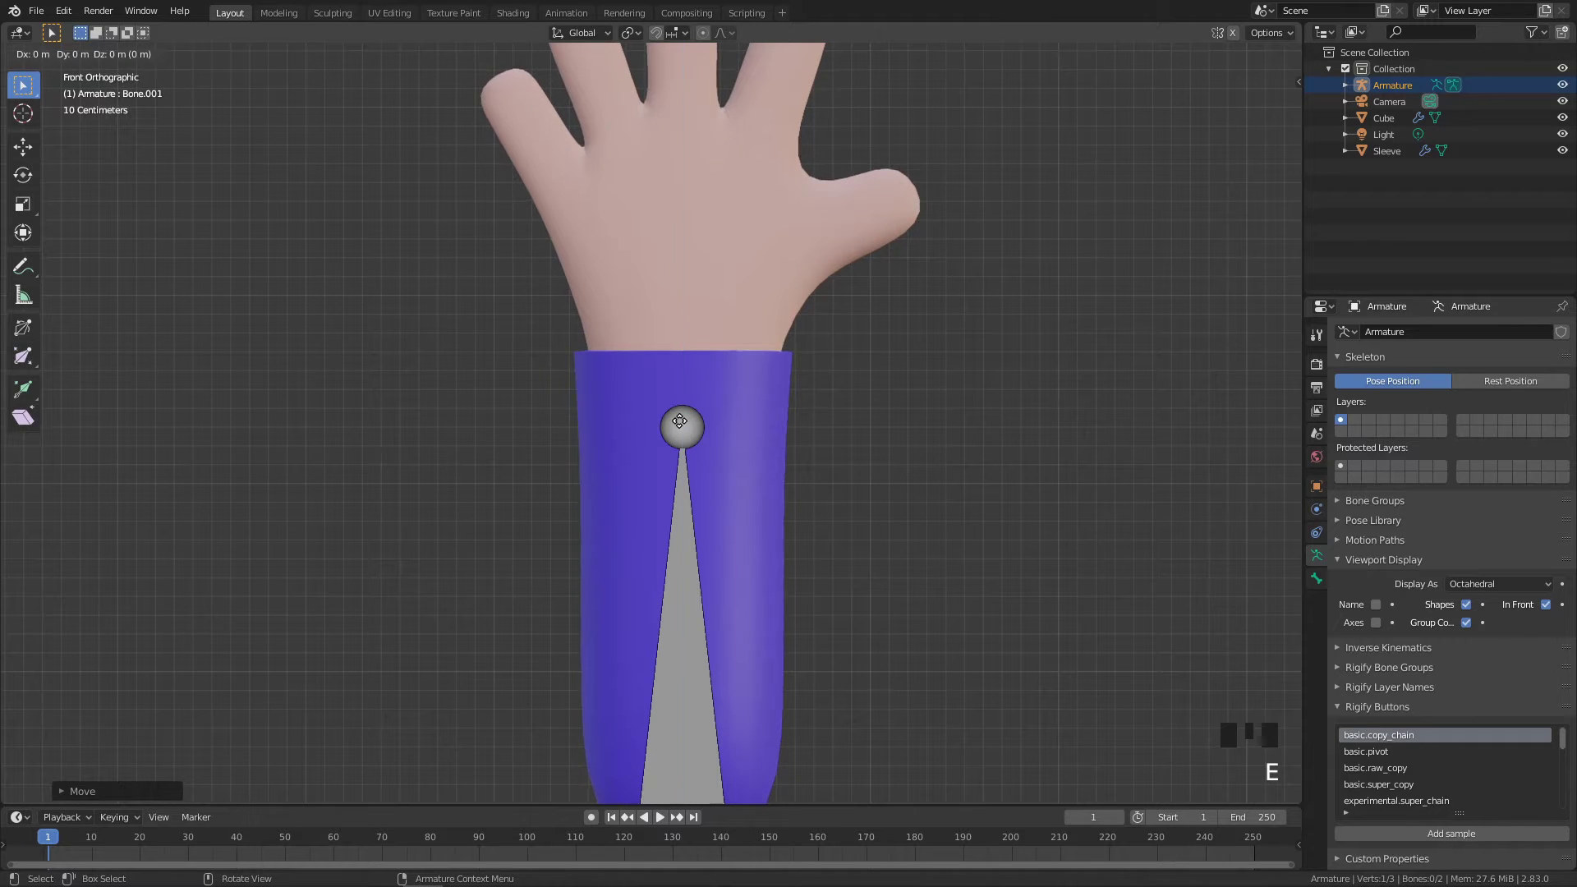
left_click(760, 329)
middle_click_drag(760, 329, 762, 451, "shift")
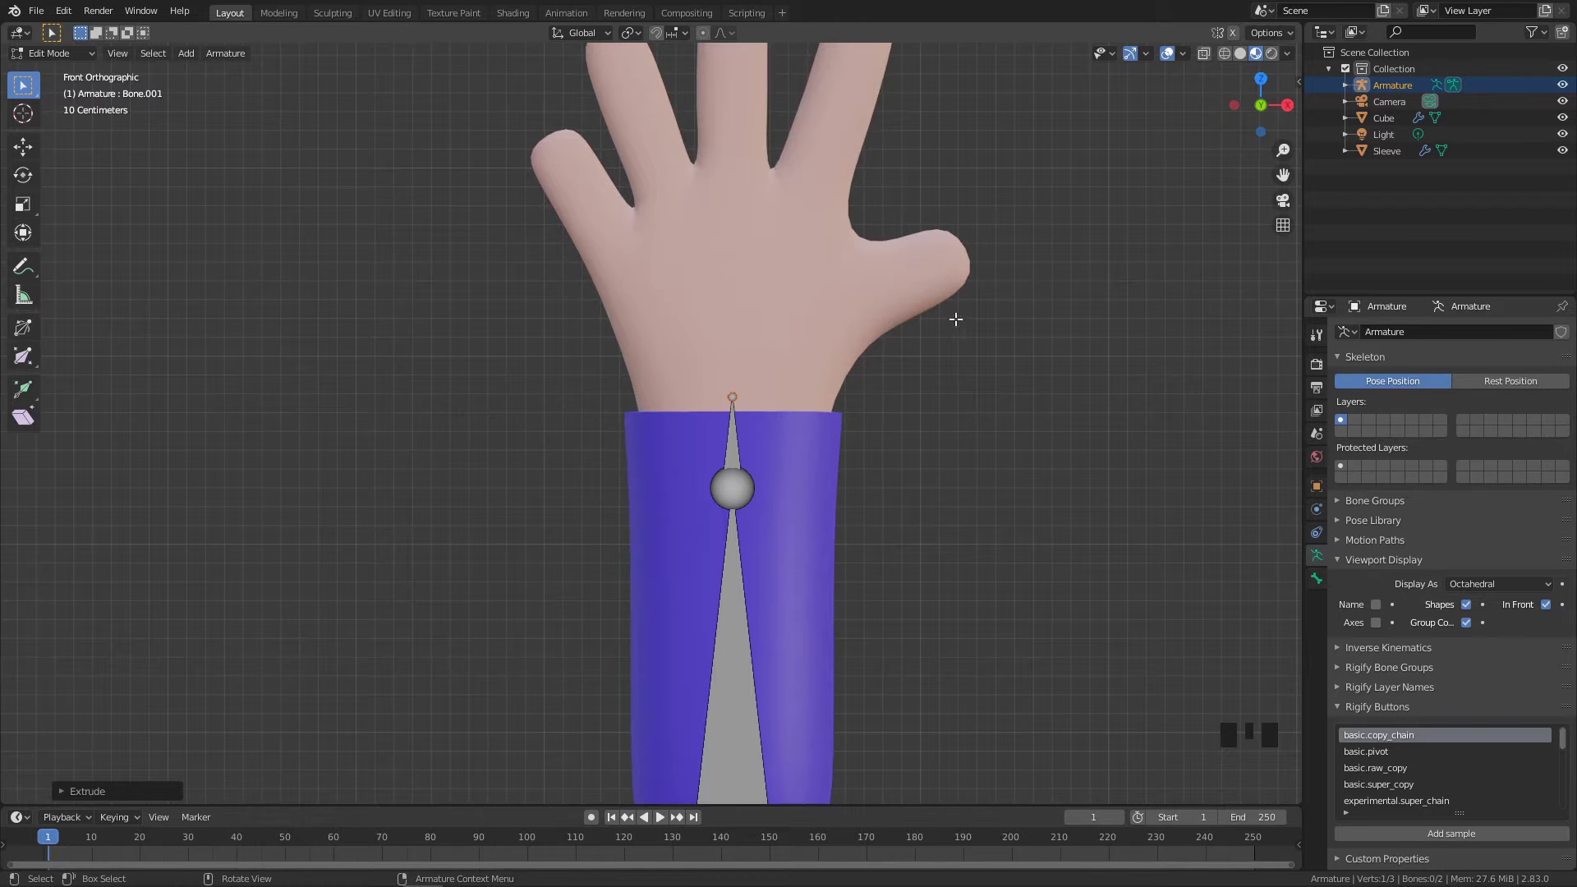
middle_click_drag(953, 317, 895, 409, "shift")
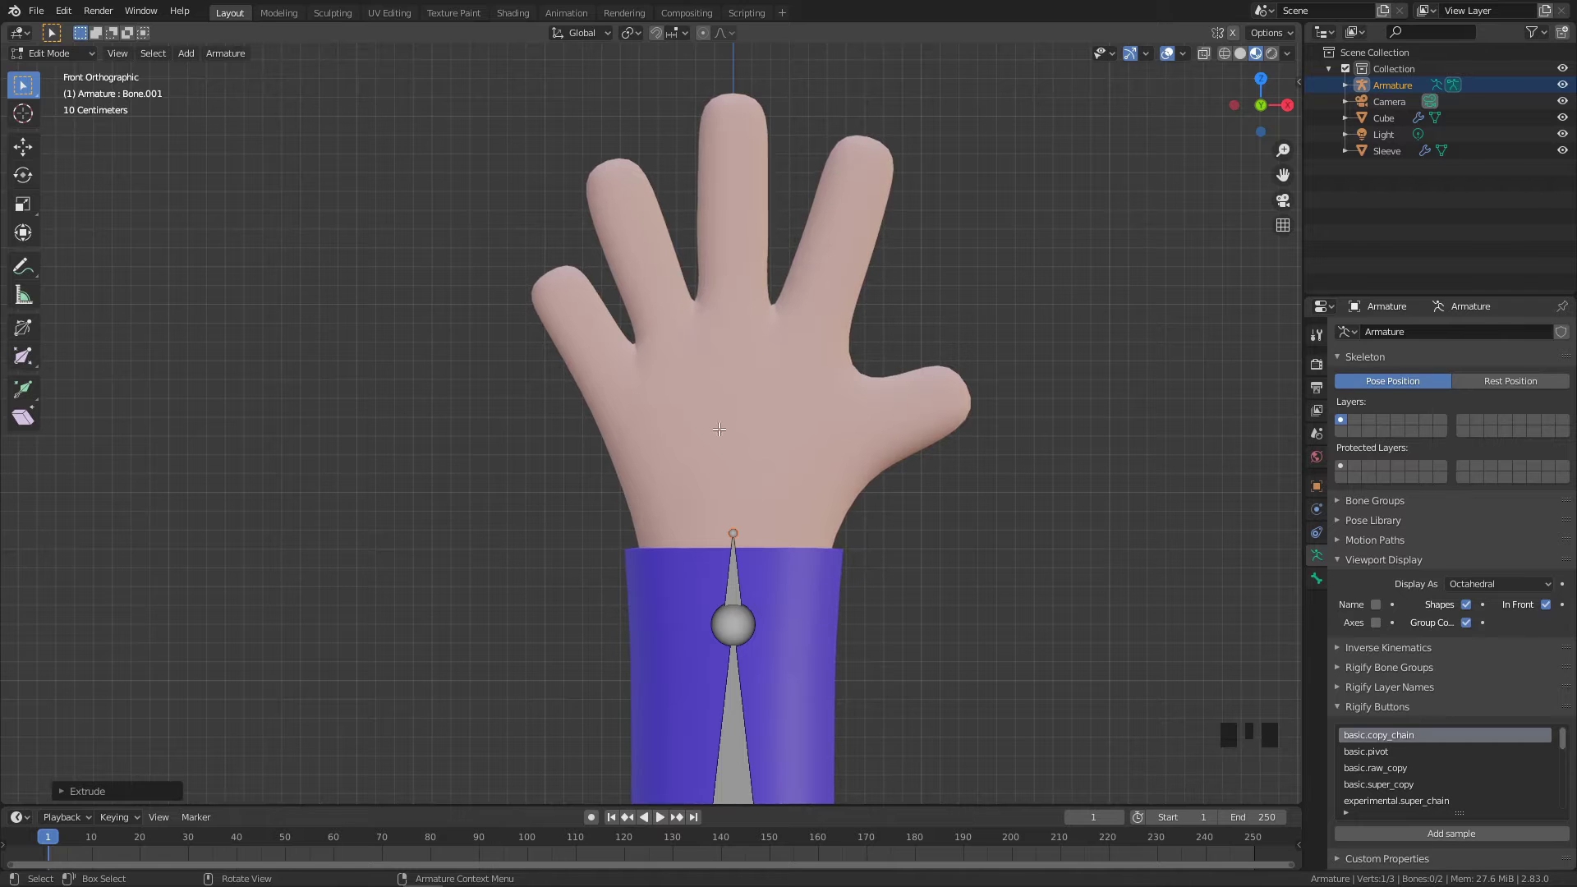
Extrude two bones from the wrist joint, one to the thumb's base and one to the index finger's knuckle
left_click(906, 539)
left_click(732, 532)
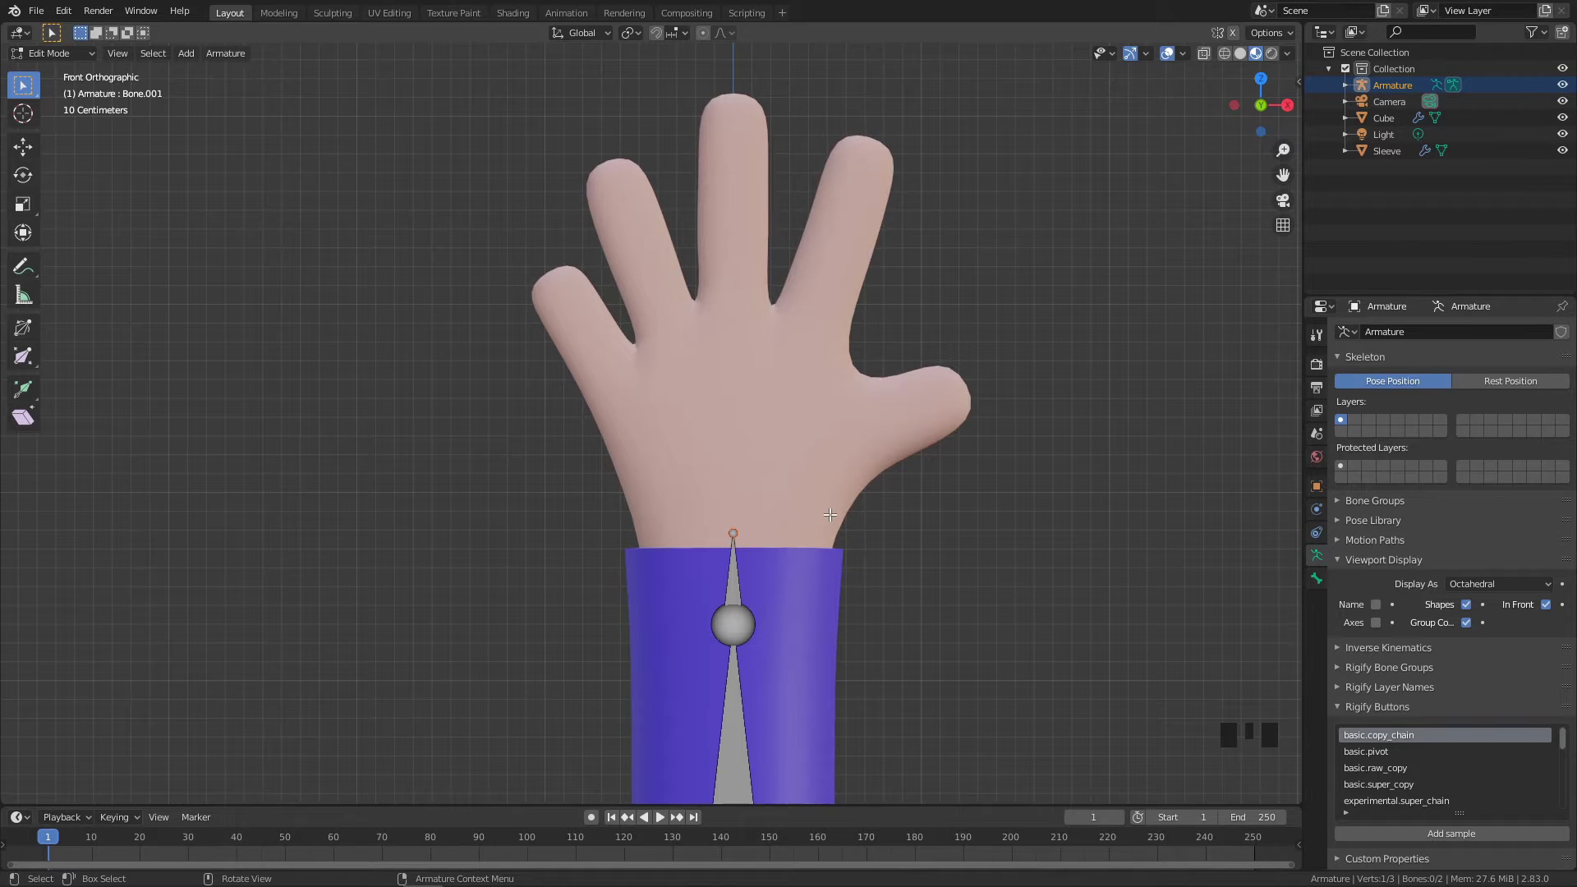
key("e")
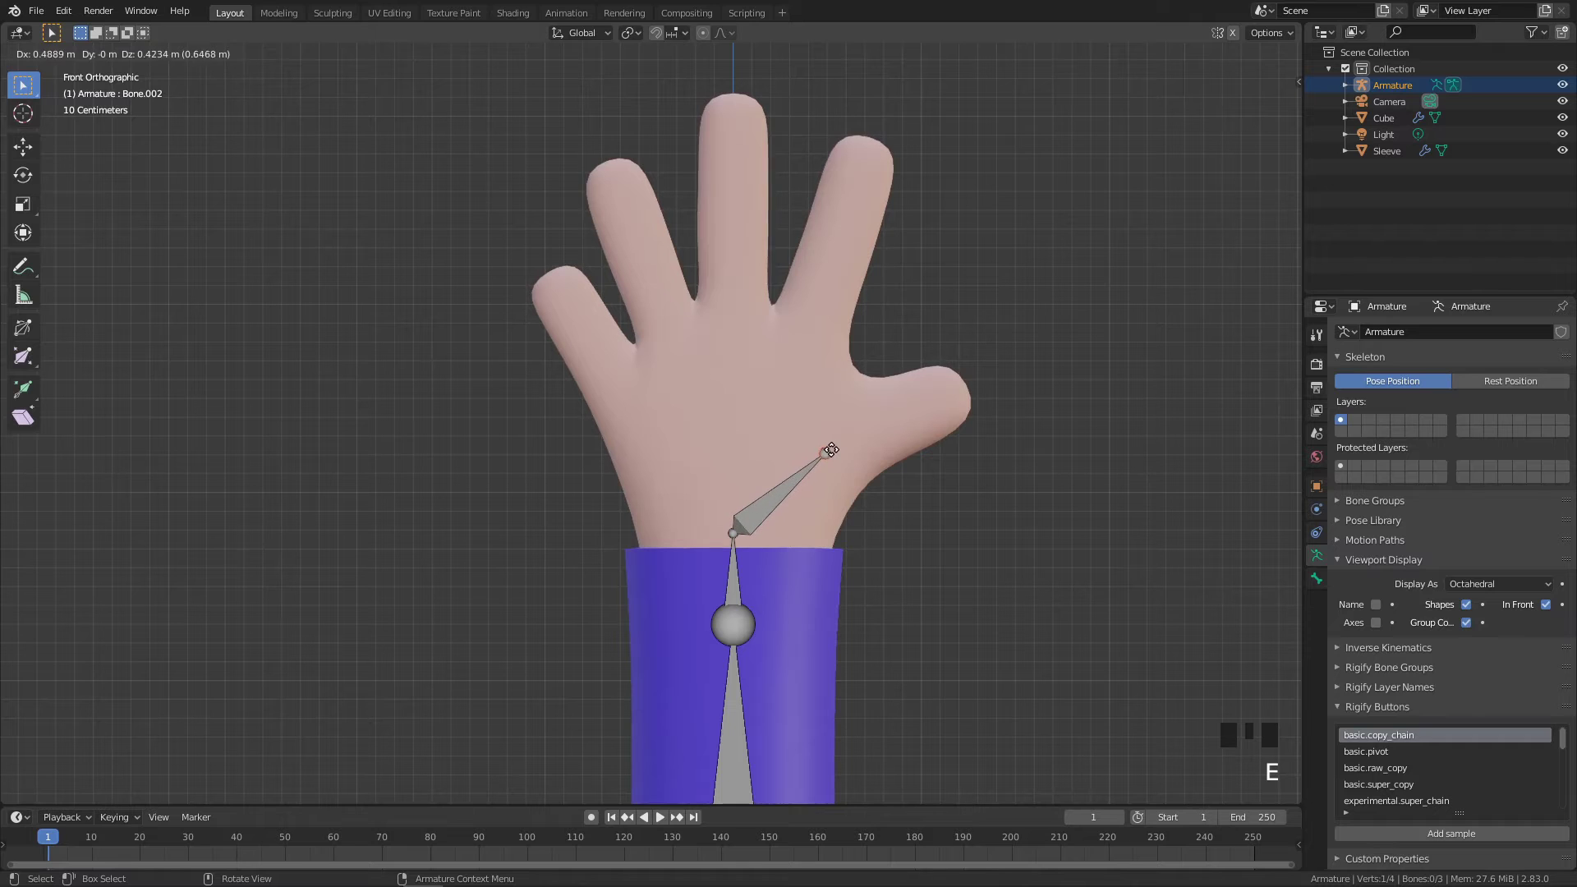
left_click(838, 442)
left_click(732, 533)
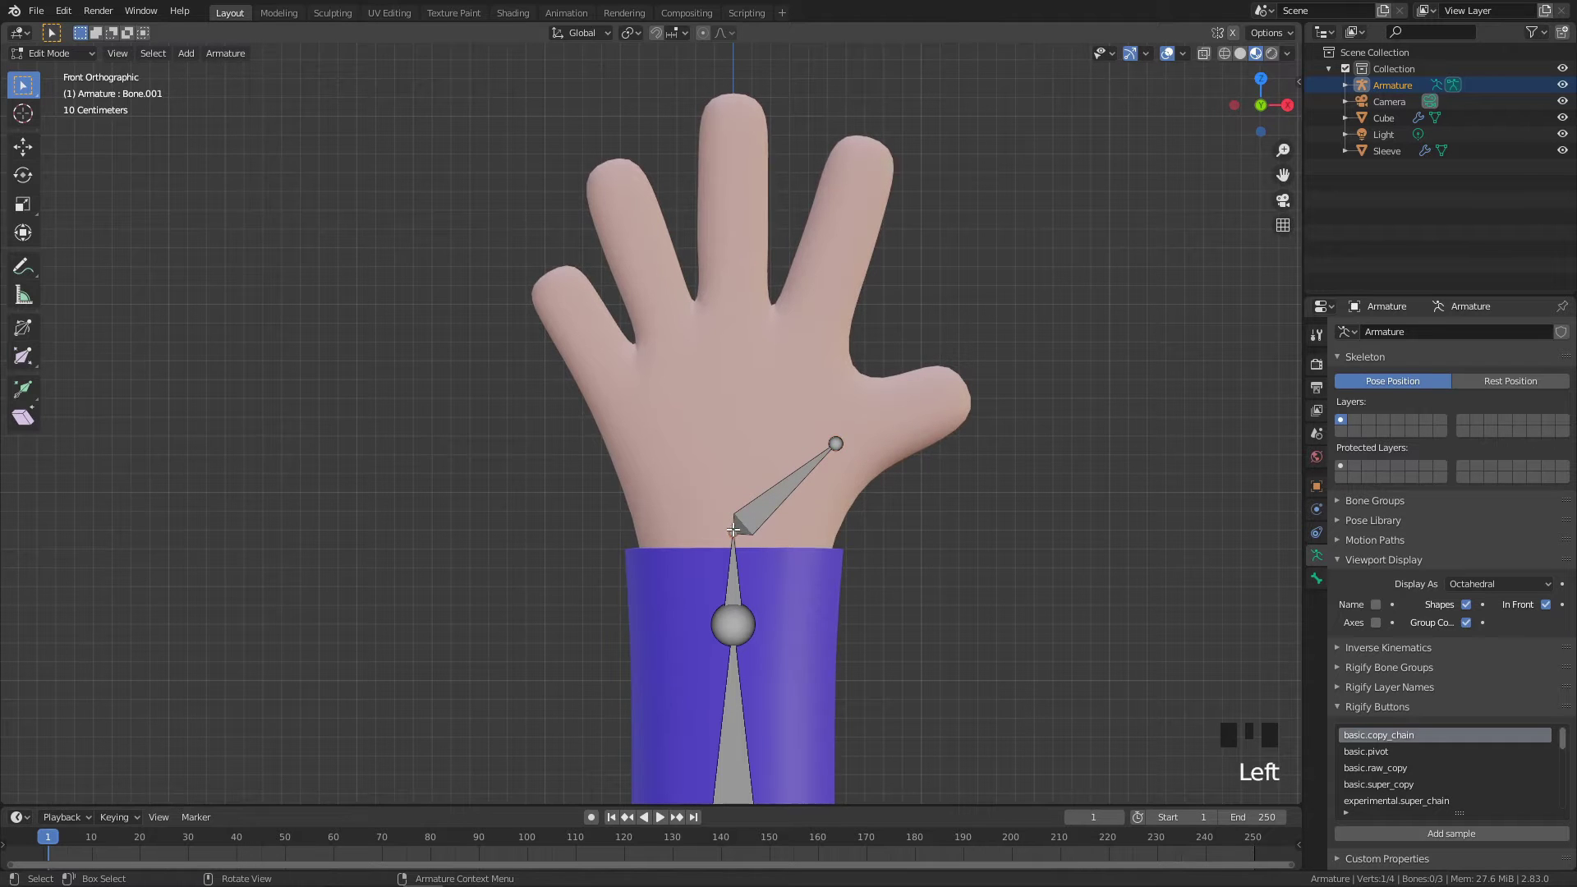
key("e")
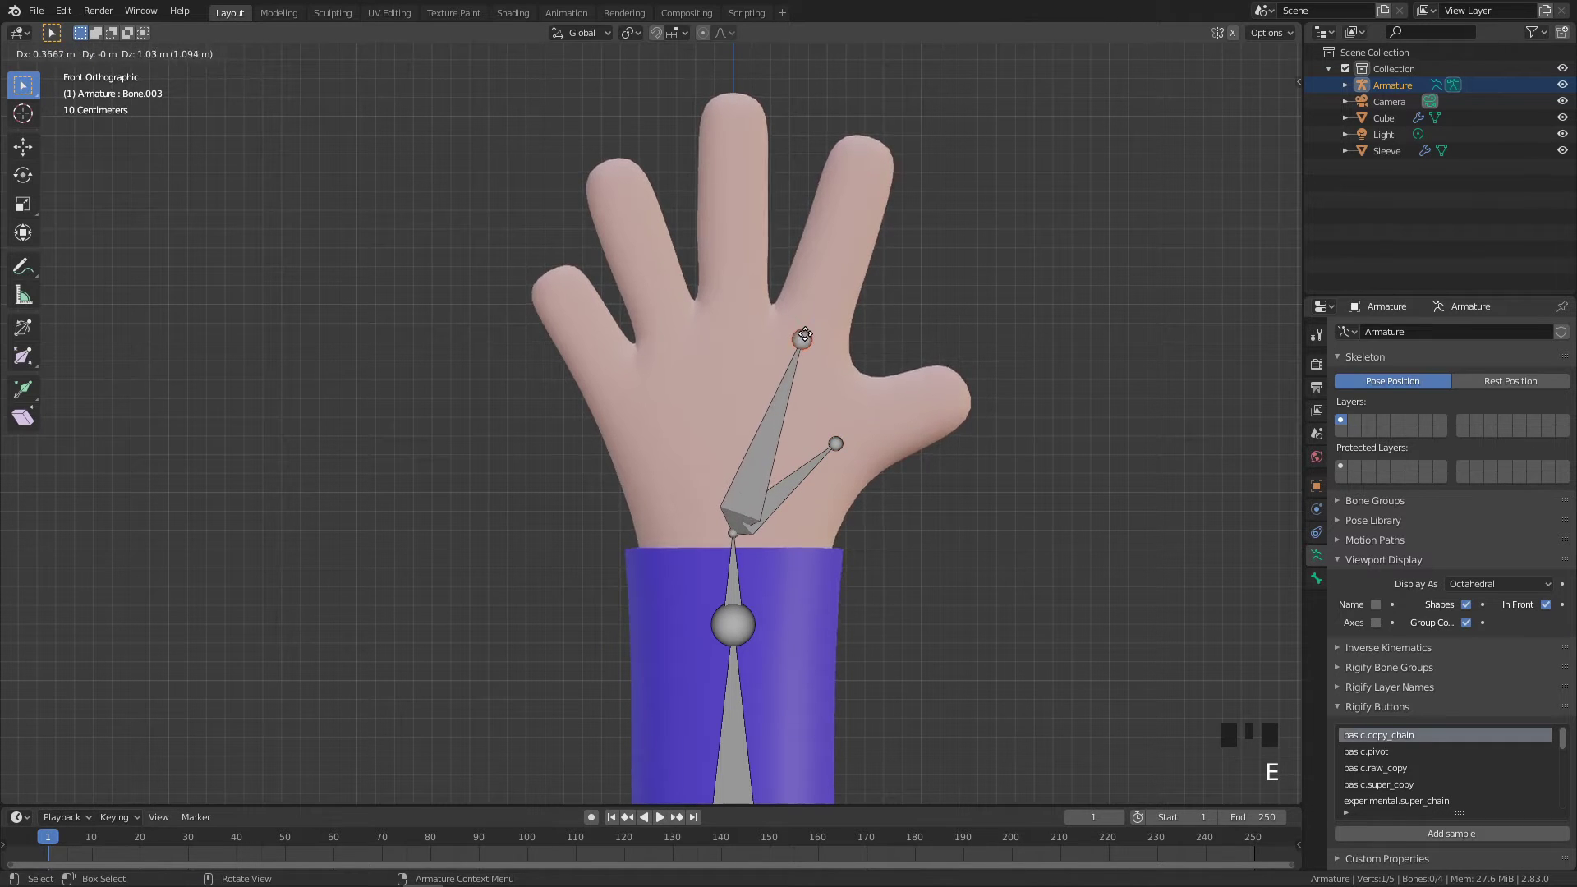
left_click(807, 332)
Extrude three more bones from the wrist joint to the knuckles of the middle, ring and little fingers
left_click(734, 534)
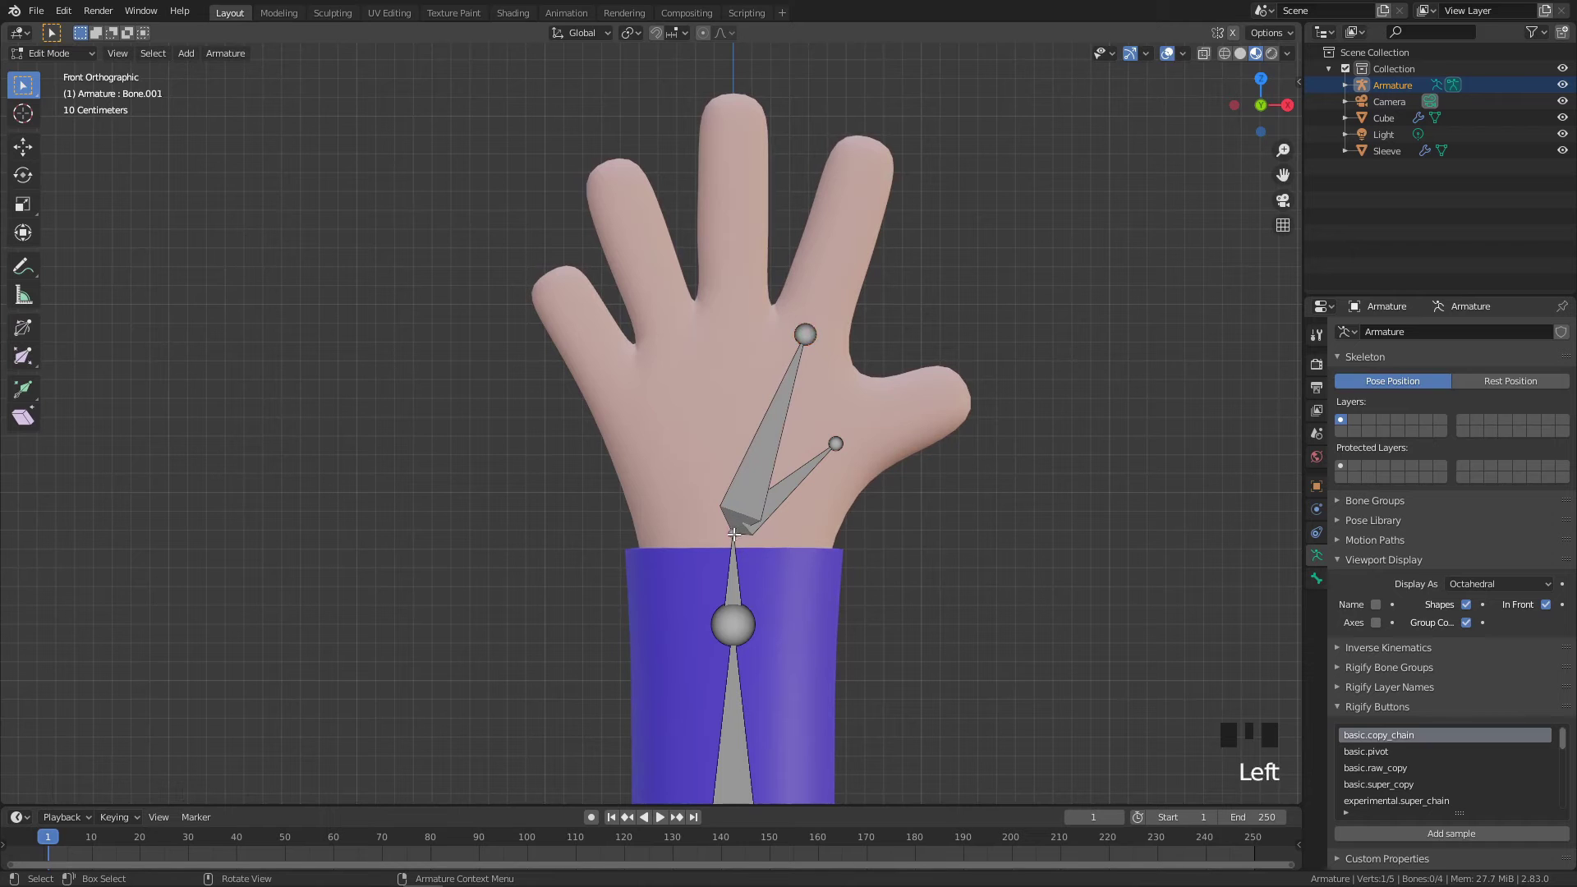
key("e")
left_click(734, 311)
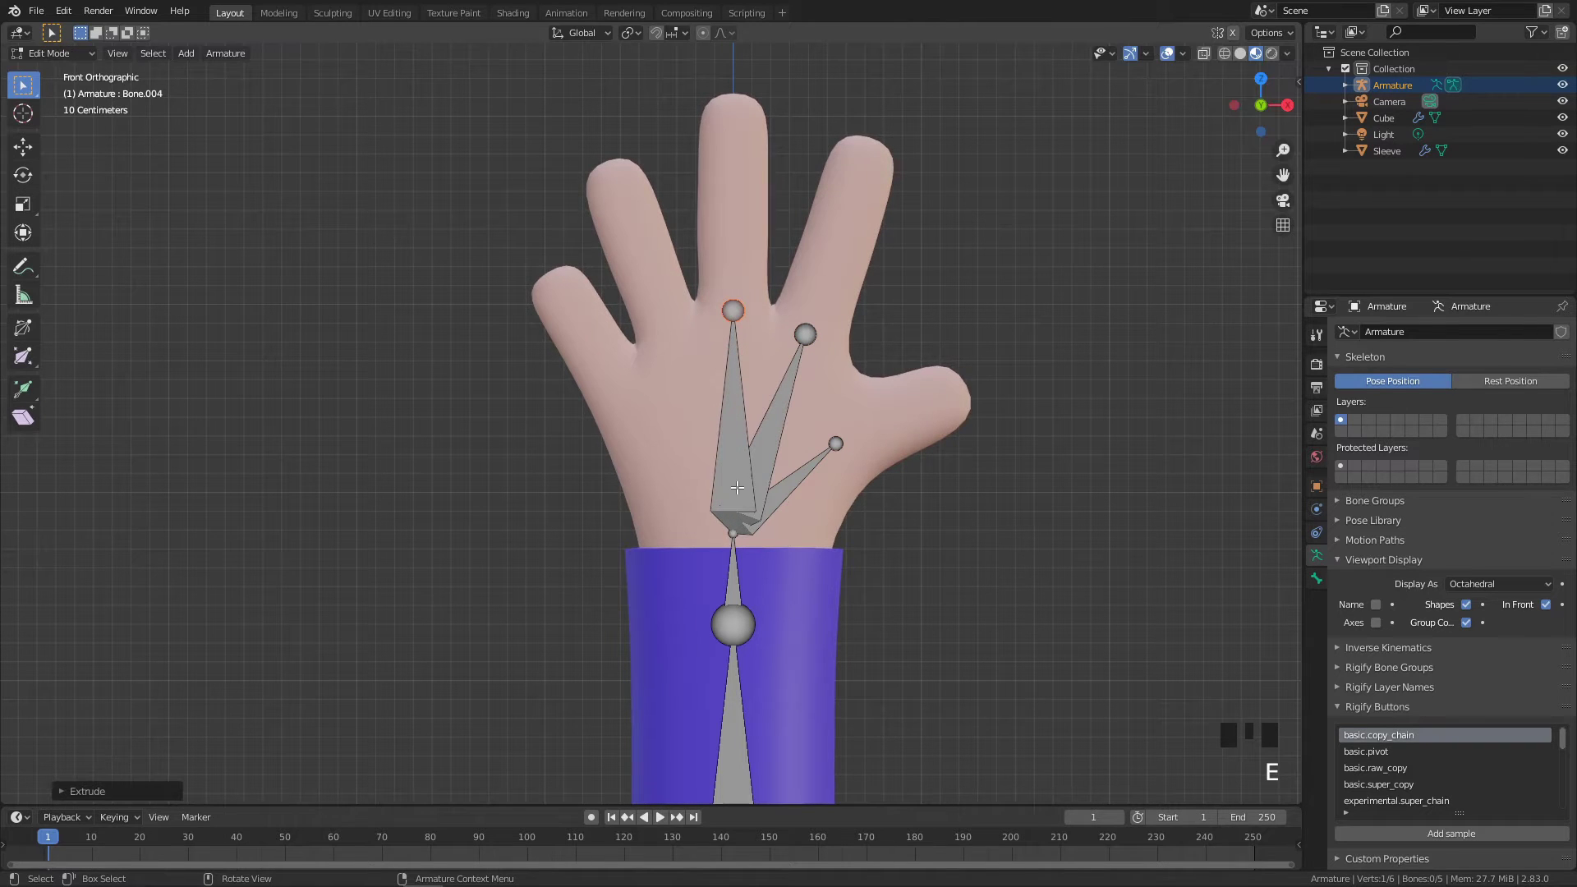
left_click(735, 534)
key("e")
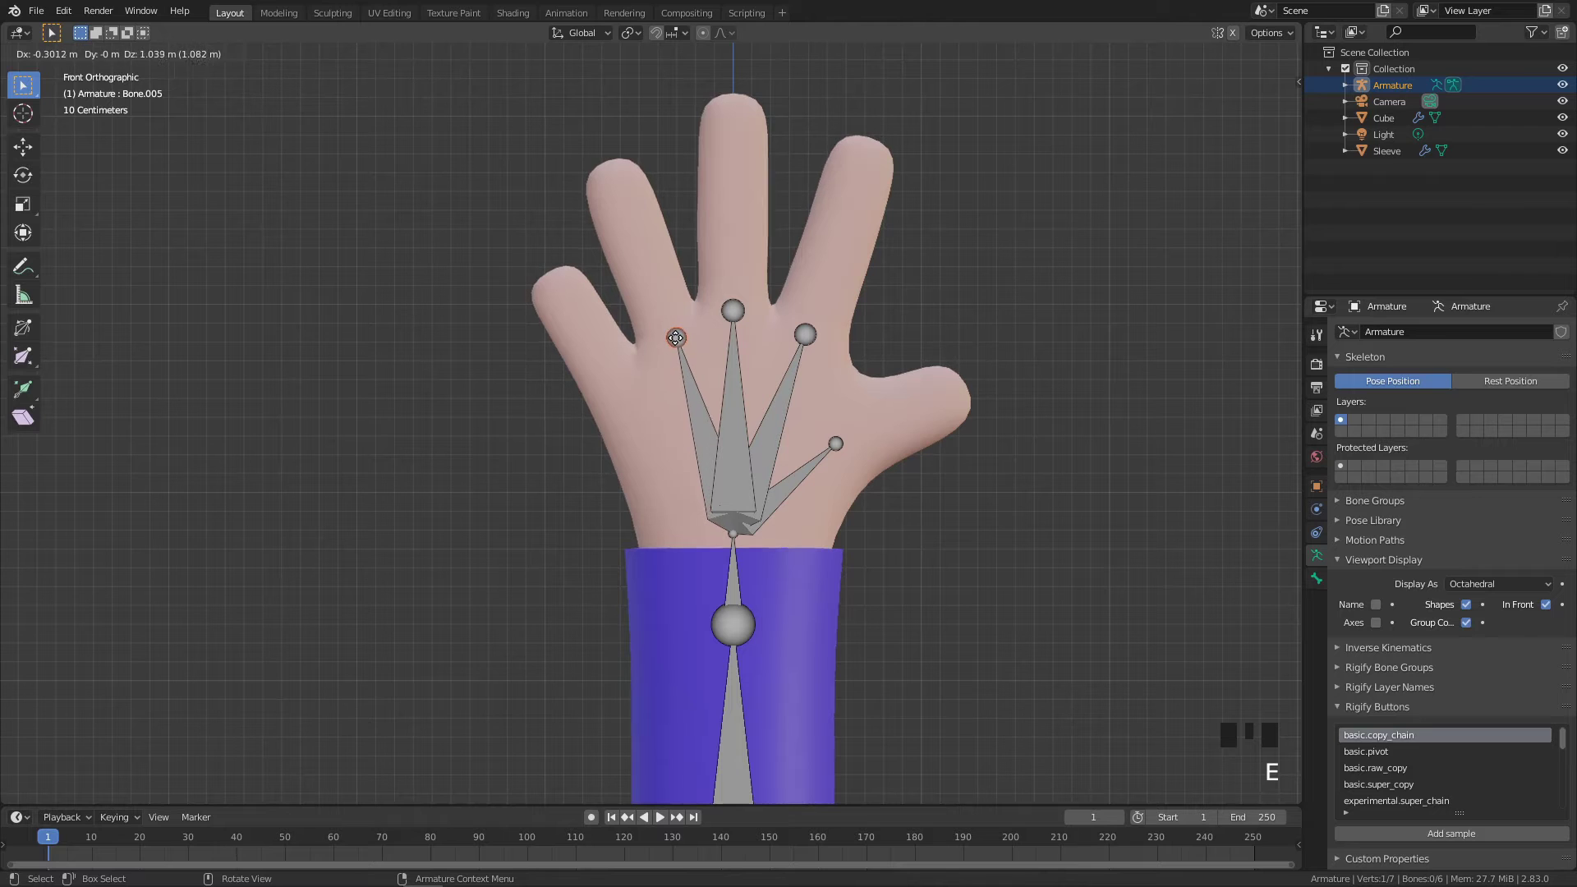
left_click(669, 335)
left_click(734, 534)
key("e")
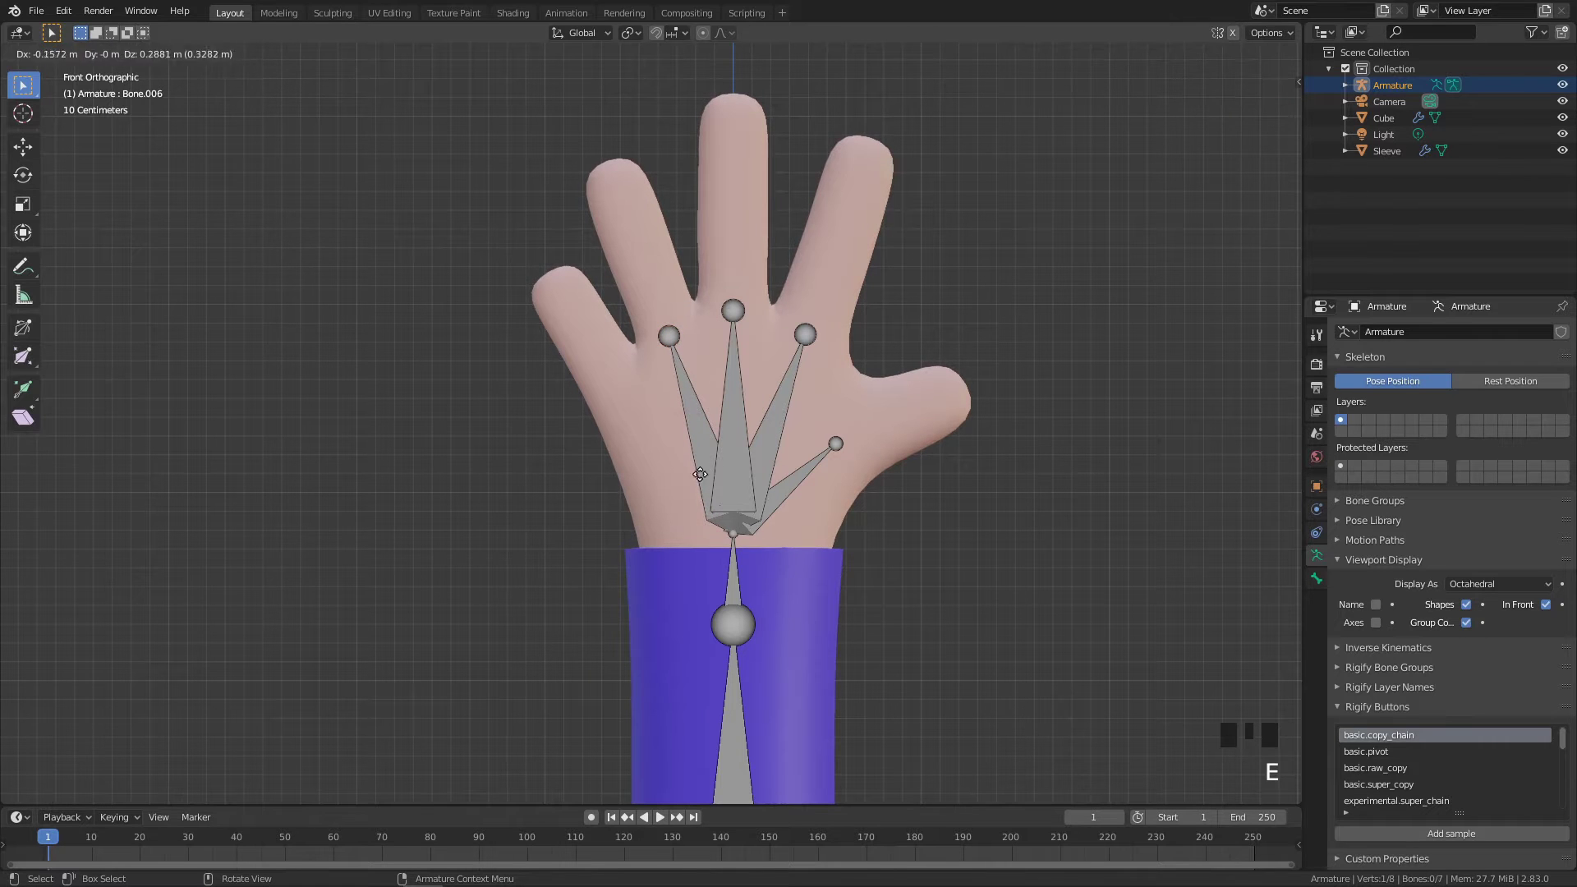
left_click(612, 376)
Move the tip of the thumb's palm bone slightly outward and up toward the thumb
left_click(903, 363)
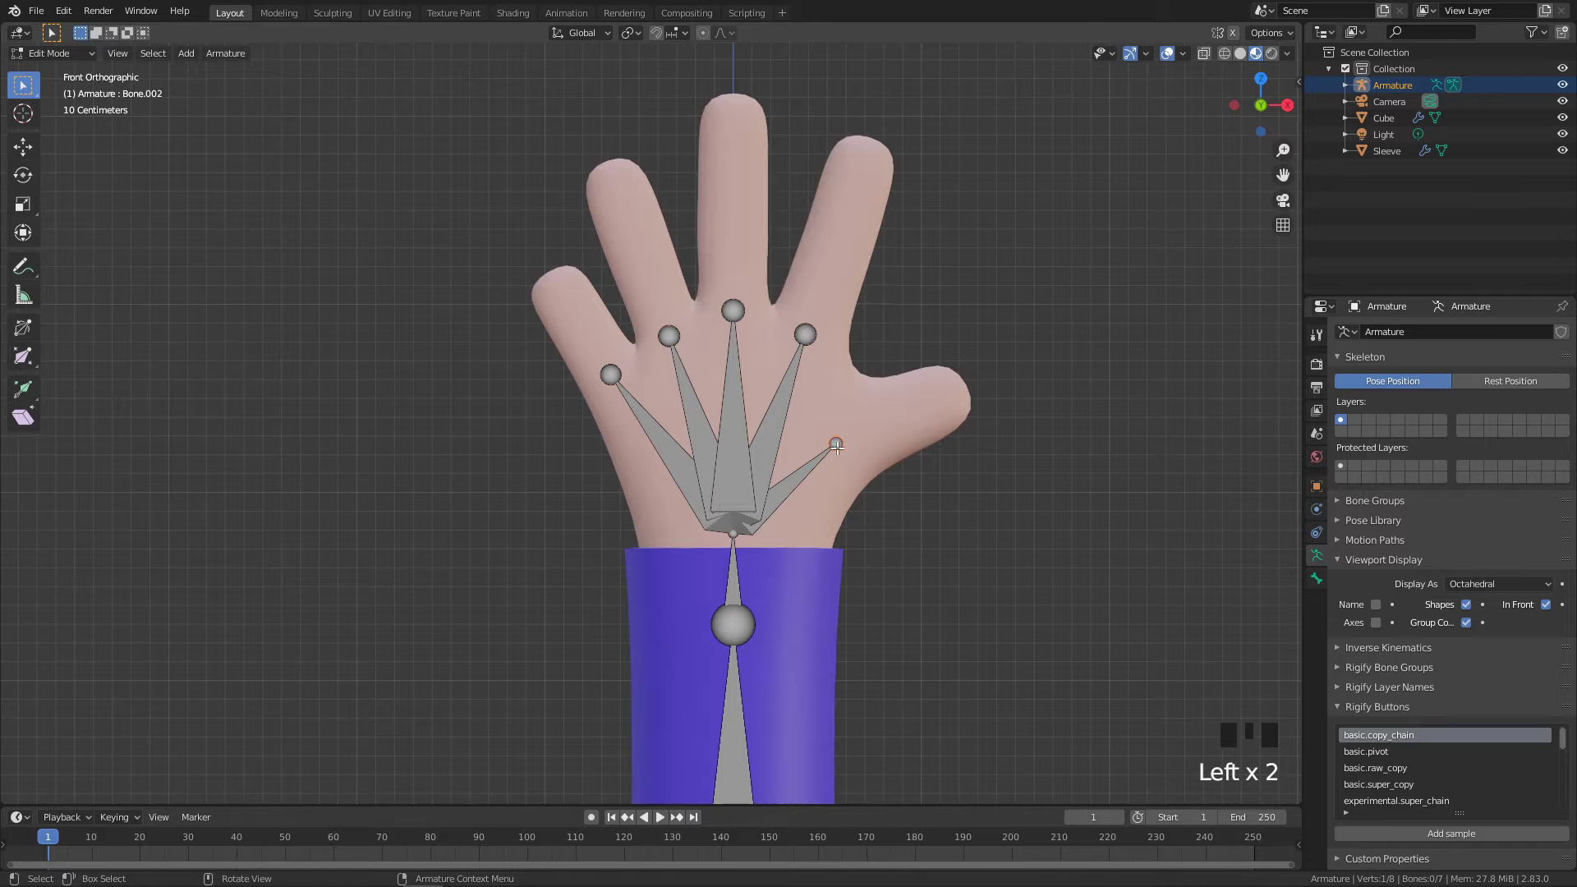
key("g")
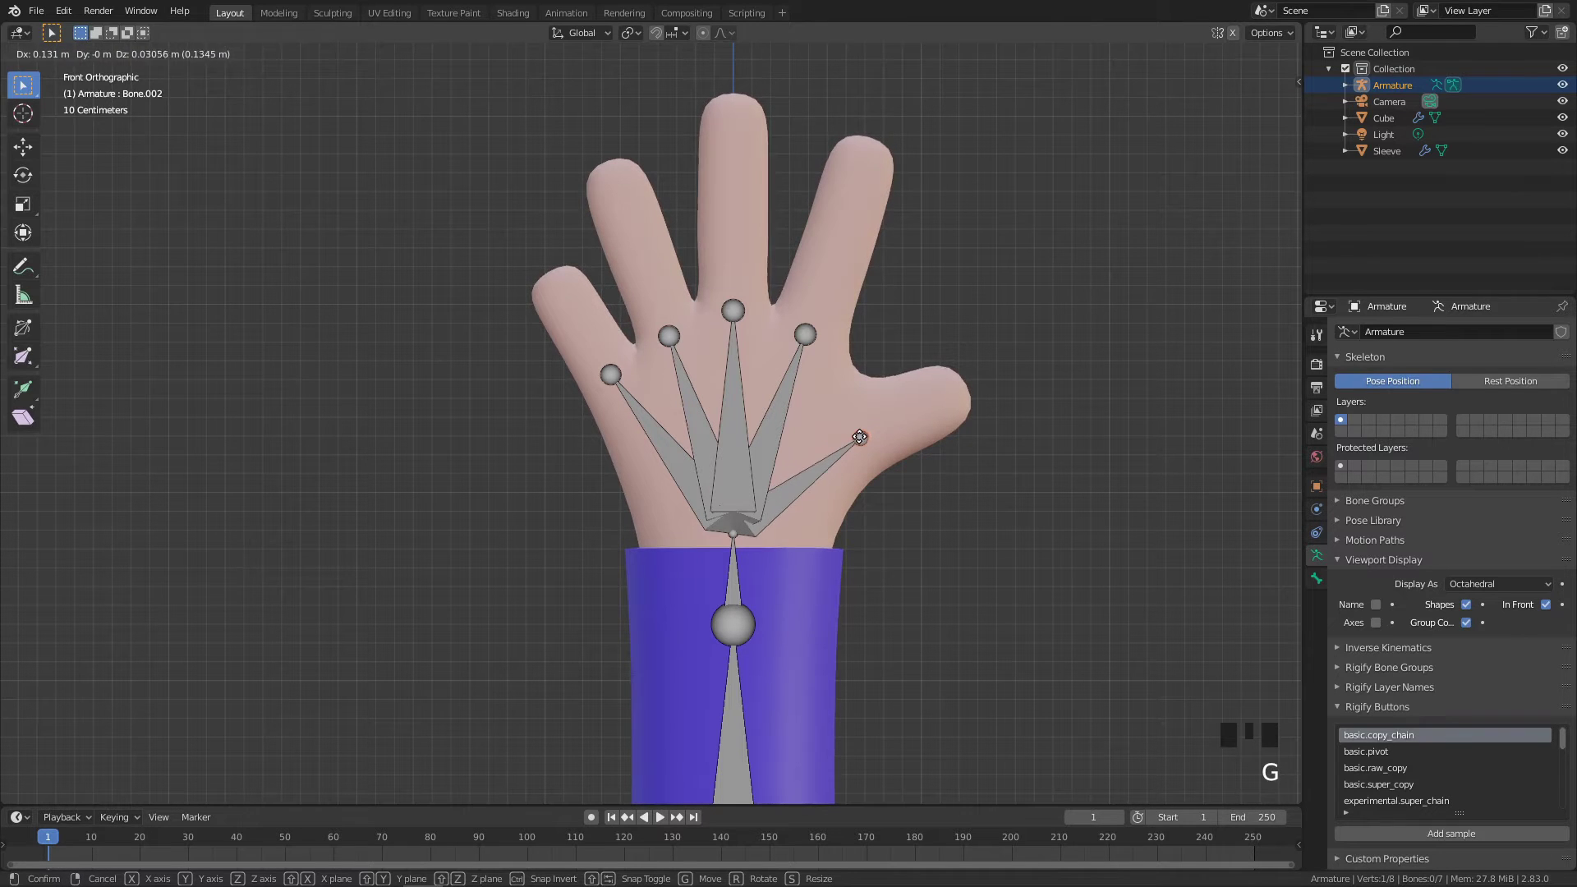
left_click(853, 435)
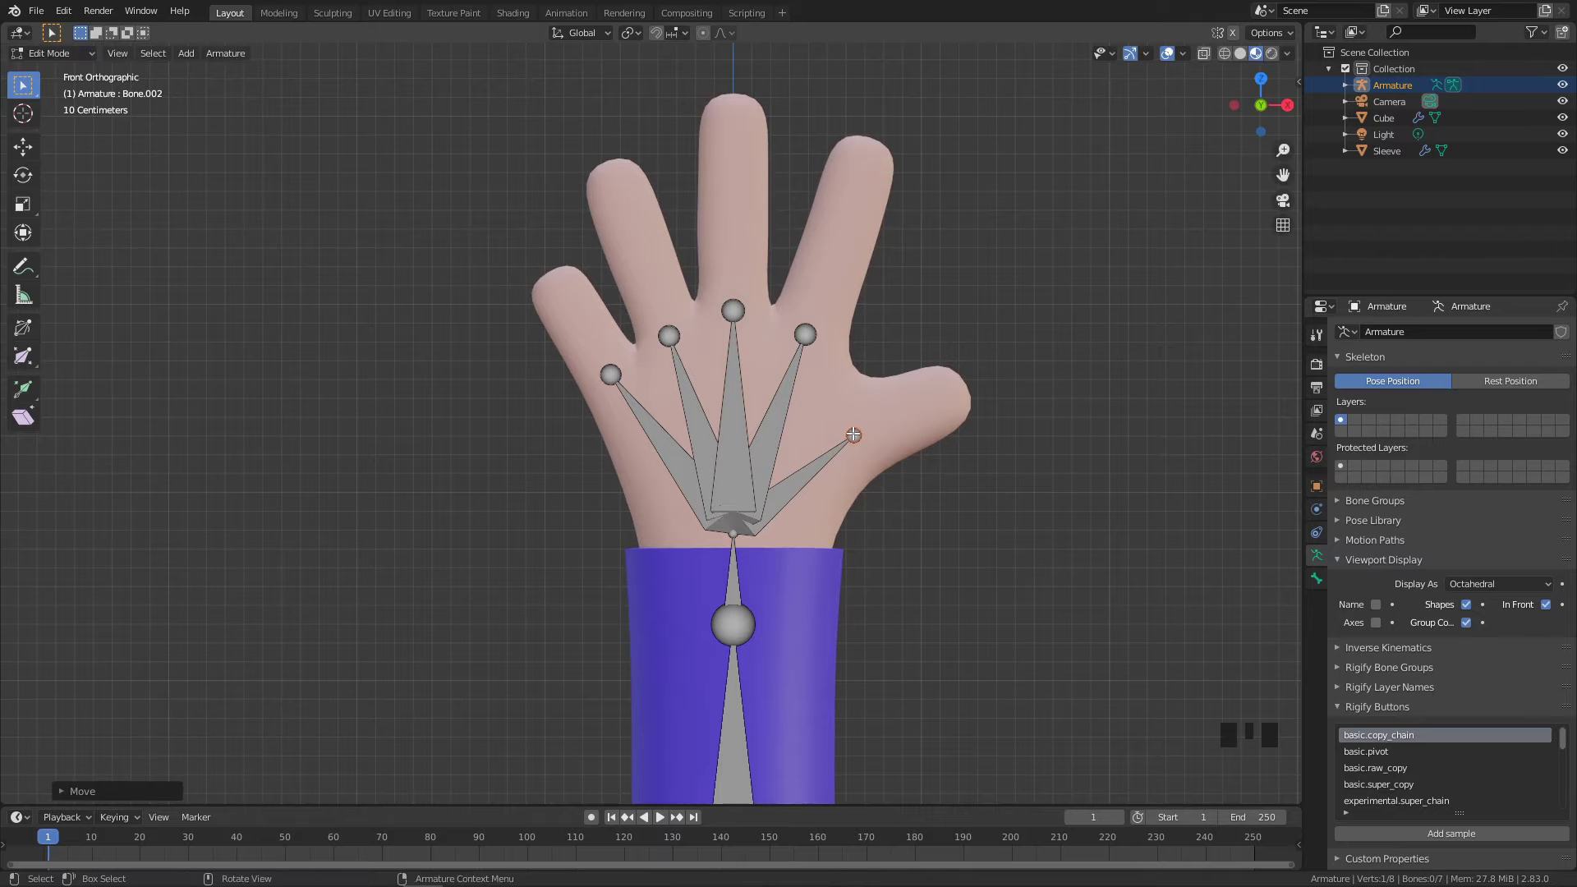
Extrude a chain of two bones from the thumb's base joint to just short of the thumb's tip
left_click(966, 476)
middle_click_drag(893, 441, 860, 398, "shift")
scroll(909, 362, "up", 2)
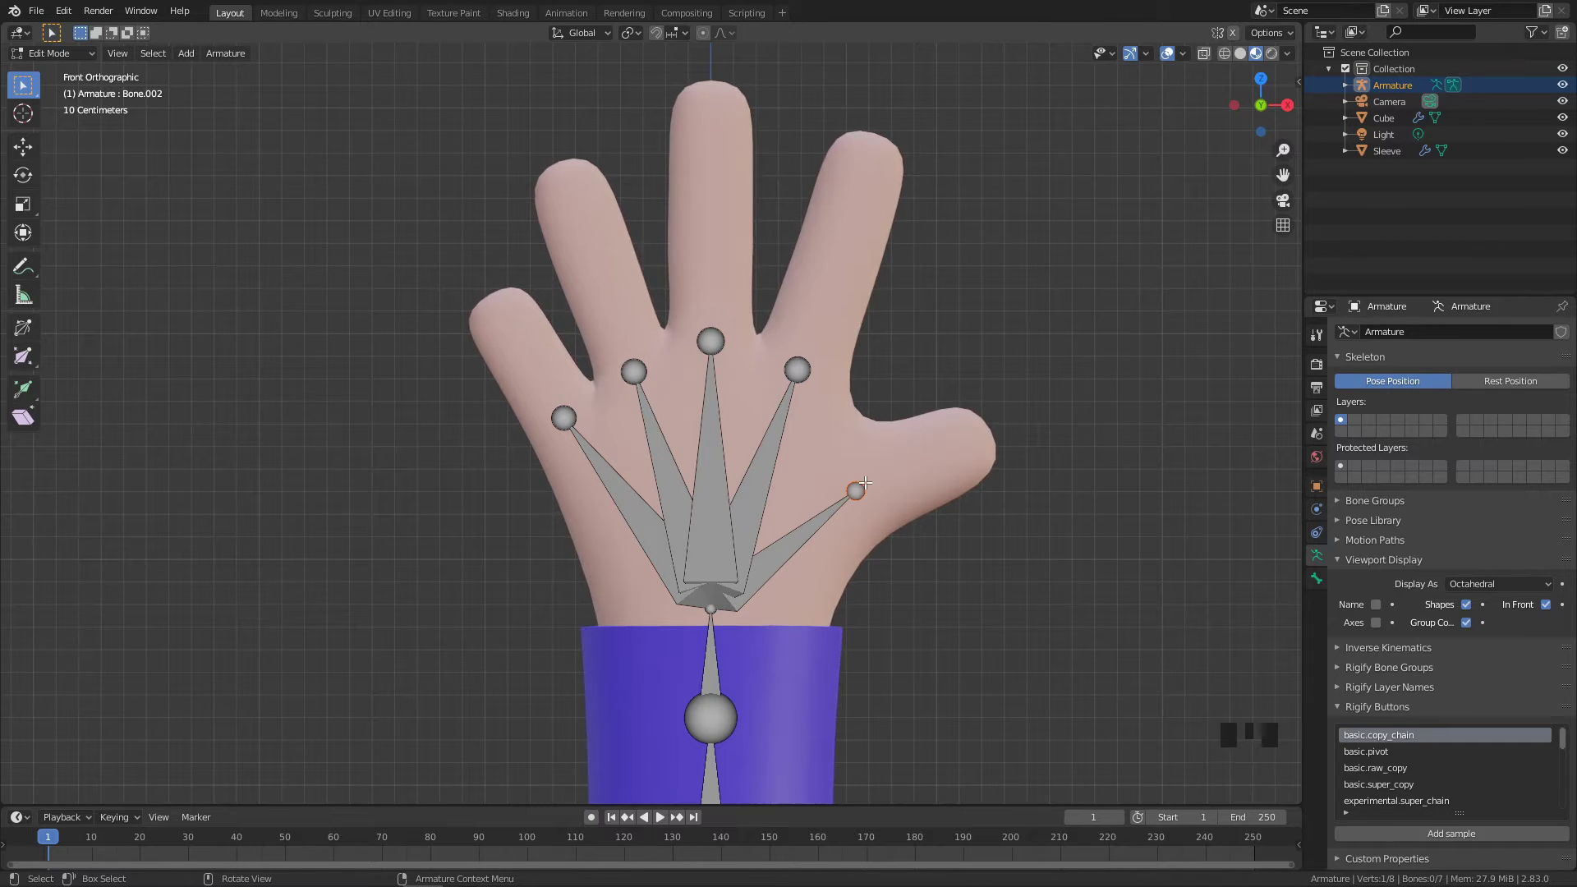
key("e")
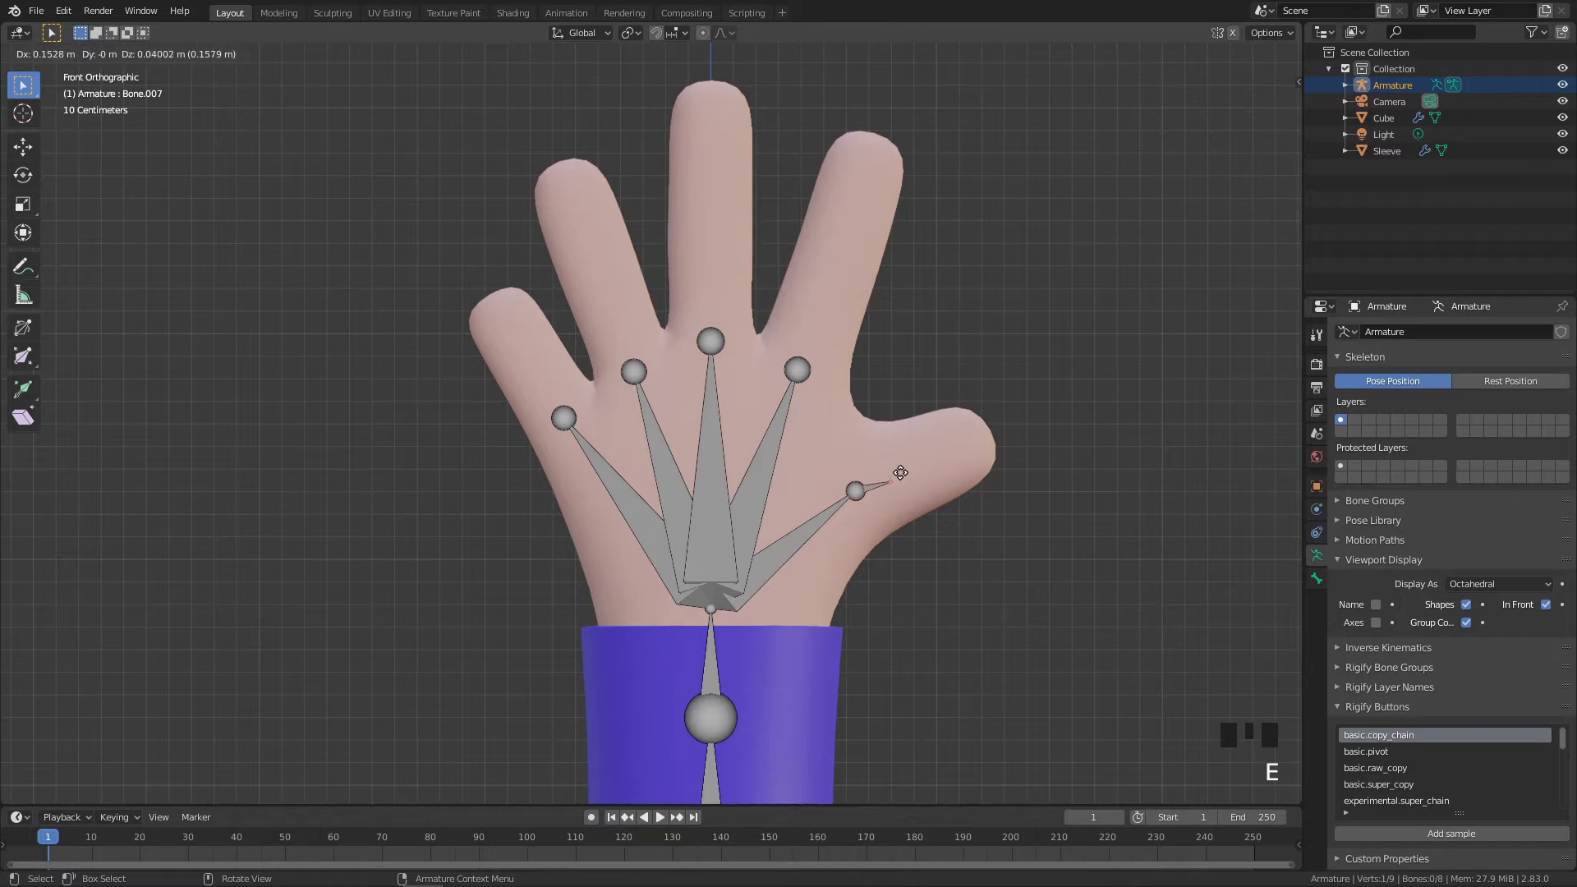
left_click(919, 458)
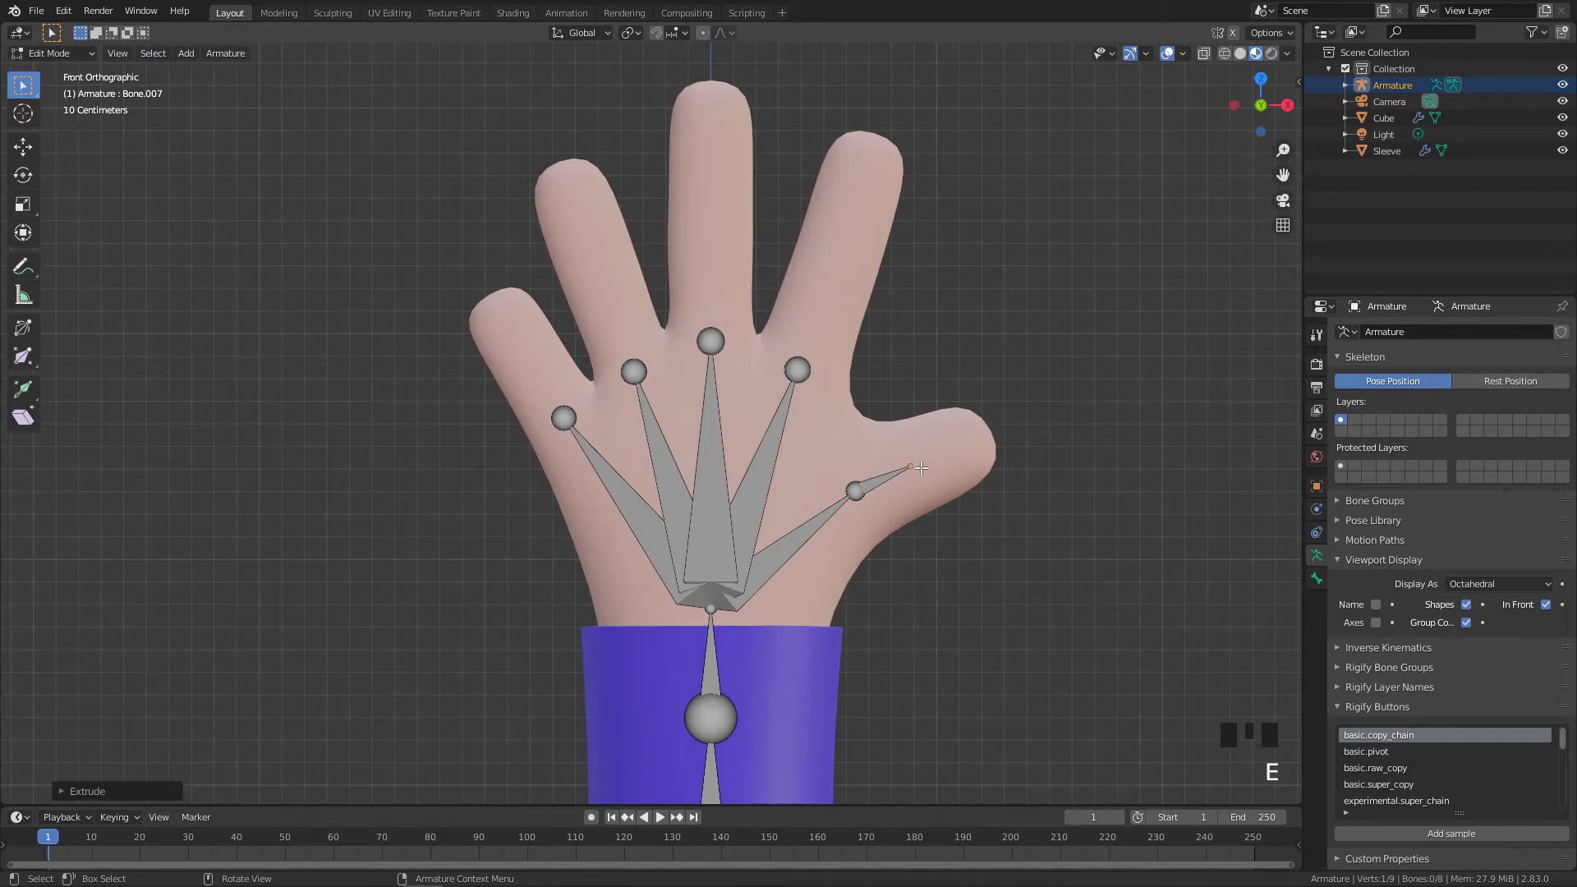
key("e")
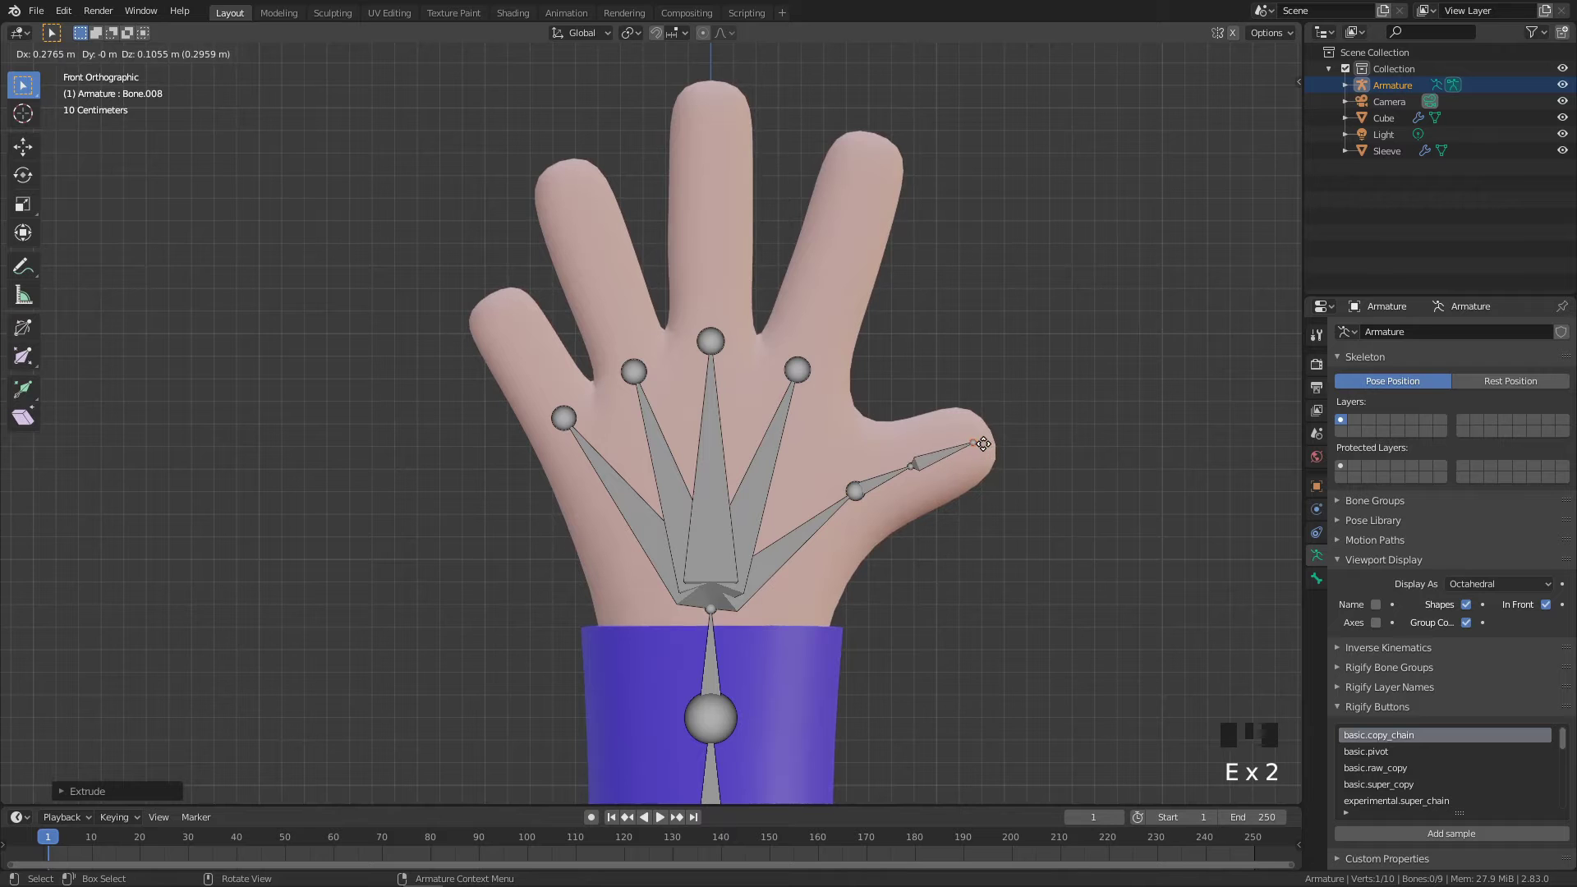
left_click(974, 444)
Extrude a chain of three bones from the index finger's knuckle joint to near its fingertip
middle_click_drag(918, 348, 981, 470, "shift")
left_click(864, 484)
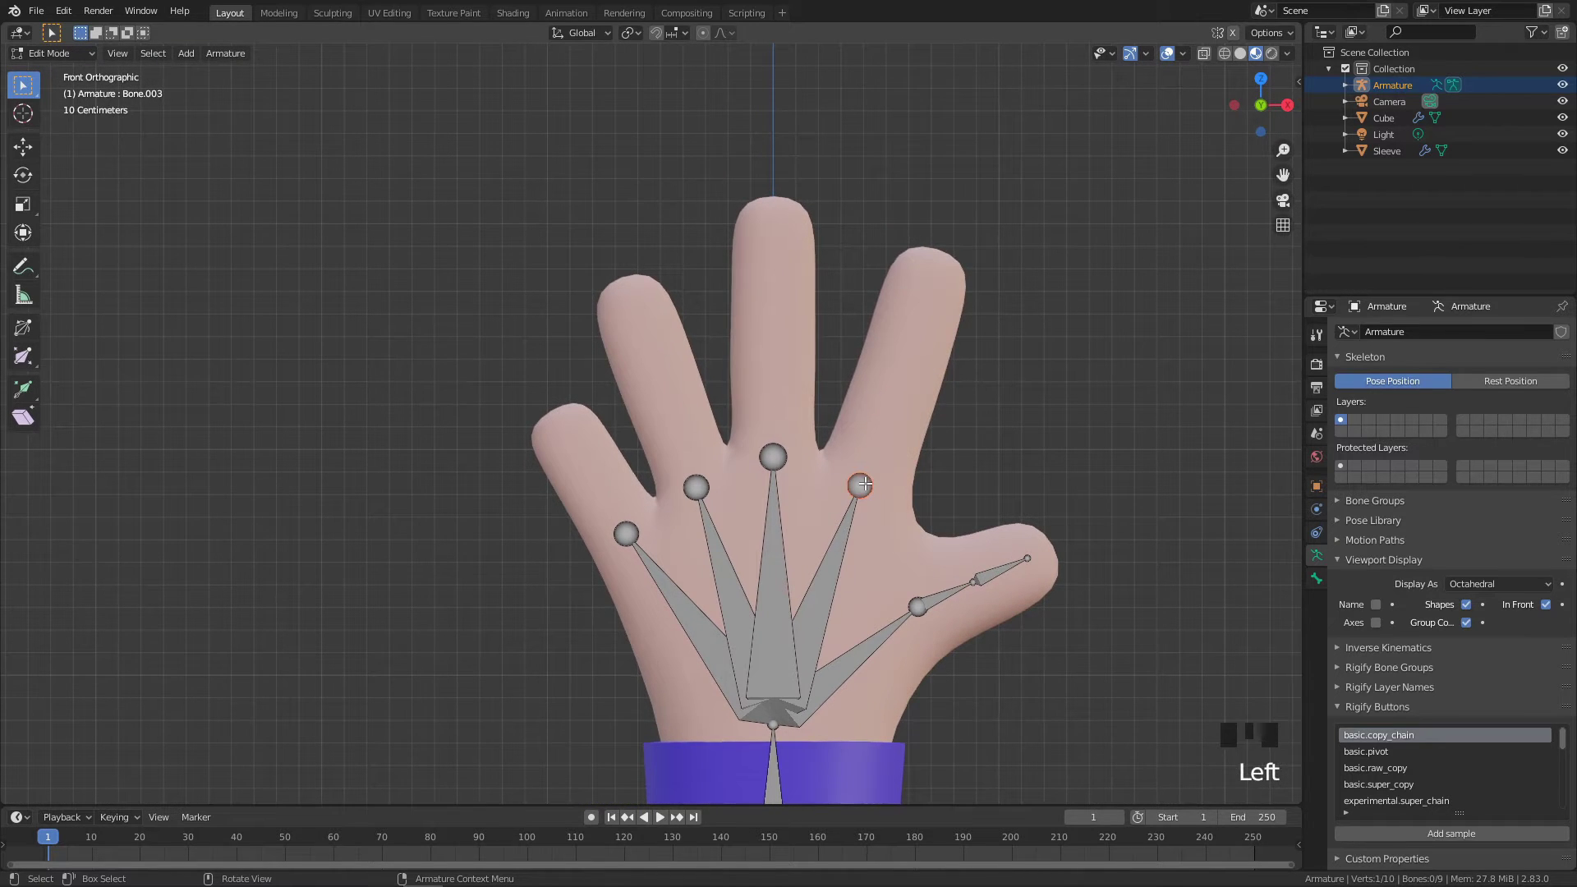
key("e")
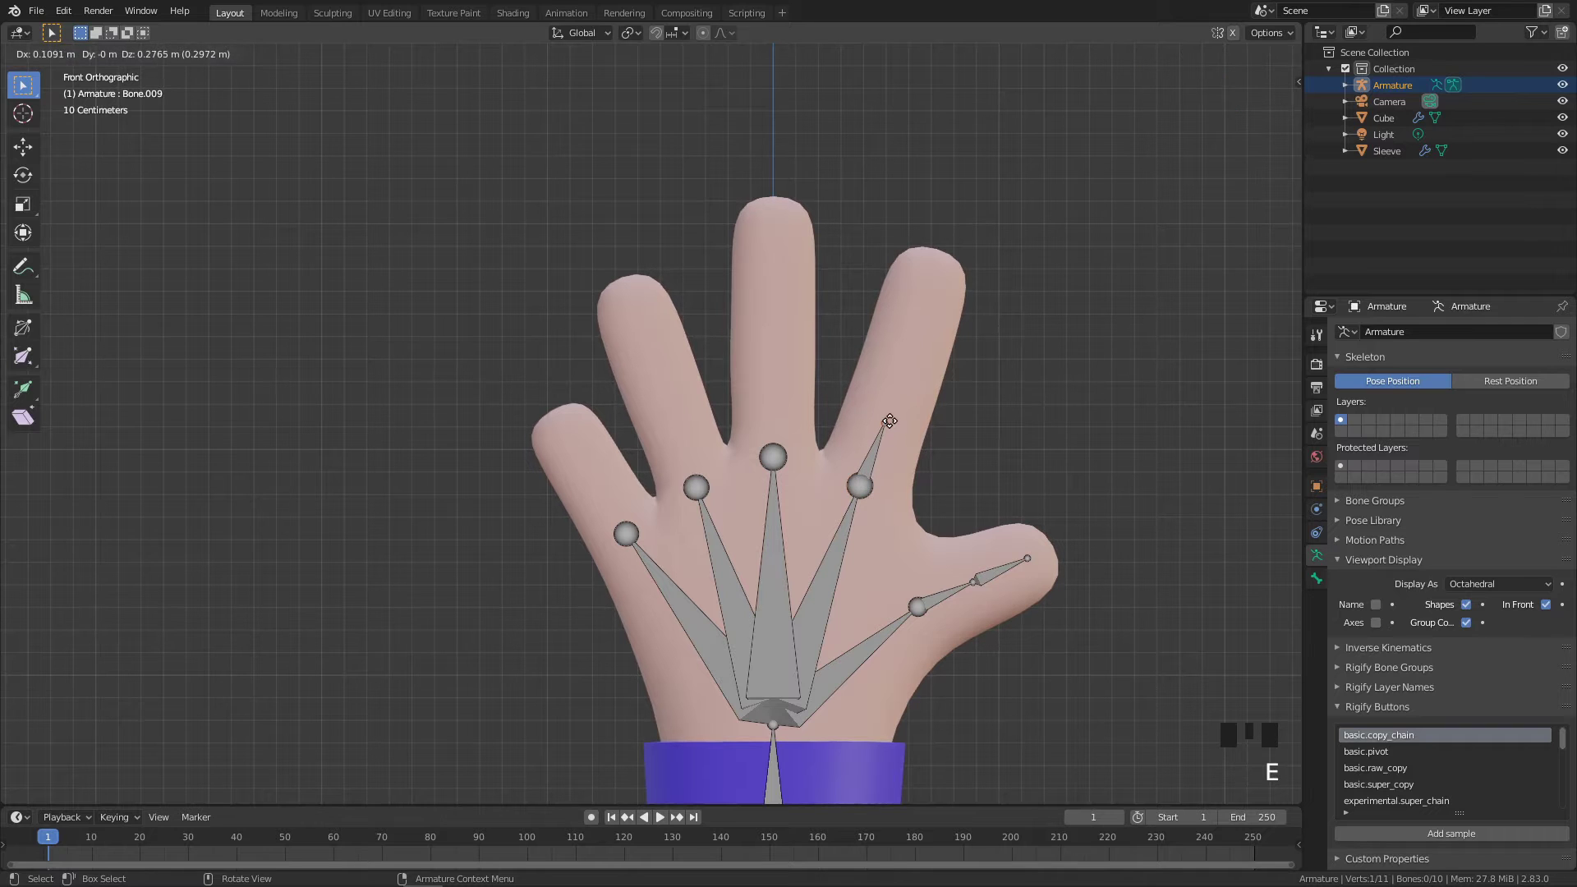
left_click(885, 420)
key("e")
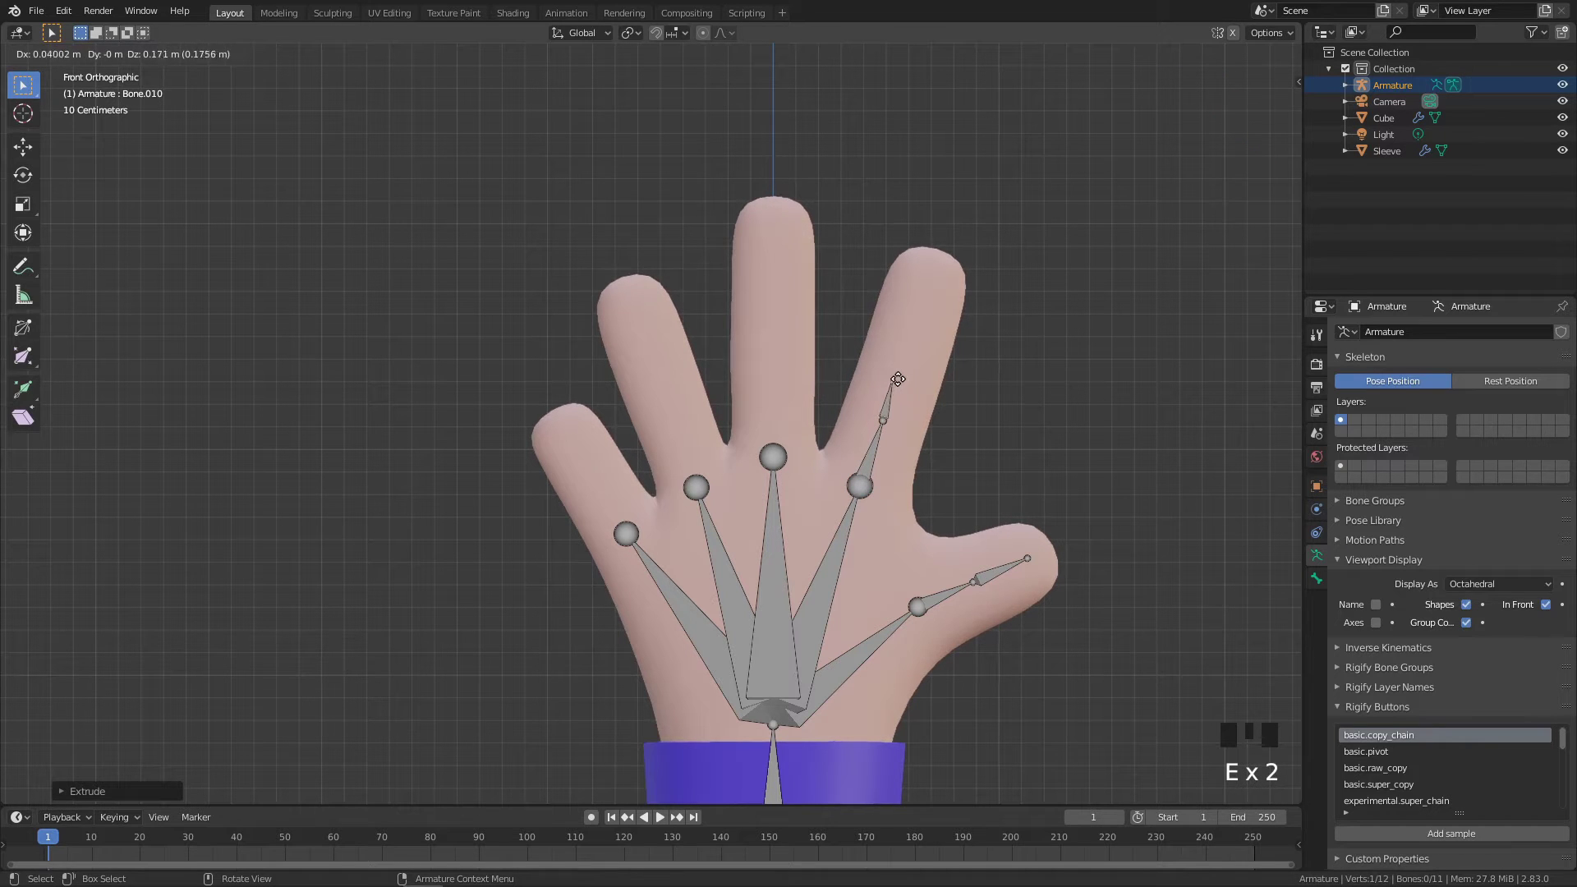
left_click(907, 348)
key("e")
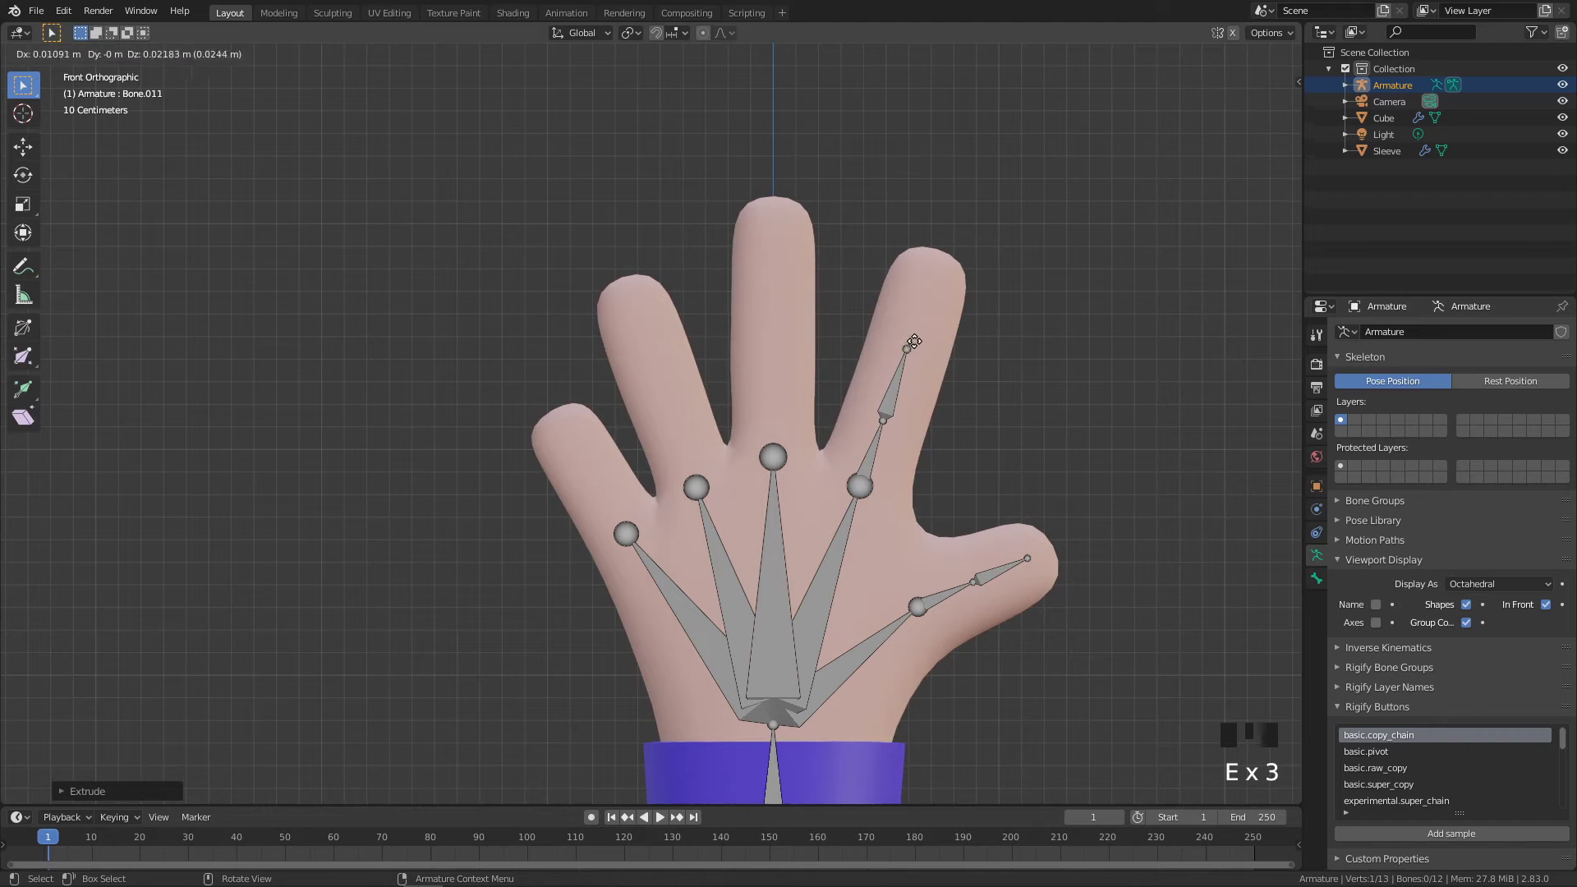
left_click(930, 281)
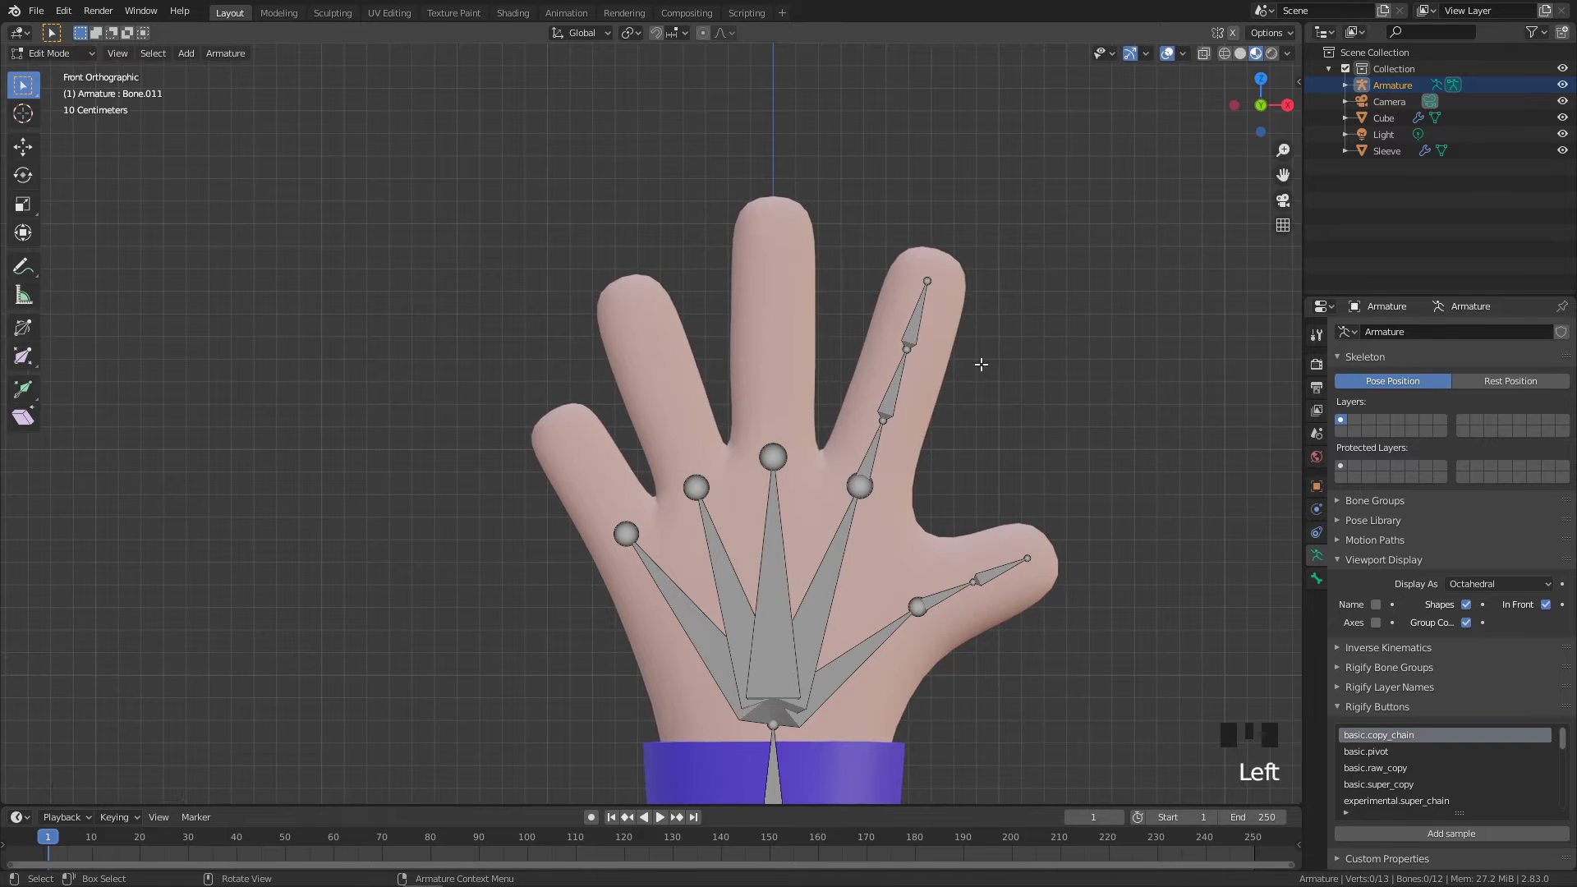
Extrude a chain of three bones straight up the middle finger from its knuckle joint to near the fingertip
left_click(773, 456)
key("e")
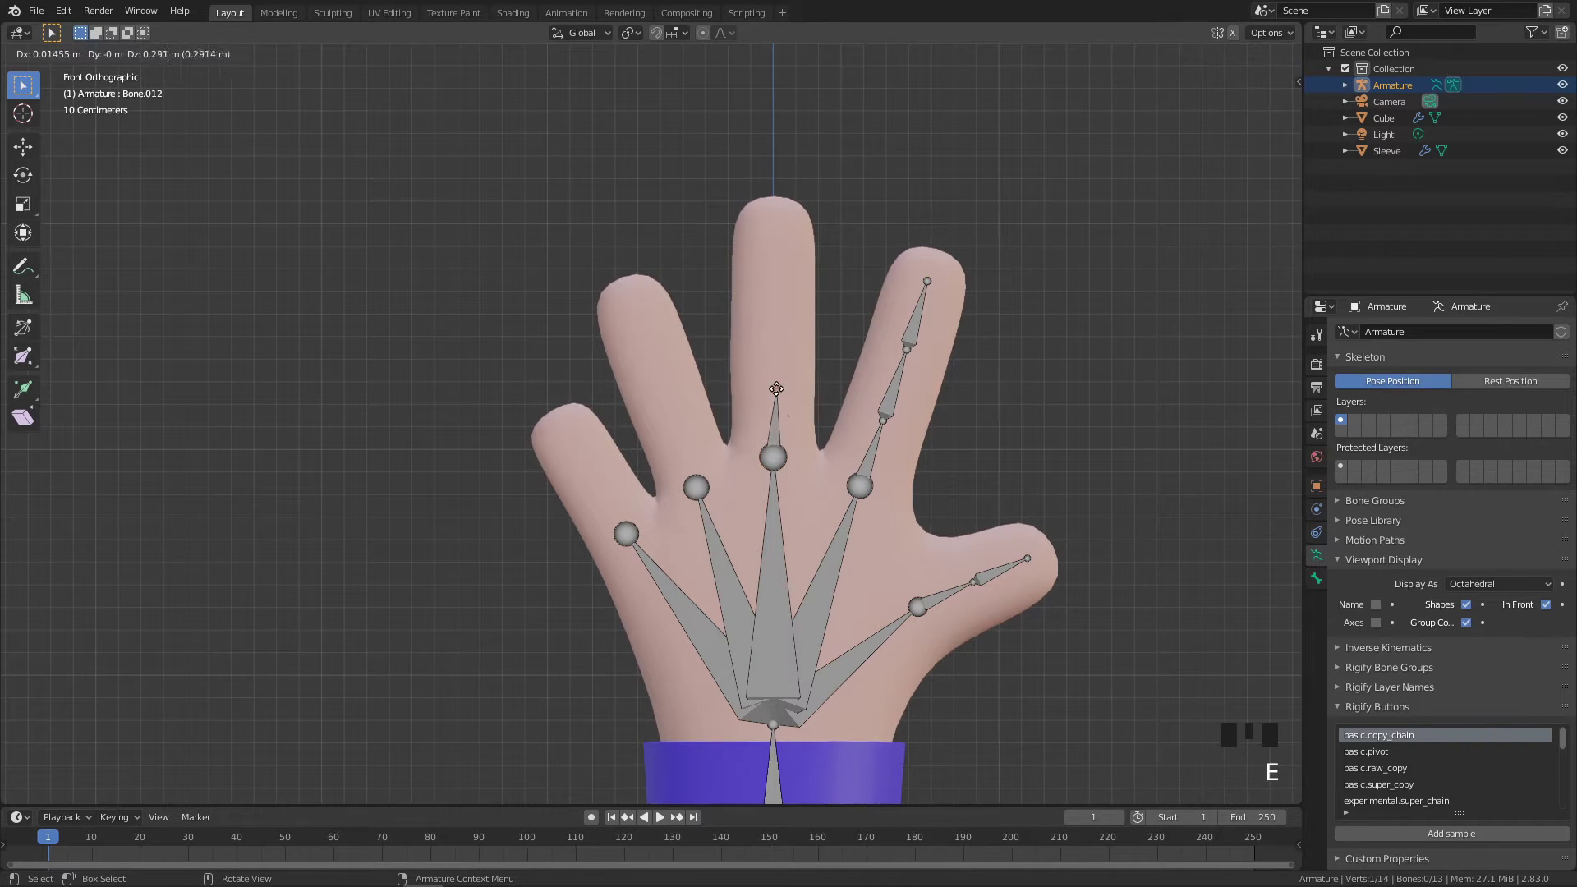
left_click(775, 374)
key("e")
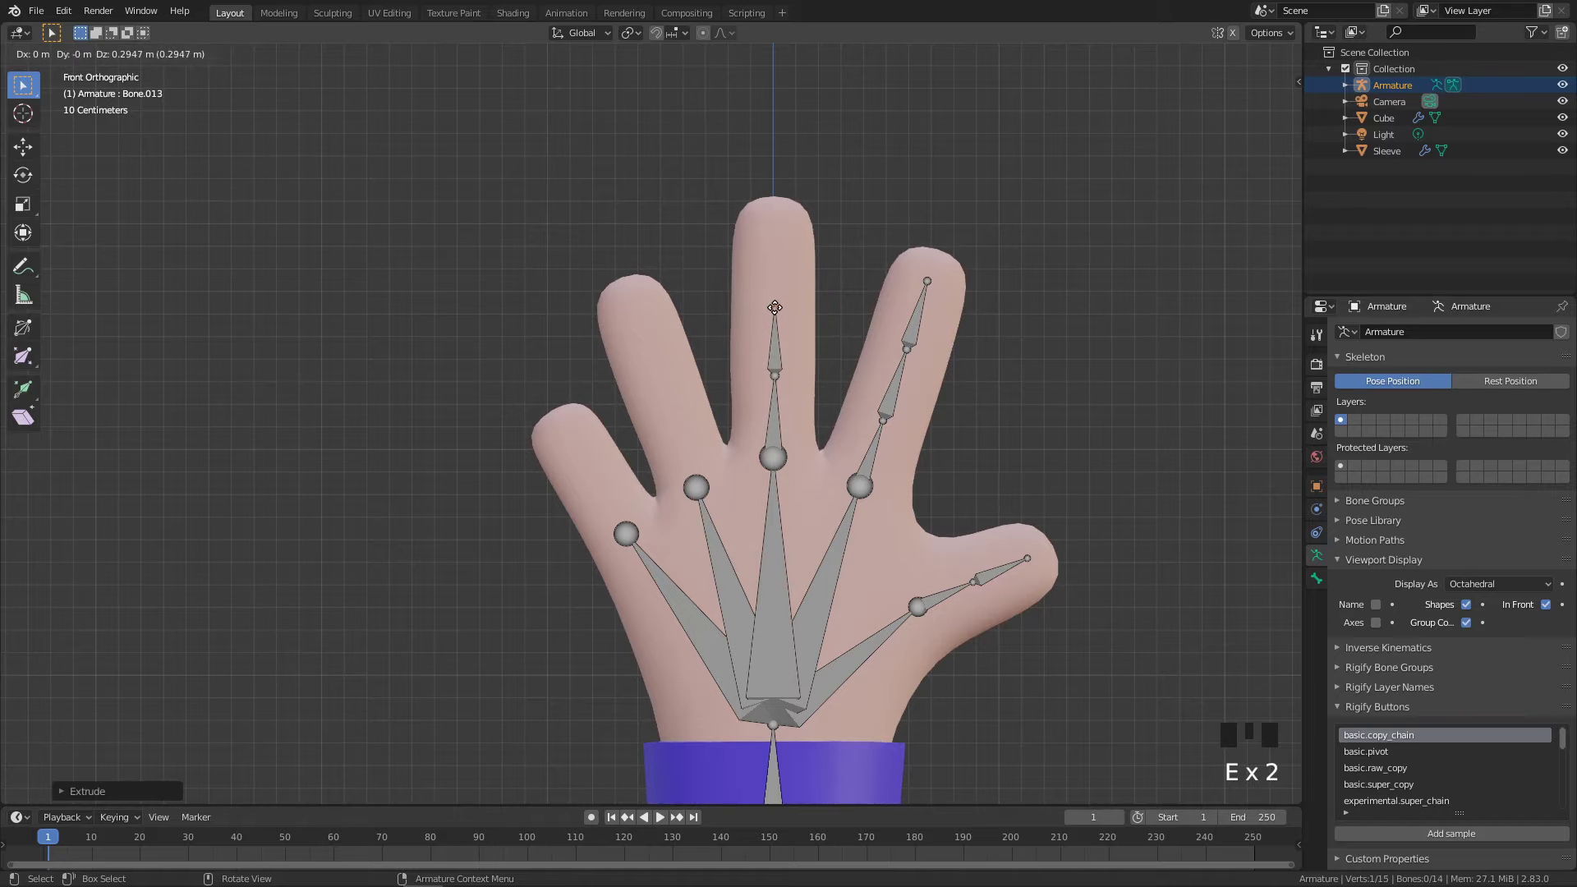
left_click(774, 306)
key("e")
left_click(773, 231)
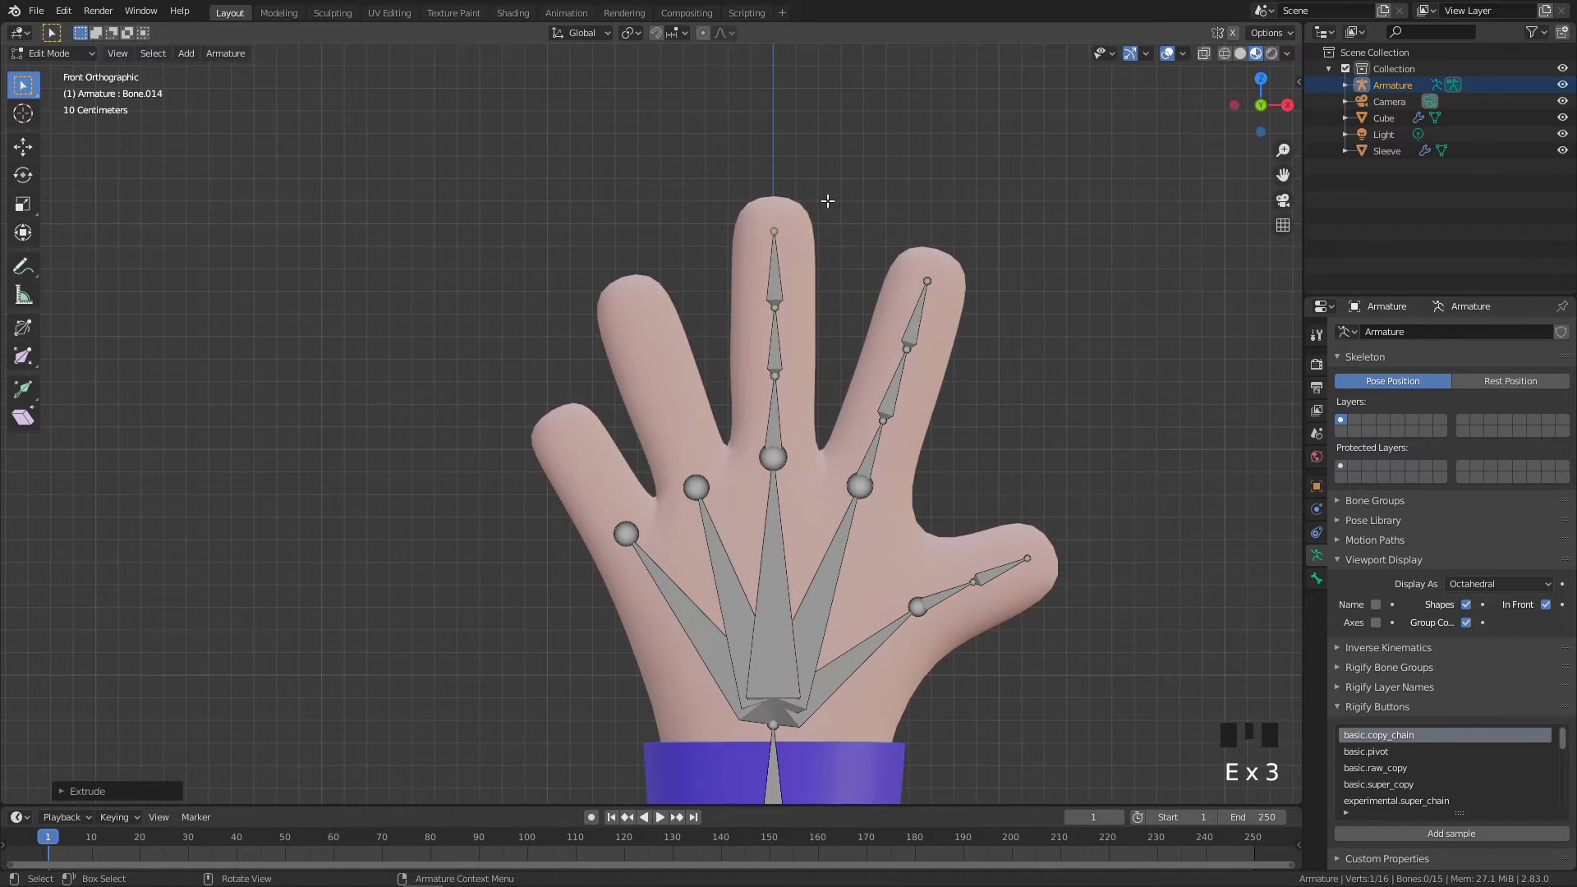
Extrude a chain of three bones along the ring finger from its knuckle joint to near the fingertip
left_click(695, 487)
key("e")
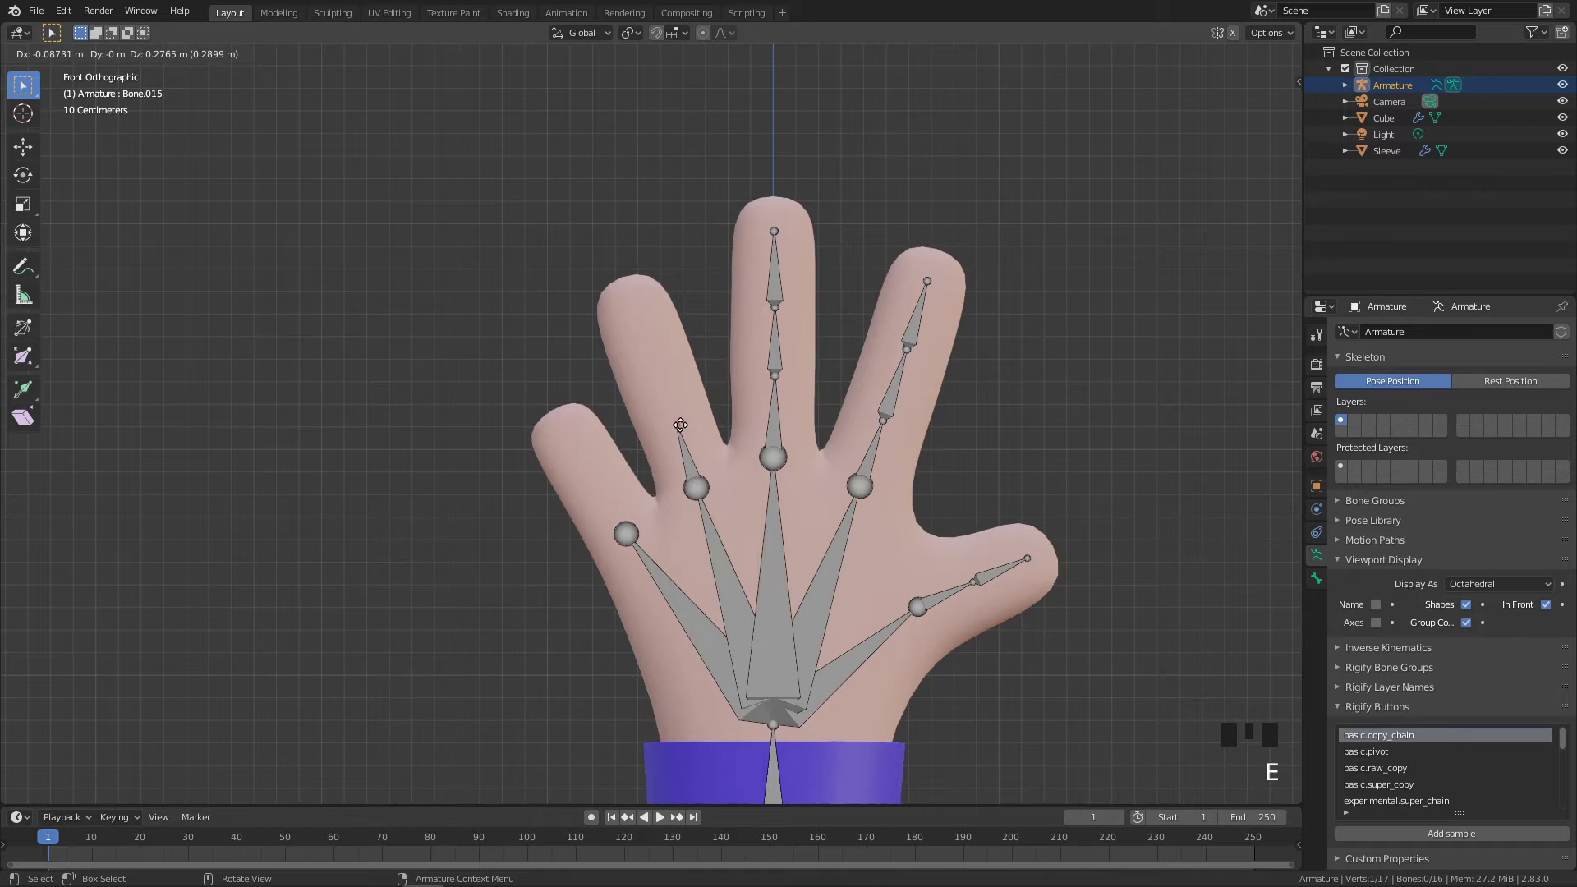
left_click(677, 424)
key("e")
left_click(657, 362)
key("e")
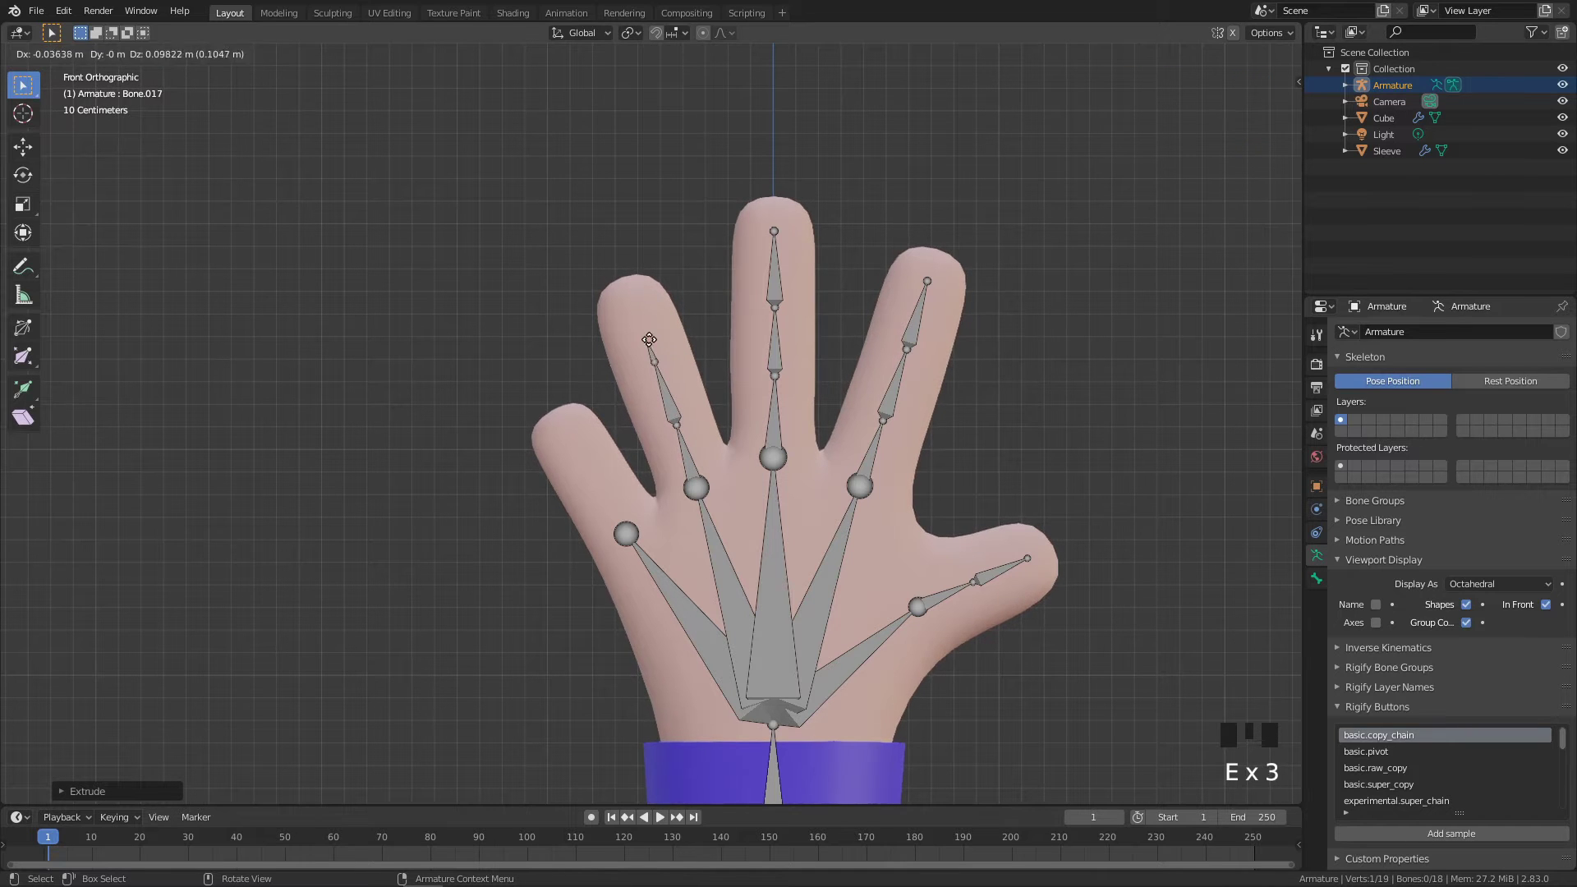
left_click(641, 315)
Extrude a chain of three short bones along the little finger from its knuckle joint to near the fingertip
left_click(628, 539)
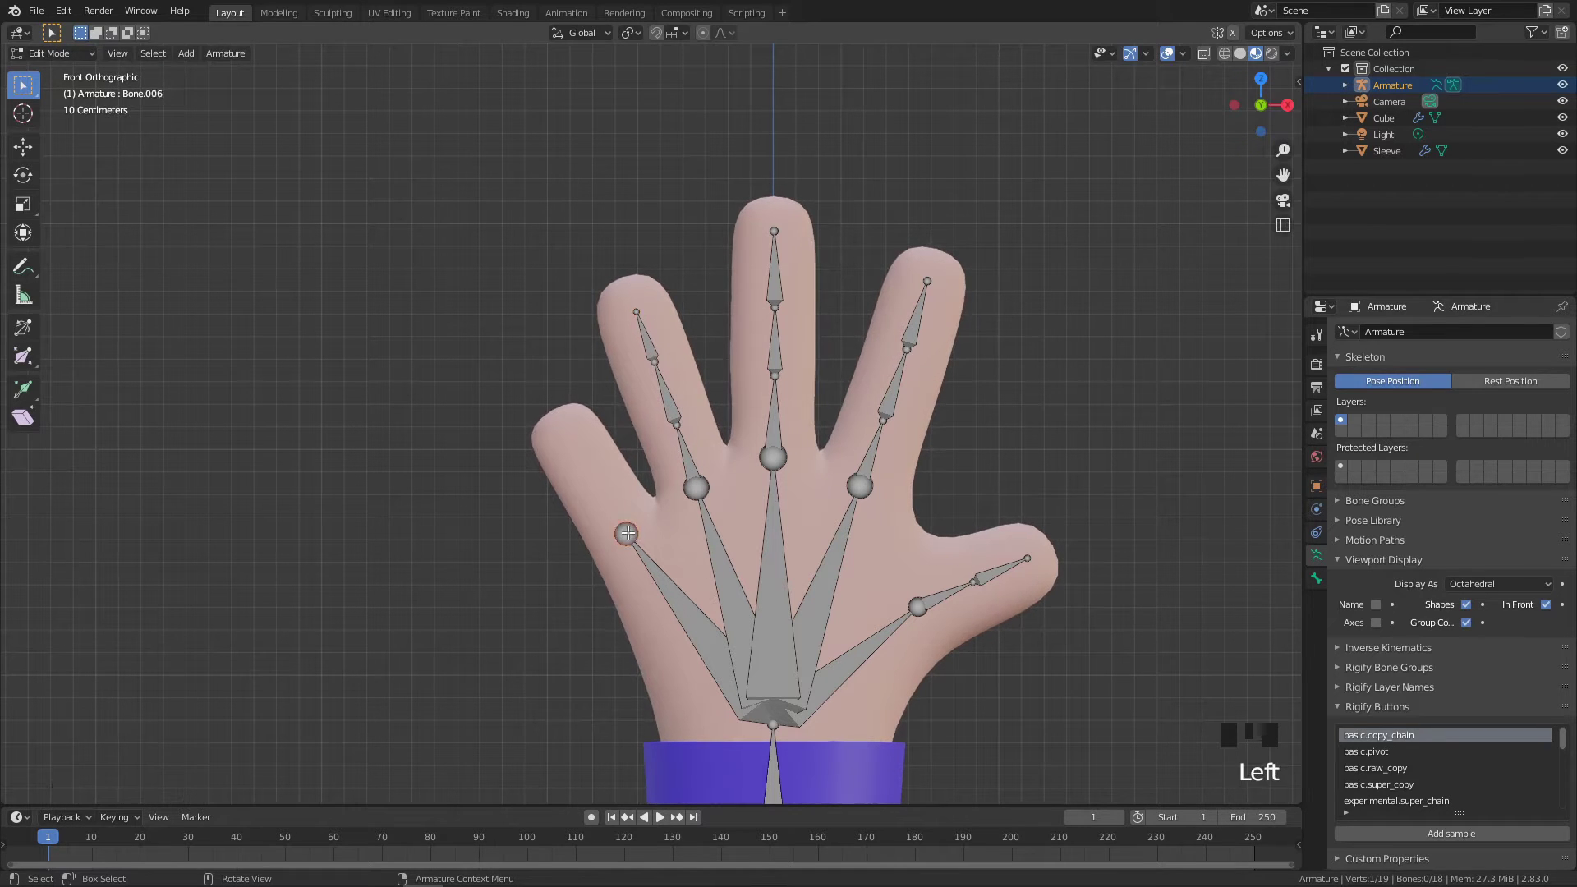
key("e")
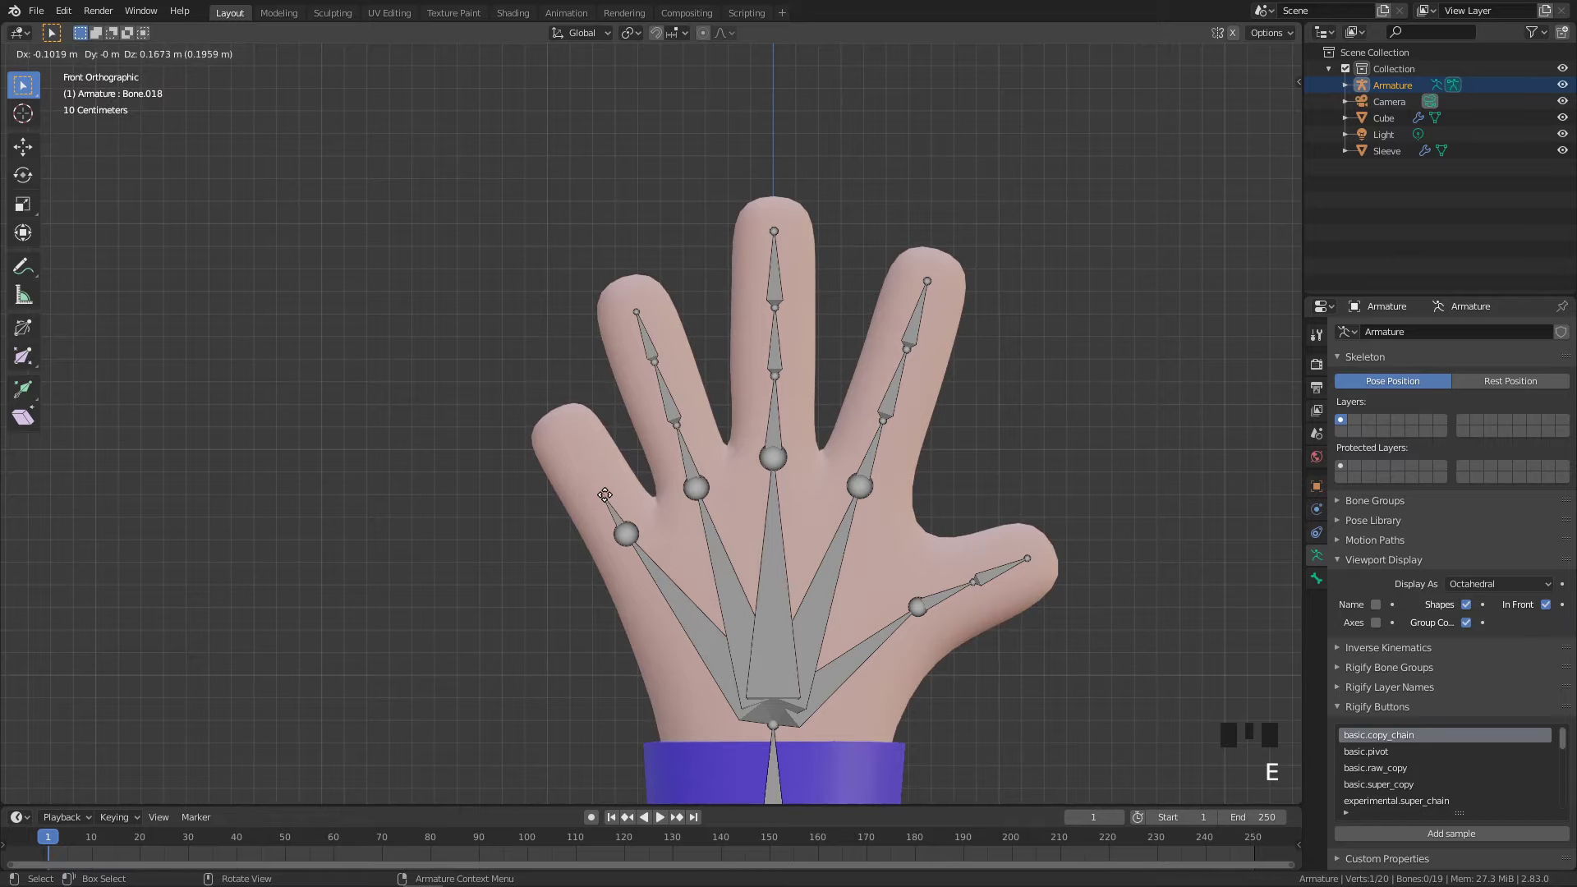
left_click(604, 495)
key("e")
left_click(586, 465)
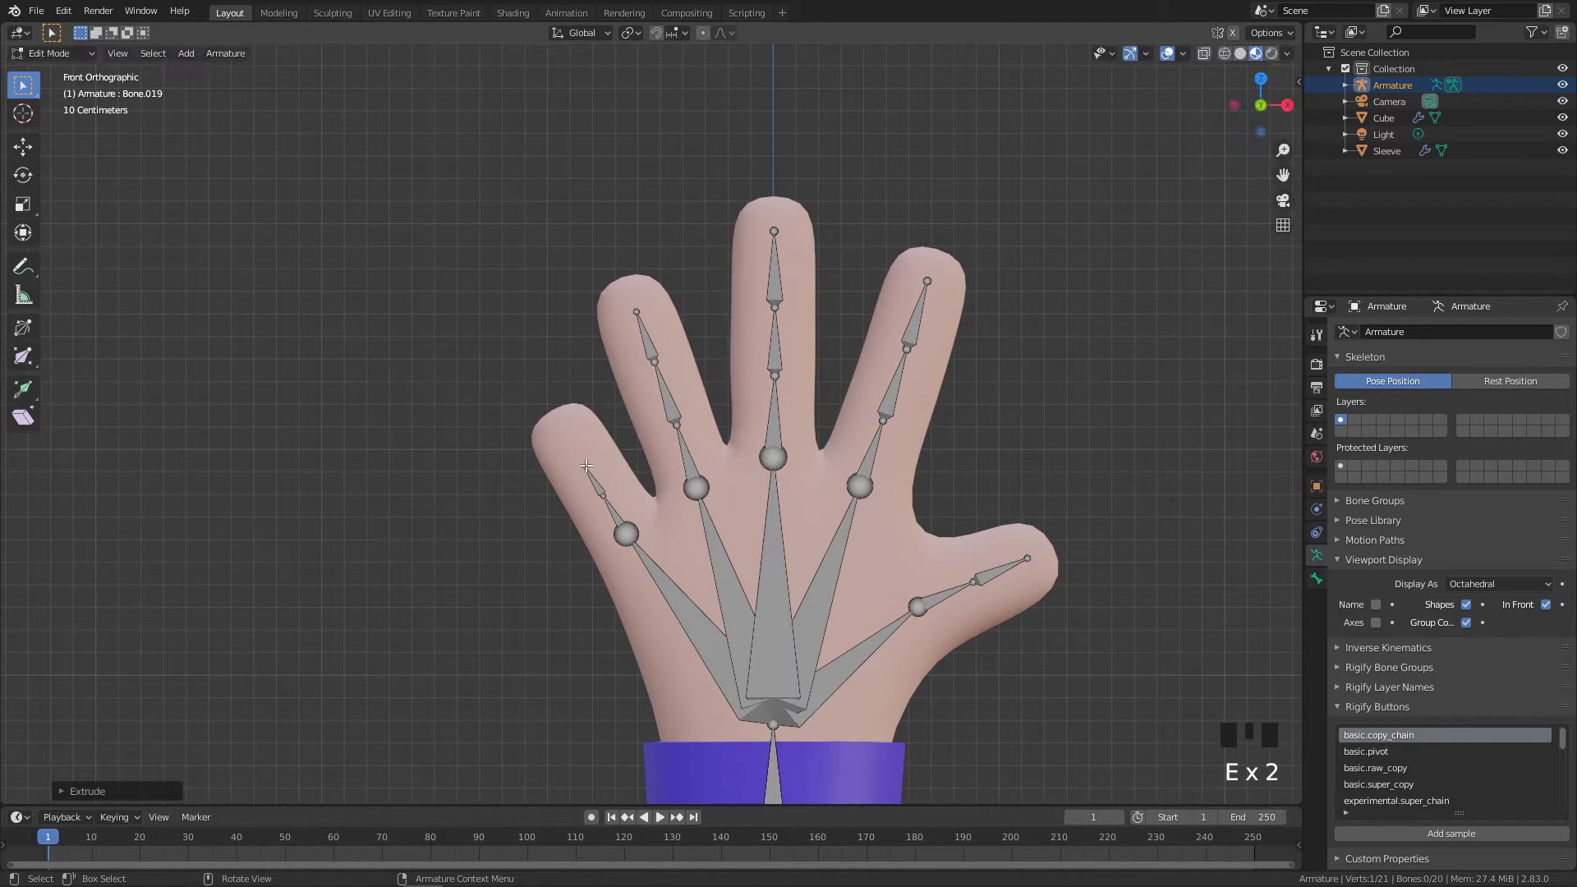
key("e")
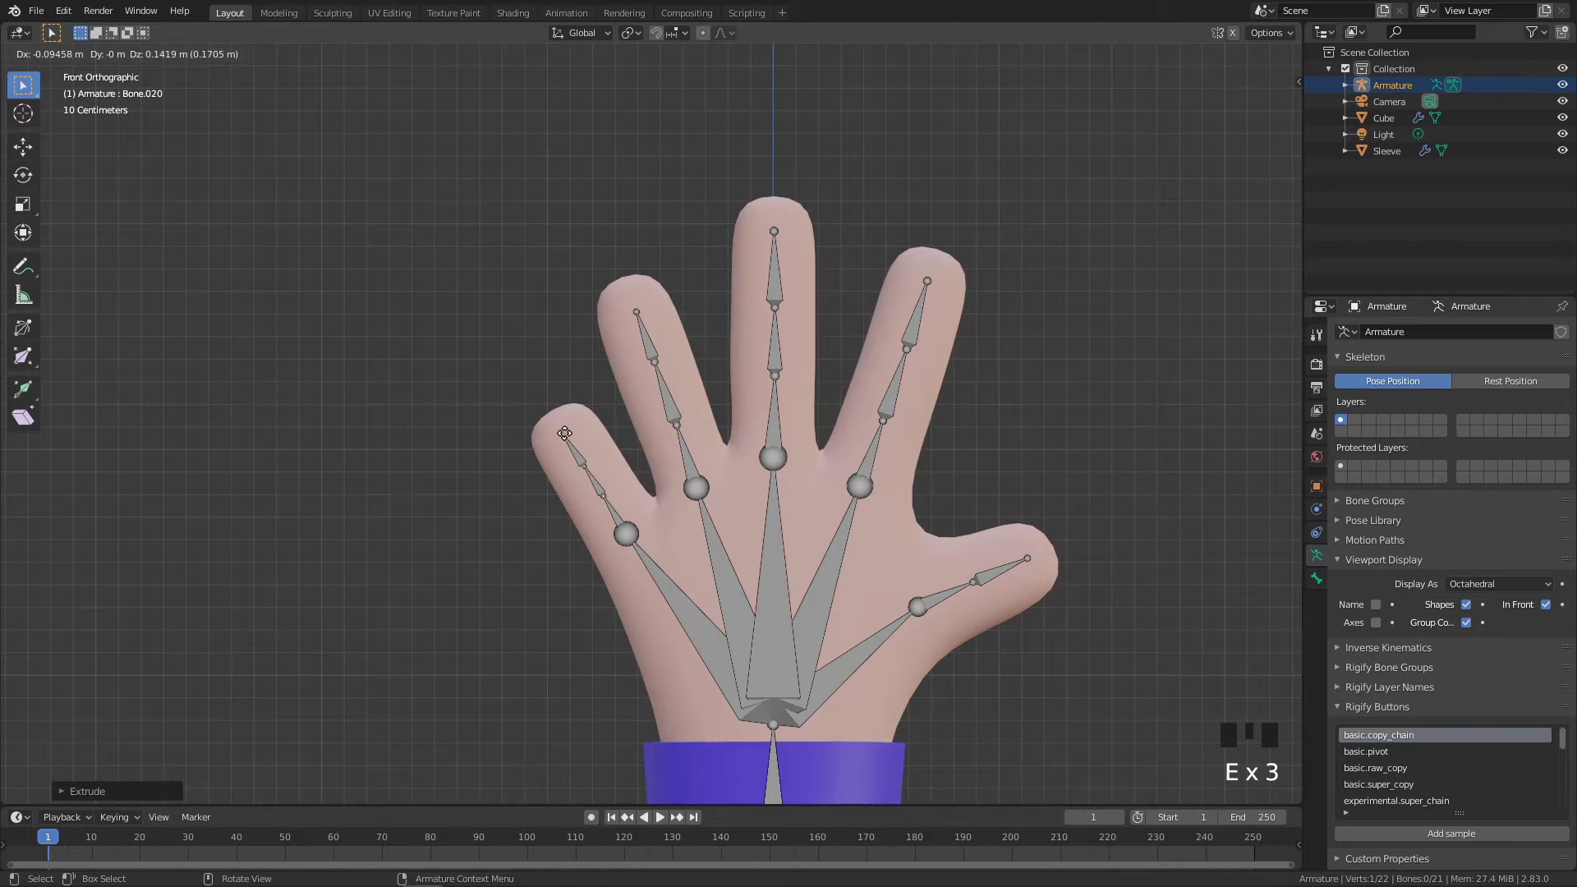
left_click(565, 433)
Switch the finished armature from Edit Mode back to Object Mode and deselect everything
middle_click_drag(1011, 422, 723, 383, "shift")
left_click(929, 288)
scroll(890, 327, "down", 2)
scroll(773, 379, "up", 1)
scroll(706, 396, "down", 1)
left_click(715, 342)
key("Tab")
left_click(721, 346)
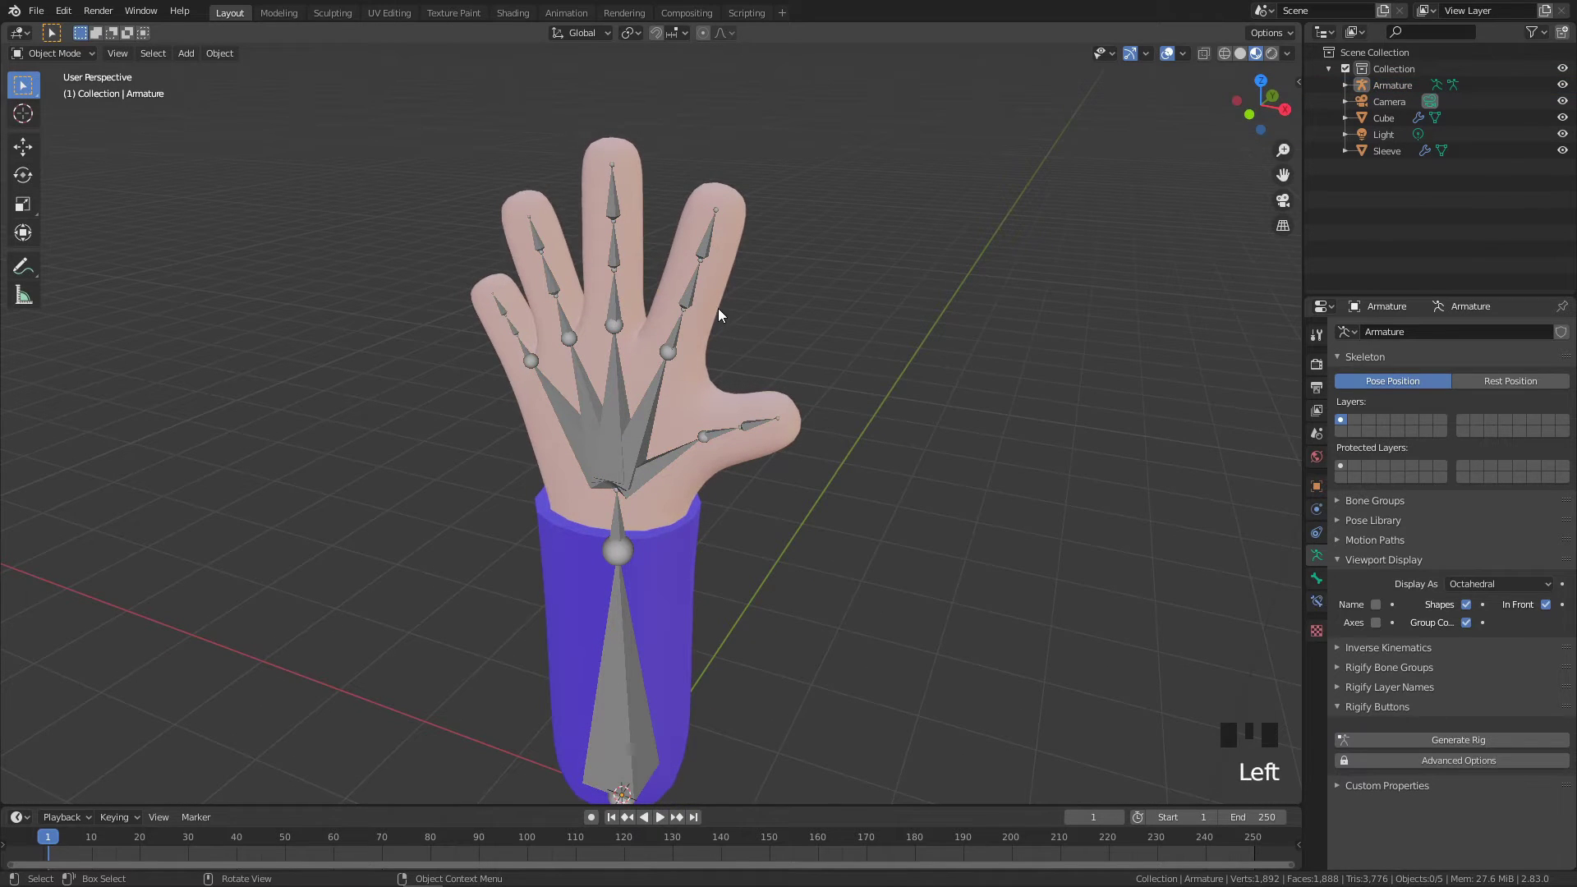
Parent the hand mesh to the armature using Armature Deform With Automatic Weights
left_click(720, 314)
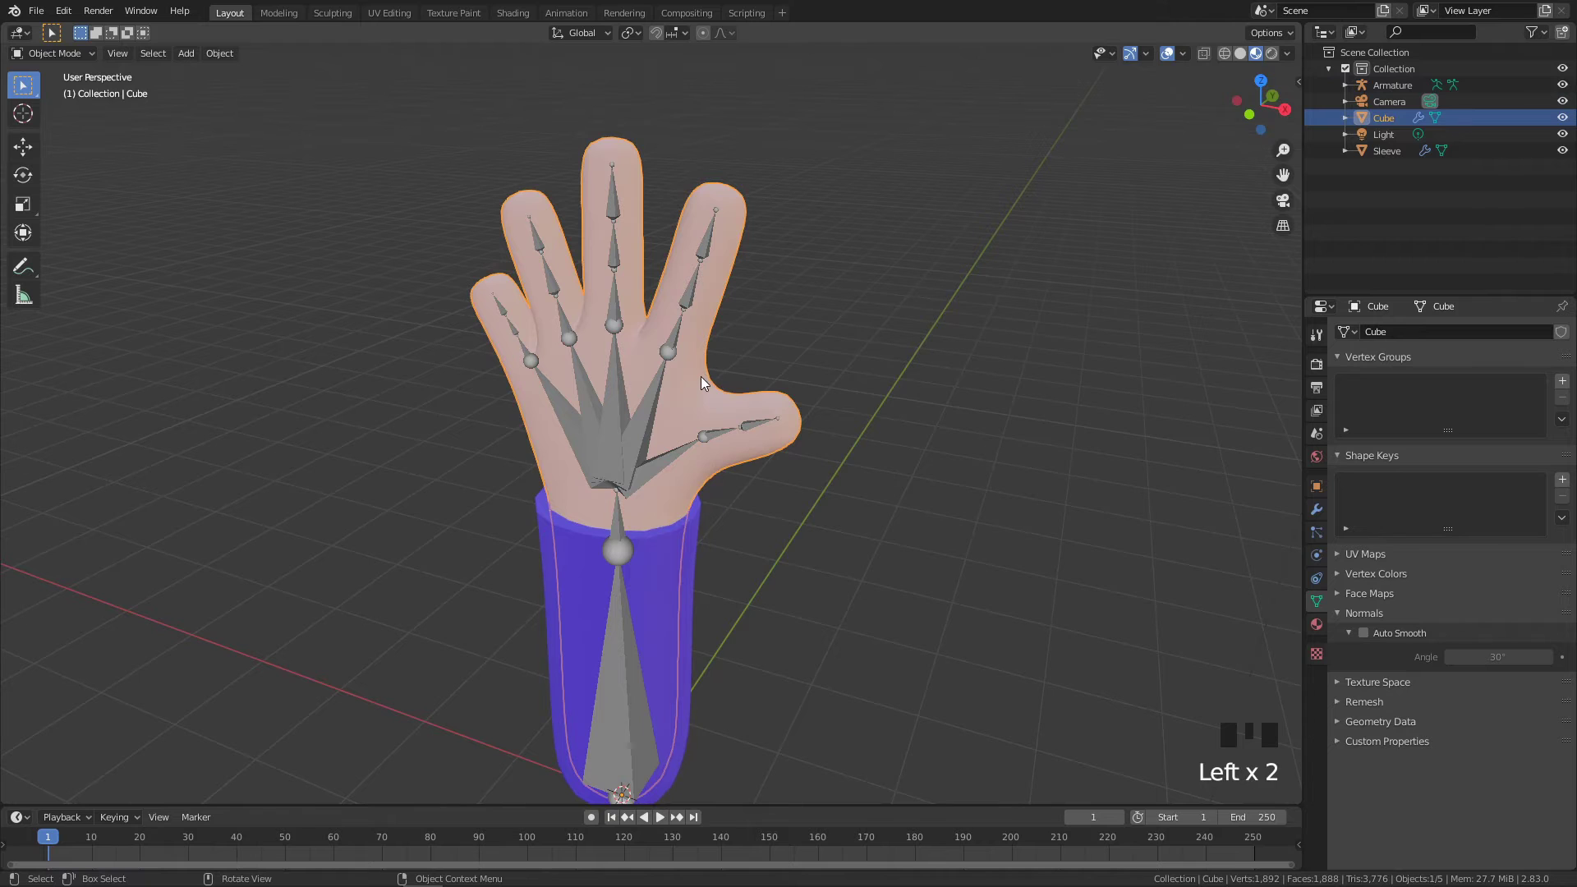
left_click(653, 411, "shift")
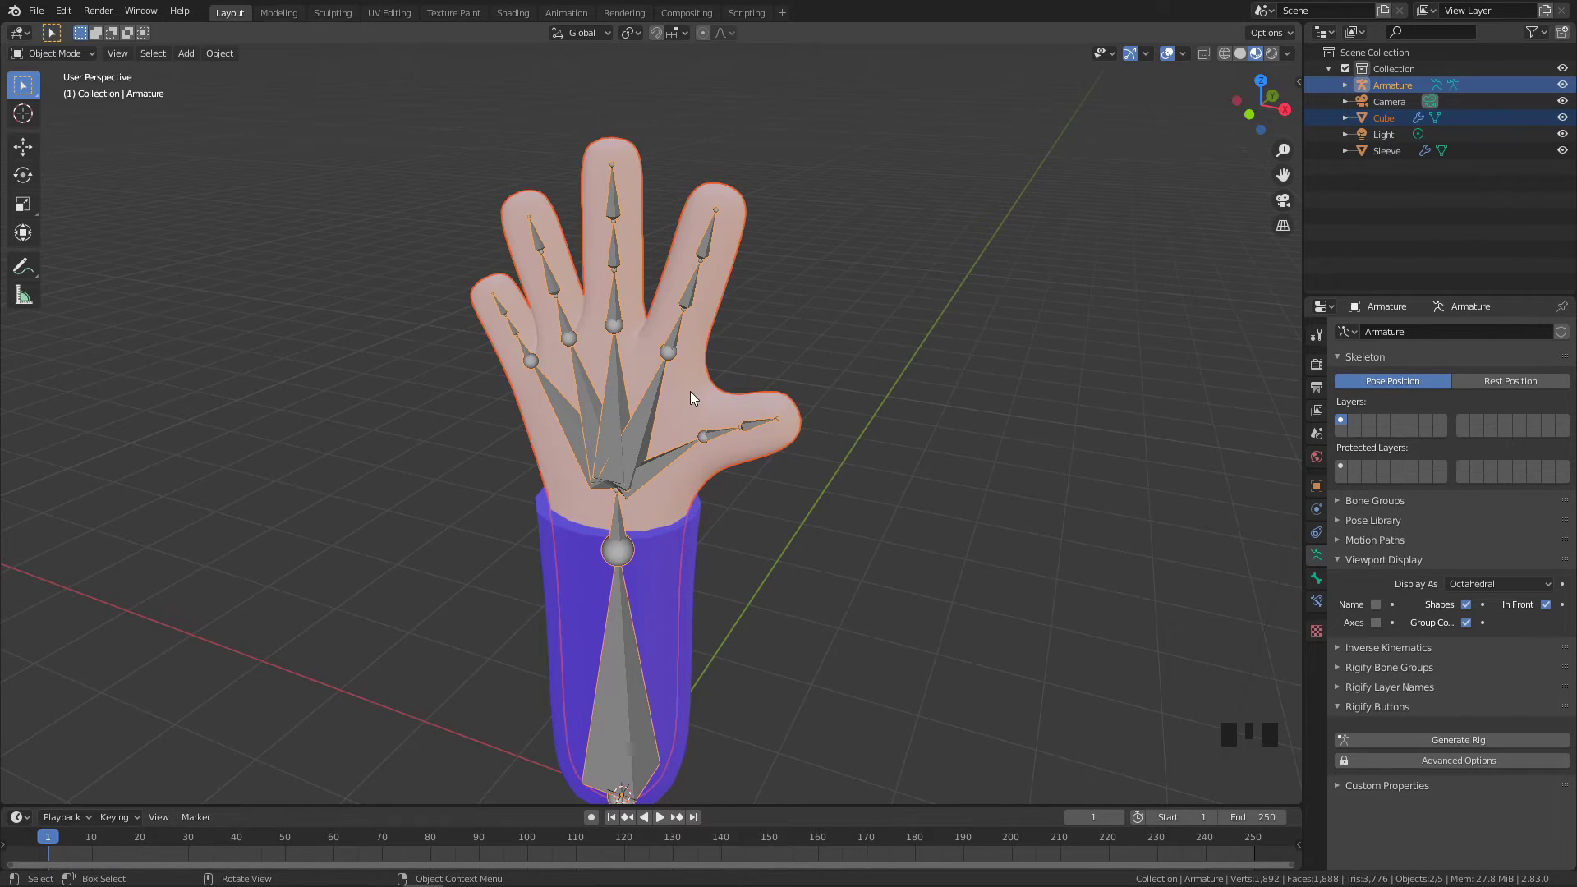
key("ctrl+p")
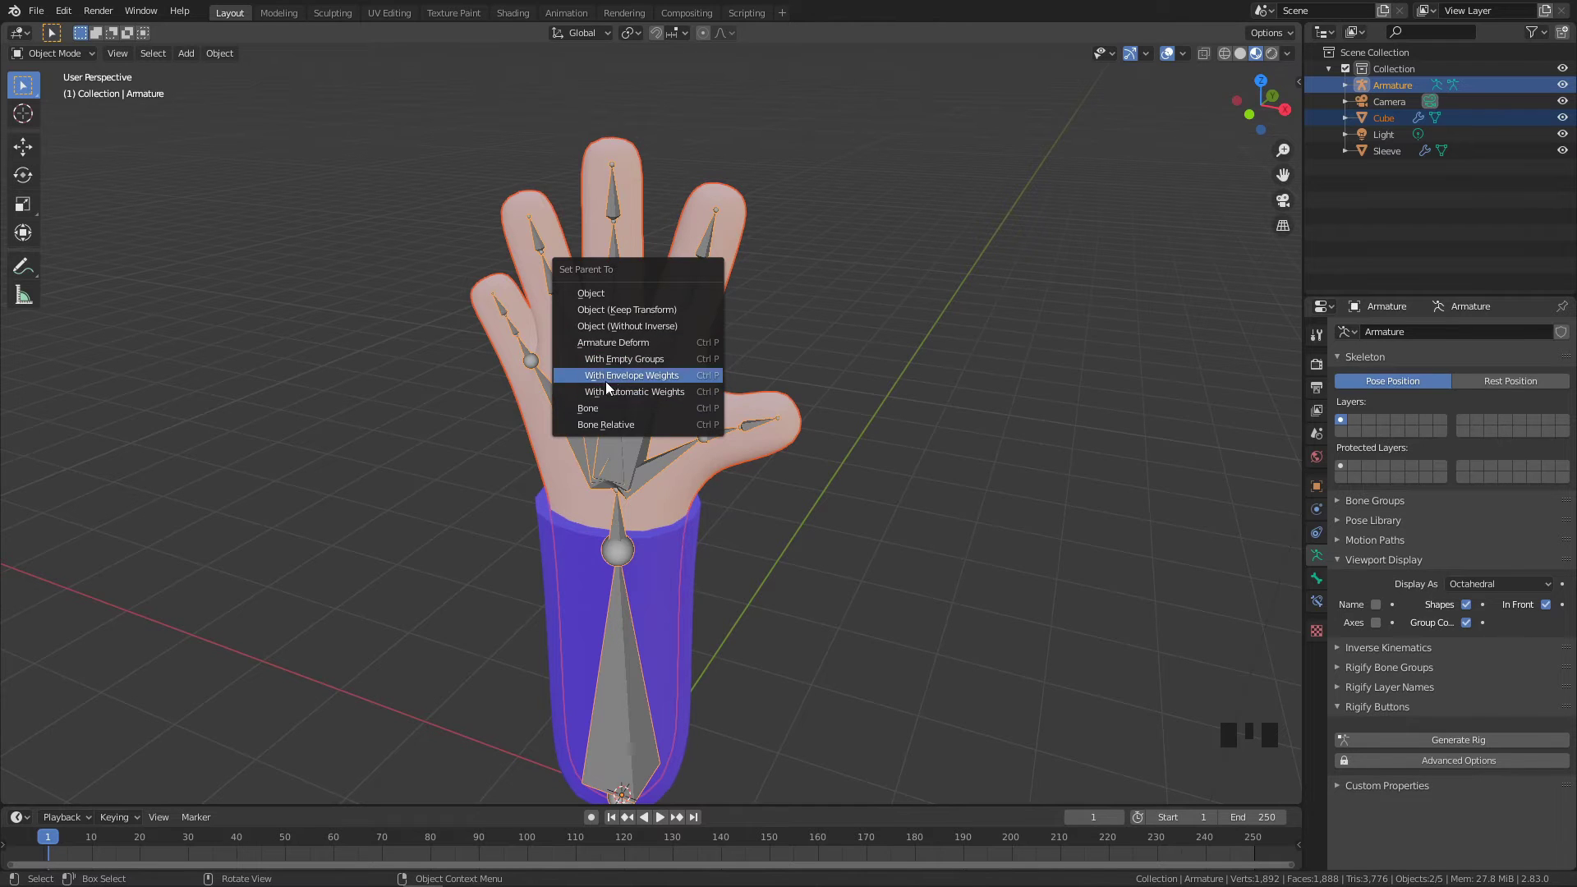
left_click(692, 391)
Select the armature, test-move it to check that the hand follows, and undo the move
middle_click_drag(787, 307, 810, 363)
left_click(687, 422)
middle_click_drag(688, 422, 707, 417)
key("g")
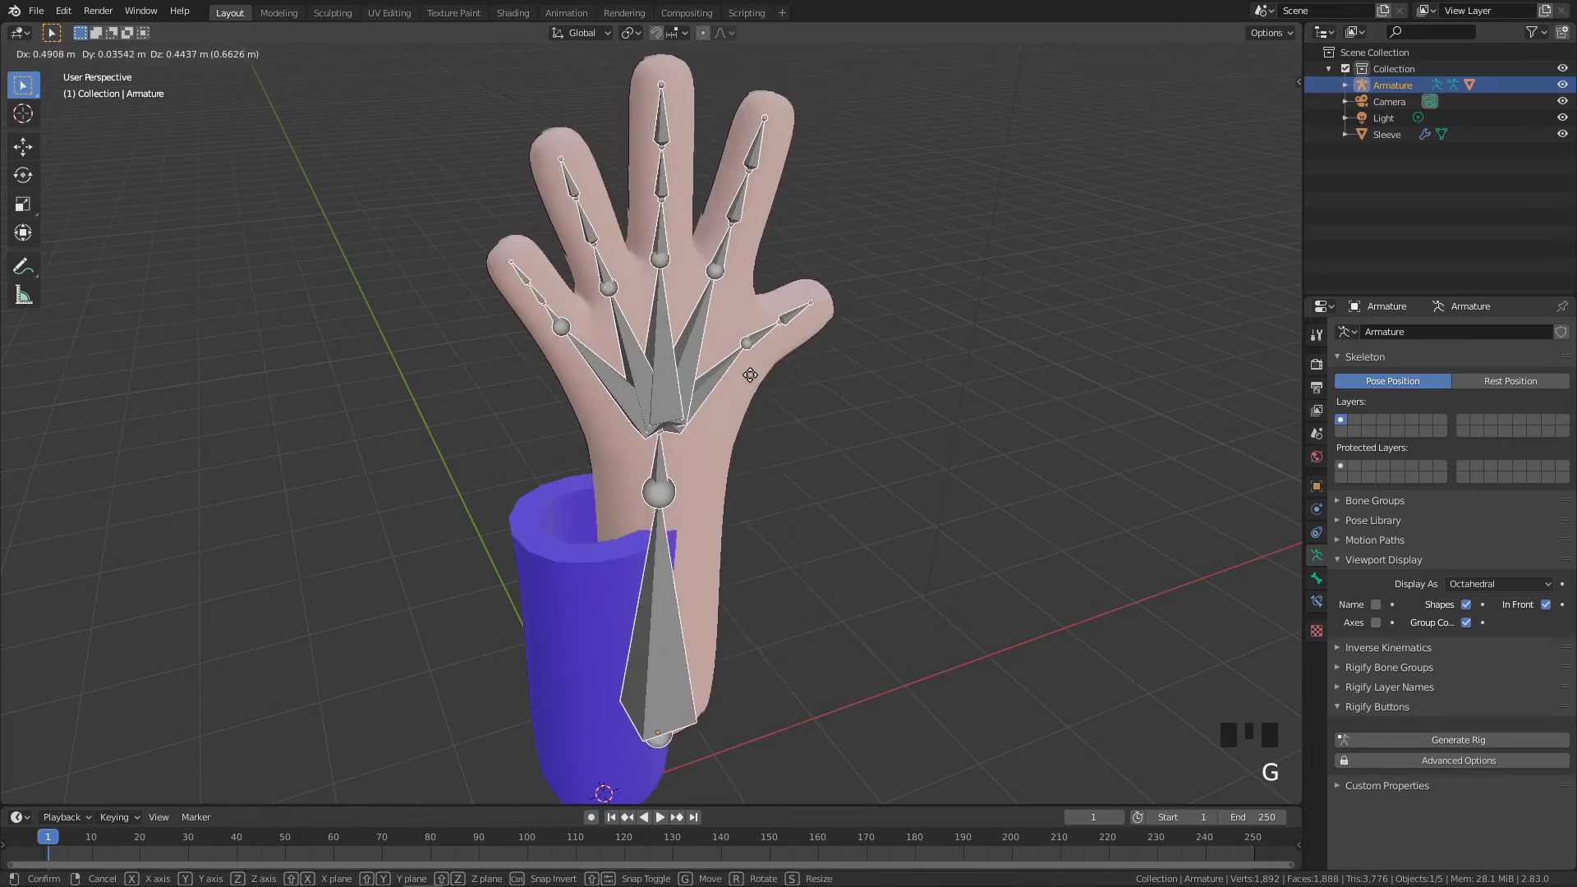
left_click(790, 333)
key("ctrl+z")
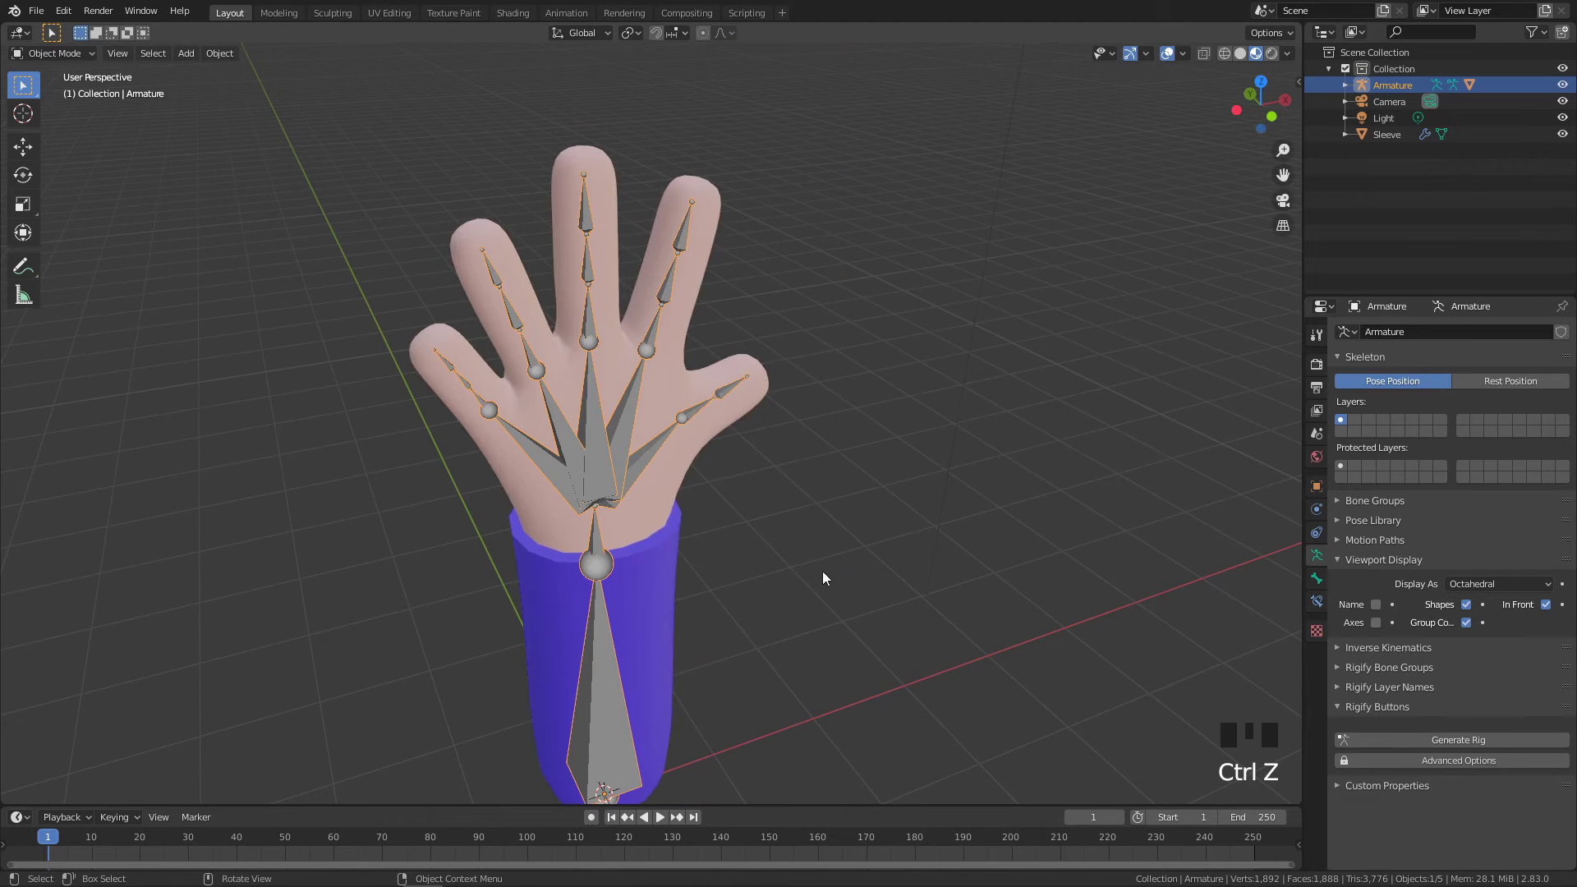
Switch the armature from Object Mode to Pose Mode with no bones selected
middle_click_drag(785, 388, 641, 272)
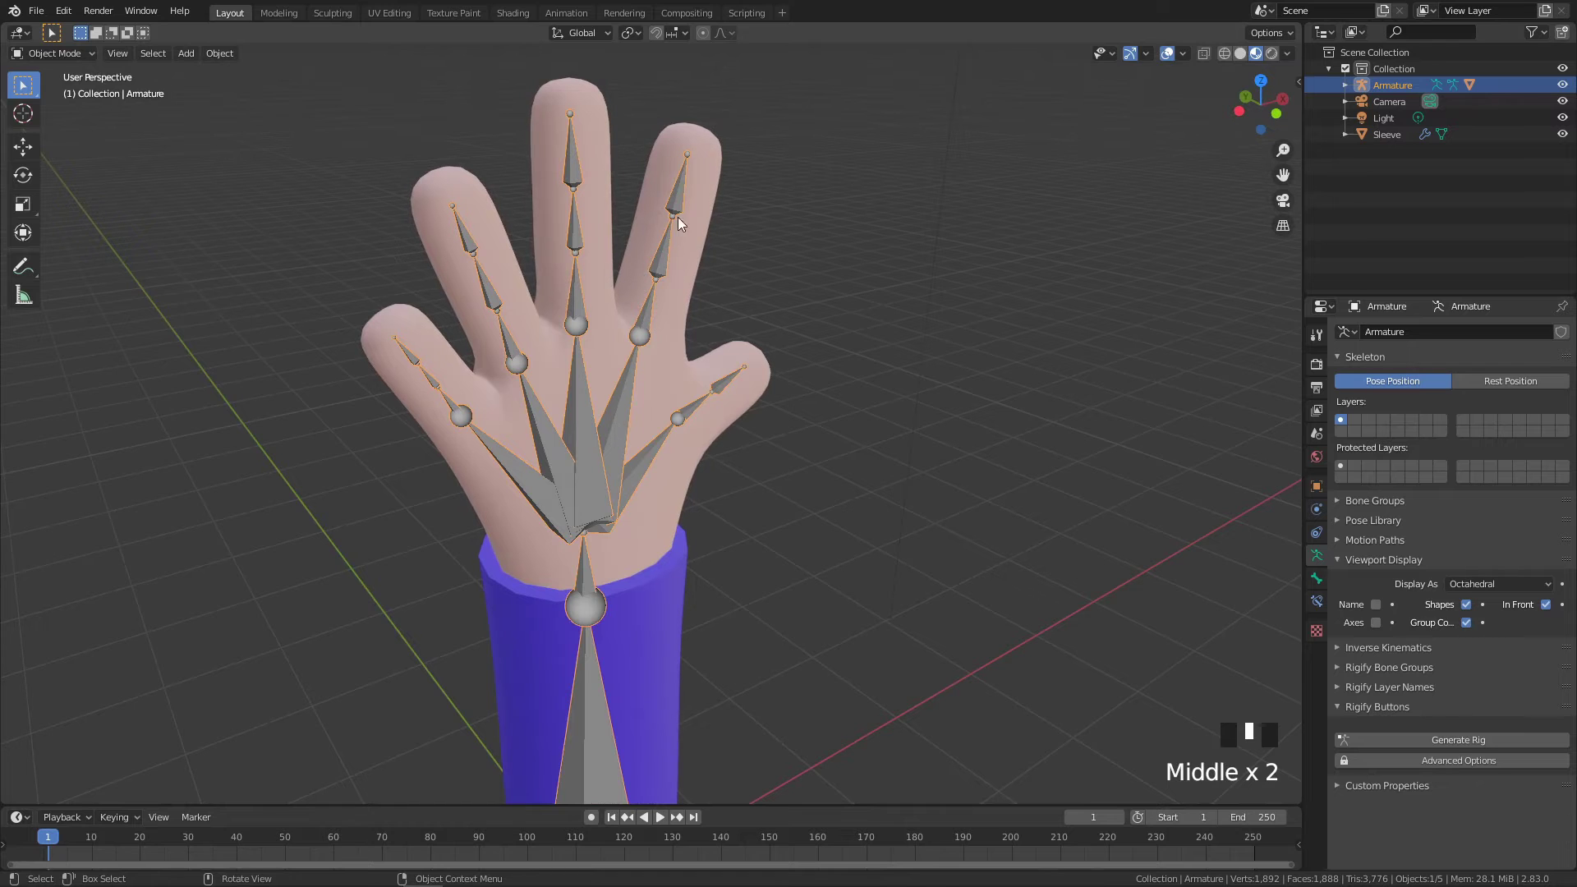
left_click(70, 53)
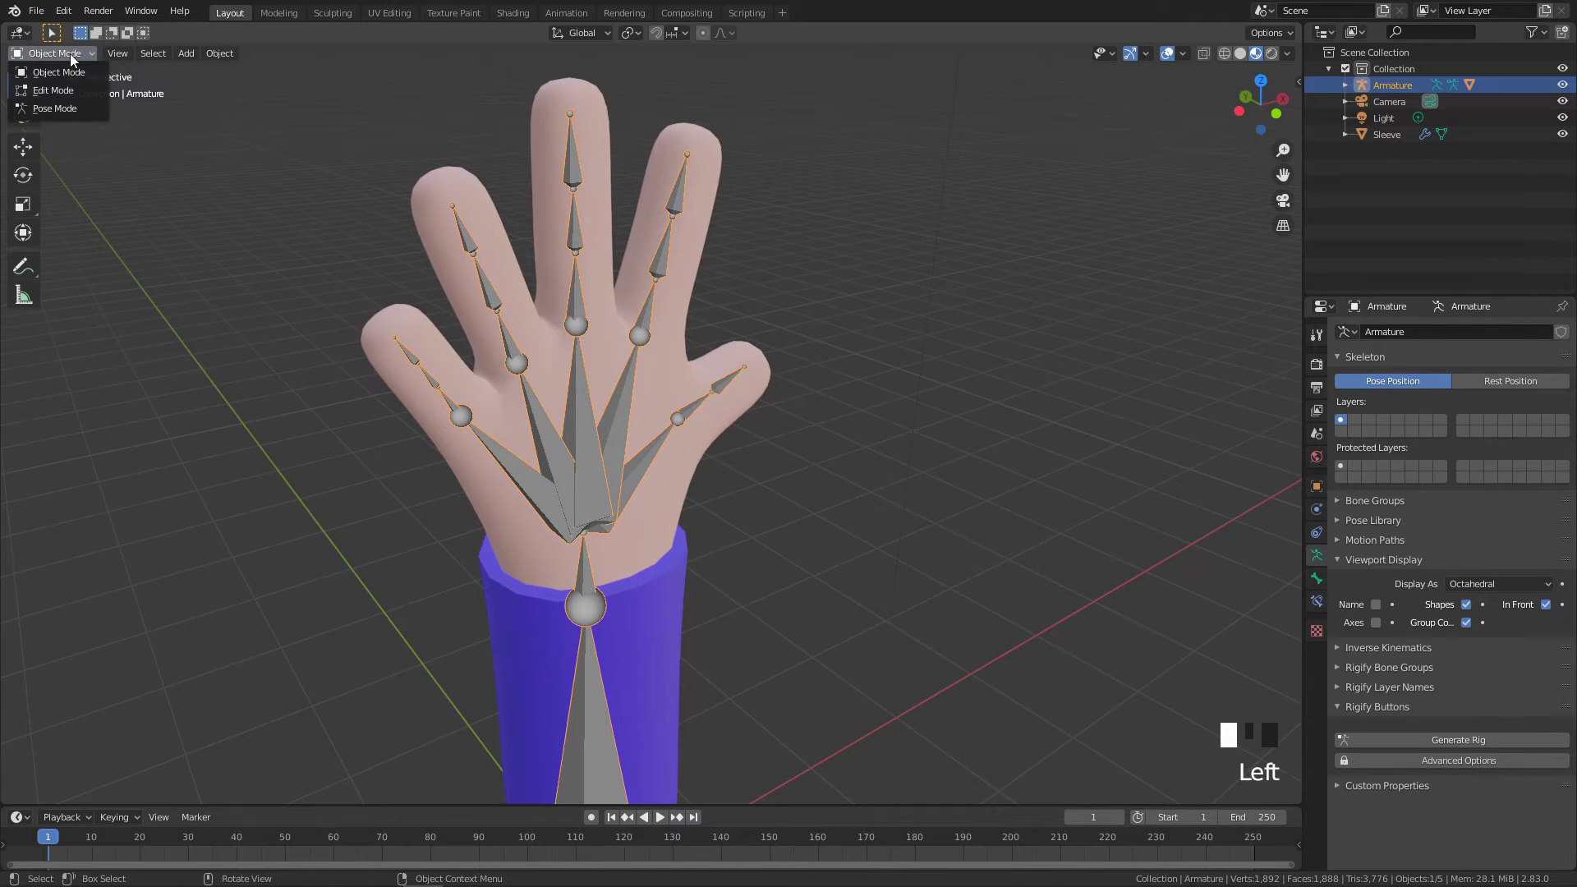
left_click(57, 100)
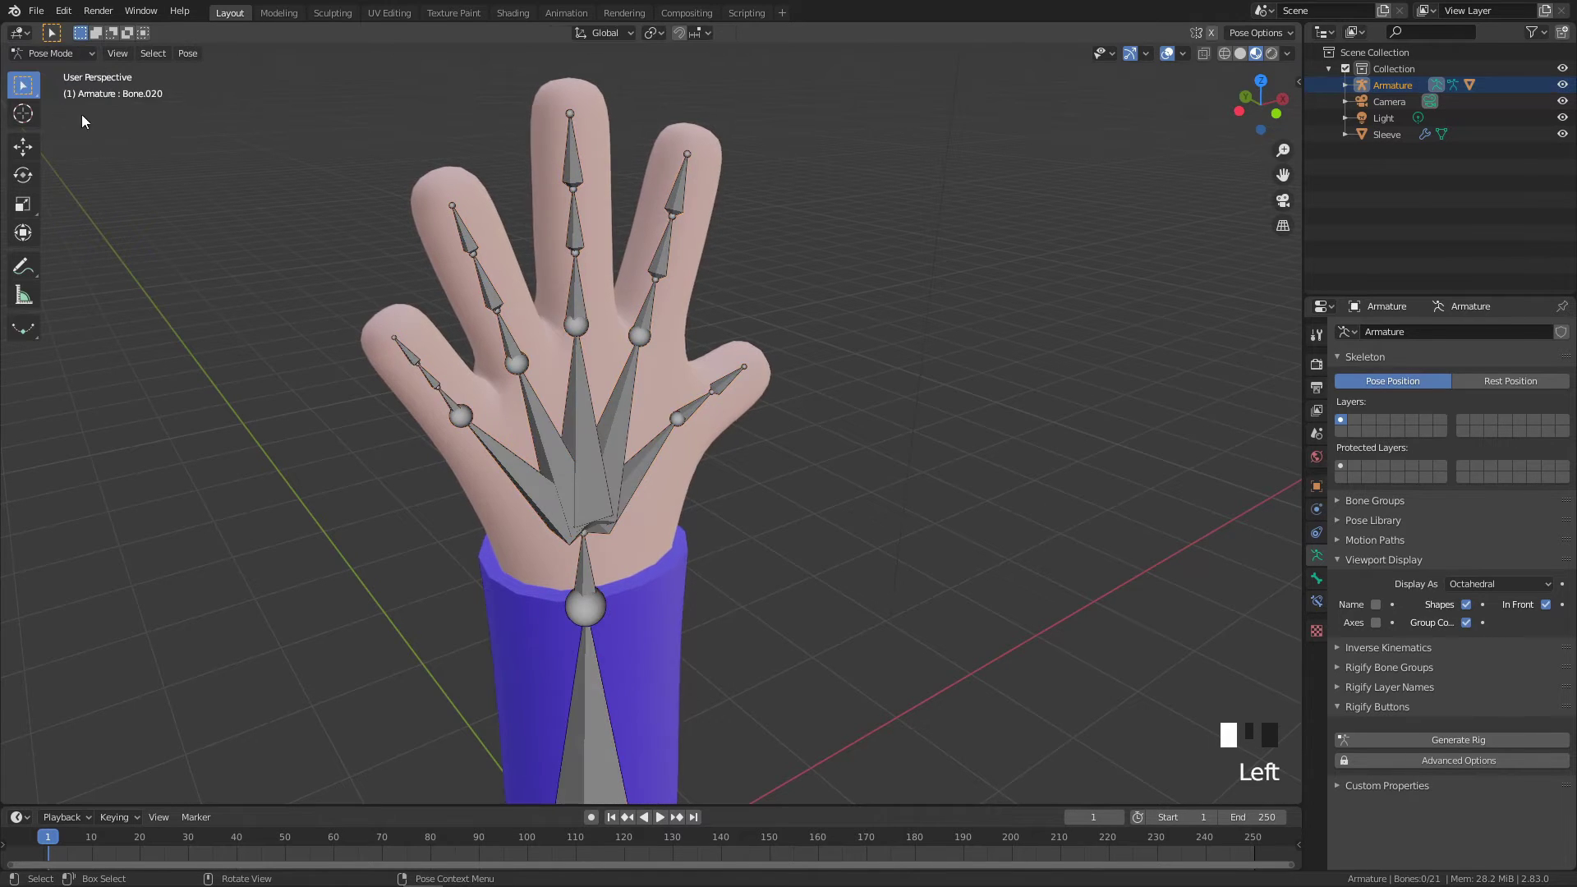
left_click(807, 251)
mouse_move(808, 250)
middle_mouse_down()
mouse_move(714, 254)
mouse_move(801, 238)
middle_mouse_up()
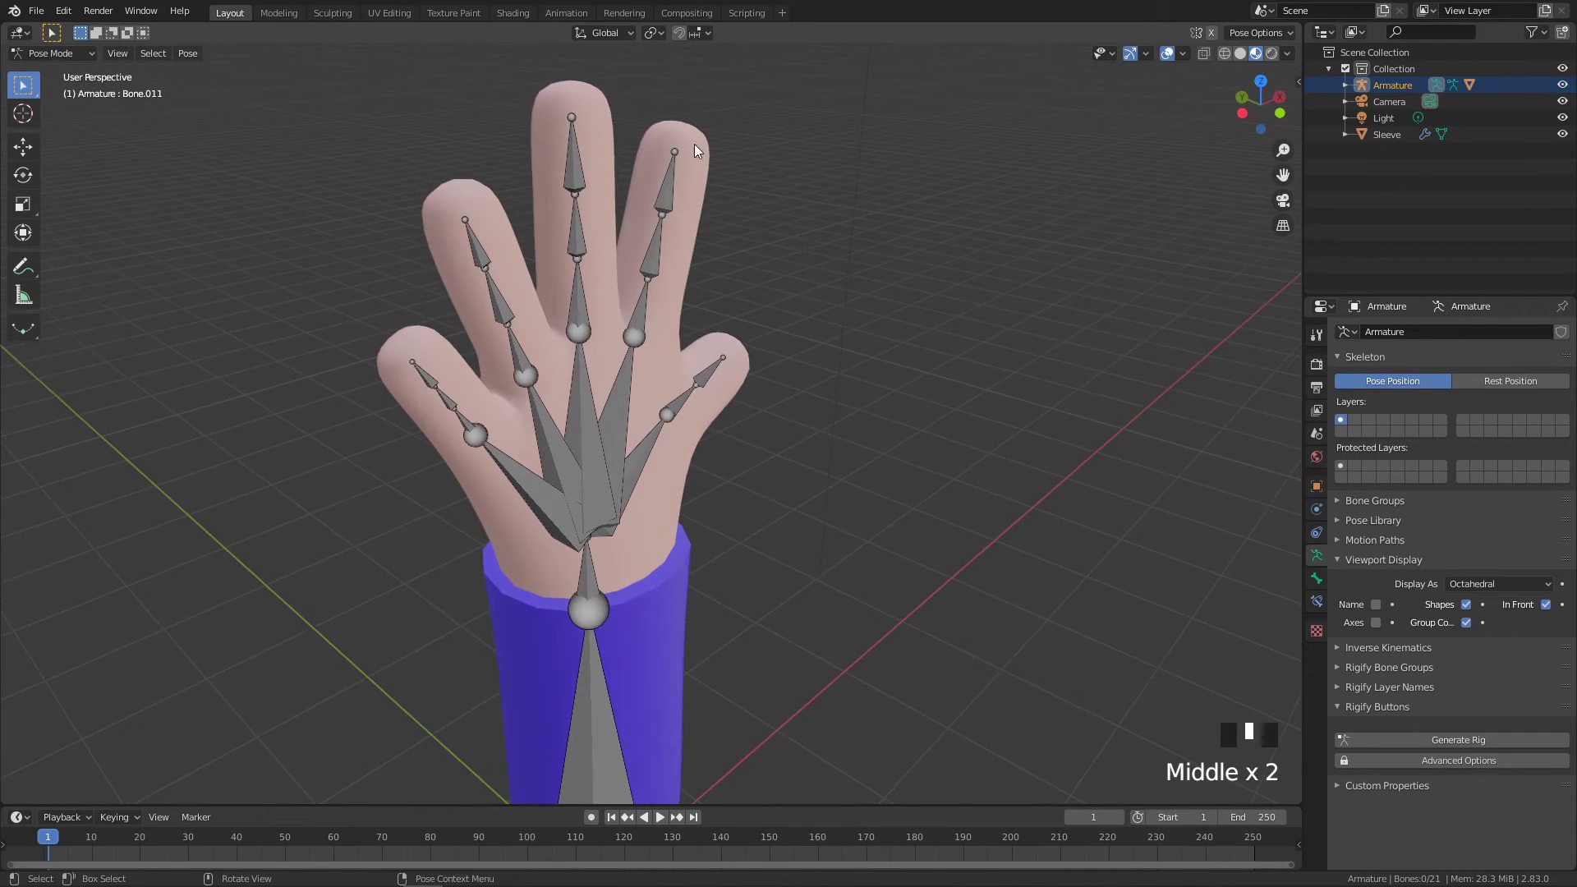
Test-bend the index finger by rotating its middle bone and its tip bone
left_click(657, 246)
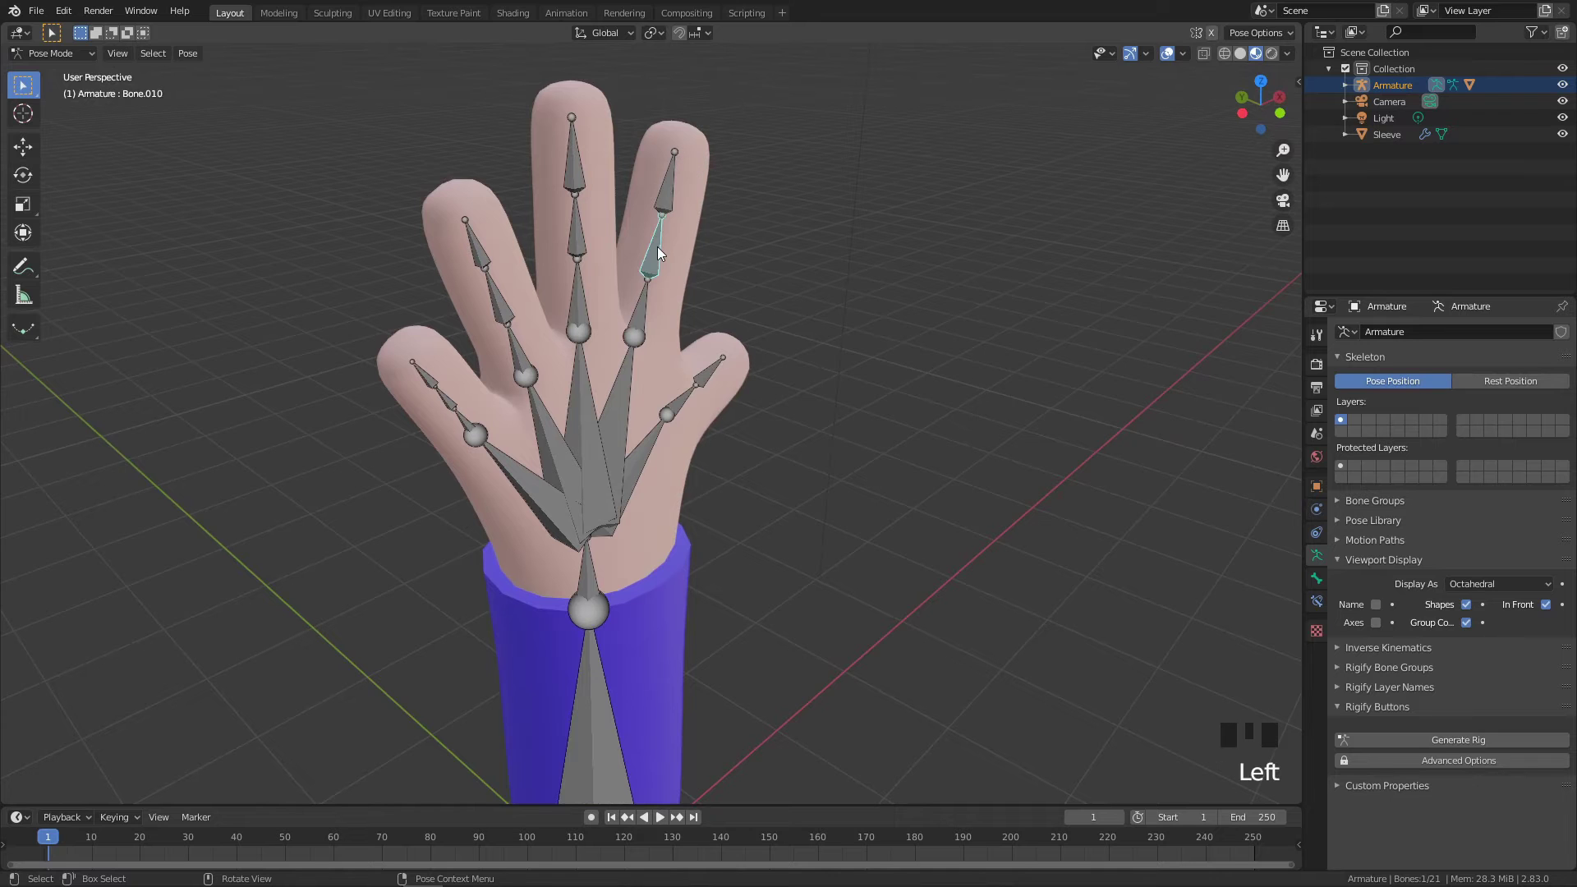
key("r")
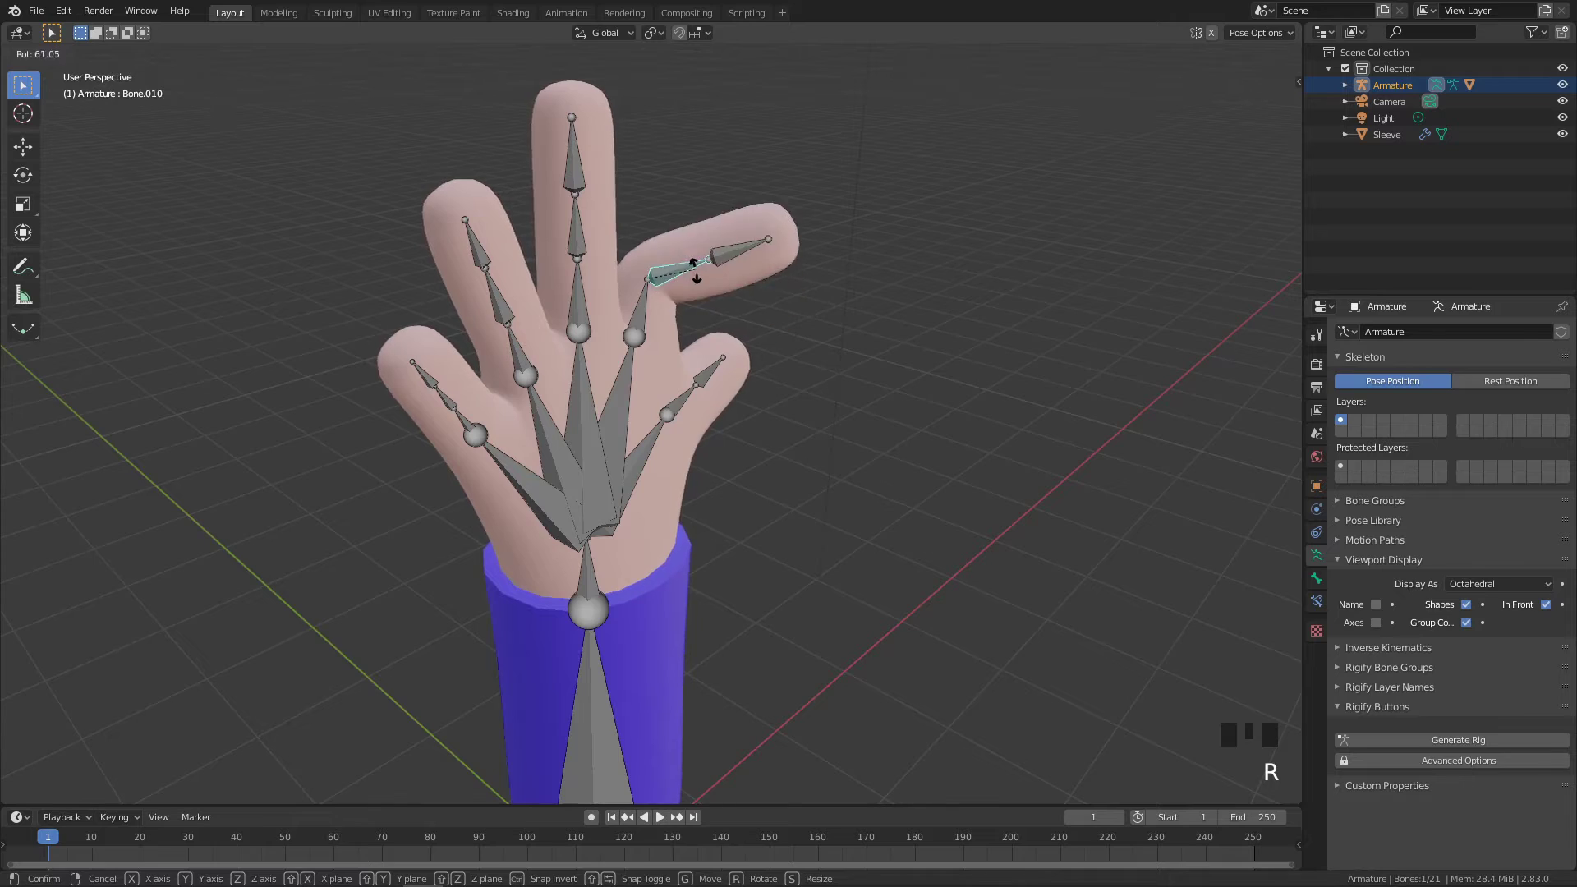
left_click(789, 280)
middle_click_drag(816, 285, 750, 288)
double_click(703, 215)
scroll(791, 228, "up", 2)
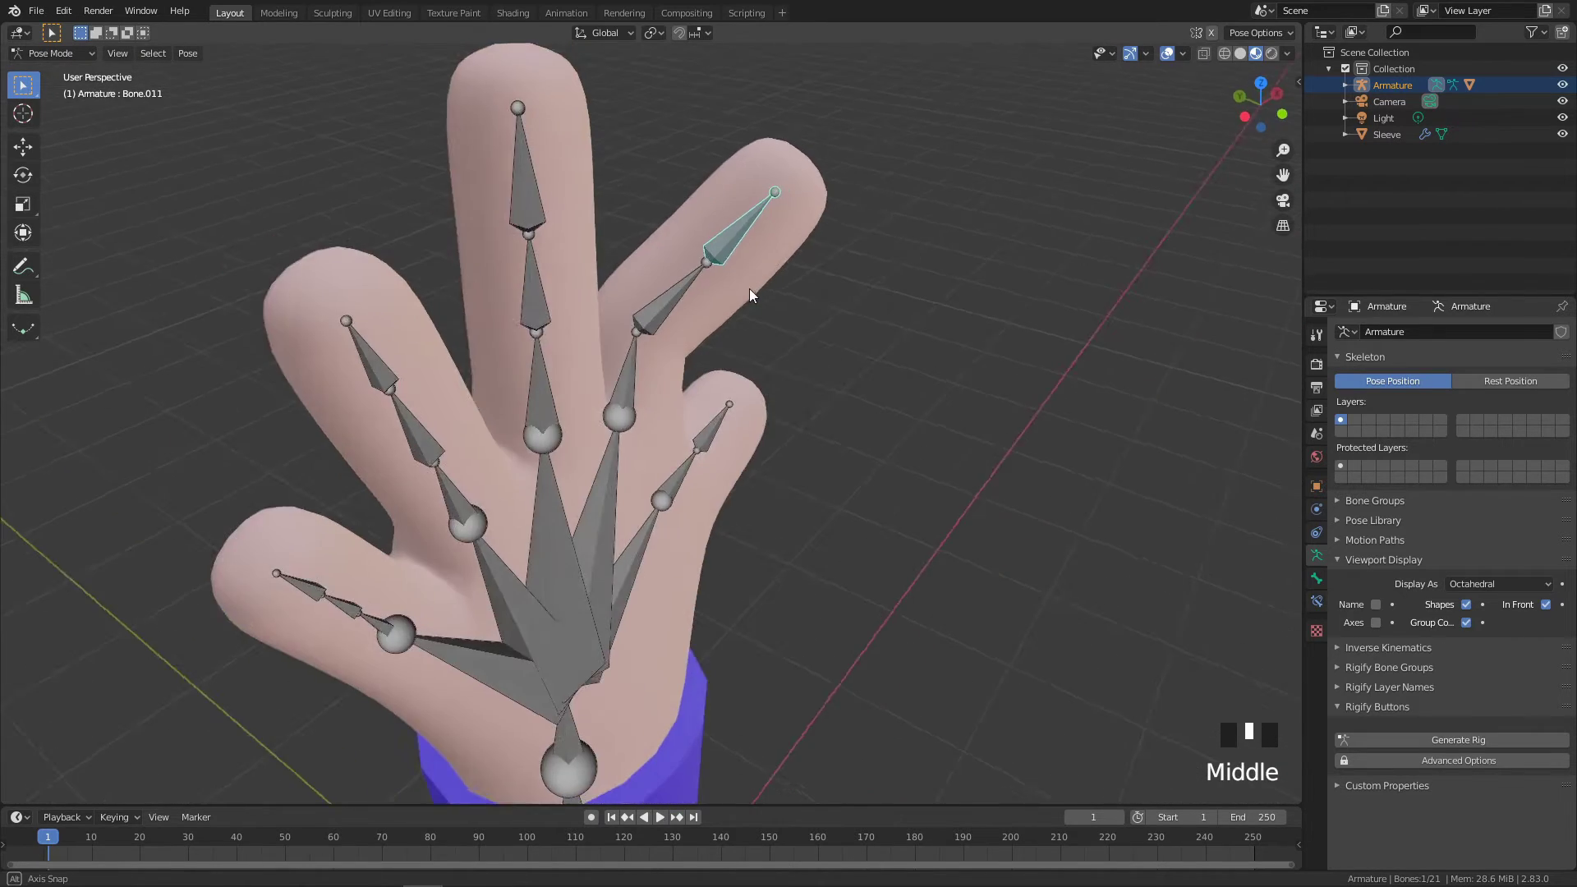
scroll(802, 274, "down", 1)
left_click(814, 278)
middle_click_drag(854, 282, 723, 270)
Test-rotate the middle finger's lowest bone about global Z and bend the finger at its middle bone
left_click(549, 313)
middle_click_drag(550, 313, 724, 354)
key("r")
key("z")
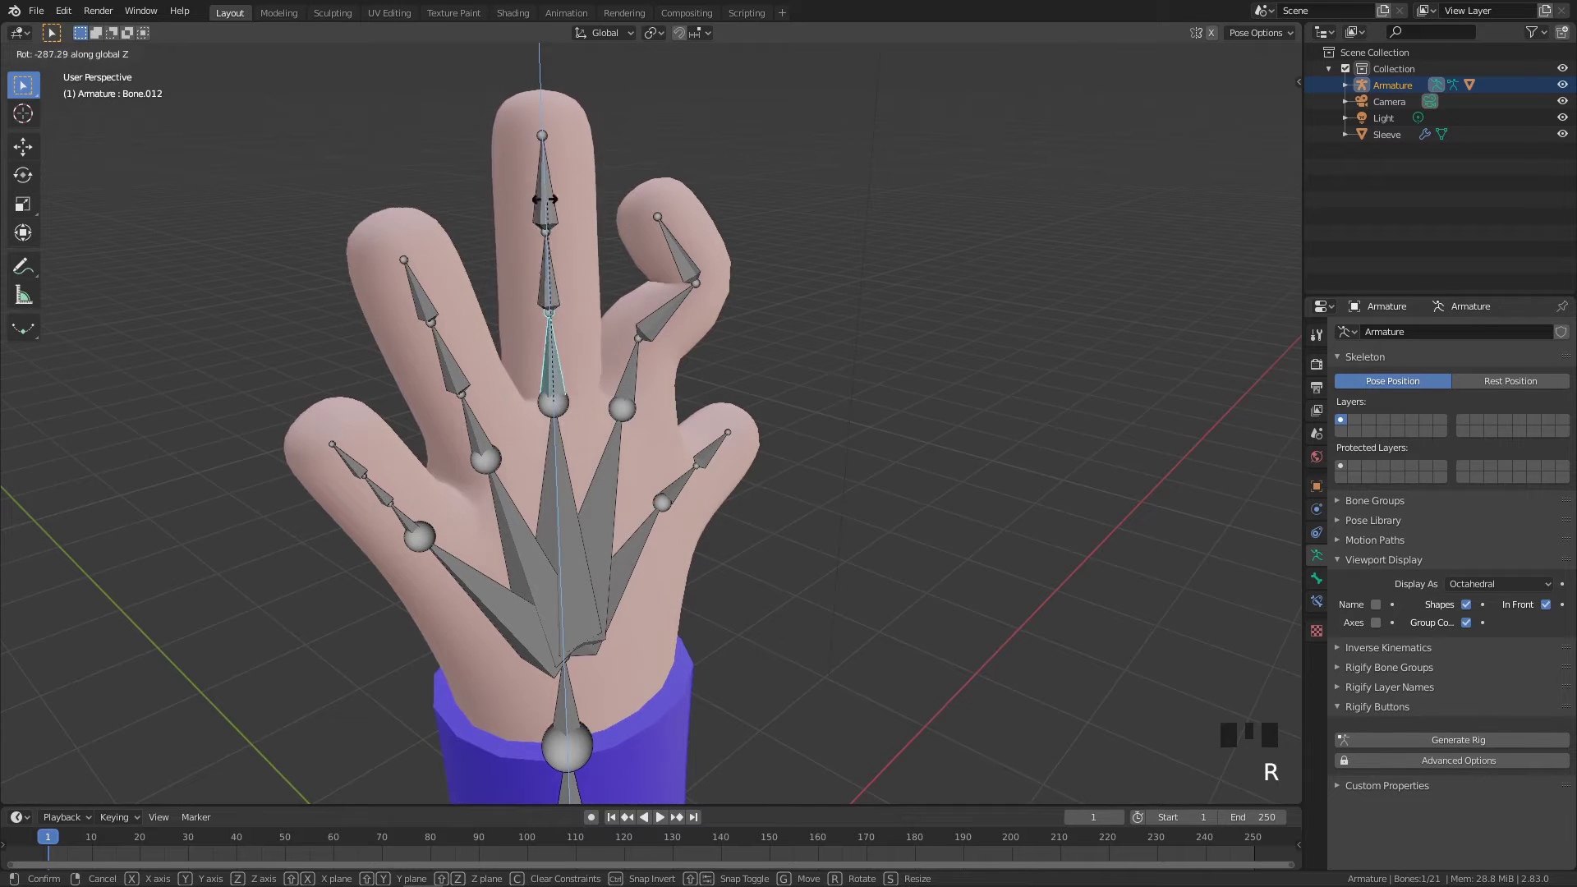
left_click(120, 156)
left_click(552, 279)
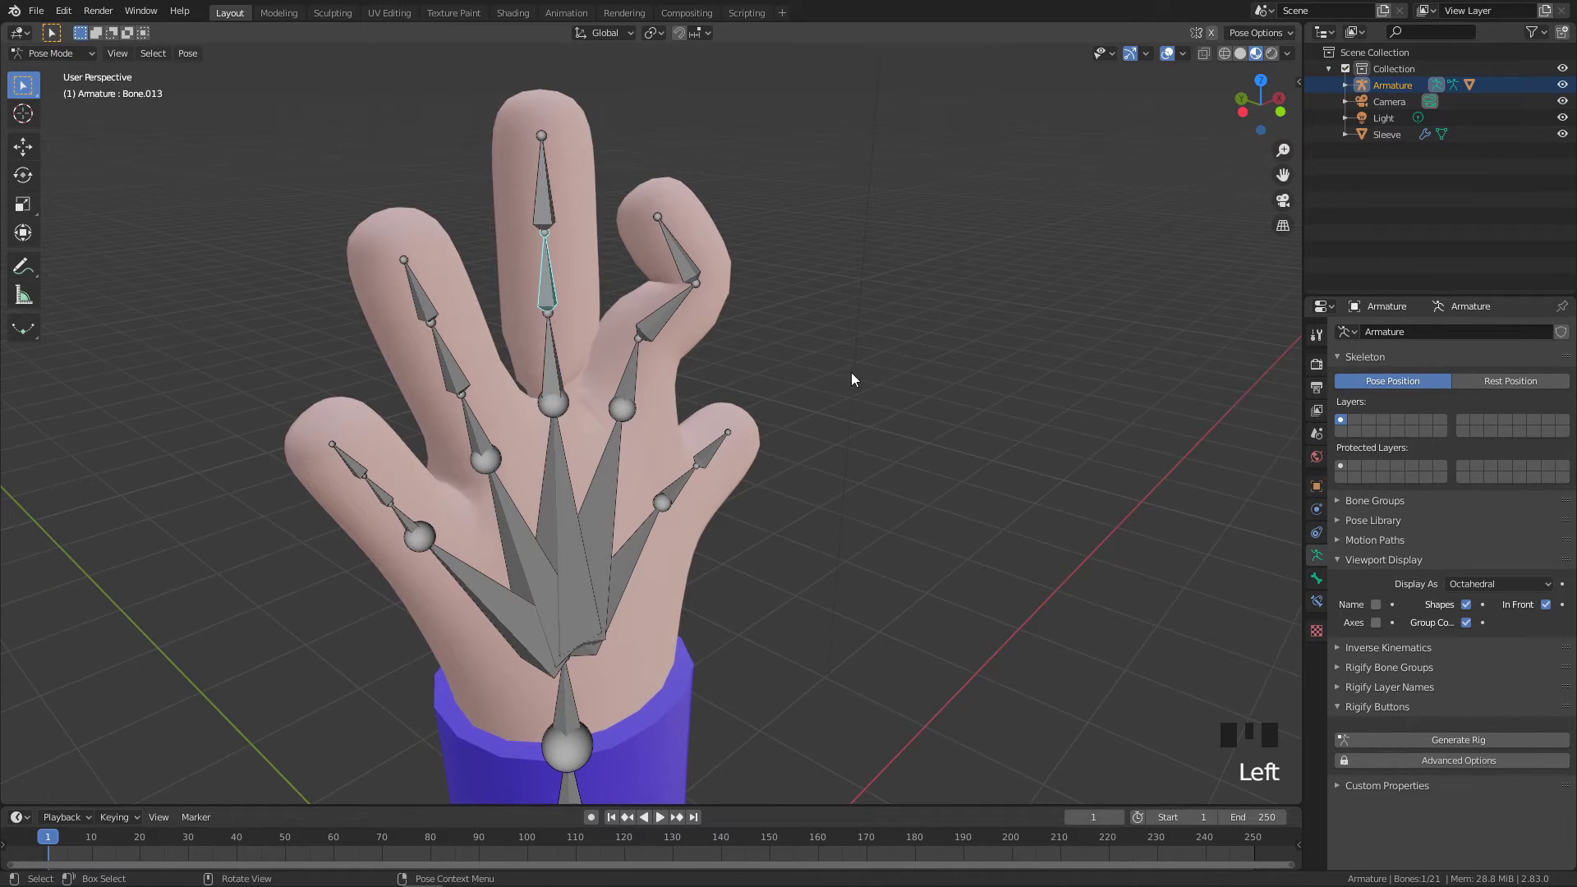
key("r")
left_click(887, 324)
middle_click_drag(887, 323, 843, 317)
key("alt+z")
scroll(857, 233, "down", 2)
scroll(810, 307, "down", 1)
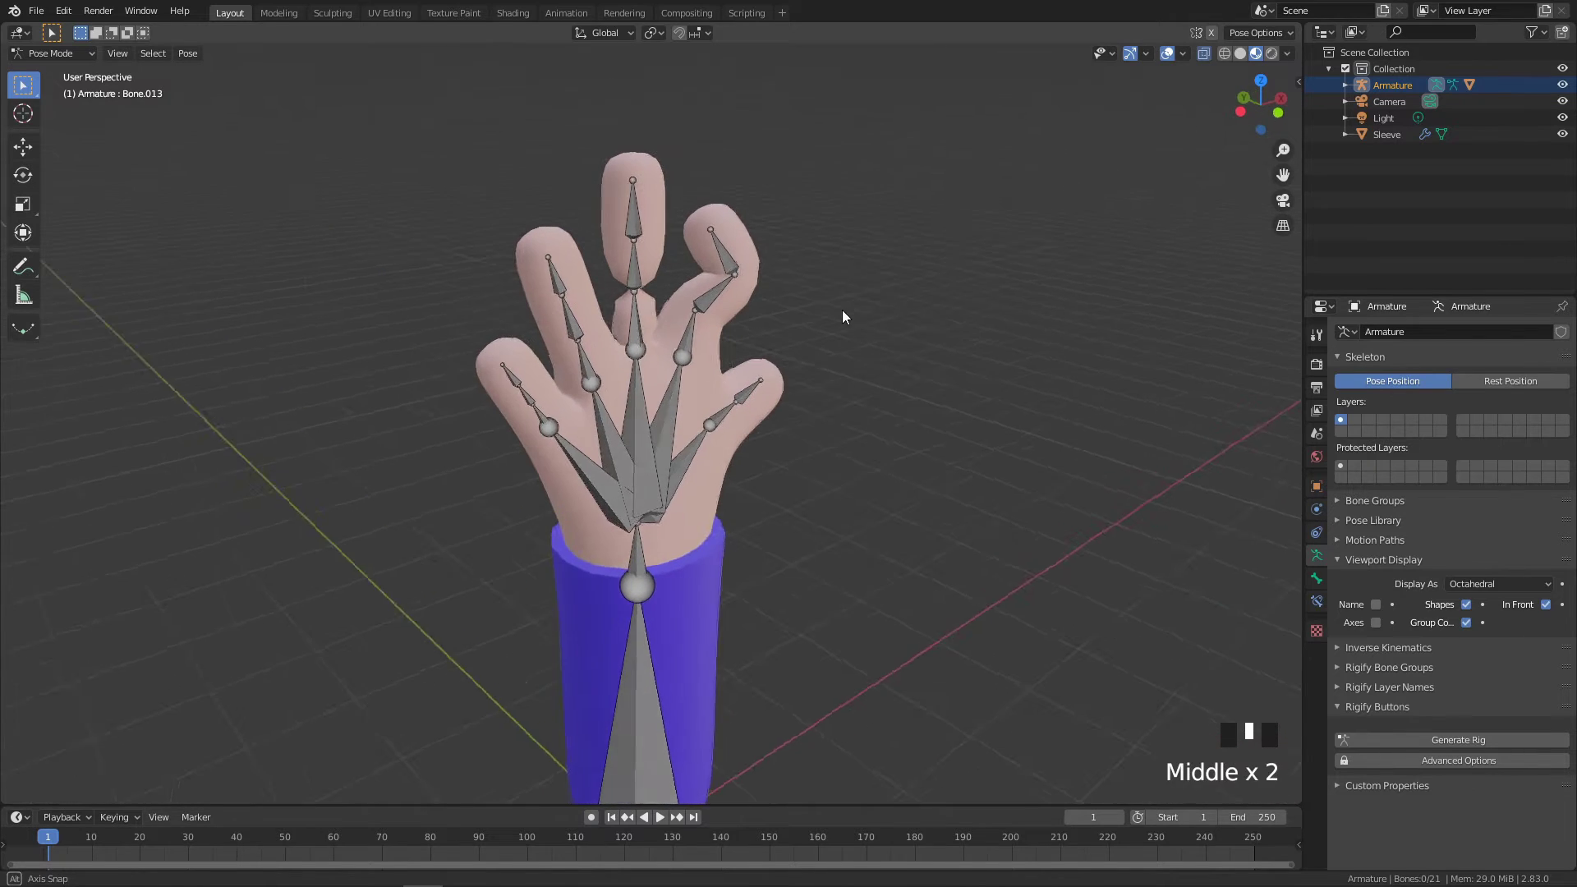
scroll(821, 323, "up", 2)
Clear the rotation of all bones to restore the rest pose, and deselect them
key("a")
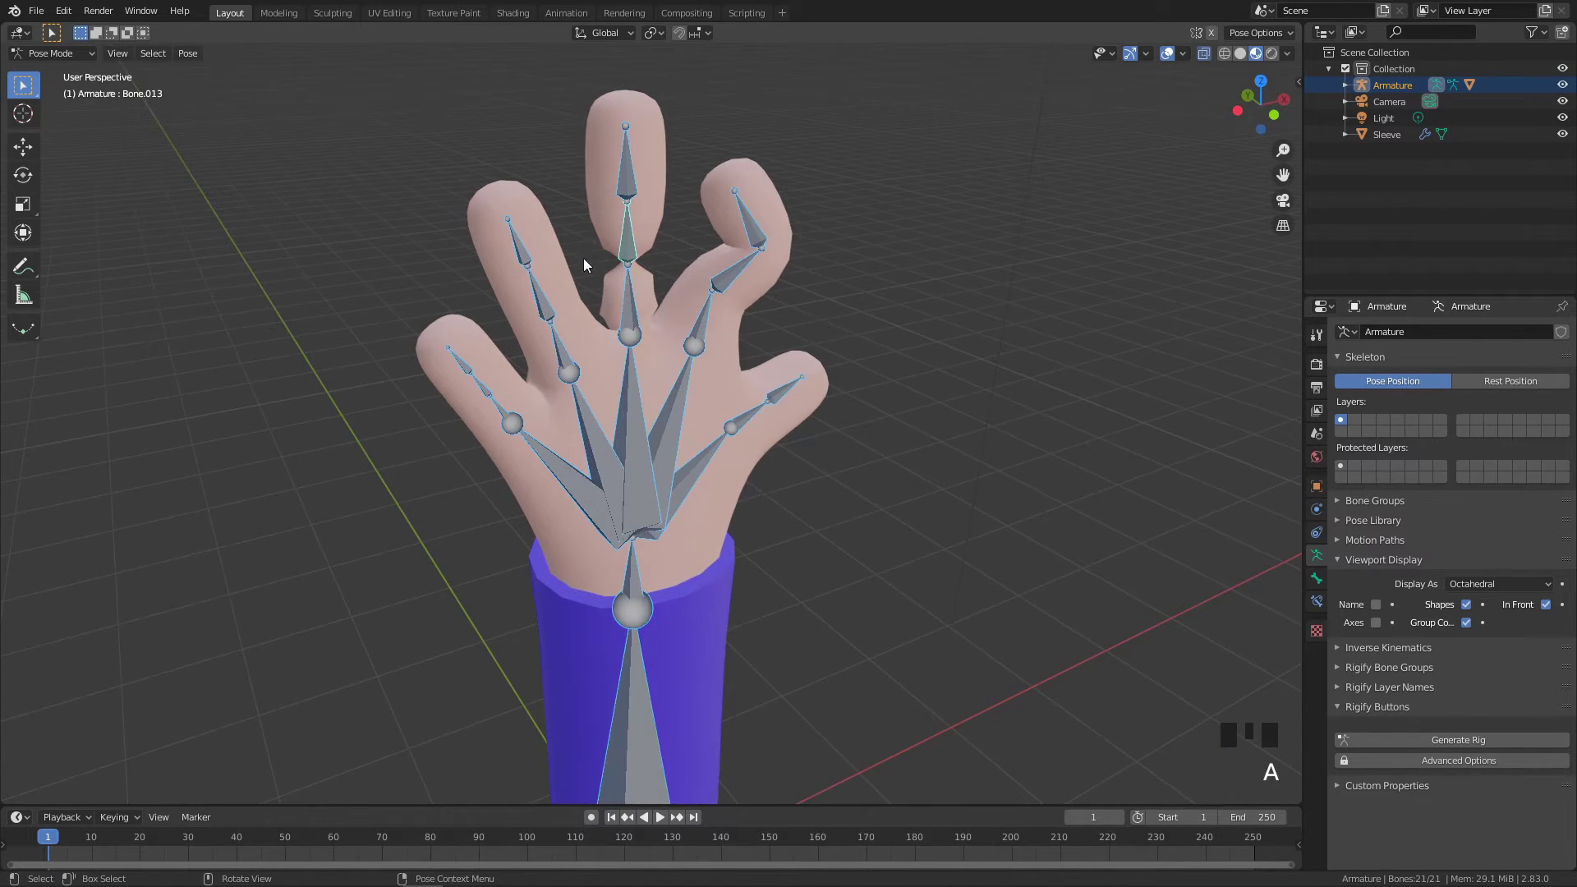
key("alt+r")
left_click(829, 320)
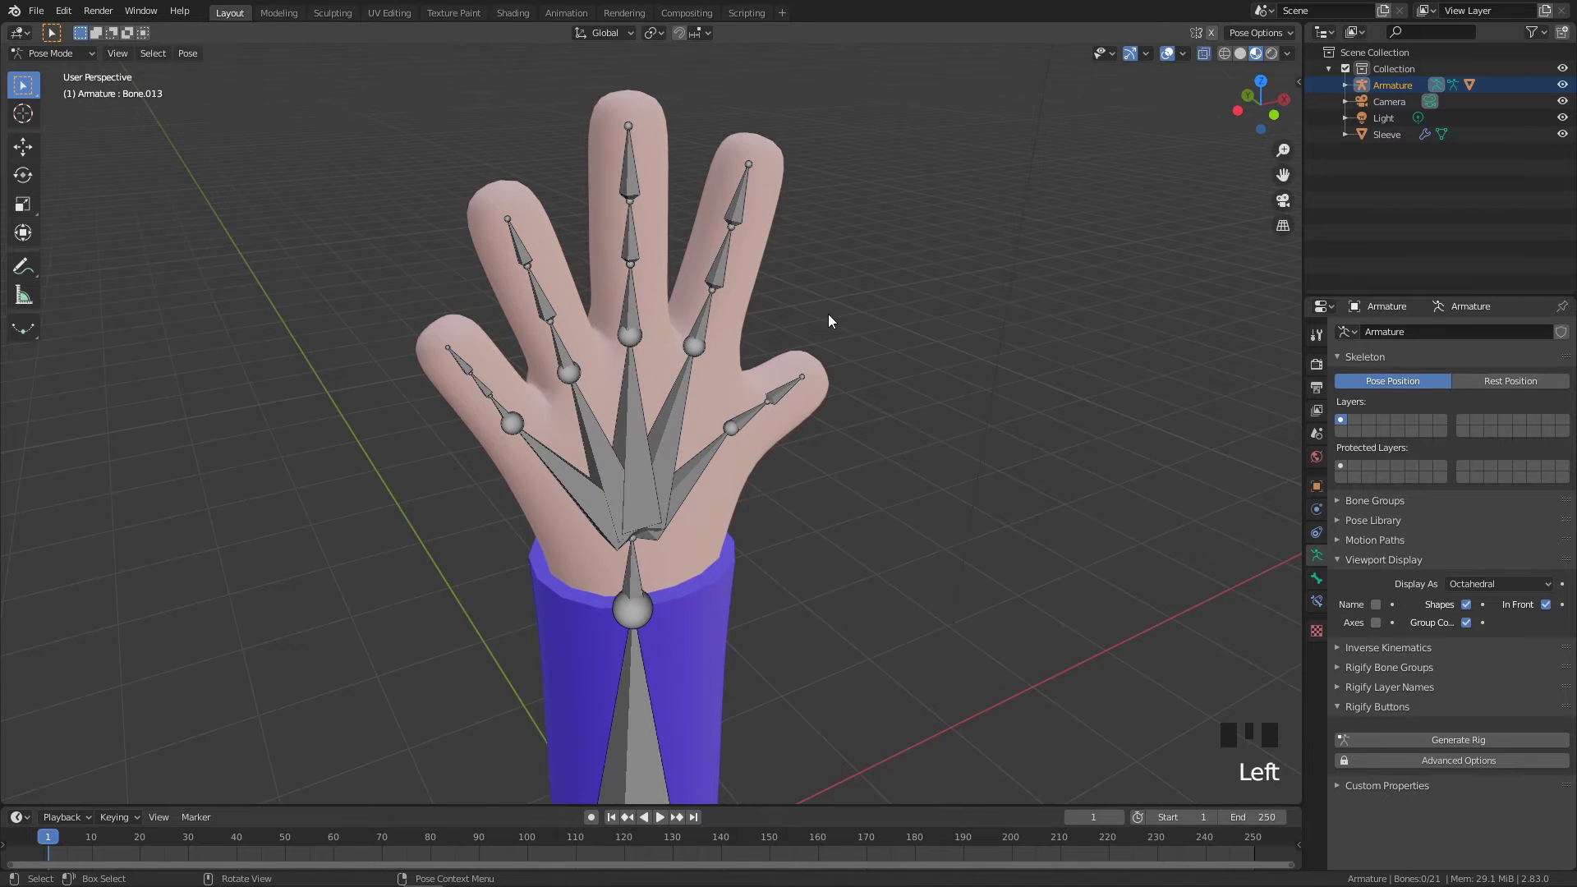
Test-bend the ring finger by moving its lower, middle and tip bones one after another
middle_click_drag(826, 323, 766, 366)
scroll(809, 366, "up", 2)
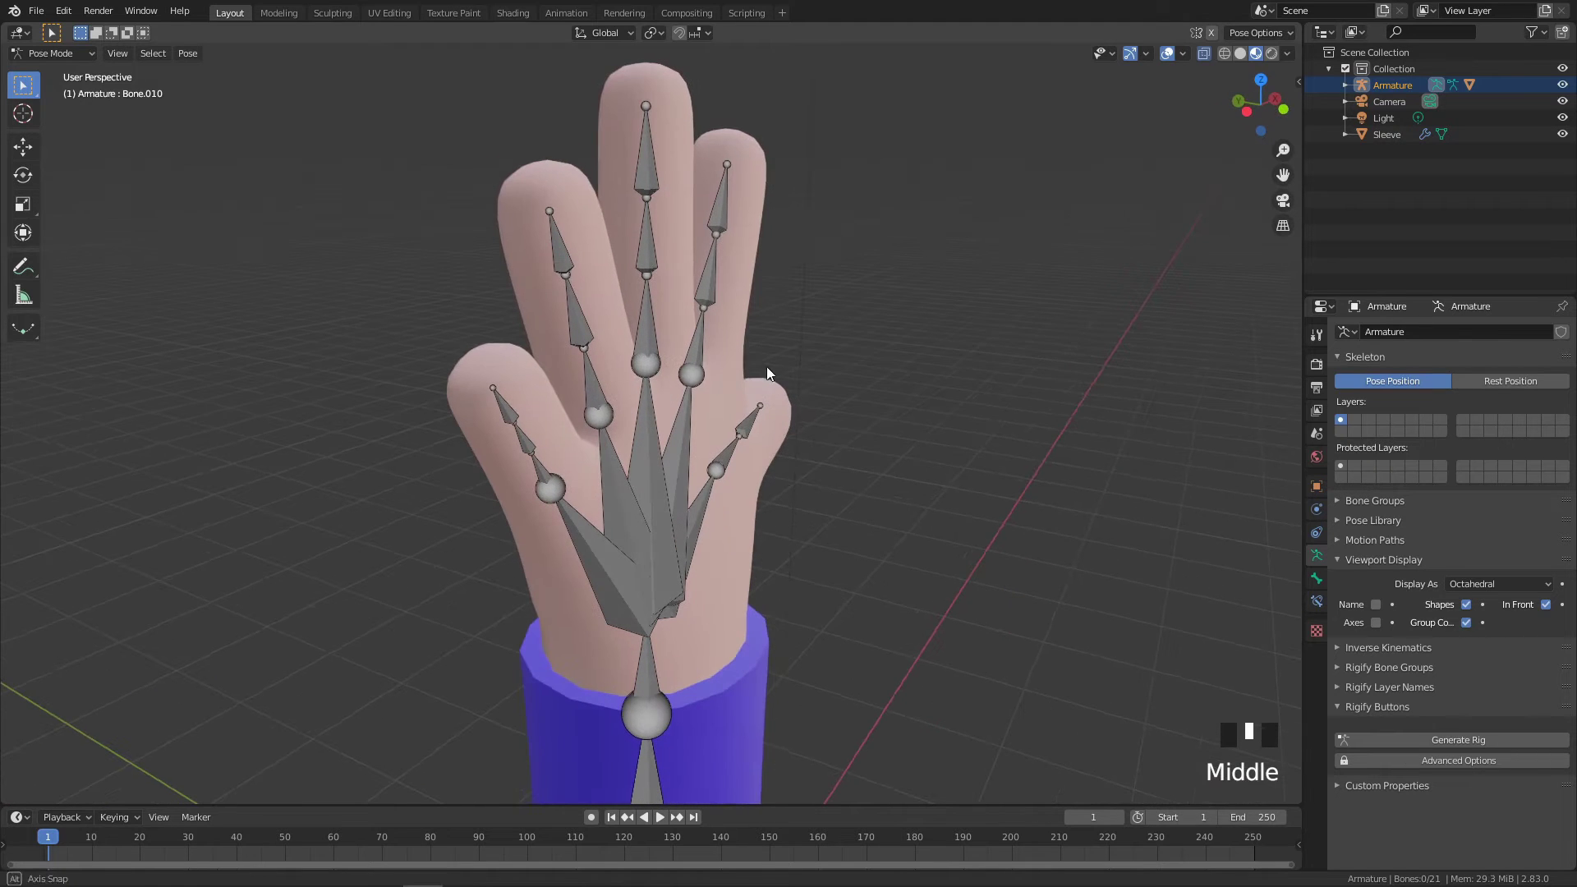
left_click(576, 376)
key("g")
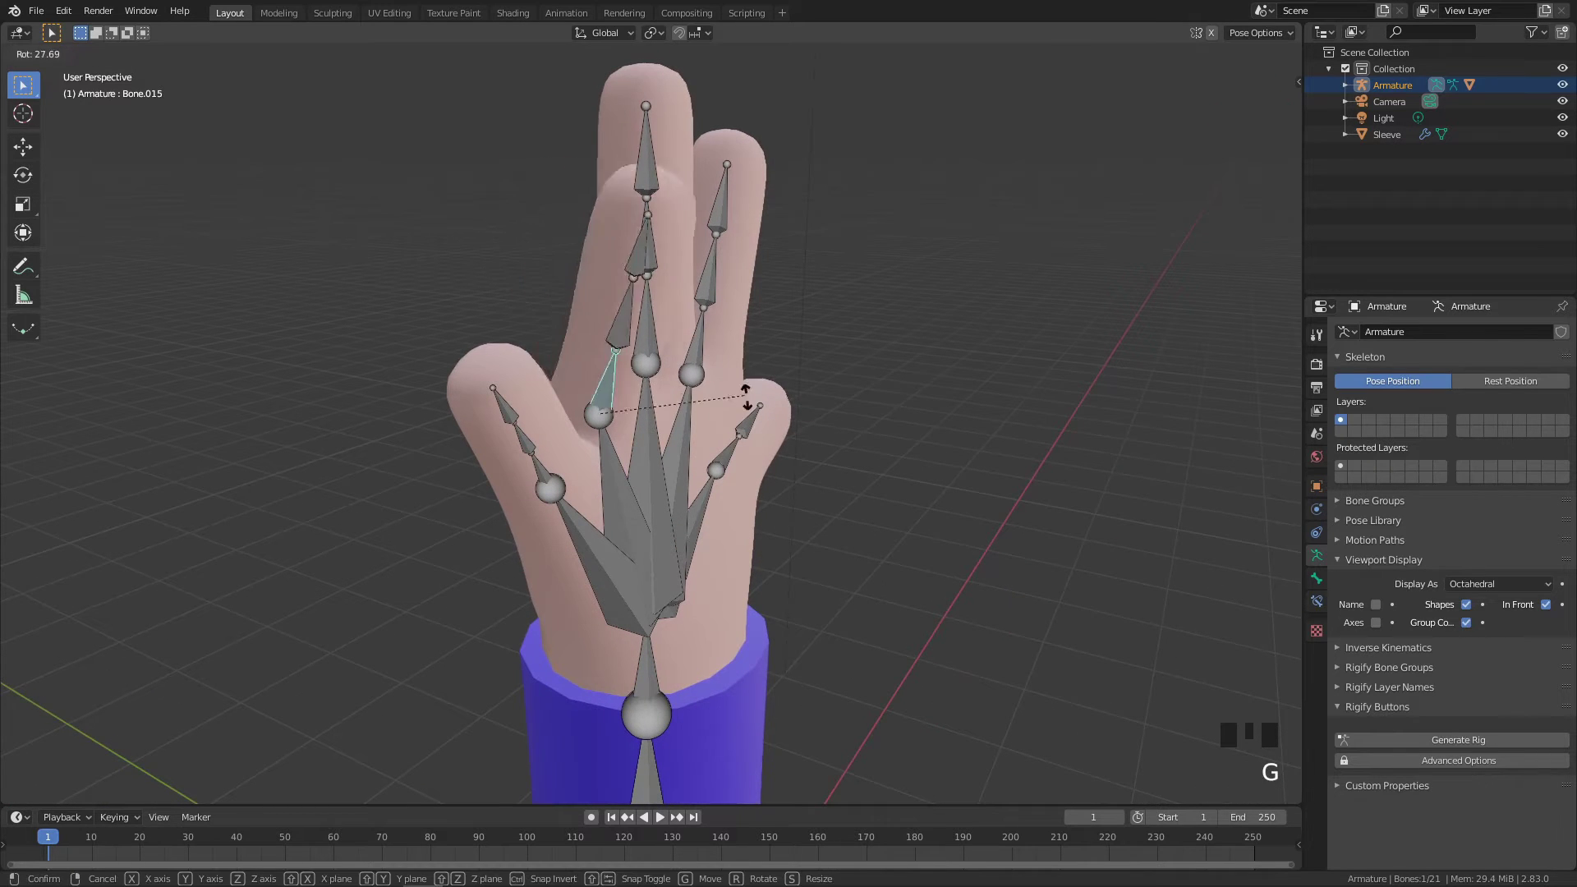
left_click(574, 313)
key("ctrl+z")
key("ctrl+shift+z")
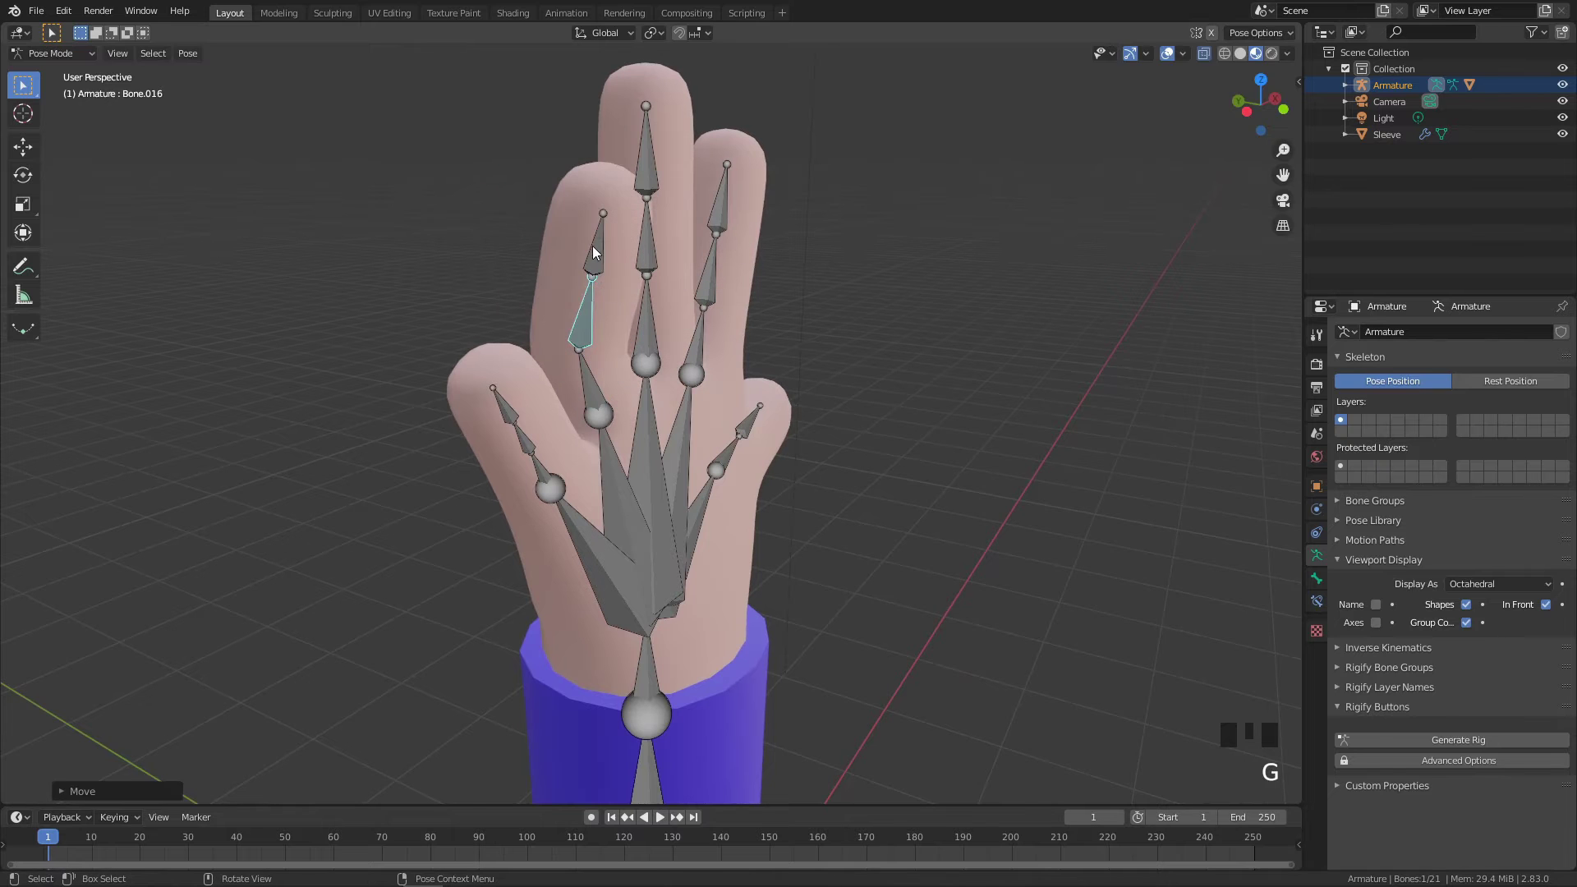
key("ctrl+z")
middle_click_drag(845, 299, 695, 302)
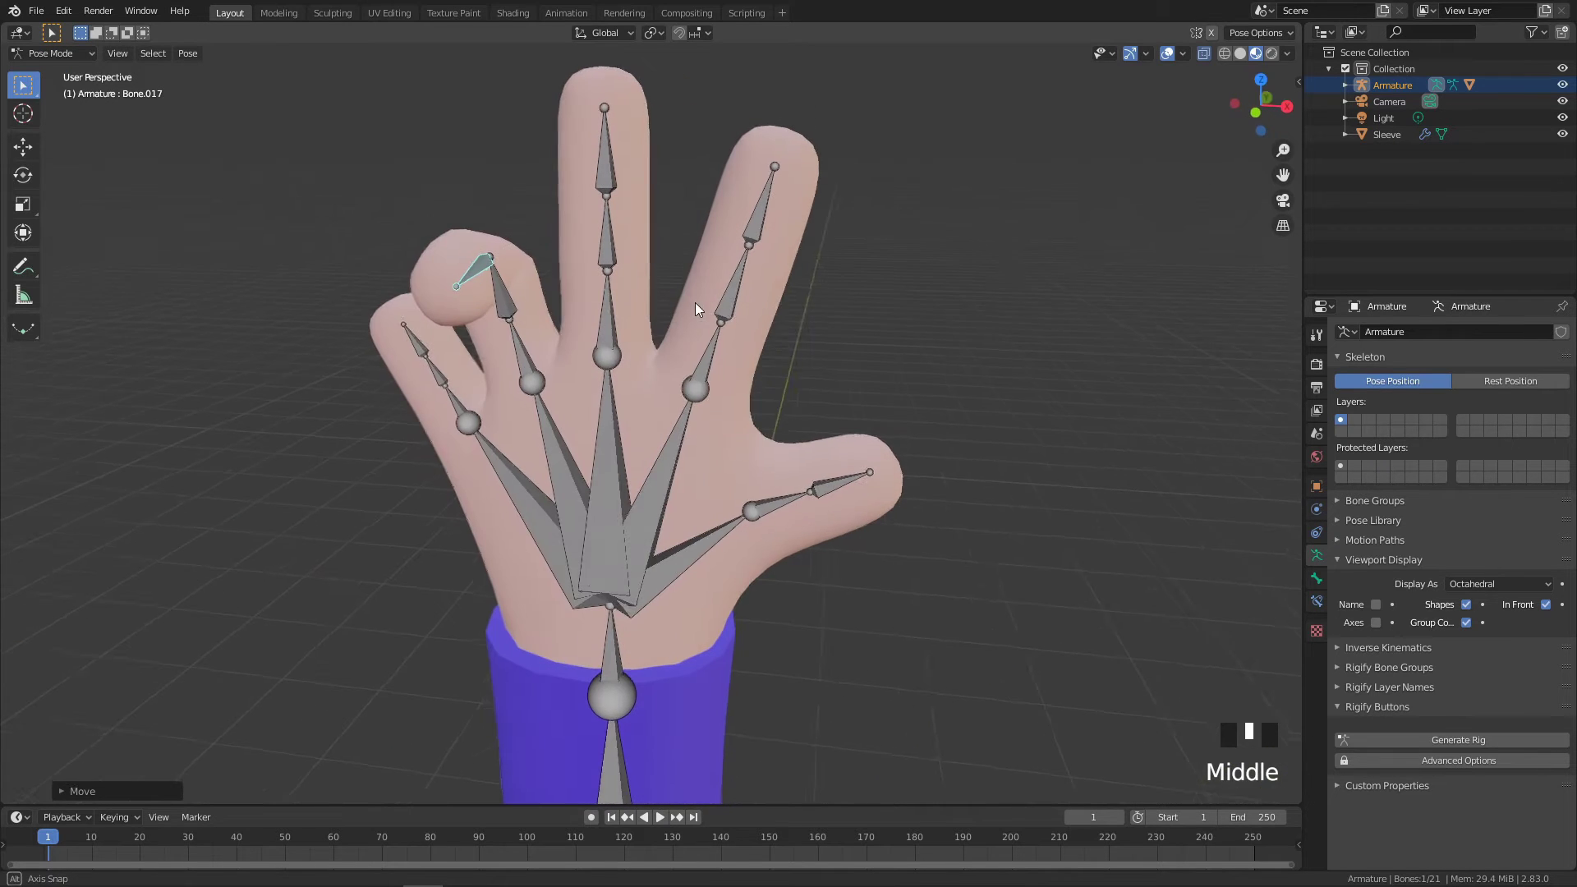
Fold the thumb in toward the palm by moving its lower bone
left_click(774, 498)
key("g")
left_click(750, 530)
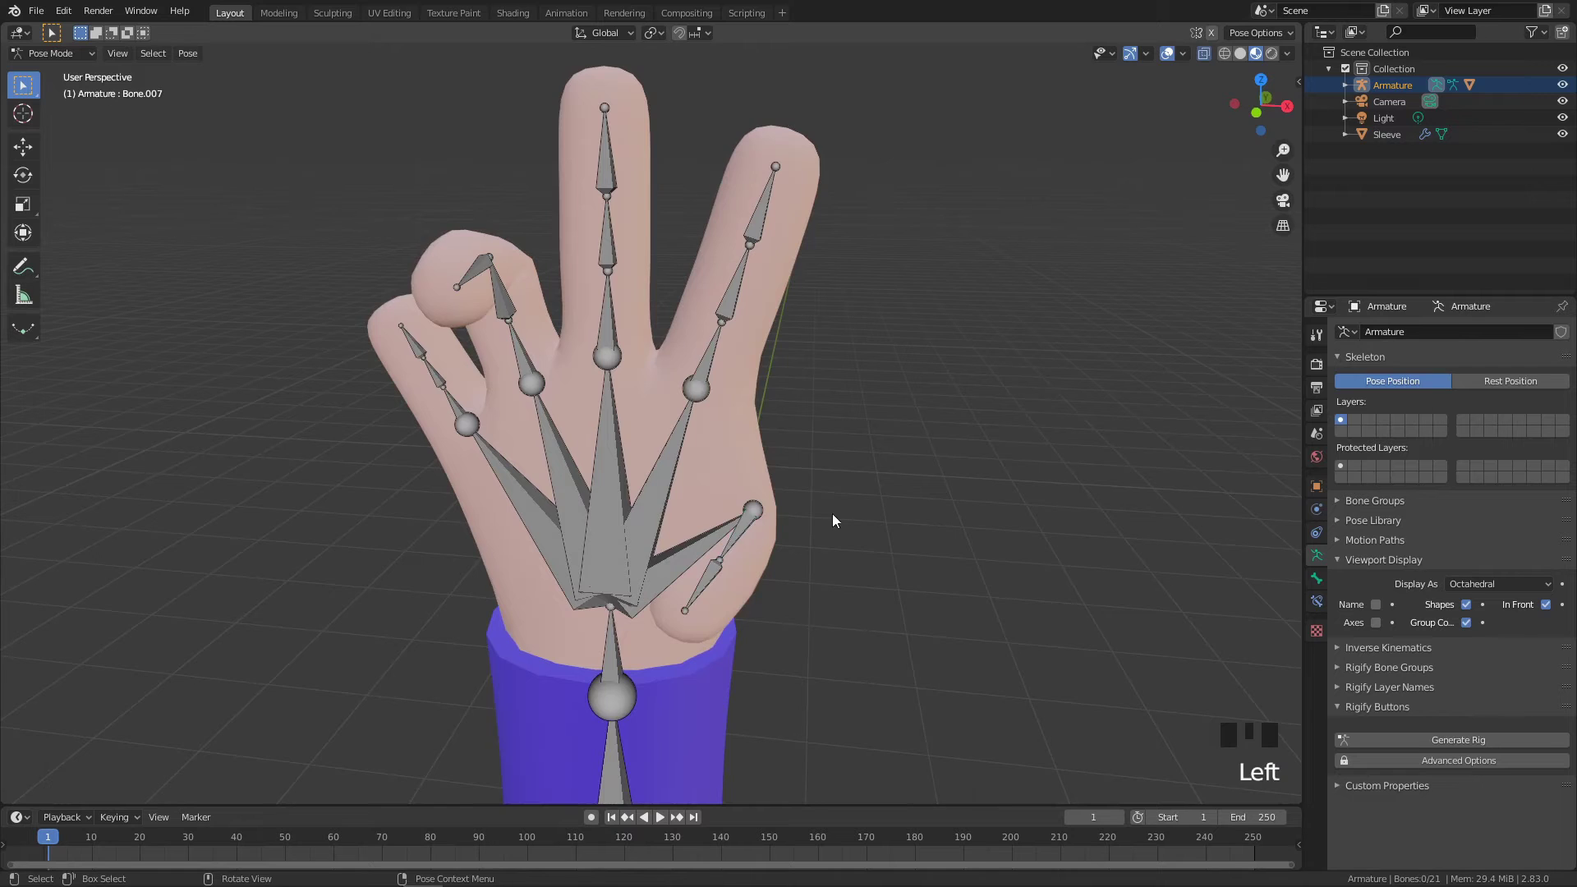
Undo the test poses of the ring finger and thumb until the hand is fully open
middle_click_drag(832, 514, 838, 309)
key("ctrl+z")
key("ctrl+z")
key("ctrl+z")
key("ctrl+z")
key("ctrl+z")
key("ctrl+z")
key("ctrl+z")
key("ctrl+z")
key("ctrl+z")
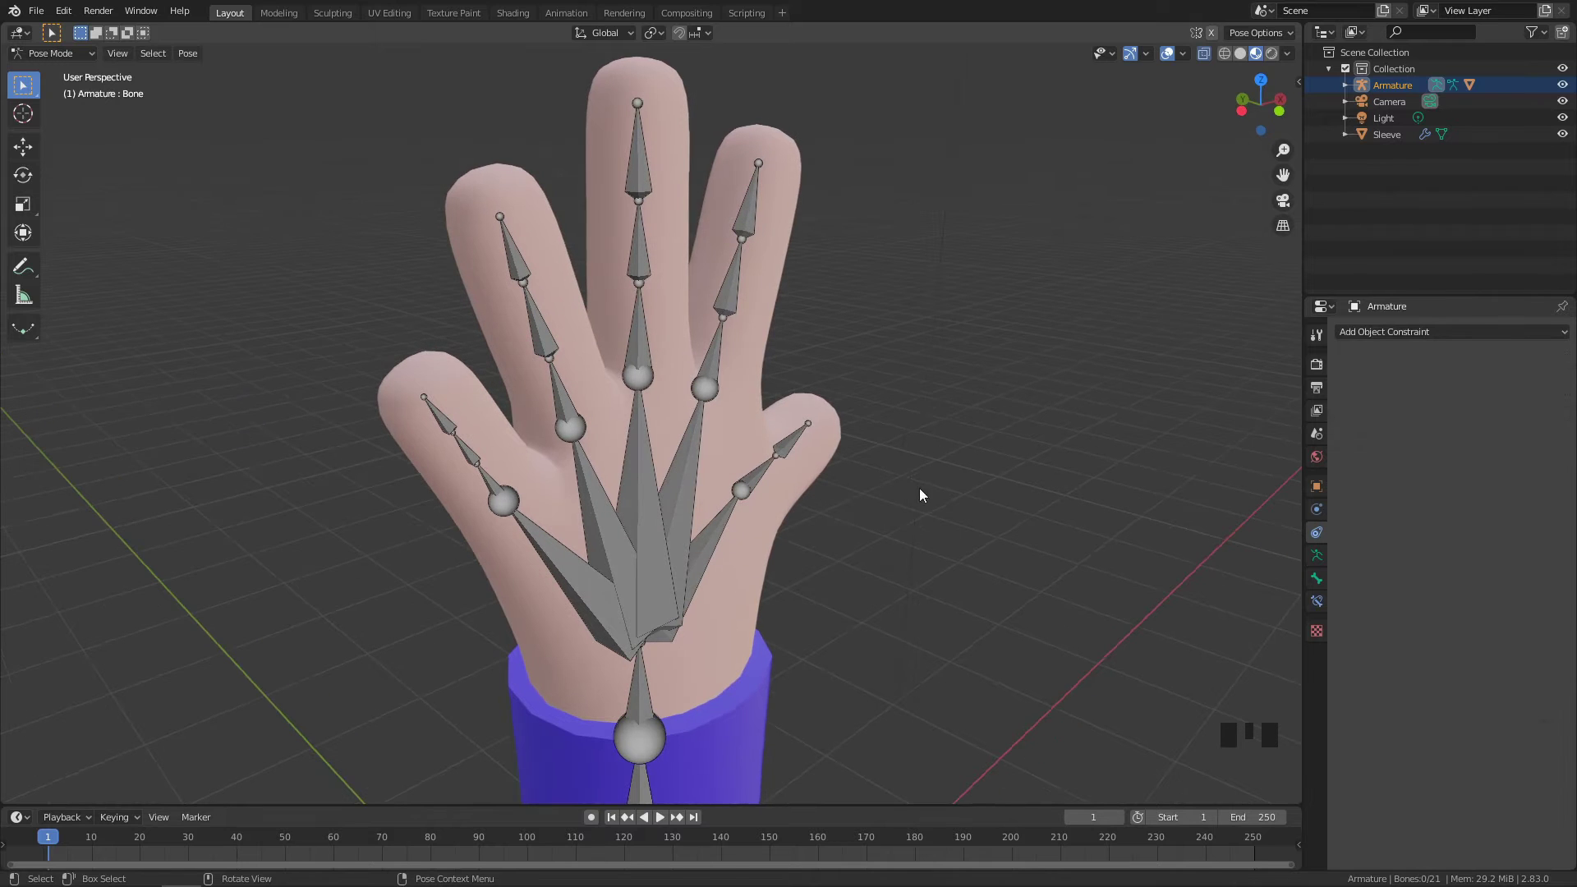
Add a Copy Rotation constraint to the little finger's tip bone, targeting the middle bone below it
middle_click_drag(919, 488, 500, 425)
scroll(904, 495, "up", 2)
left_click(519, 455)
scroll(552, 405, "up", 2)
scroll(496, 435, "down", 2)
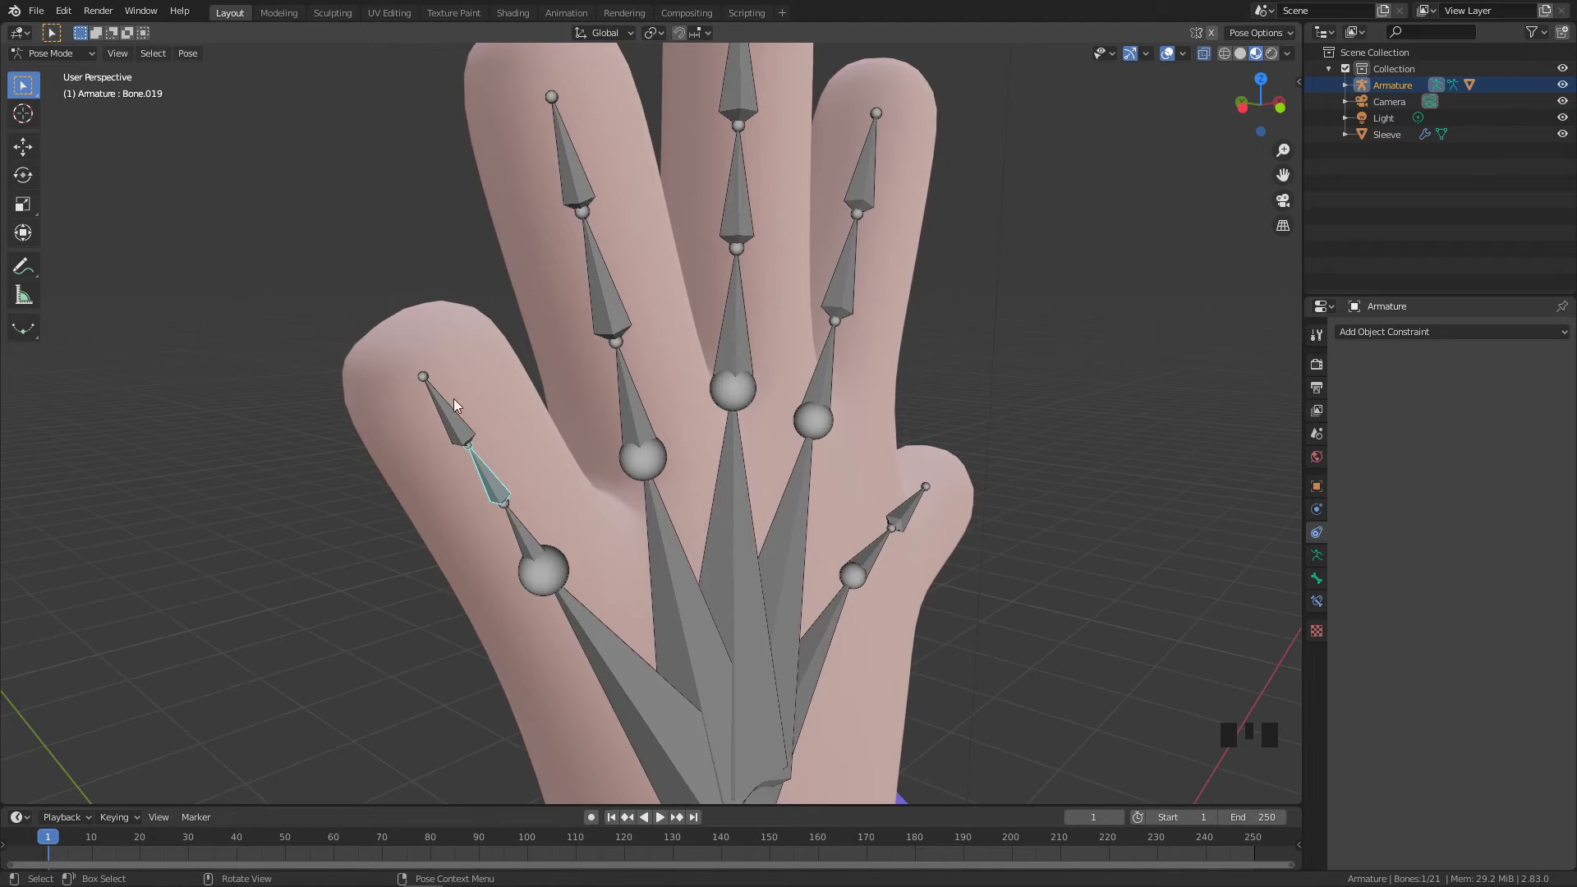
left_click(557, 485)
middle_click_drag(845, 401, 622, 444)
left_click(620, 445)
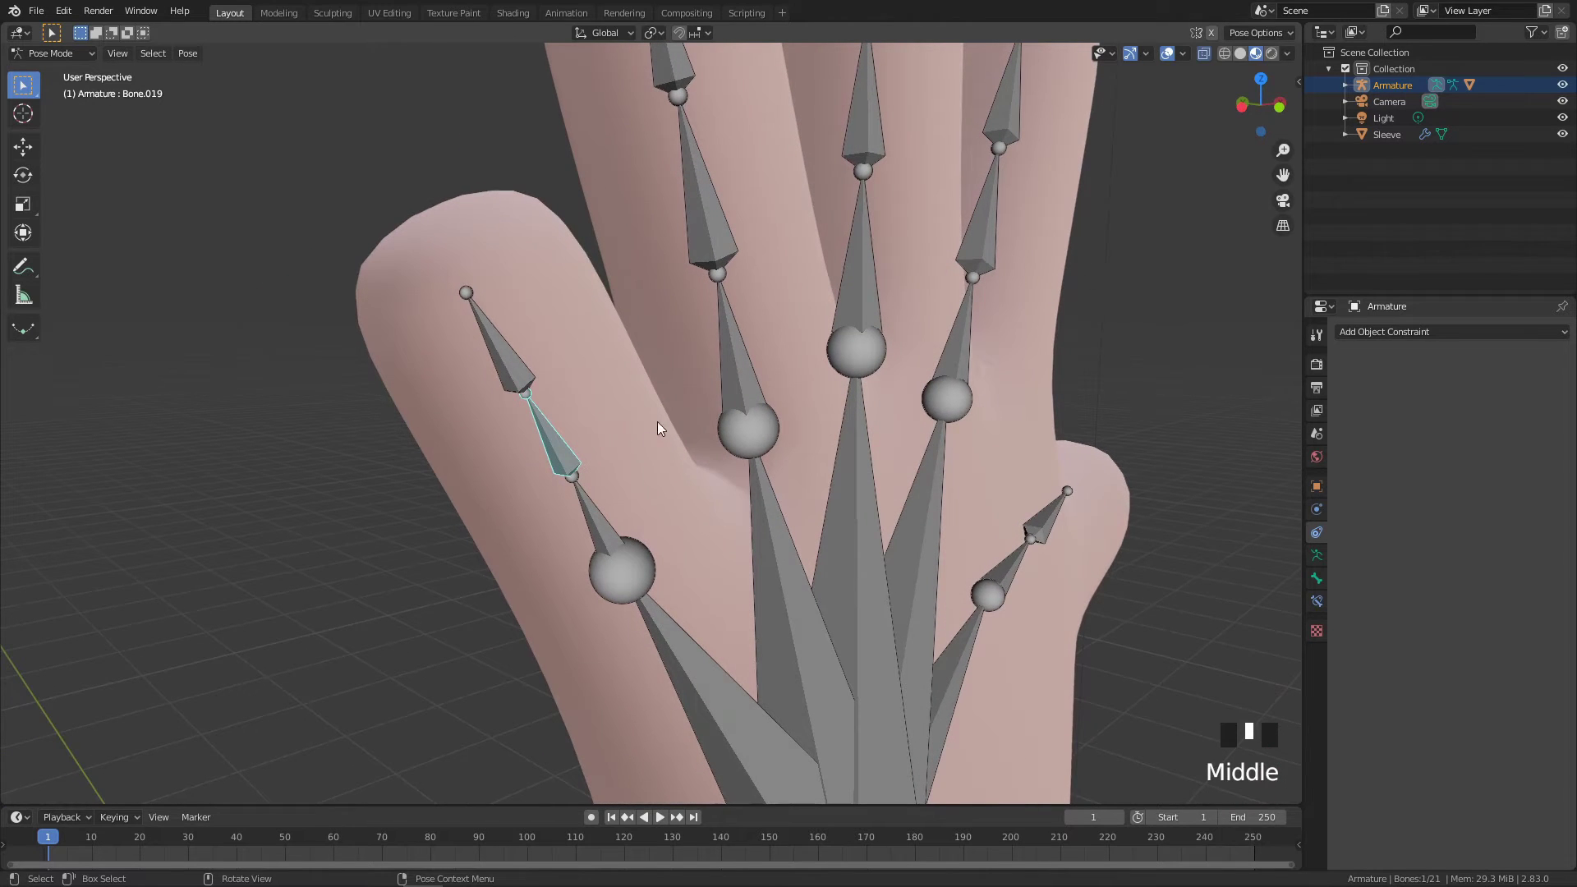
left_click(512, 363, "shift")
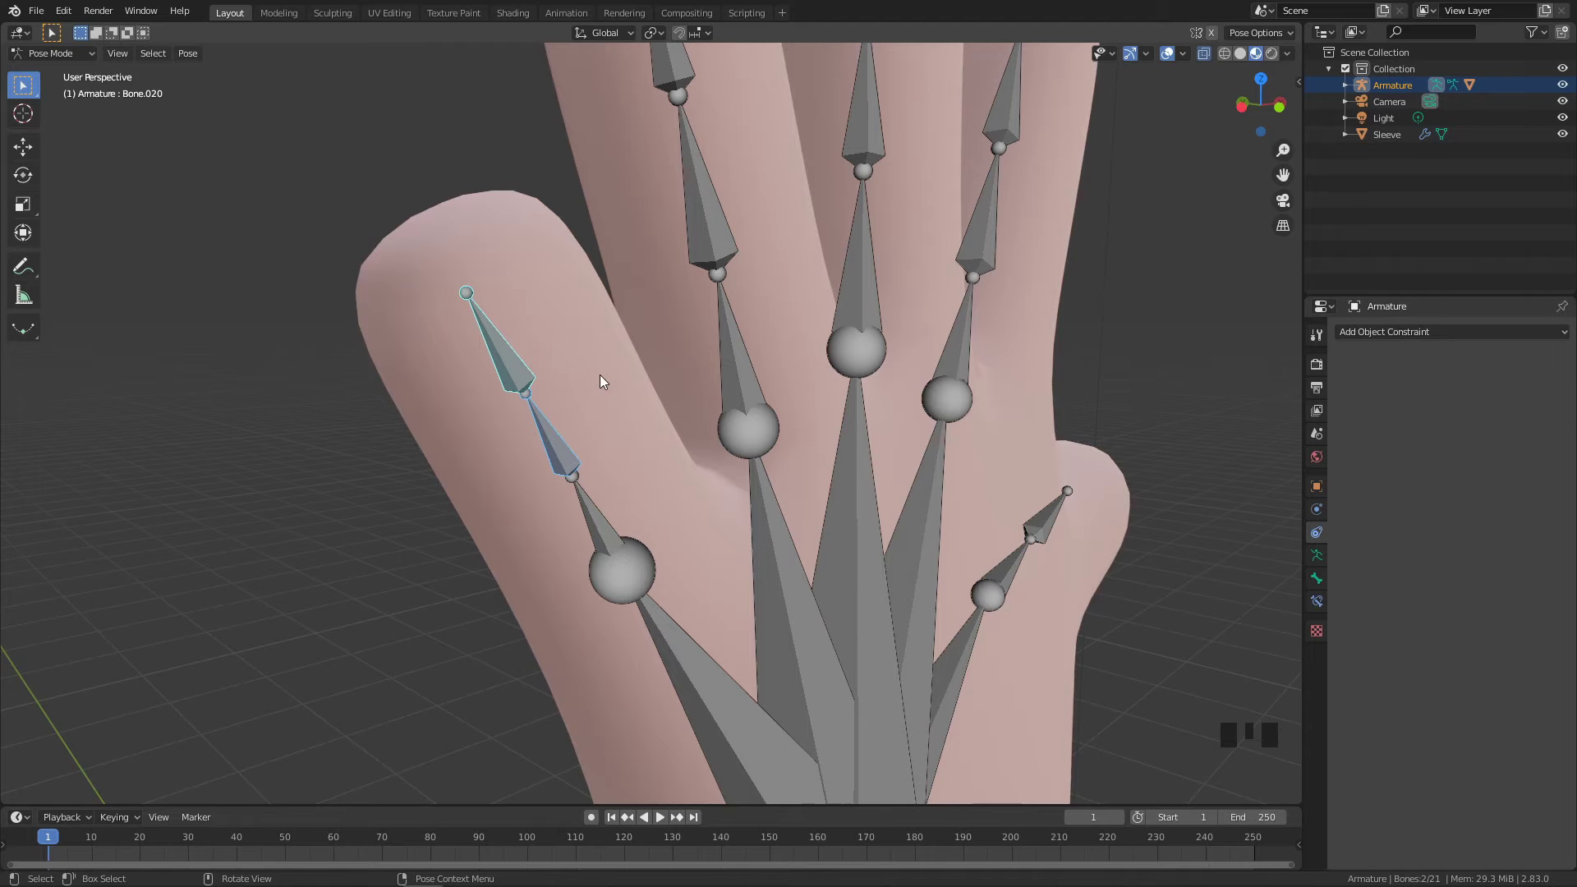
middle_click_drag(600, 376, 634, 386)
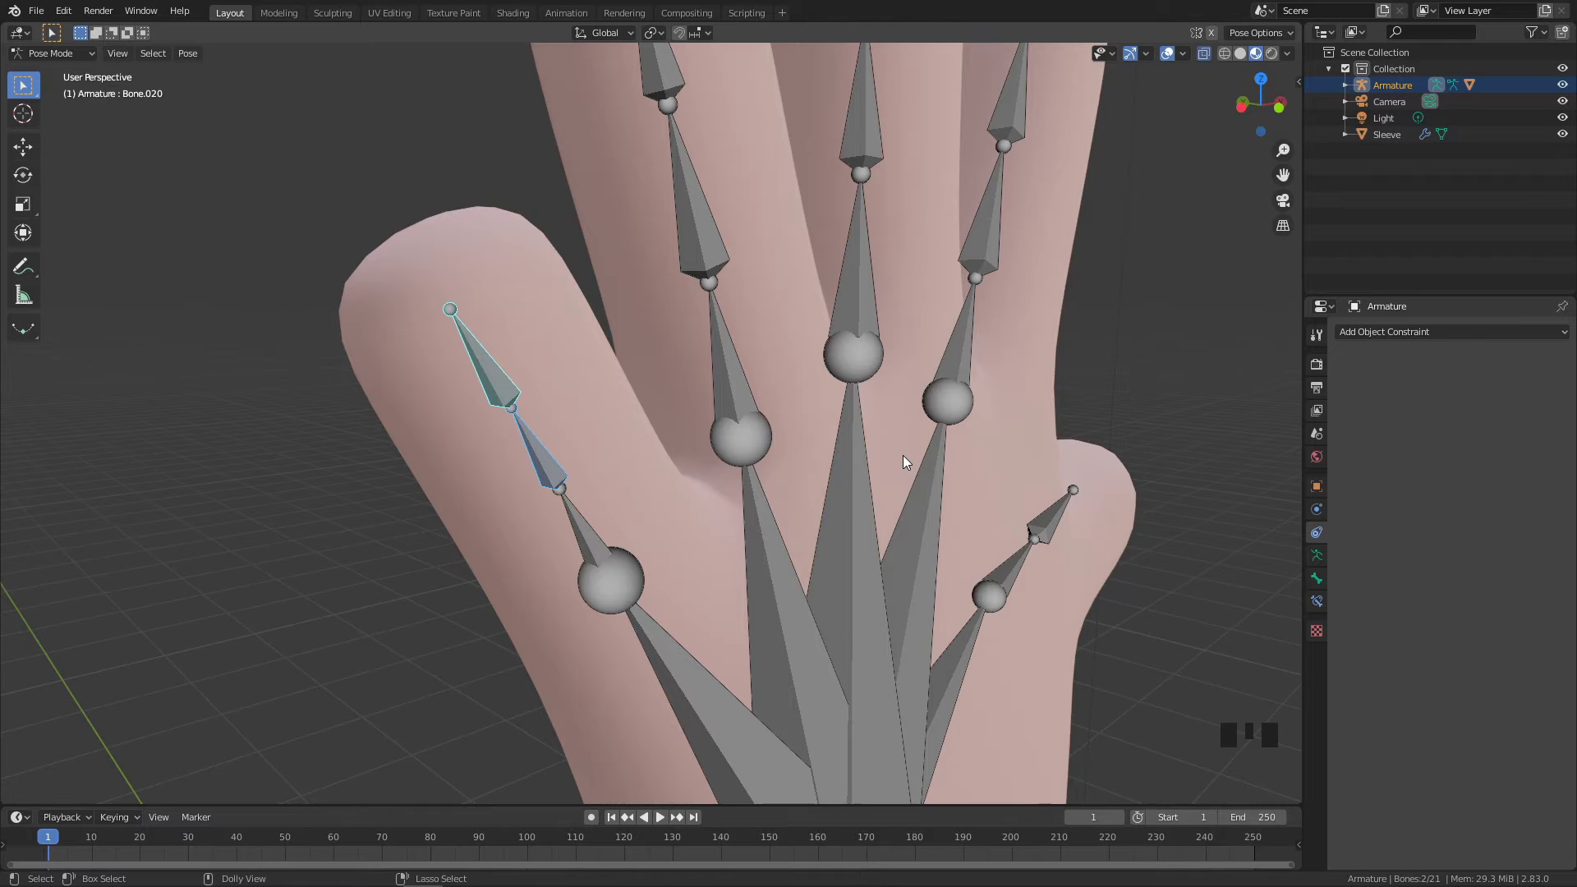
key("ctrl+shift+c")
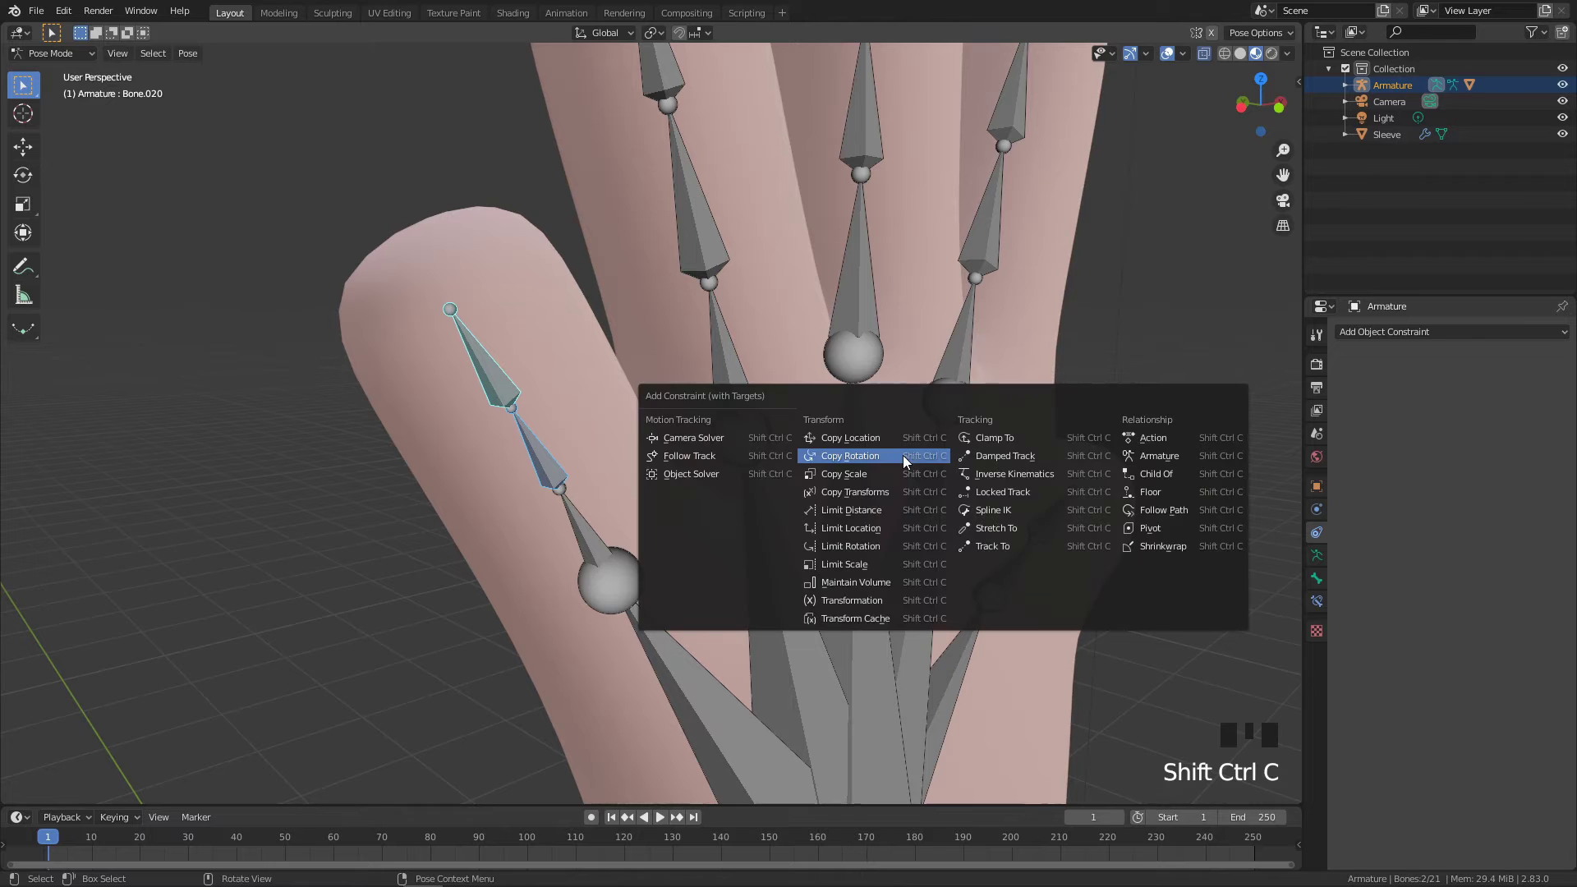
left_click(860, 456)
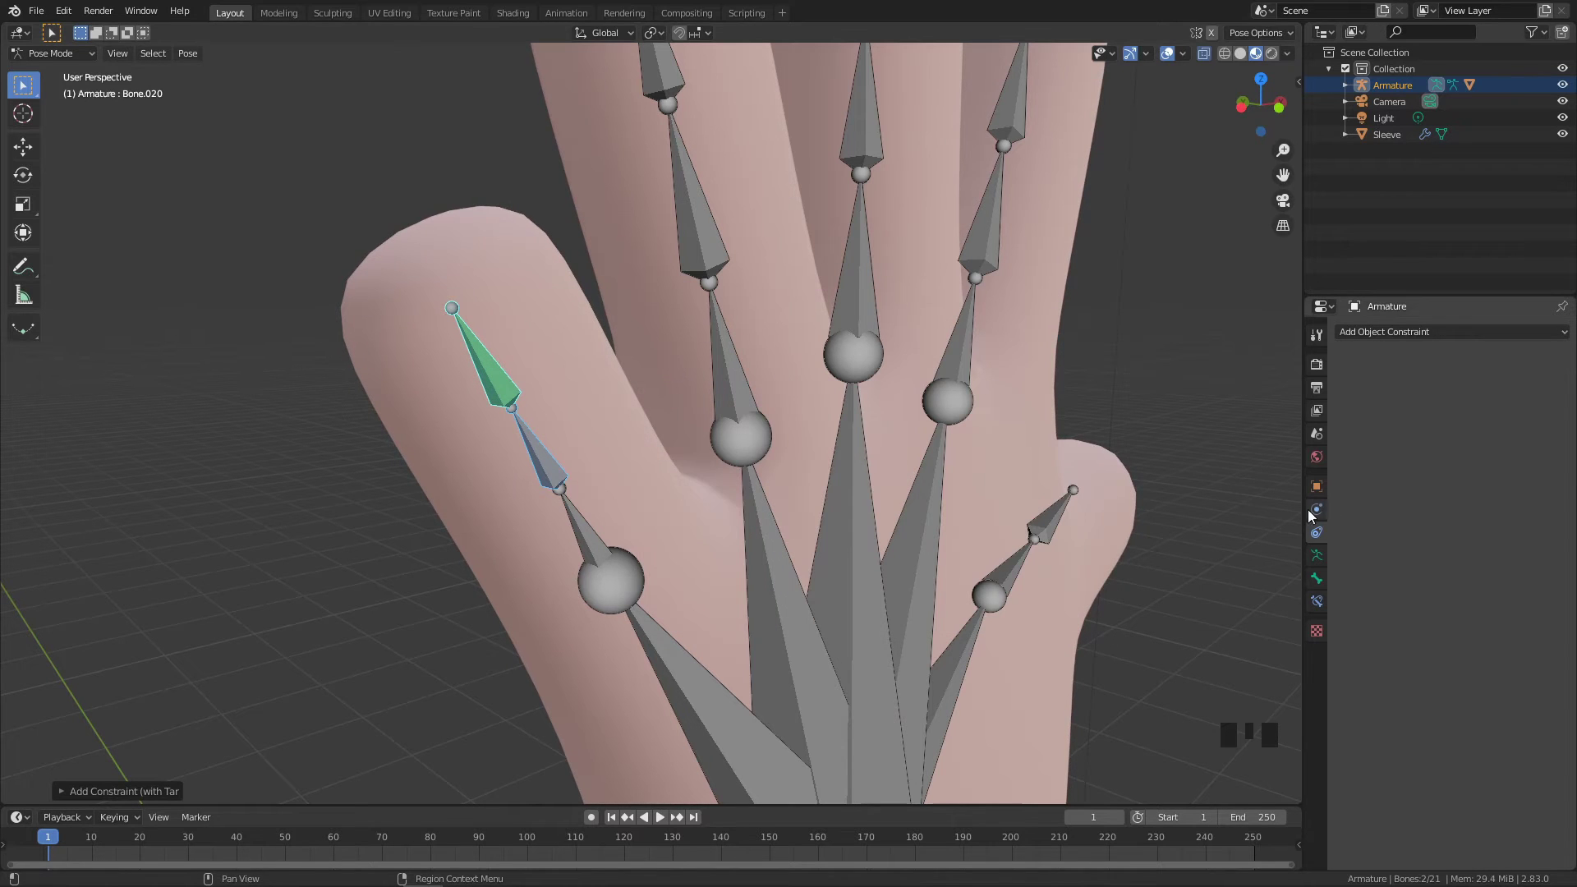
Set both spaces of the tip bone's Copy Rotation constraint to Local Space
left_click(1318, 557)
left_click(1317, 580)
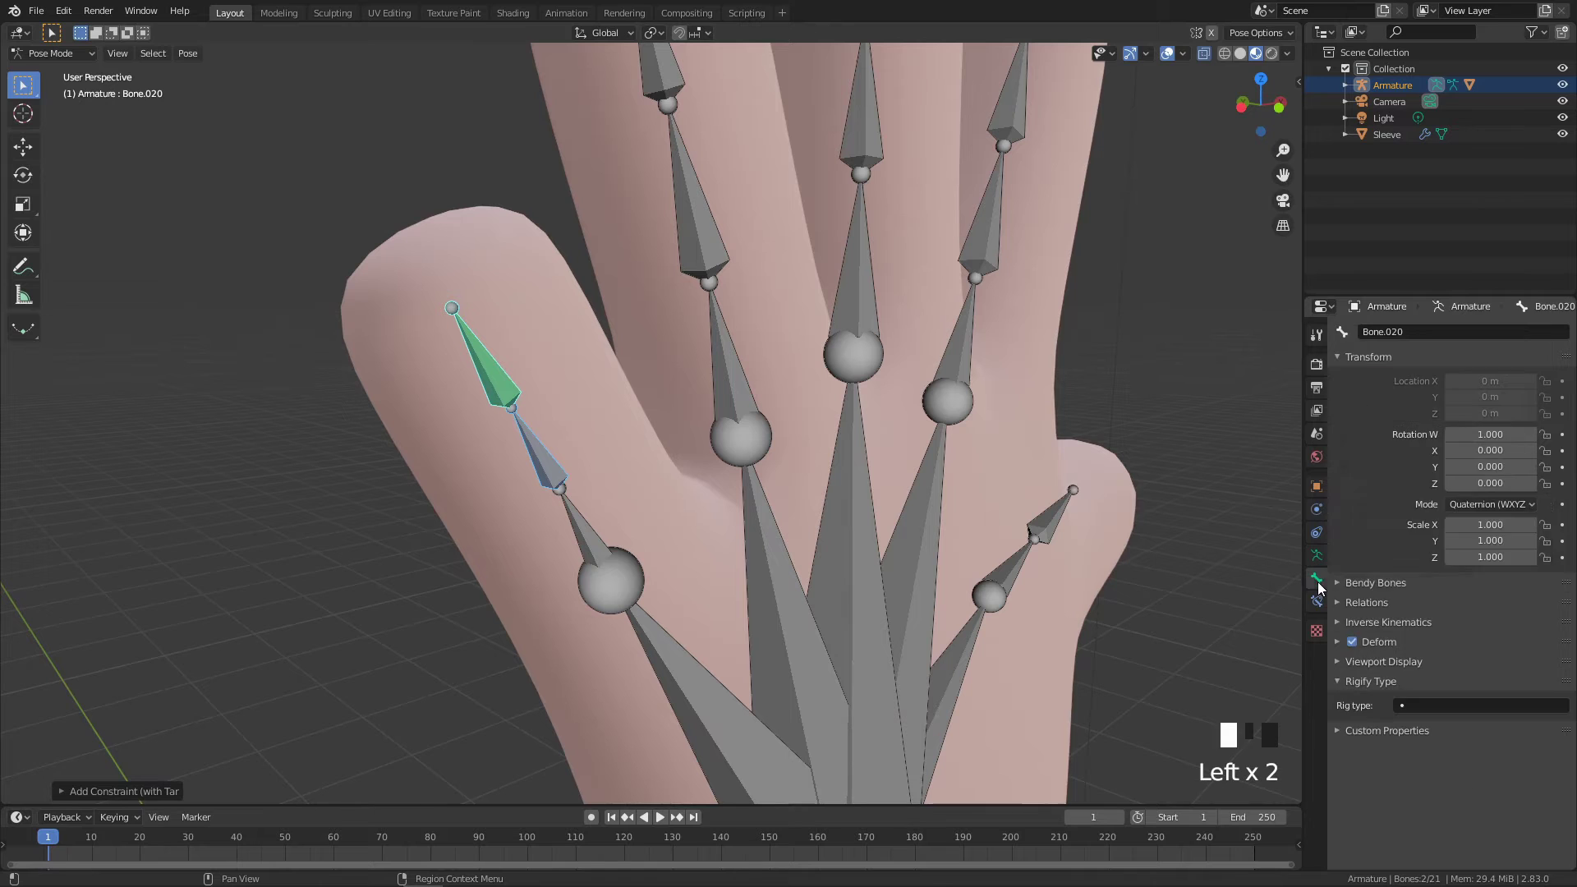
left_click(1318, 604)
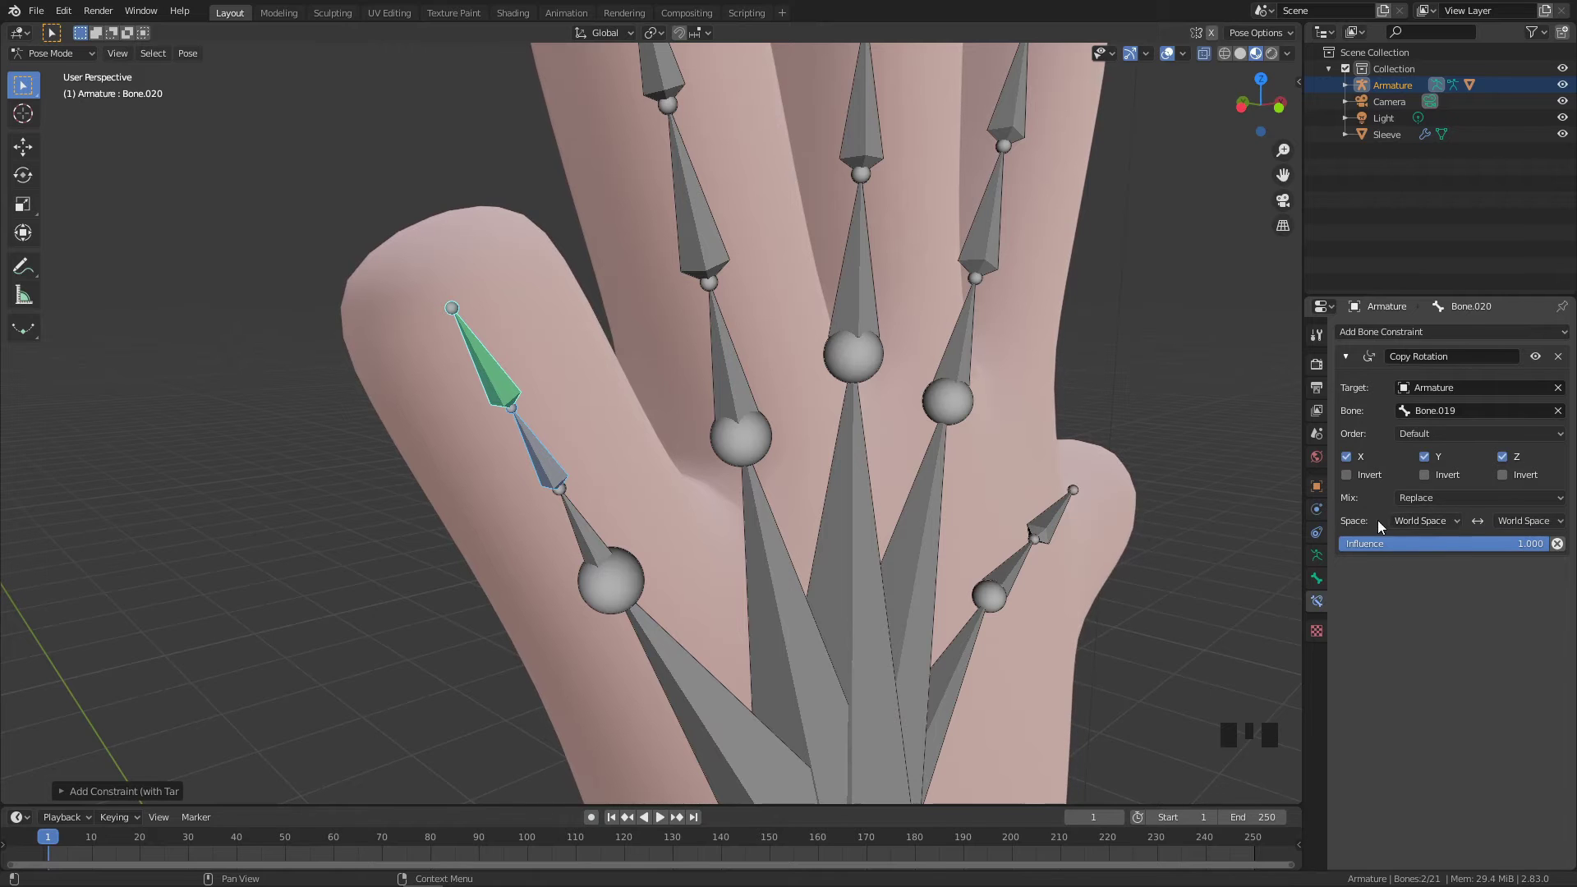
left_click(1424, 521)
left_click(1393, 591)
left_click(1521, 519)
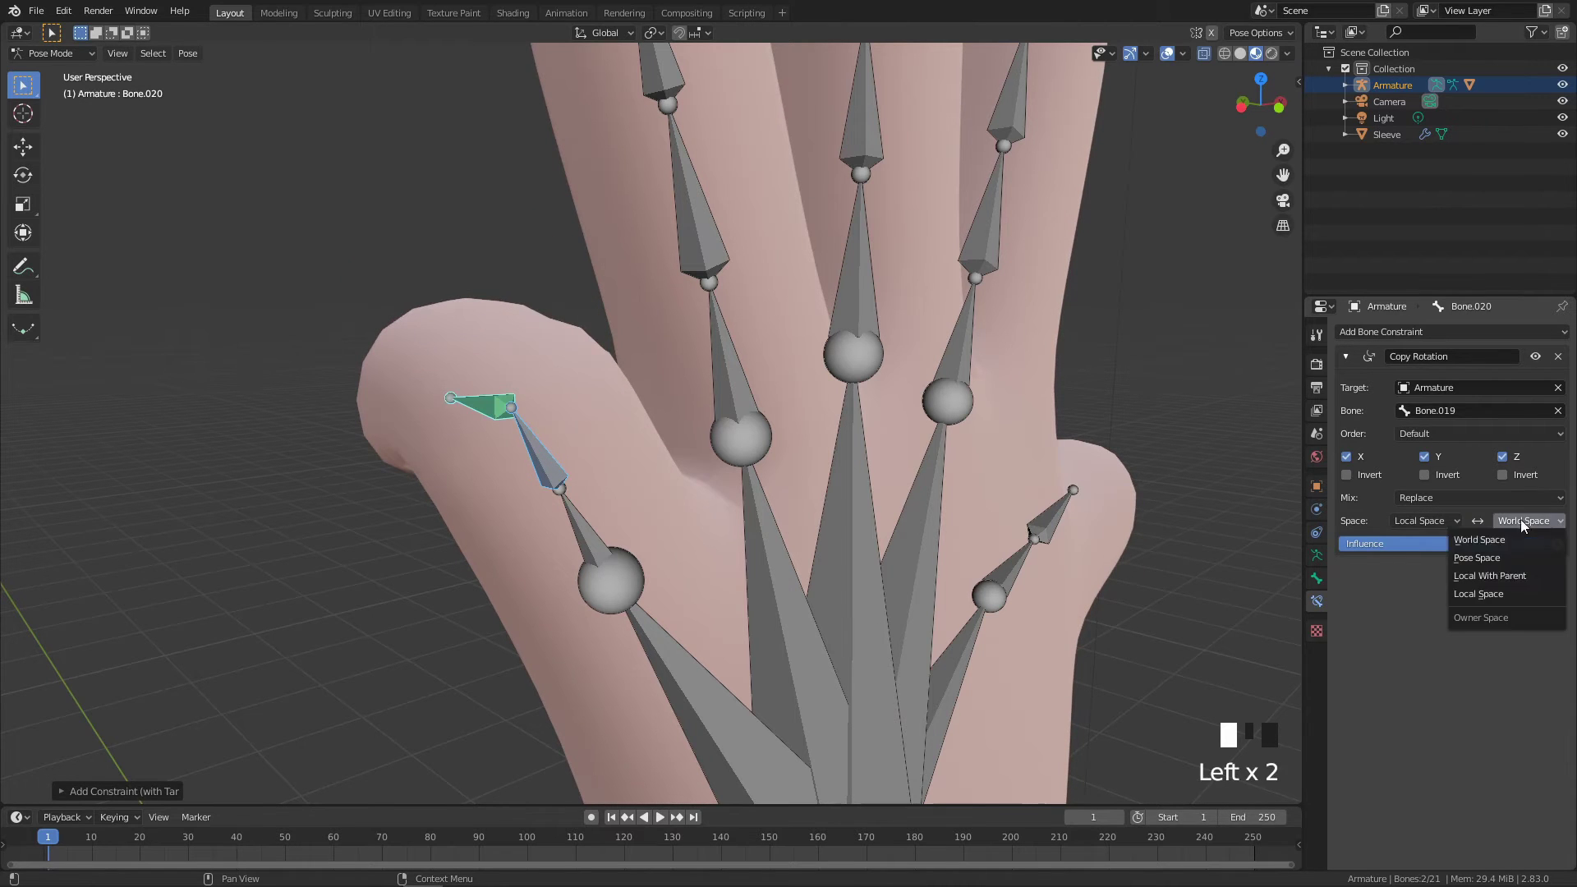
left_click(1467, 592)
middle_click_drag(556, 383, 457, 484)
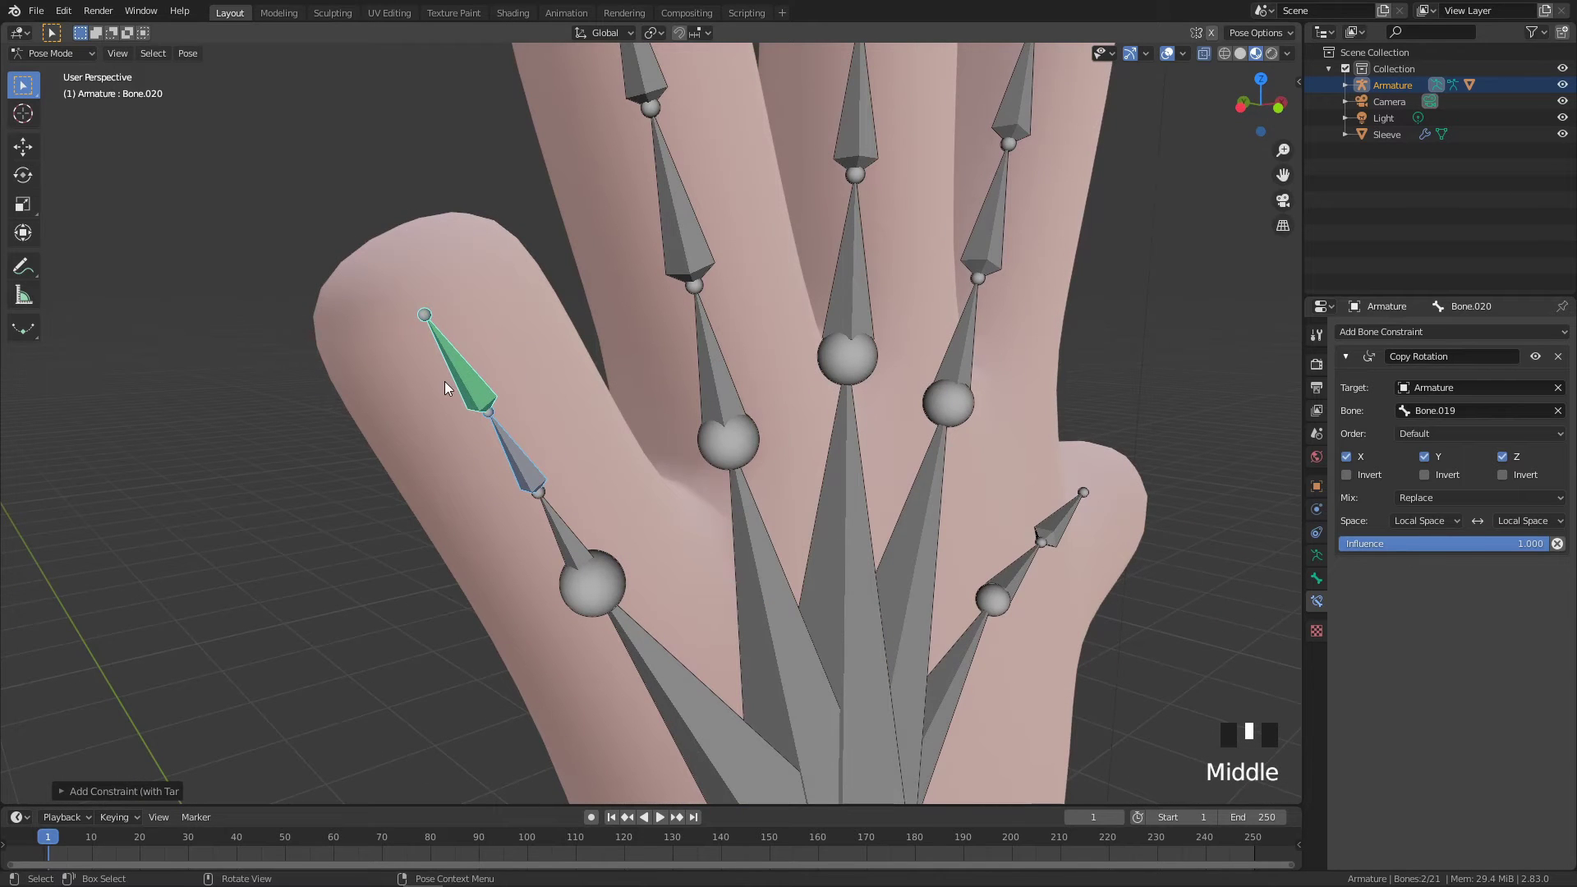
Test-rotate the little finger's middle bone about its local X axis to check the tip follows, and undo the rotation
left_click(465, 213)
middle_click(452, 210)
left_click(512, 454)
middle_click_drag(576, 439, 573, 463)
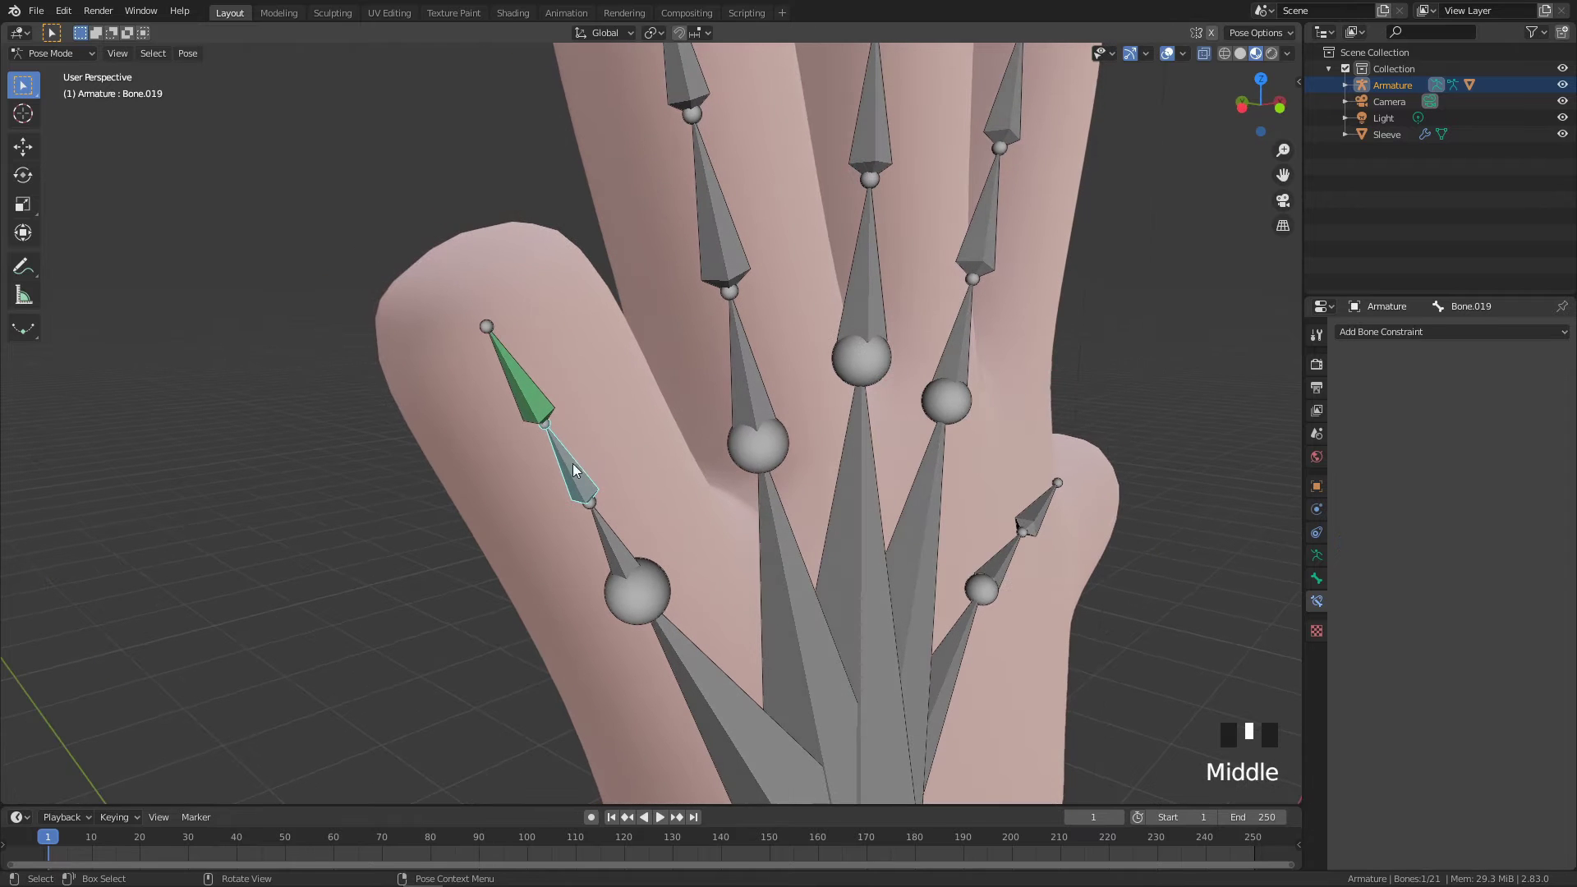
key("r")
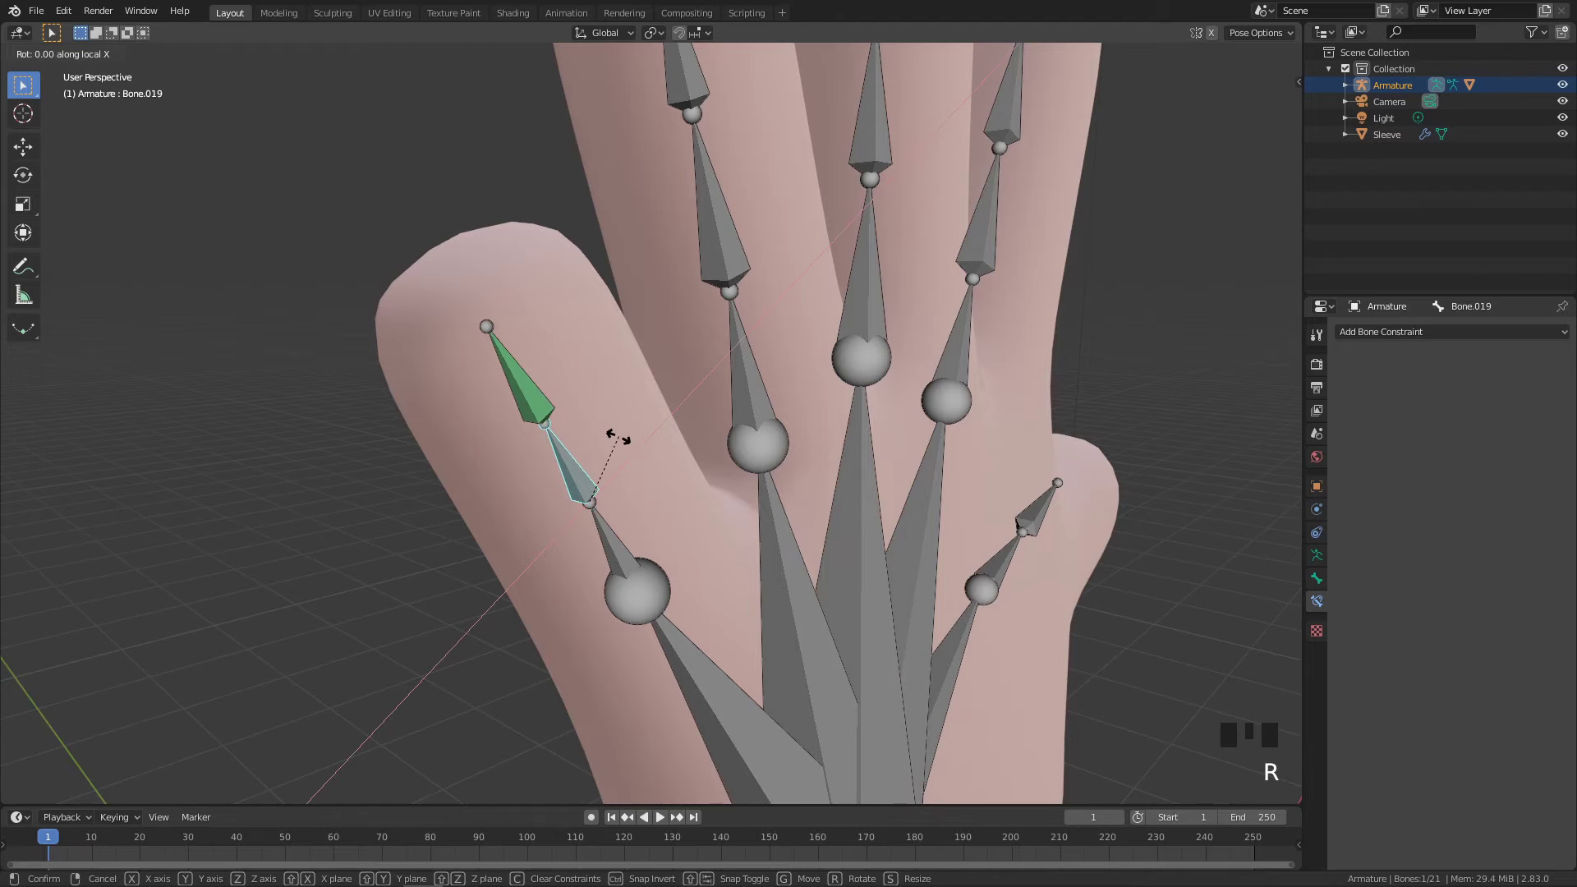
mouse_move(639, 454)
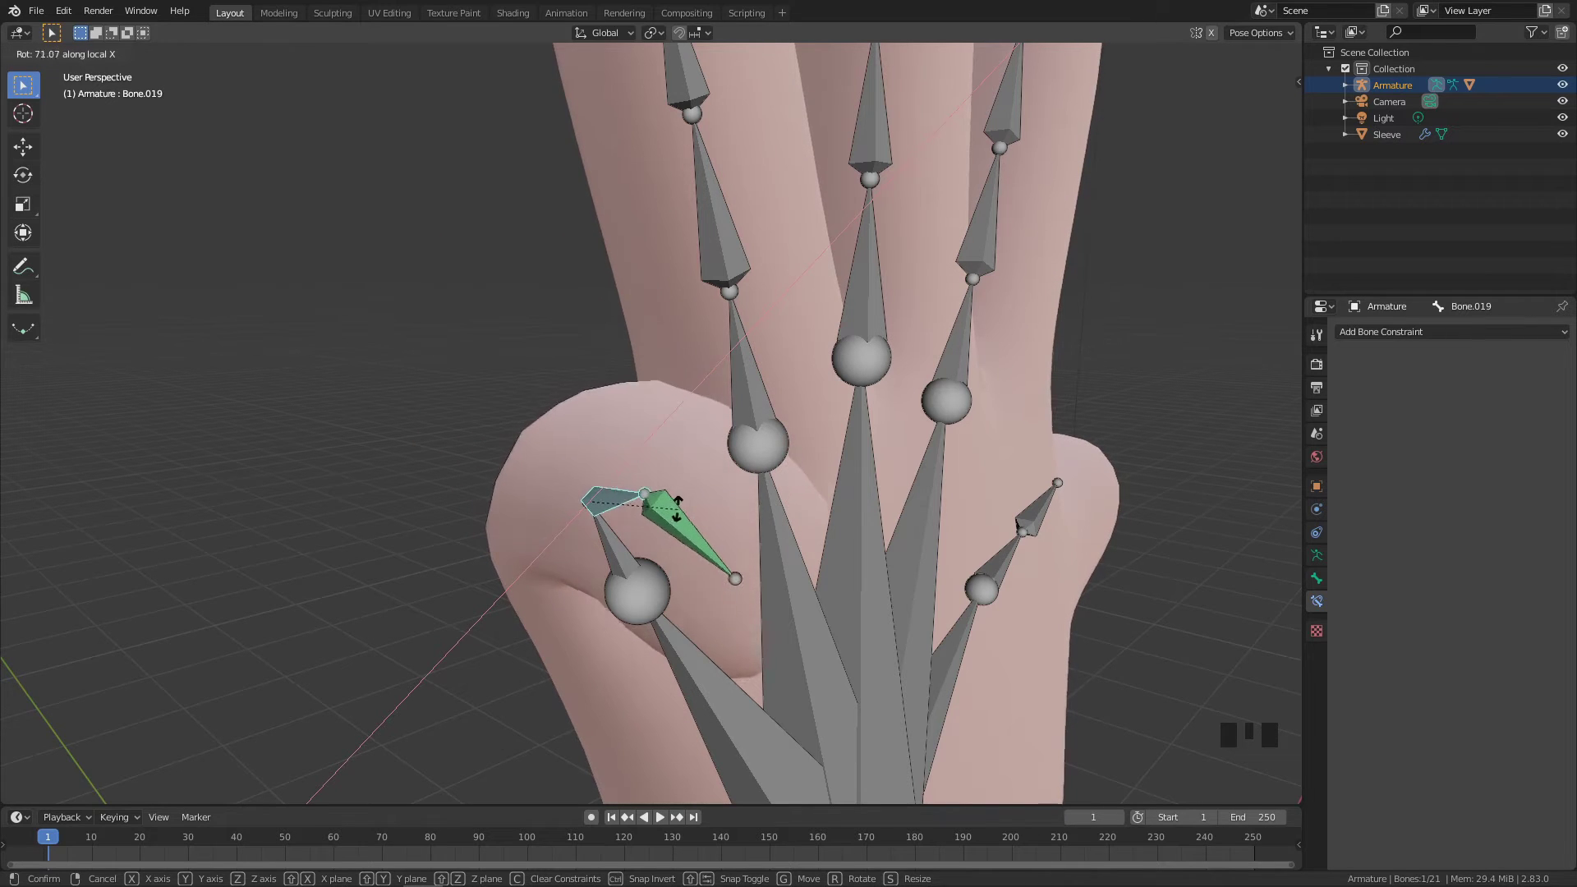
left_click(628, 445)
key("ctrl+z")
middle_click_drag(584, 405, 663, 357, "shift")
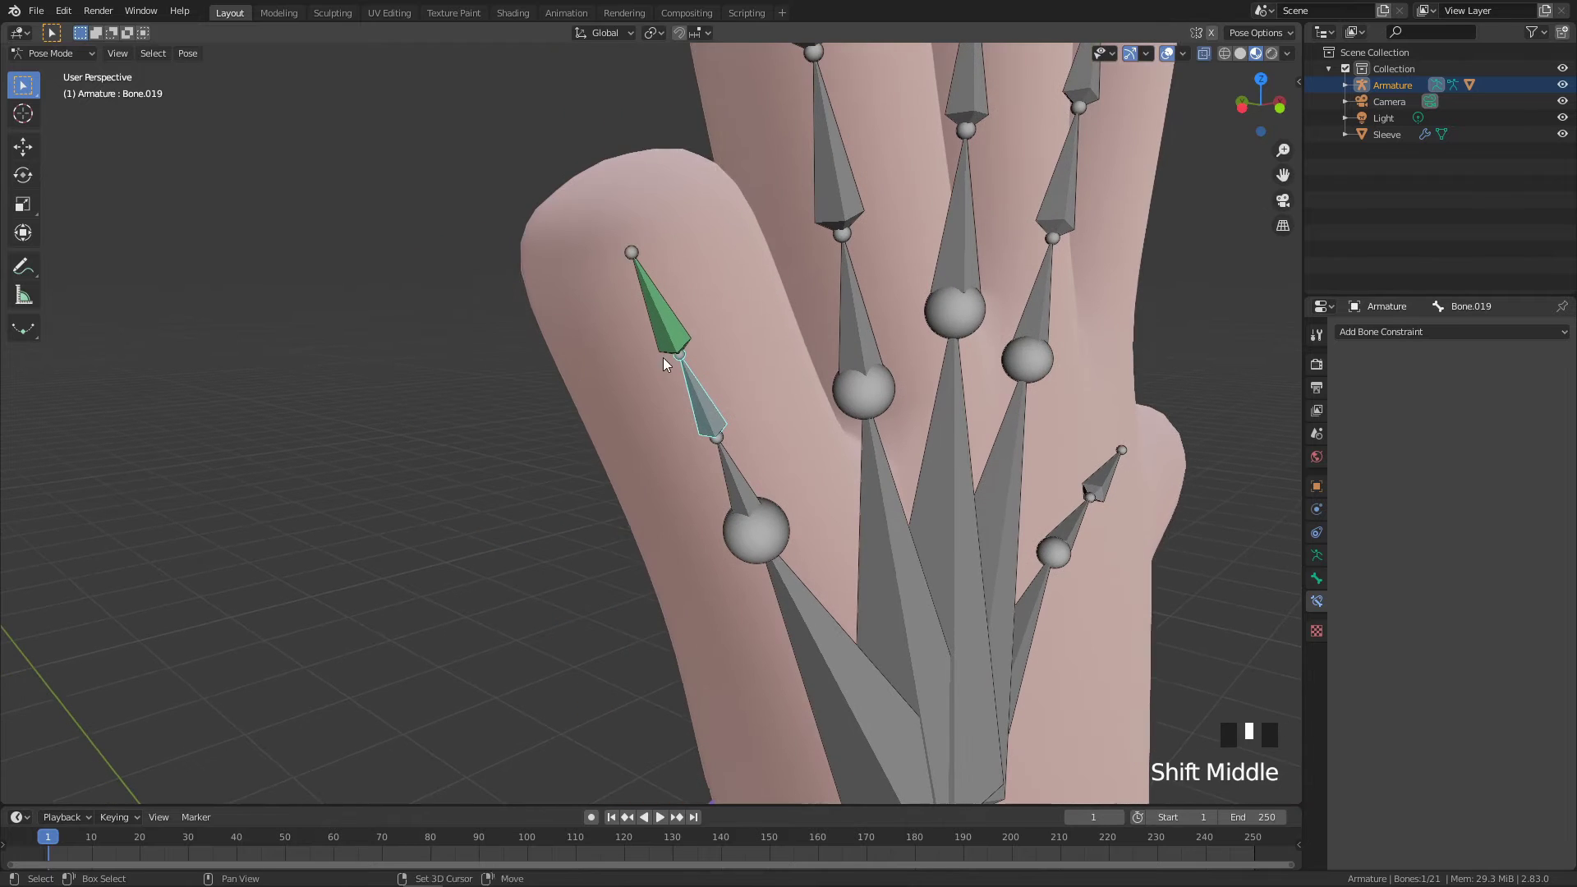
Add a Copy Rotation constraint to the little finger's middle bone, targeting the finger's lowest bone
left_click(737, 476)
middle_click_drag(737, 477, 700, 485)
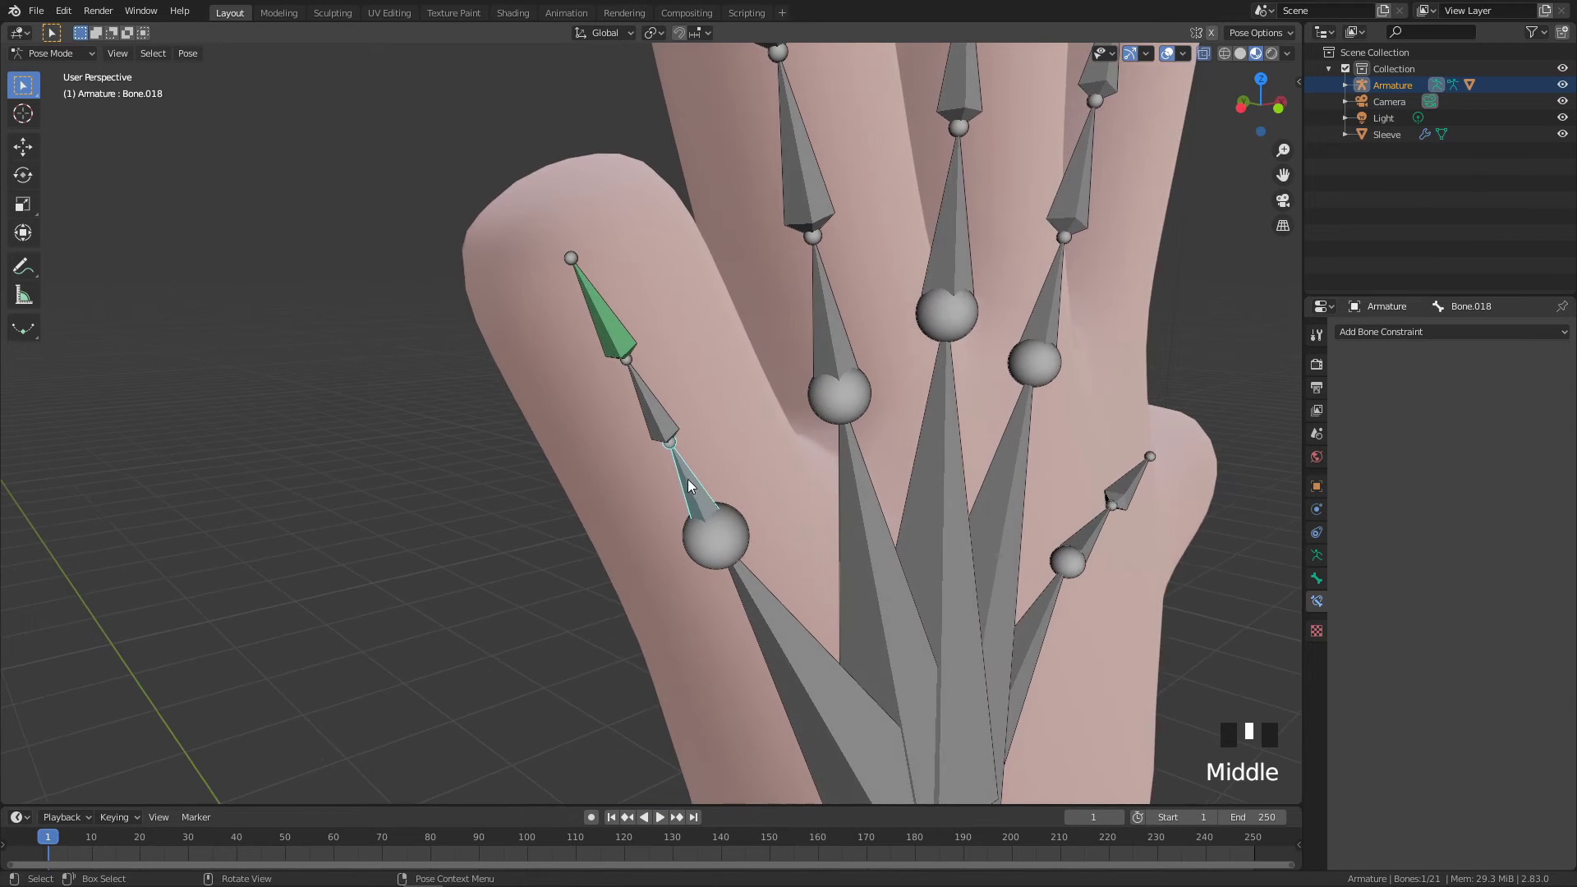
left_click(661, 422, "shift")
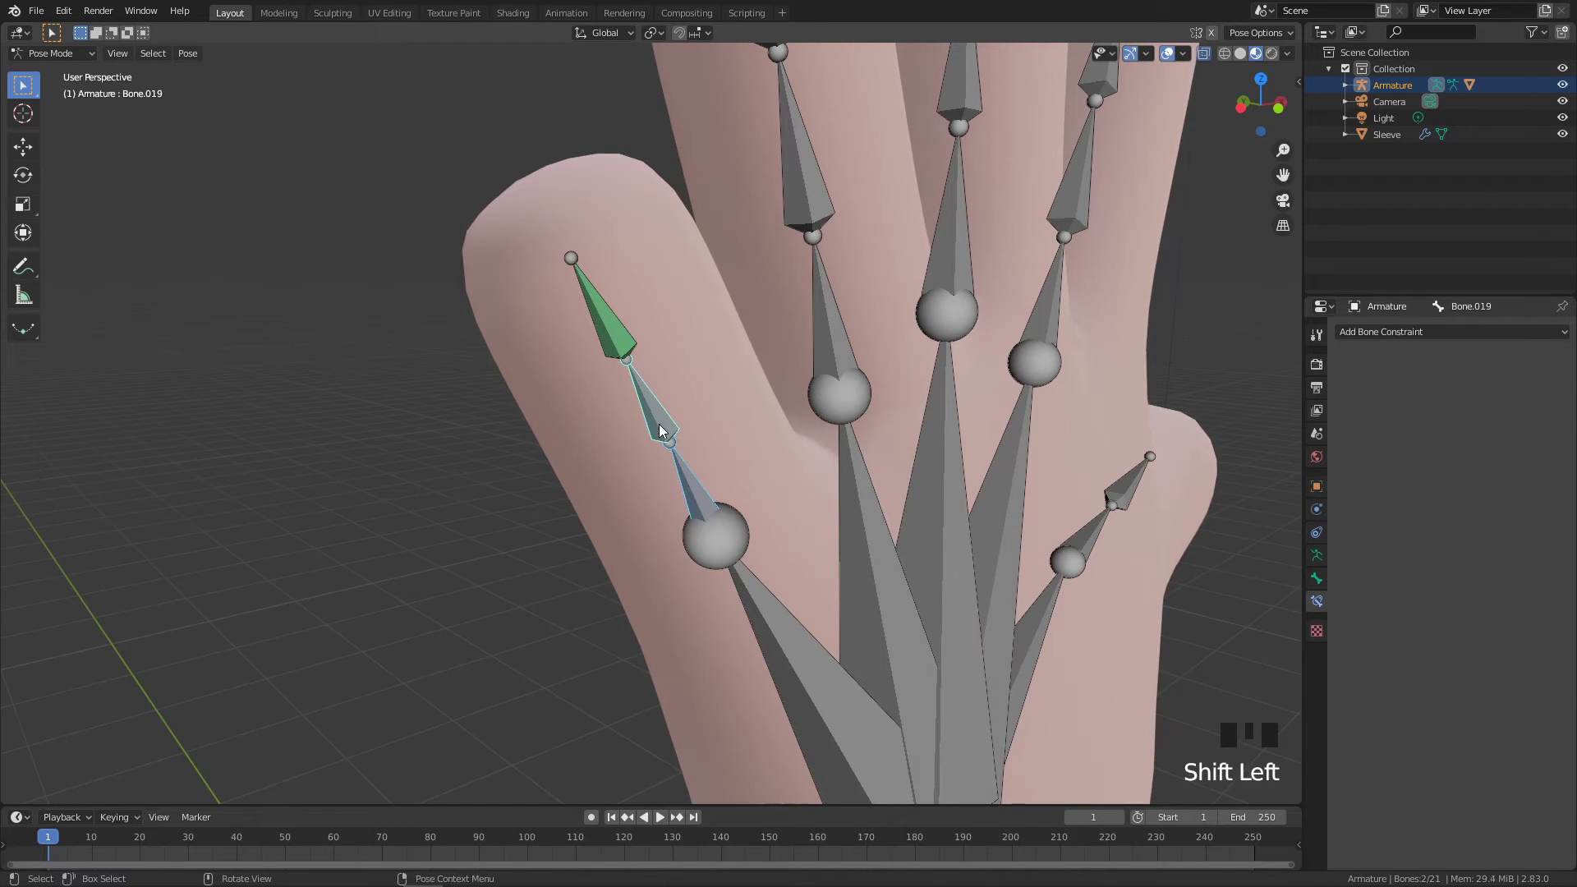
key("ctrl+shift+c")
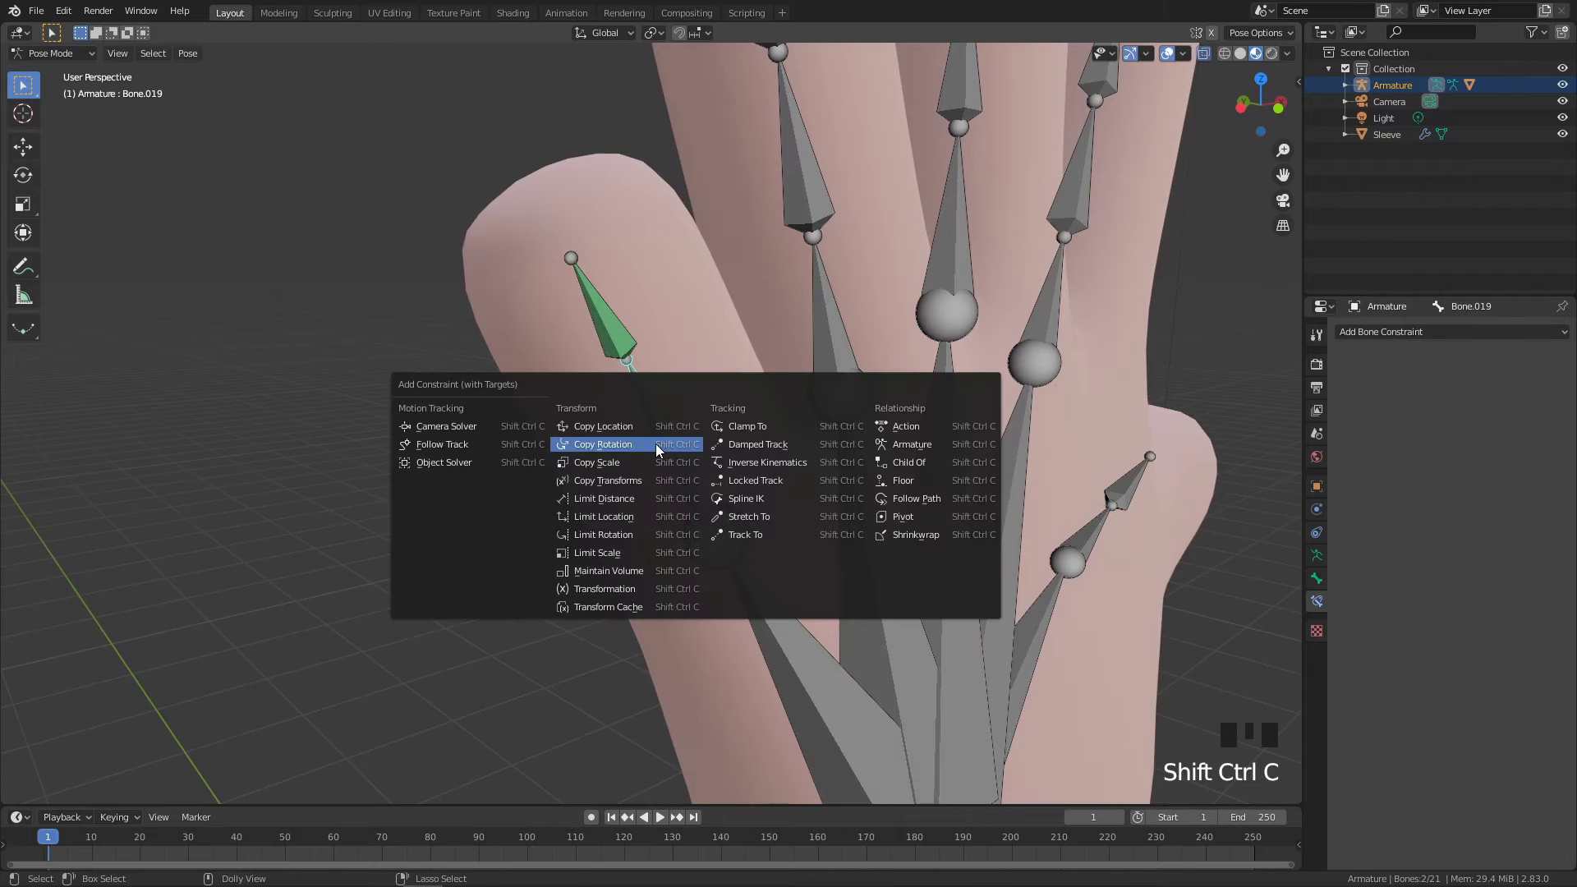
left_click(623, 443)
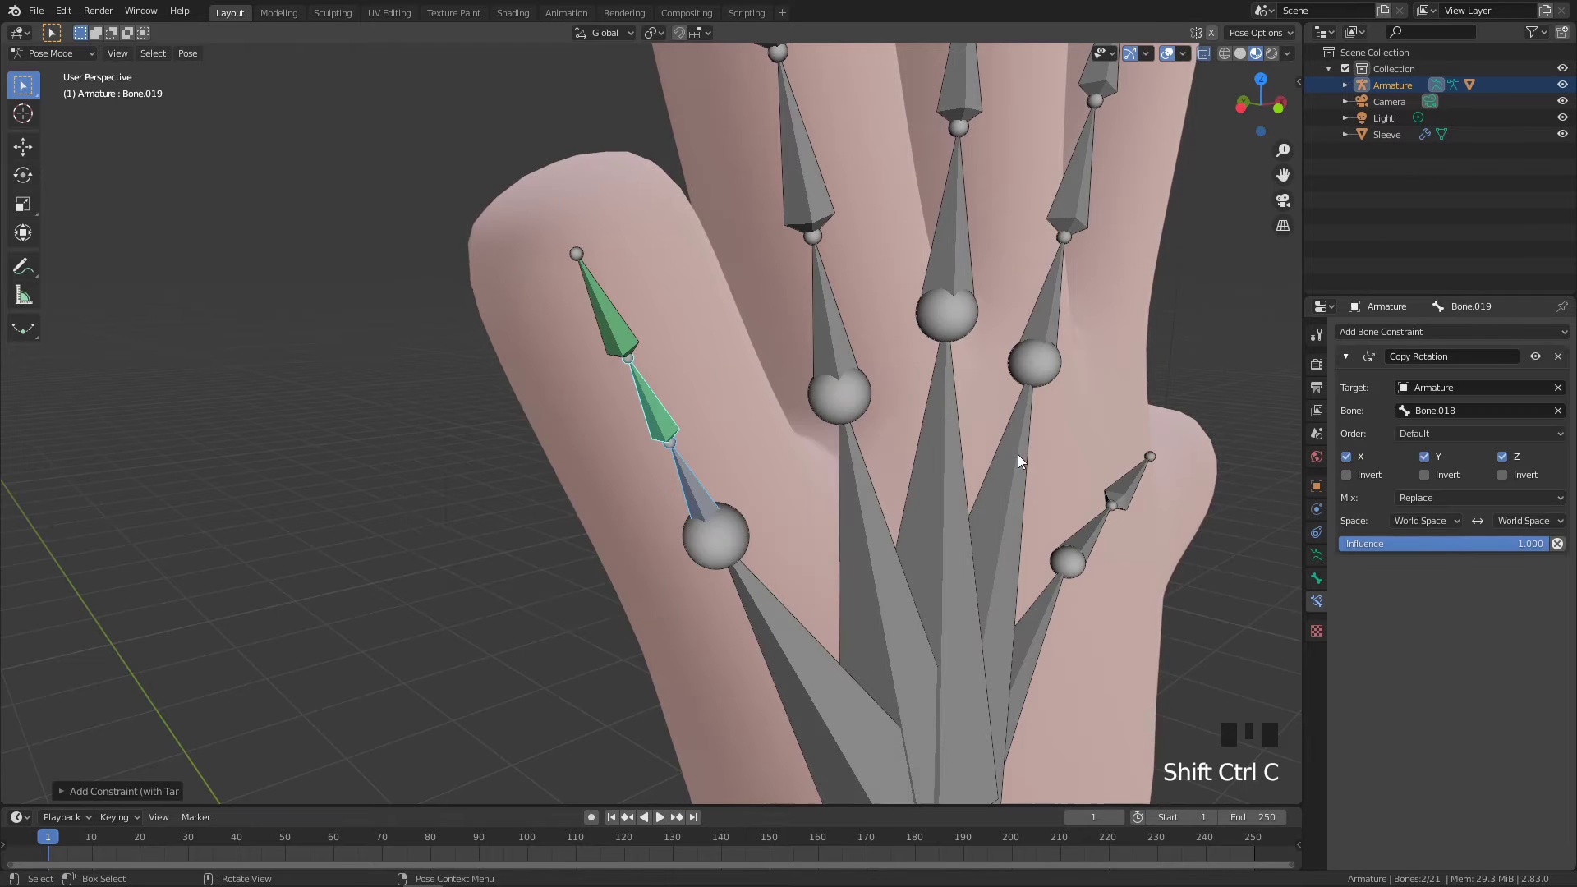
Set both spaces of the little finger's middle-bone Copy Rotation constraint to Local Space
left_click(1435, 520)
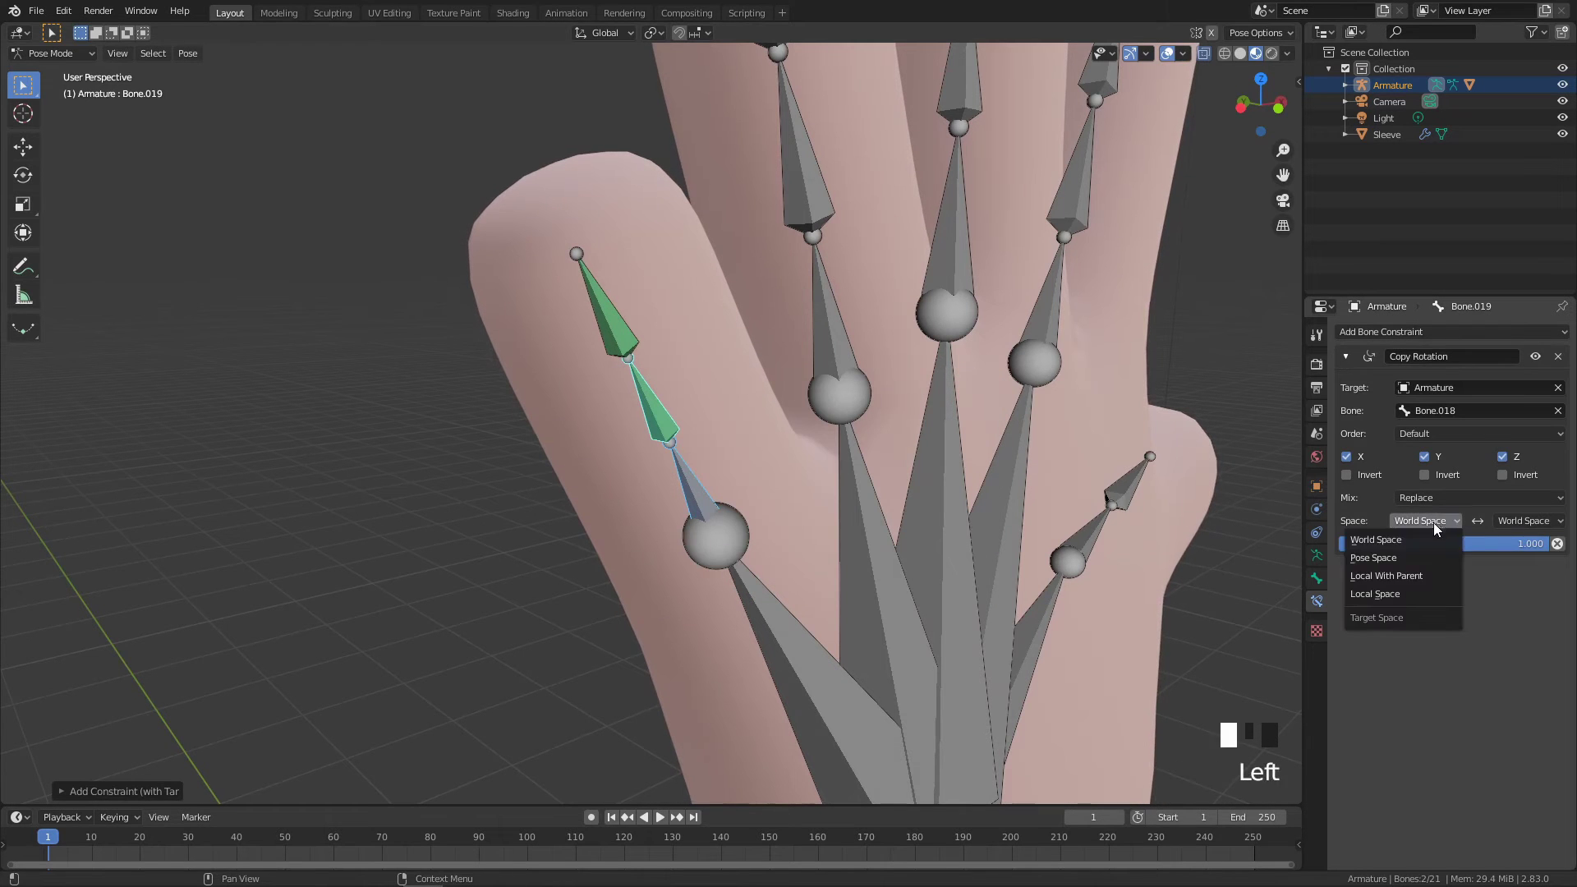
left_click(1384, 594)
left_click(1509, 522)
left_click(1490, 596)
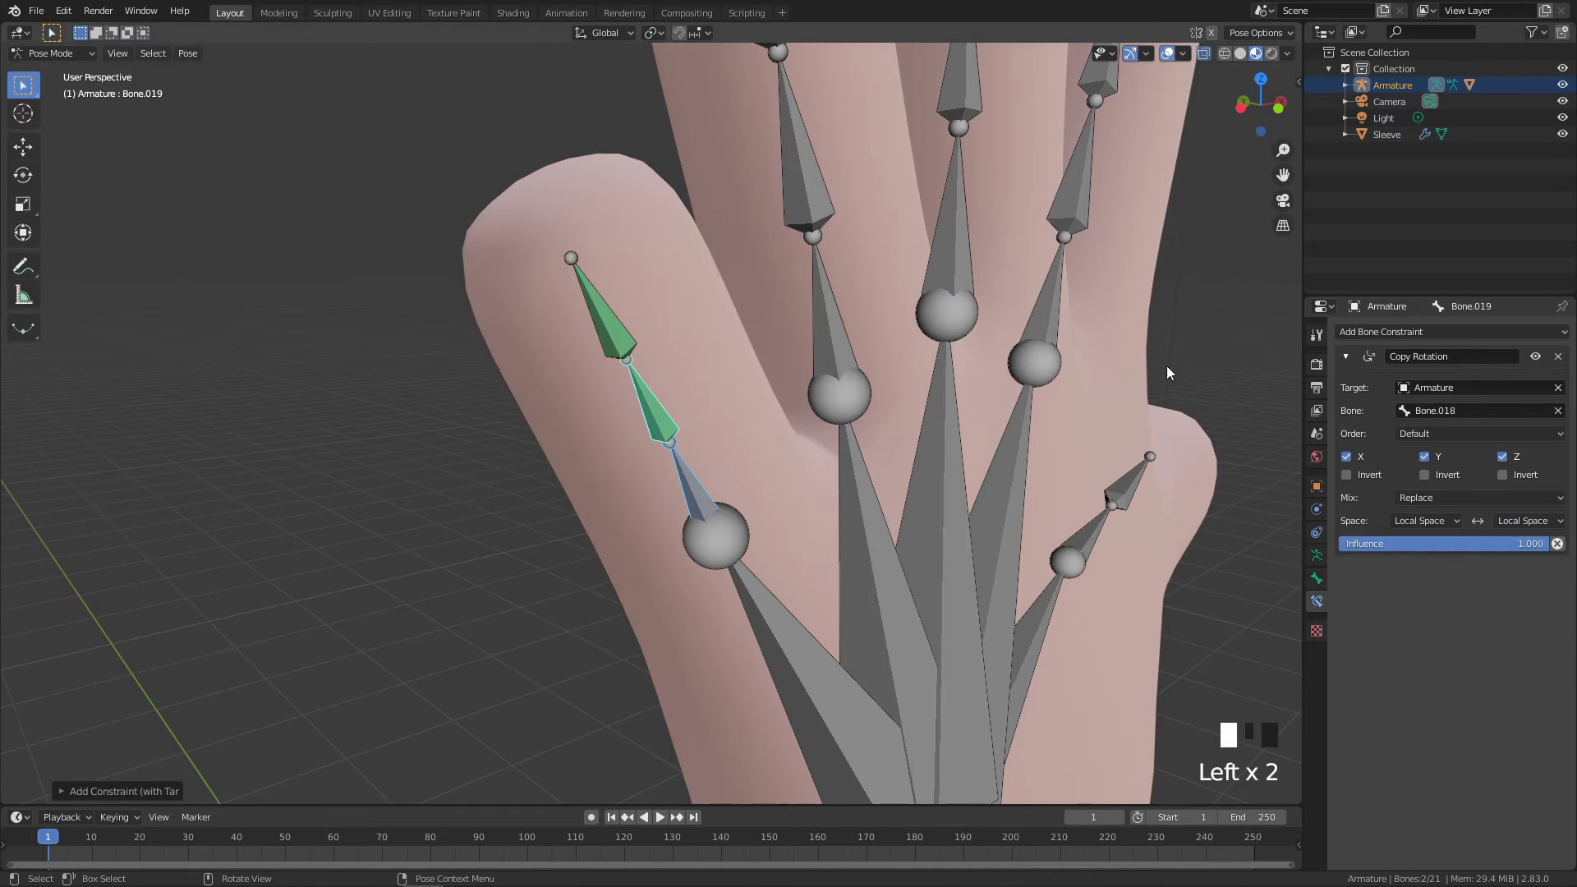
Test-rotate the little finger's lowest bone about its X axis to check that the finger curls, and undo the rotations
left_click(682, 475)
key("r")
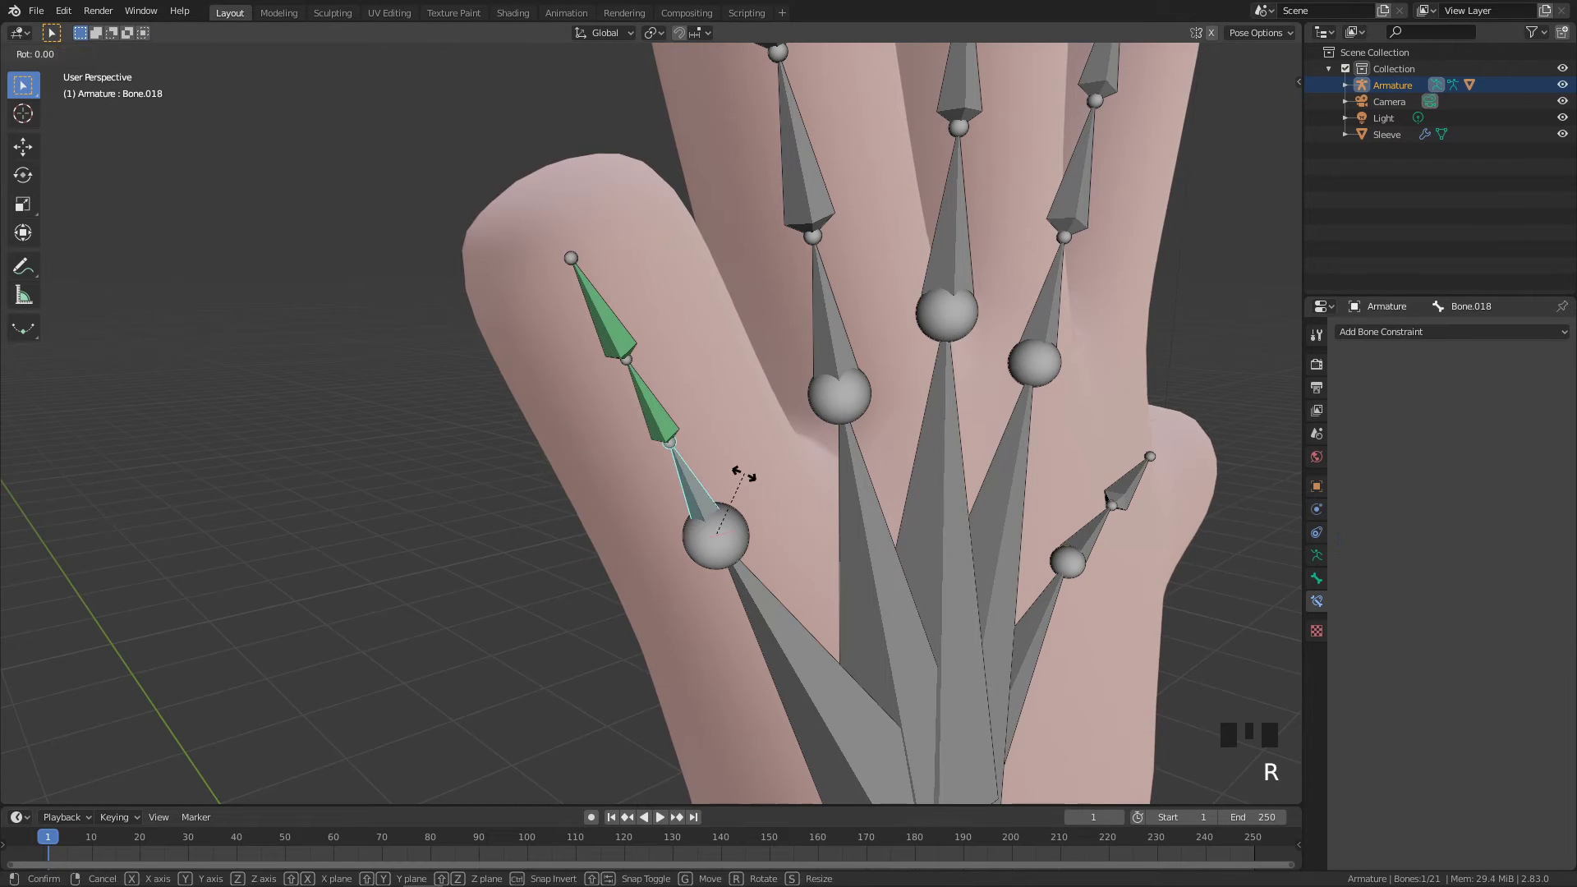
key("x")
key("x")
left_click(780, 486)
middle_click_drag(780, 487, 985, 445, "shift")
key("r")
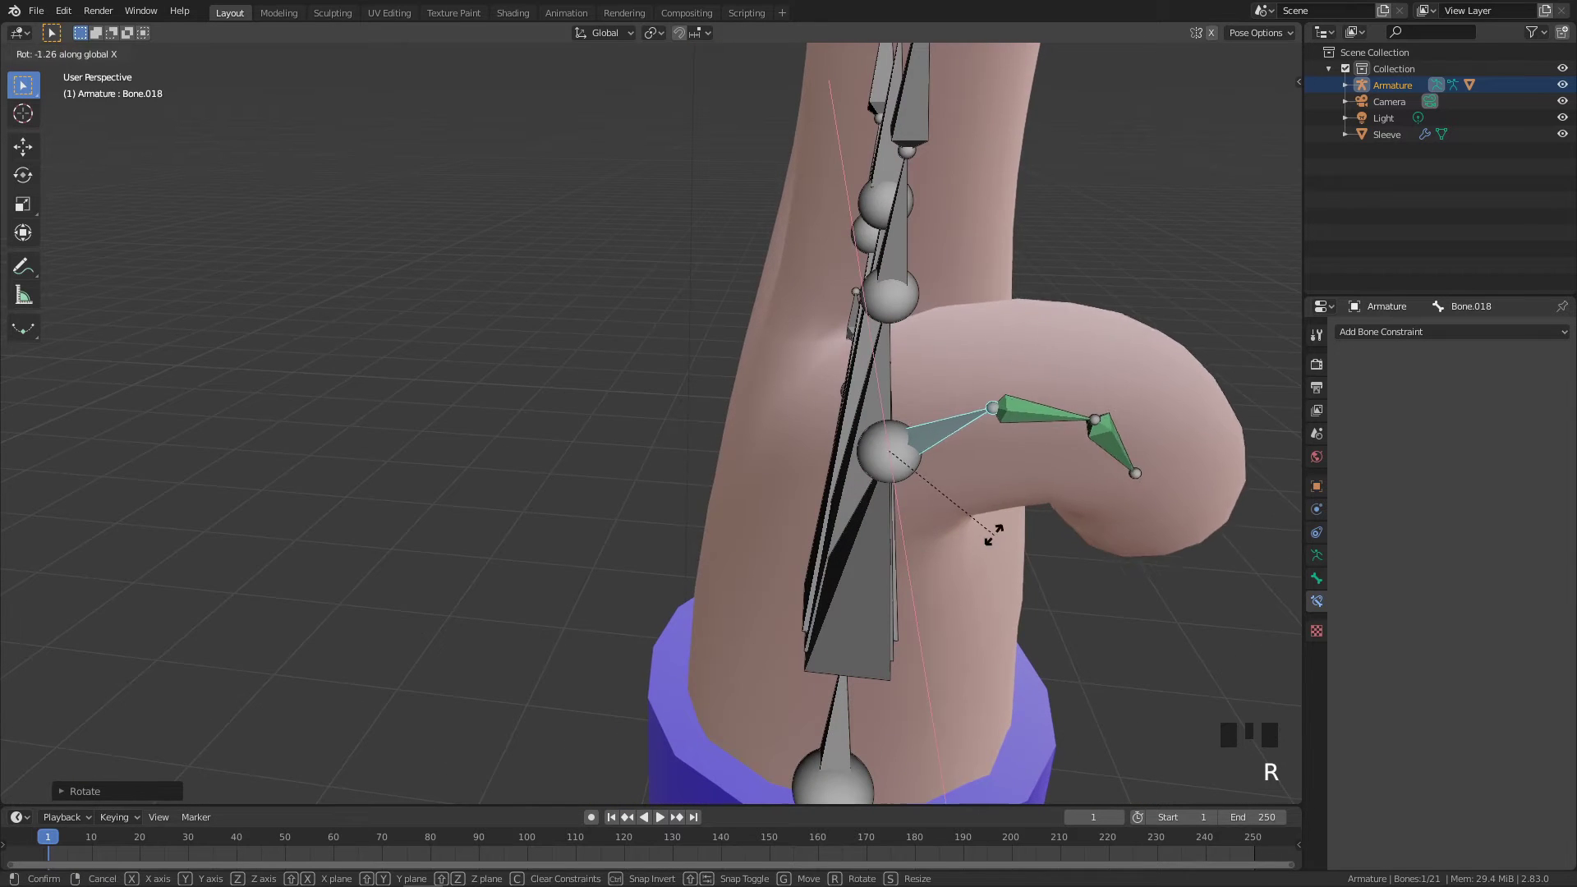
key("x")
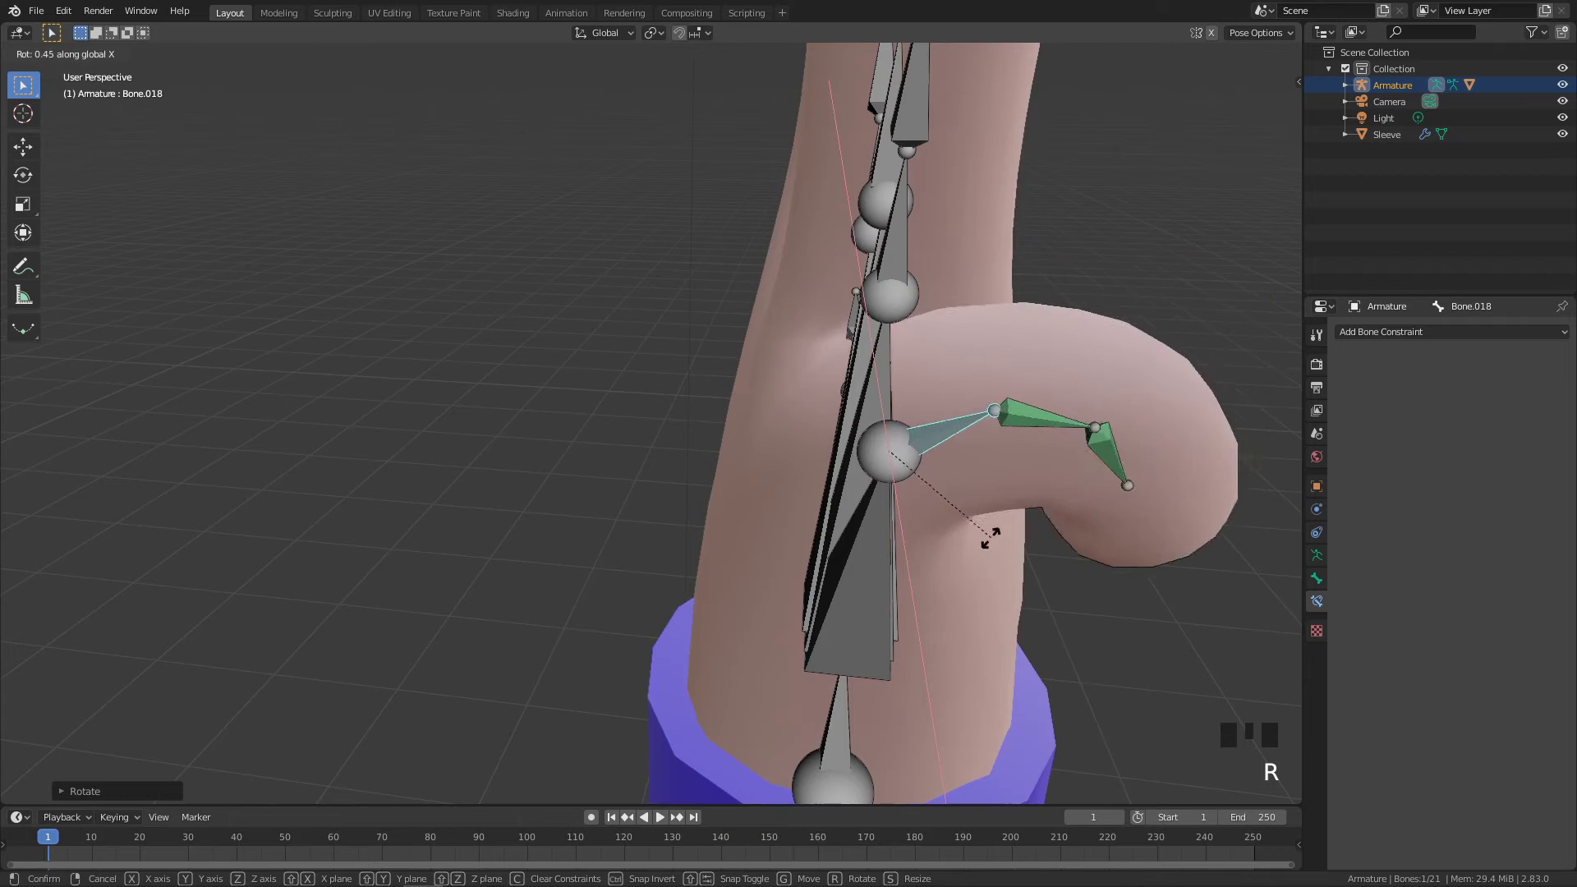
left_click(1035, 558)
key("ctrl+z")
key("ctrl+z")
key("ctrl+z")
middle_click_drag(1086, 539, 824, 453)
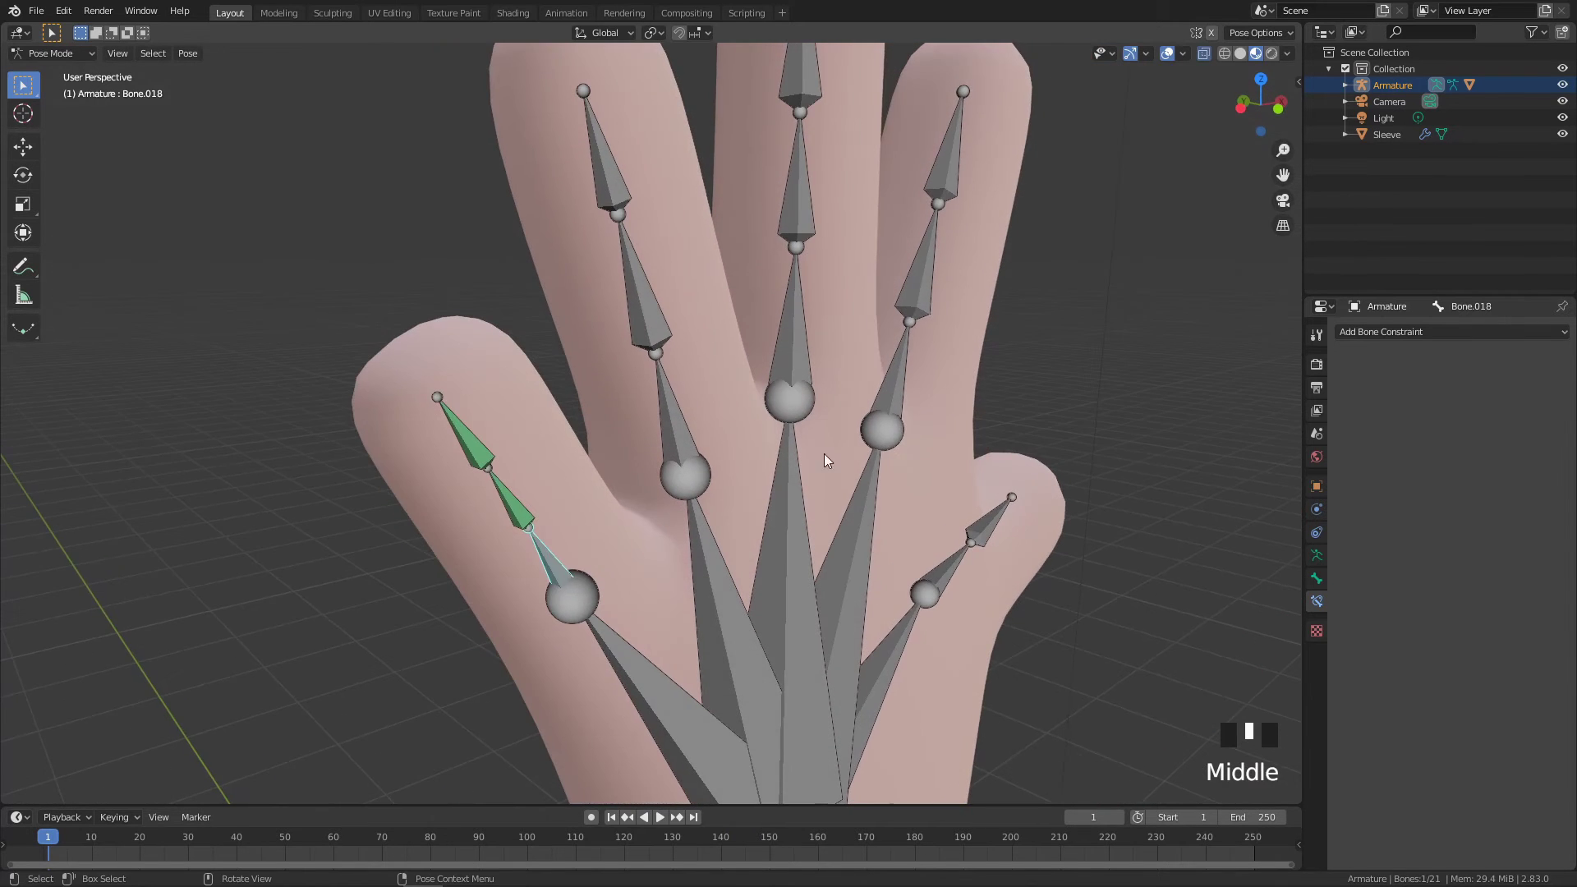
Add a Copy Rotation constraint to the ring finger's tip bone, targeting the middle bone below it
middle_click_drag(869, 356, 971, 566)
middle_click_drag(844, 446, 712, 406)
left_click(727, 293)
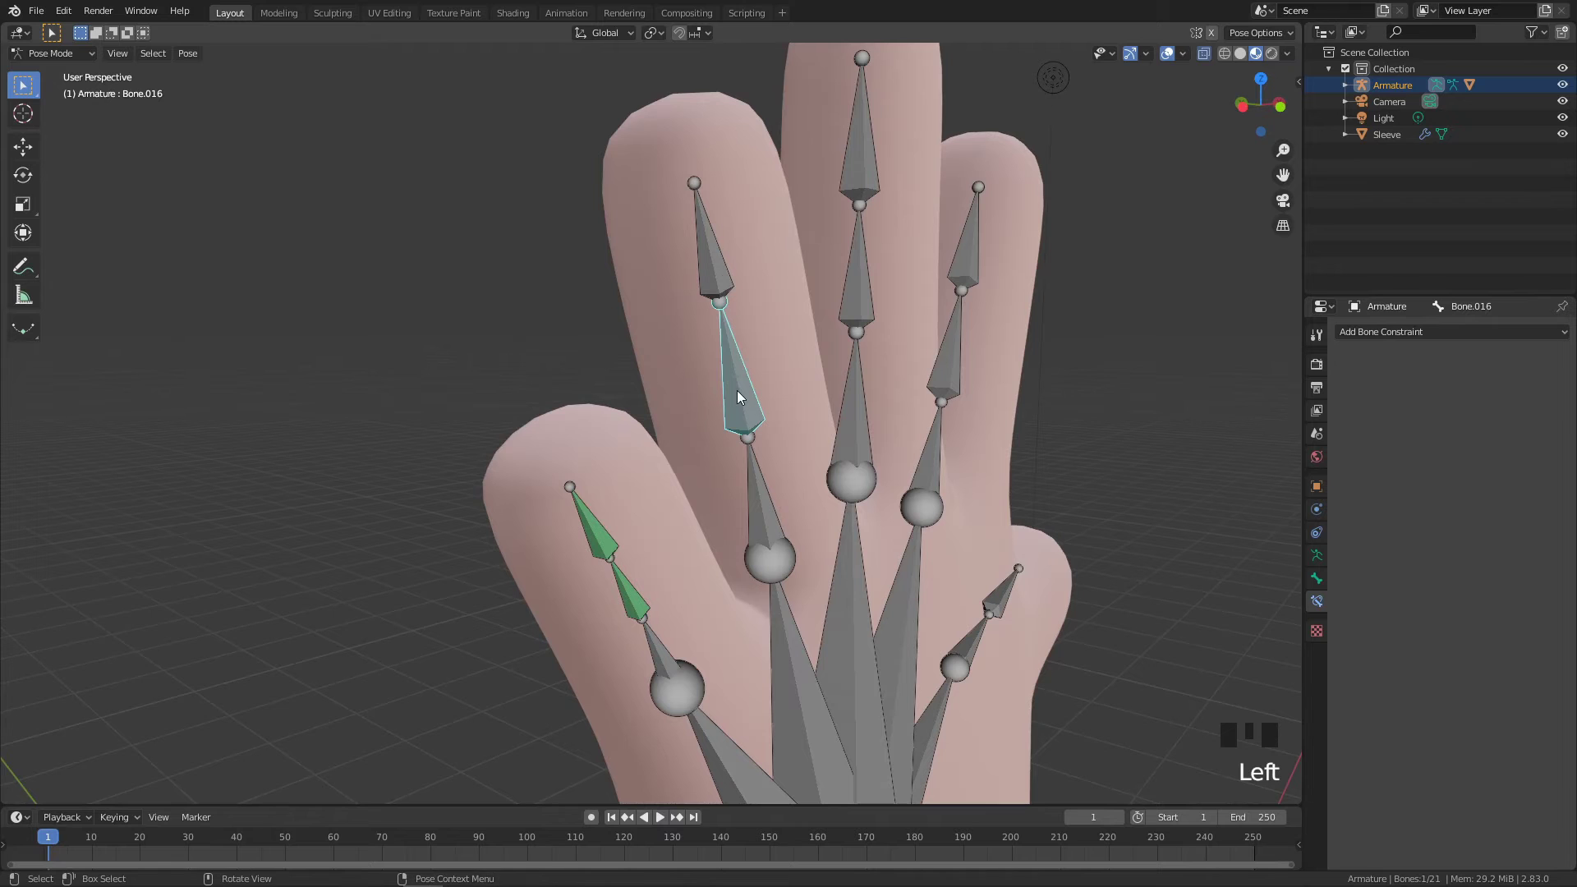
left_click(708, 255, "shift")
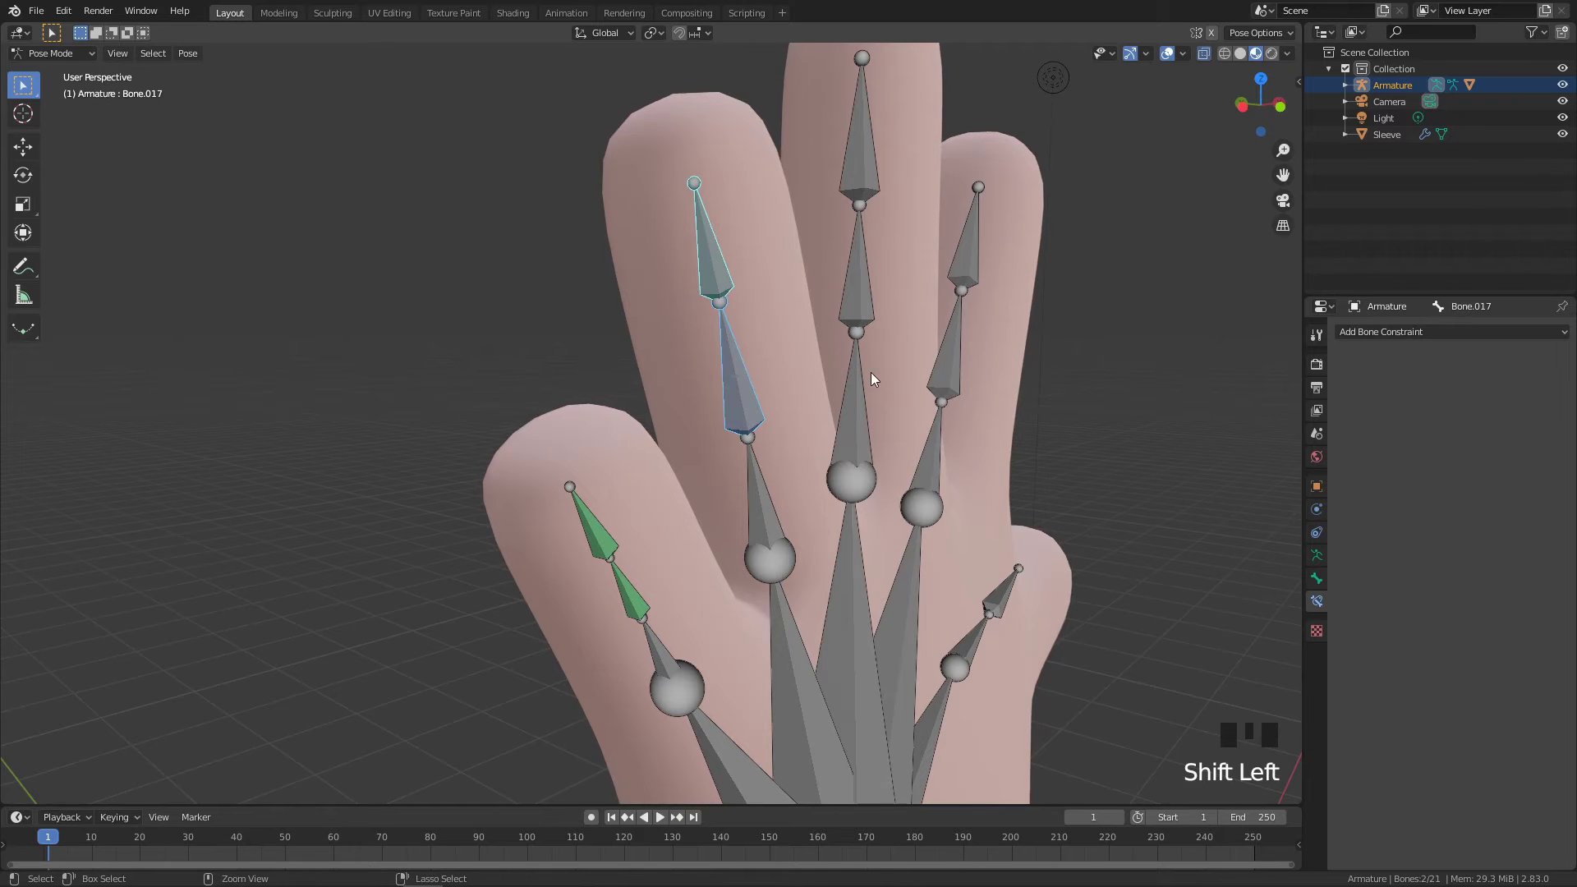
key("ctrl+shift+c")
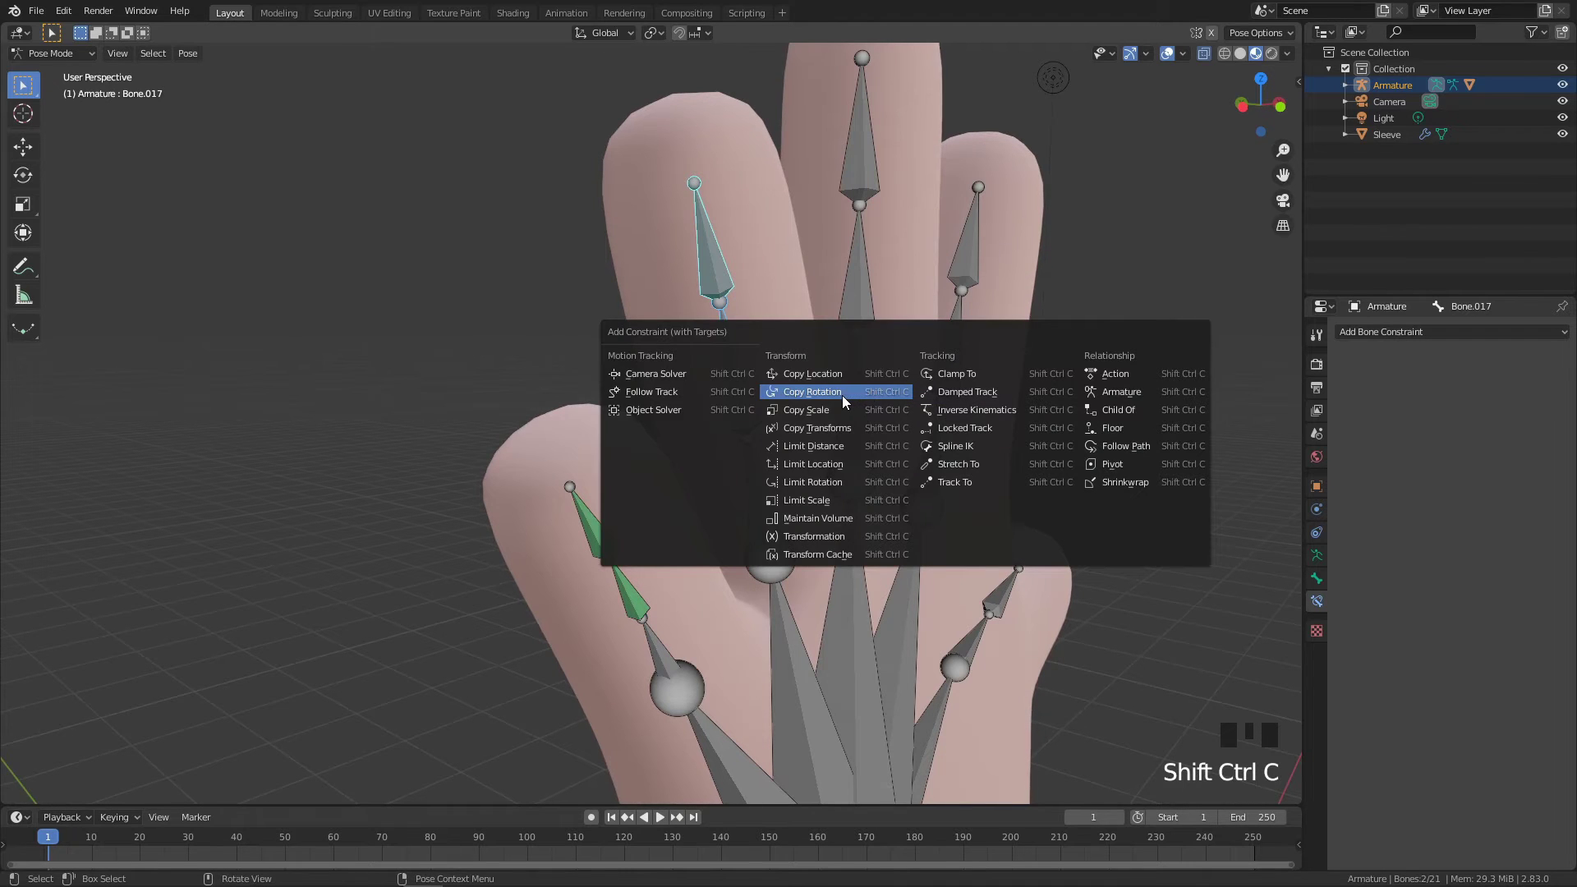
left_click(841, 396)
Set both spaces of the ring finger's tip-bone Copy Rotation constraint to Local Space and deselect the bones
left_click(1426, 520)
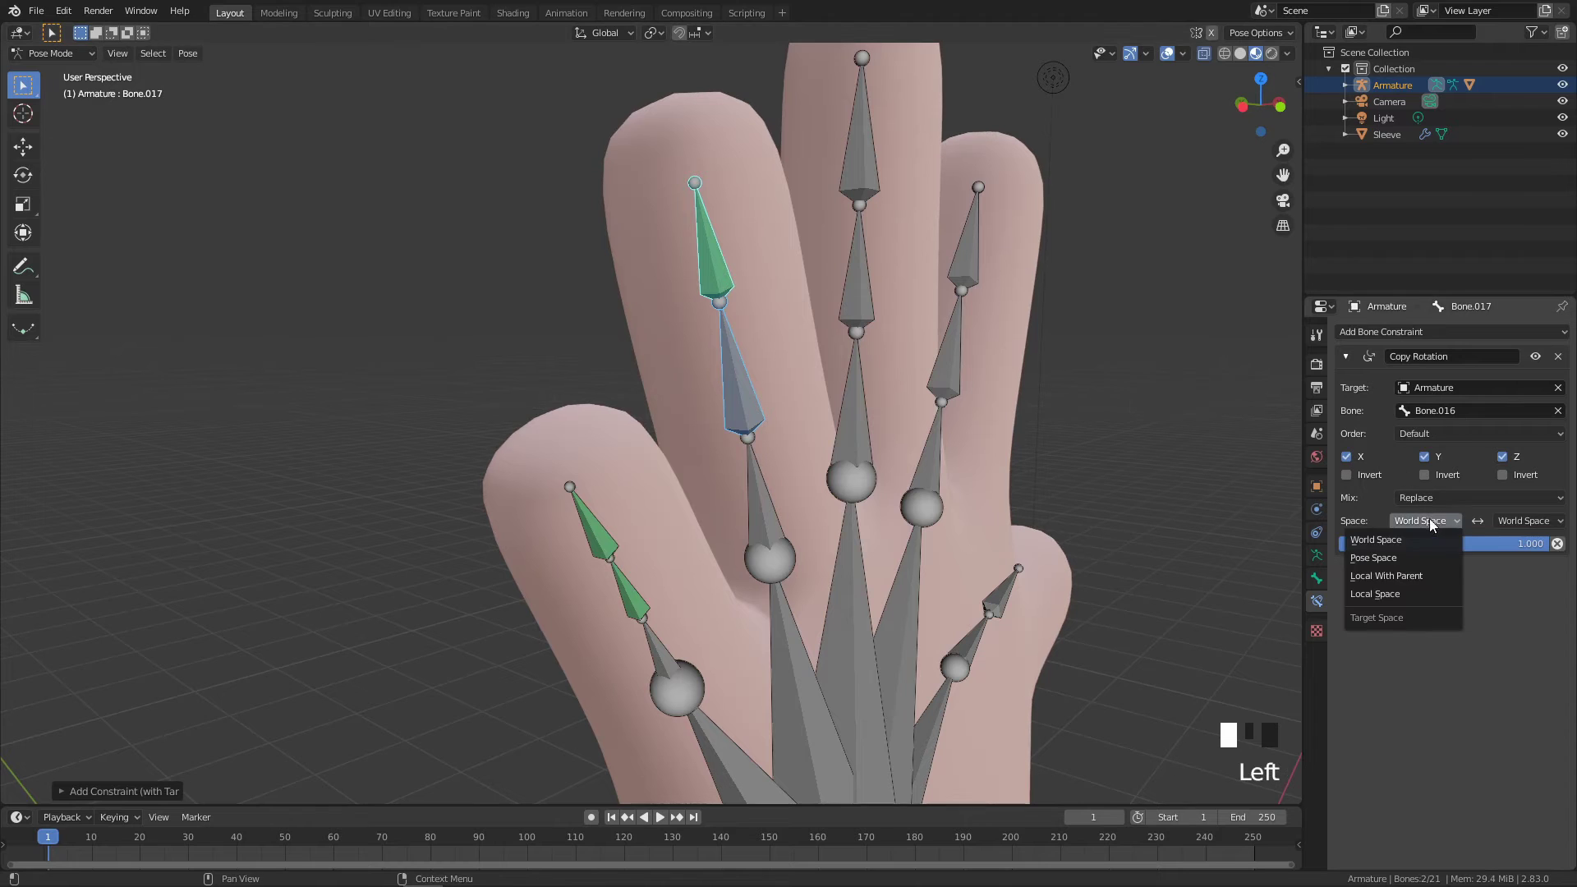
left_click(1388, 594)
left_click(1526, 521)
left_click(1488, 594)
left_click(1012, 476)
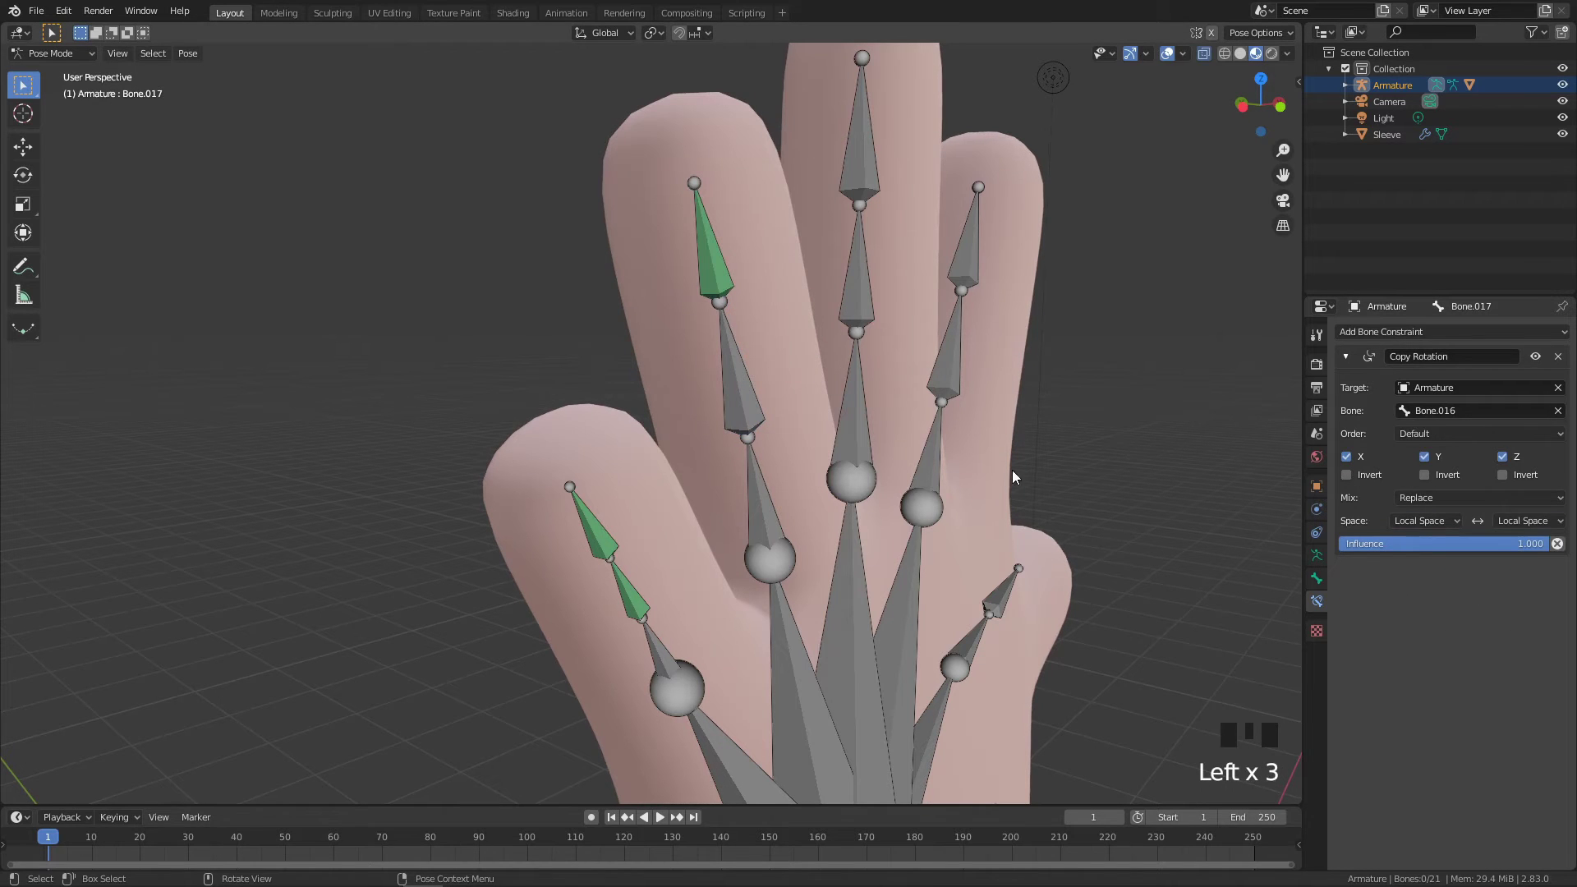
Add a Copy Rotation constraint to the ring finger's middle bone, targeting the finger's lowest bone
left_click(757, 500)
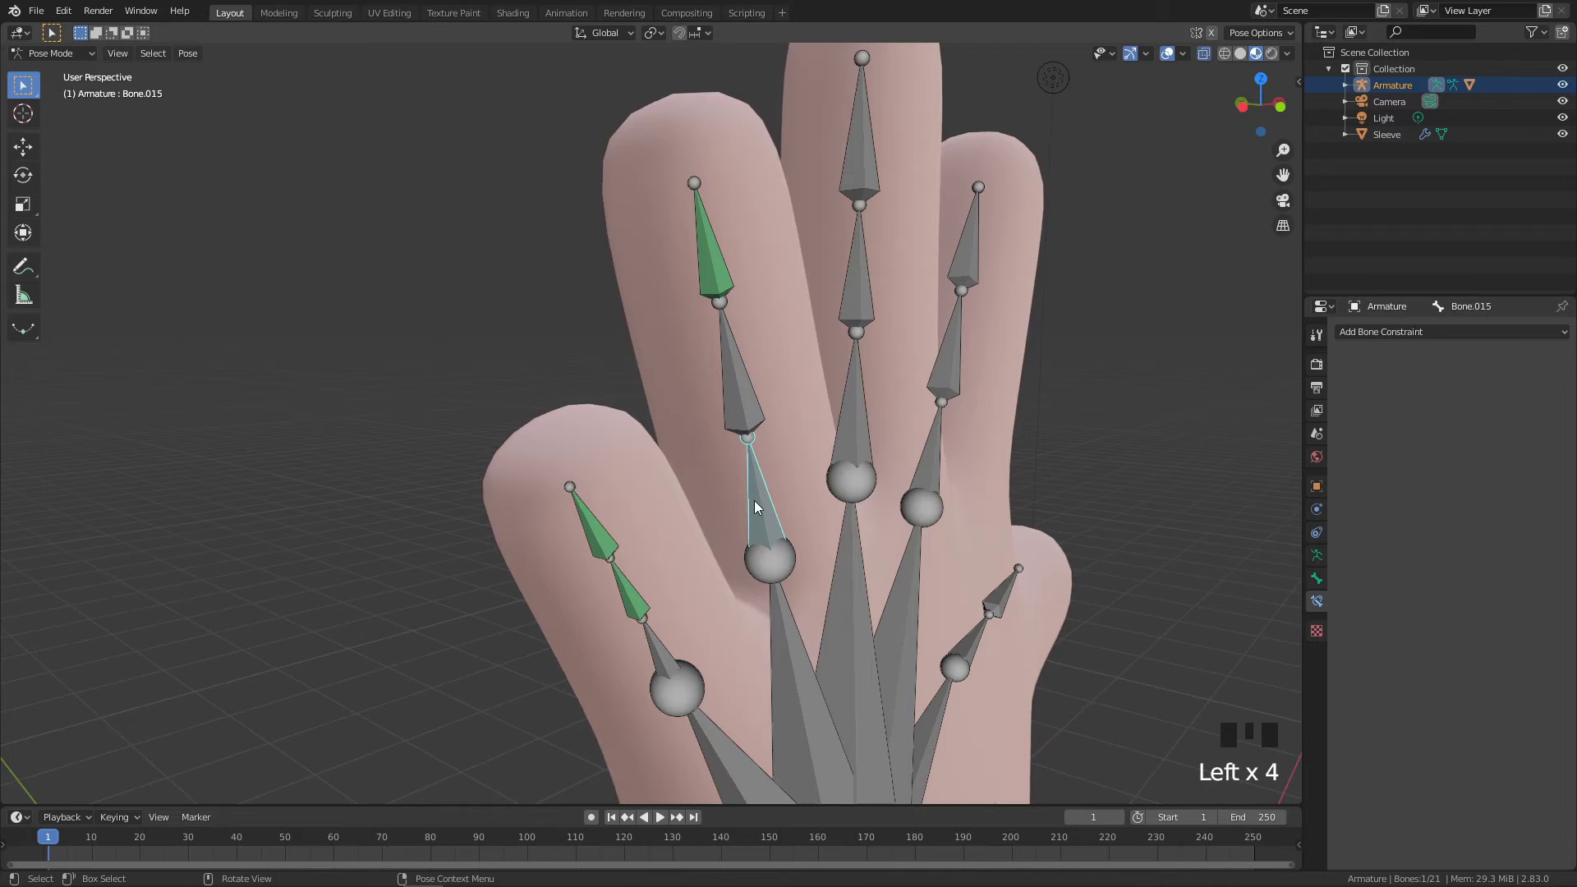
left_click(732, 372, "shift")
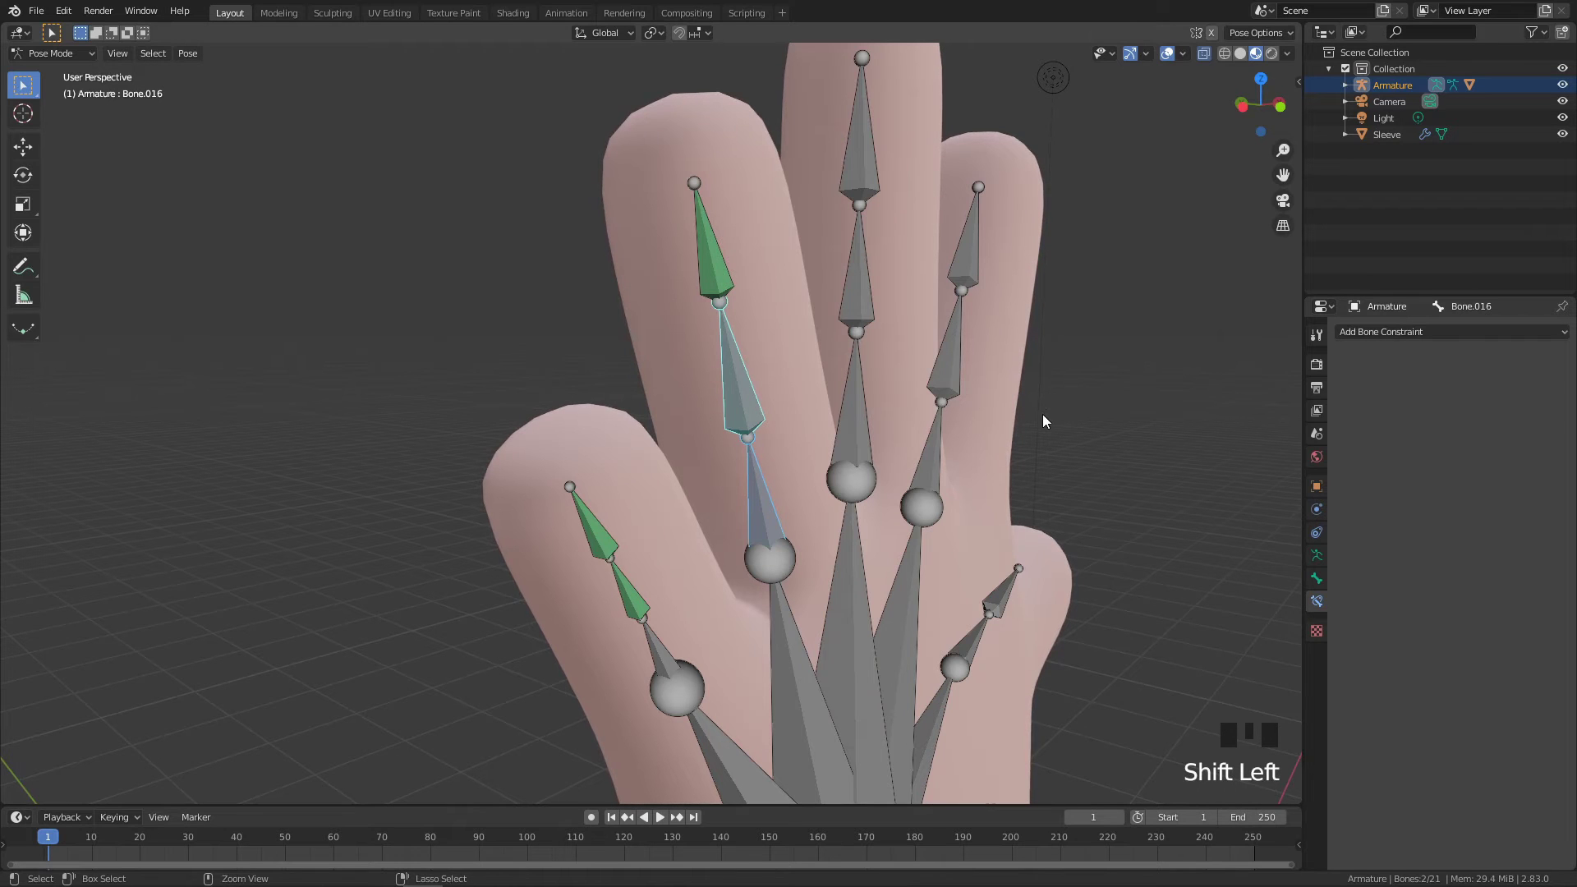
key("shift+ctrl+c")
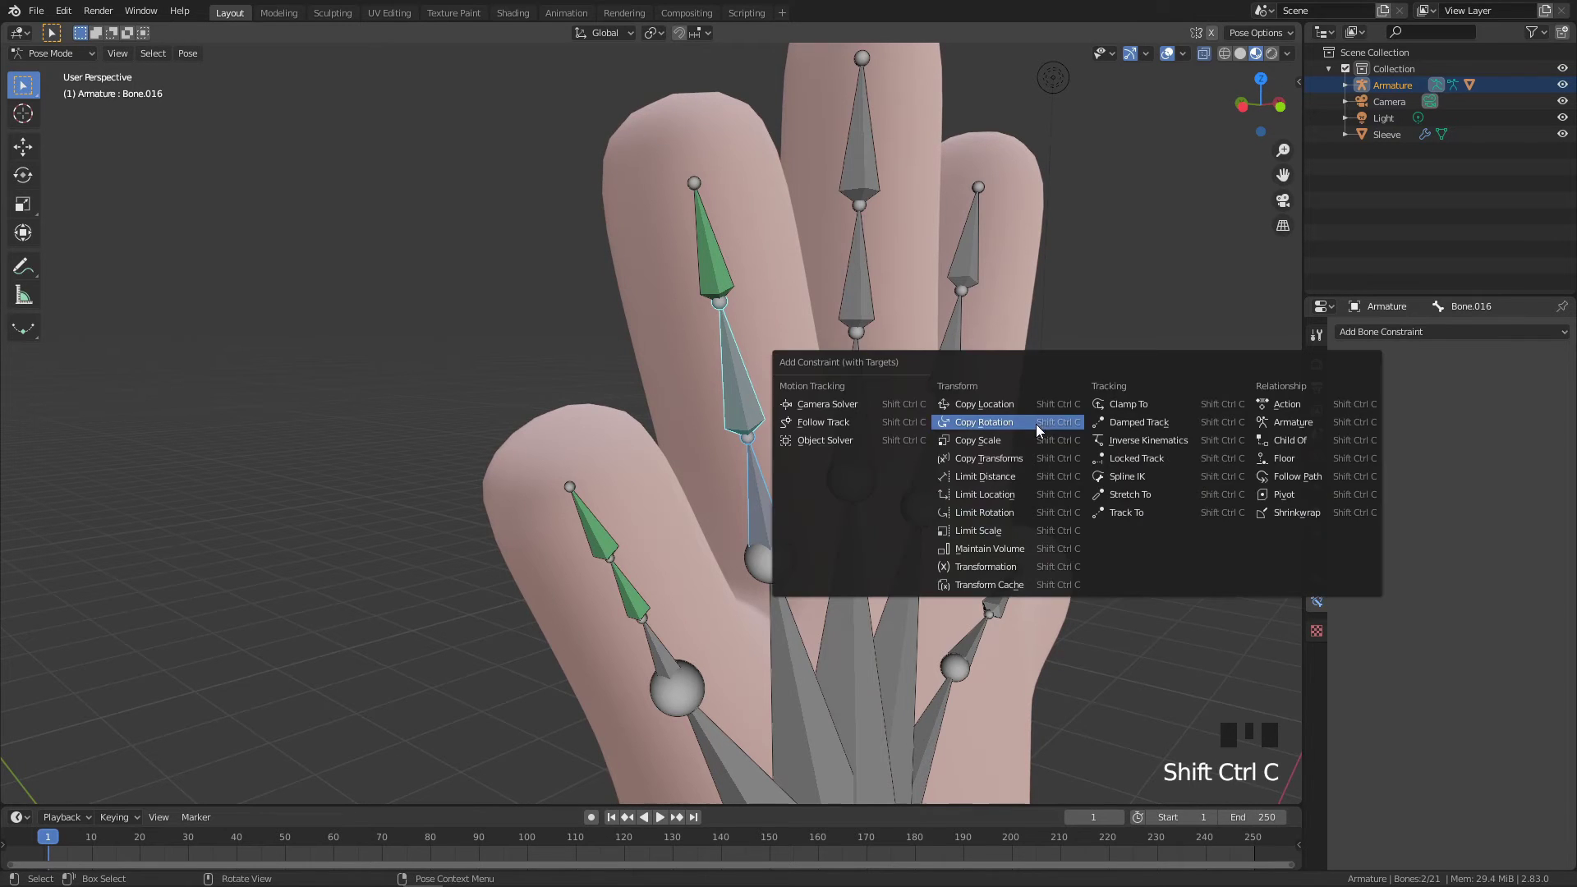
left_click(992, 419)
Set both spaces of the ring finger's middle-bone Copy Rotation constraint to Local Space
left_click(1415, 520)
left_click_drag(1396, 593, 1398, 593)
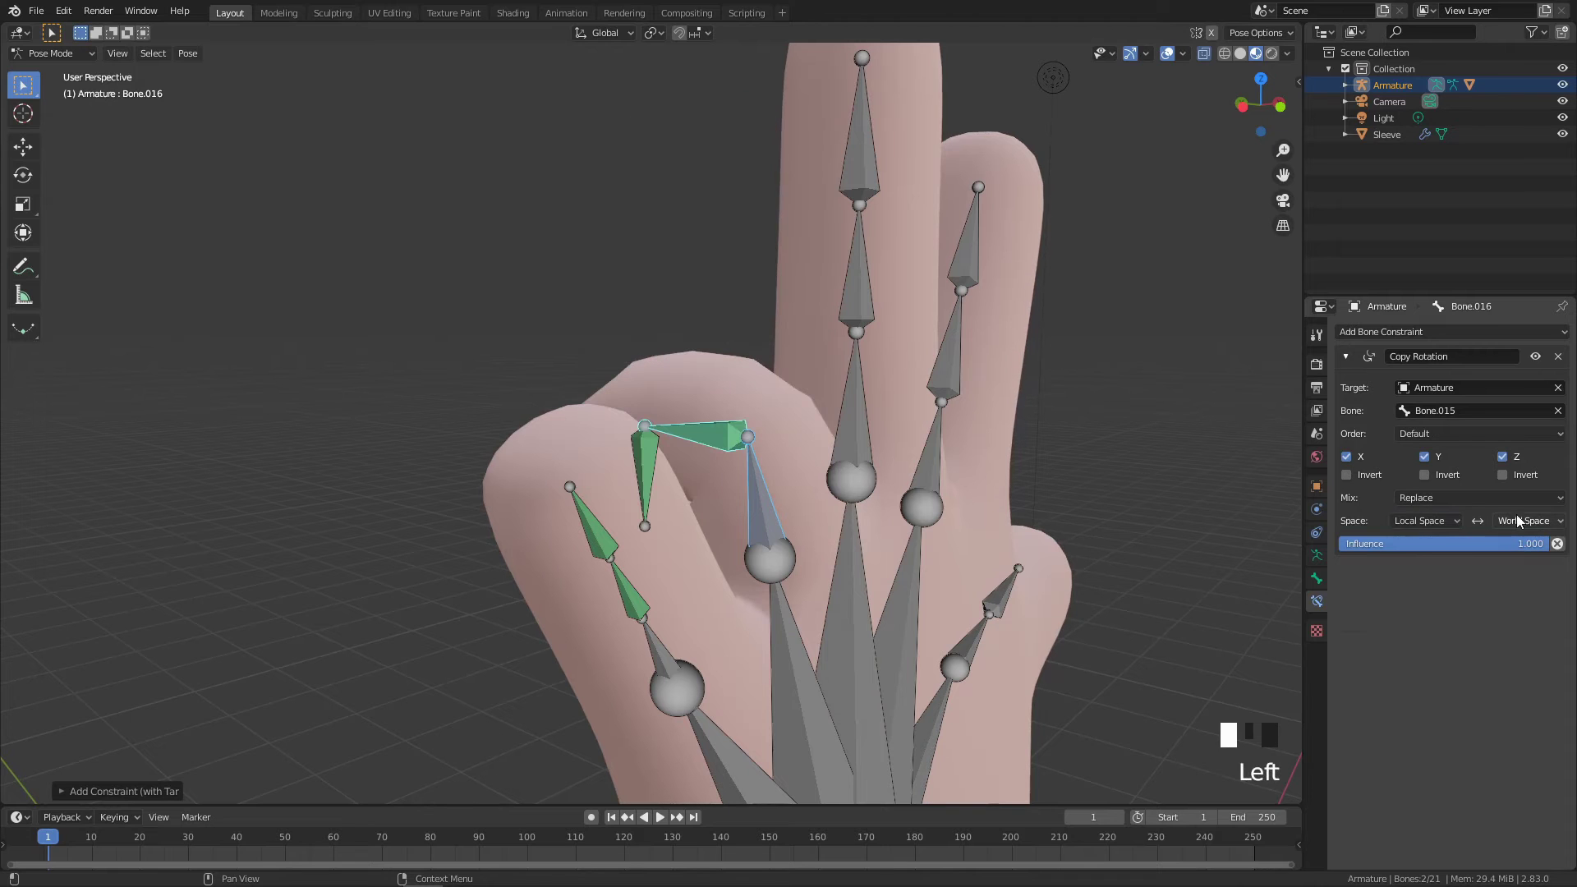
left_click(1521, 521)
left_click(1474, 593)
Test-rotate the lowest bones of the little and ring fingers together about their local X axes, restoring the open pose
middle_click_drag(1097, 493, 1020, 463)
scroll(997, 457, "up", 1)
left_click(693, 460)
key("r")
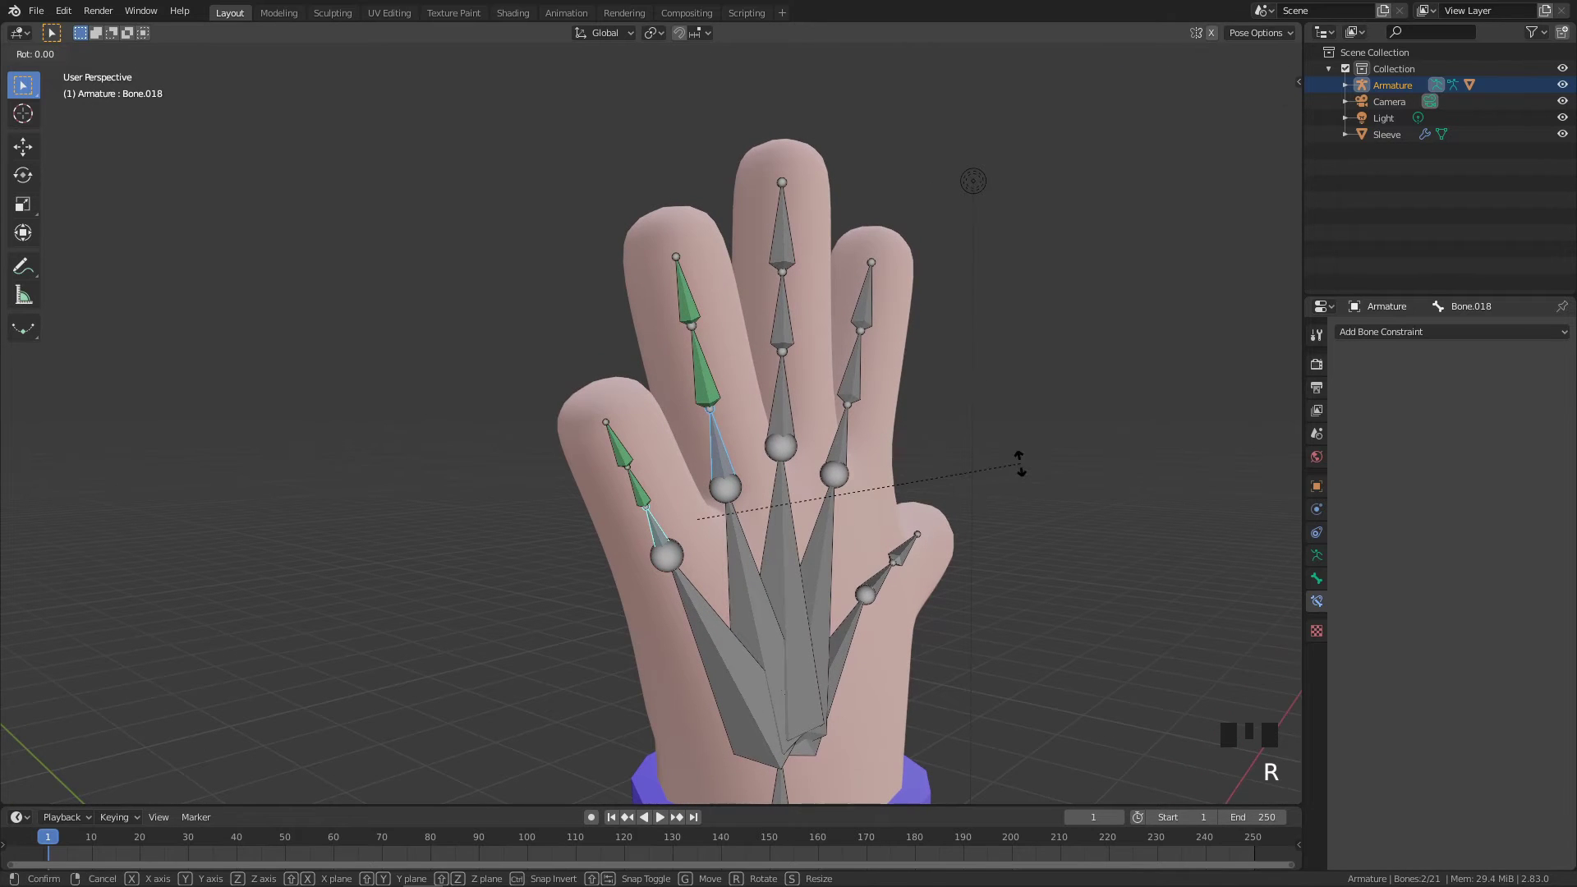
key("x")
key("x")
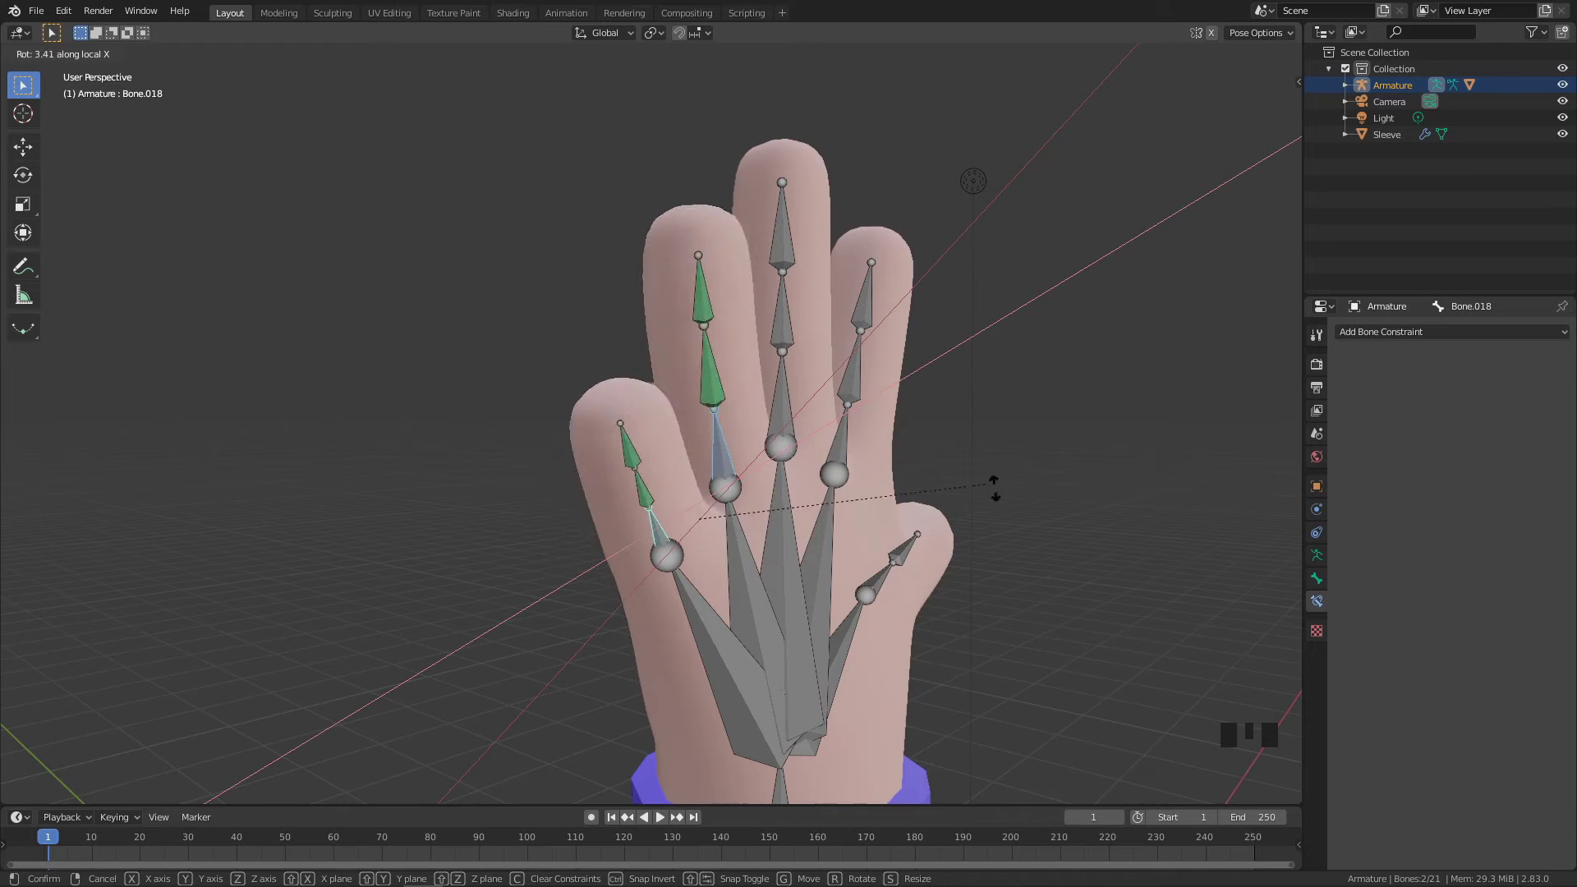
left_click(855, 555)
left_click(998, 453)
Add a Copy Rotation constraint to the middle finger's tip bone, targeting the middle bone below it
middle_click_drag(1010, 437, 933, 486)
scroll(690, 275, "up", 3)
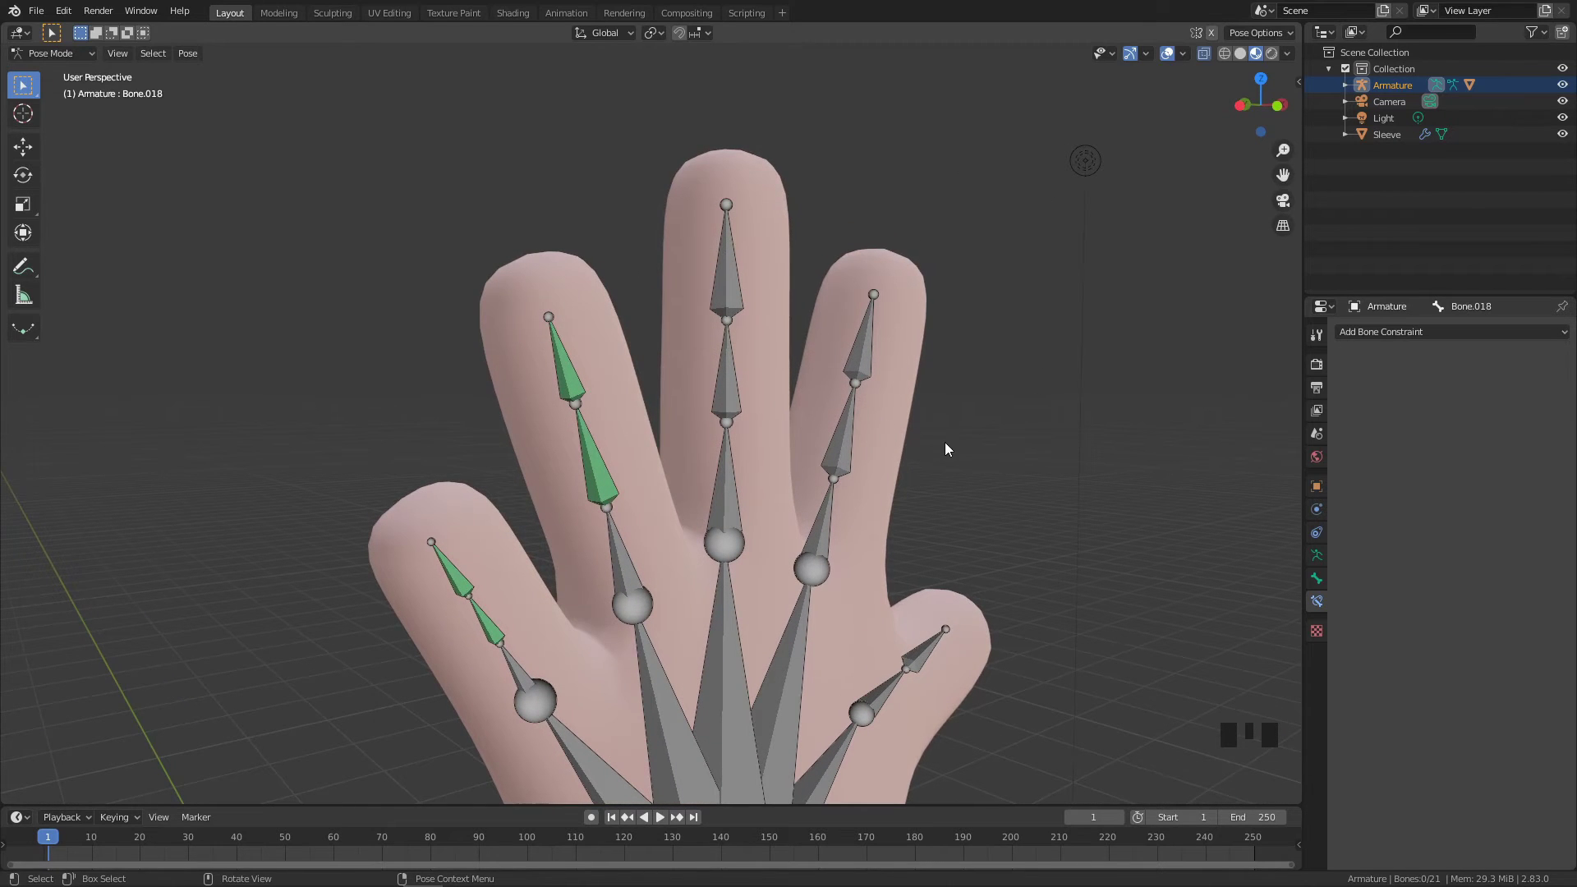
scroll(944, 441, "up", 2)
middle_click_drag(945, 442, 851, 451)
scroll(789, 377, "up", 3)
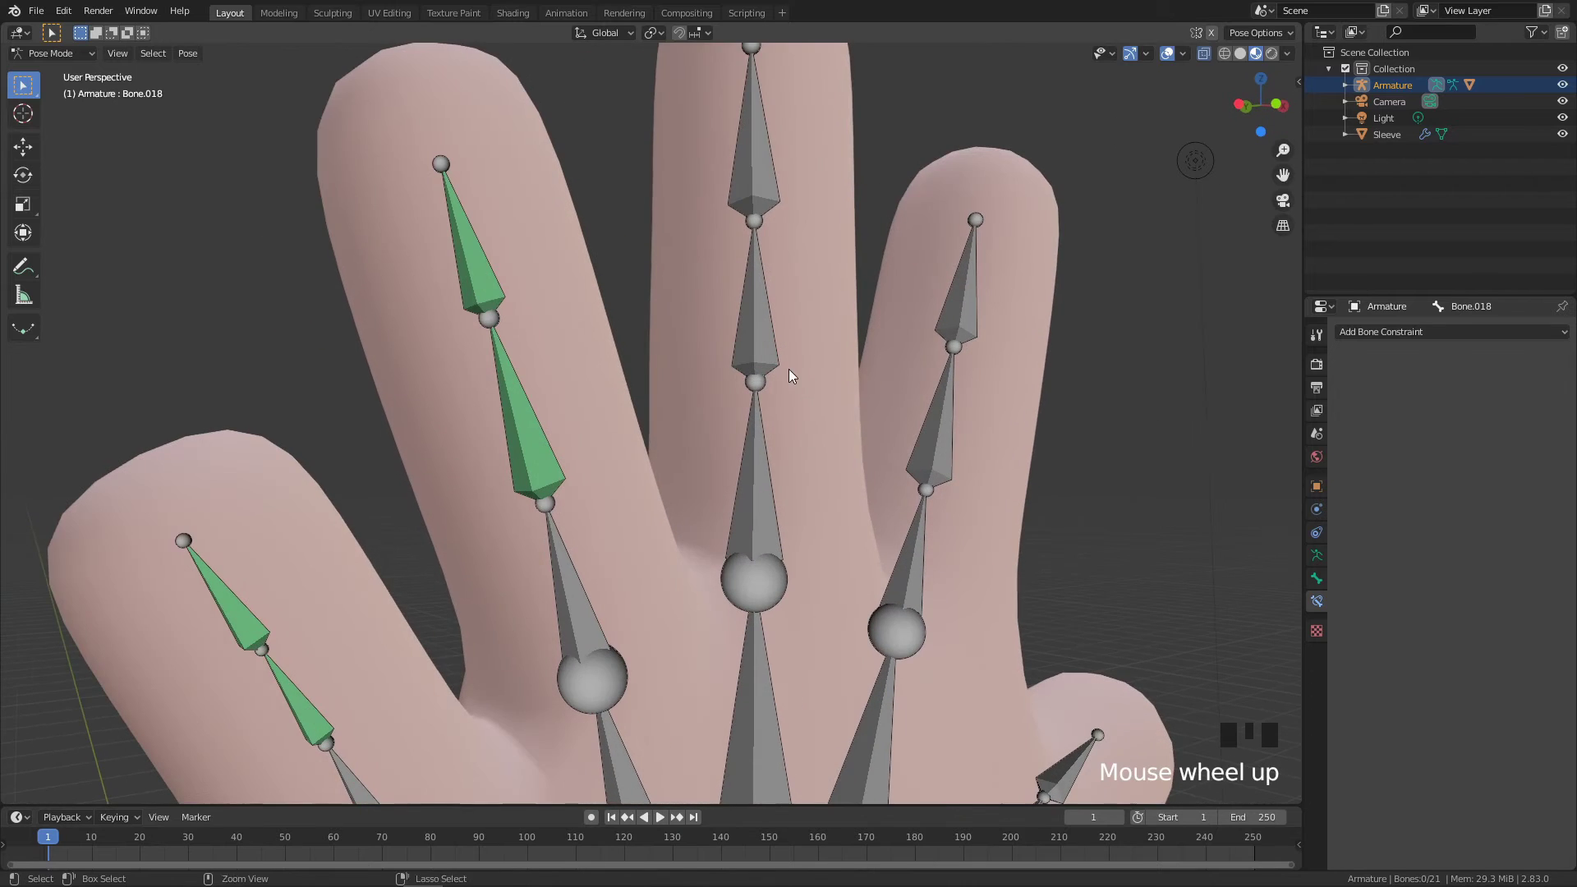
middle_click_drag(789, 376, 523, 564, "ctrl")
middle_click_drag(775, 293, 780, 378)
scroll(766, 320, "up", 2)
left_click(785, 401)
left_click(788, 222, "shift")
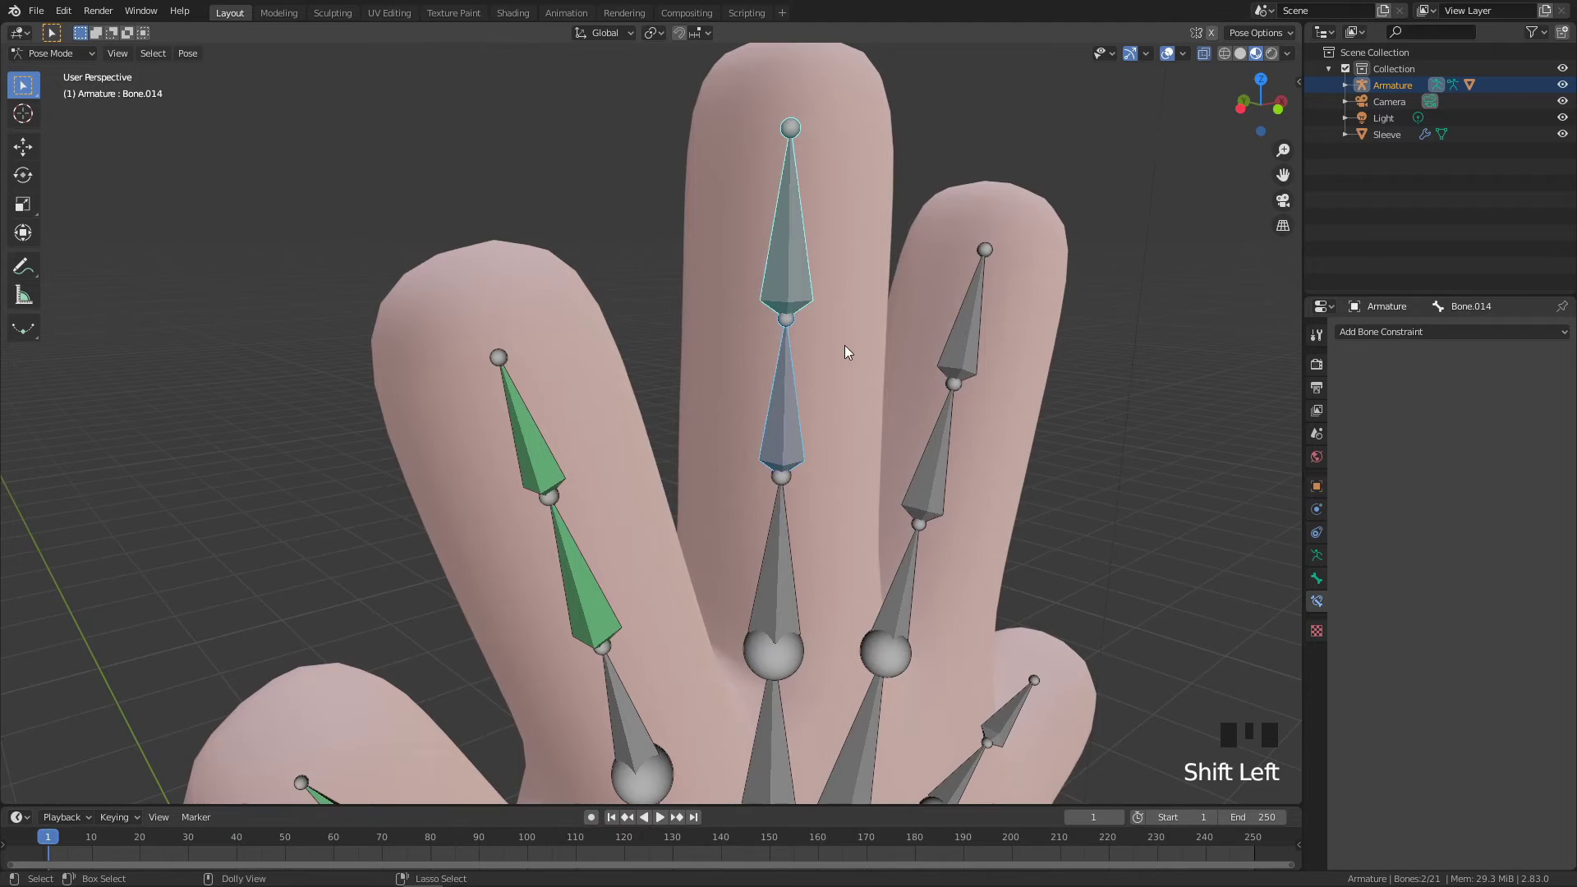
left_click(1452, 332)
left_click(1396, 542)
Add a Copy Rotation constraint in Local Space to the middle finger's middle bone, targeting the finger's lowest bone
left_click(786, 411, "shift")
key("shift+ctrl+c")
left_click(786, 424)
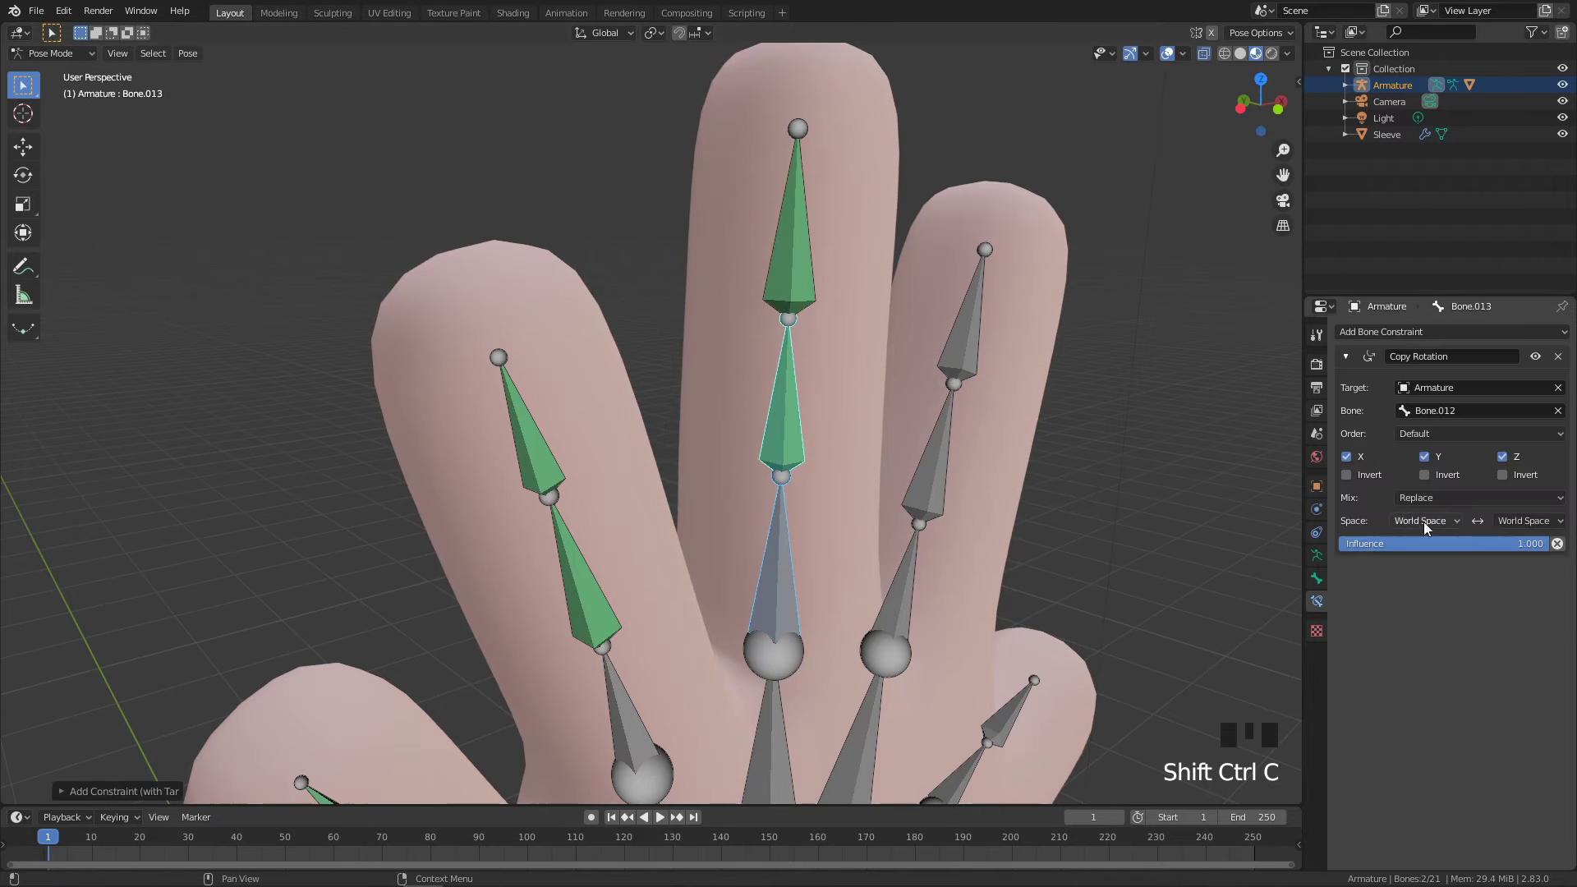
left_click(1426, 520)
Add a Copy Rotation constraint to the index finger's tip bone, targeting the bone below it, with both spaces set to Local Space
left_click(837, 335, "shift")
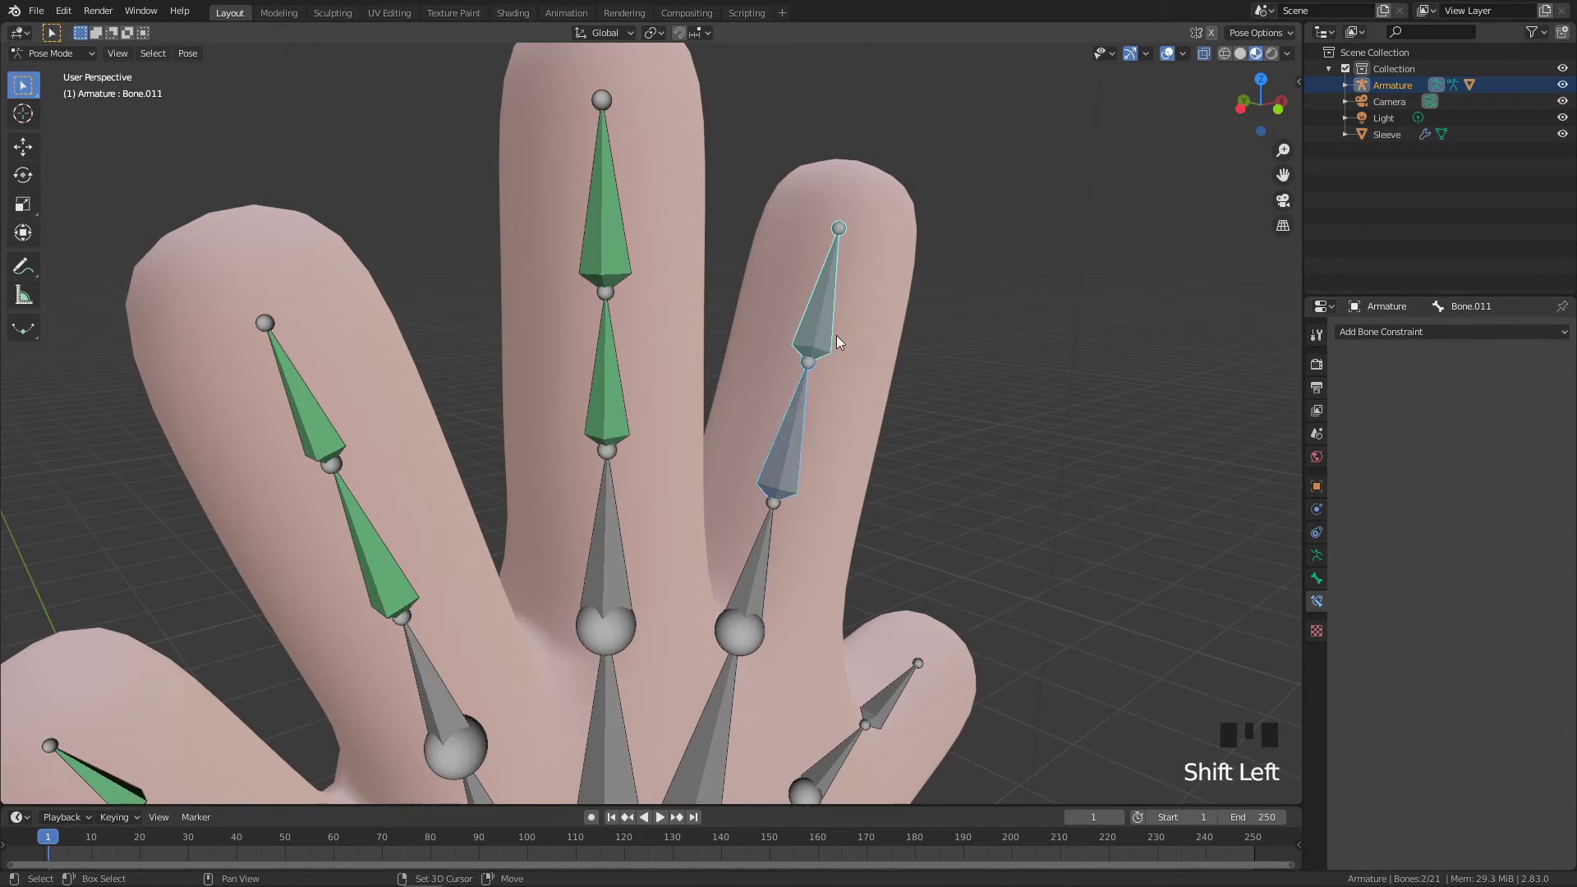
key("shift+ctrl+c")
left_click(904, 387)
left_click(1403, 526)
left_click(1429, 593)
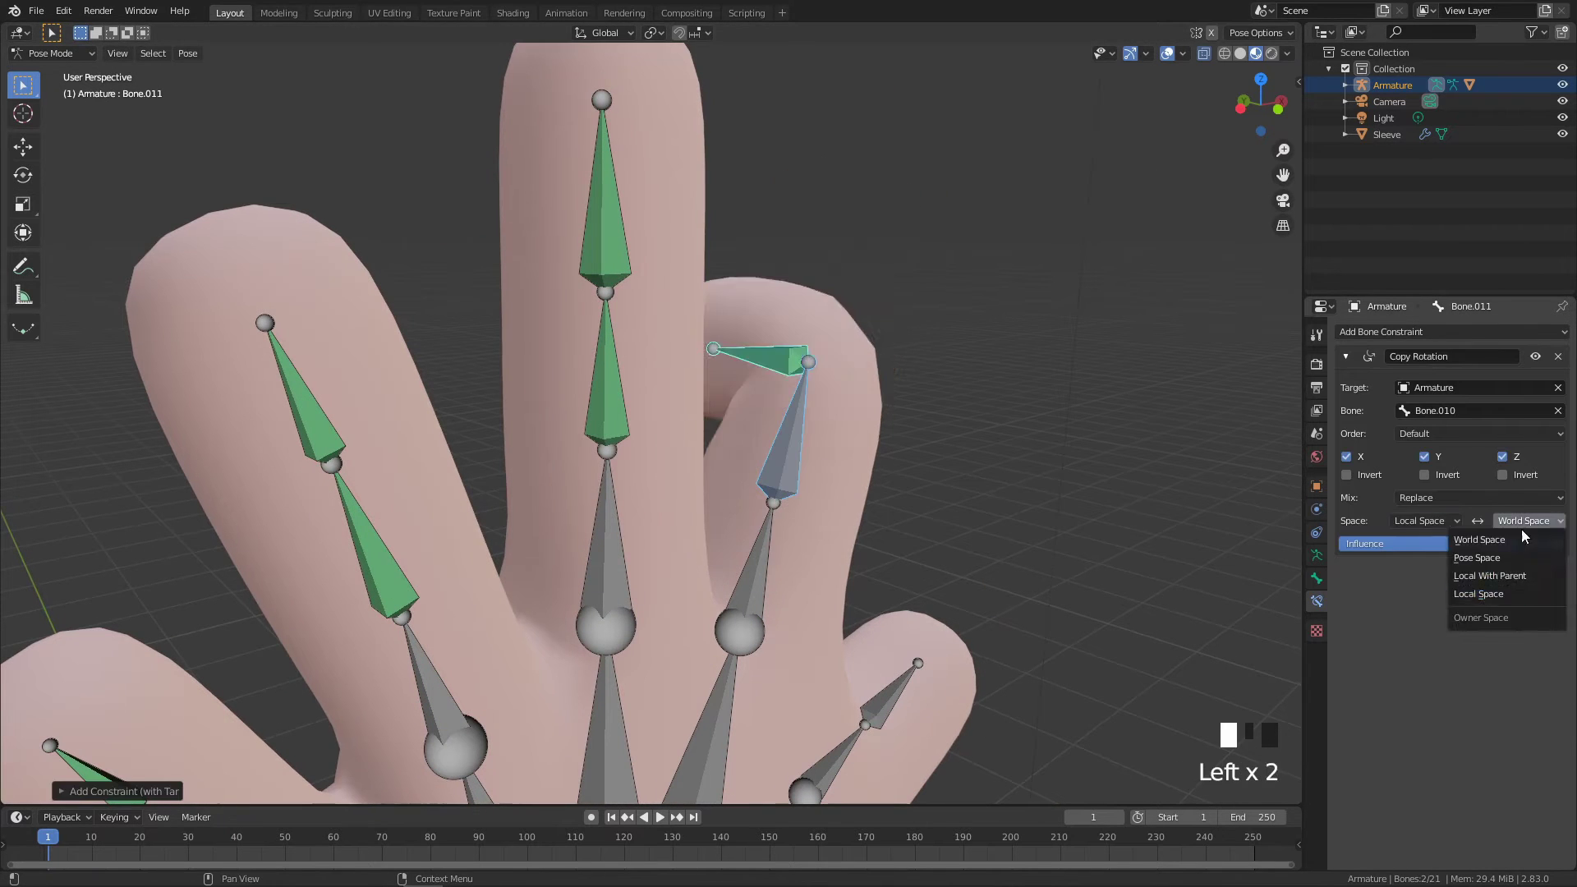
Add a Copy Rotation constraint to the index finger's middle bone, targeting the finger's lowest bone, with both spaces set to Local Space
left_click(791, 458, "shift")
key("shift+ctrl+c")
left_click(859, 509)
left_click(1426, 520)
left_click(1429, 593)
left_click(1527, 521)
left_click(1488, 595)
Add a Copy Rotation constraint to the thumb's tip bone, targeting the bone below it, with both spaces set to Local Space
middle_click_drag(945, 682, 797, 438, "shift")
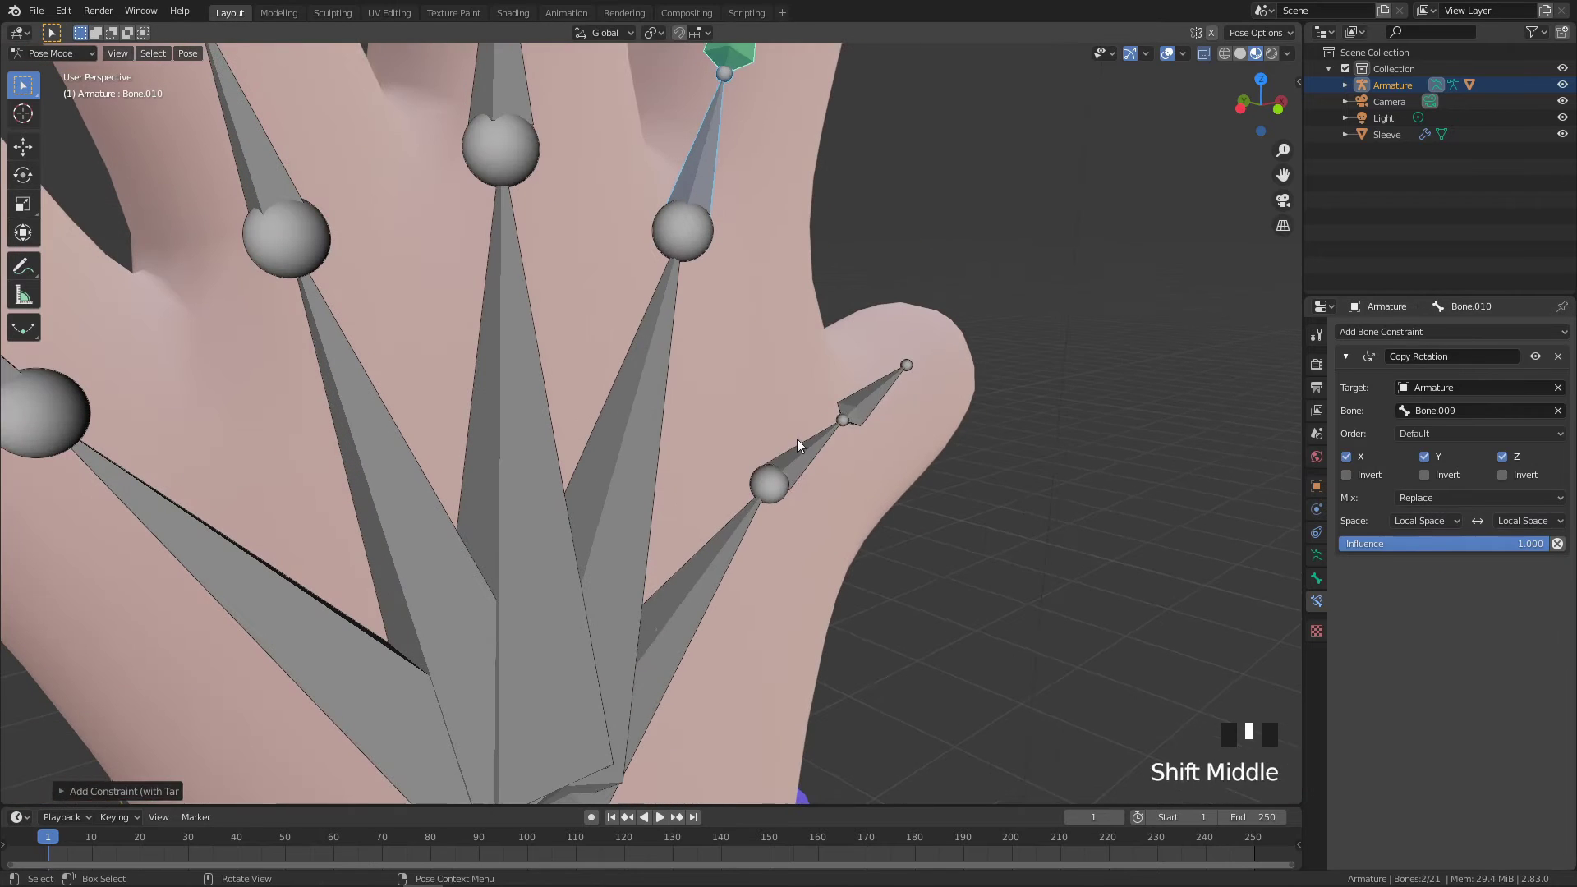
left_click(801, 458)
left_click(862, 404, "shift")
key("shift+ctrl+c")
left_click(863, 407)
left_click(1426, 520)
left_click(1413, 593)
left_click(1100, 452)
scroll(1100, 452, "down", 5)
middle_click_drag(1101, 452, 908, 388, "shift")
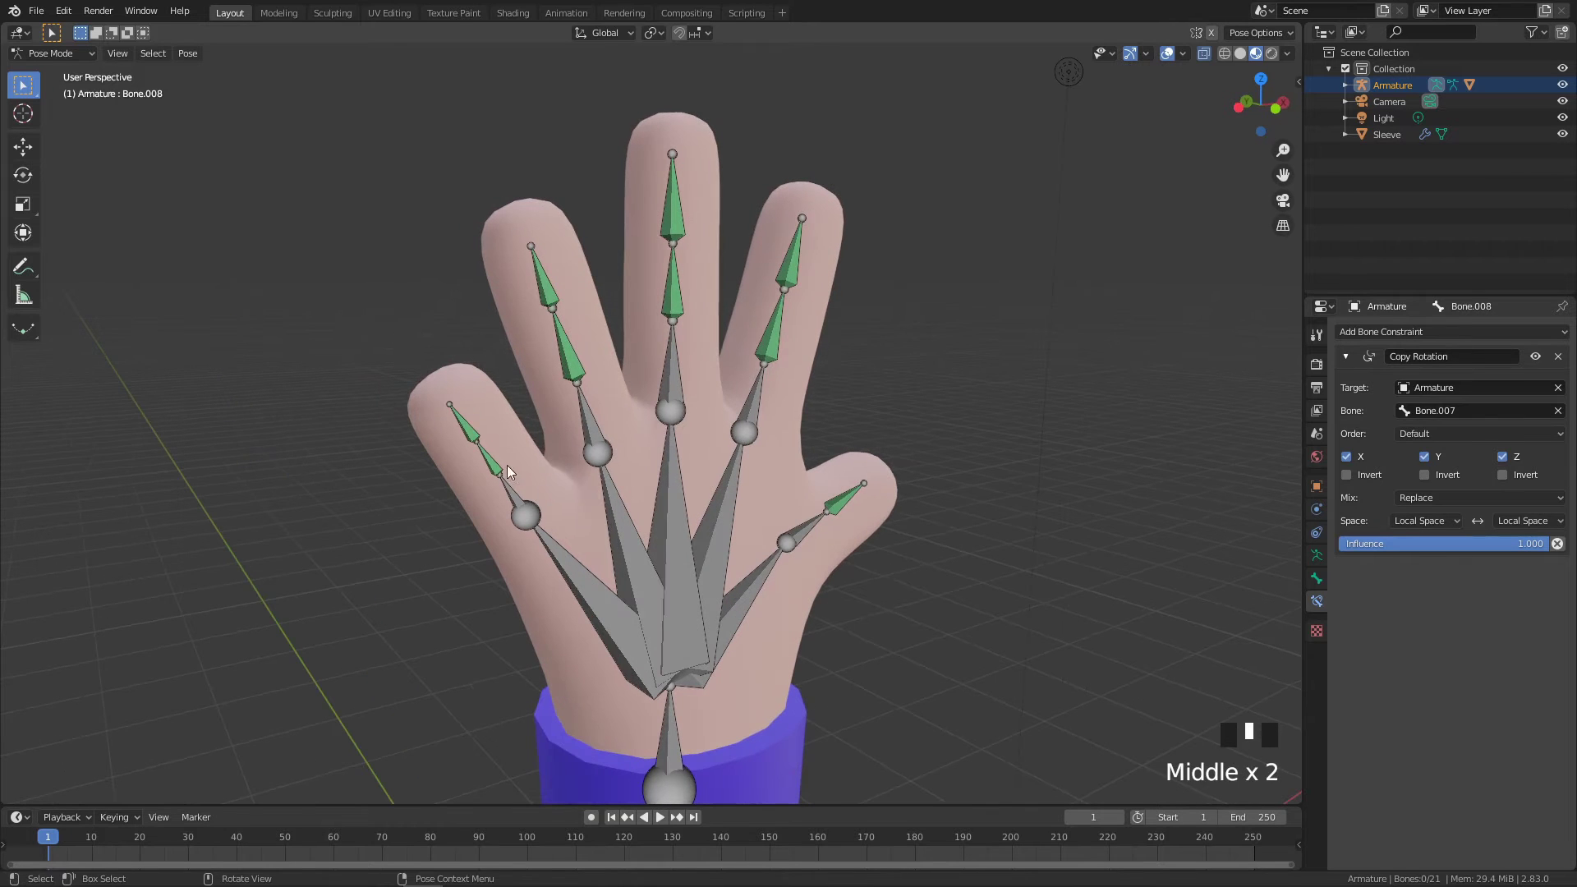
left_click(520, 493)
left_click(592, 433, "ctrl")
left_click(591, 433, "ctrl")
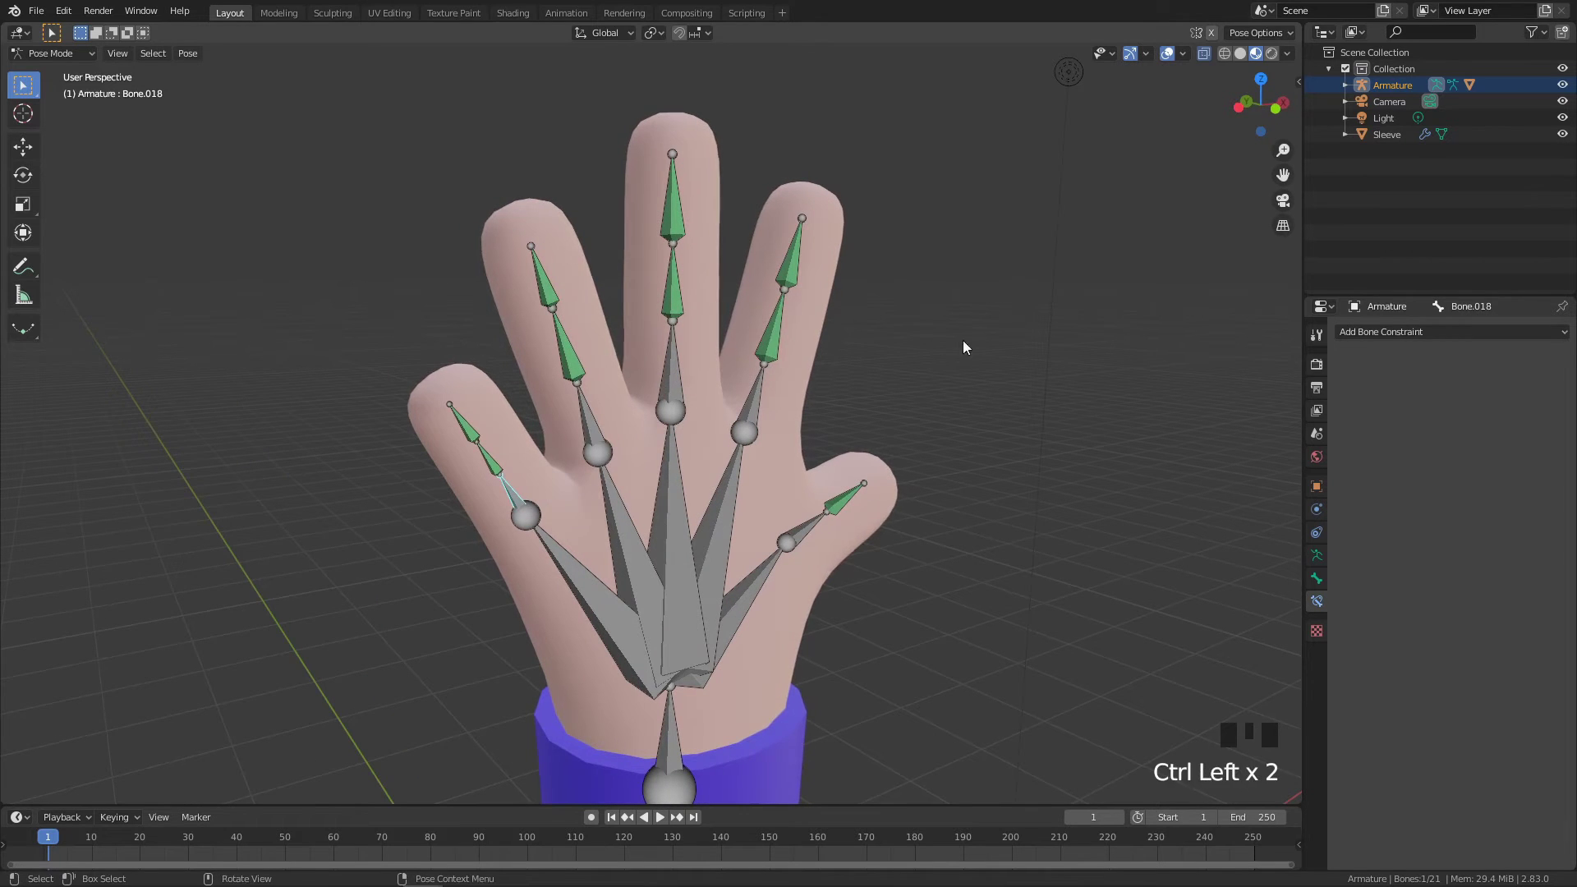
left_click(593, 434)
left_click(594, 434)
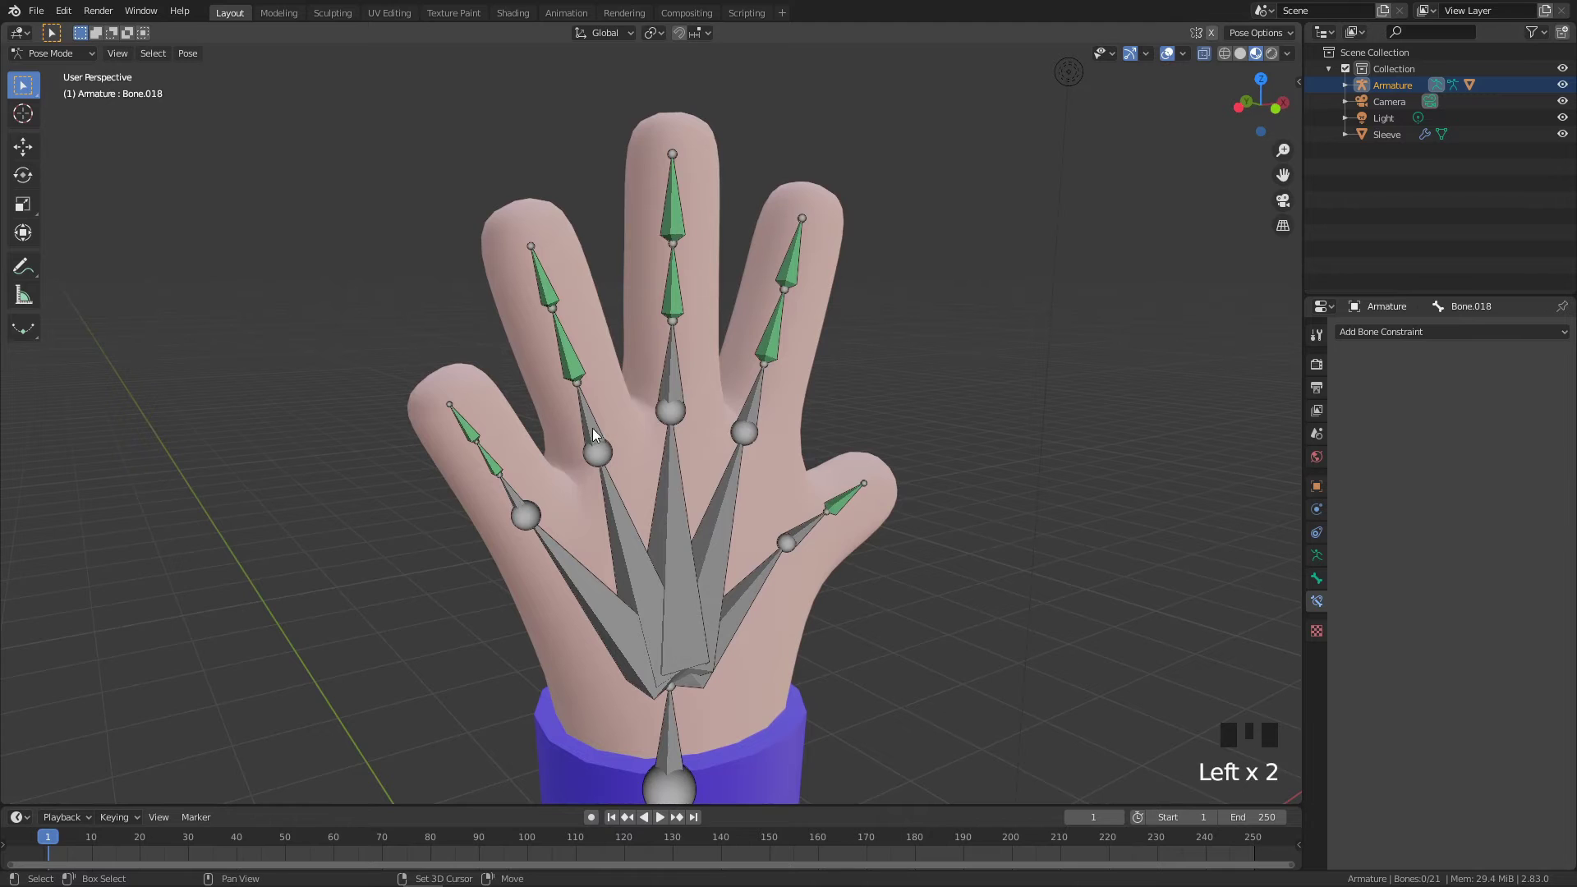
Rotate the lowest bones of all four fingers and the thumb about their local X axes to curl the hand into a fist
left_click(509, 500)
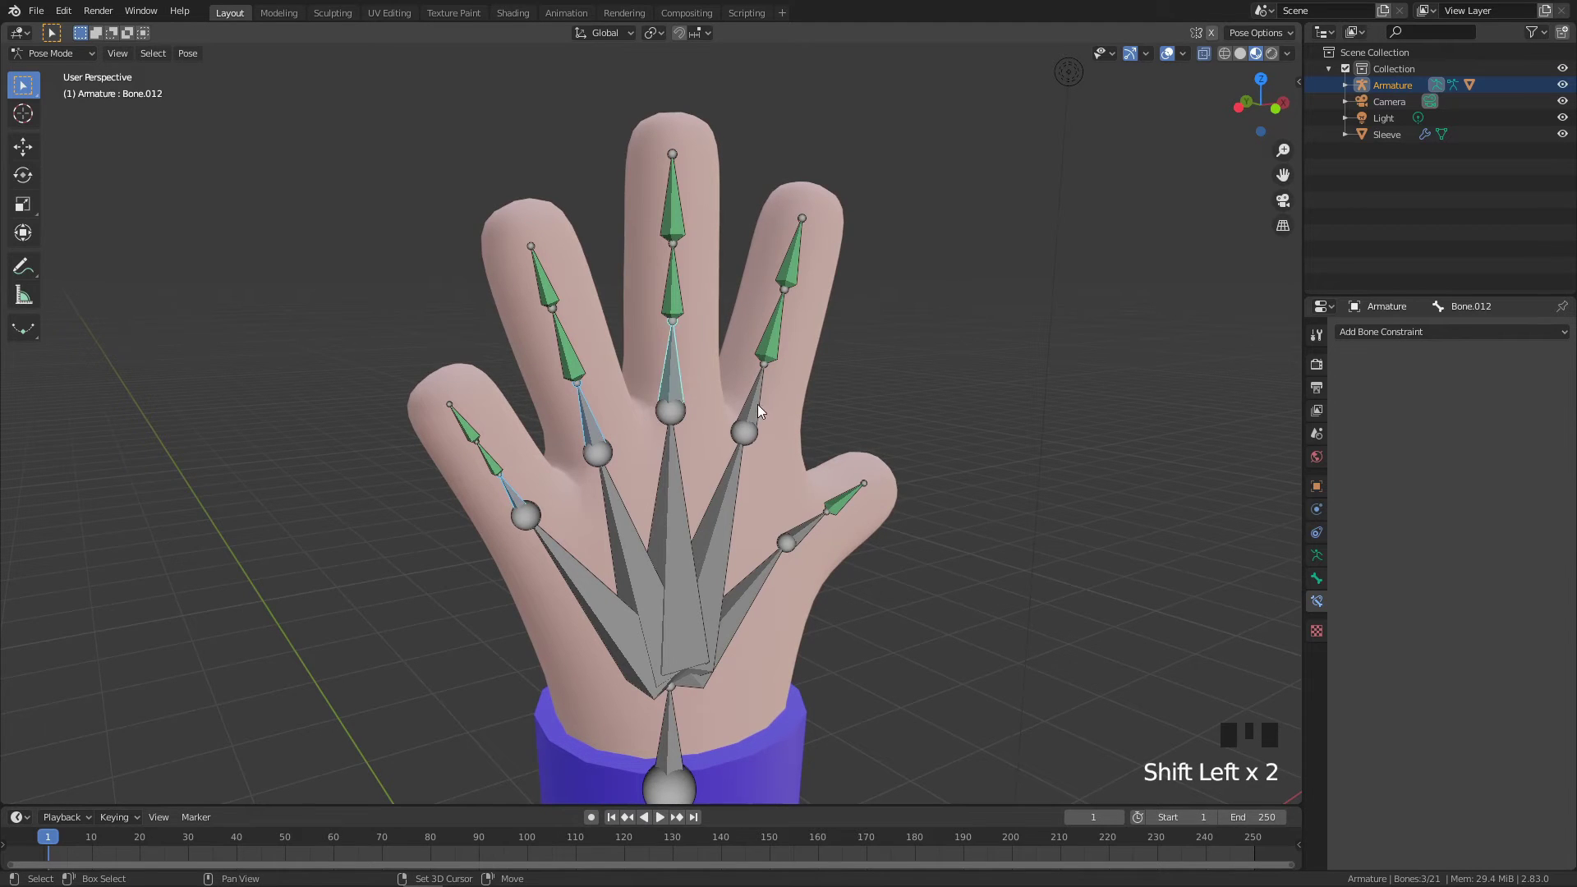
key("r")
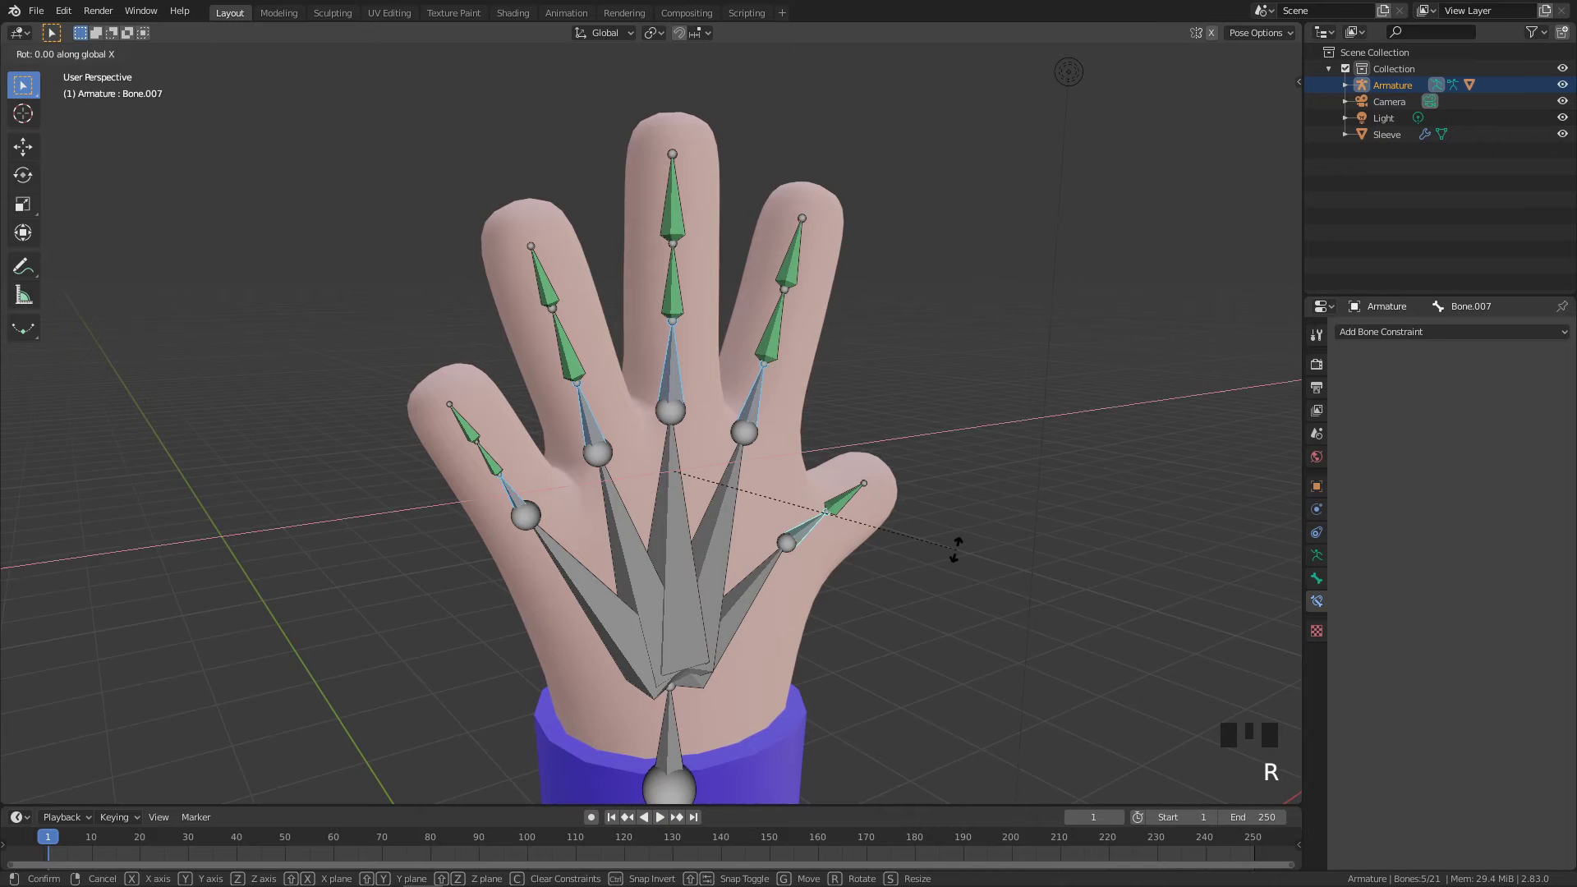
key("x")
key("x")
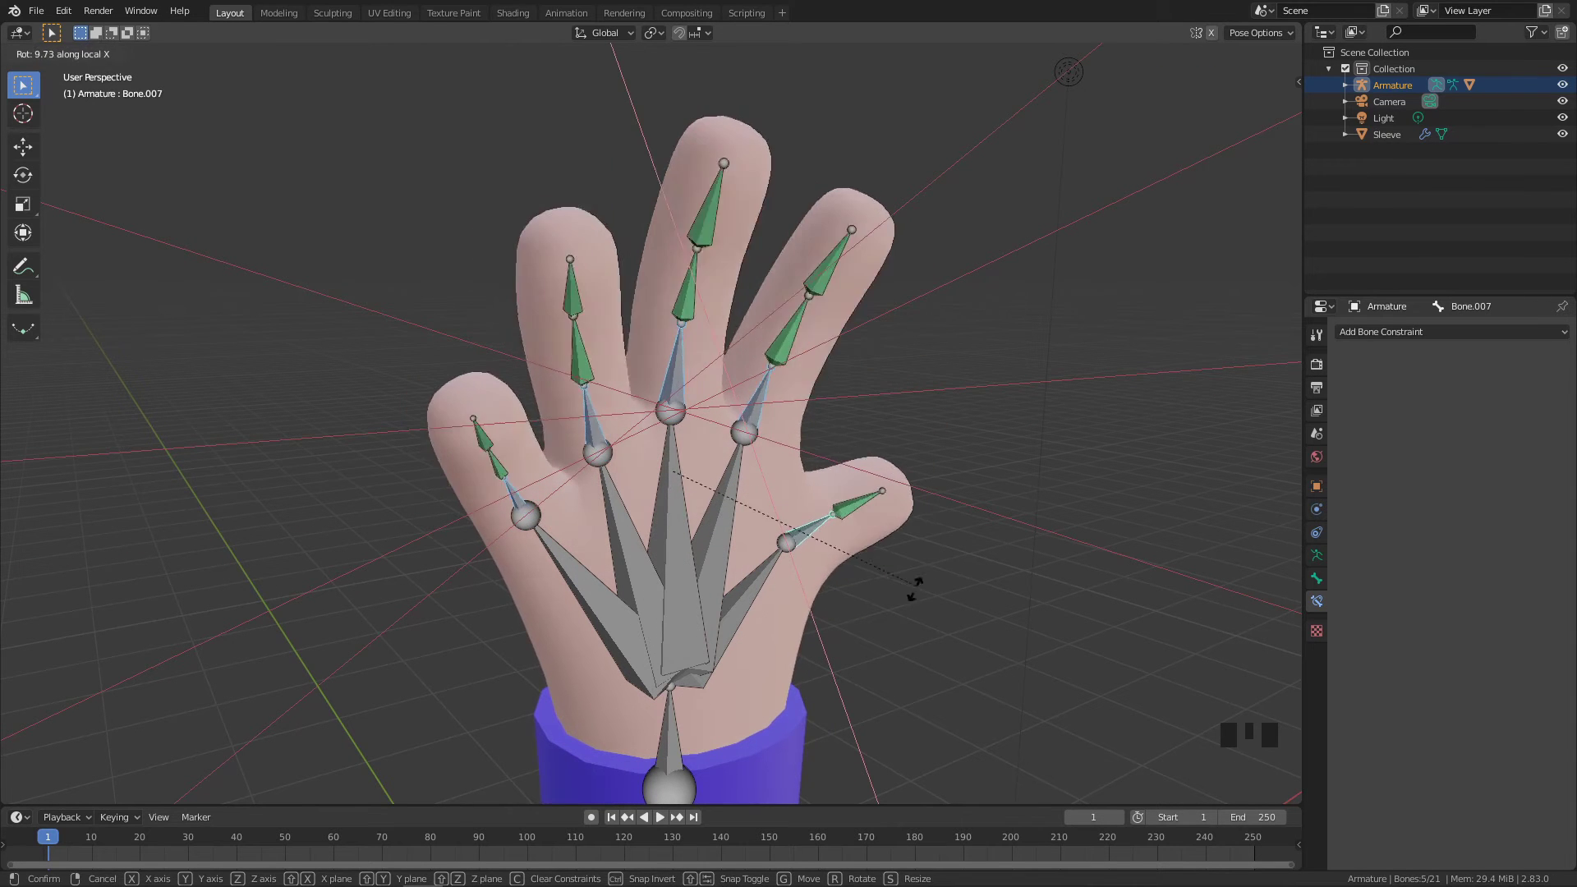
left_click(908, 649)
middle_click_drag(907, 648, 803, 602)
left_click(803, 602)
key("r")
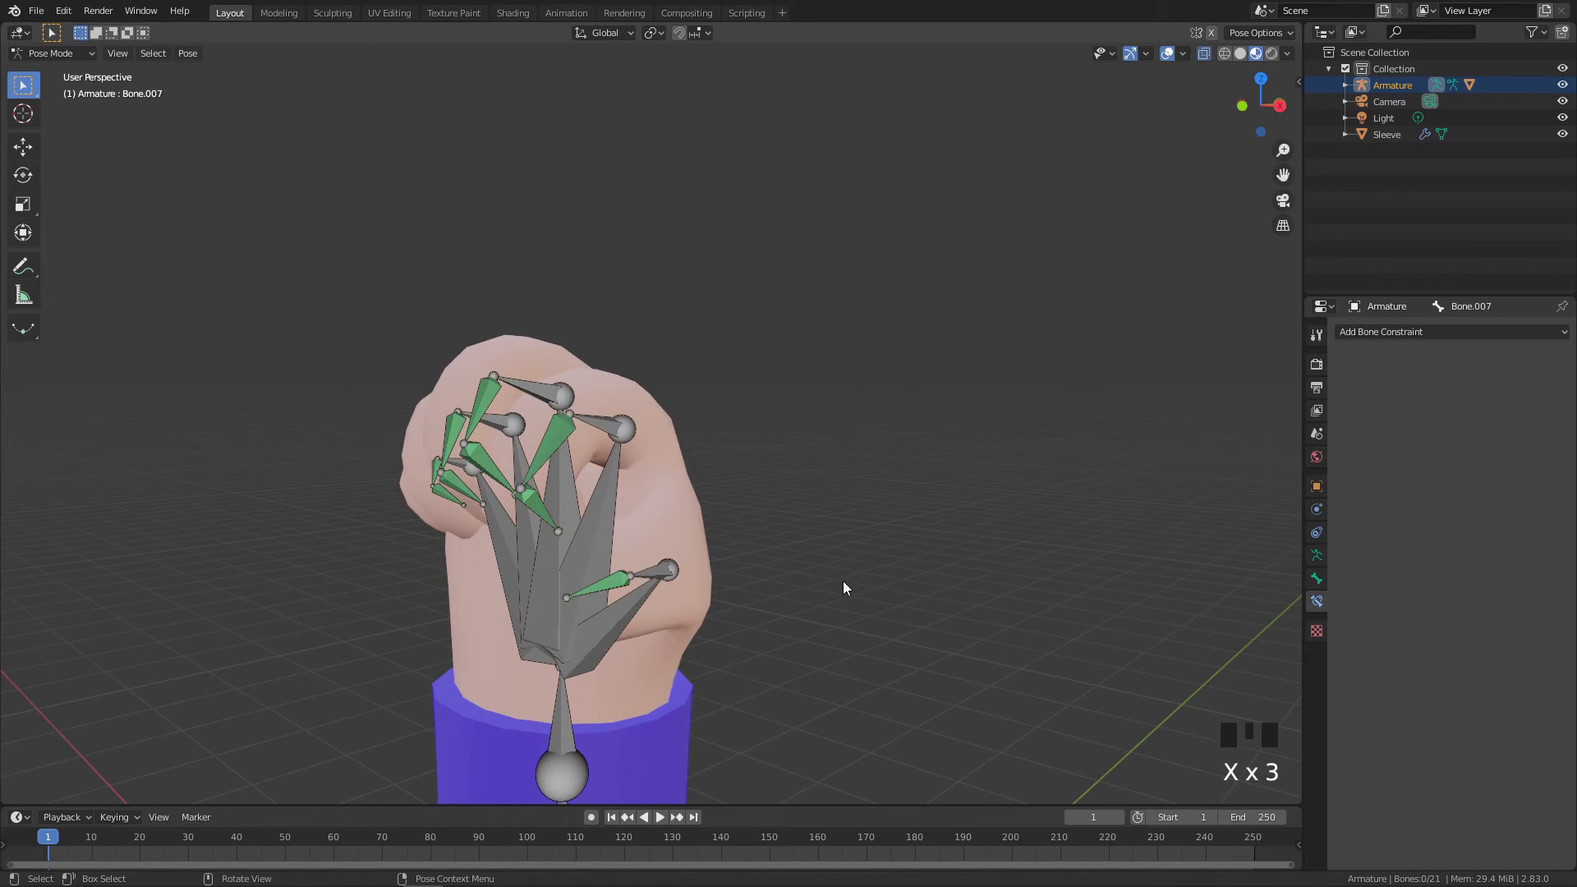
Undo the finger and thumb curl rotations to return the hand to its open pose
middle_click_drag(751, 555, 827, 442)
key("ctrl+z")
key("ctrl+z")
key("ctrl+z")
left_click(961, 556)
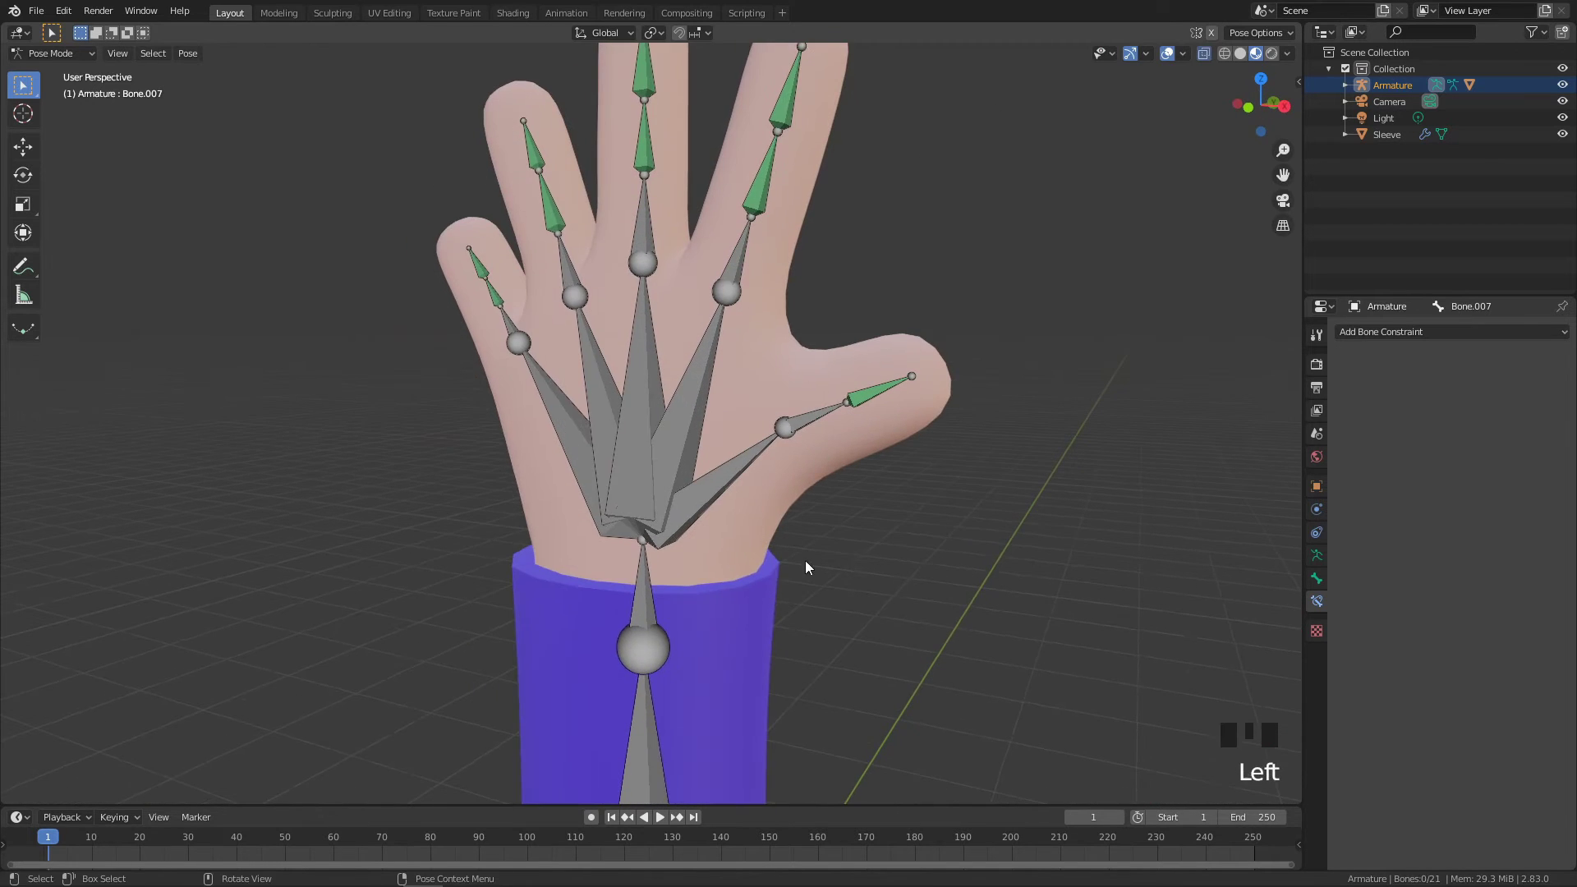
Try rotating the wrist bone about the global Y axis twice to test the sleeve, undoing each rotation
scroll(869, 571, "down", 2)
middle_click_drag(869, 570, 803, 534)
scroll(751, 532, "up", 2)
left_click(643, 488)
key("r")
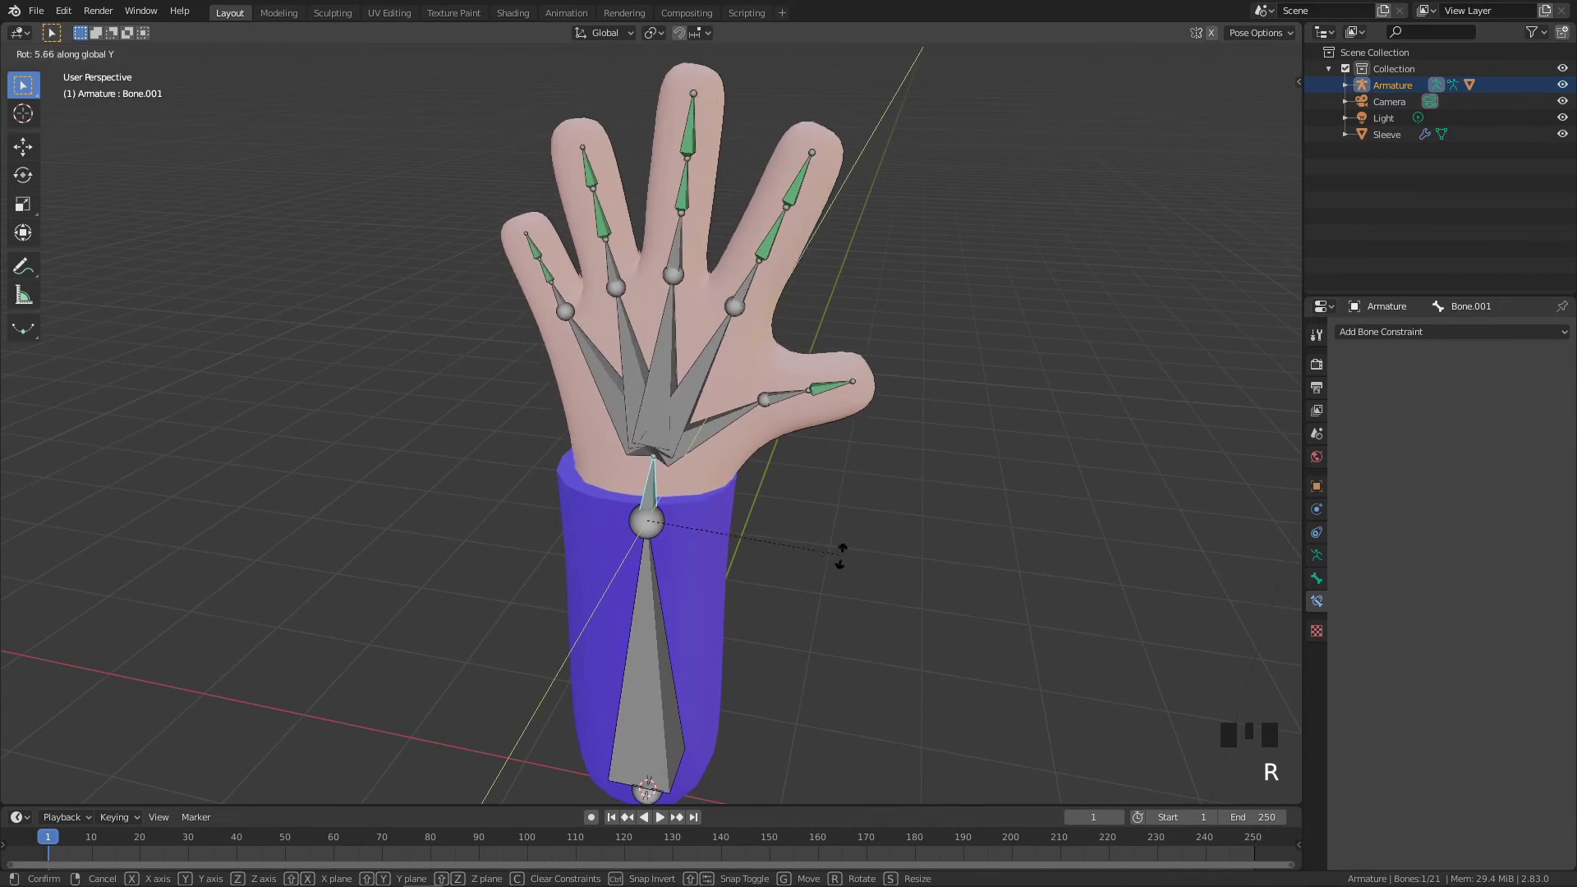
key("y")
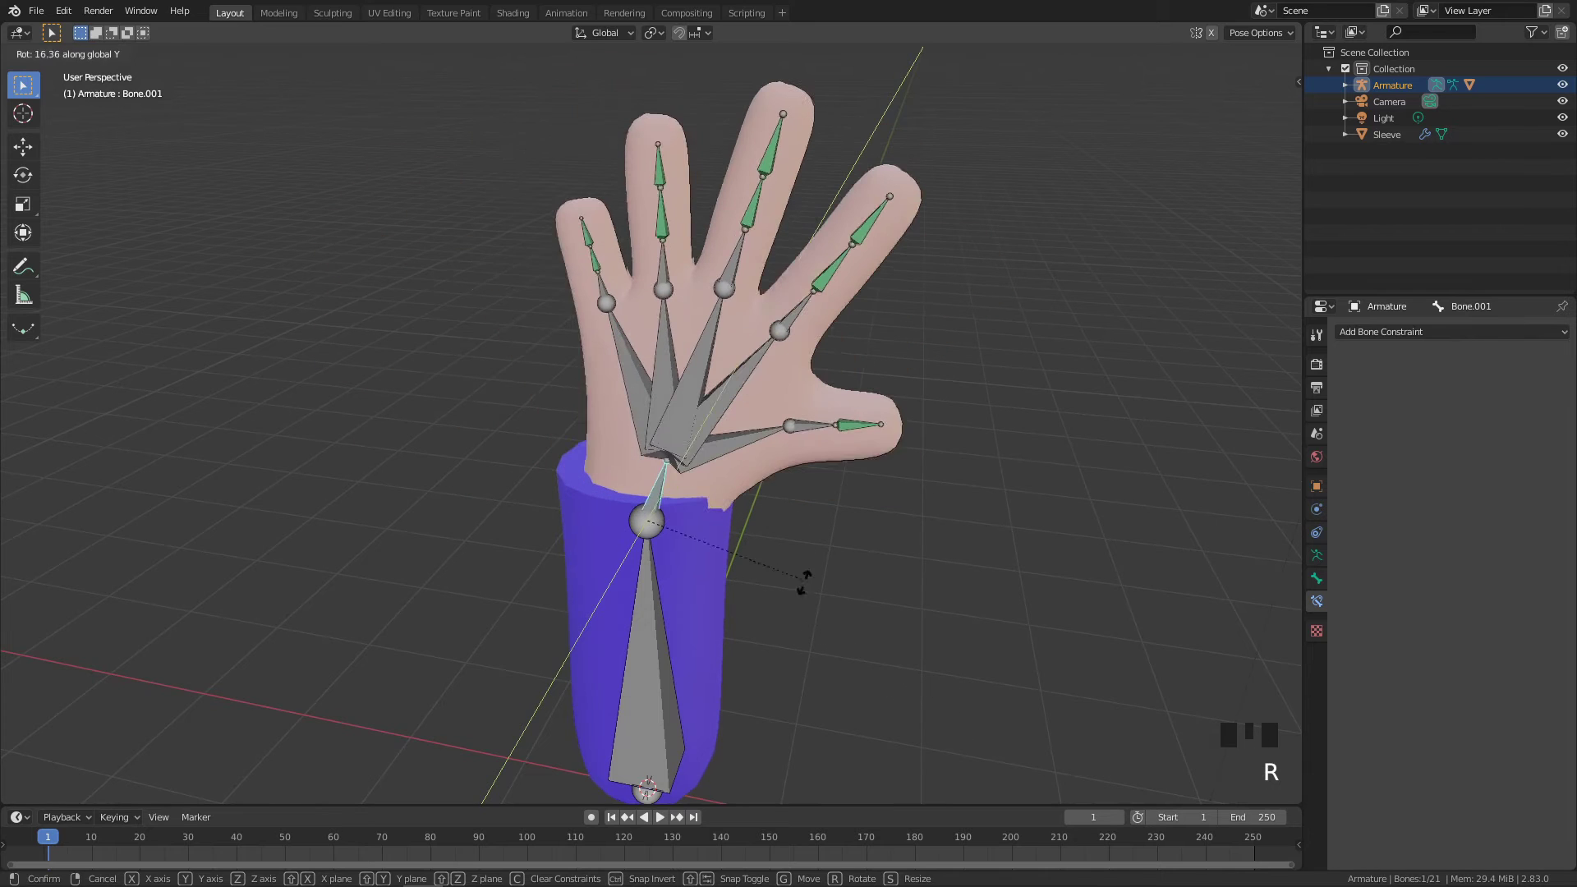
left_click(703, 544)
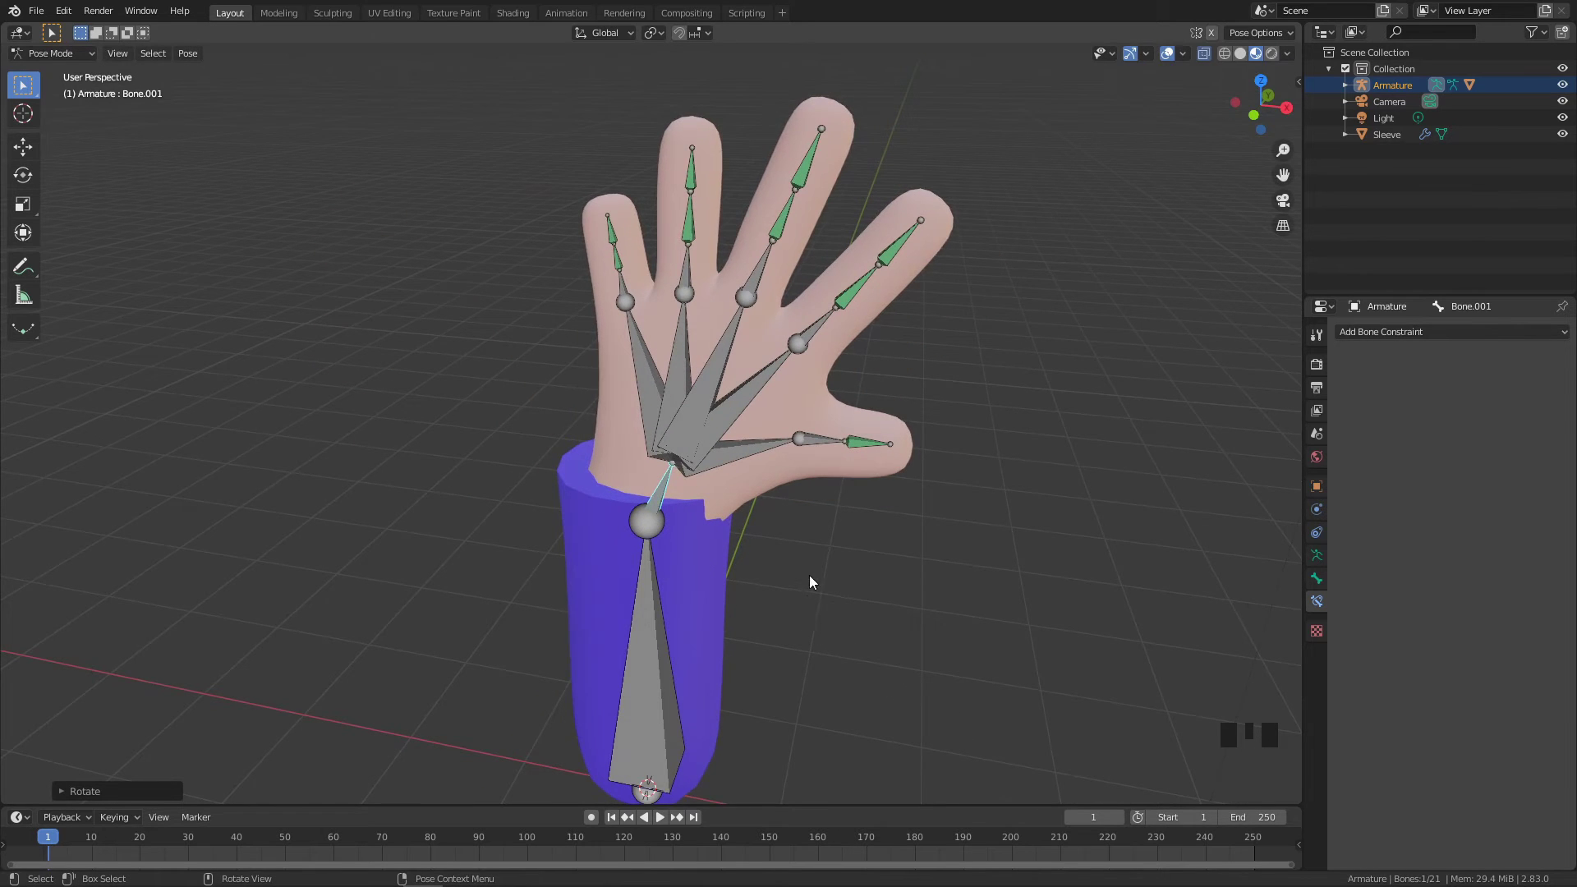
middle_click_drag(810, 577, 747, 532)
key("ctrl+z")
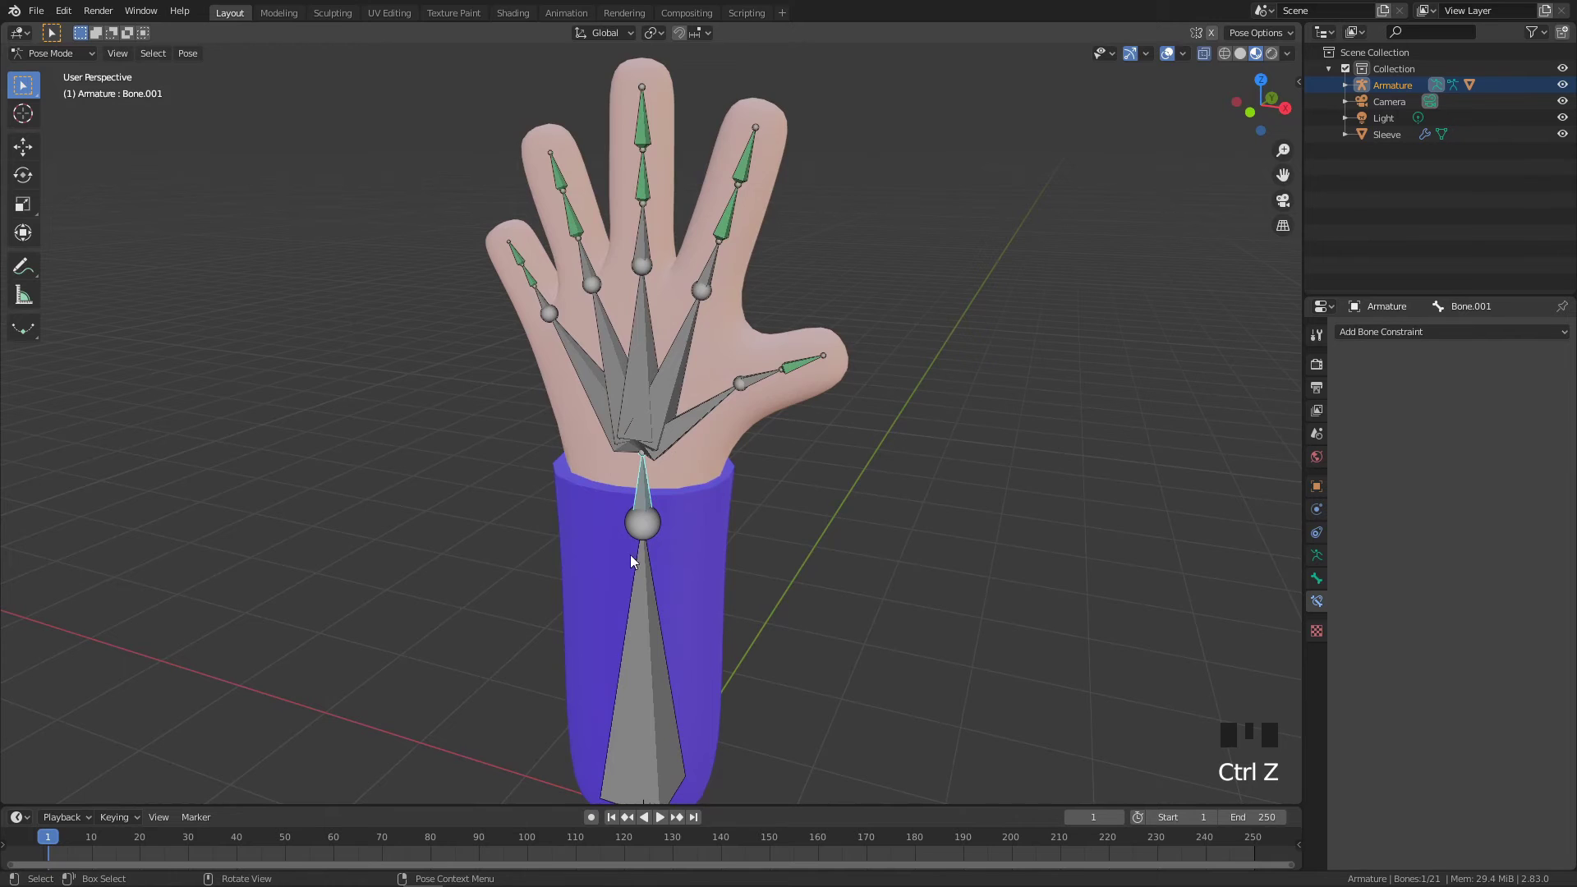
middle_click_drag(632, 561, 844, 545)
key("r")
key("y")
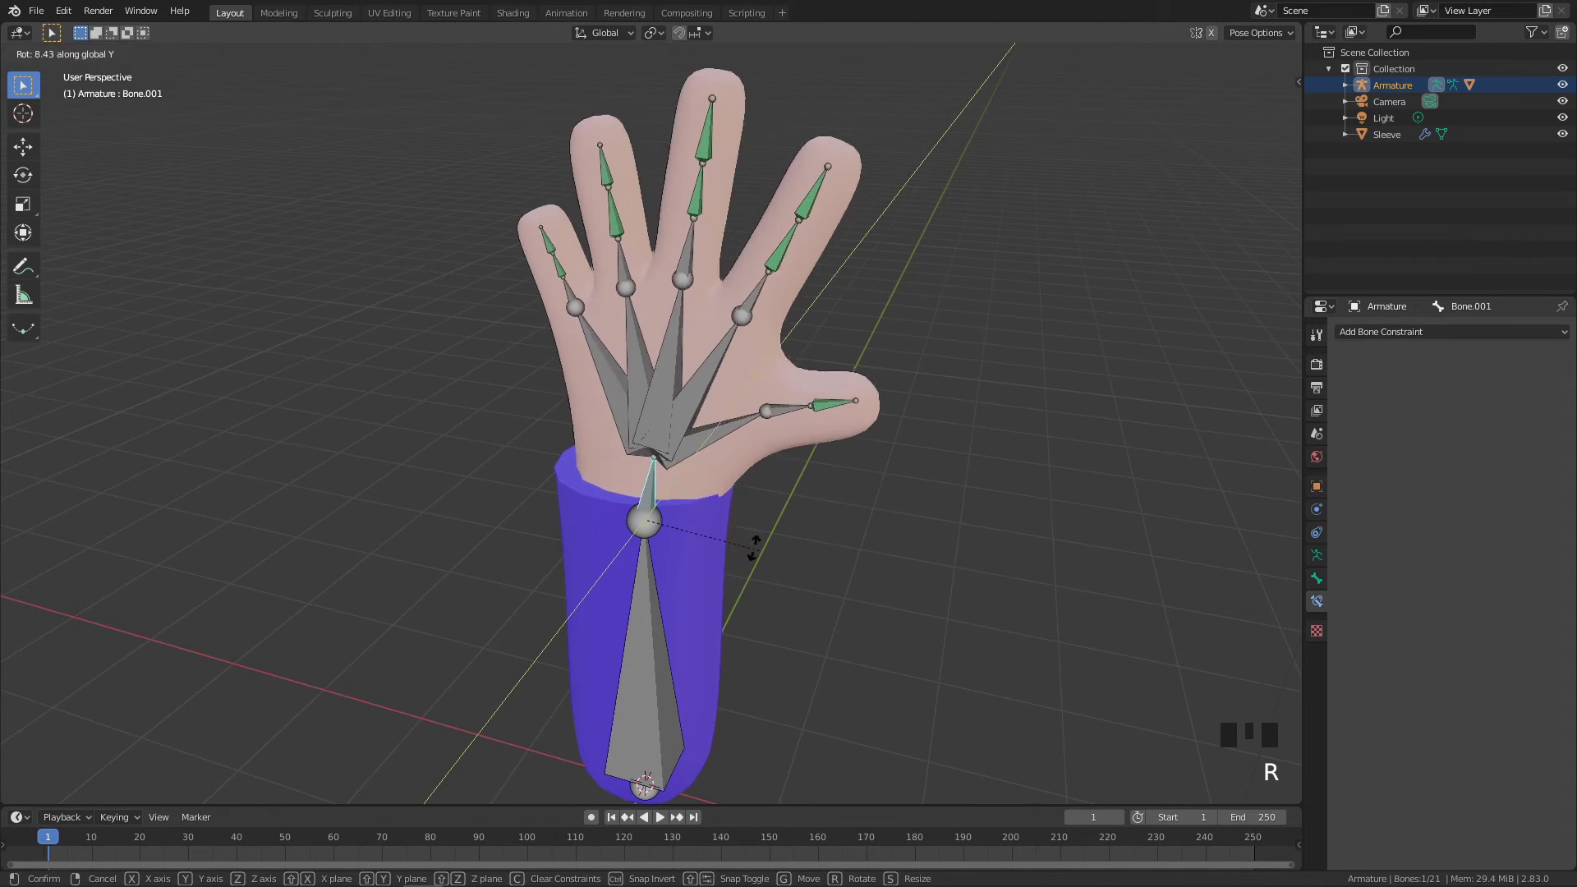
left_click(789, 548)
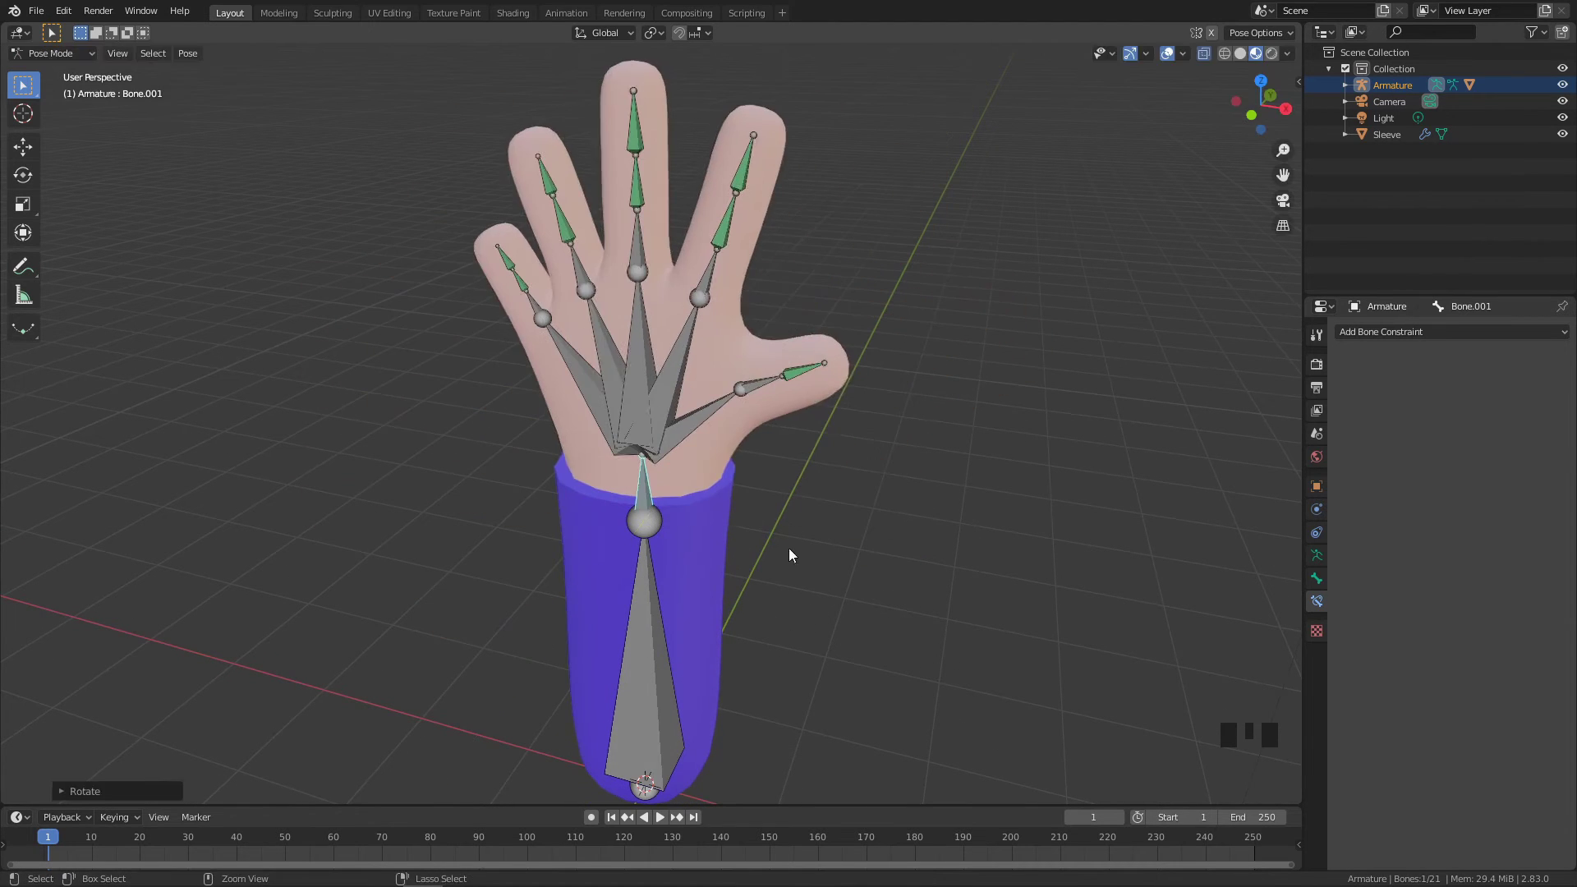
key("ctrl+z")
middle_click_drag(828, 559, 782, 534)
left_click(735, 521)
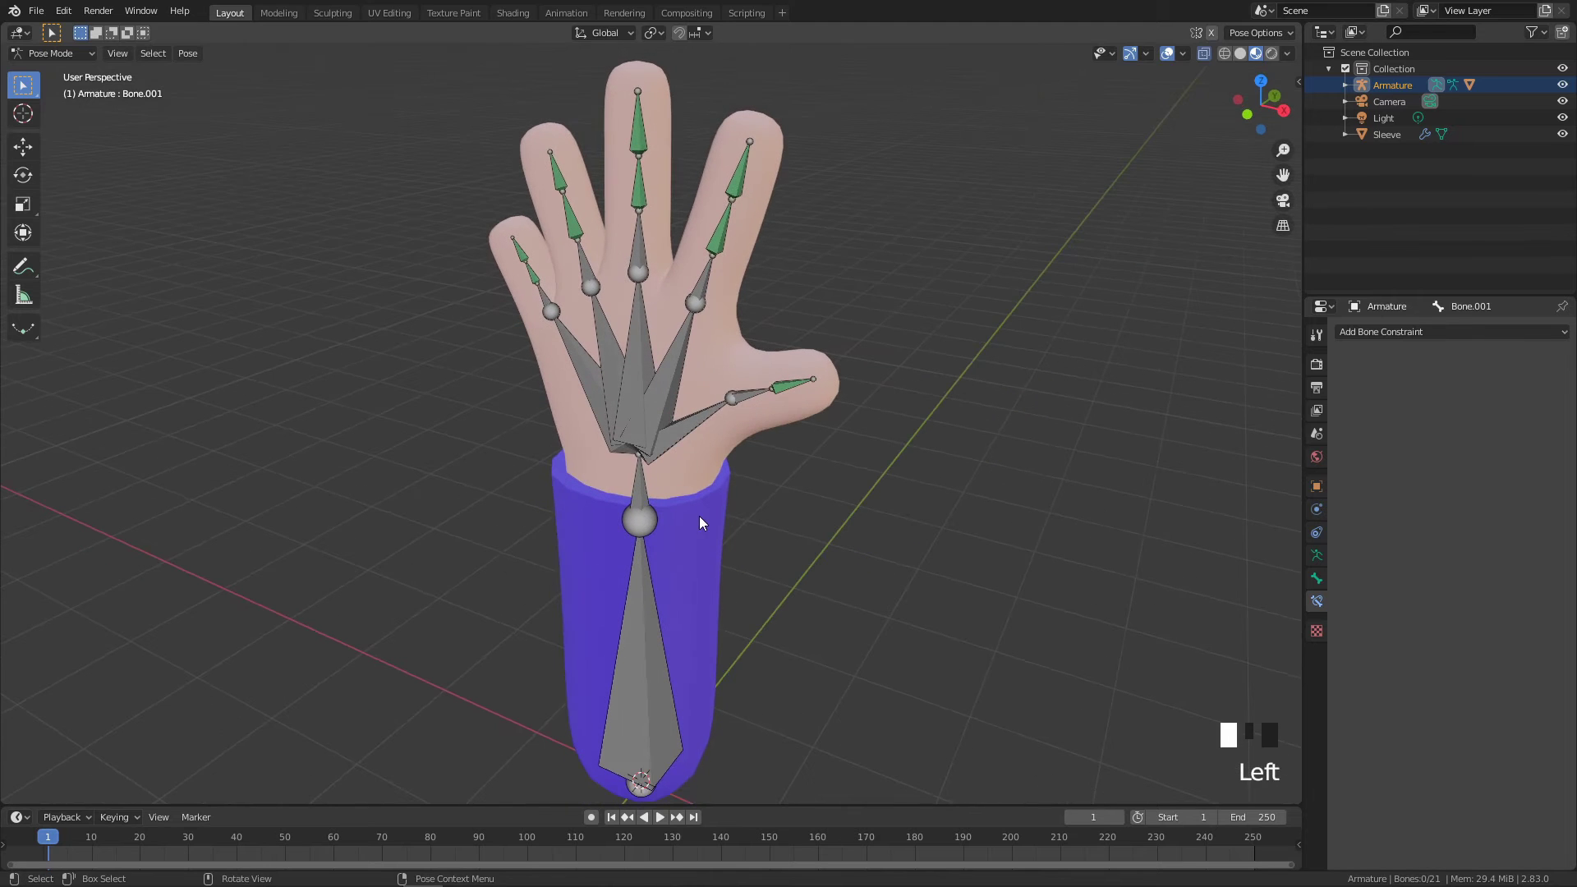
In Object Mode, parent the sleeve to the armature using Armature Deform With Automatic Weights
left_click(51, 52)
left_click(49, 76)
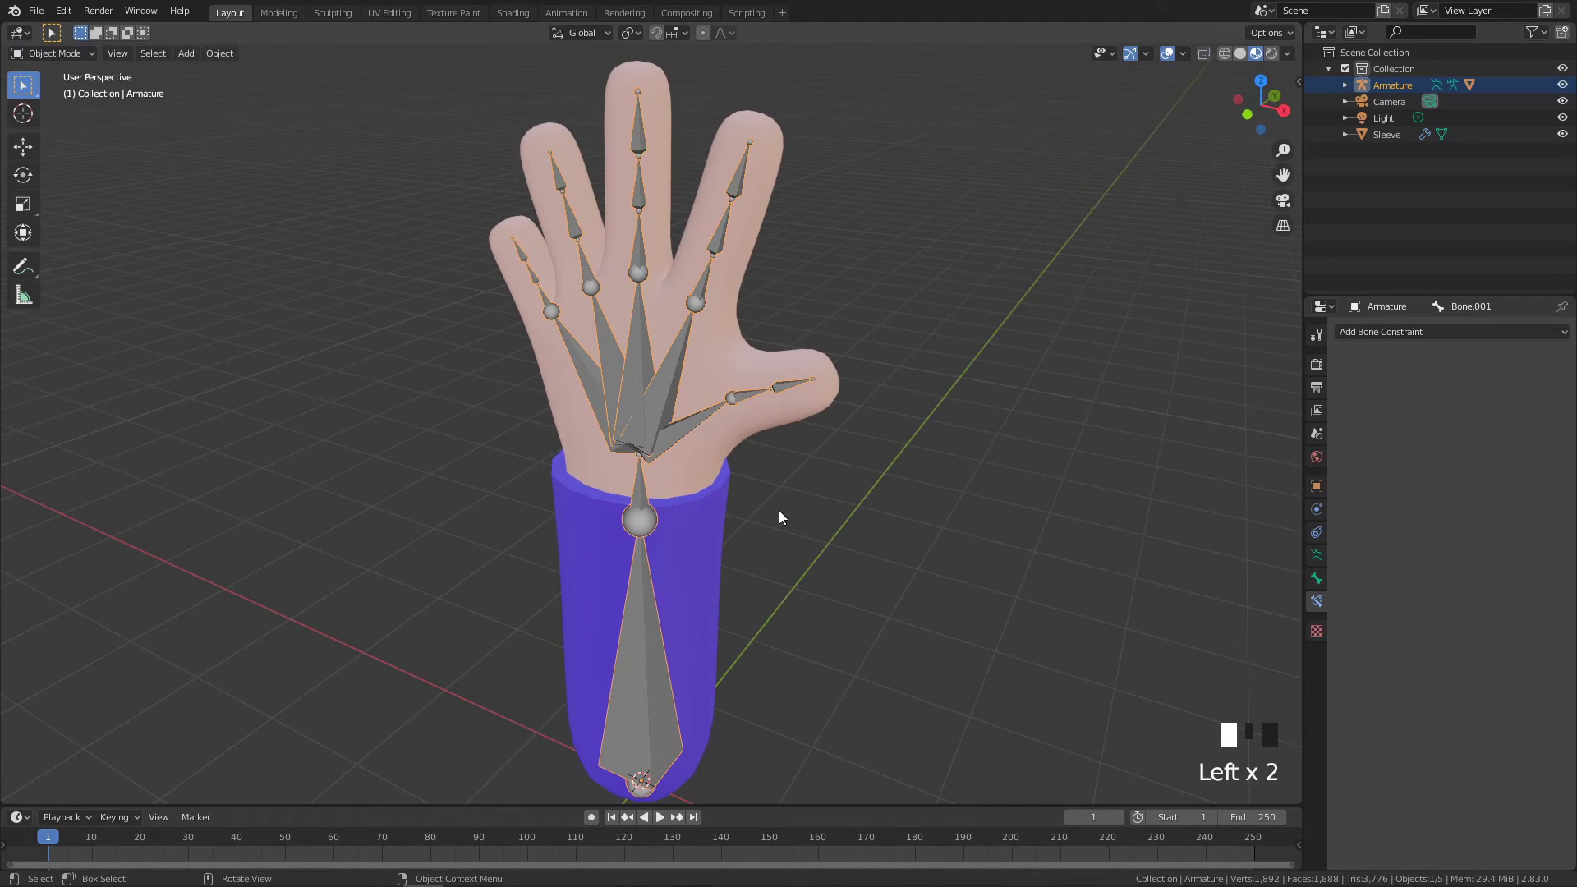
left_click(778, 510)
left_click(698, 512)
scroll(736, 539, "up", 2)
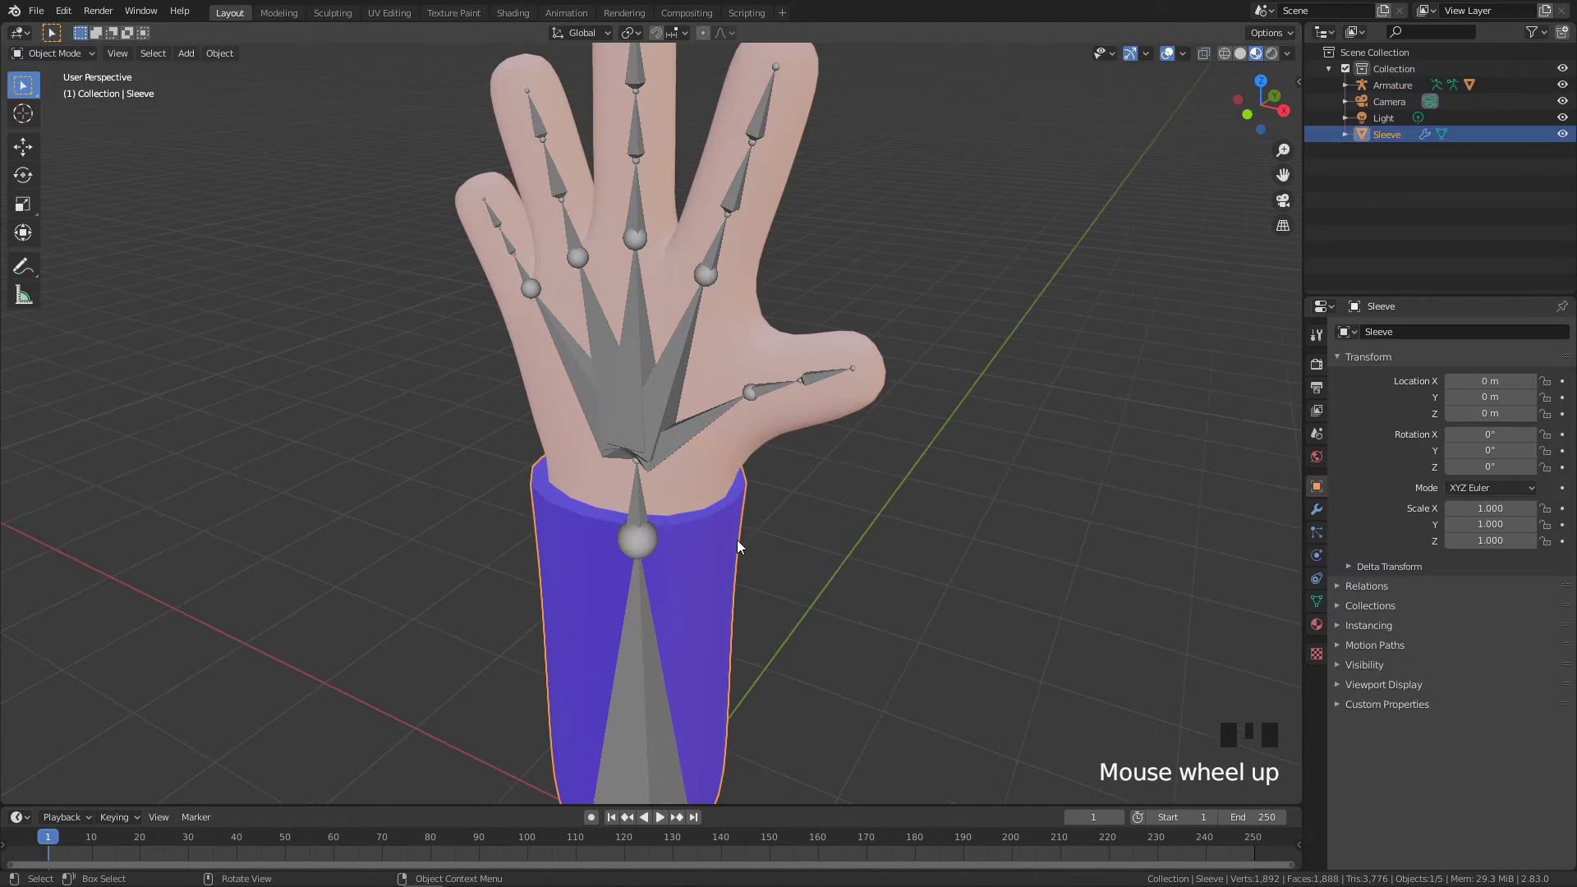
left_click(643, 602, "shift")
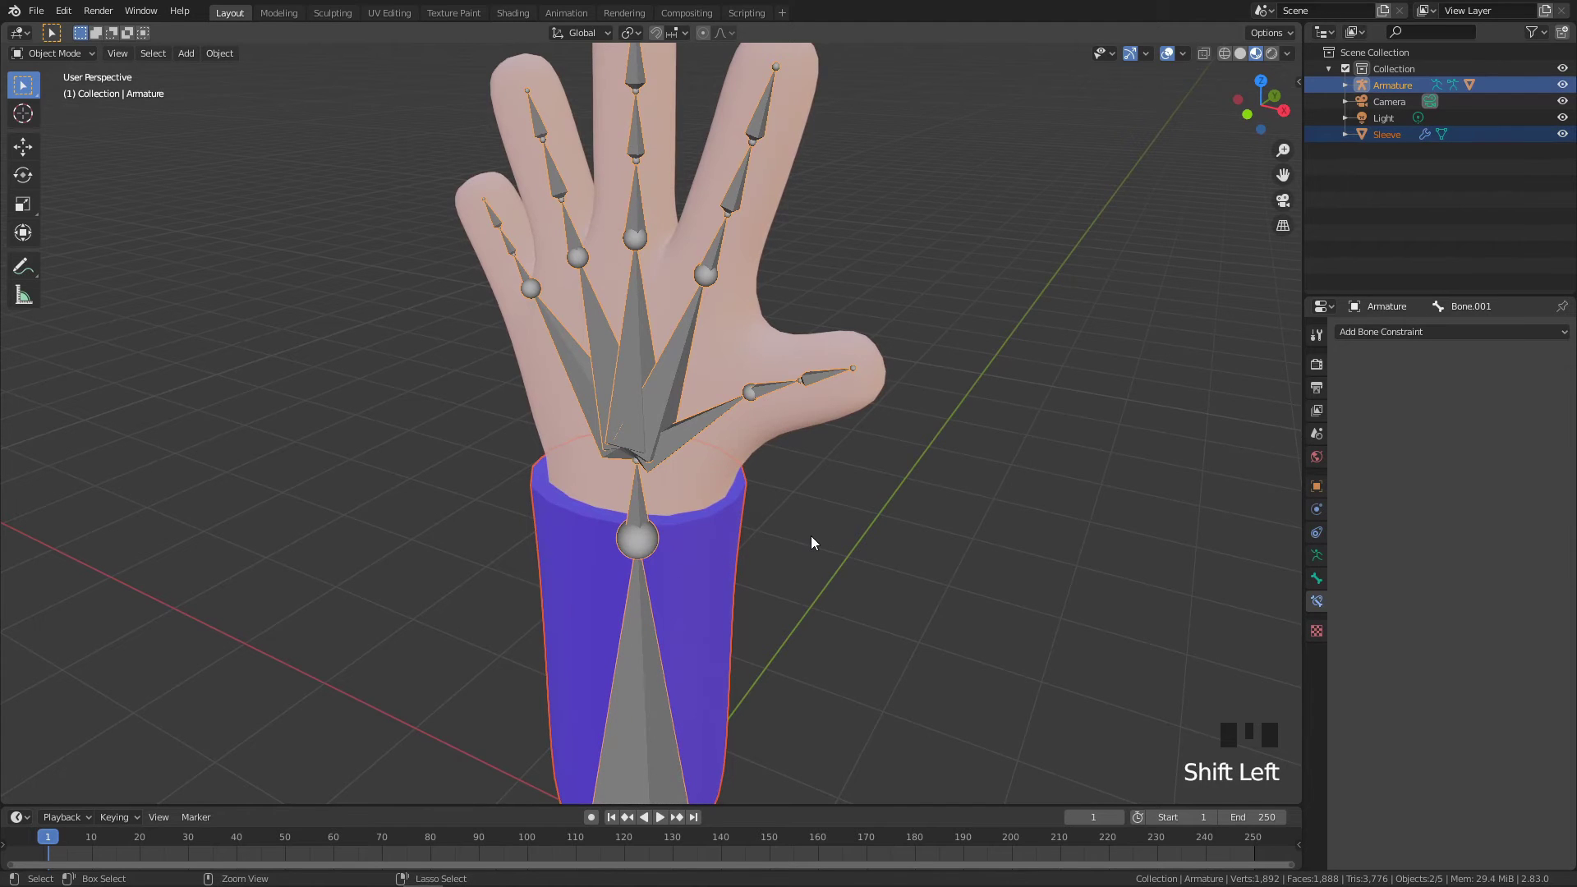
key("ctrl+p")
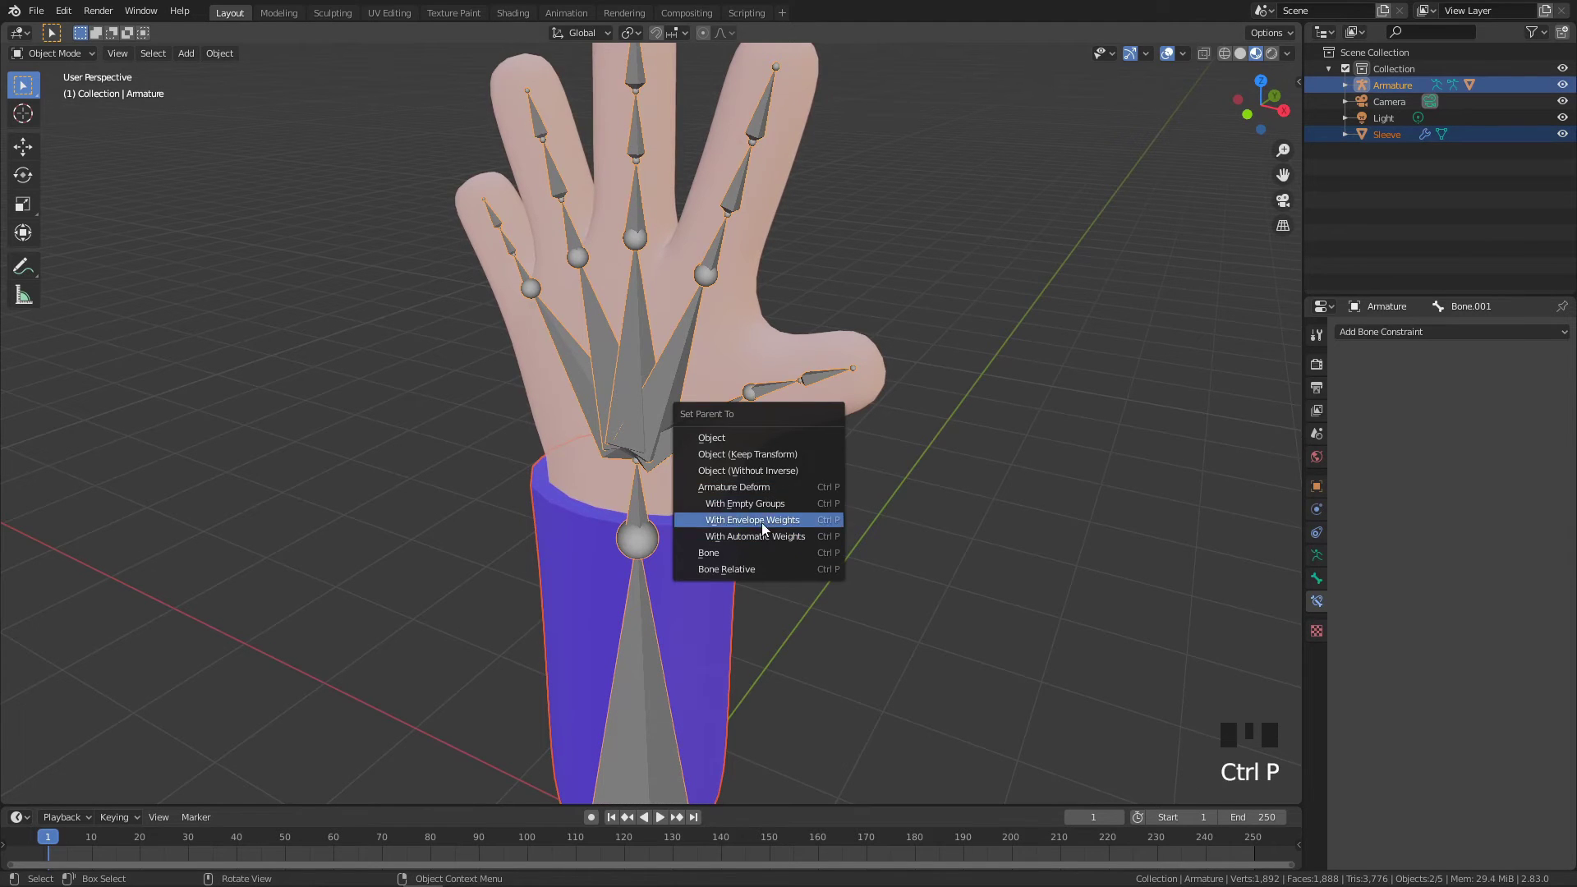
left_click(777, 536)
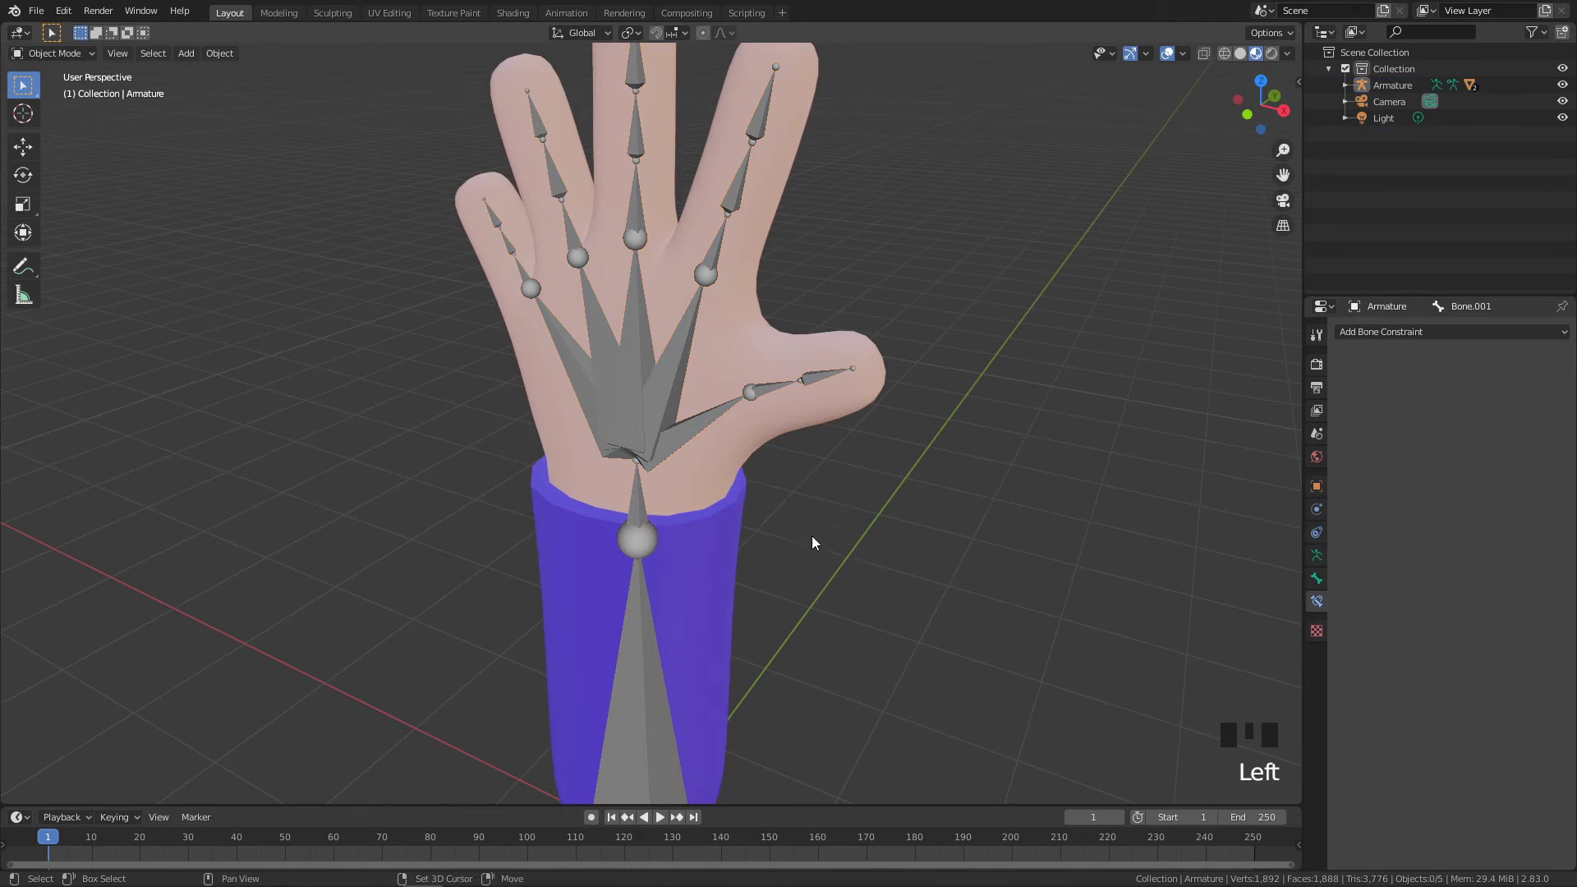
Select the armature and return it to Pose Mode
middle_click_drag(813, 539, 840, 466, "shift")
left_click(654, 400)
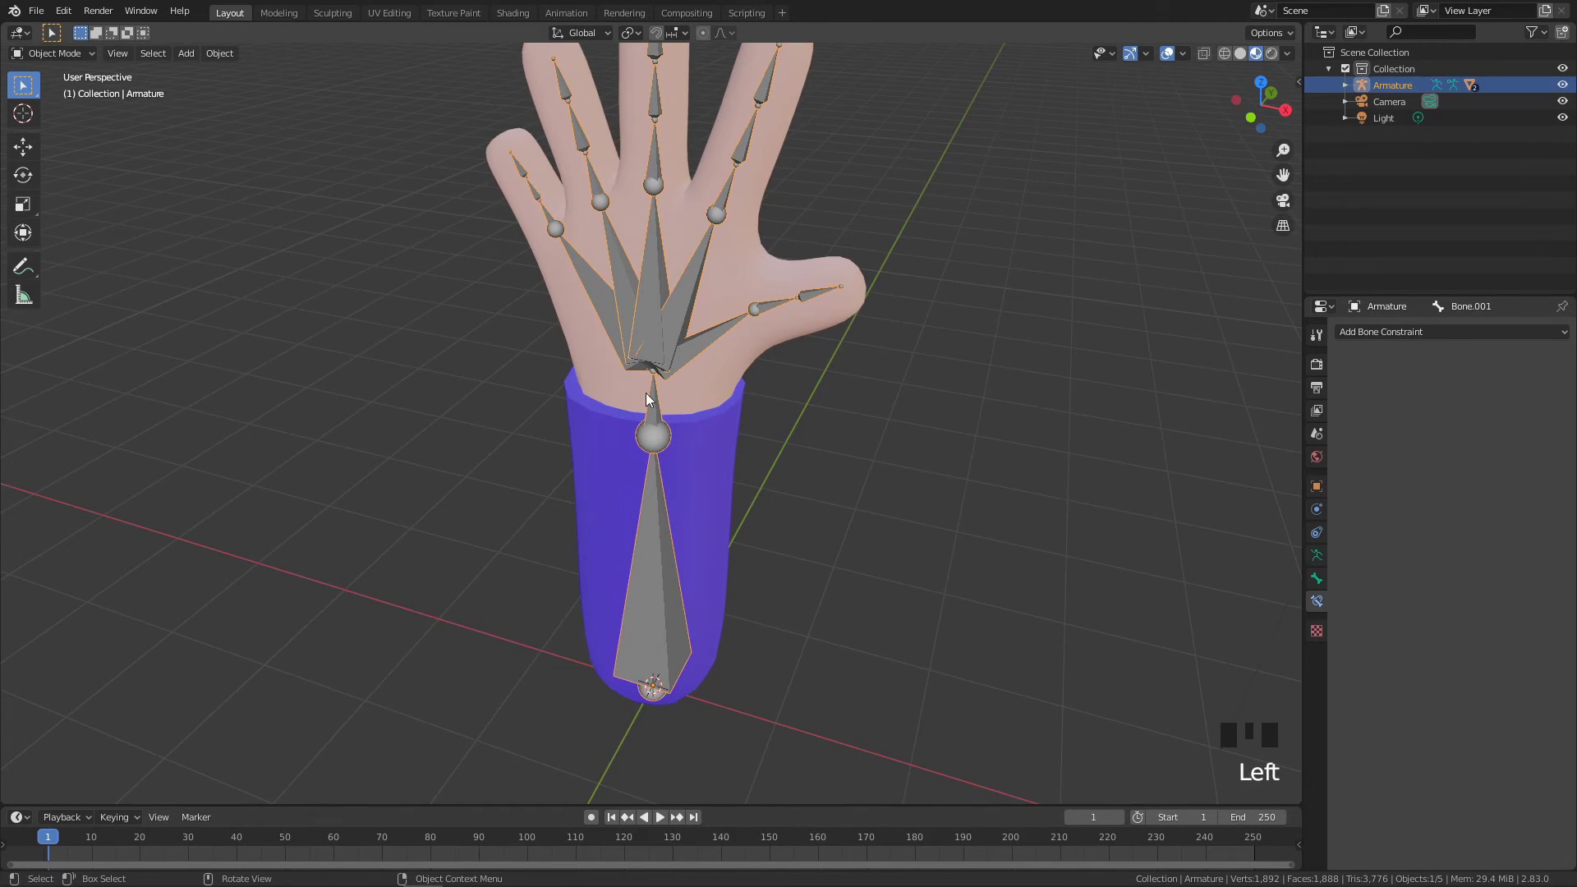
left_click(80, 53)
left_click(50, 111)
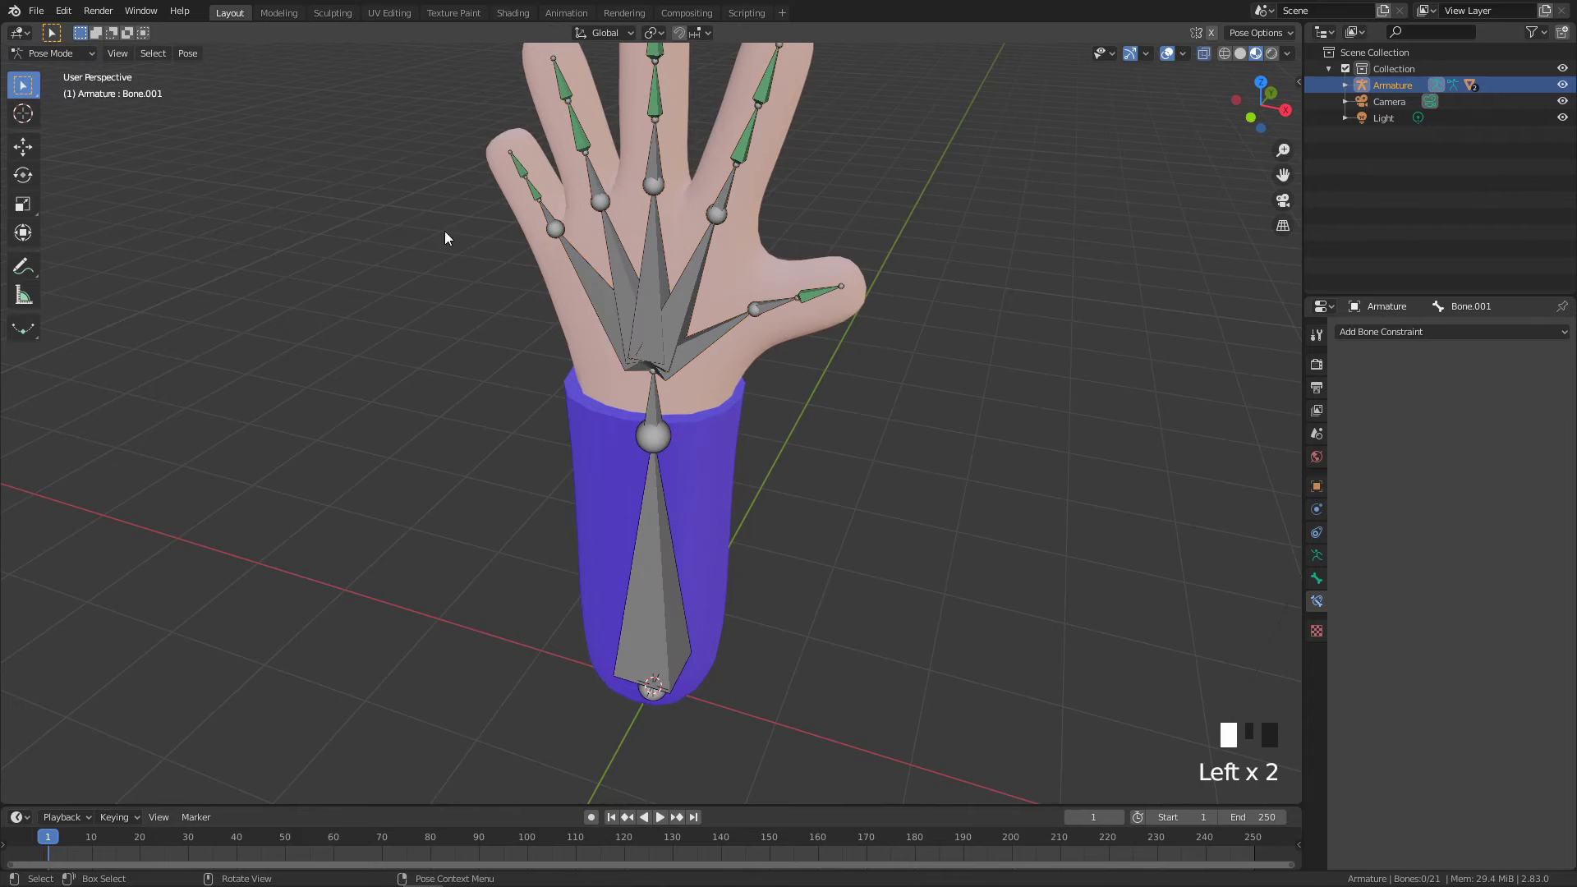
Try rotating the wrist bone about the global Y axis to test the sleeve's deformation, and restore the upright pose
left_click(655, 397)
middle_click_drag(855, 435, 868, 430)
key("r")
key("y")
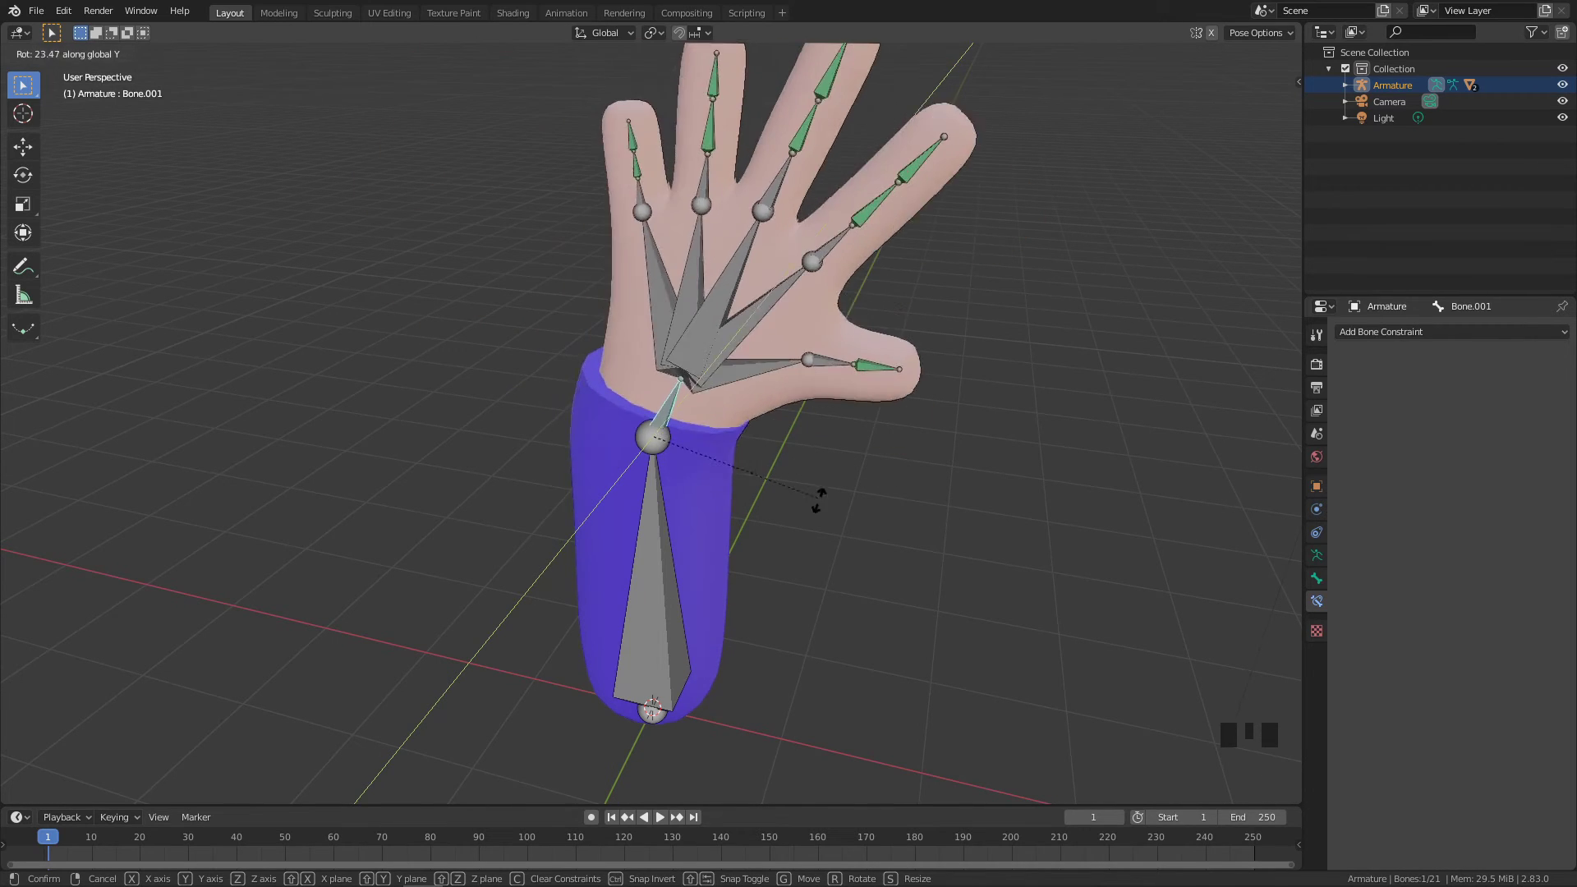
left_click(727, 397)
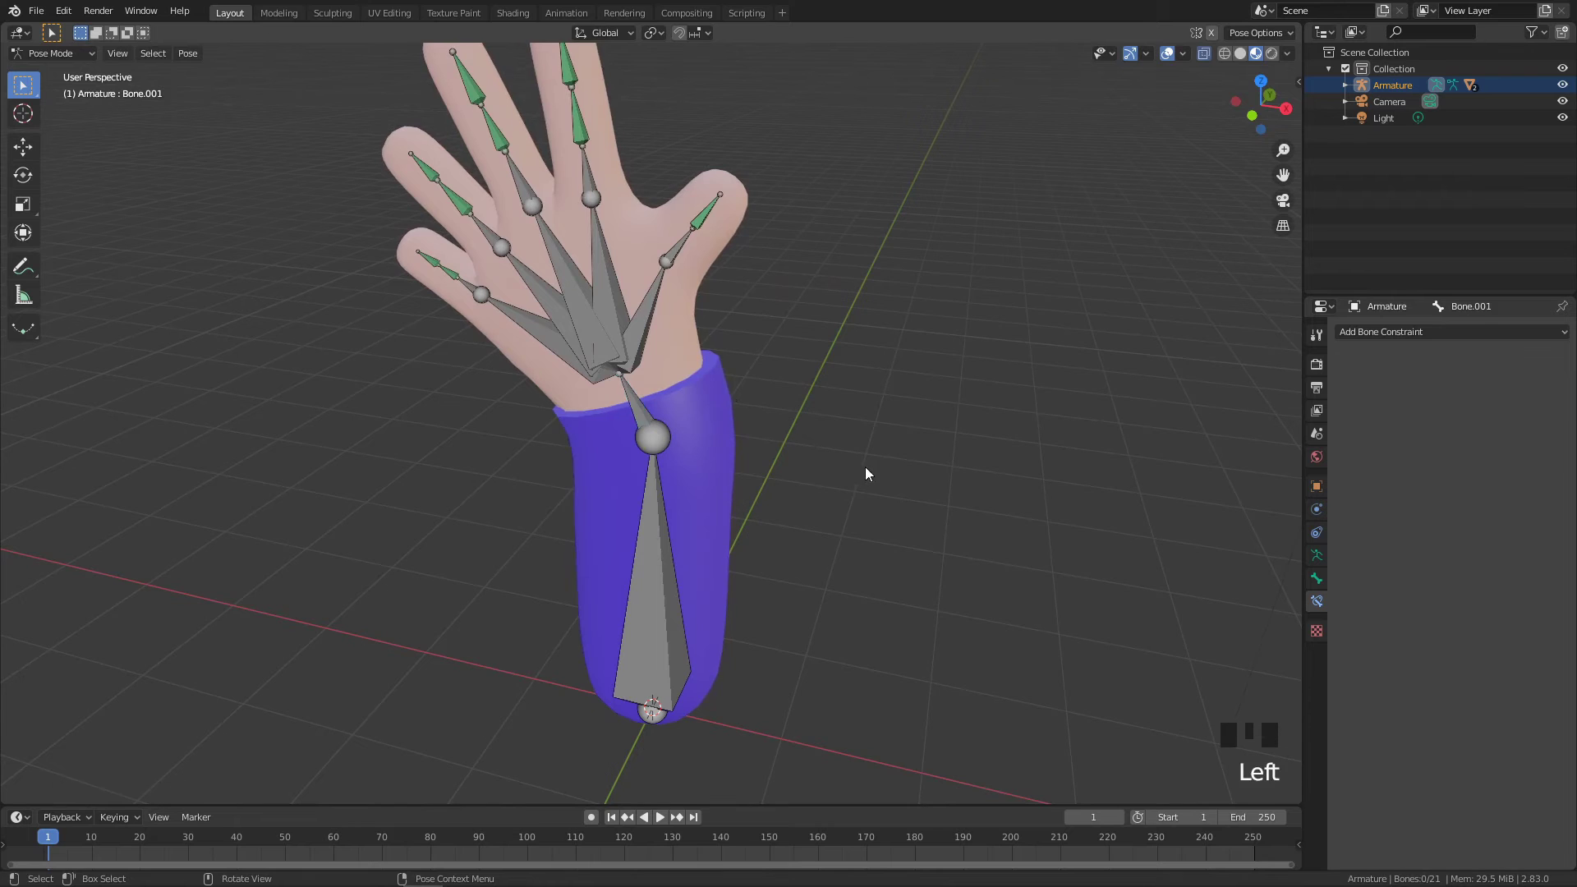
middle_click_drag(866, 467, 1015, 435)
left_click(841, 377)
middle_click_drag(841, 377, 761, 539, "shift")
left_click(825, 510)
Enlarge the timeline area below the viewport and set the animation's end frame to 80
scroll(825, 510, "down", 2)
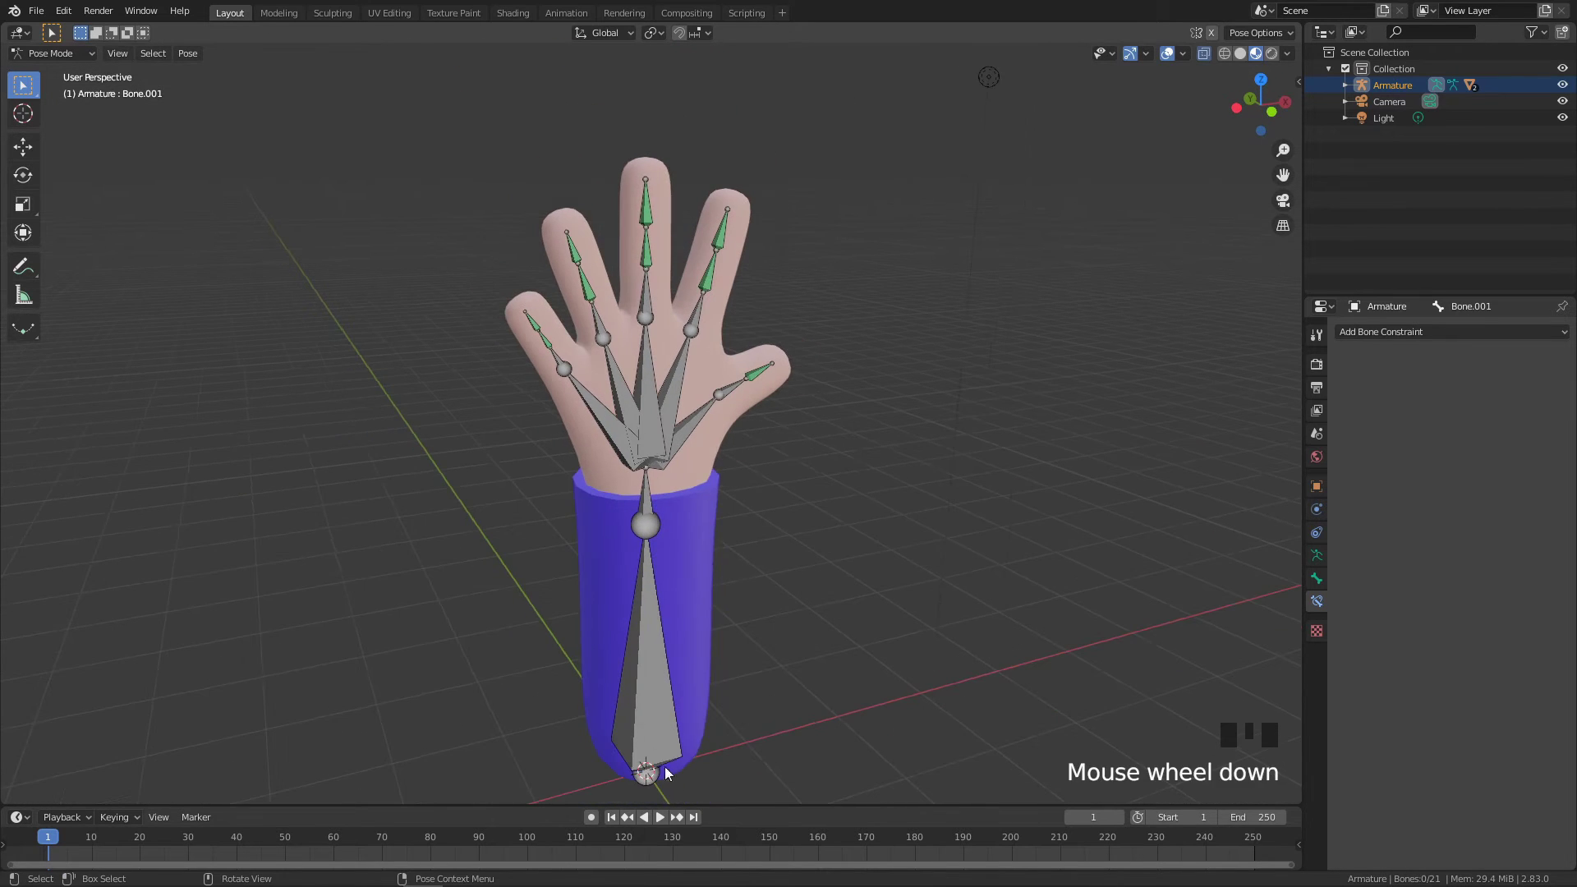
left_click_drag(715, 807, 743, 675)
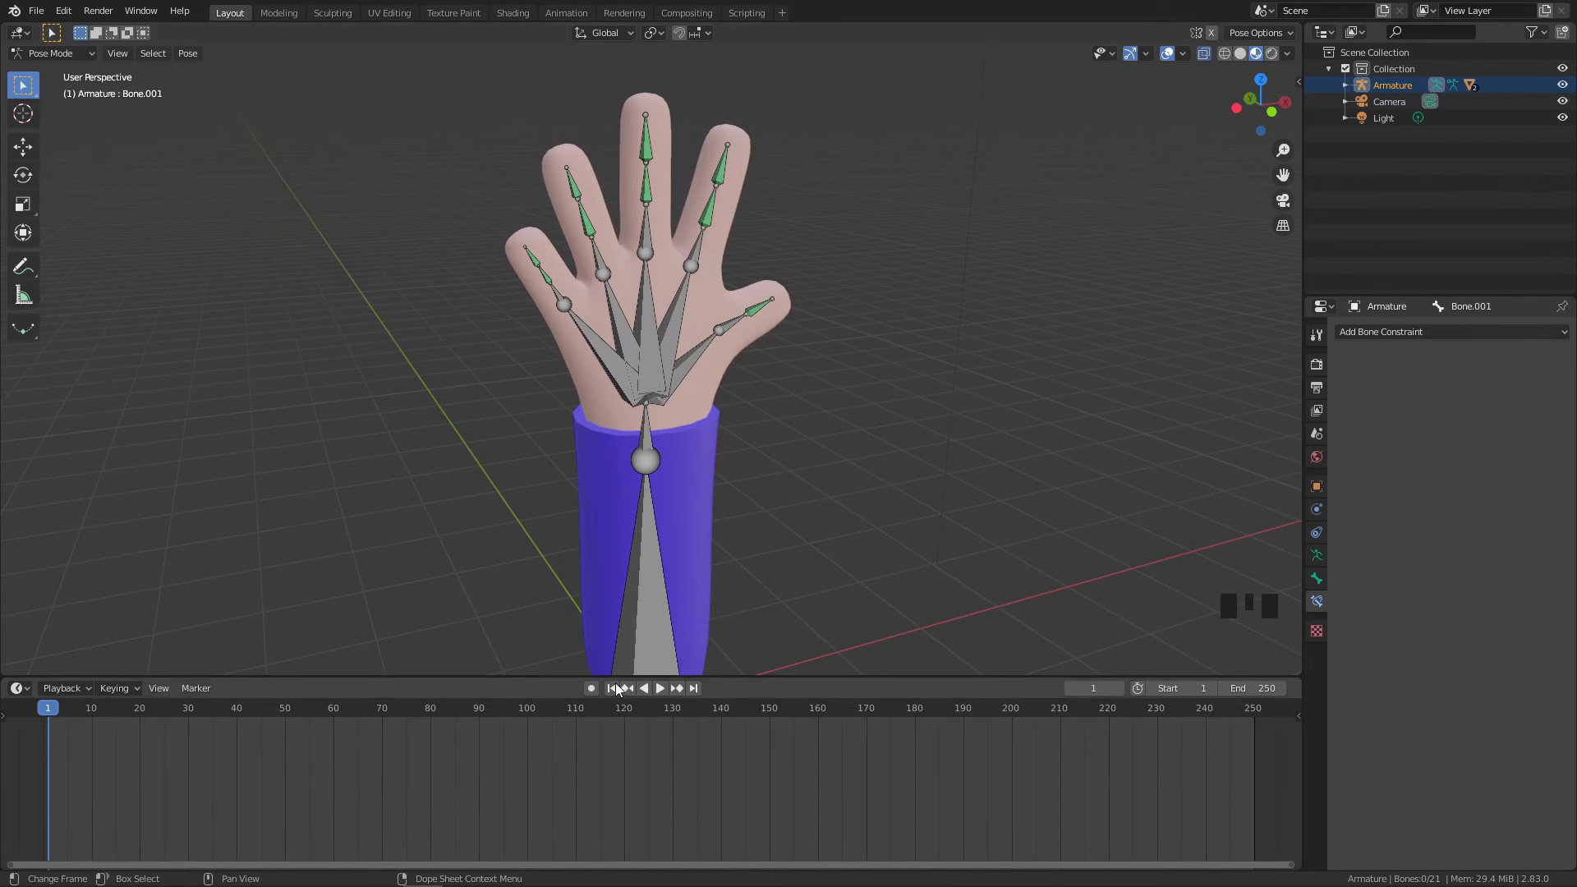
middle_click_drag(809, 439, 899, 454)
middle_click_drag(902, 435, 761, 433)
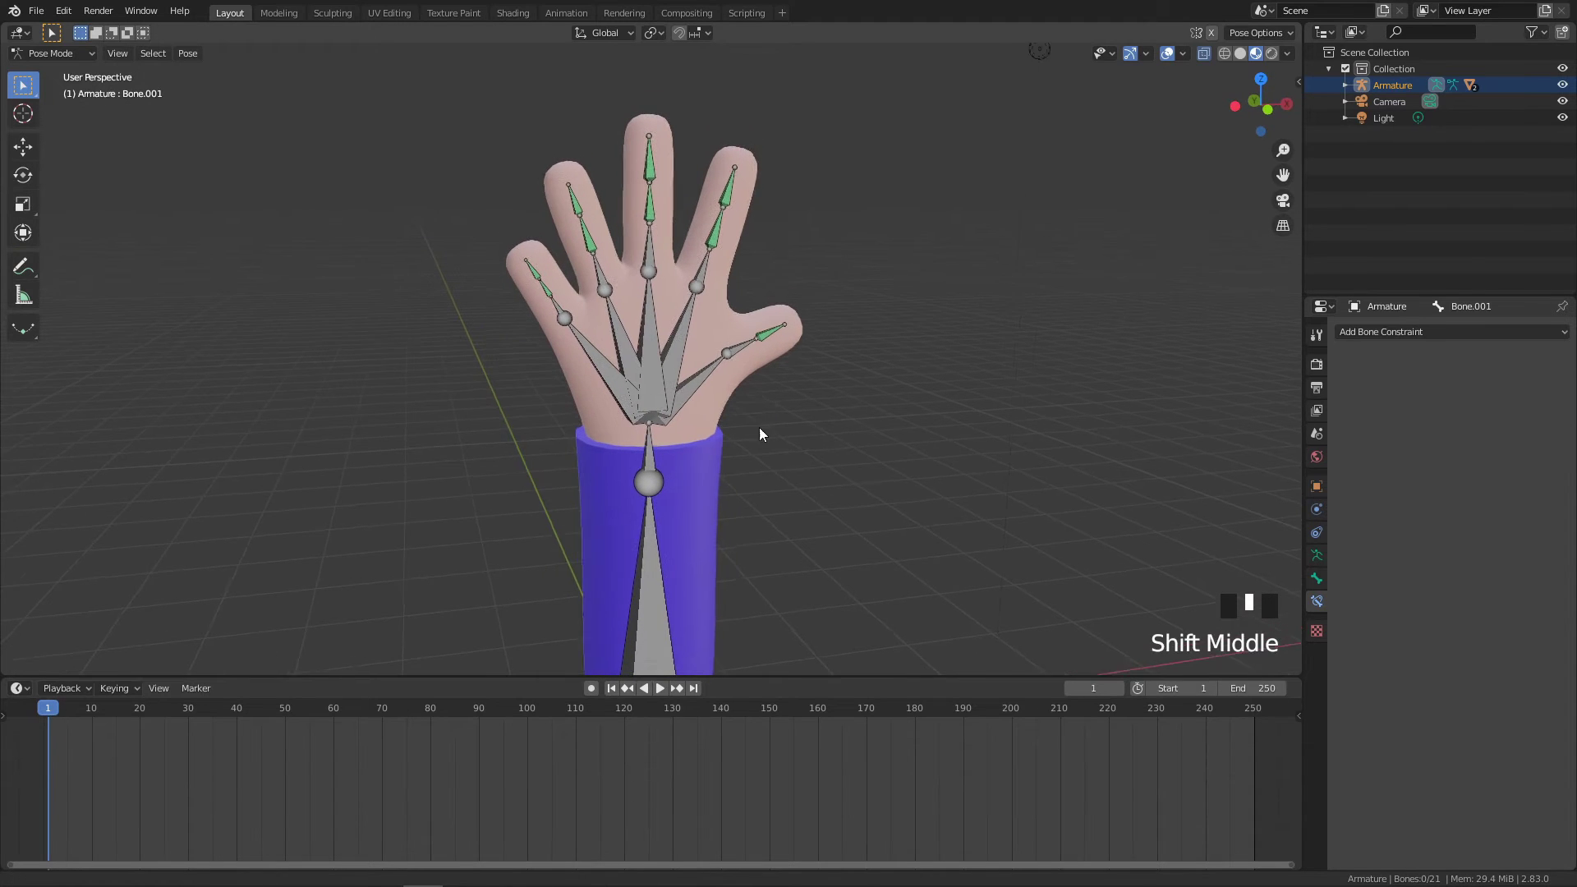
left_click_drag(794, 678, 790, 712)
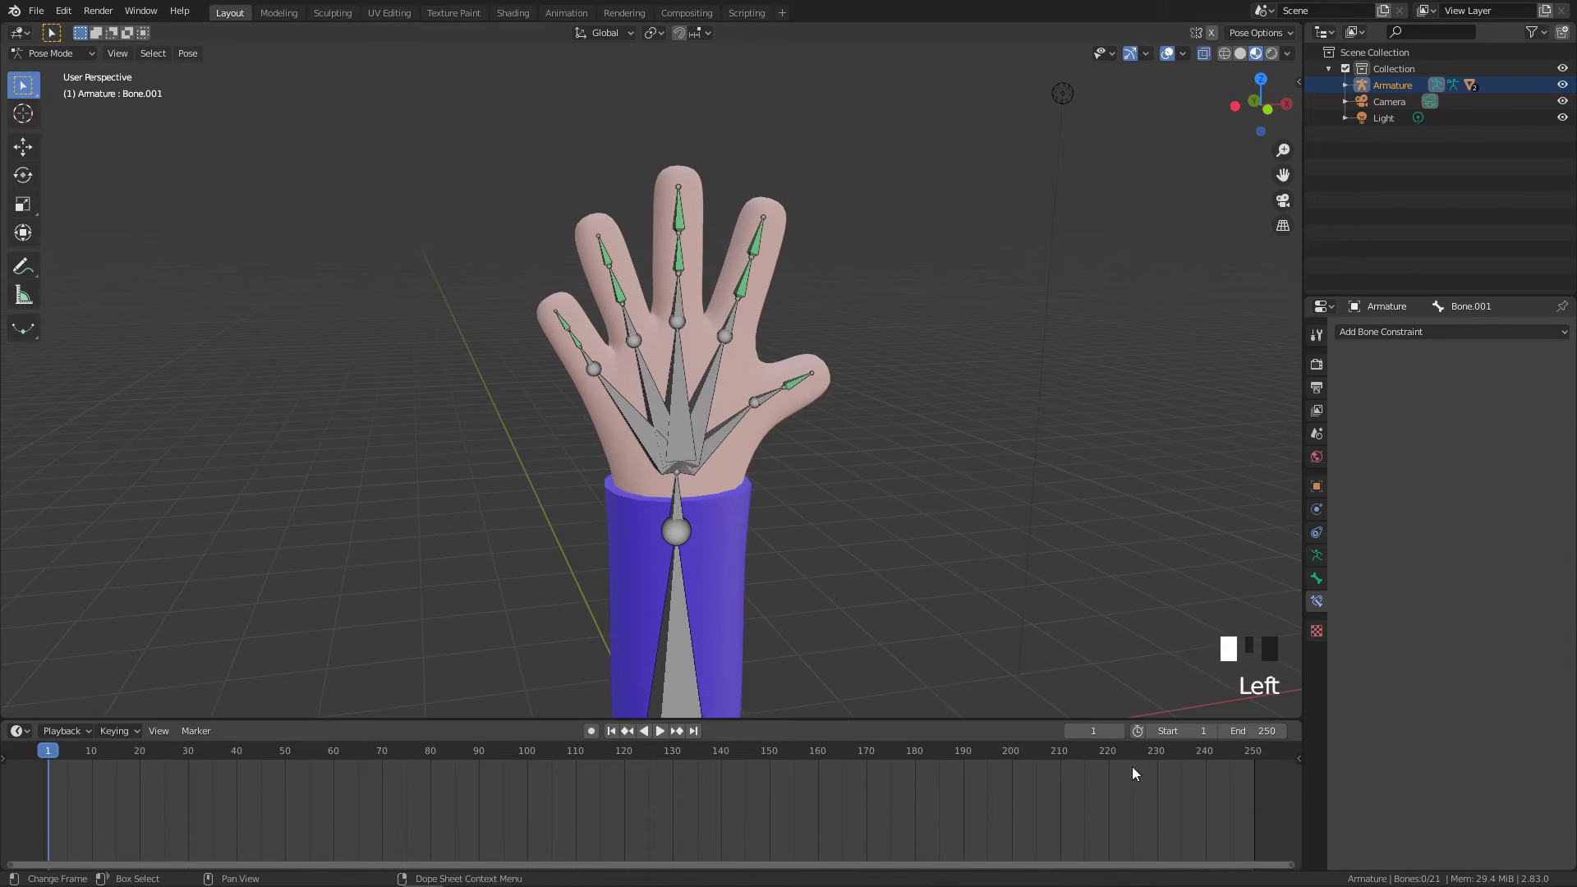
left_click(1268, 732)
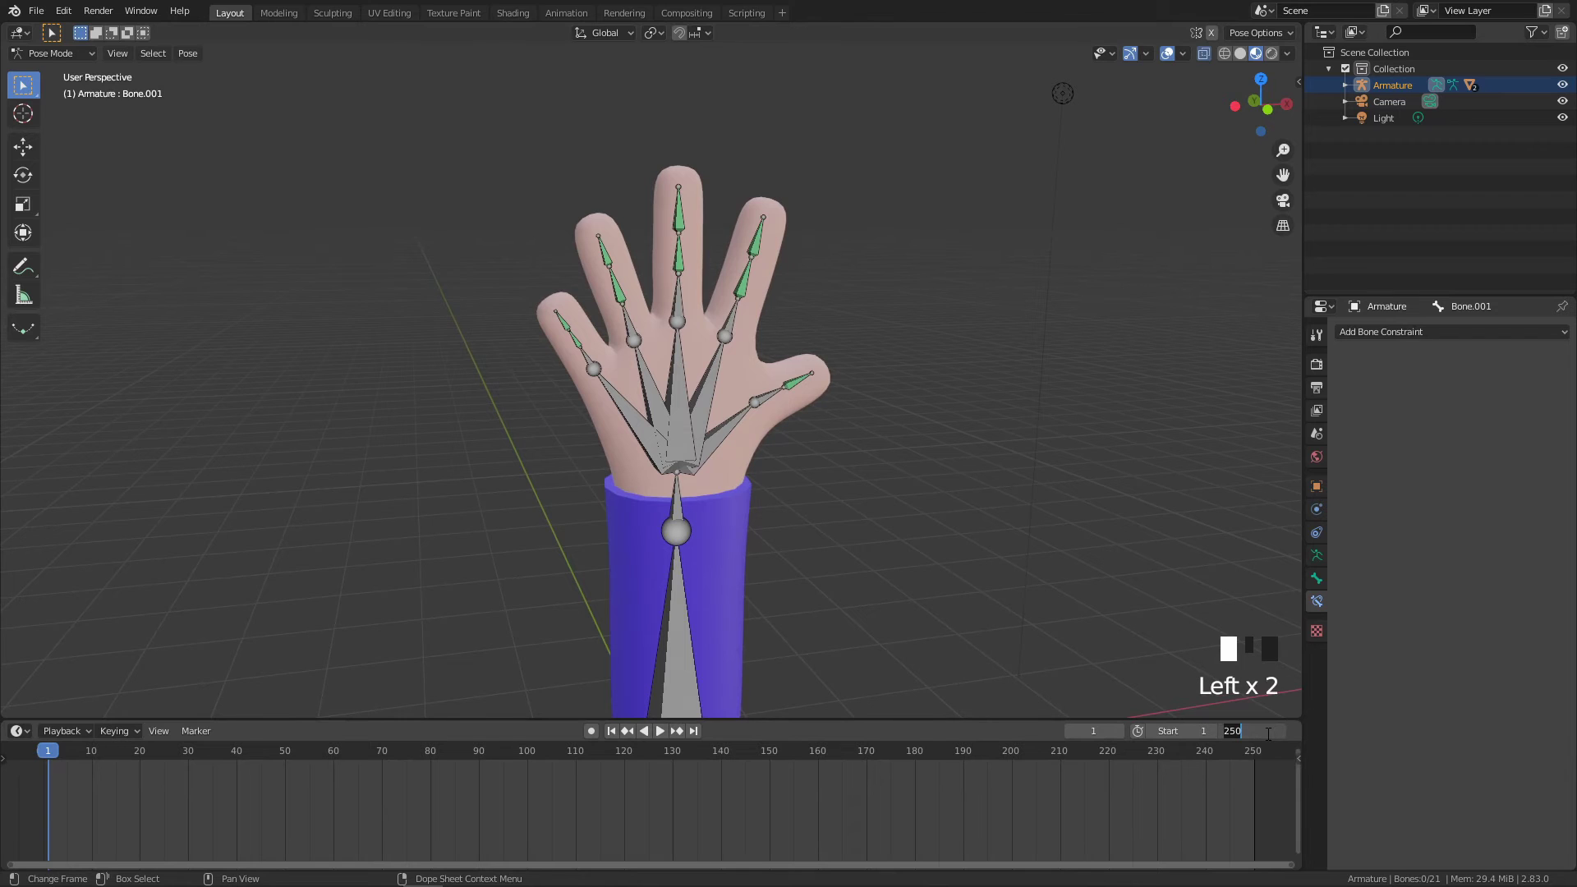
type("80")
key("Return")
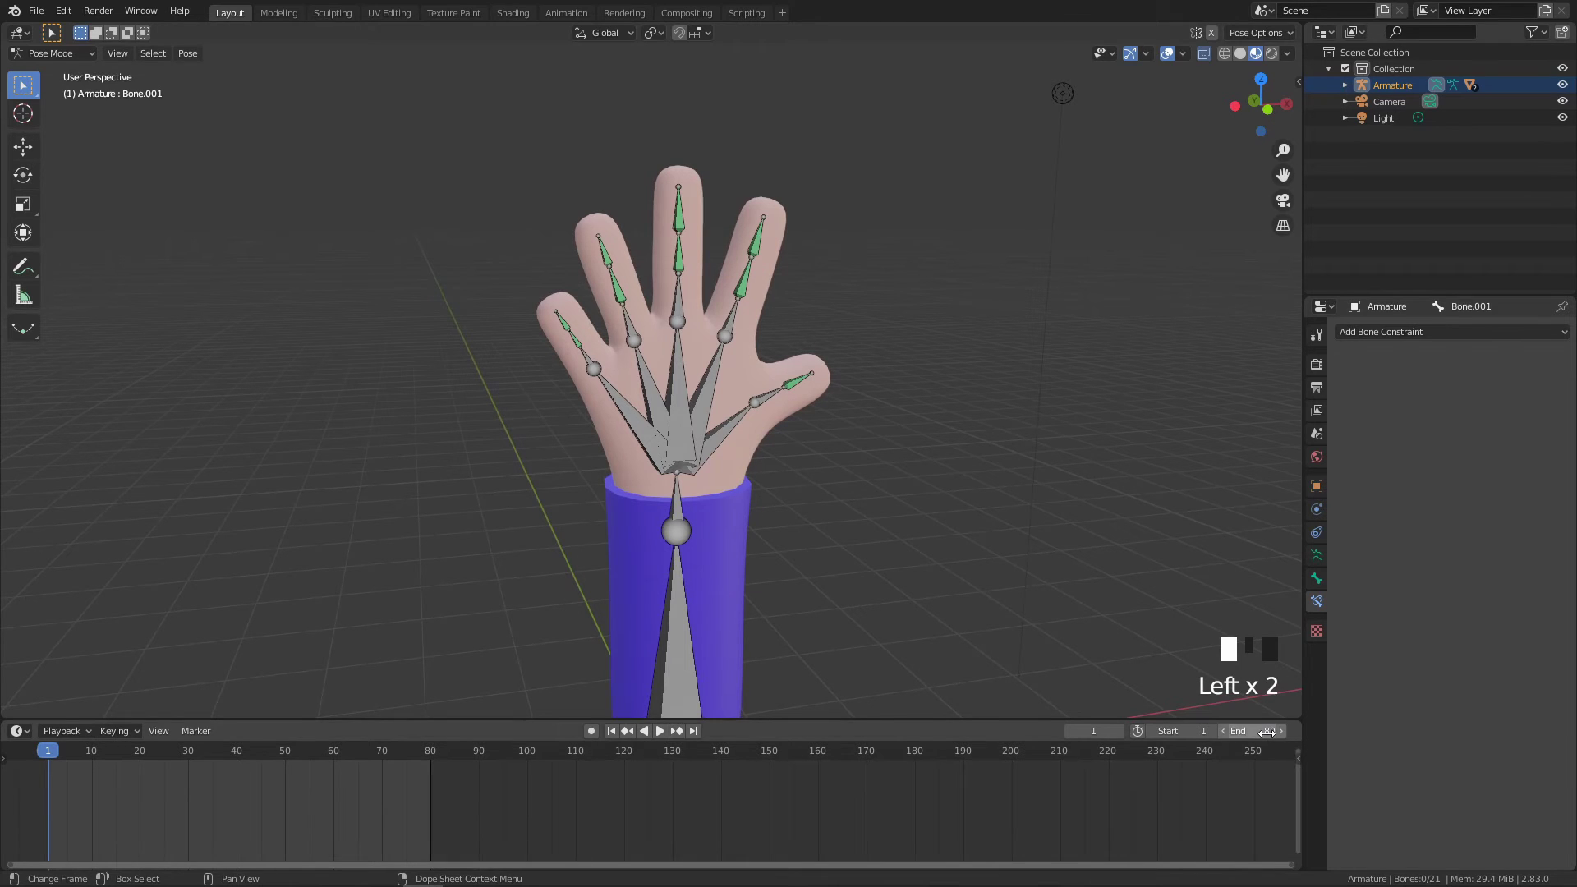
left_click(813, 603)
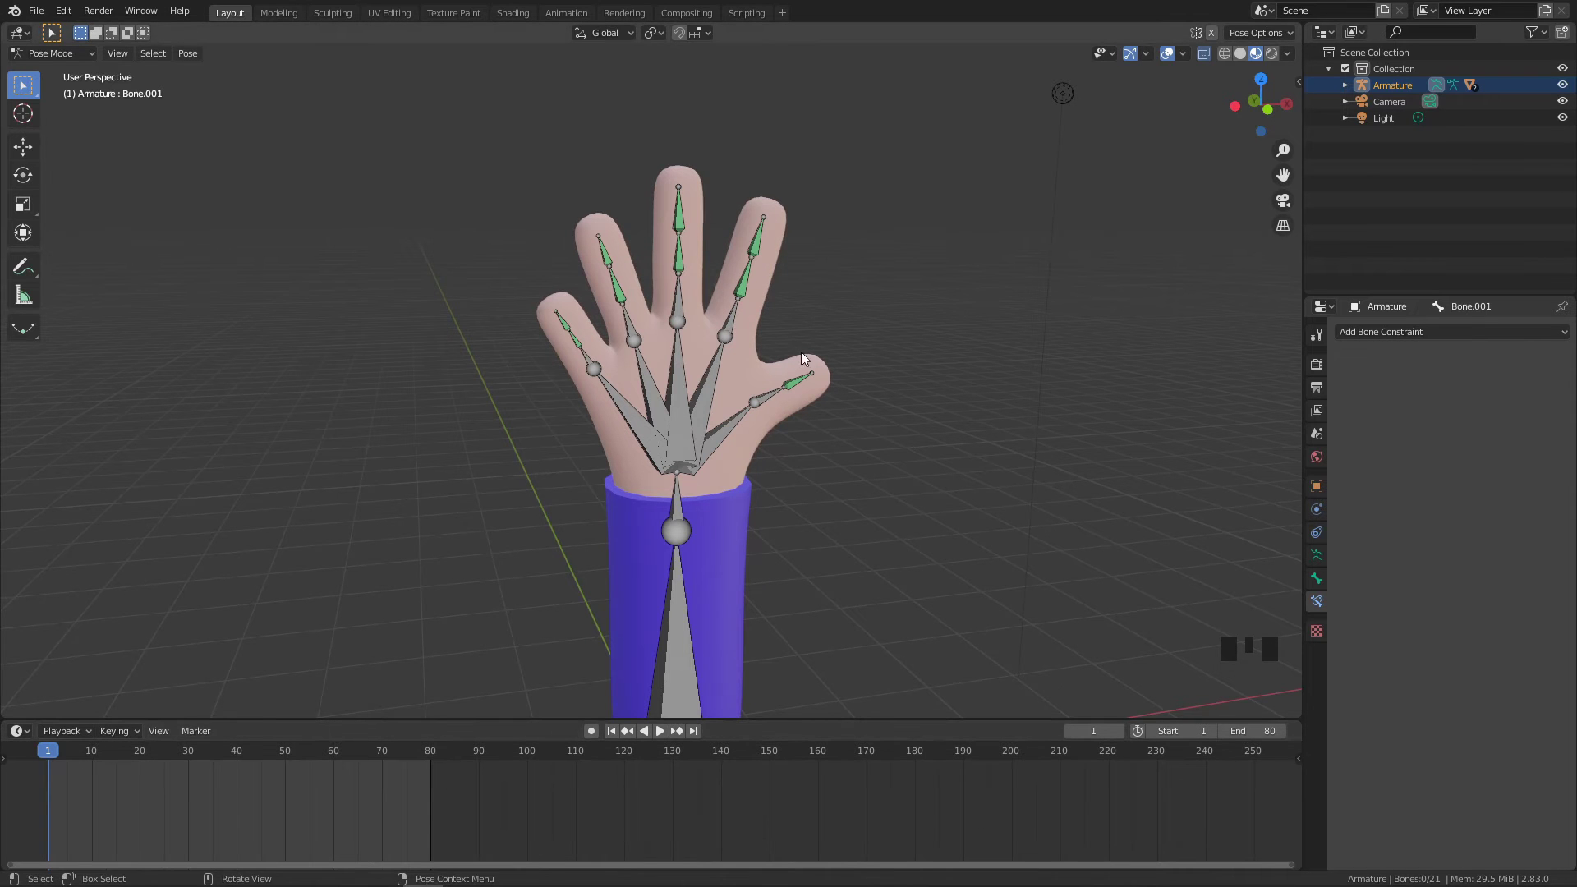
Rotate the wrist bone about the global Y axis to tilt the open hand toward its thumb side
middle_click_drag(800, 351, 883, 401)
scroll(895, 435, "up", 2)
middle_click_drag(912, 468, 857, 492, "shift")
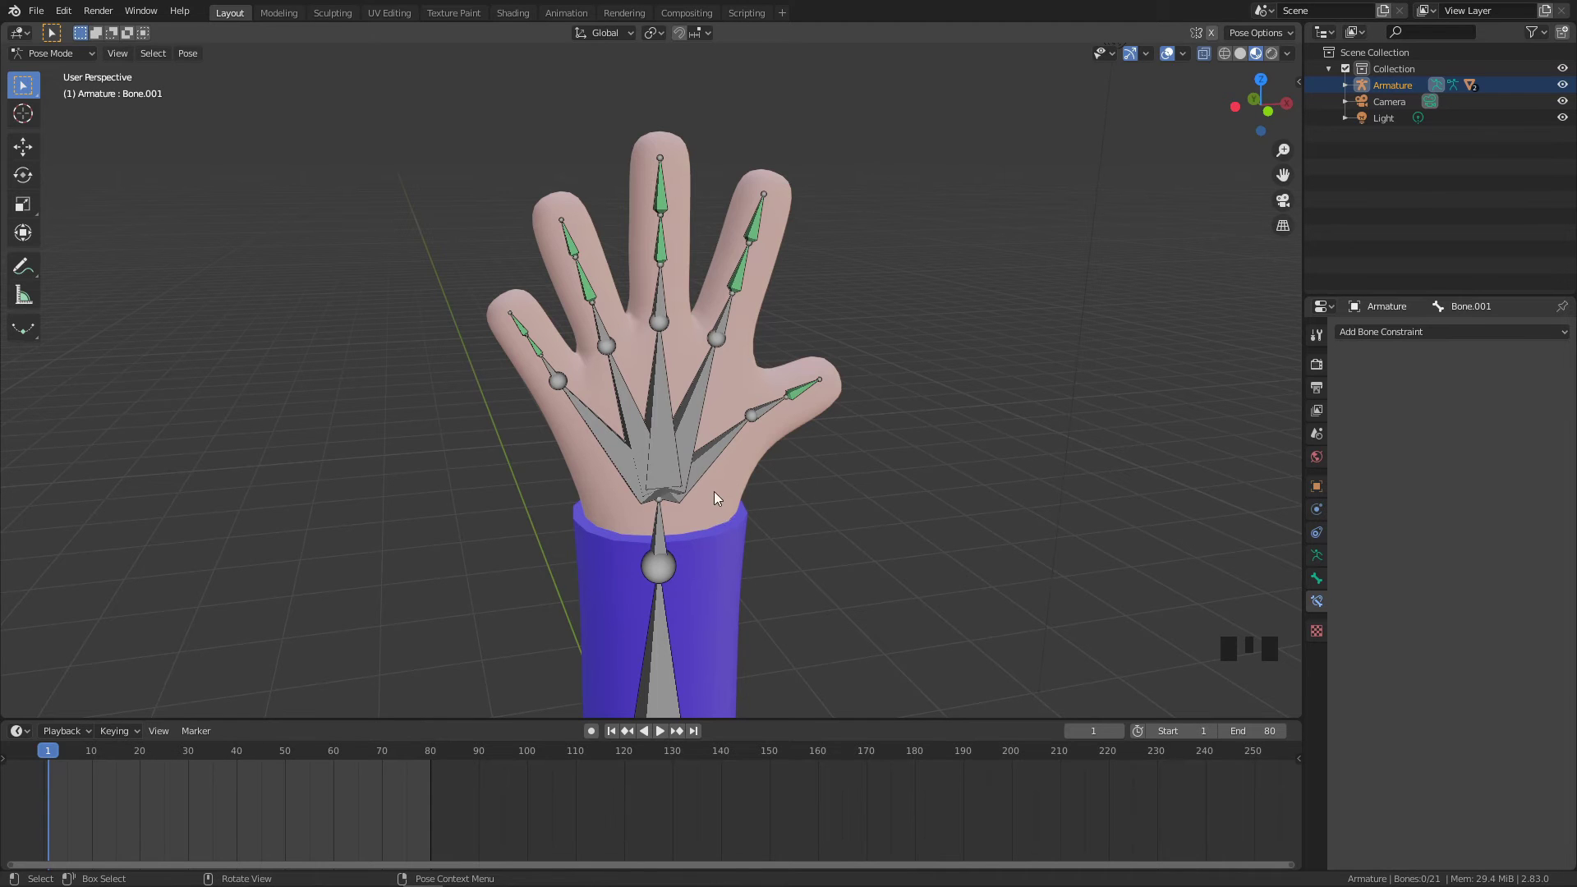
middle_click_drag(703, 511, 736, 539)
left_click(664, 538)
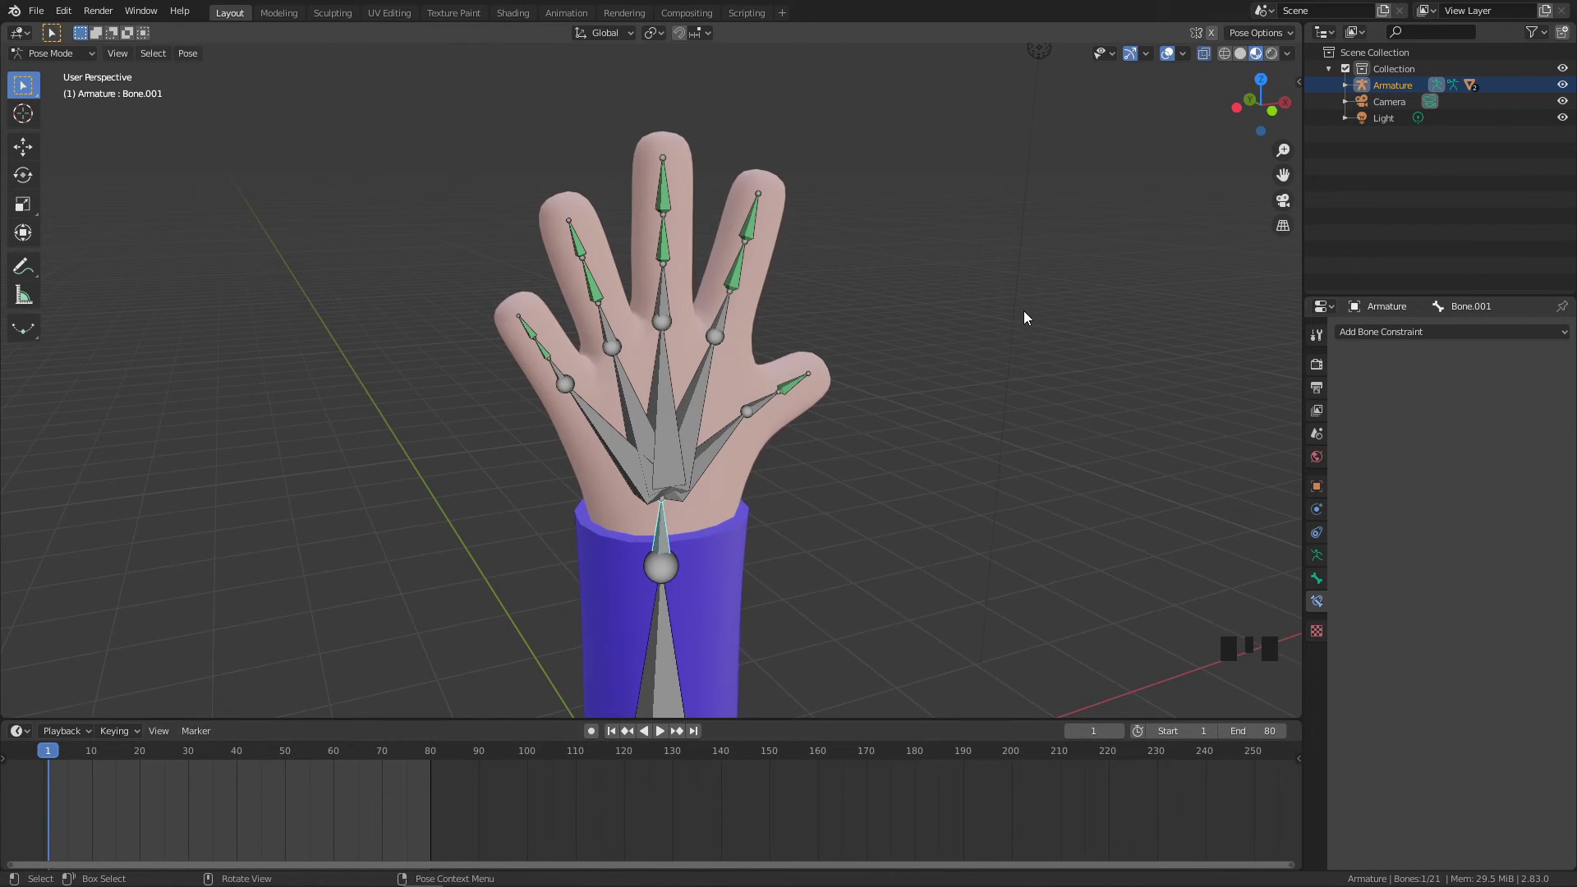
key("r")
key("y")
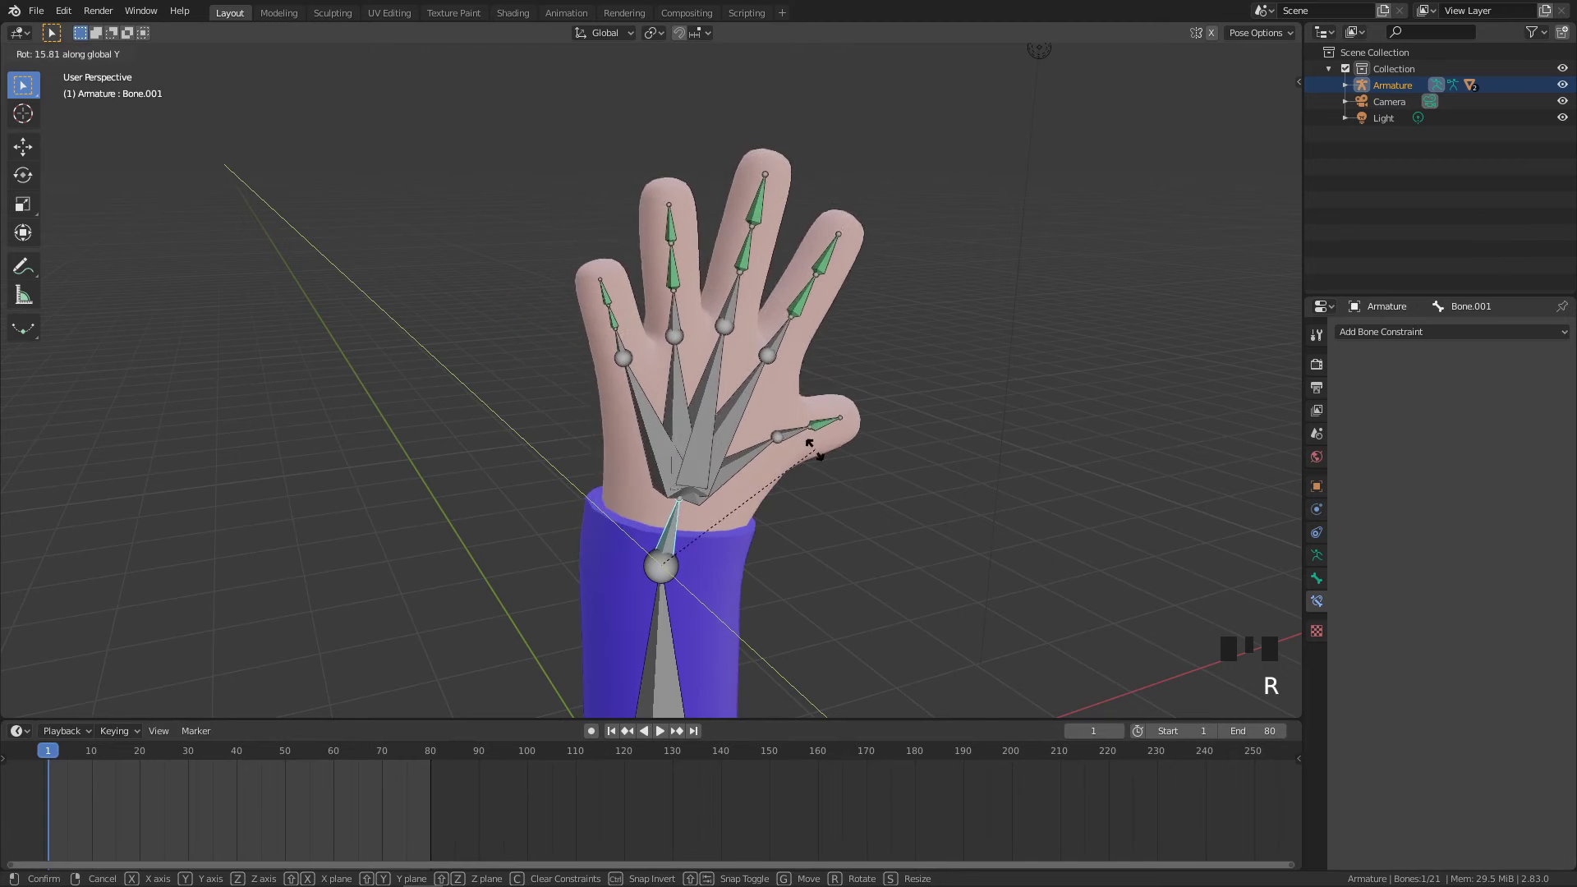
left_click(838, 471)
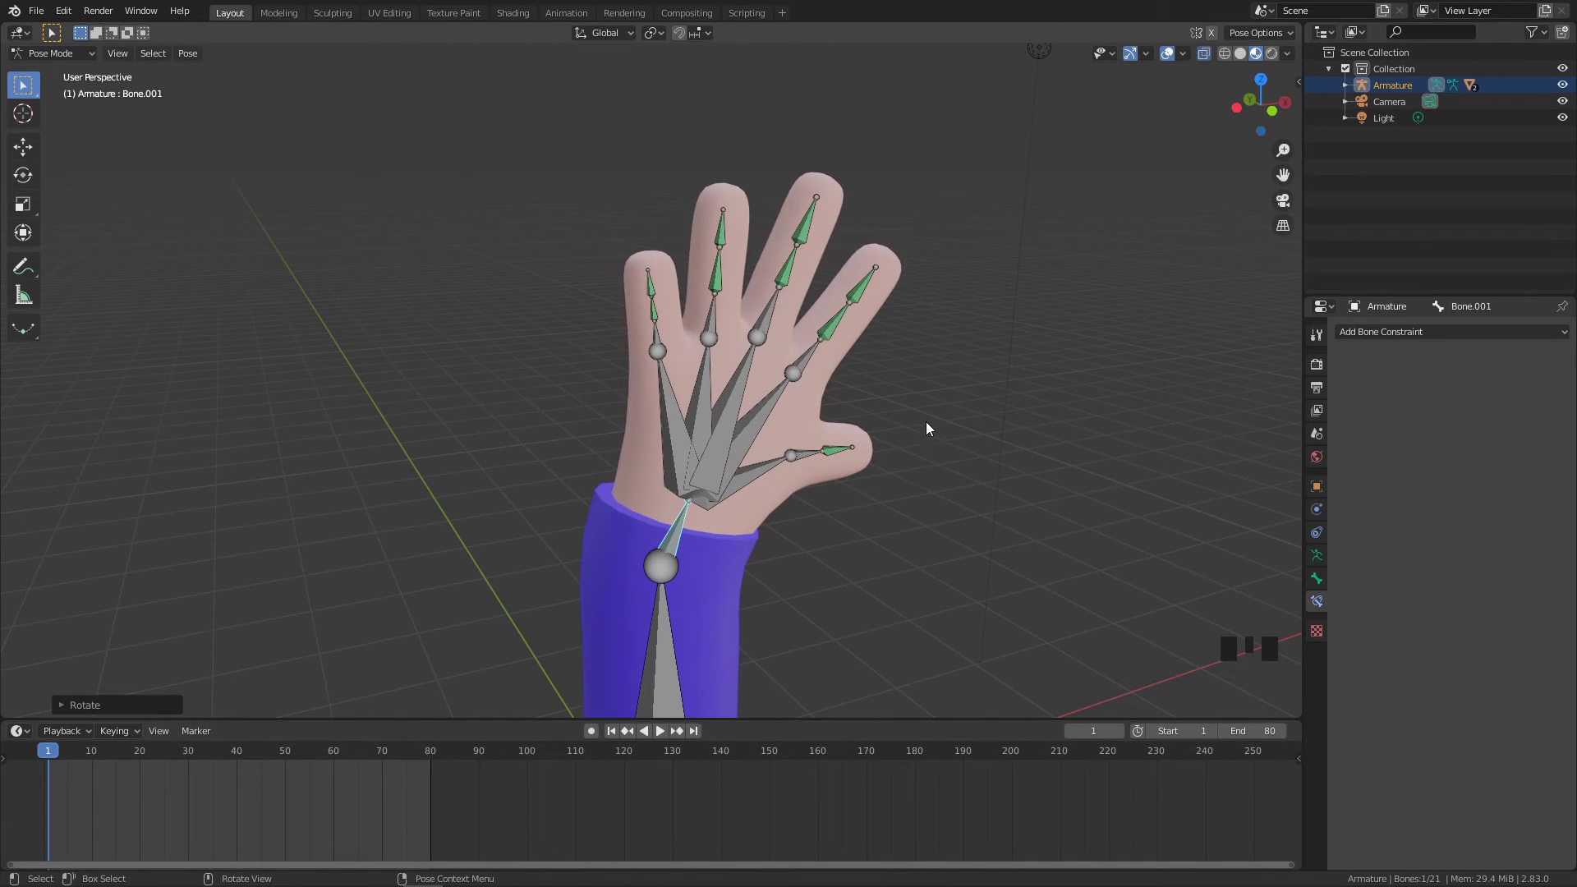
Insert a Rotation keyframe for the tilted wrist bone at frame 1, and reselect that bone at this frame
right_click(948, 350)
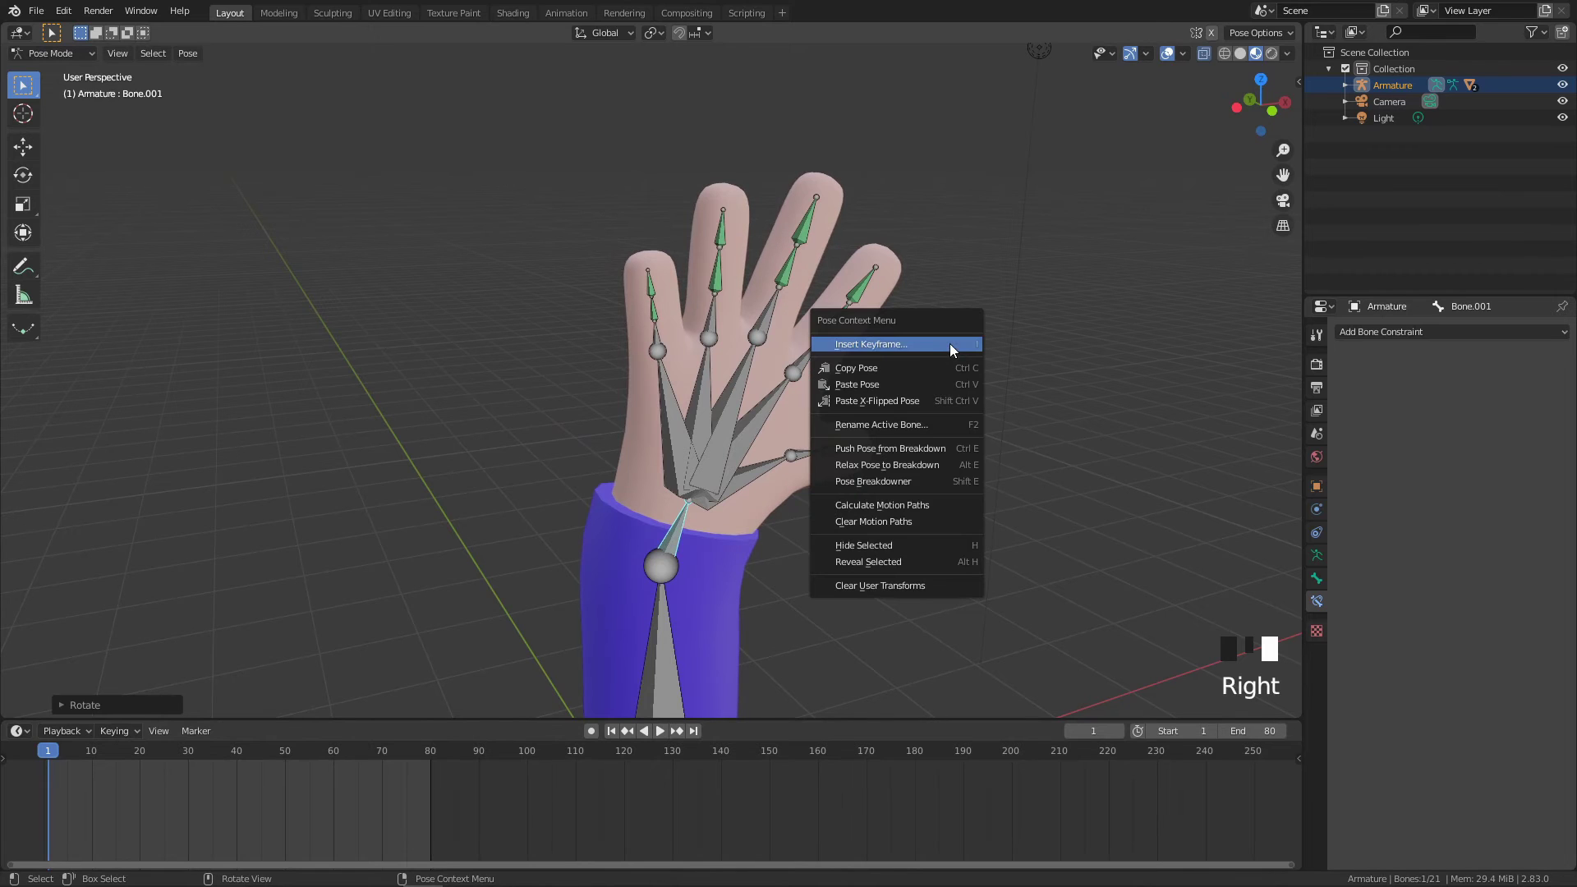
left_click(889, 343)
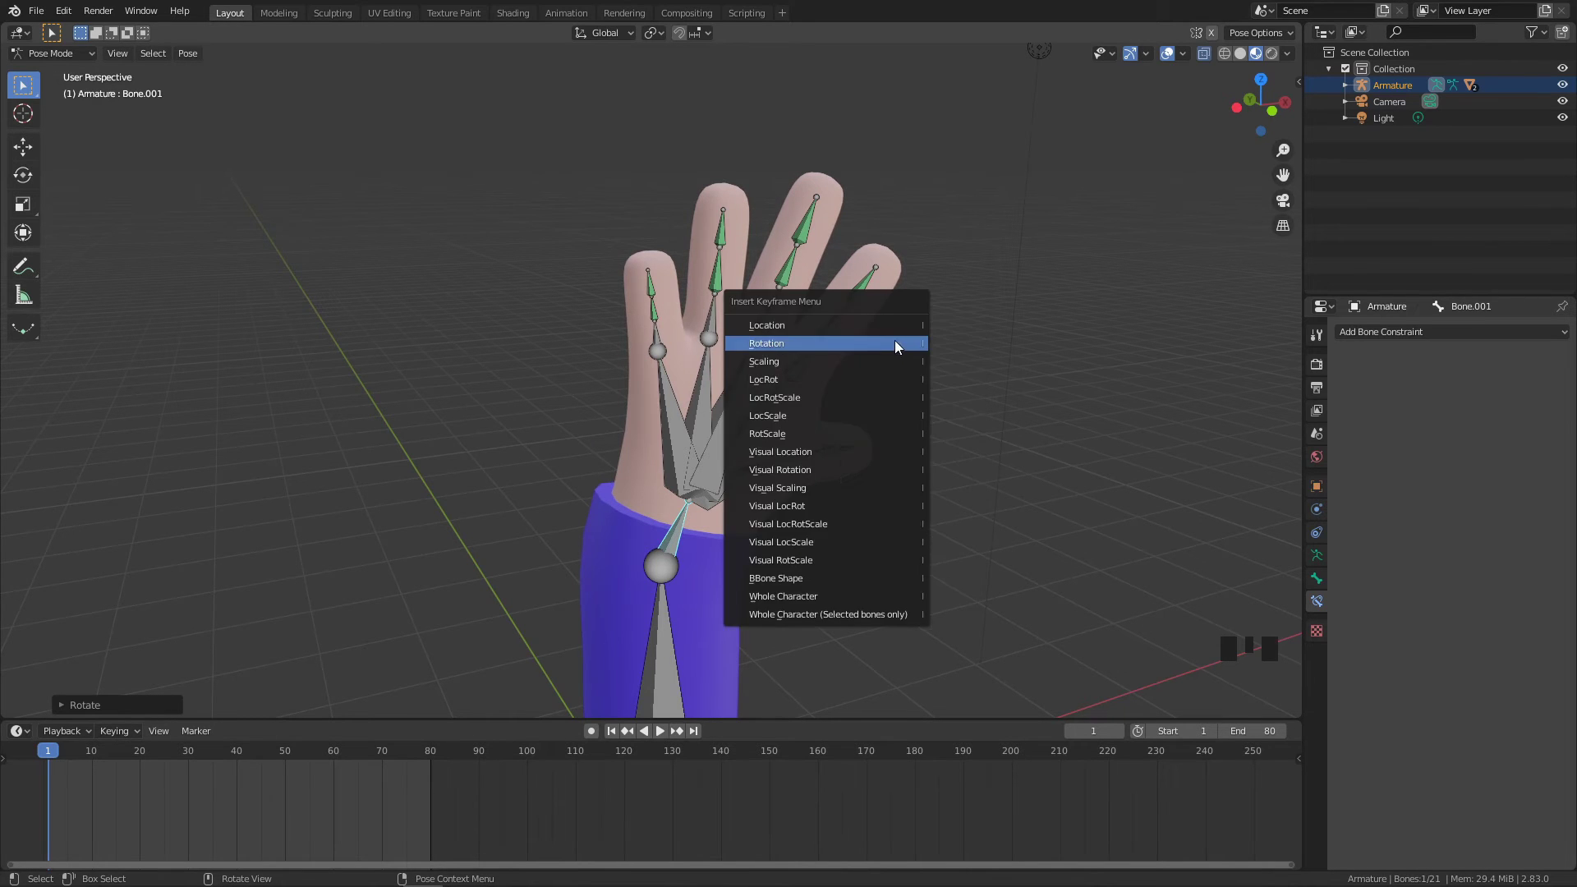
left_click(780, 343)
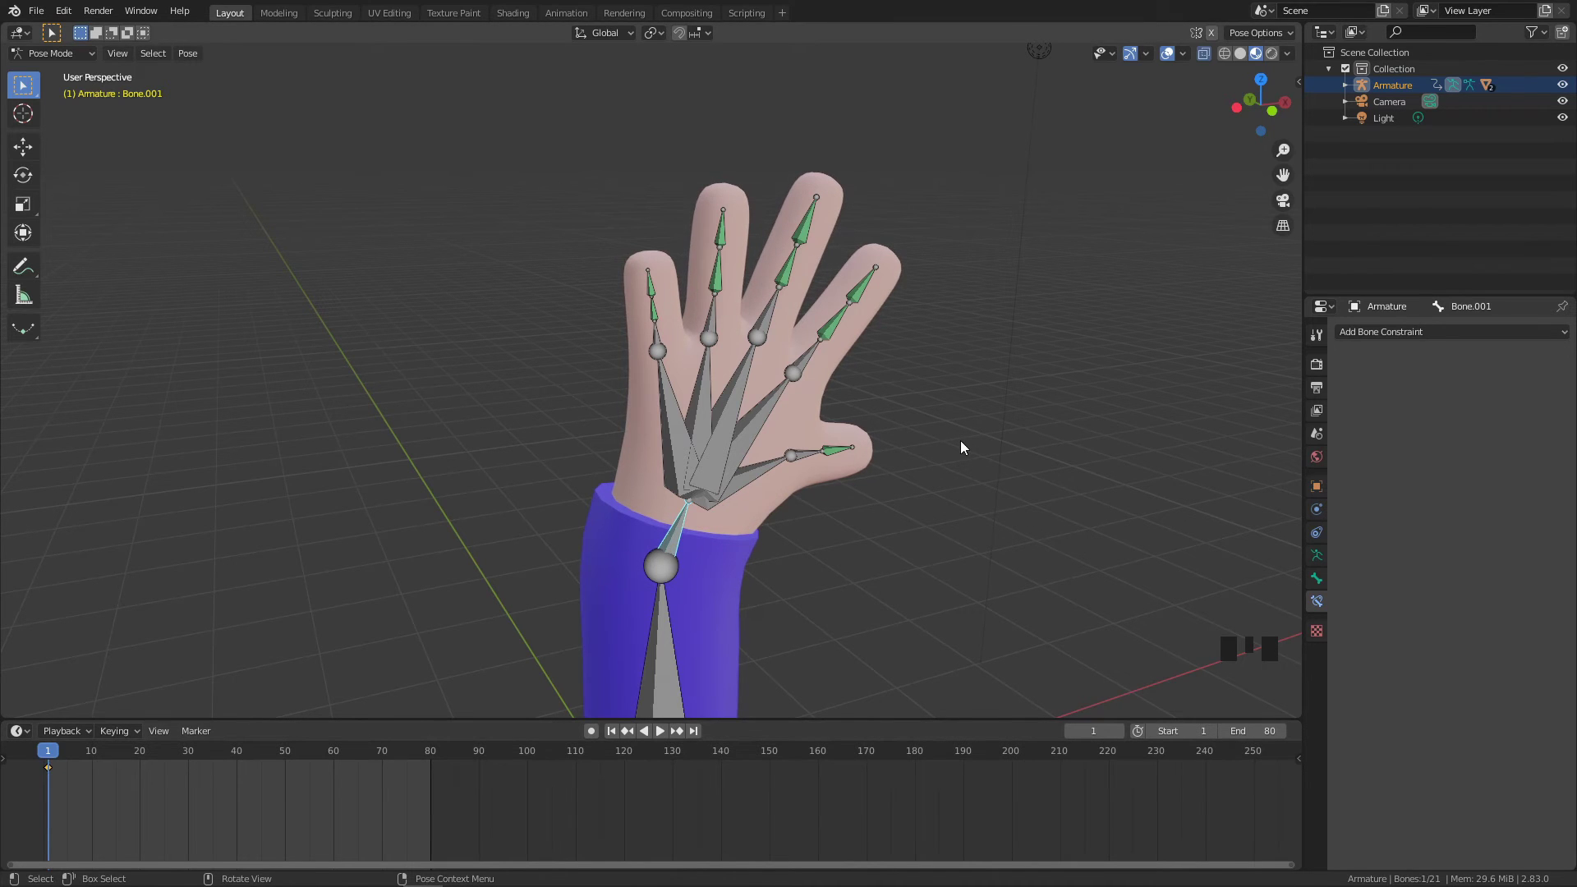
key("i")
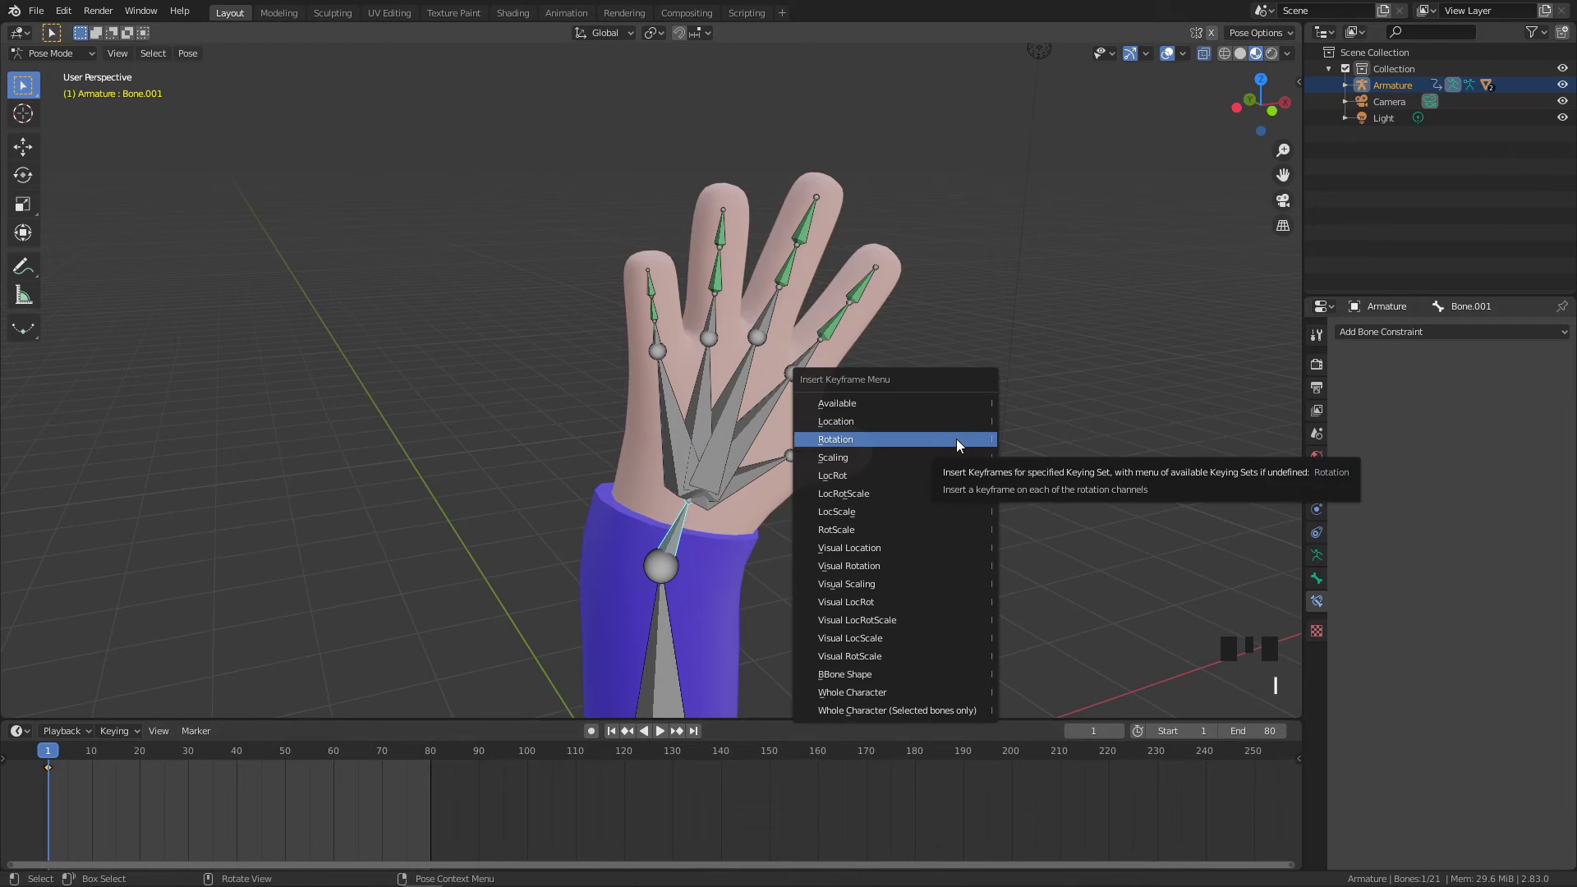
left_click(869, 438)
left_click(1063, 401)
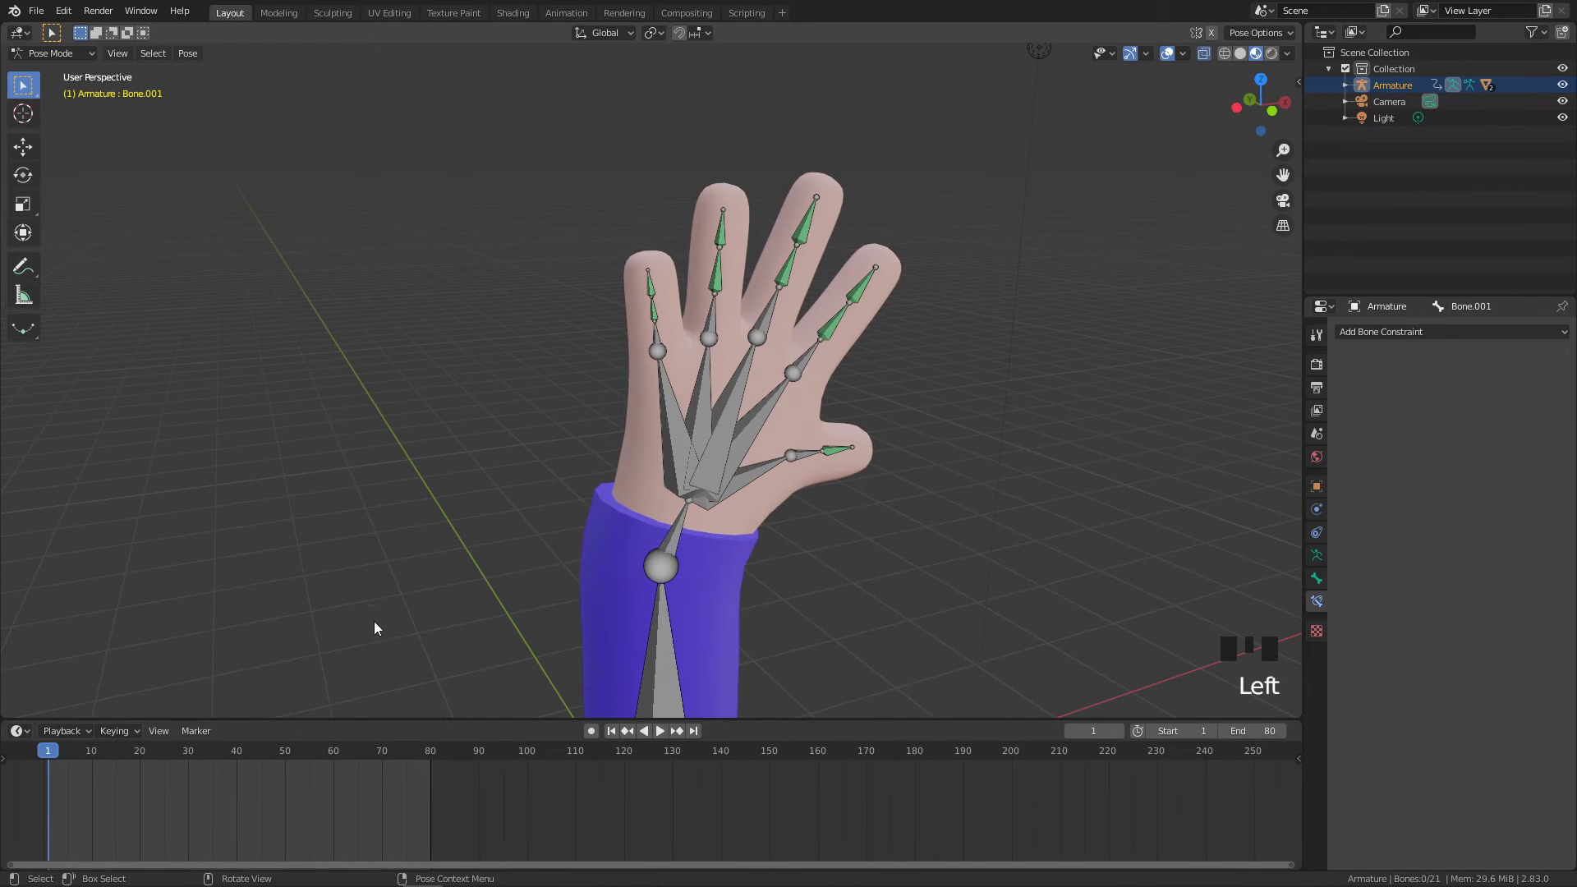
mouse_move(49, 749)
left_mouse_down()
mouse_move(77, 750)
mouse_move(48, 750)
left_mouse_up()
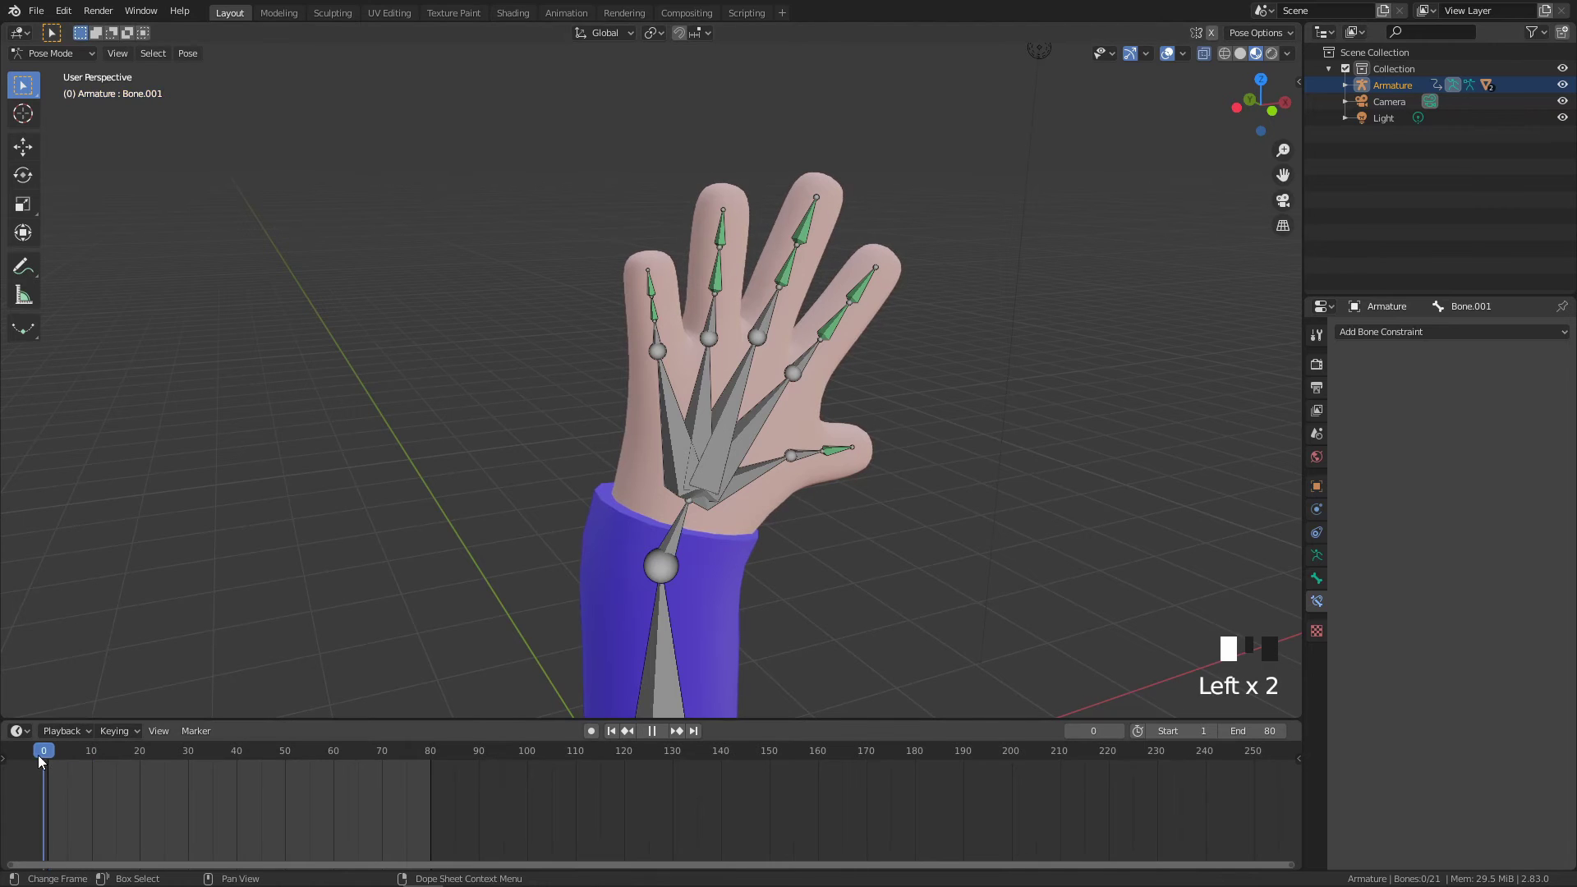
left_click(677, 538)
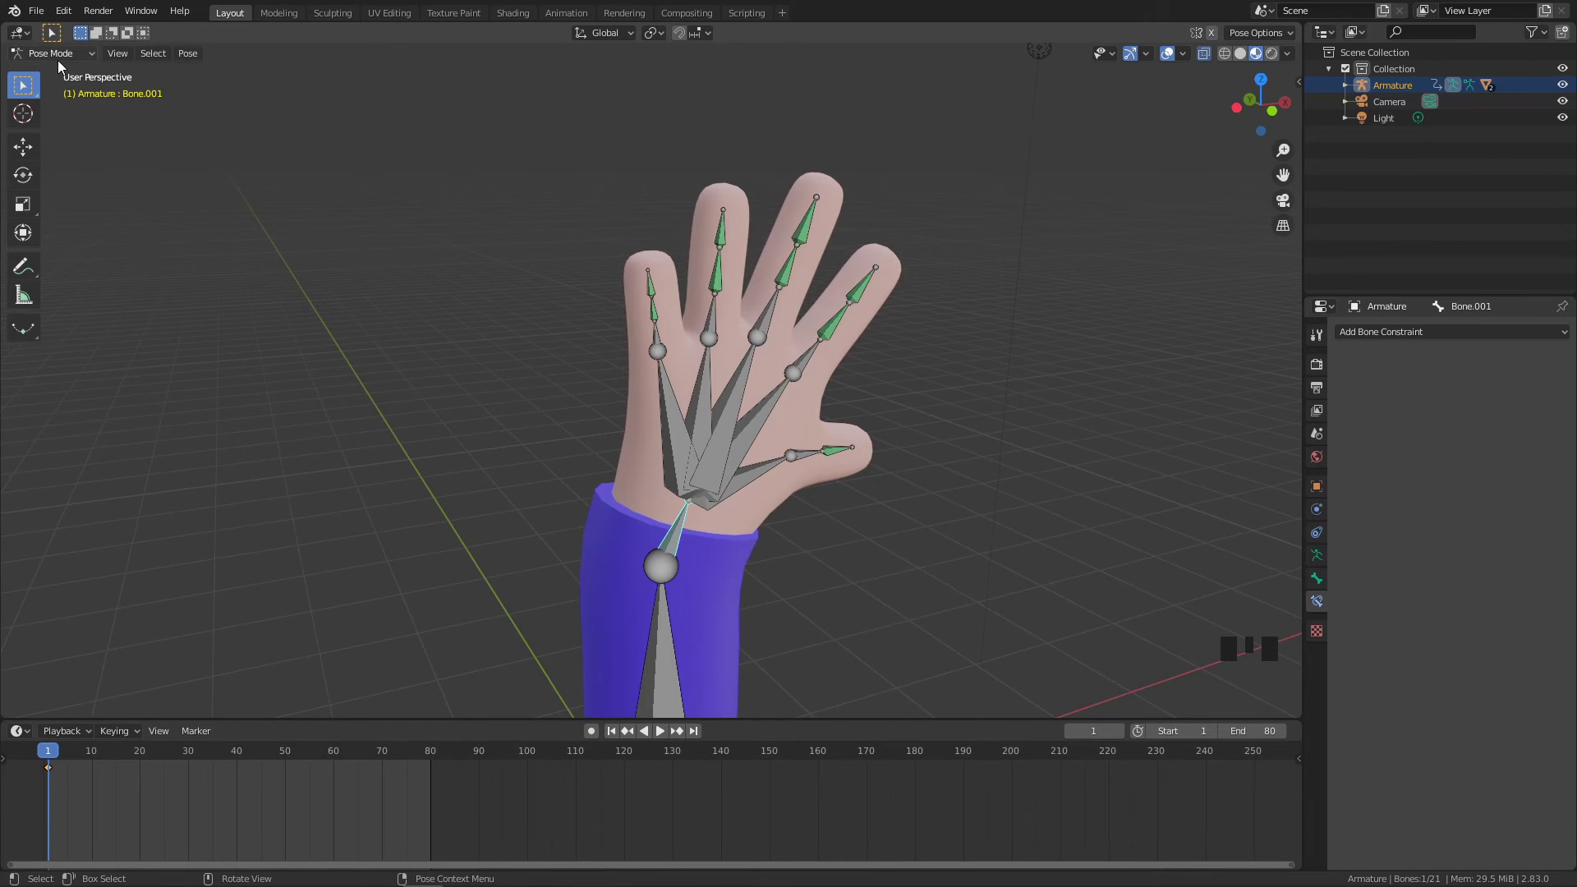
At frame 10, rotate the wrist bone about the global Y axis toward the little-finger side and insert a Rotation keyframe
left_click(55, 754)
left_click_drag(55, 754, 91, 755)
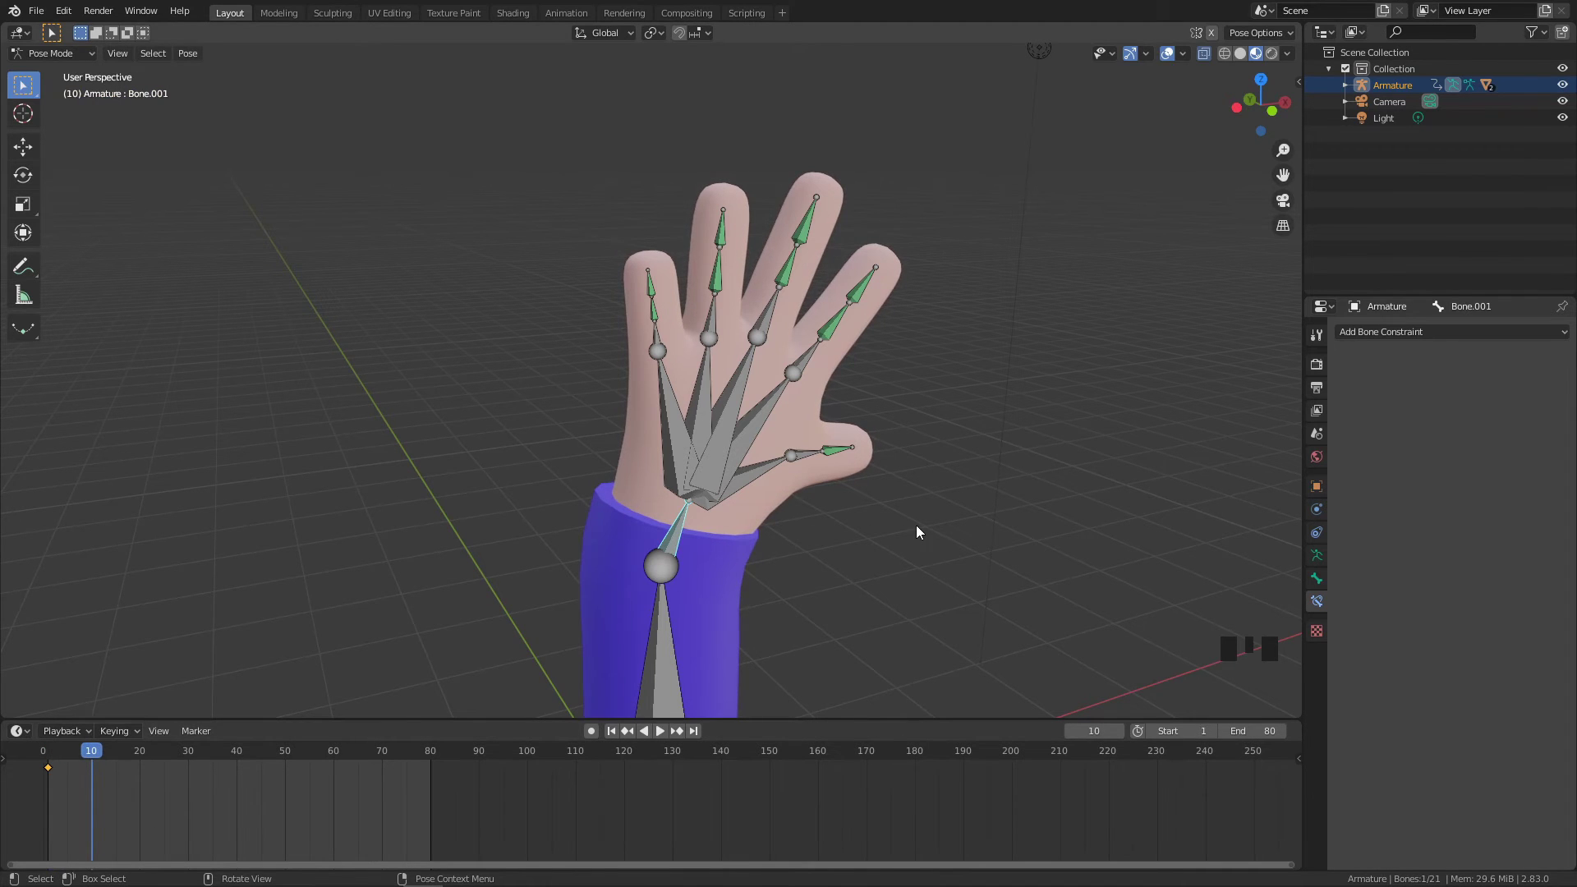
key("r")
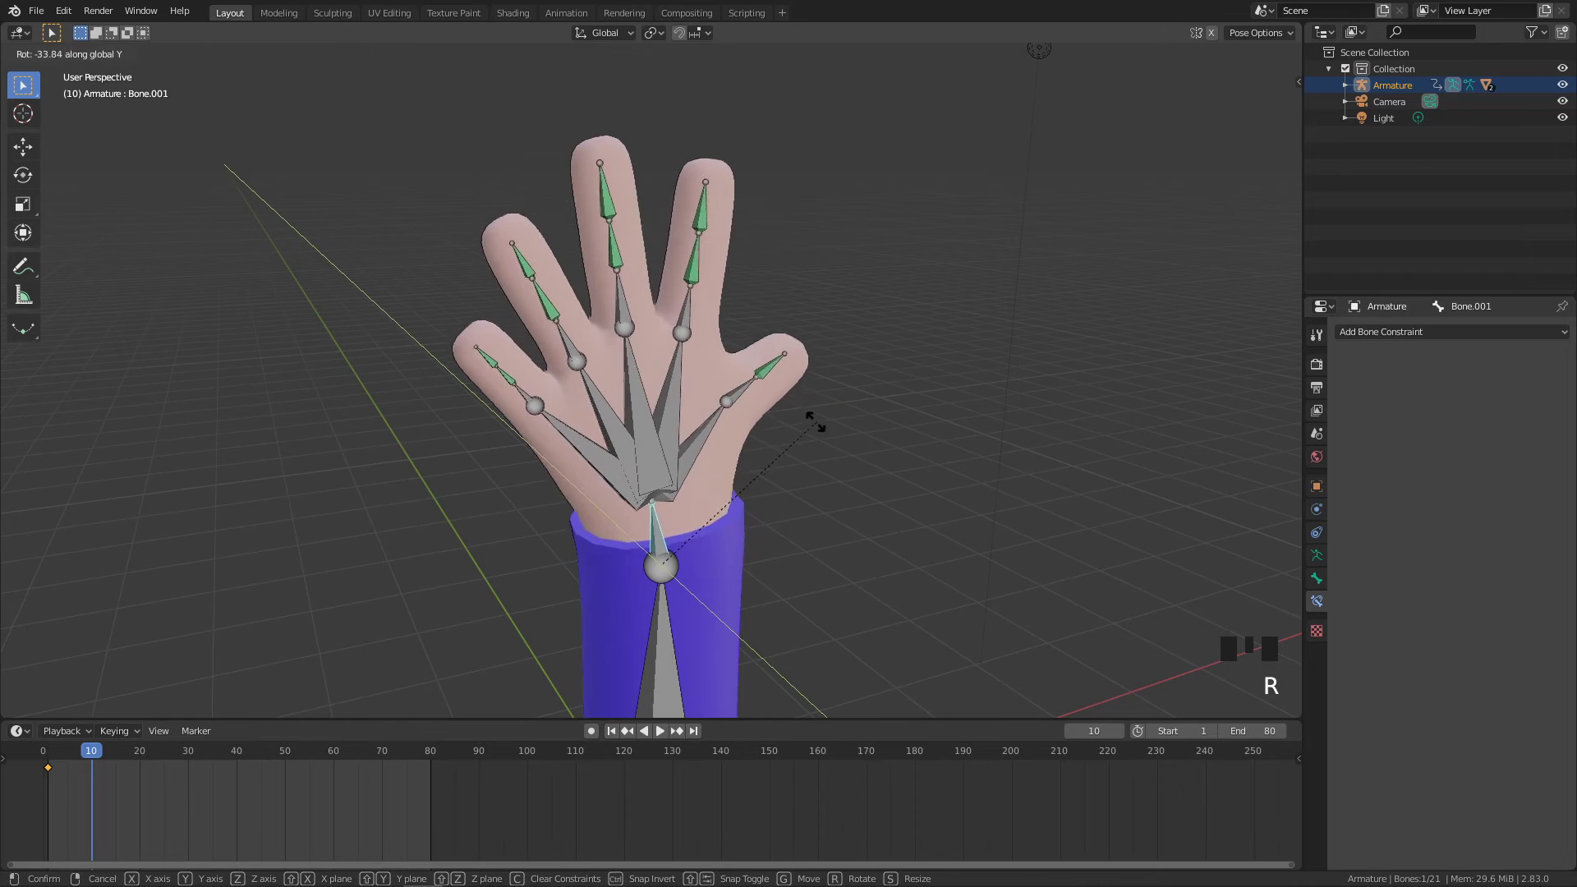
left_click(738, 397)
right_click(800, 399)
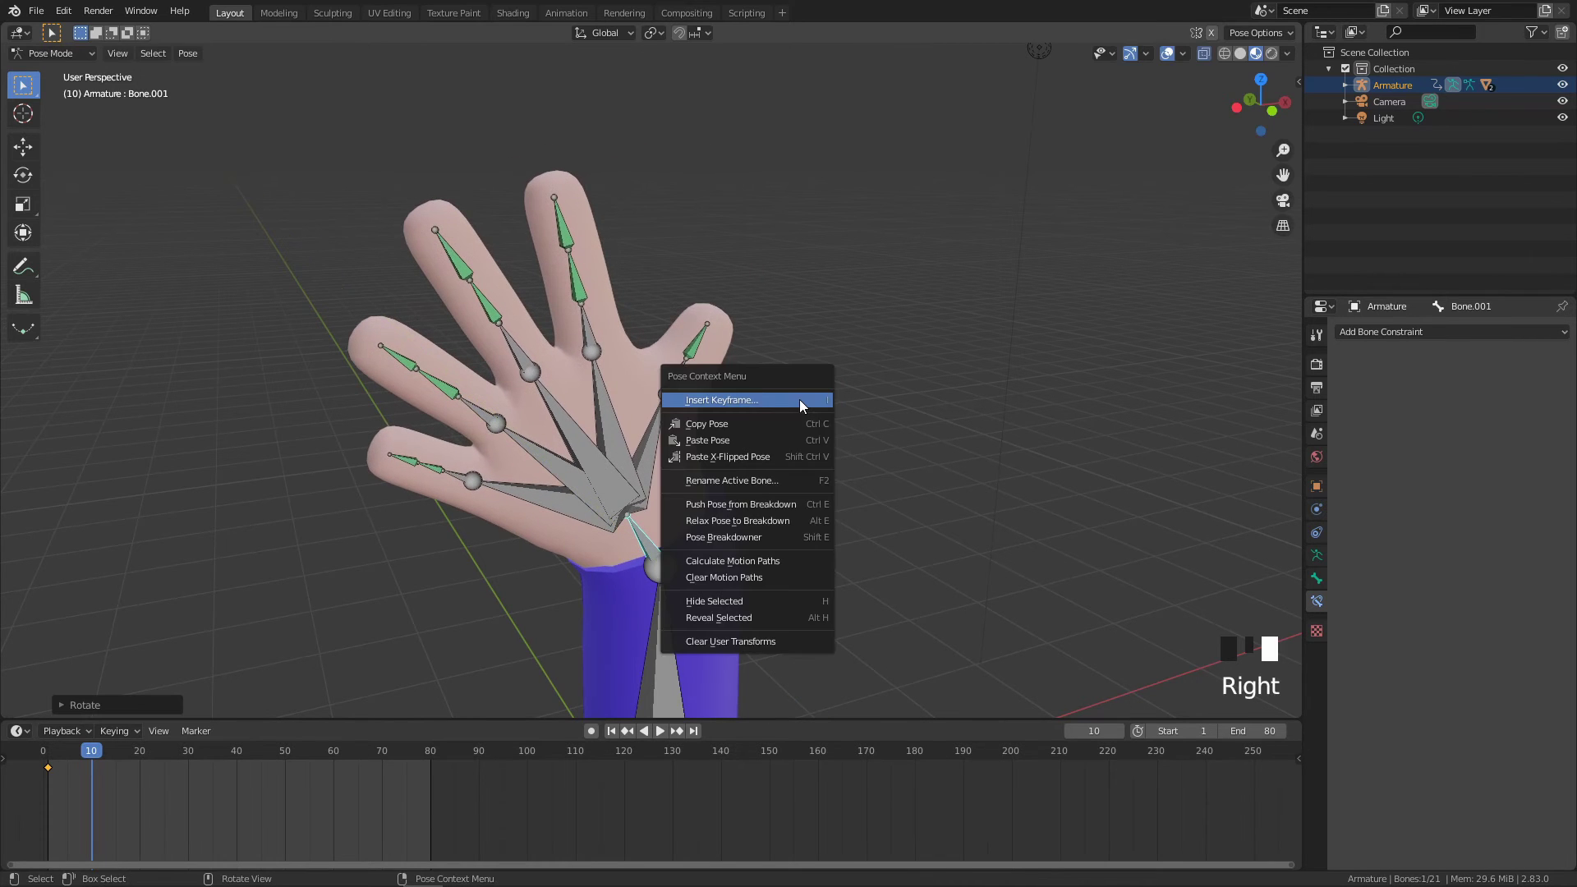
left_click(764, 402)
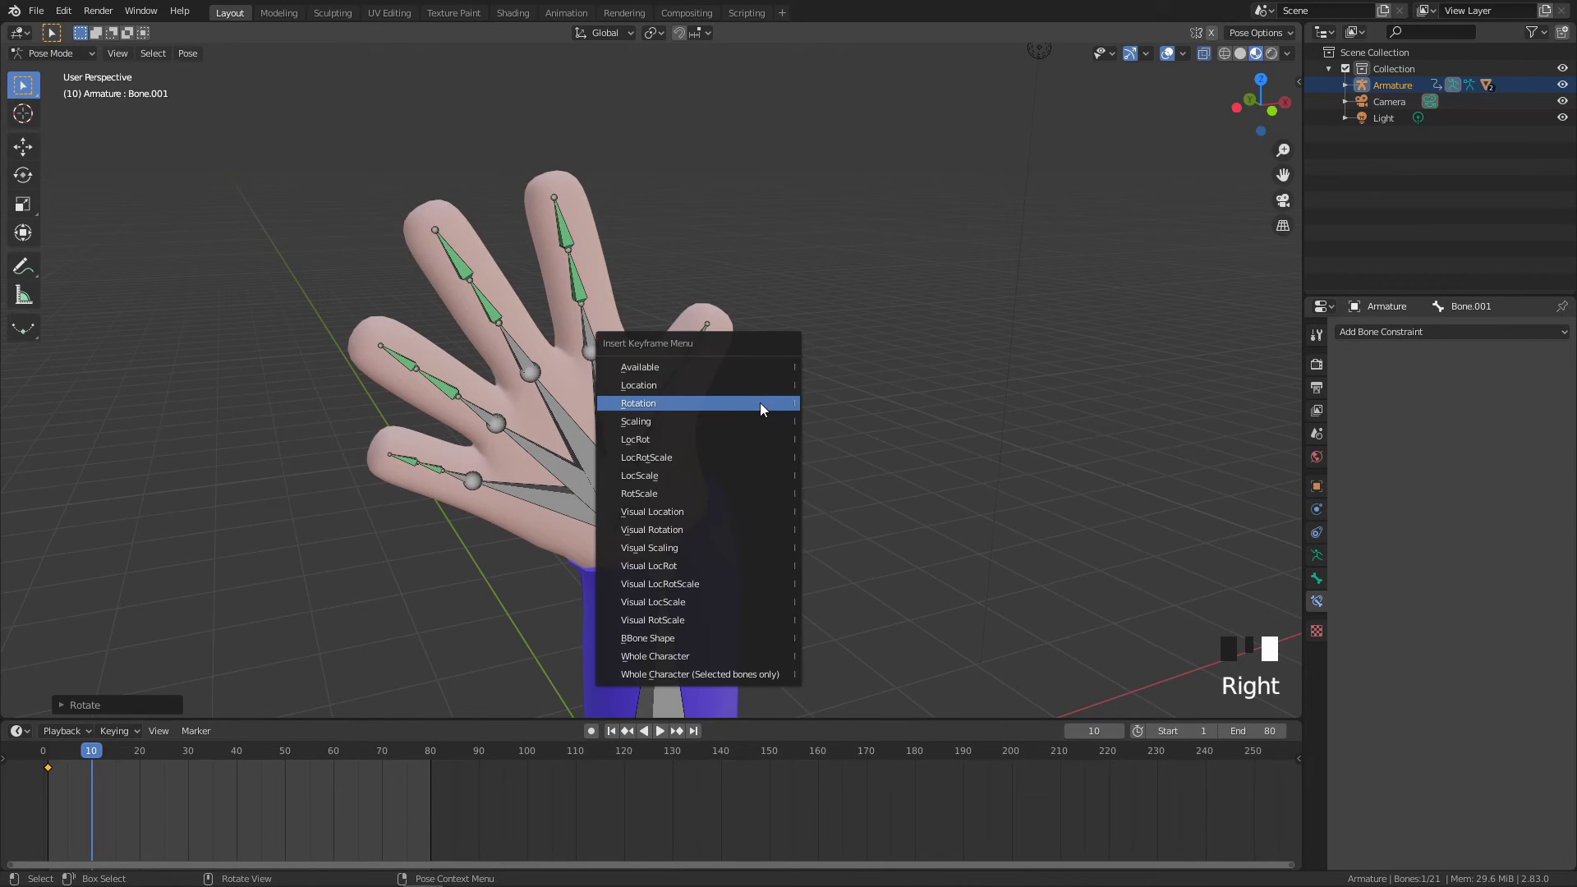
left_click(642, 407)
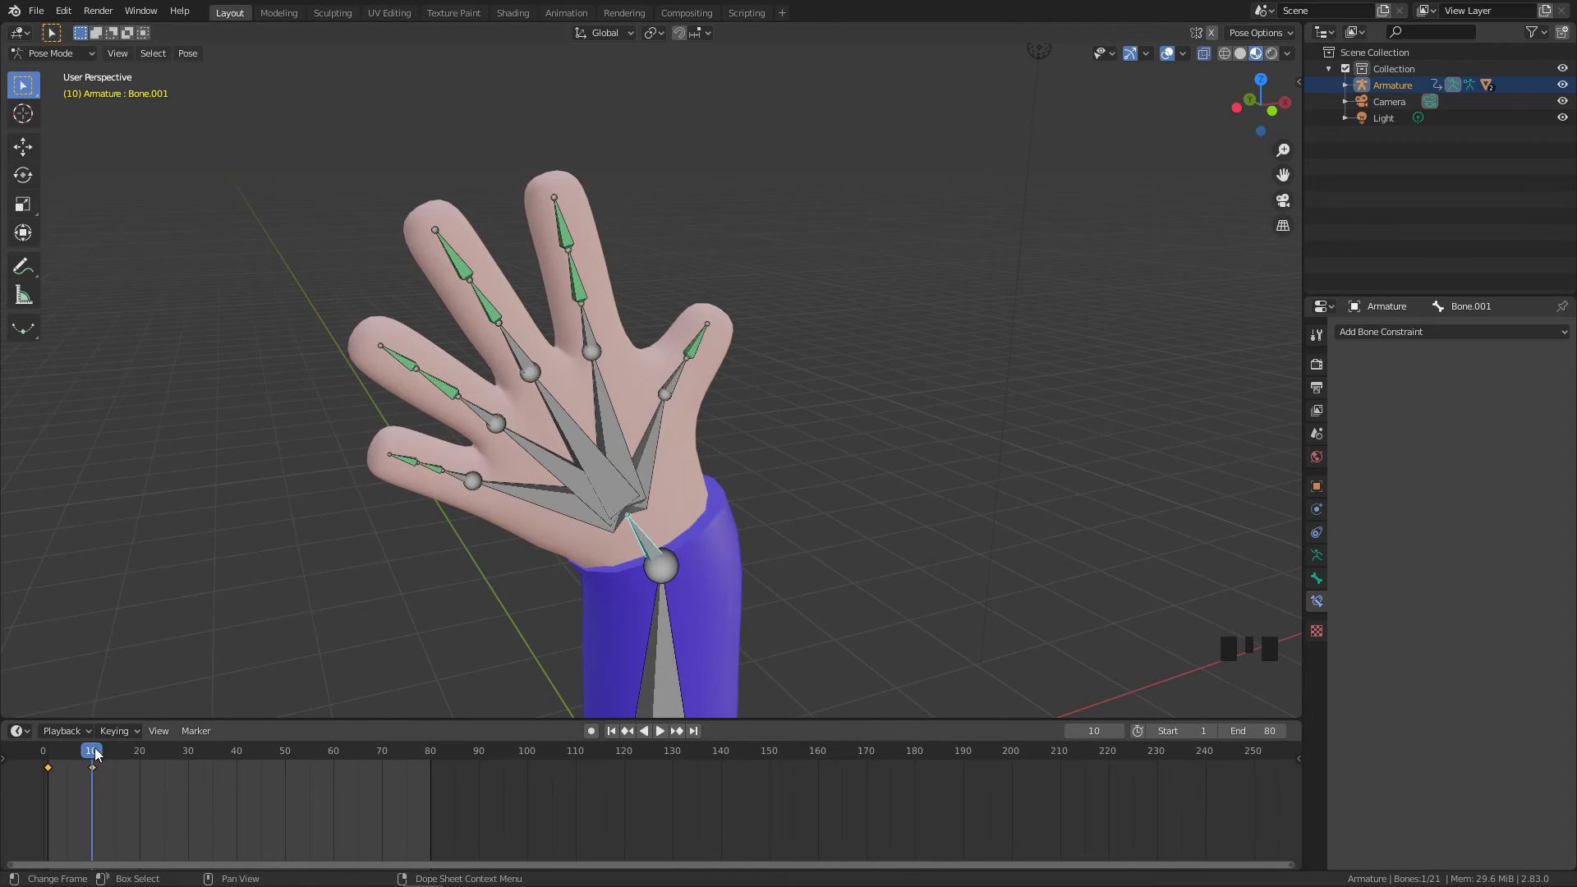
At frame 20, rotate the wrist bone about the global Y axis back toward the thumb side and insert a Rotation keyframe
left_click_drag(92, 756, 140, 756)
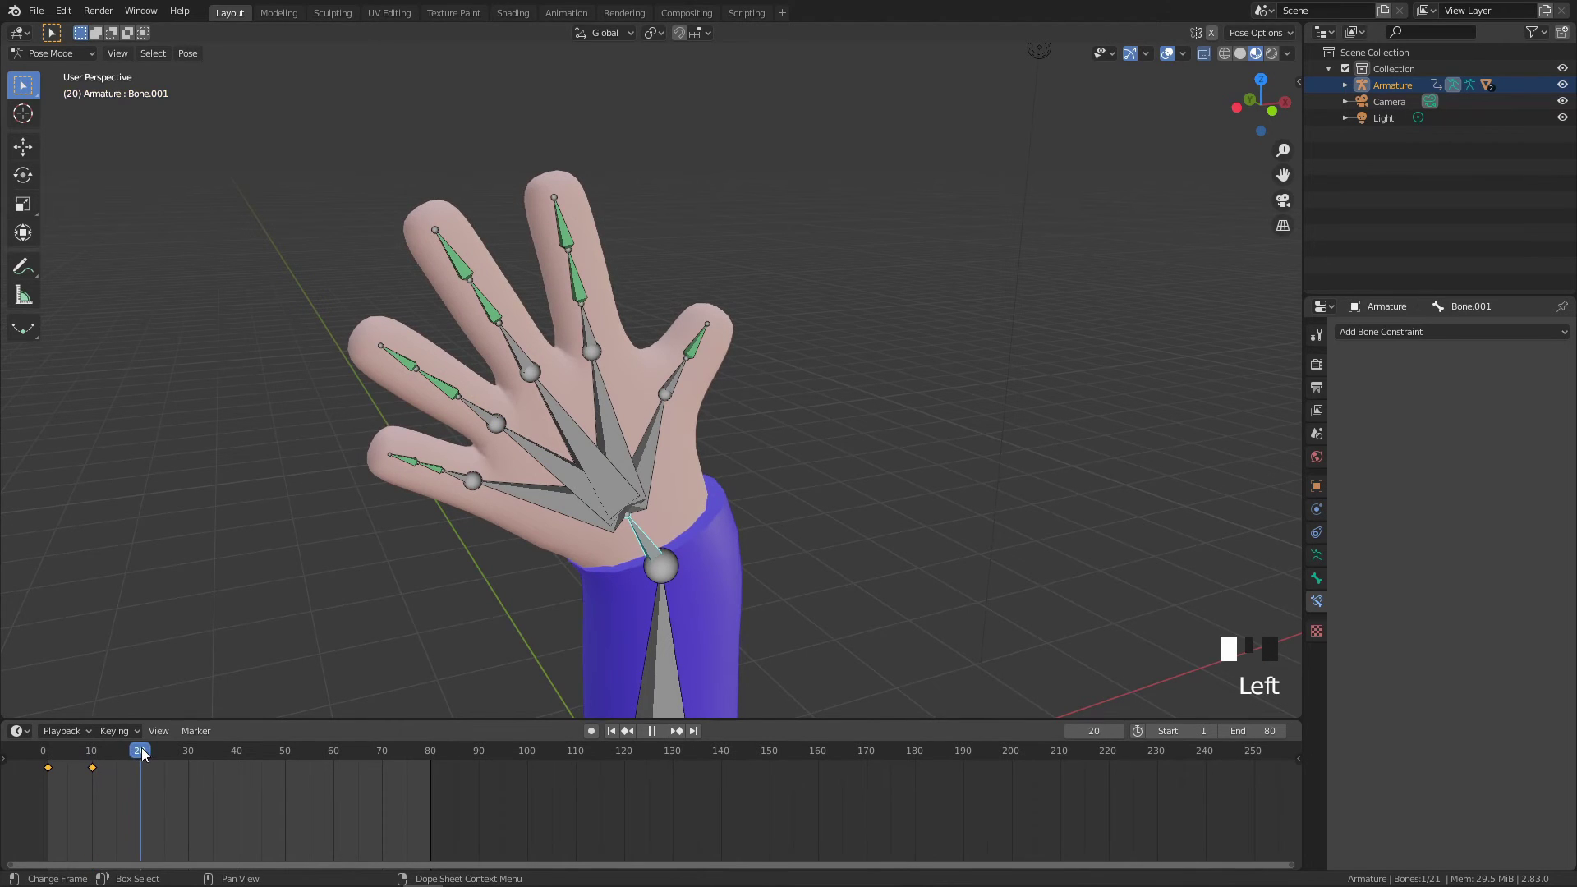
key("r")
key("y")
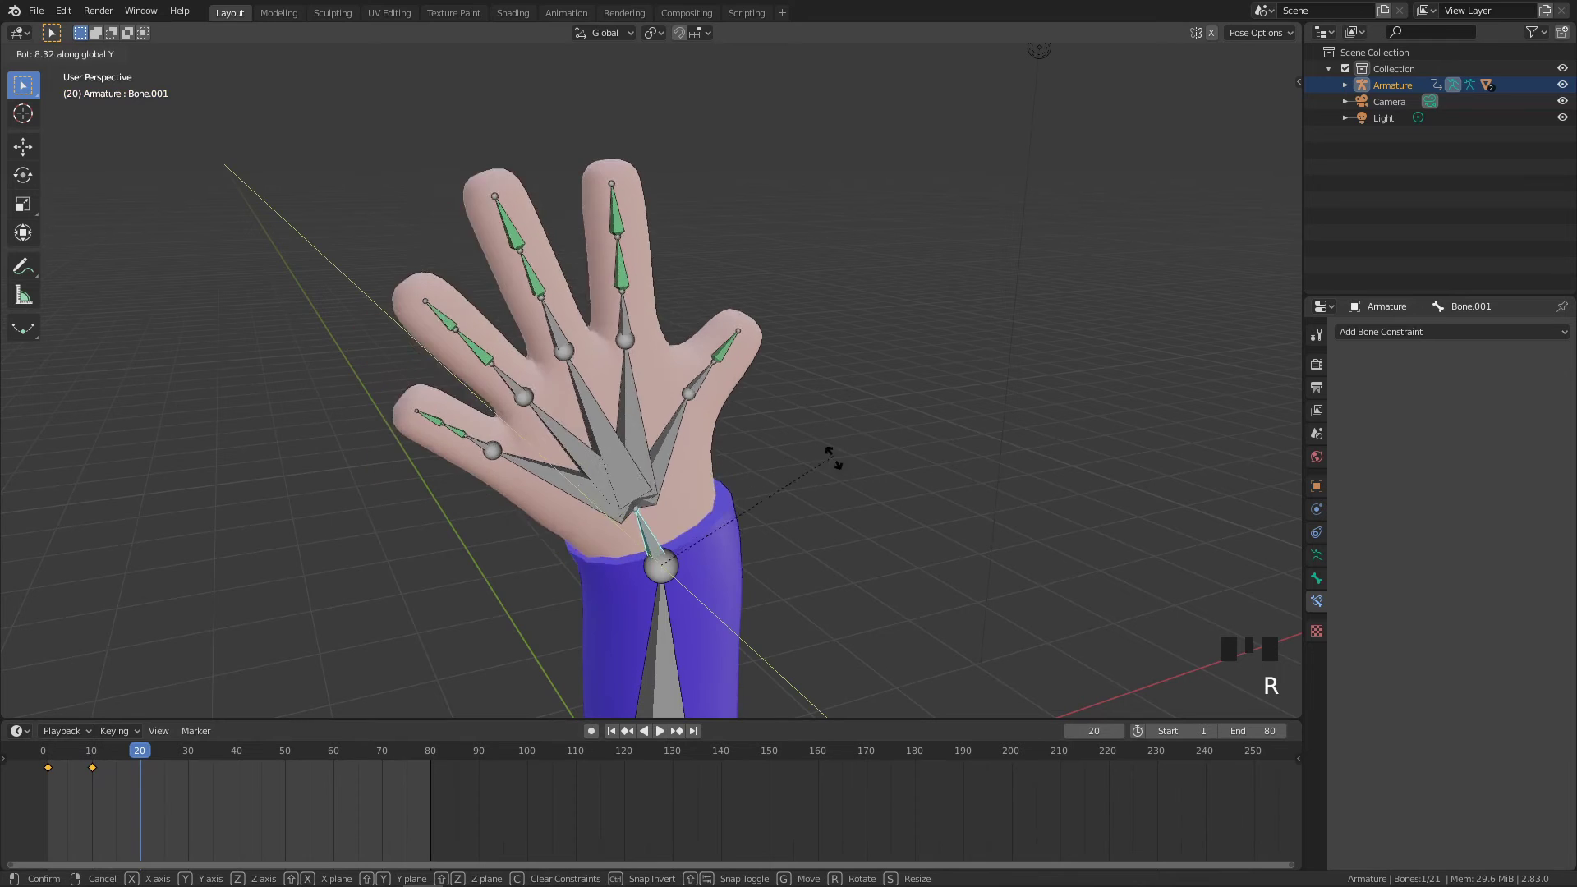
left_click(889, 642)
right_click(903, 572)
left_click(875, 572)
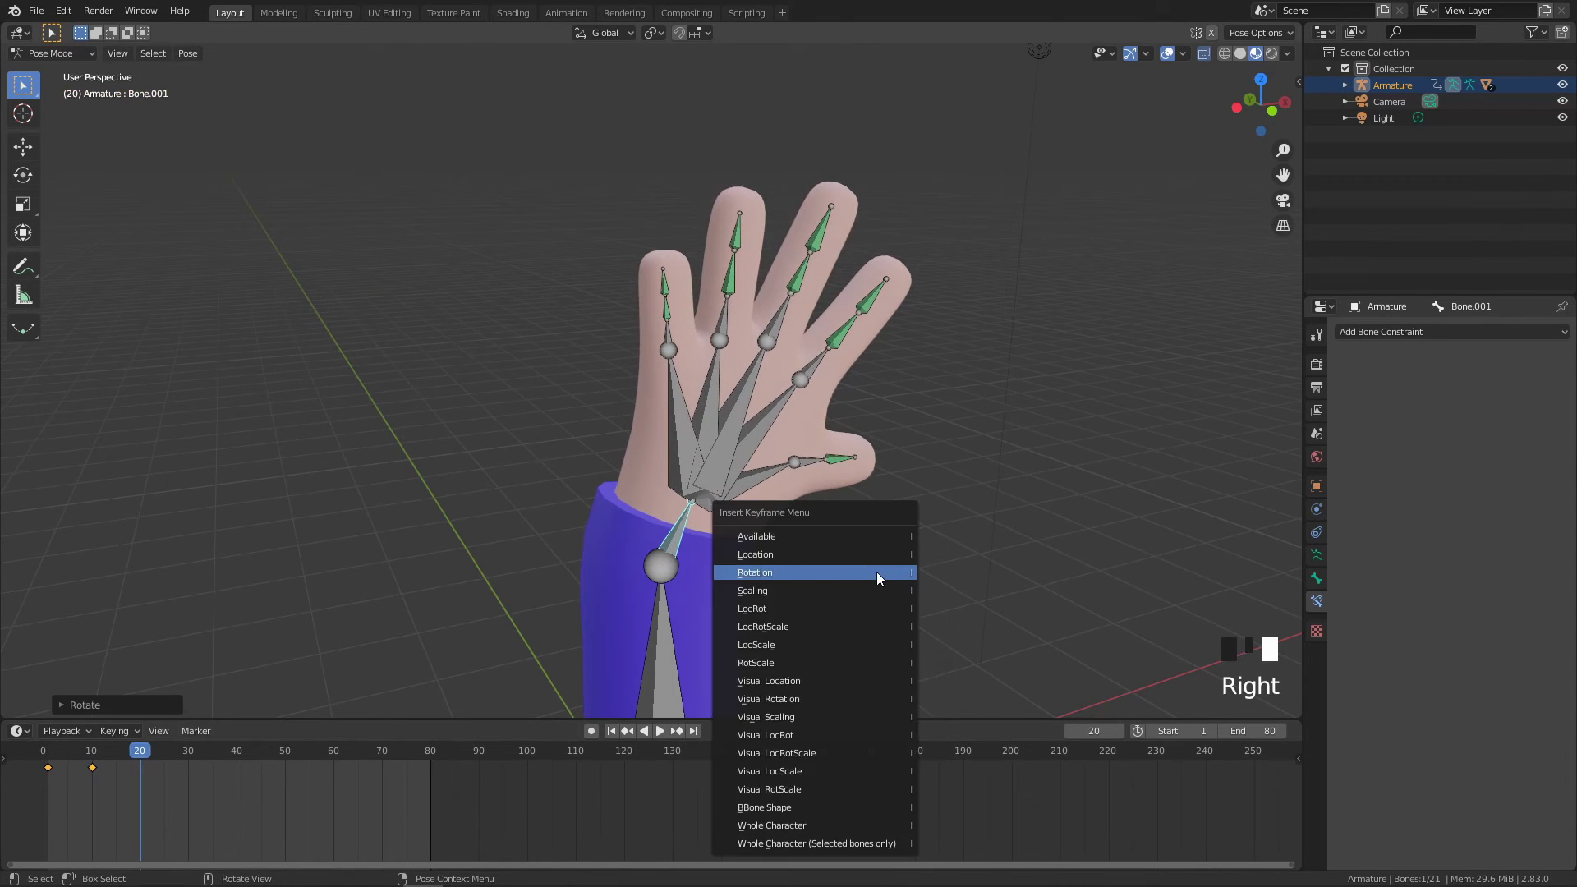
left_click(765, 570)
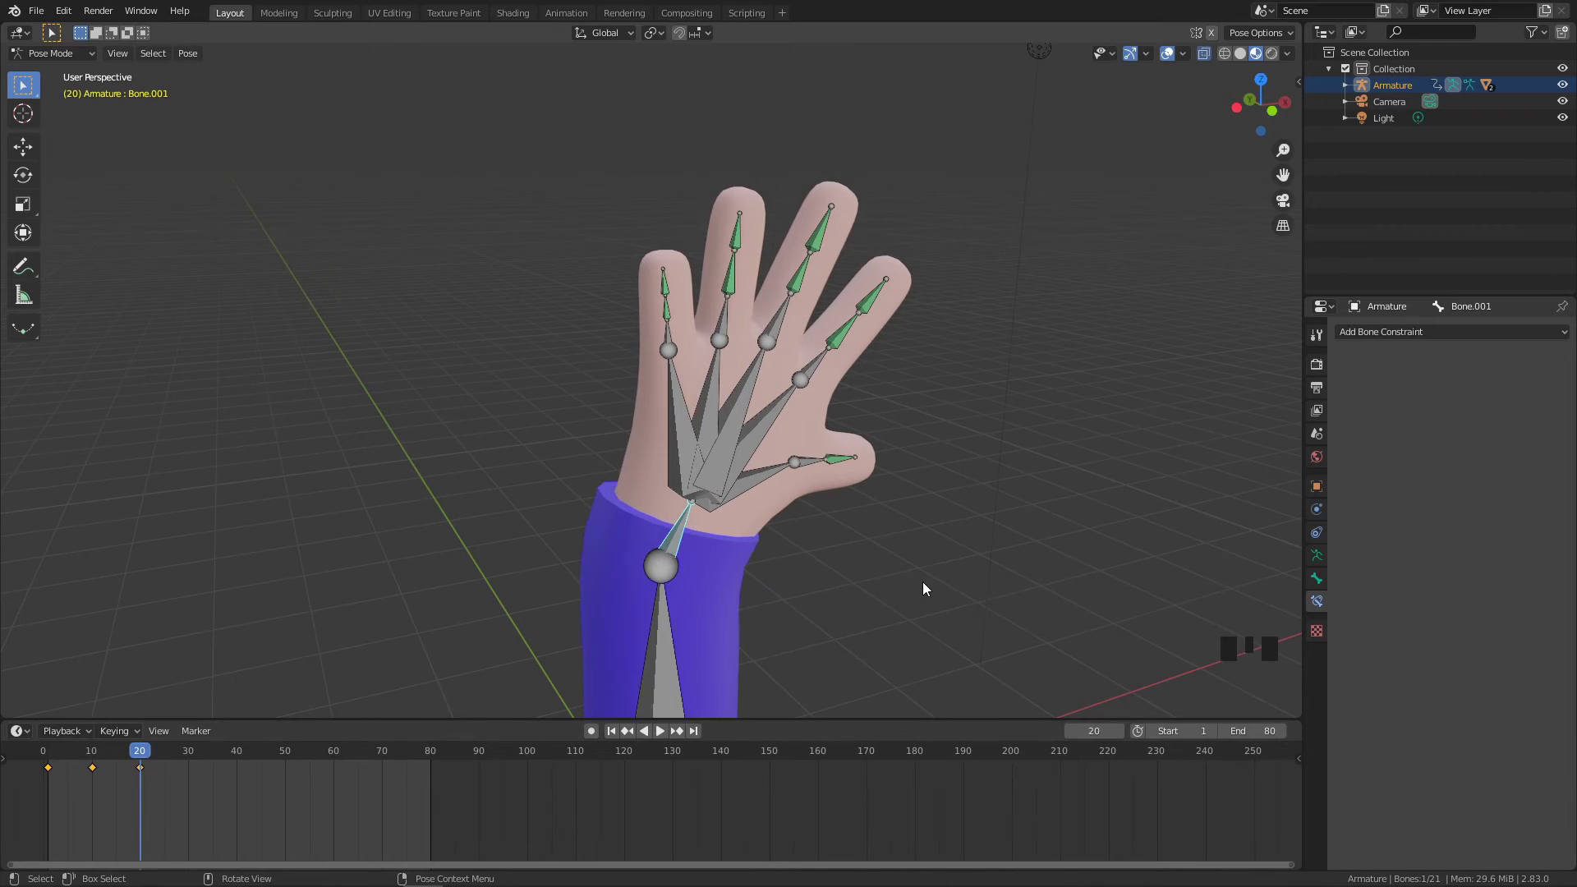
left_click(924, 588)
left_click(696, 531)
At frame 30, rotate the wrist bone about global Y toward the little-finger side again and insert a Rotation keyframe
left_click_drag(152, 759, 189, 760)
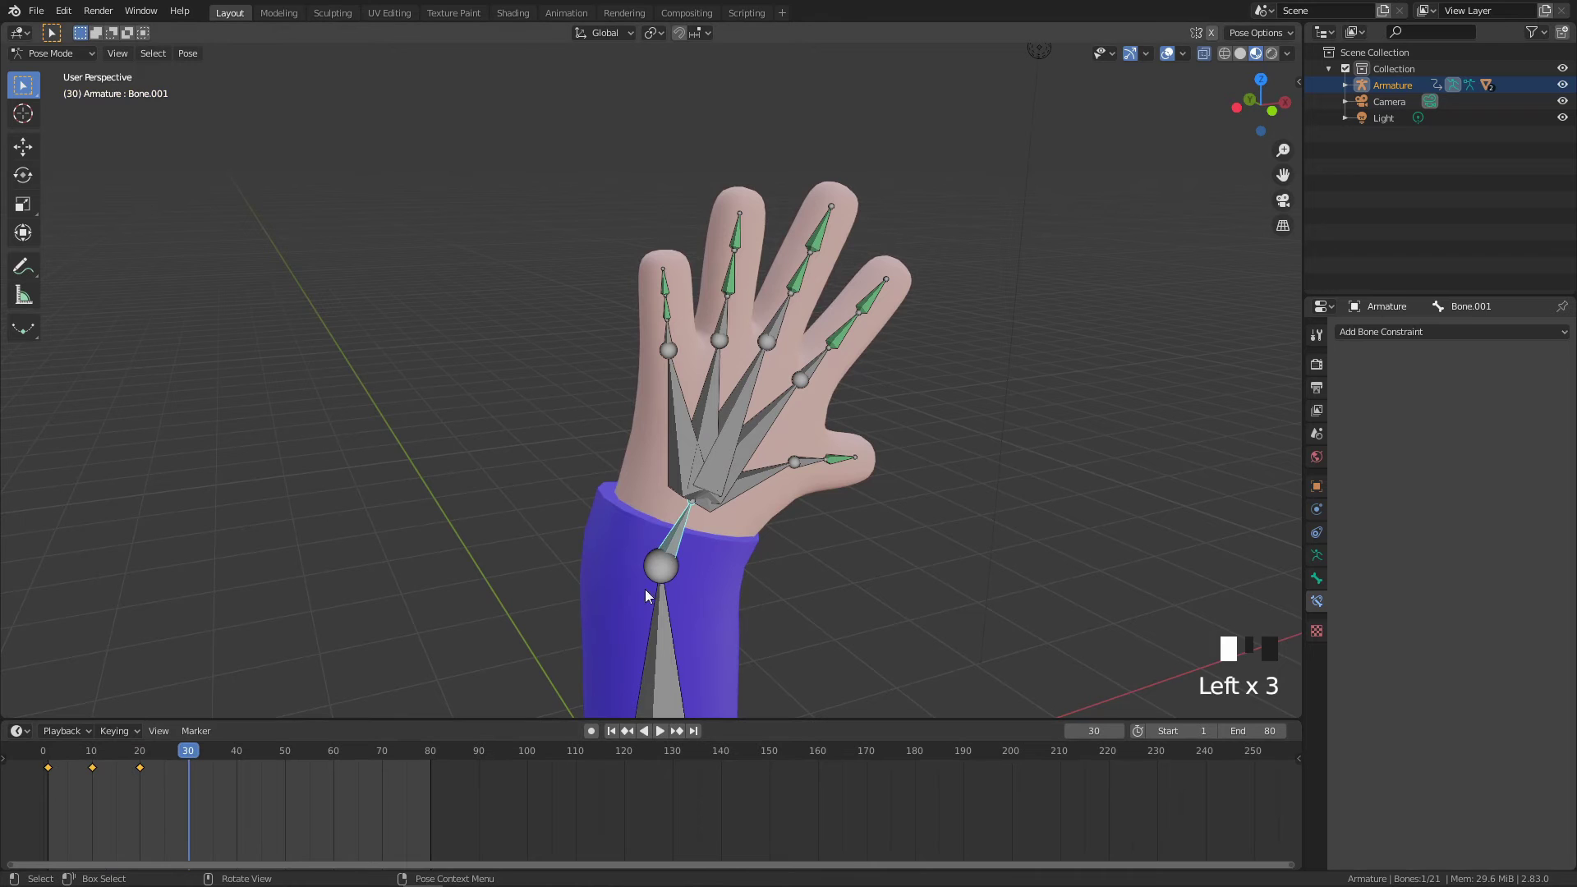
key("r")
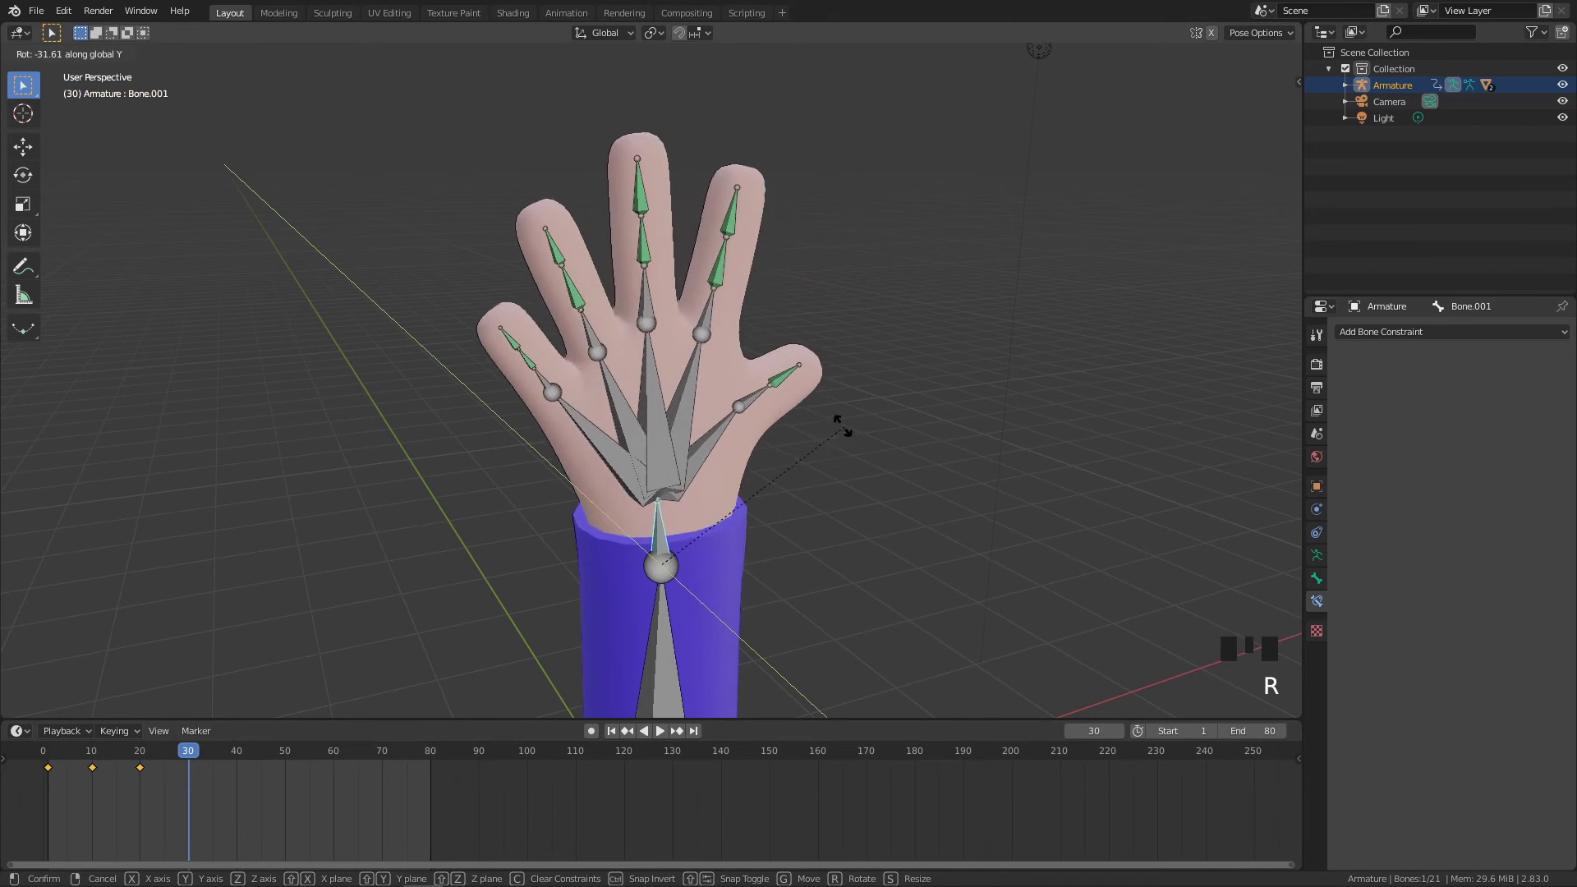
left_click(721, 387)
right_click(856, 437)
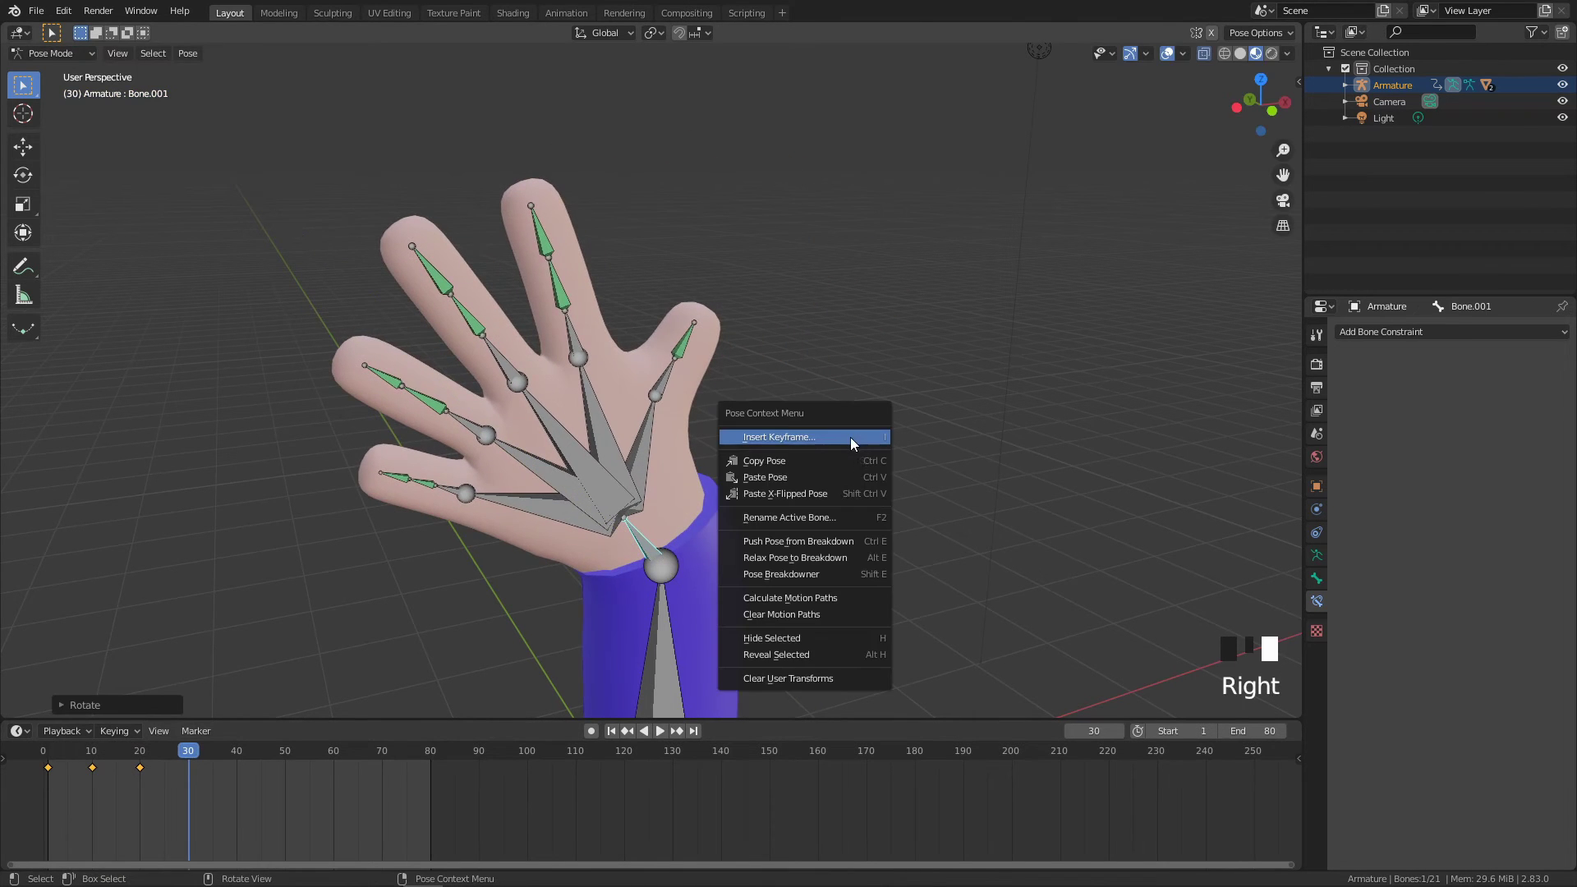
left_click(835, 436)
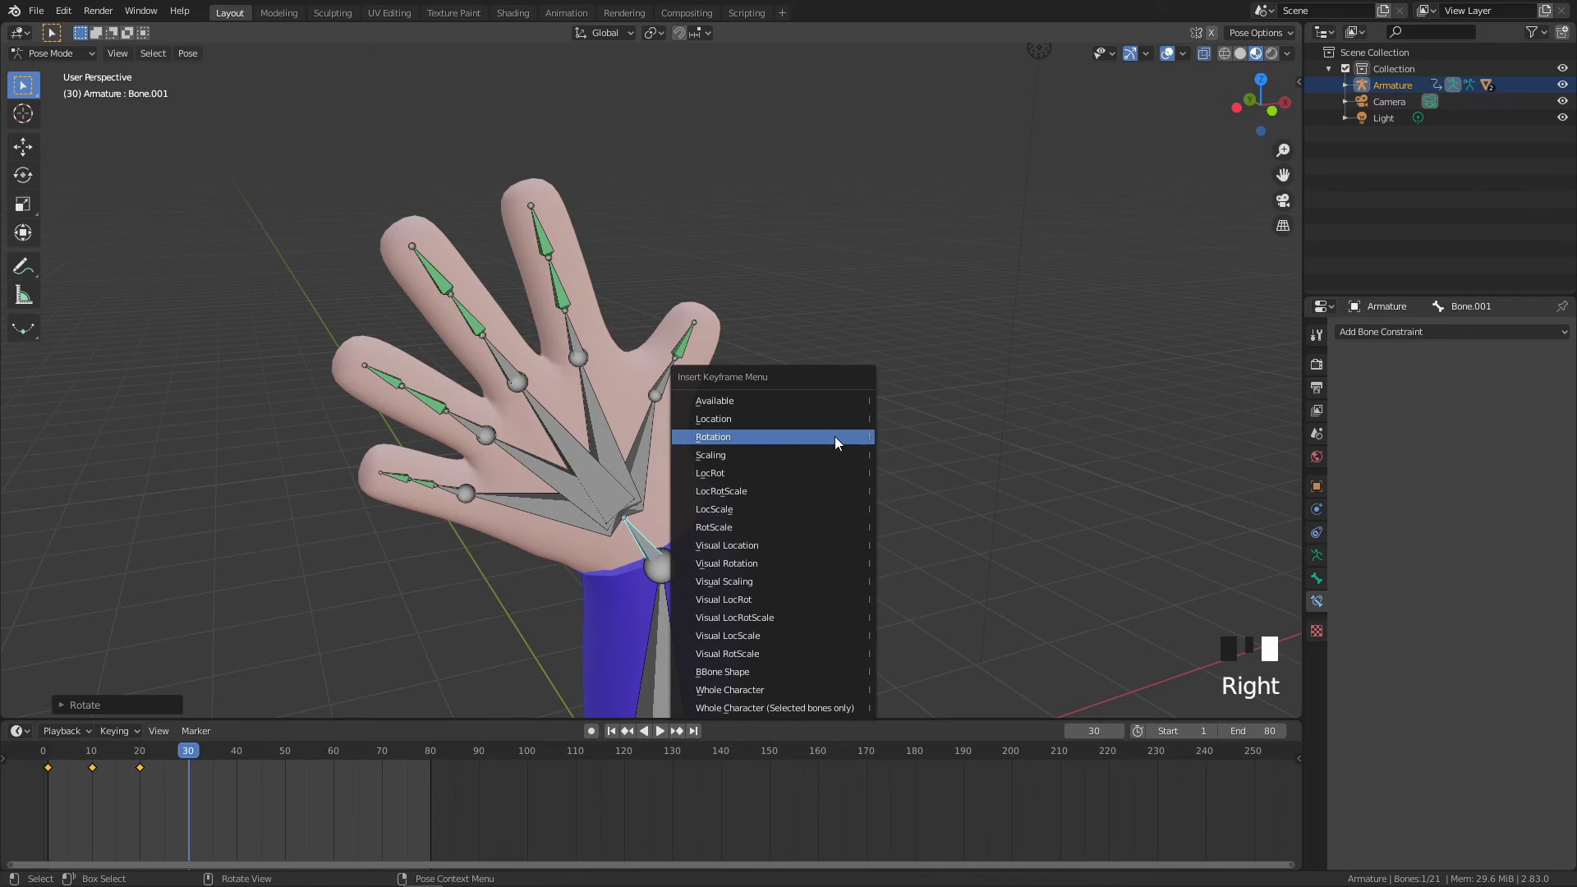
left_click(742, 437)
left_click(746, 437)
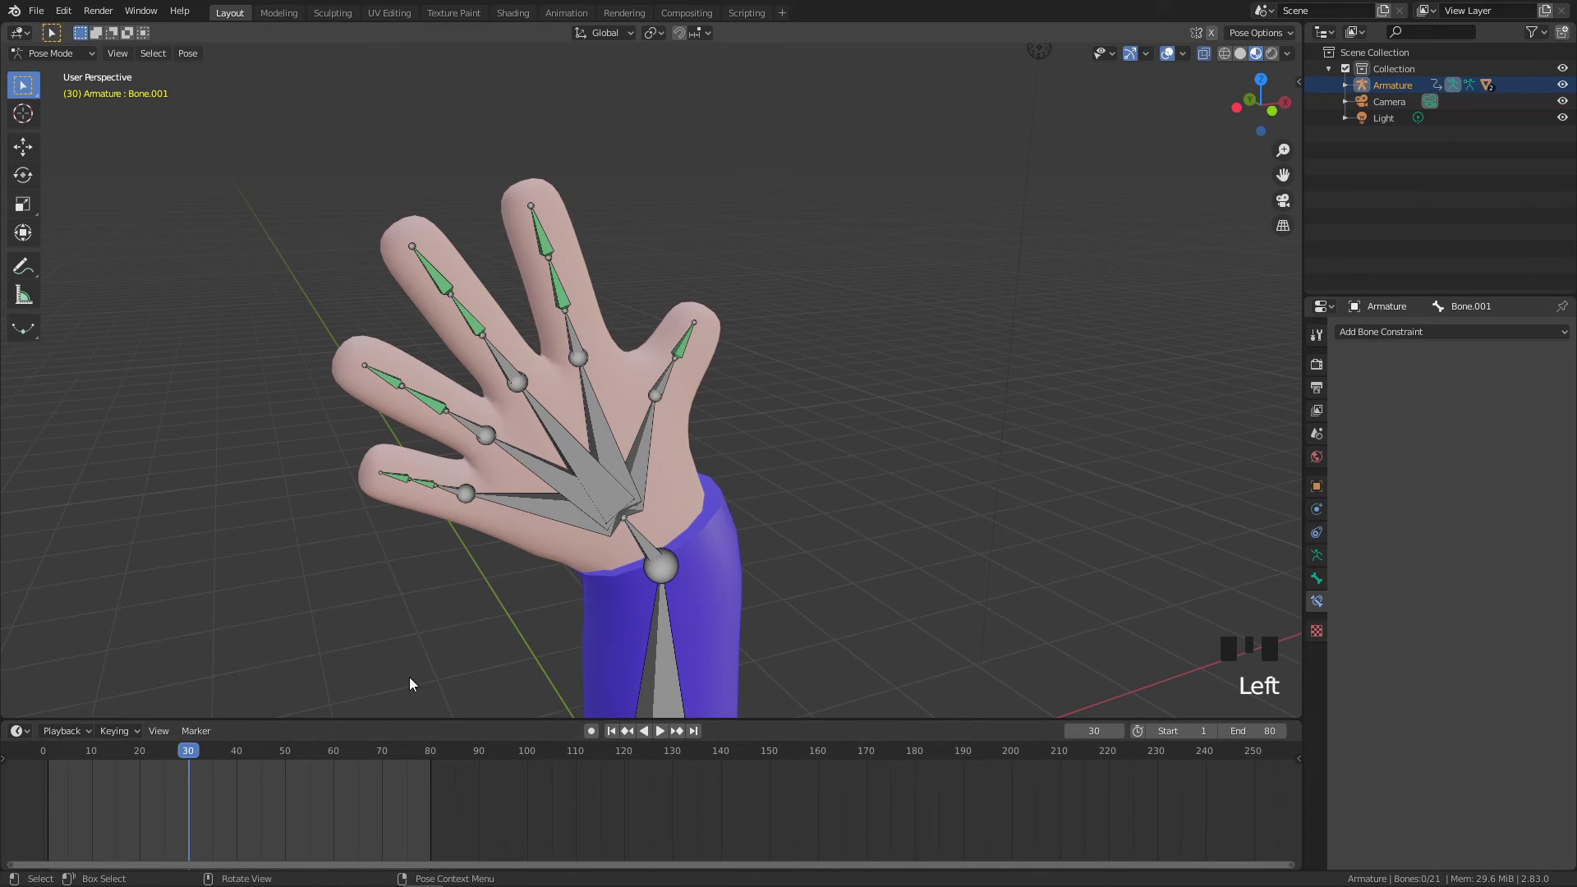
Copy the wrist bone's keyframes at frames 1, 10 and 20 and paste them starting at frame 40
left_click_drag(185, 756, 23, 754)
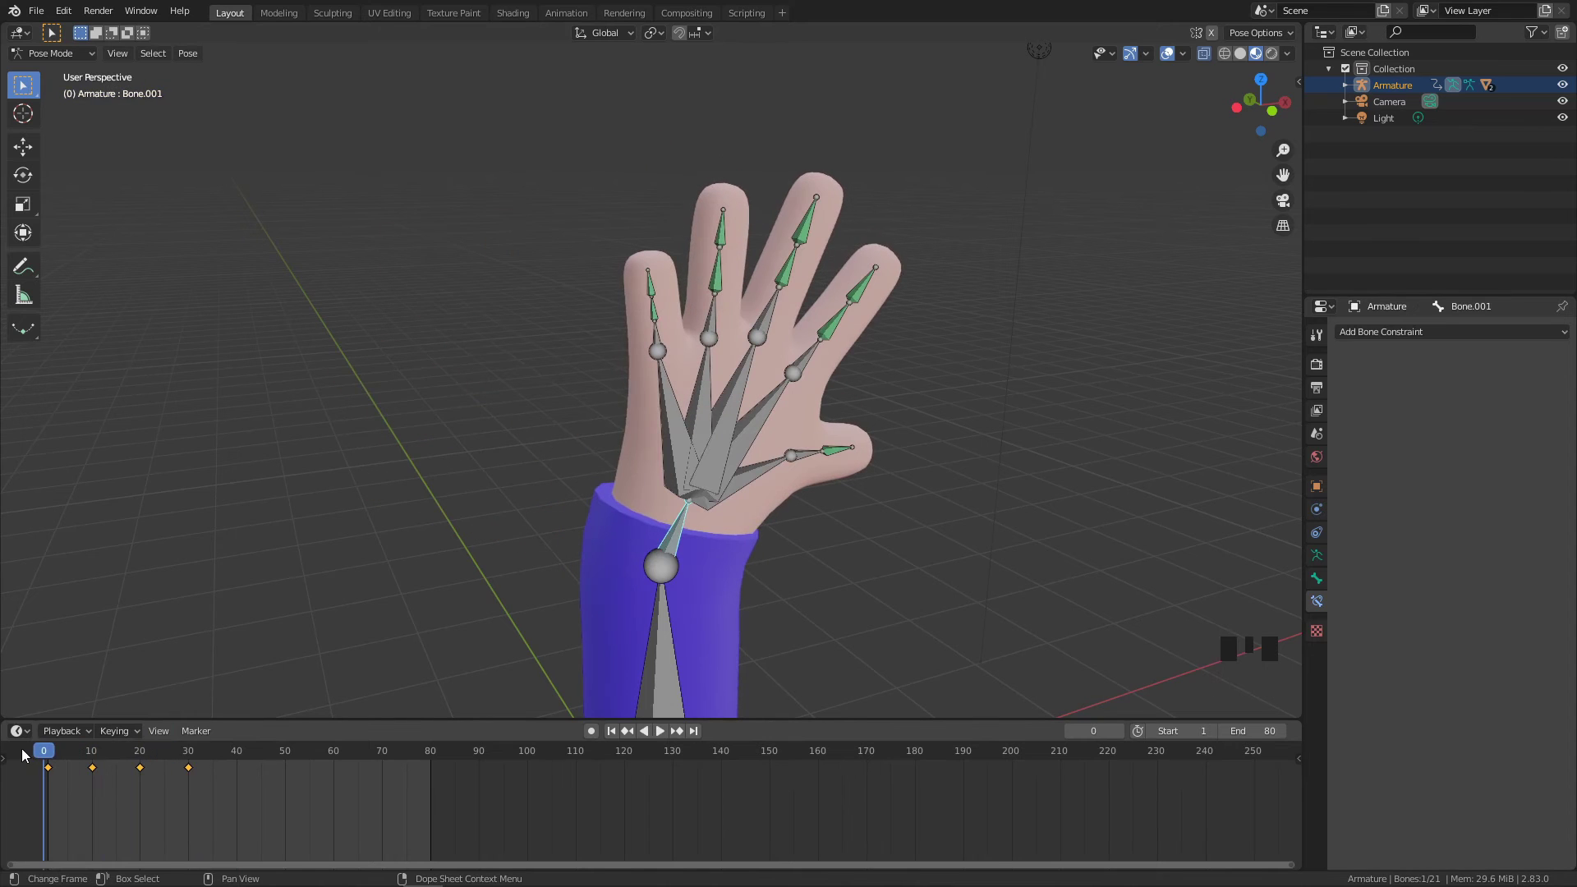
left_click(48, 768)
left_click(47, 770)
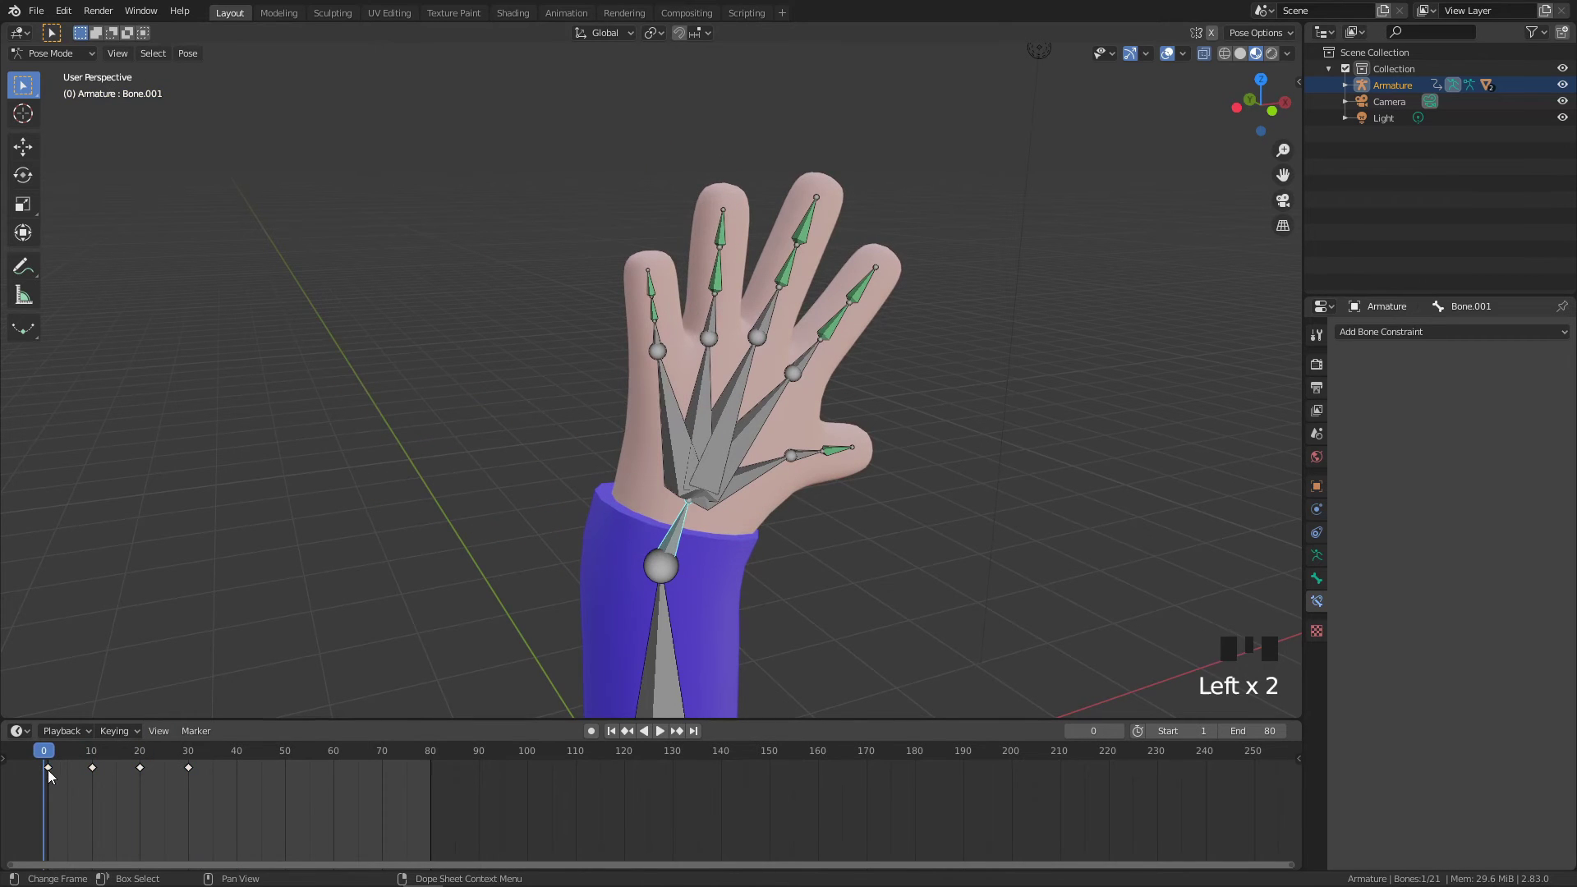
left_click(92, 767, "shift")
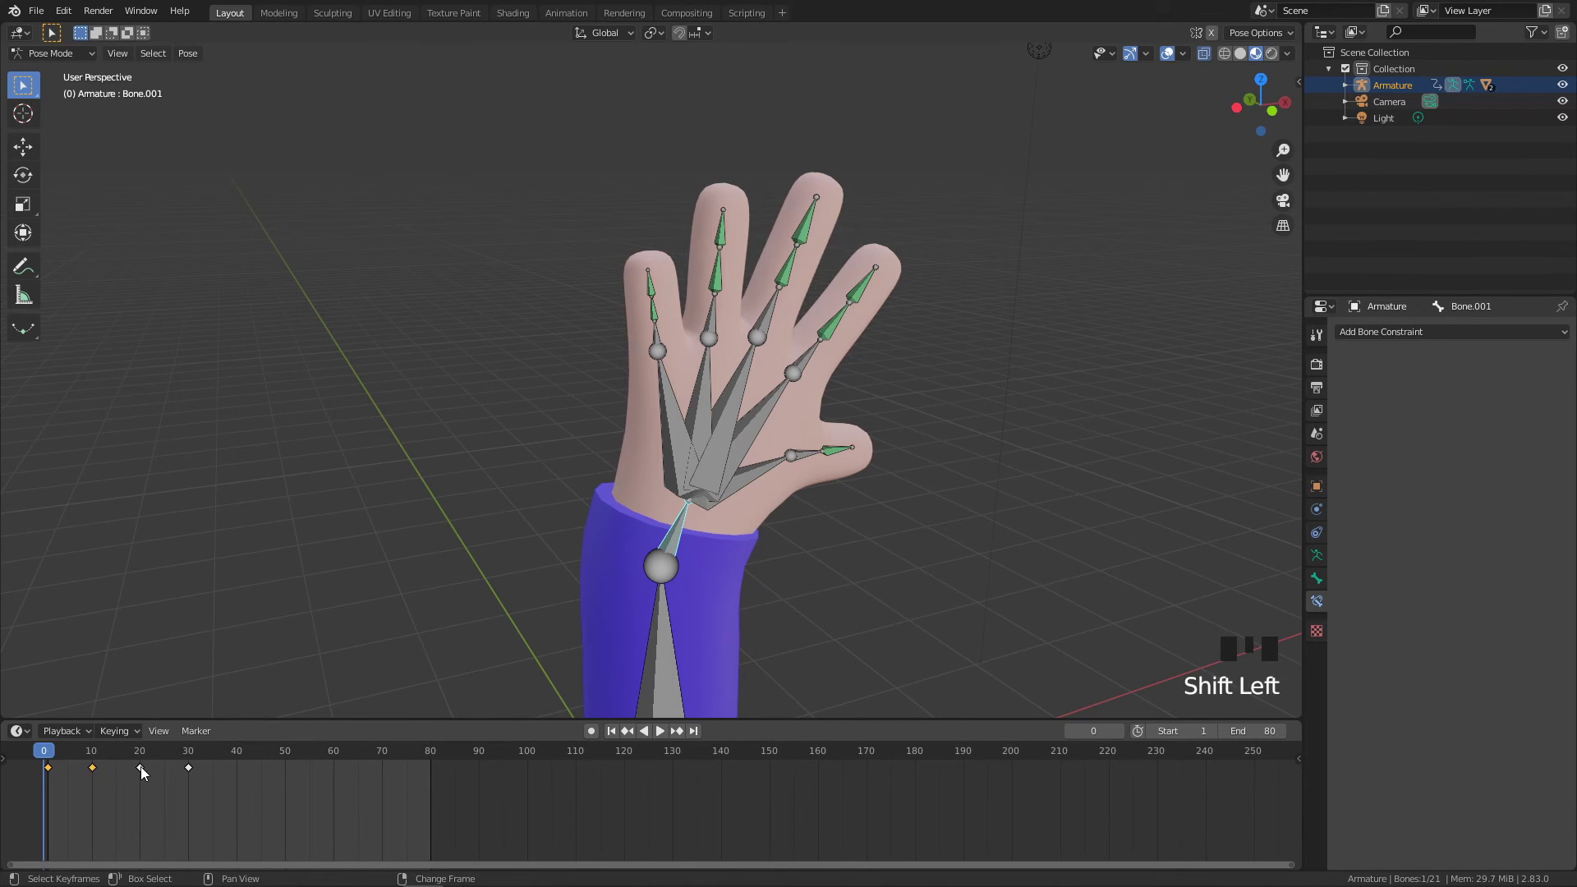
left_click(140, 767, "shift")
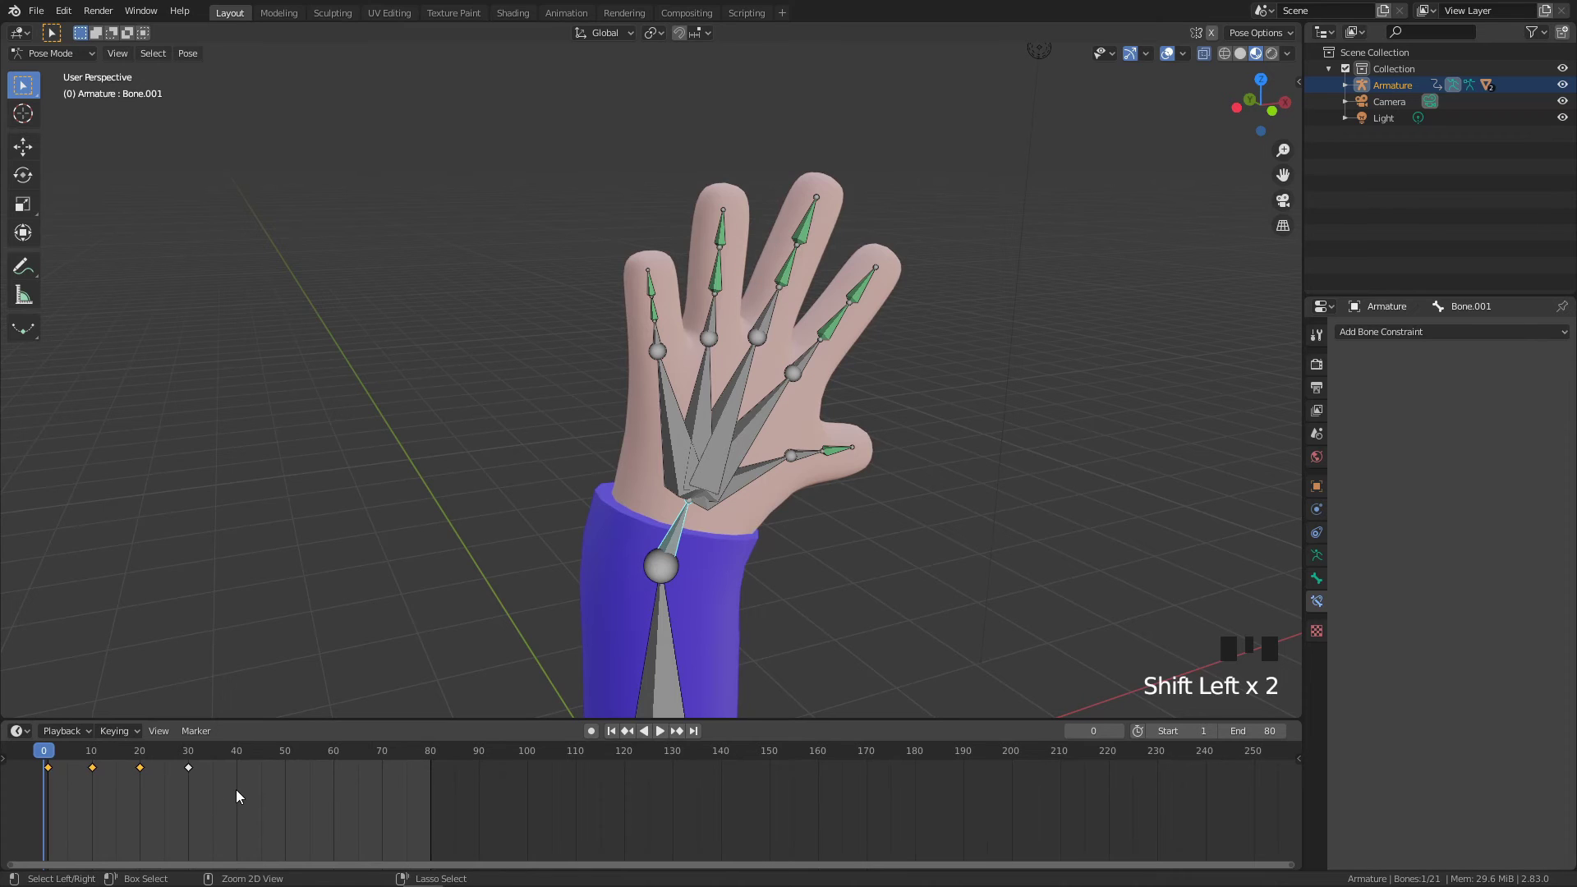
key("ctrl+c")
left_click(235, 751)
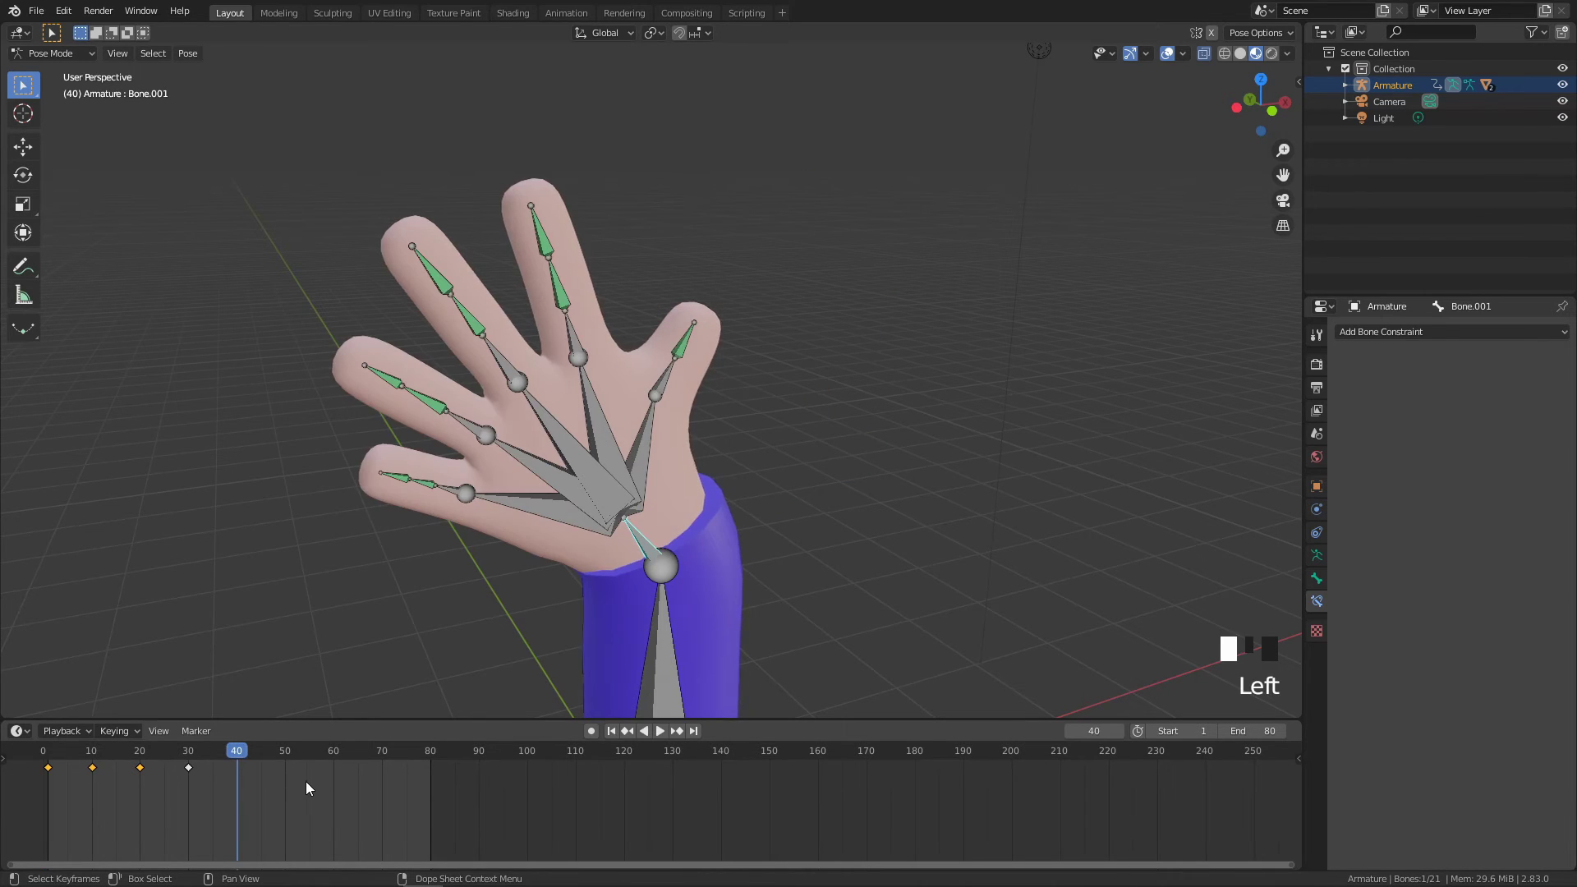
key("ctrl+v")
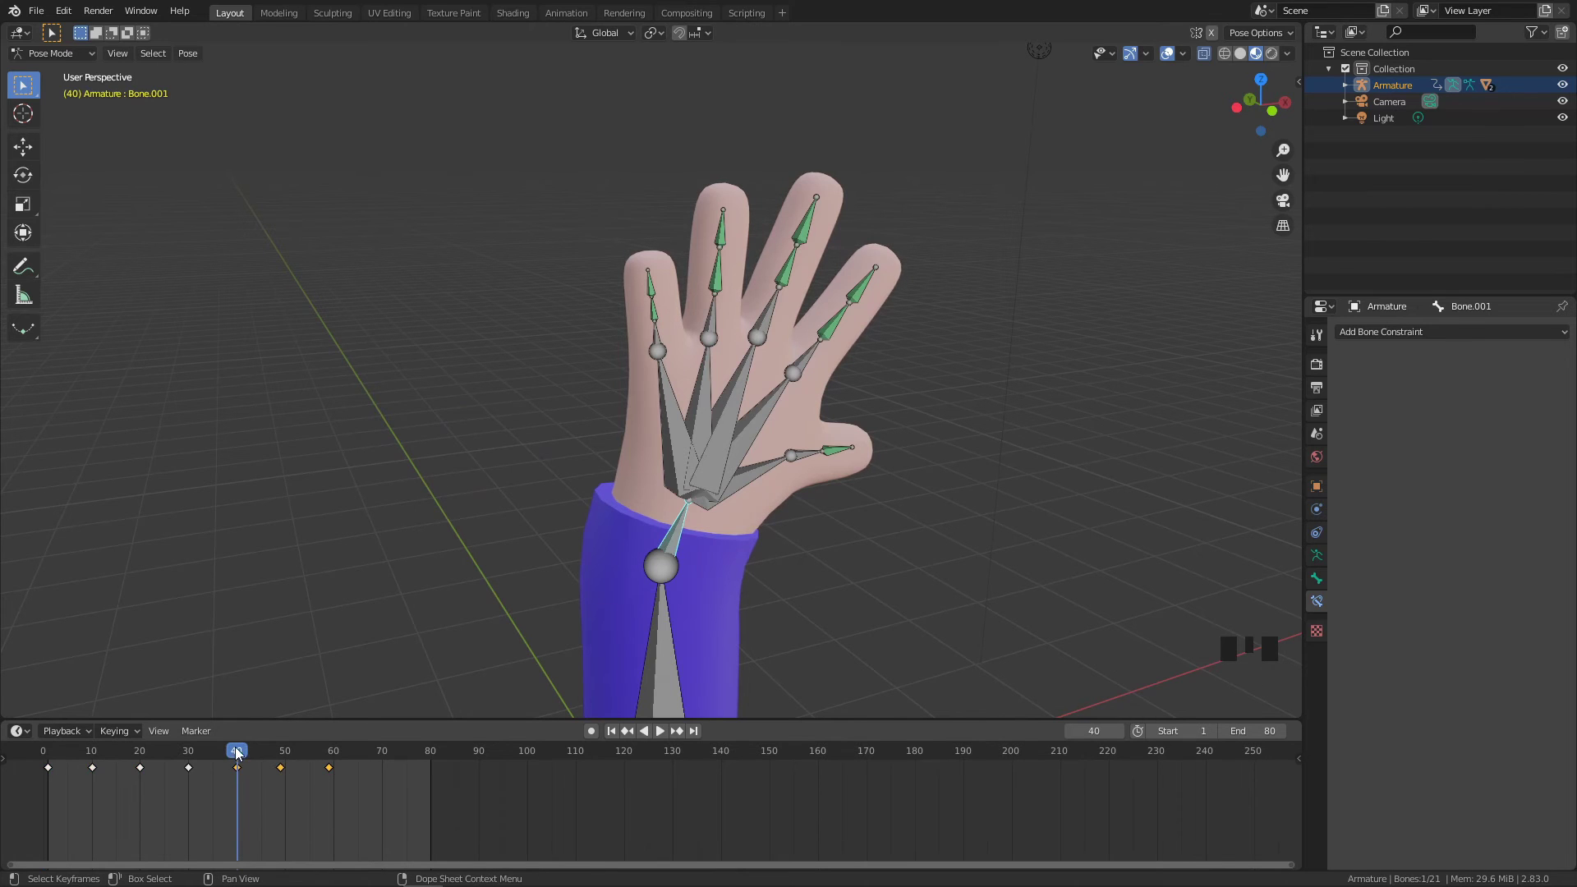
Shift the second and third pasted keyframes to frames 50 and 60
left_click(289, 782)
left_click(281, 767)
left_click(329, 768)
Play the waving animation from the start to check the keyframes, stop it and return to frame 0
left_click_drag(258, 749, 43, 749)
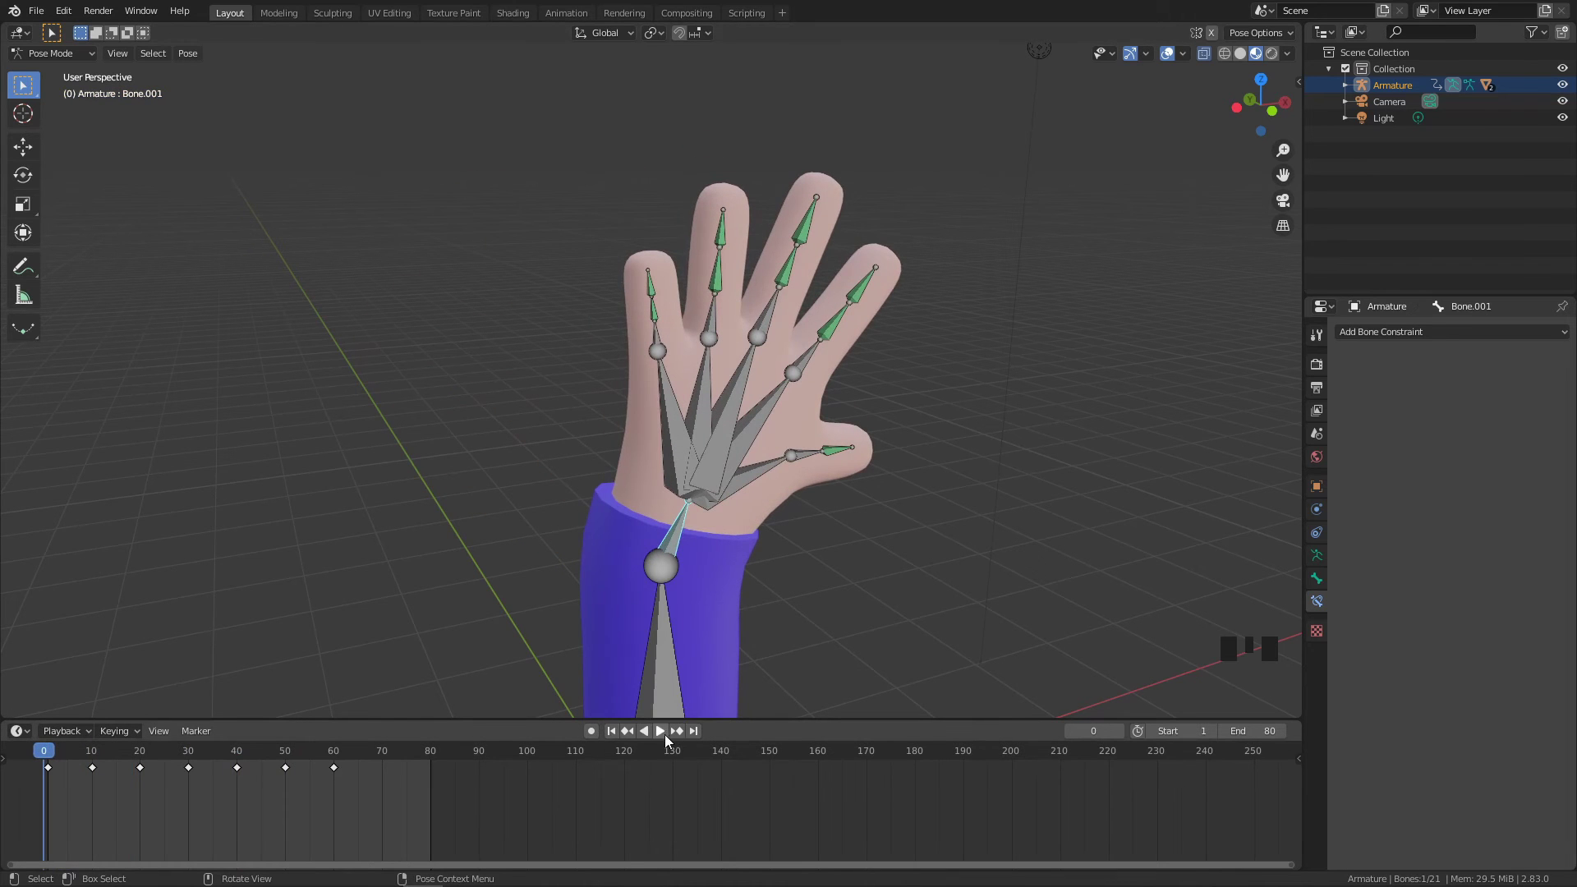
left_click(663, 735)
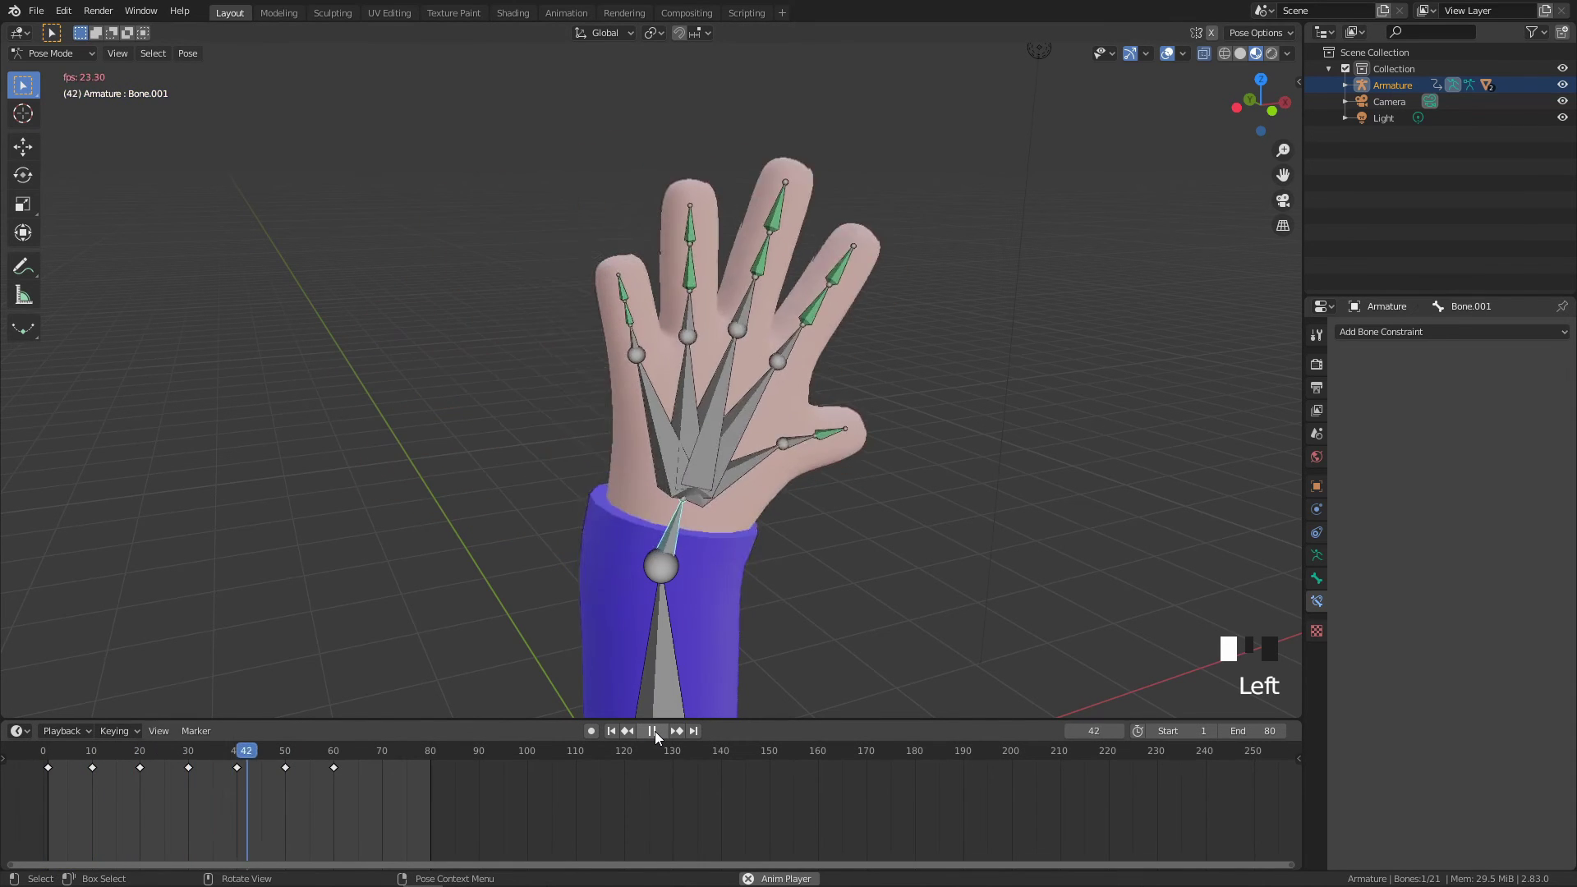
left_click(654, 731)
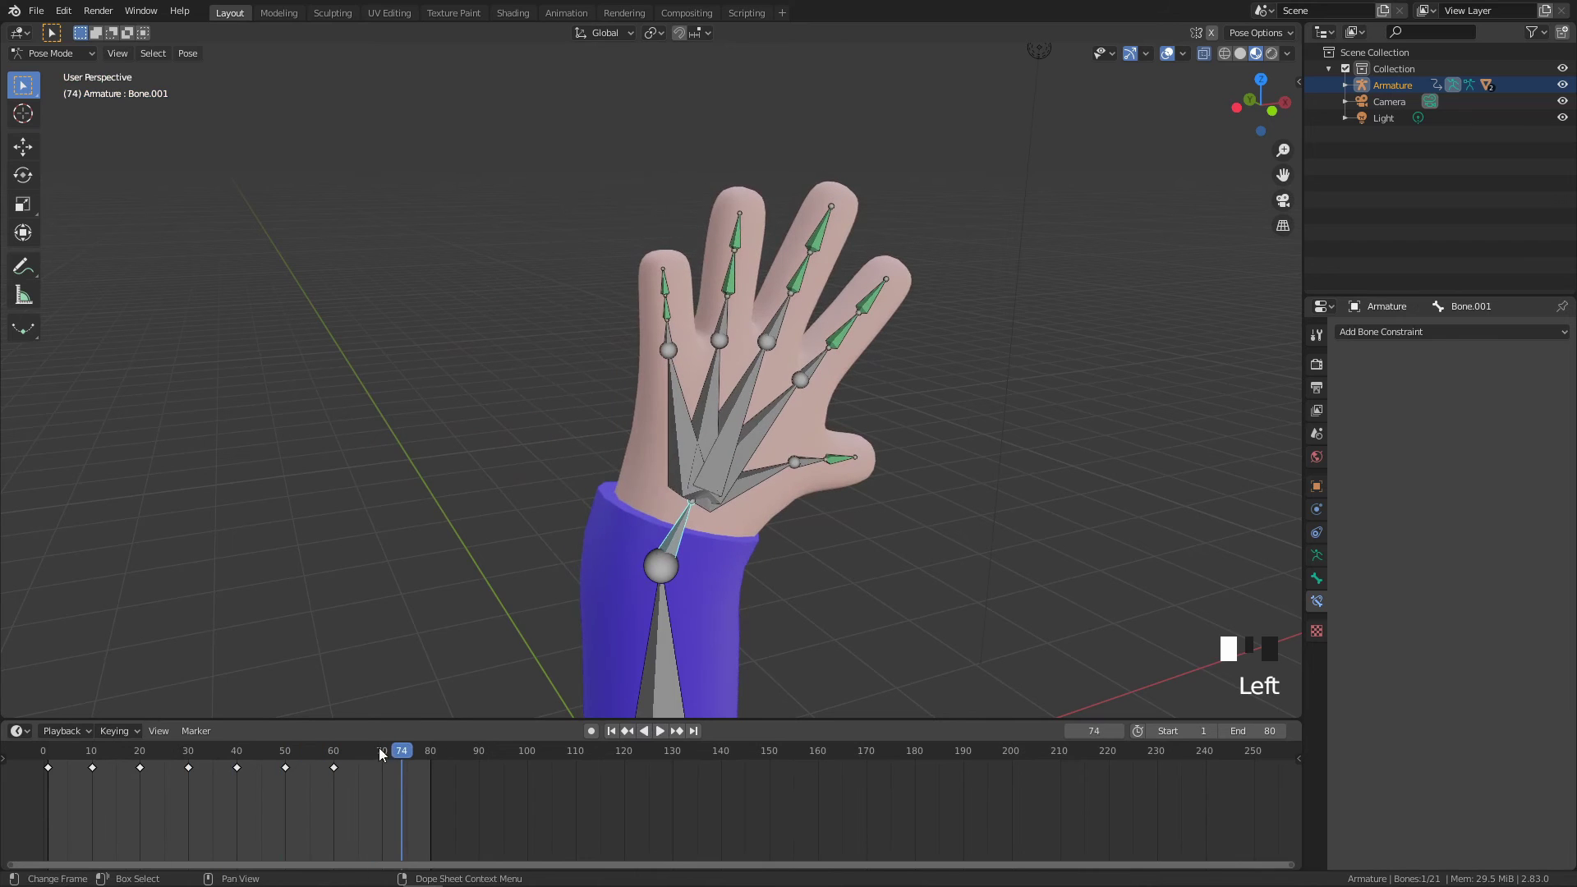
left_click_drag(401, 754, 43, 754)
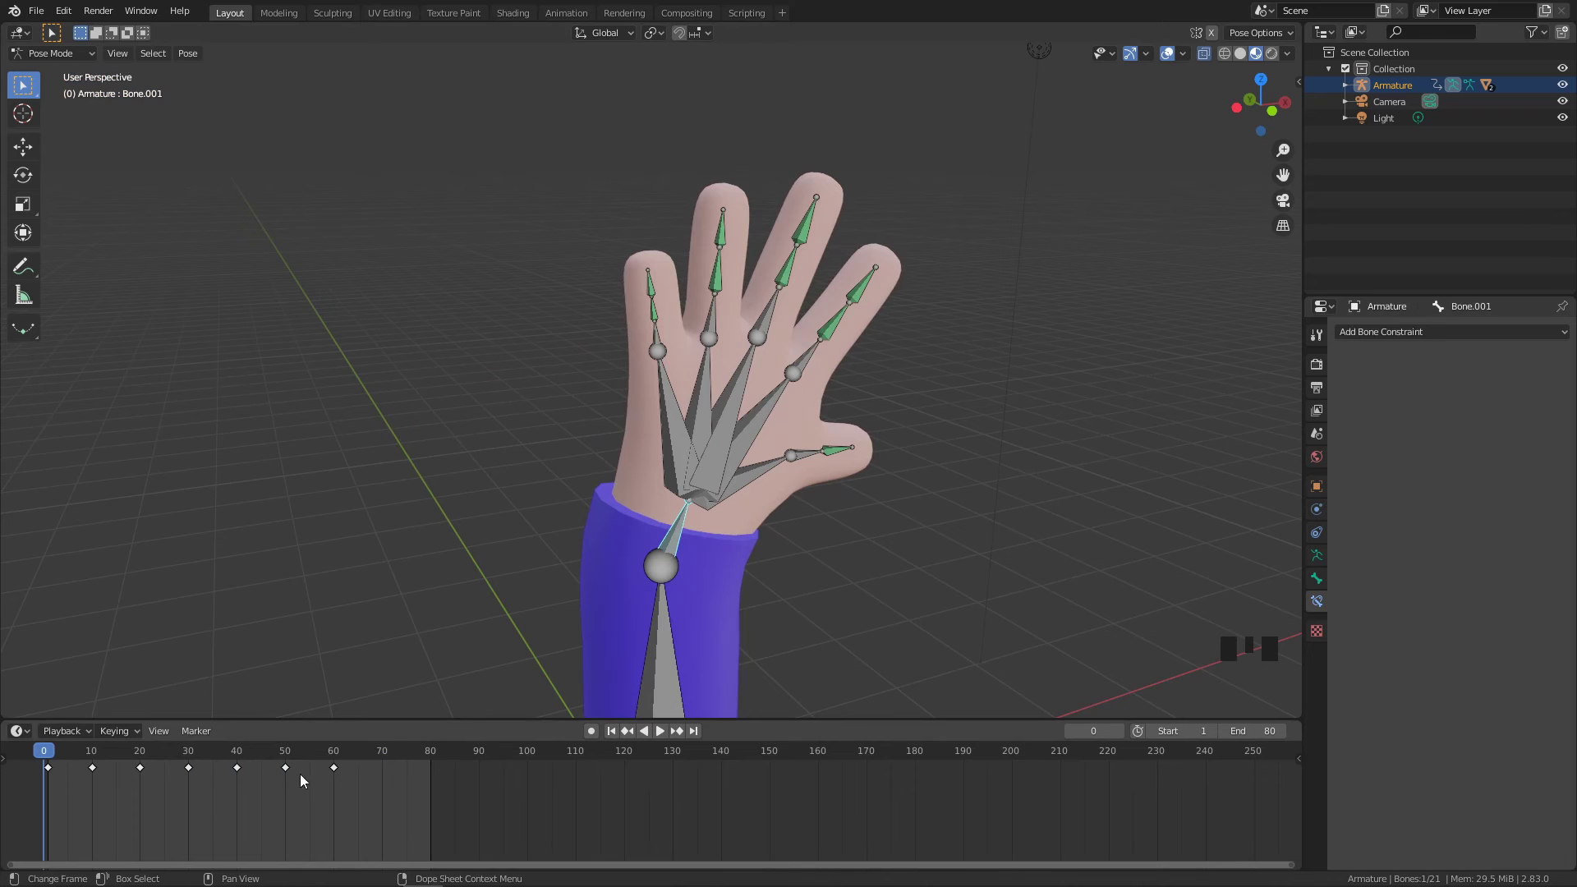
Set the animation's end frame to 60 and deselect the wrist bone
left_click(1254, 731)
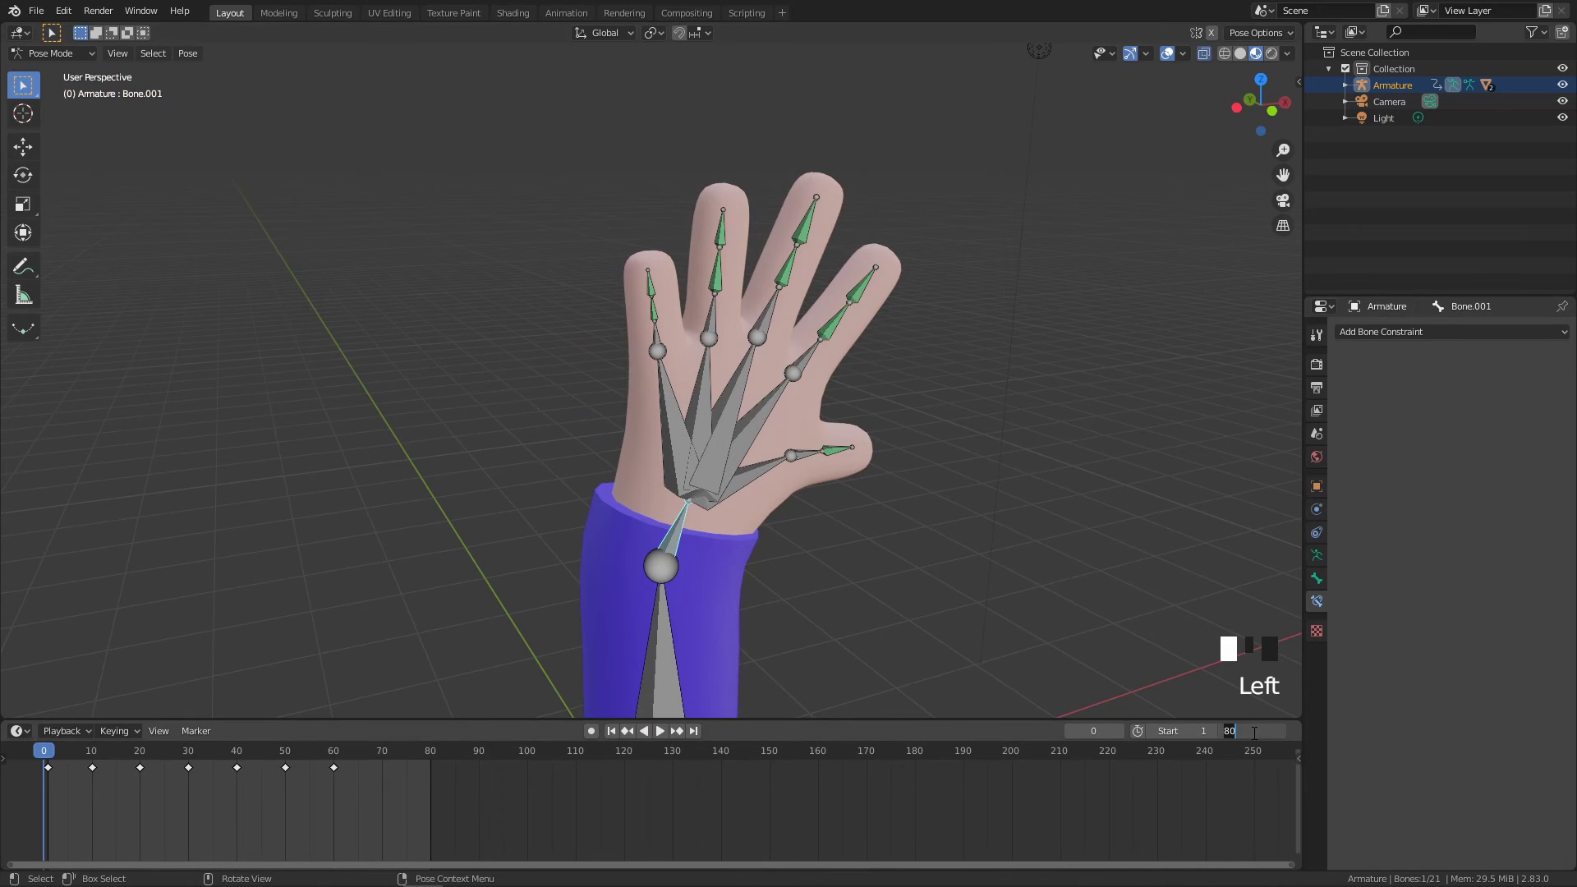
key("Return")
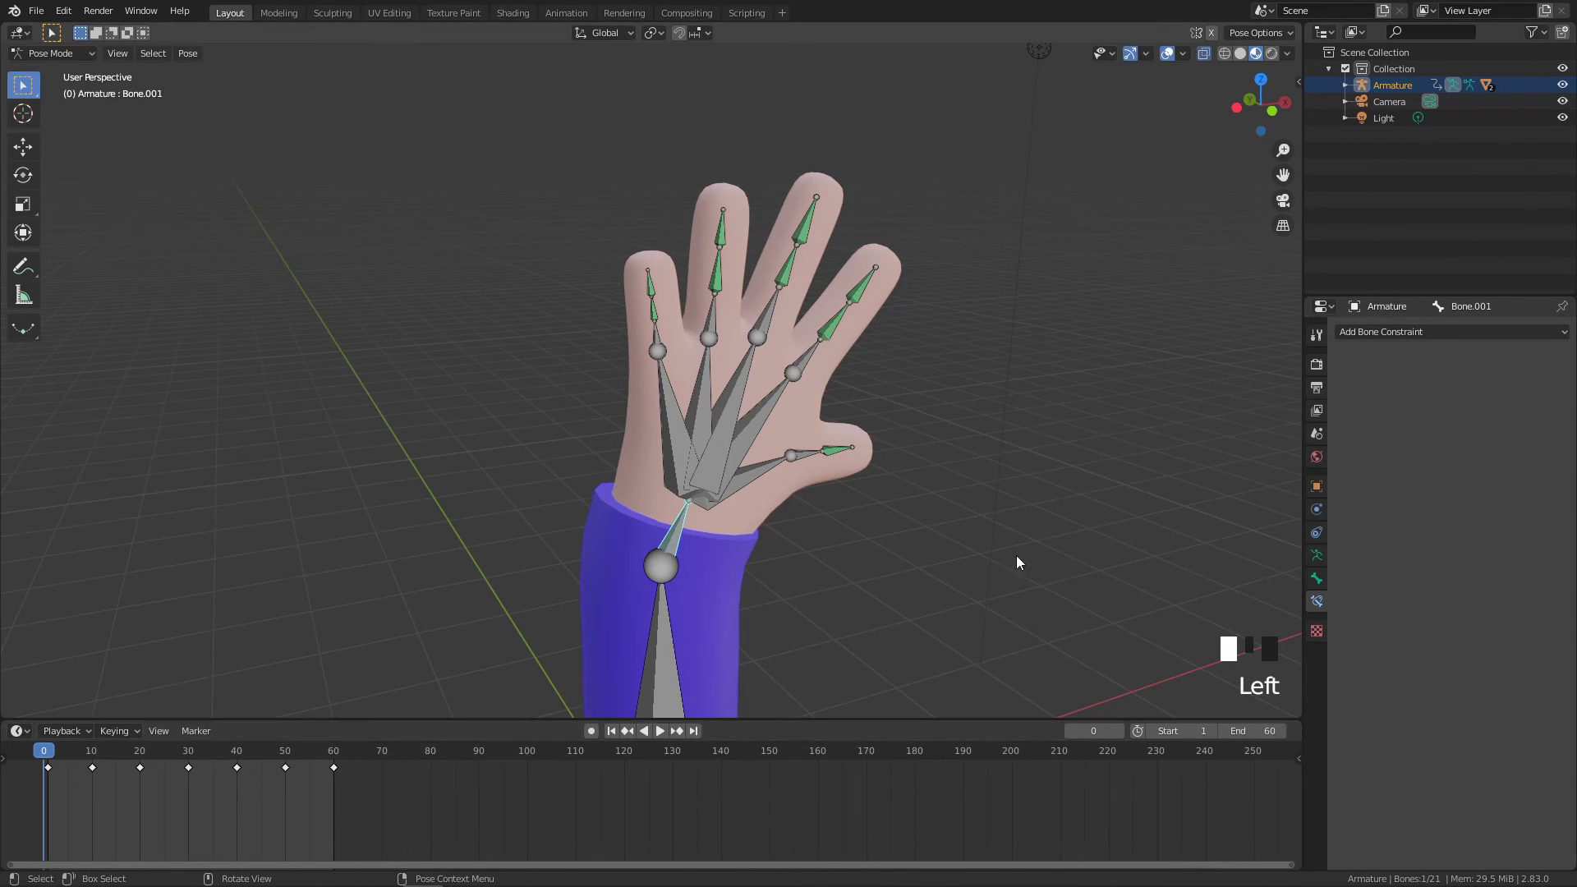
left_click(898, 579)
Play the shortened animation from the start, examine the looping wave from another angle, and stop playback
mouse_move(60, 748)
left_mouse_down()
mouse_move(158, 750)
mouse_move(45, 750)
left_mouse_up()
left_click(660, 731)
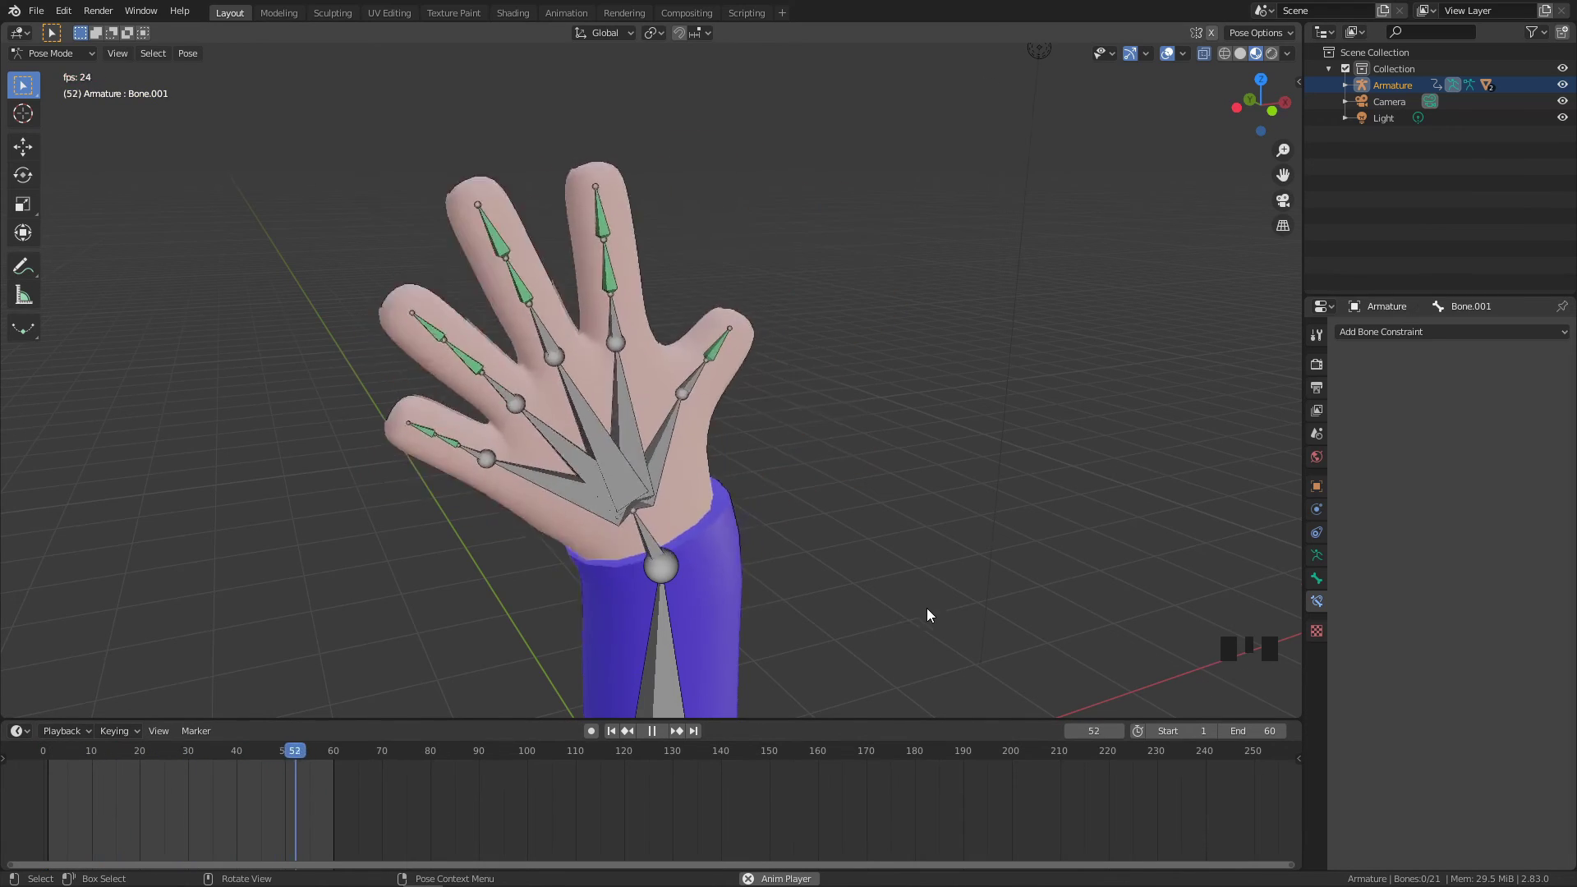
mouse_move(926, 608)
middle_mouse_down()
mouse_move(856, 584)
mouse_move(940, 593)
middle_mouse_up()
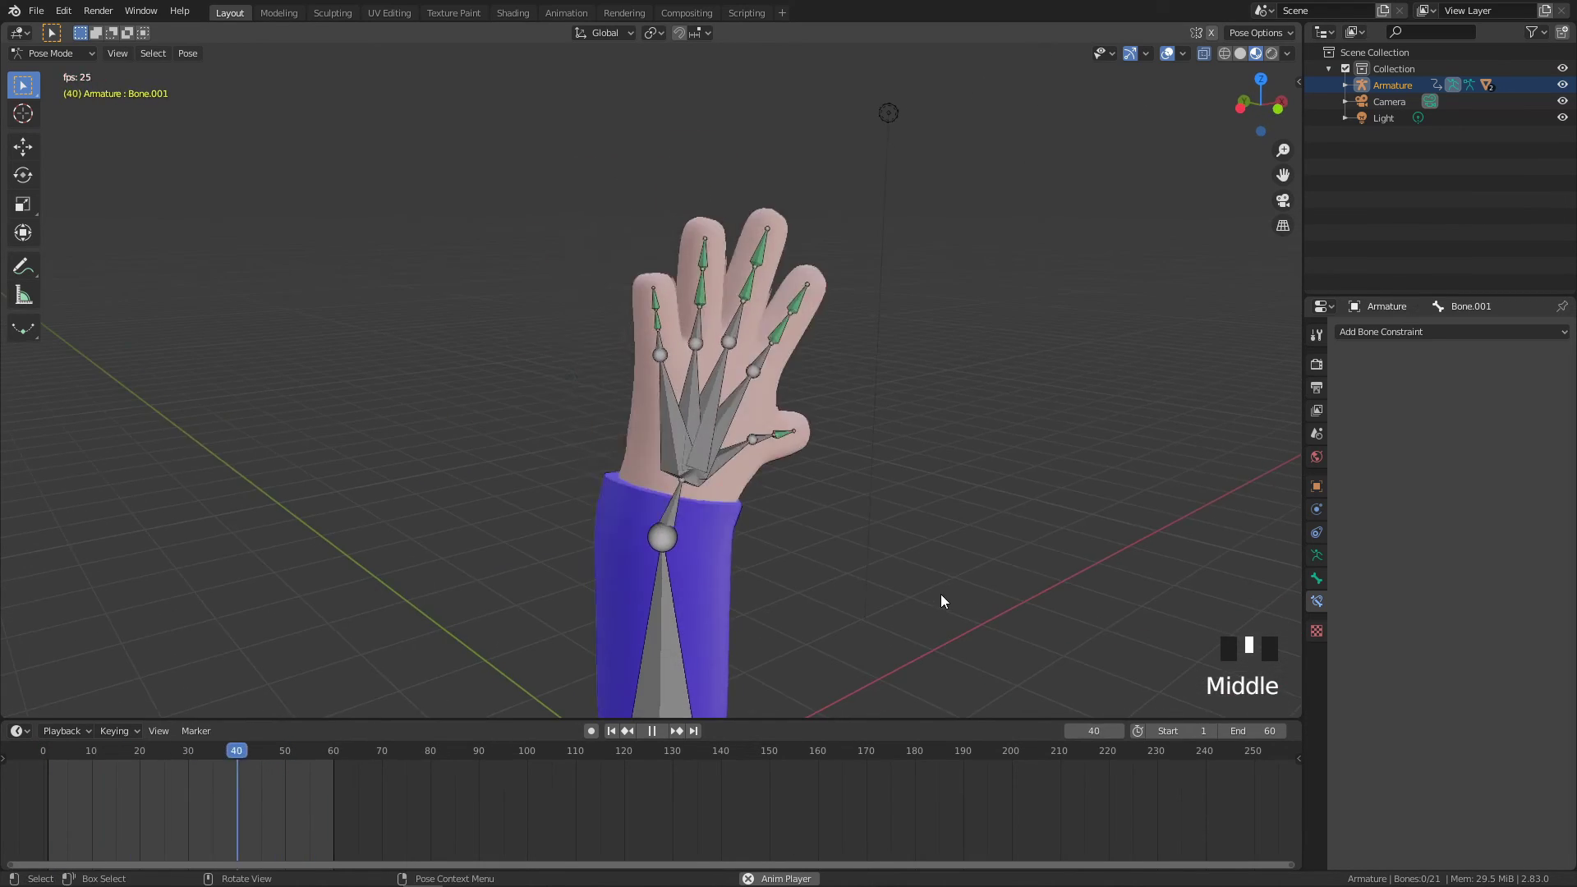
scroll(702, 692, "up", 3)
left_click(651, 730)
left_click(834, 538)
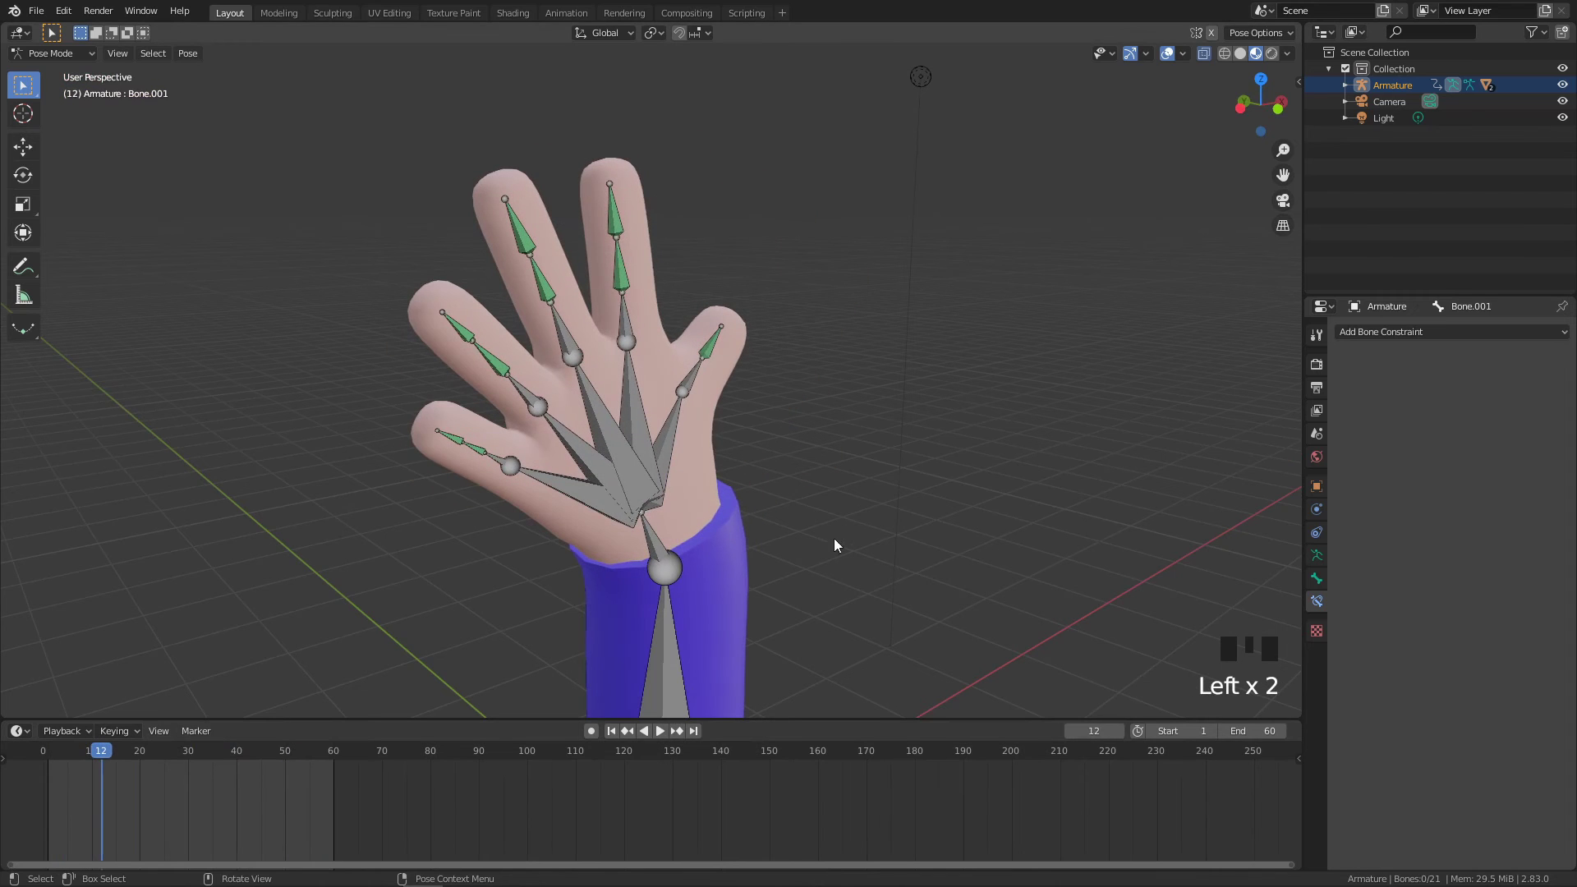
Switch the viewport to Rendered shading, show the render settings, and preview the hand's wave in playback
left_click(1272, 52)
left_click(1317, 365)
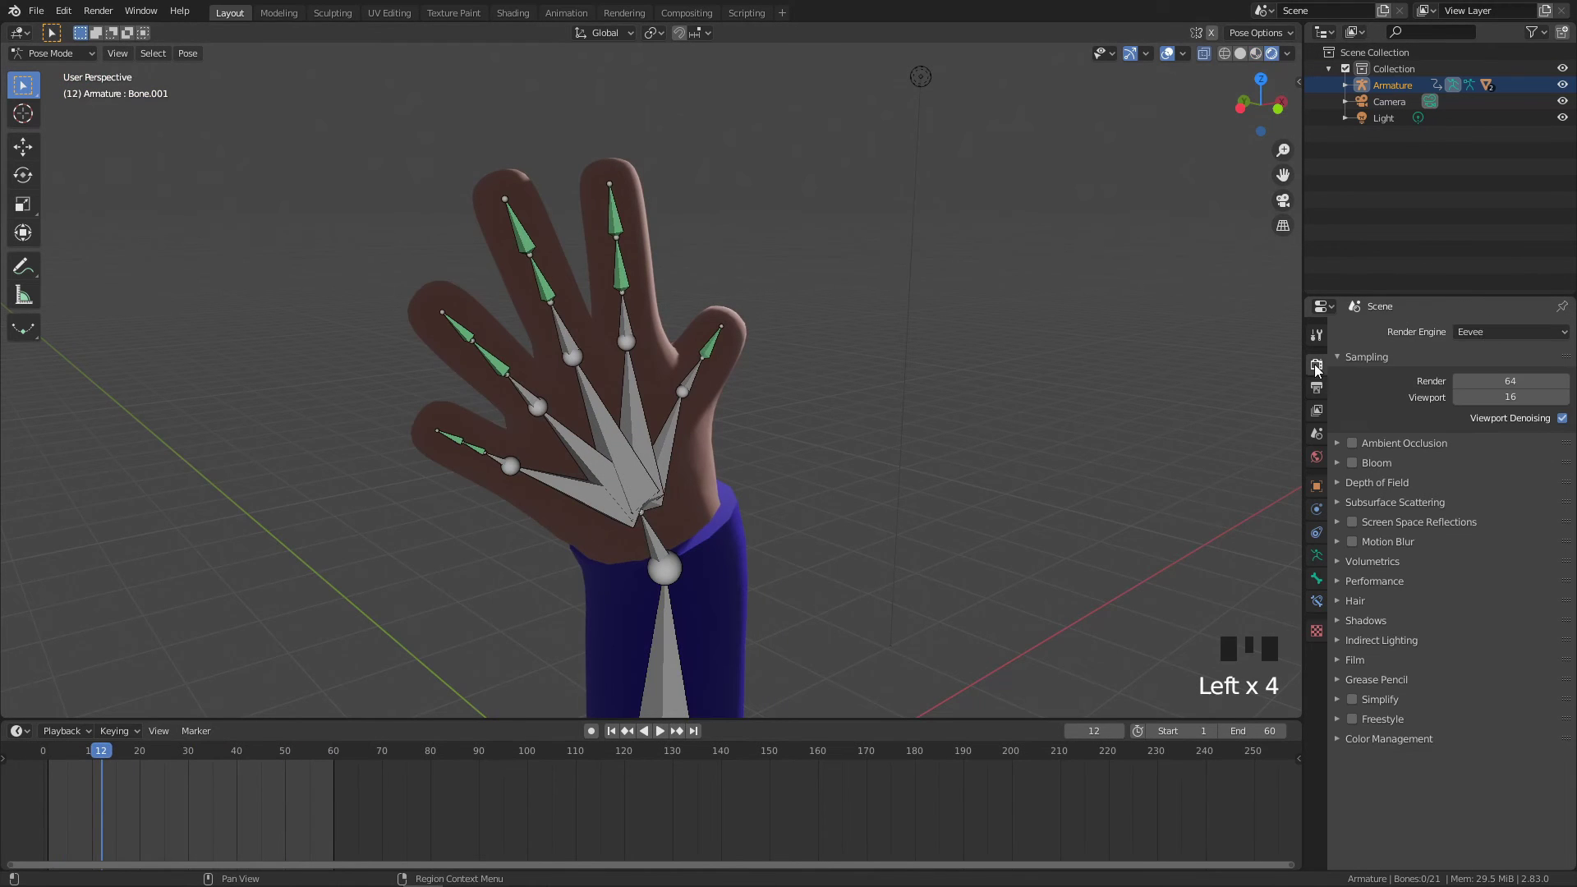
middle_click_drag(723, 370, 800, 389)
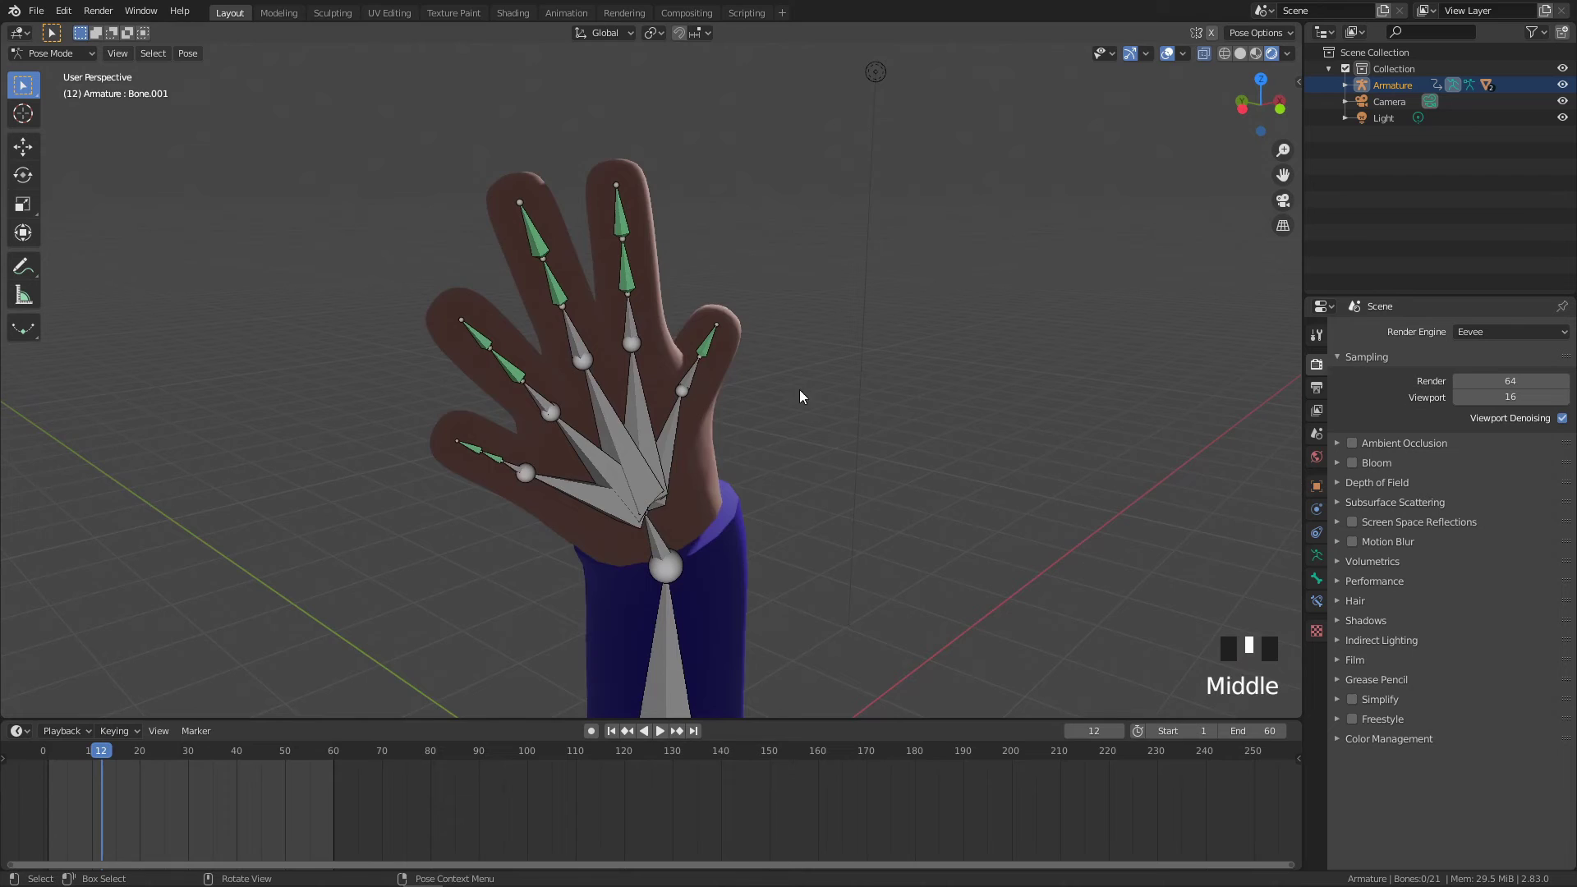
left_click(660, 730)
middle_click_drag(875, 516, 724, 683)
left_click(652, 730)
Turn off the In Front option in the armature's viewport display settings
middle_click_drag(723, 525, 909, 479)
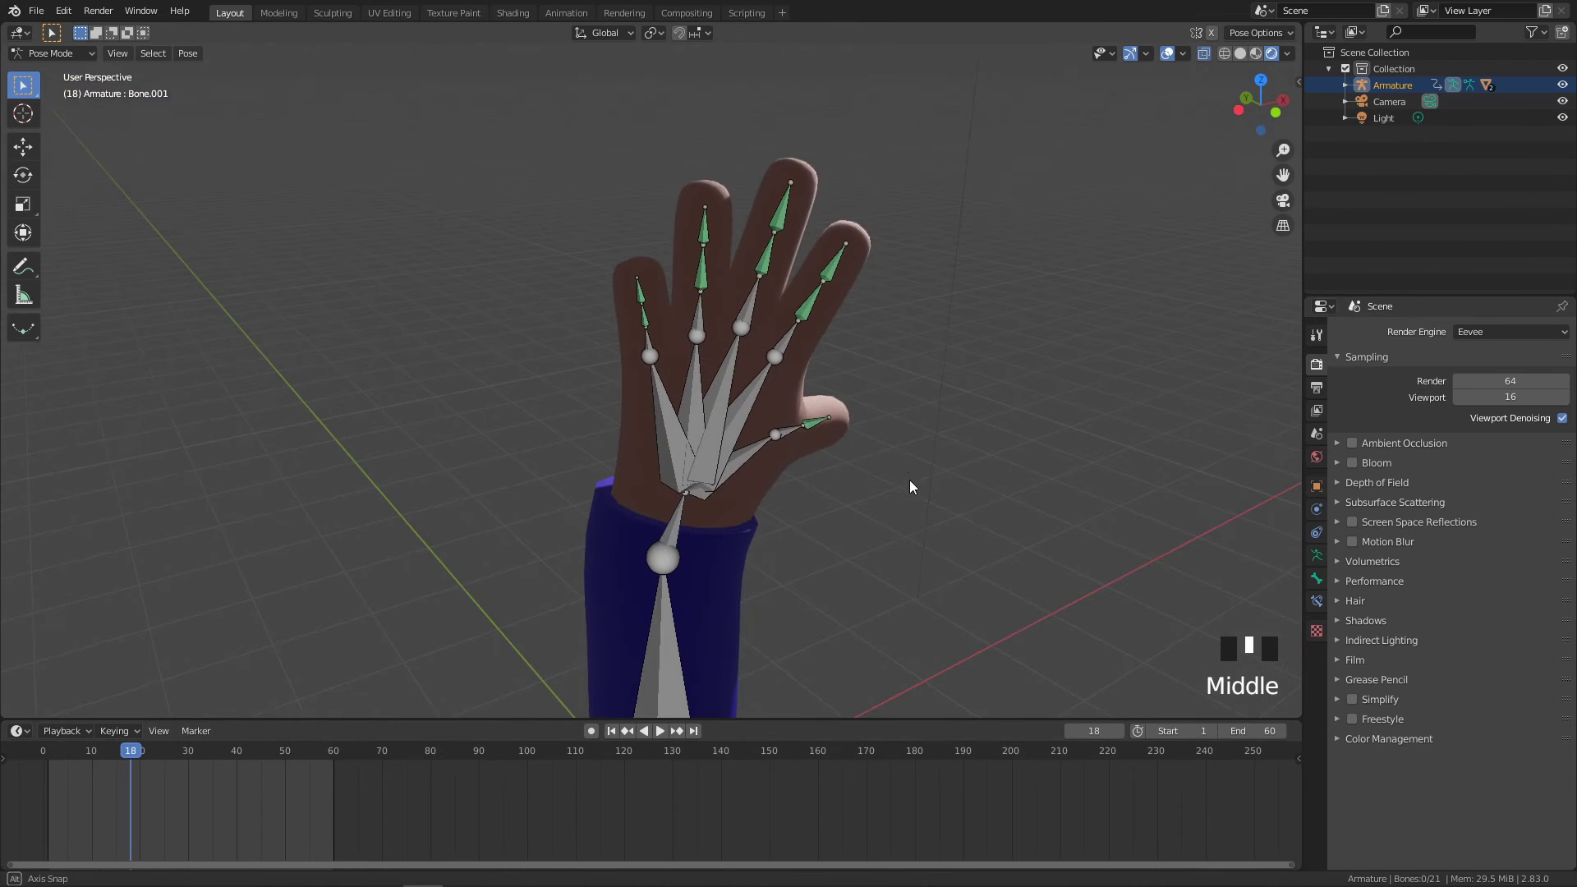
middle_click_drag(879, 369, 797, 336, "shift")
scroll(796, 337, "up", 2)
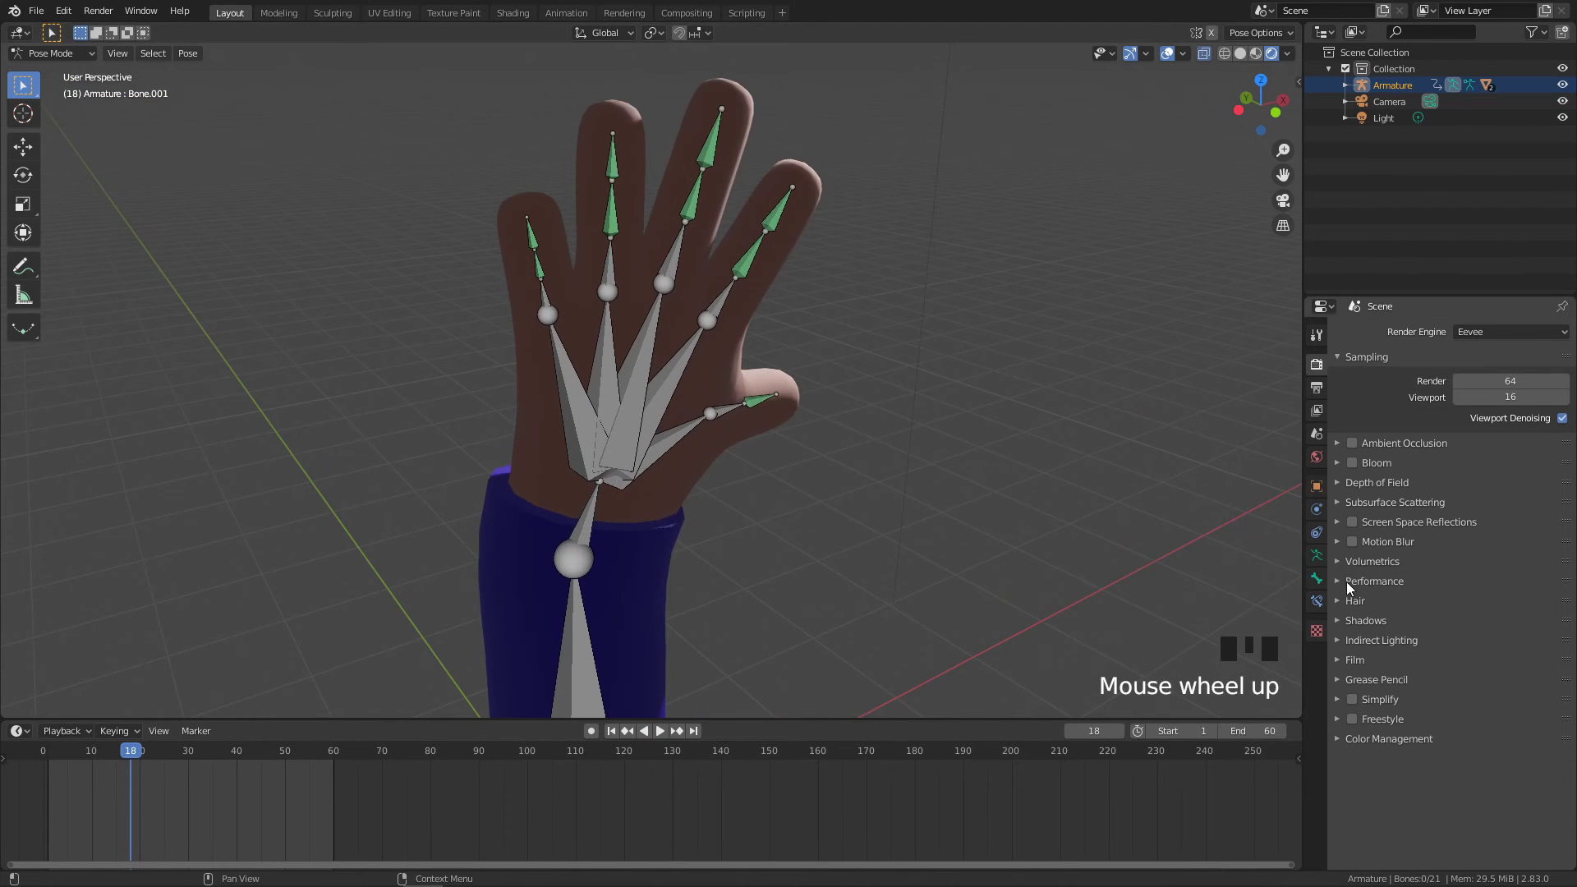
left_click(1316, 556)
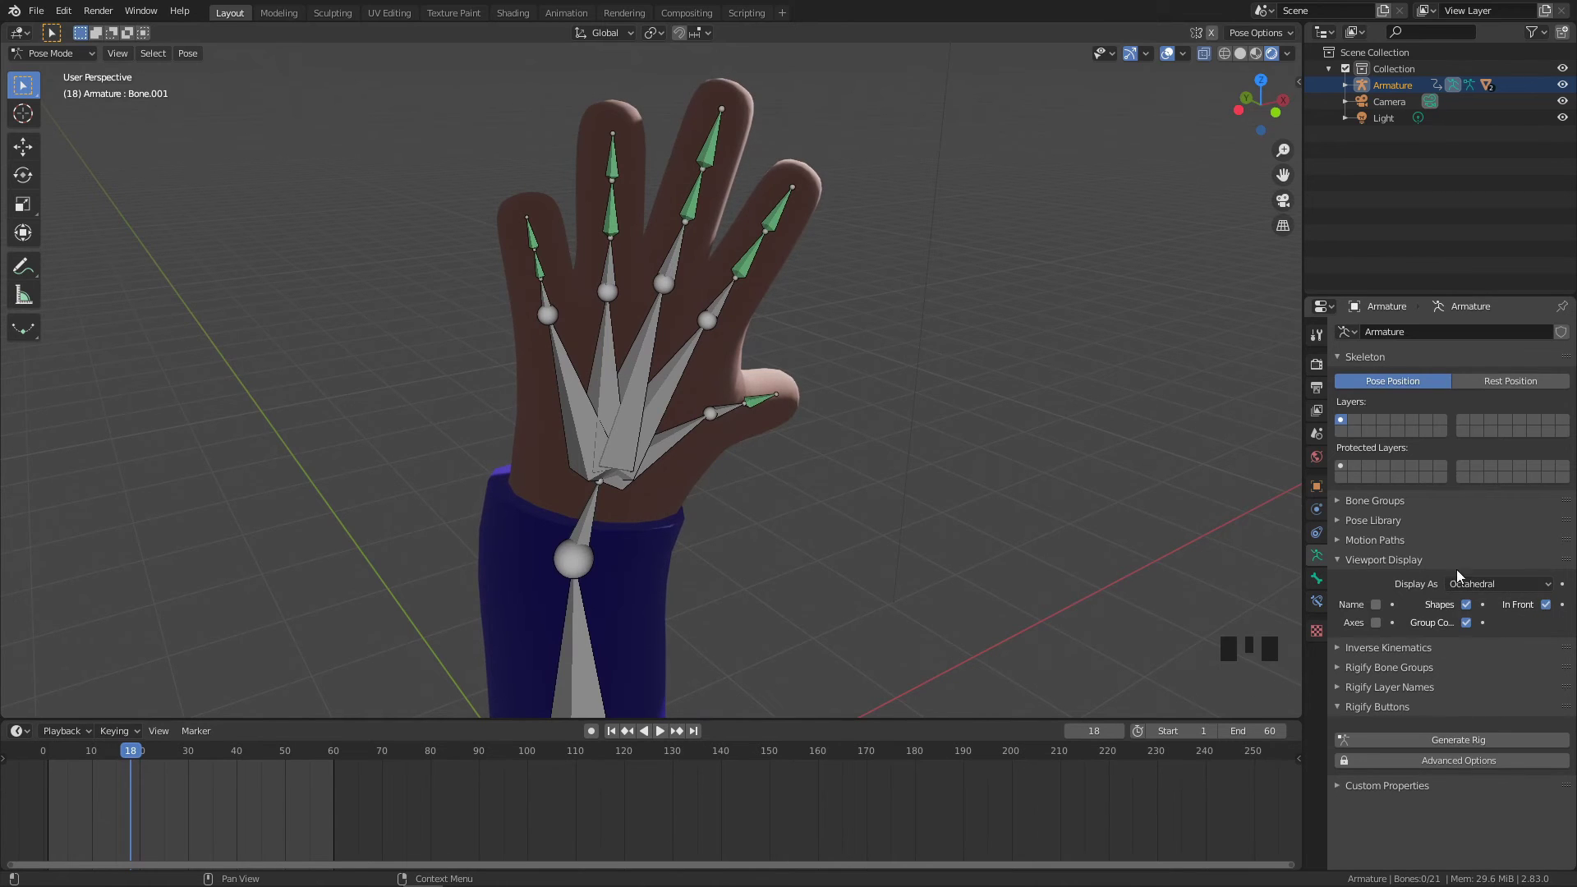
left_click(1546, 605)
middle_click_drag(969, 432, 979, 417)
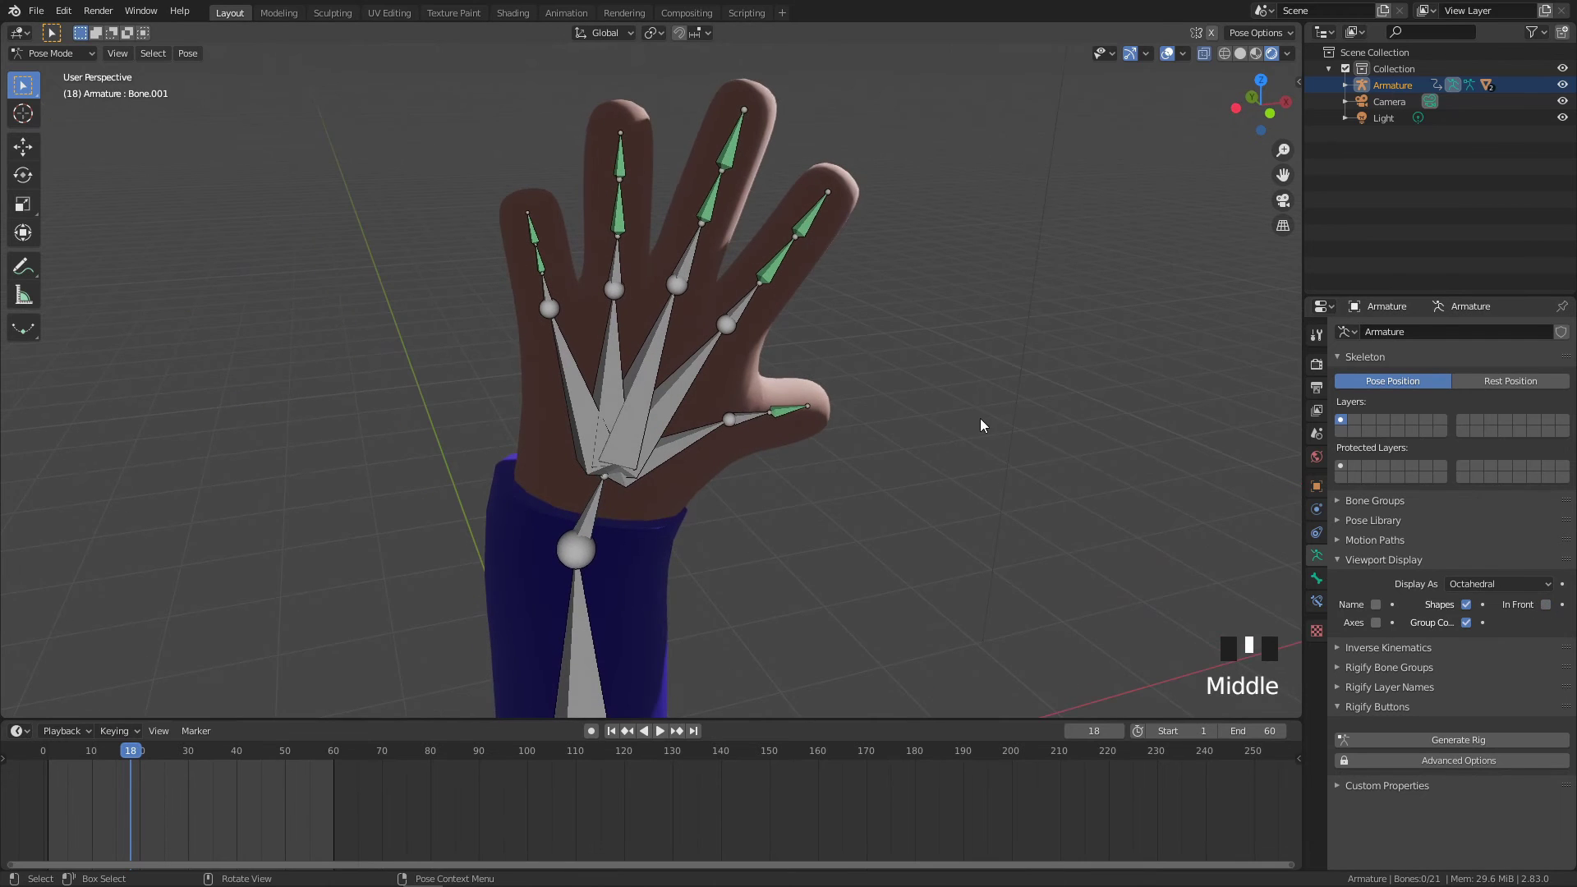
Turn off X-ray display so the hand and sleeve meshes hide the armature bones
left_click(918, 391)
key("alt+z")
key("alt+z")
key("alt+z")
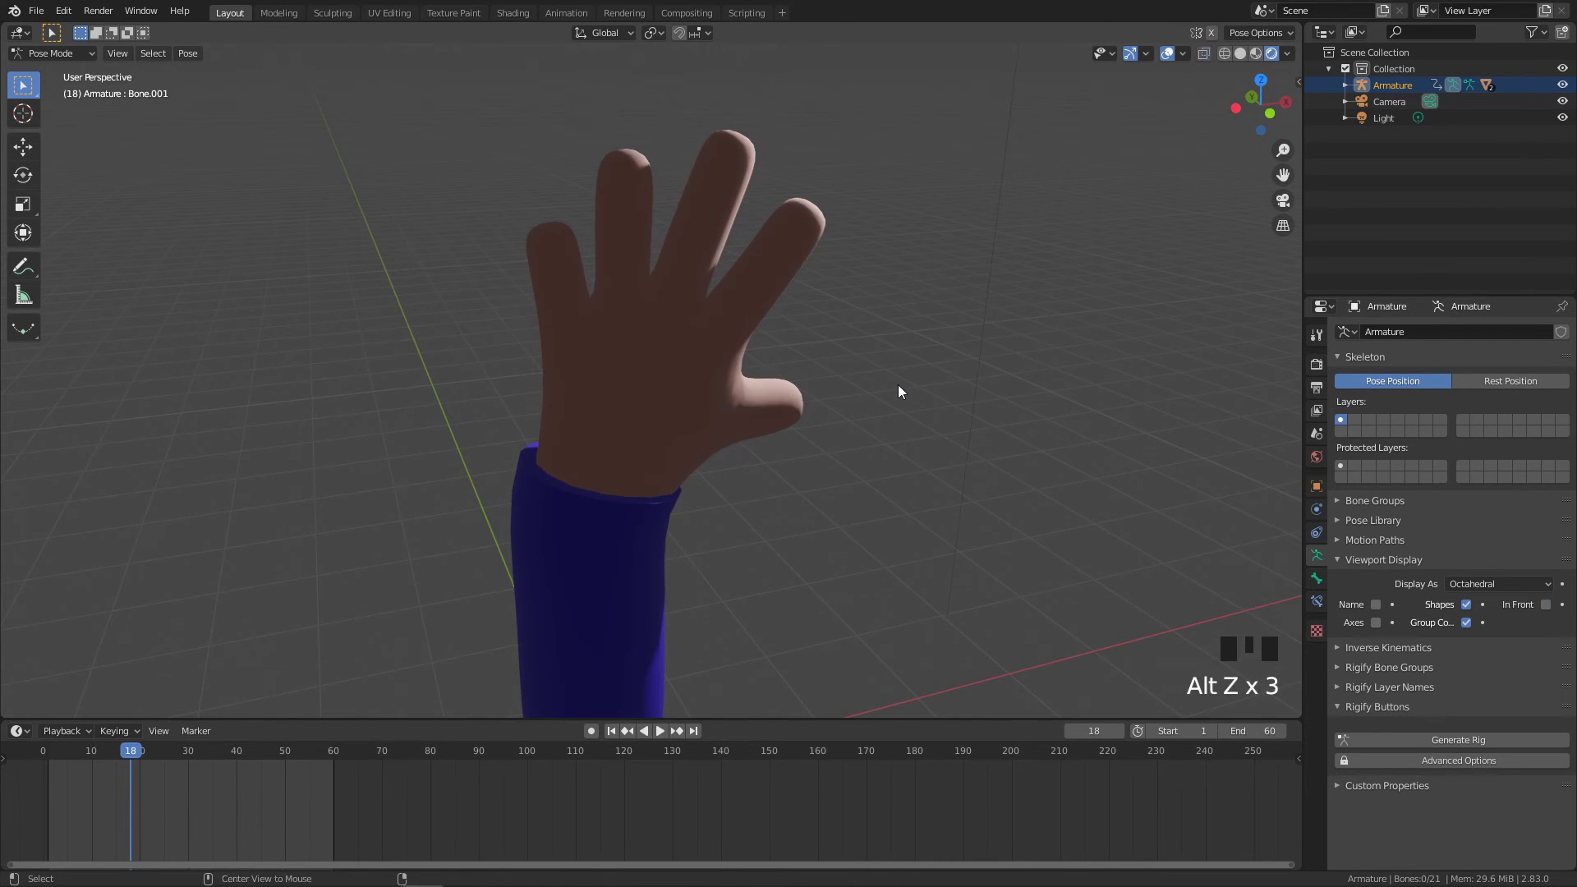
middle_click_drag(792, 433, 348, 274)
scroll(141, 174, "down", 3)
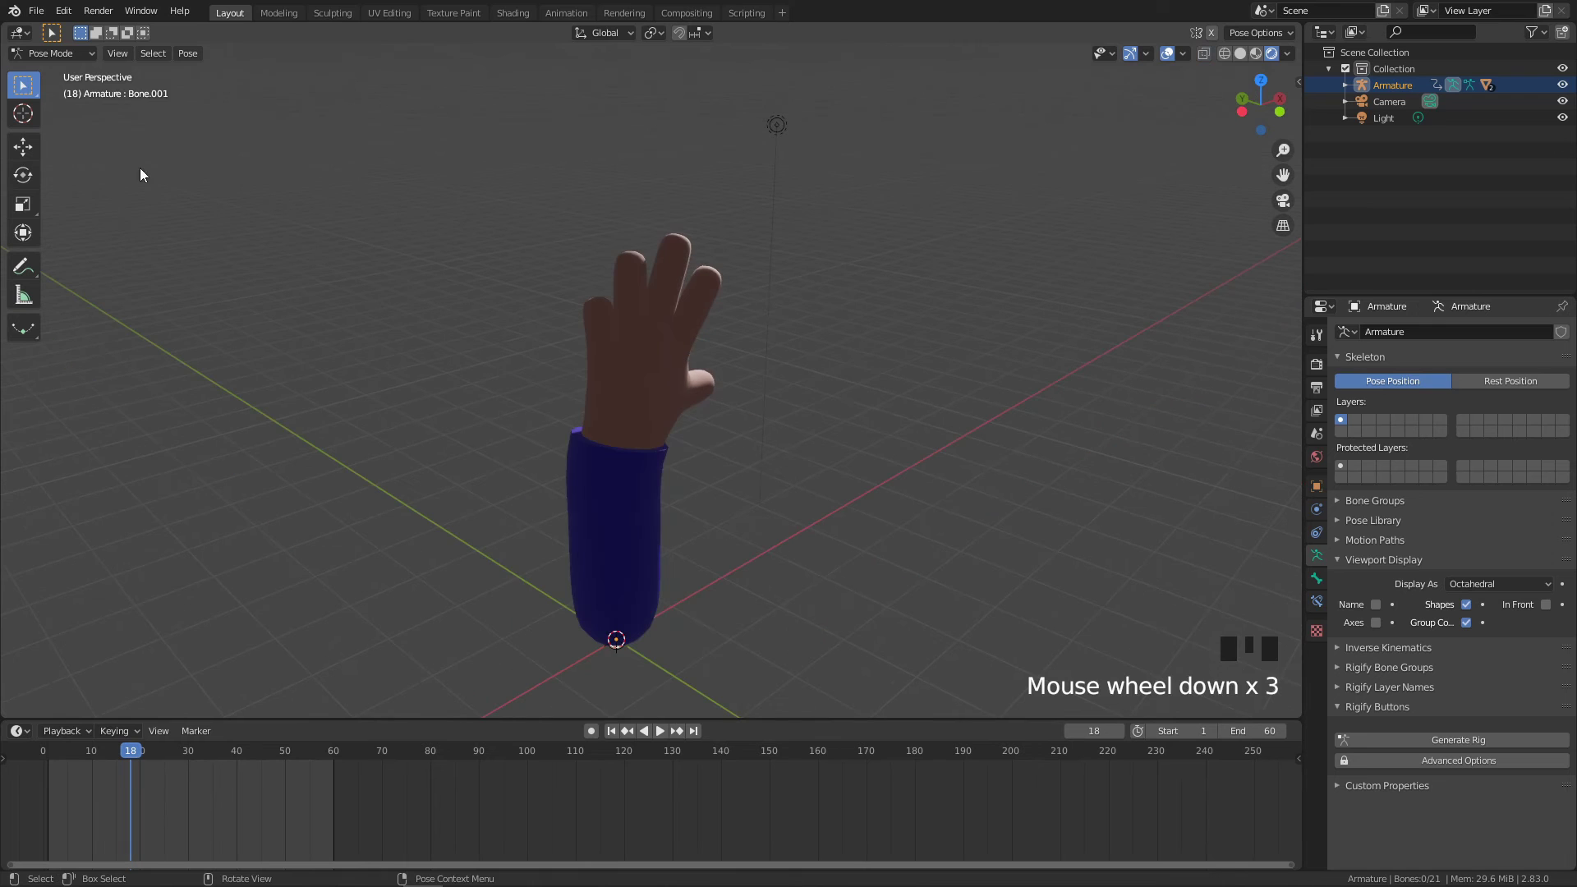
Return the animation to frame 0, reduce the timeline's height, and switch the armature to Object Mode
left_click_drag(57, 754, 44, 754)
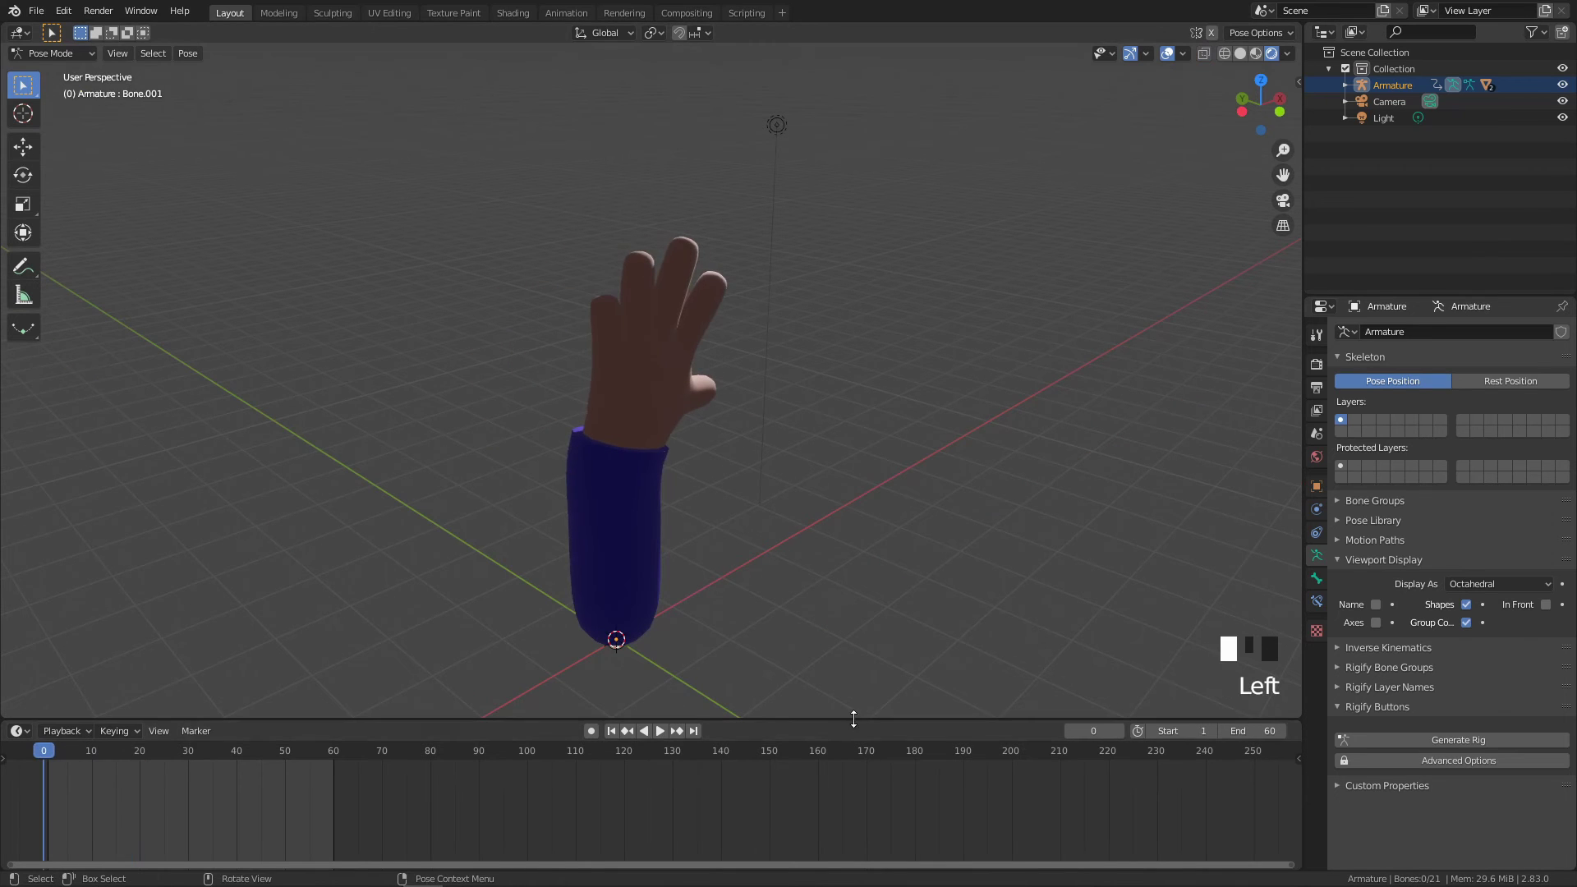
left_click_drag(820, 719, 821, 772)
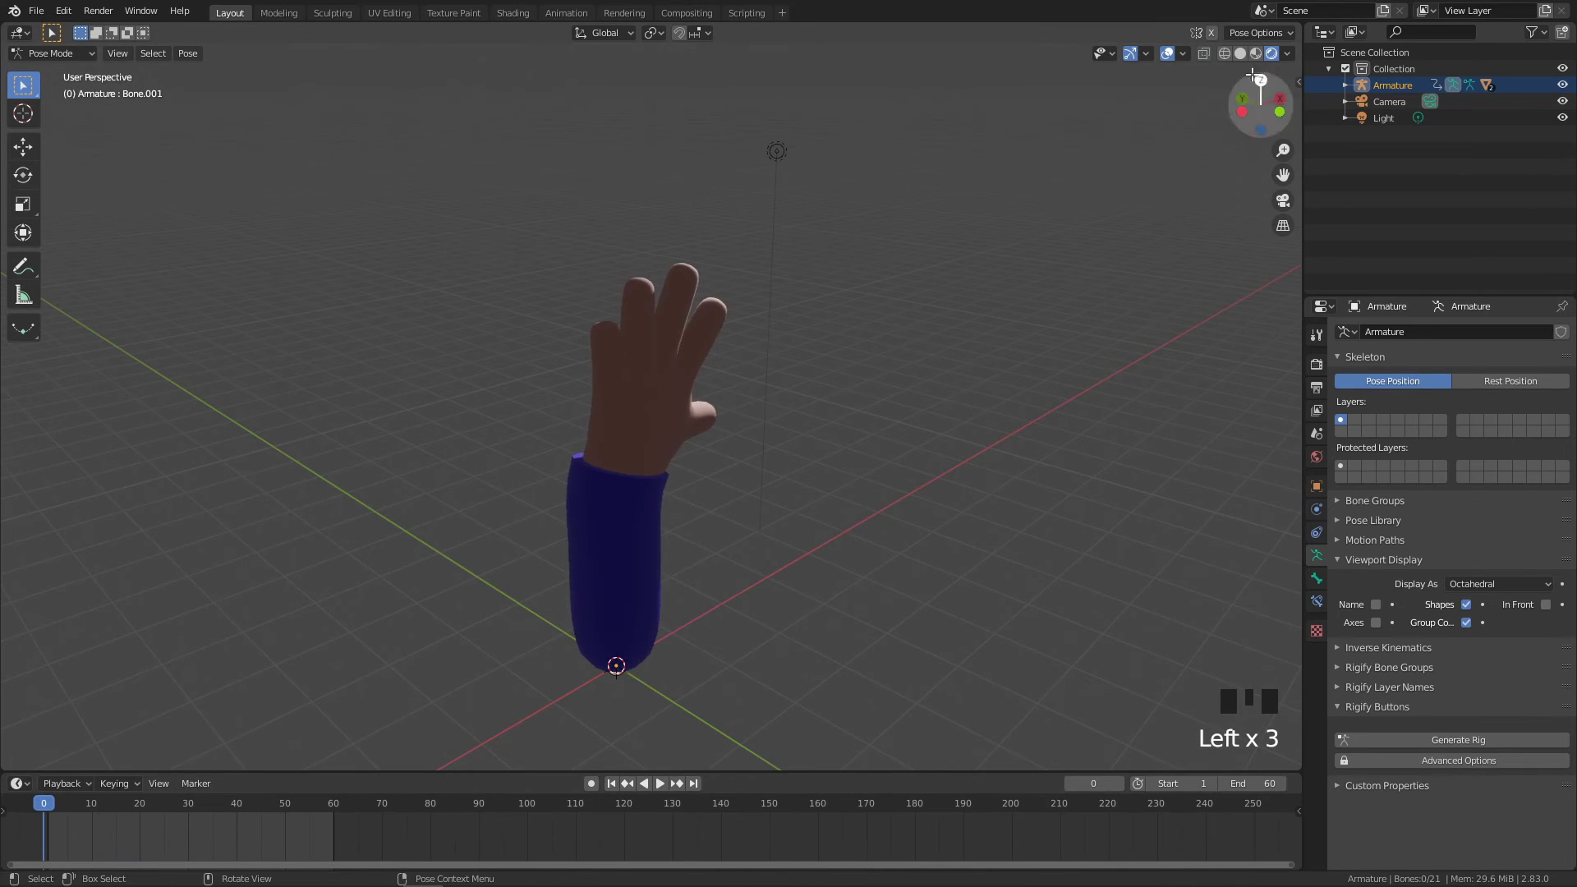
mouse_move(1012, 276)
middle_mouse_down()
mouse_move(603, 281)
mouse_move(633, 306)
mouse_move(578, 452)
mouse_move(592, 387)
middle_mouse_up()
left_click(585, 430)
scroll(592, 386, "up", 1)
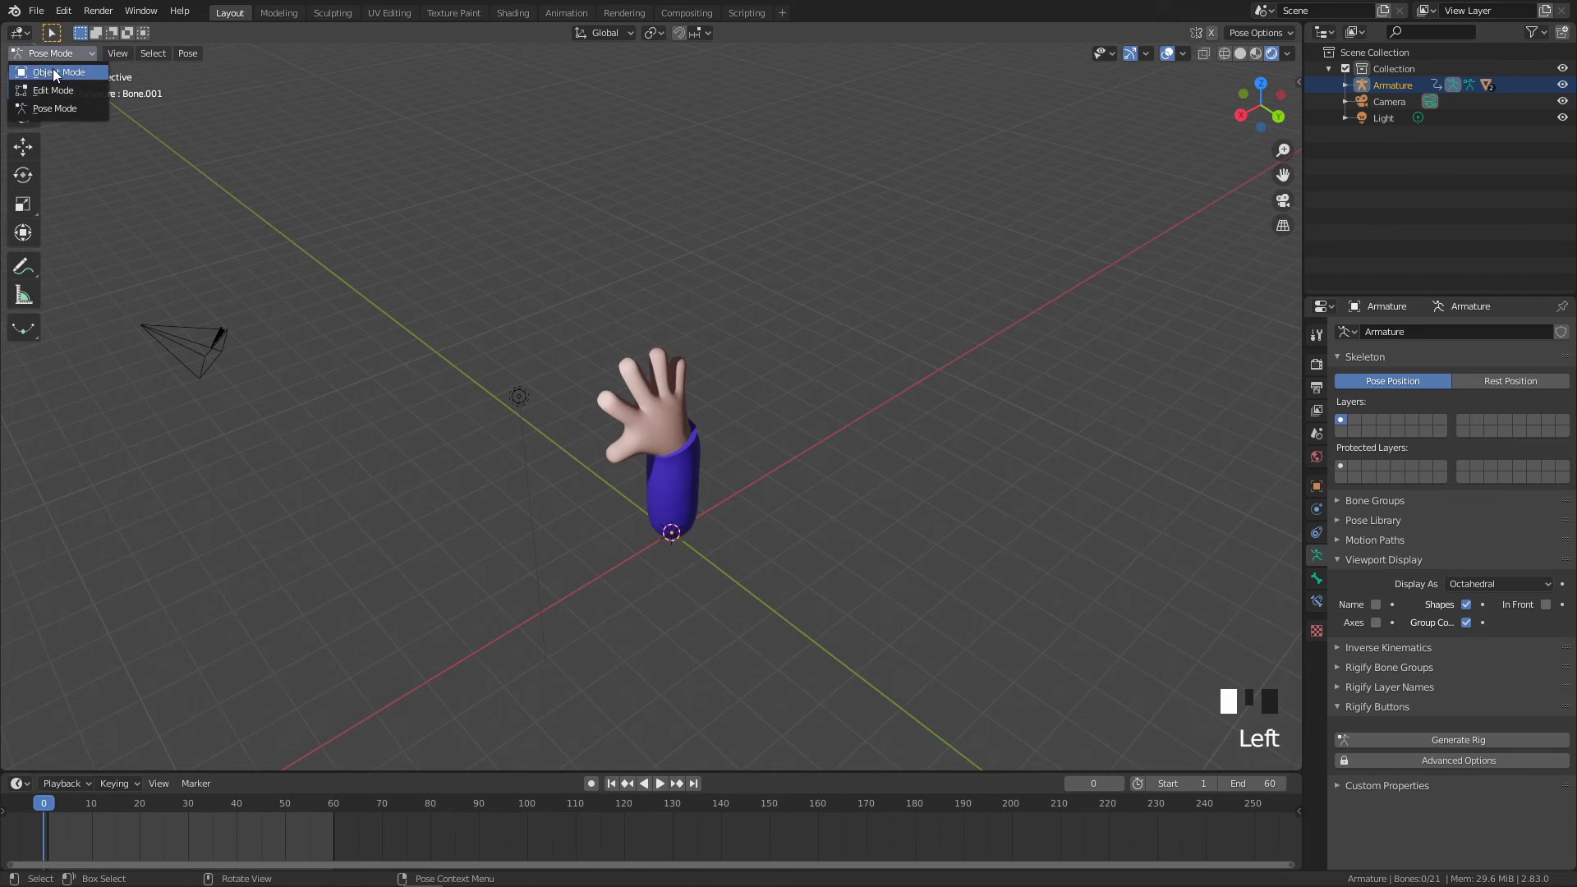
left_click(52, 72)
Duplicate the 1000 W point light and place the copy on the opposite side of the hand
left_click(517, 397)
middle_click_drag(515, 398, 564, 337)
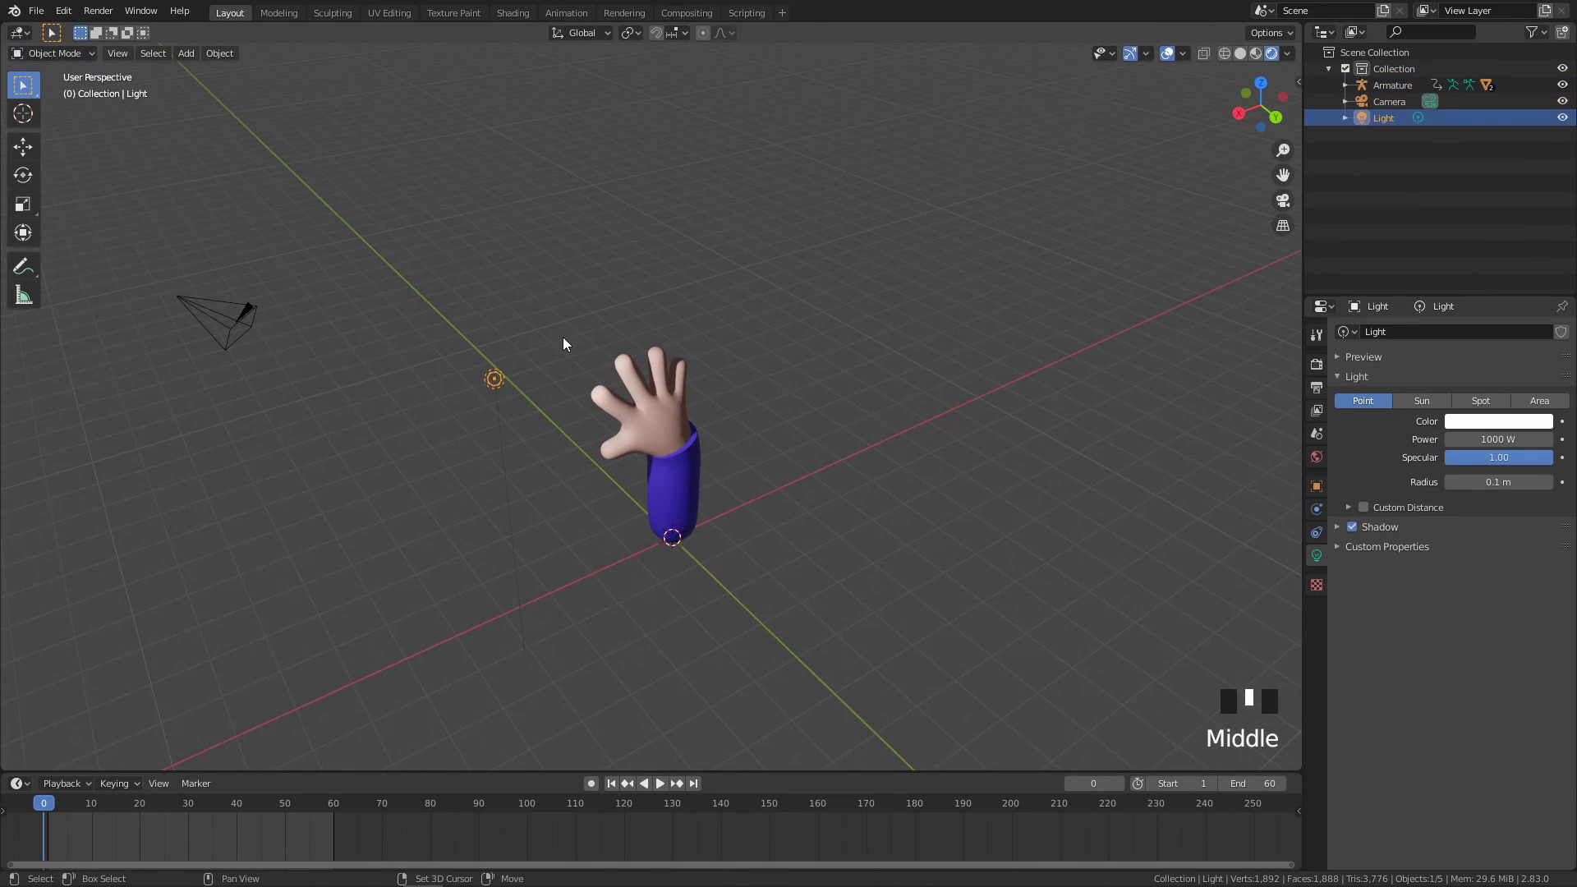
key("shift+d")
left_click(1080, 304)
Duplicate the point light again, place this copy behind the hand, and clear the selection
middle_click_drag(1080, 303, 943, 274)
key("shift+d")
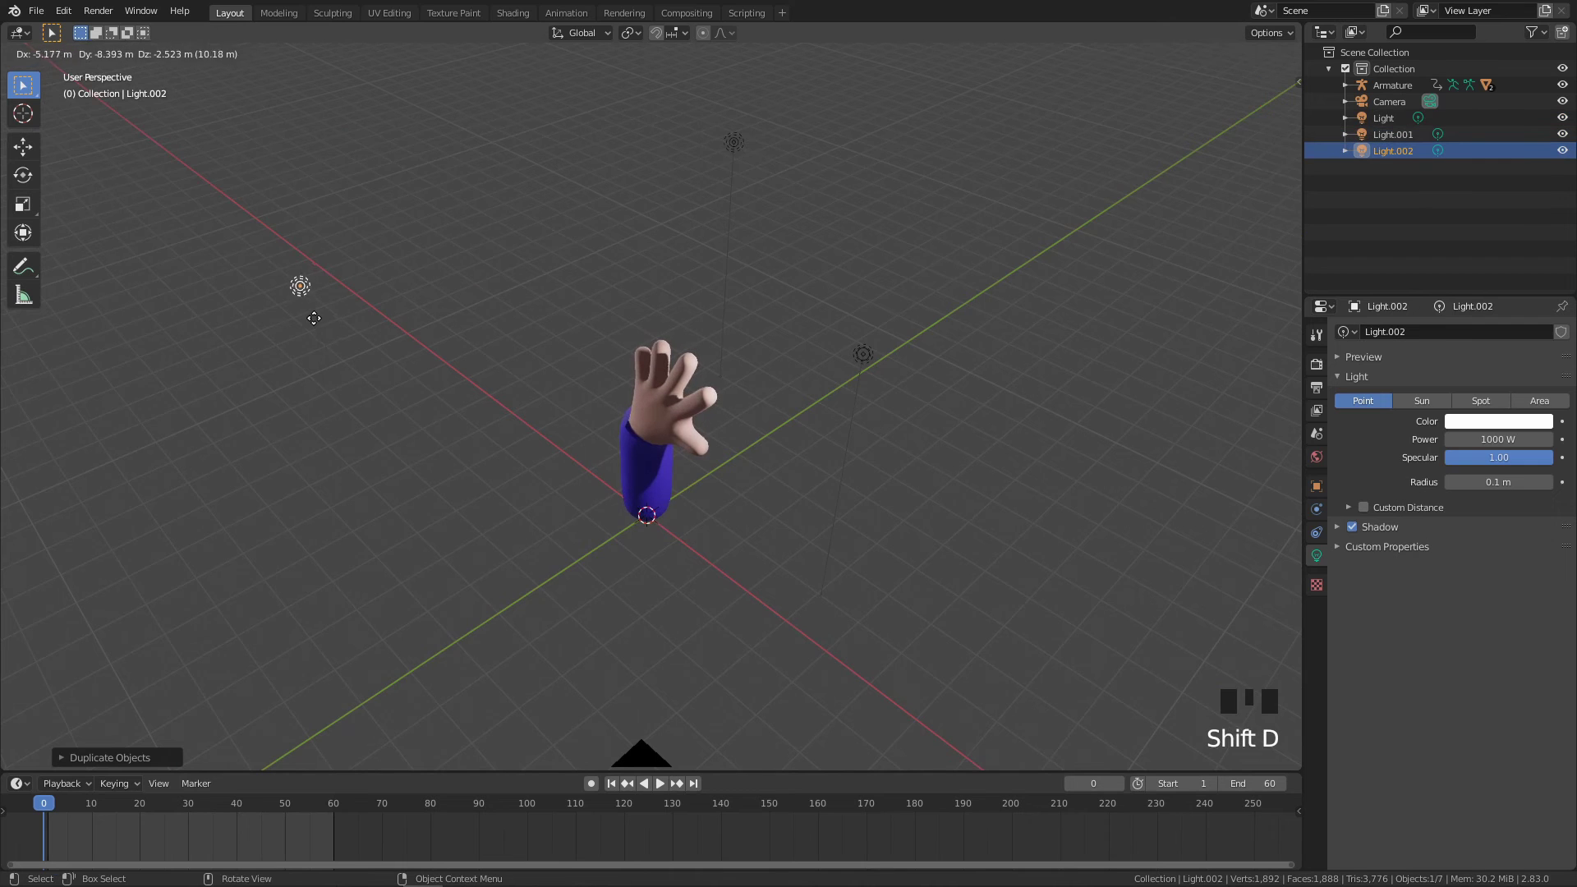
left_click(314, 318)
middle_click_drag(314, 318, 721, 290)
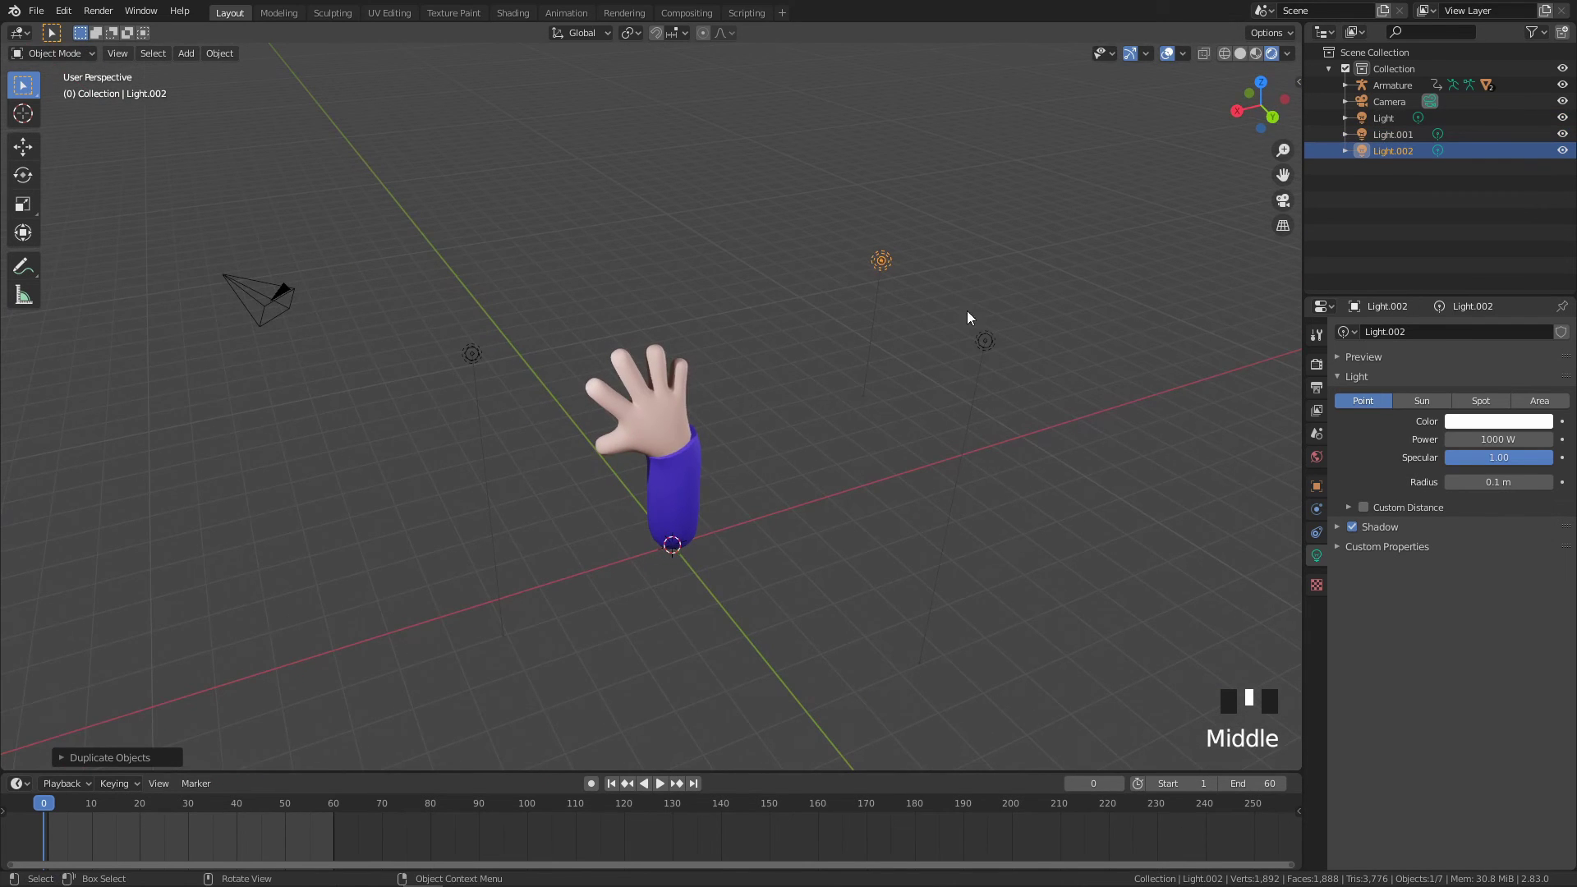
middle_click_drag(452, 388, 955, 338)
scroll(761, 391, "up", 4)
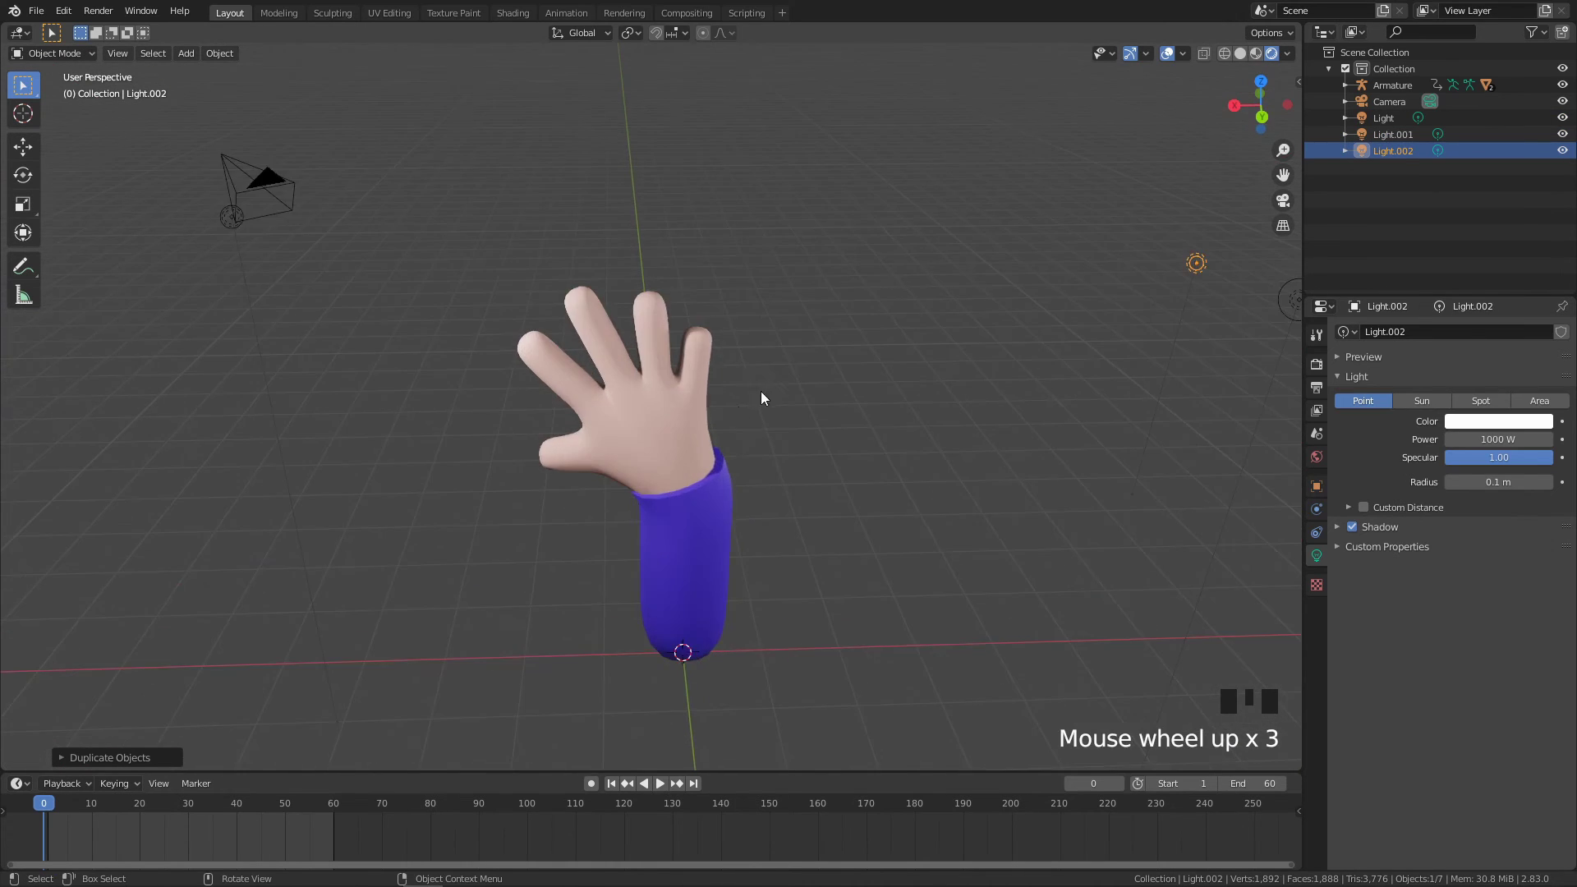
left_click(869, 465)
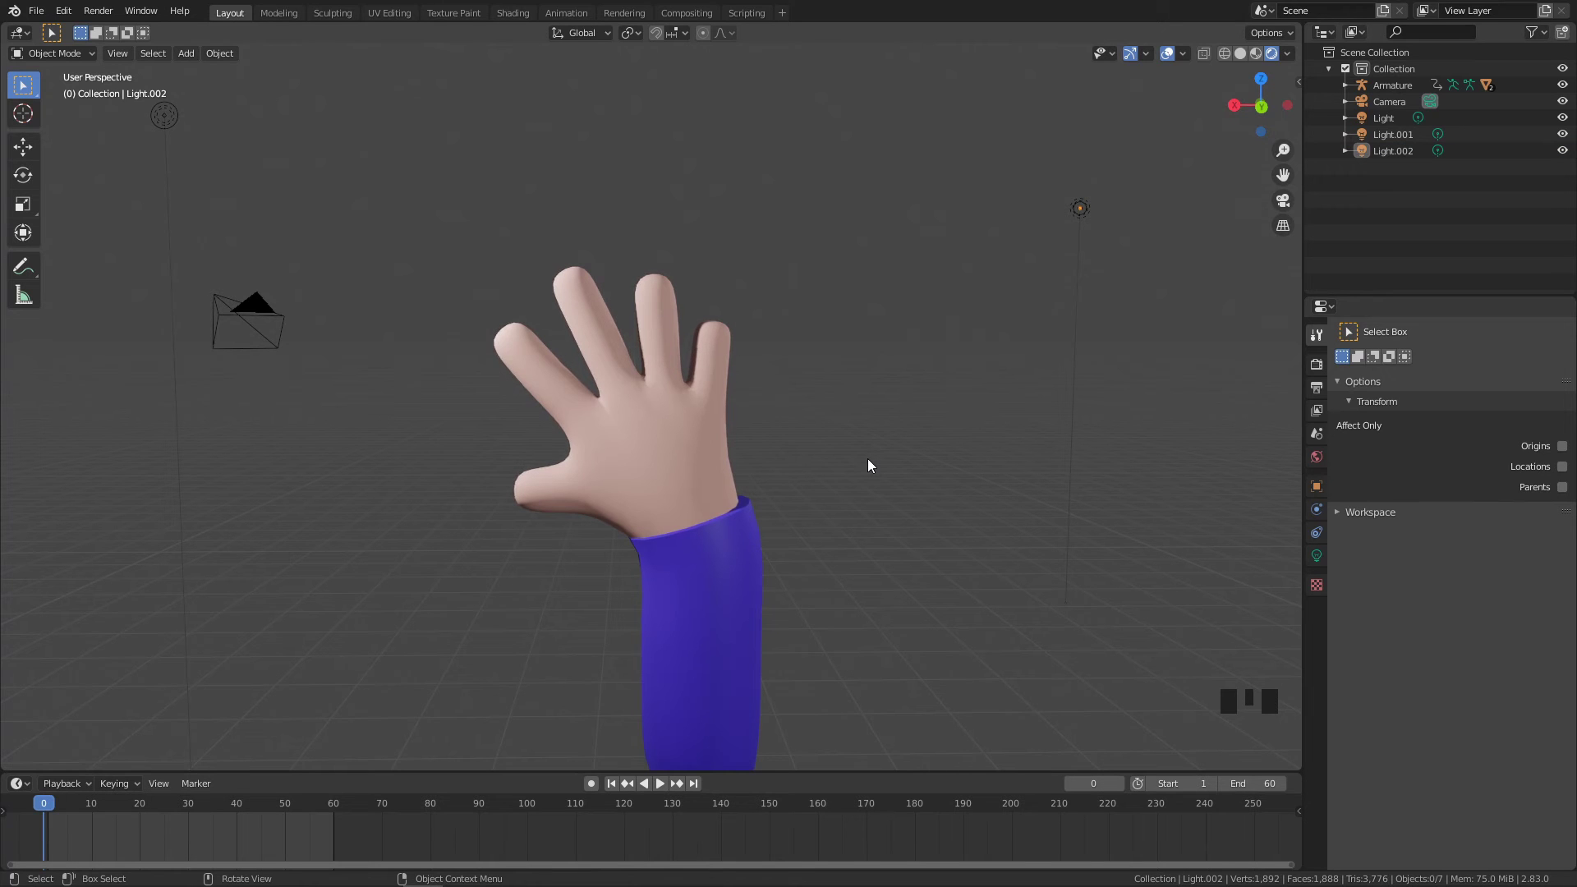
Add a plane mesh at the base of the arm and scale it up into a large floor
middle_click_drag(841, 465, 769, 465)
scroll(736, 458, "up", 1)
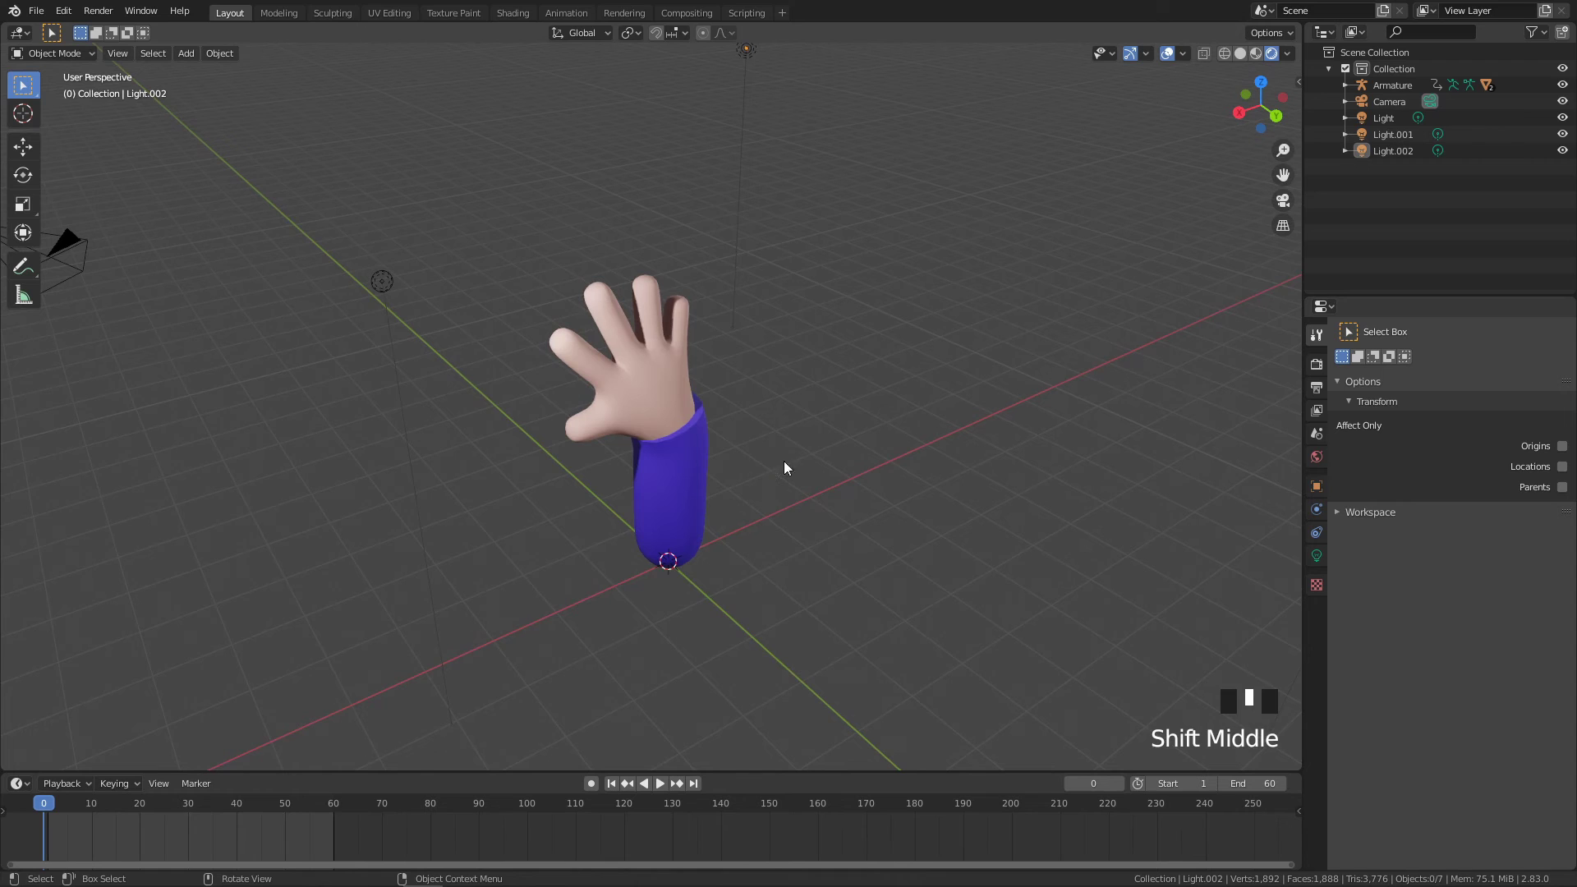
key("shift+a")
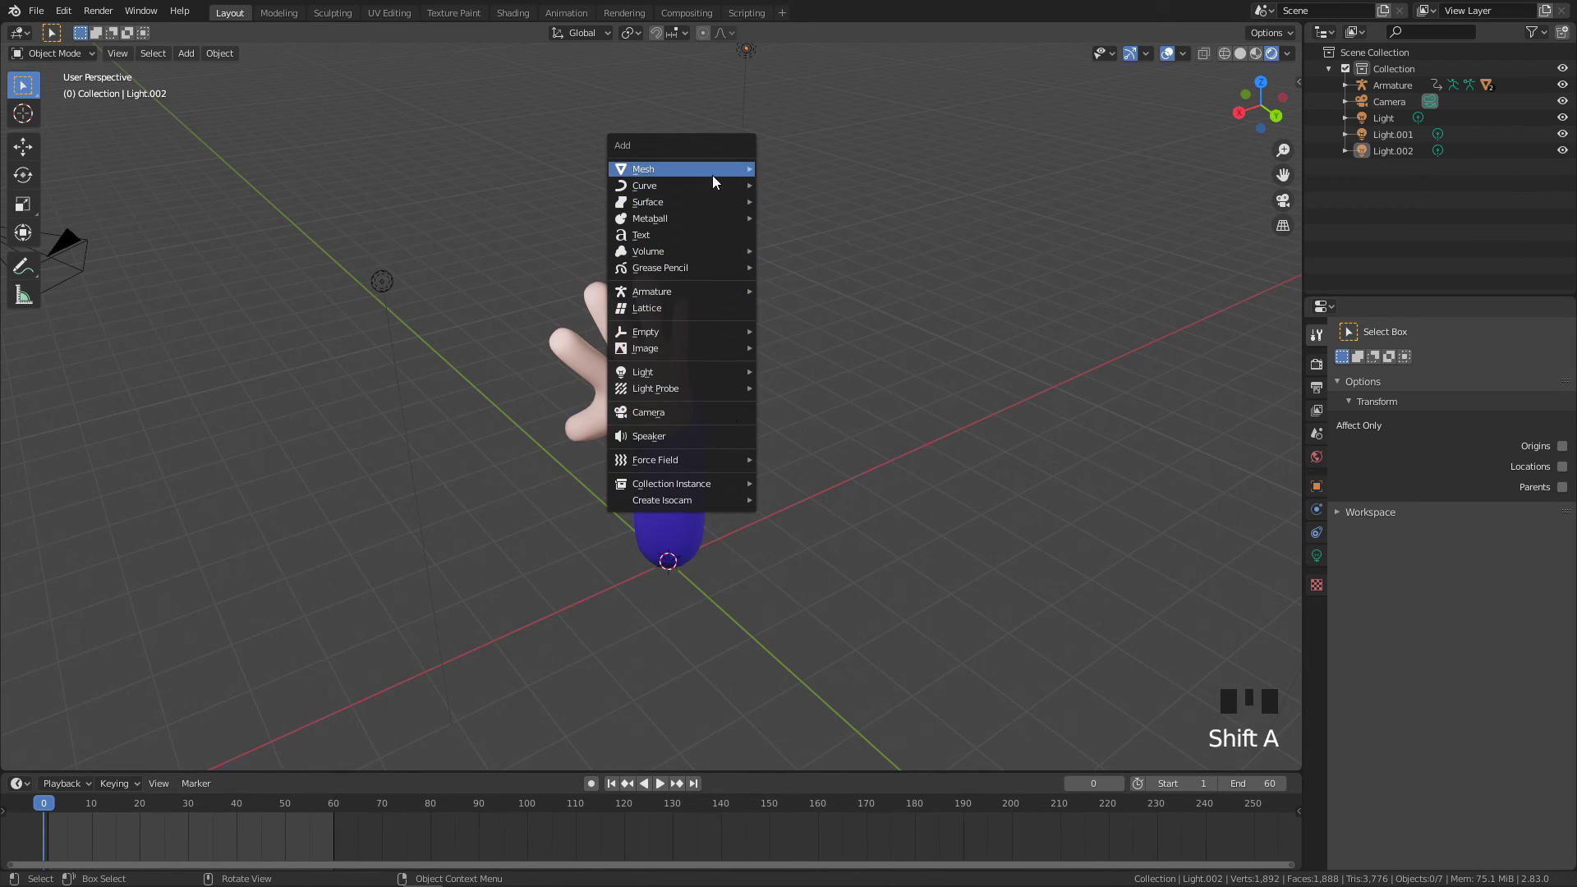
mouse_move(712, 170)
left_click(808, 172)
type("s5")
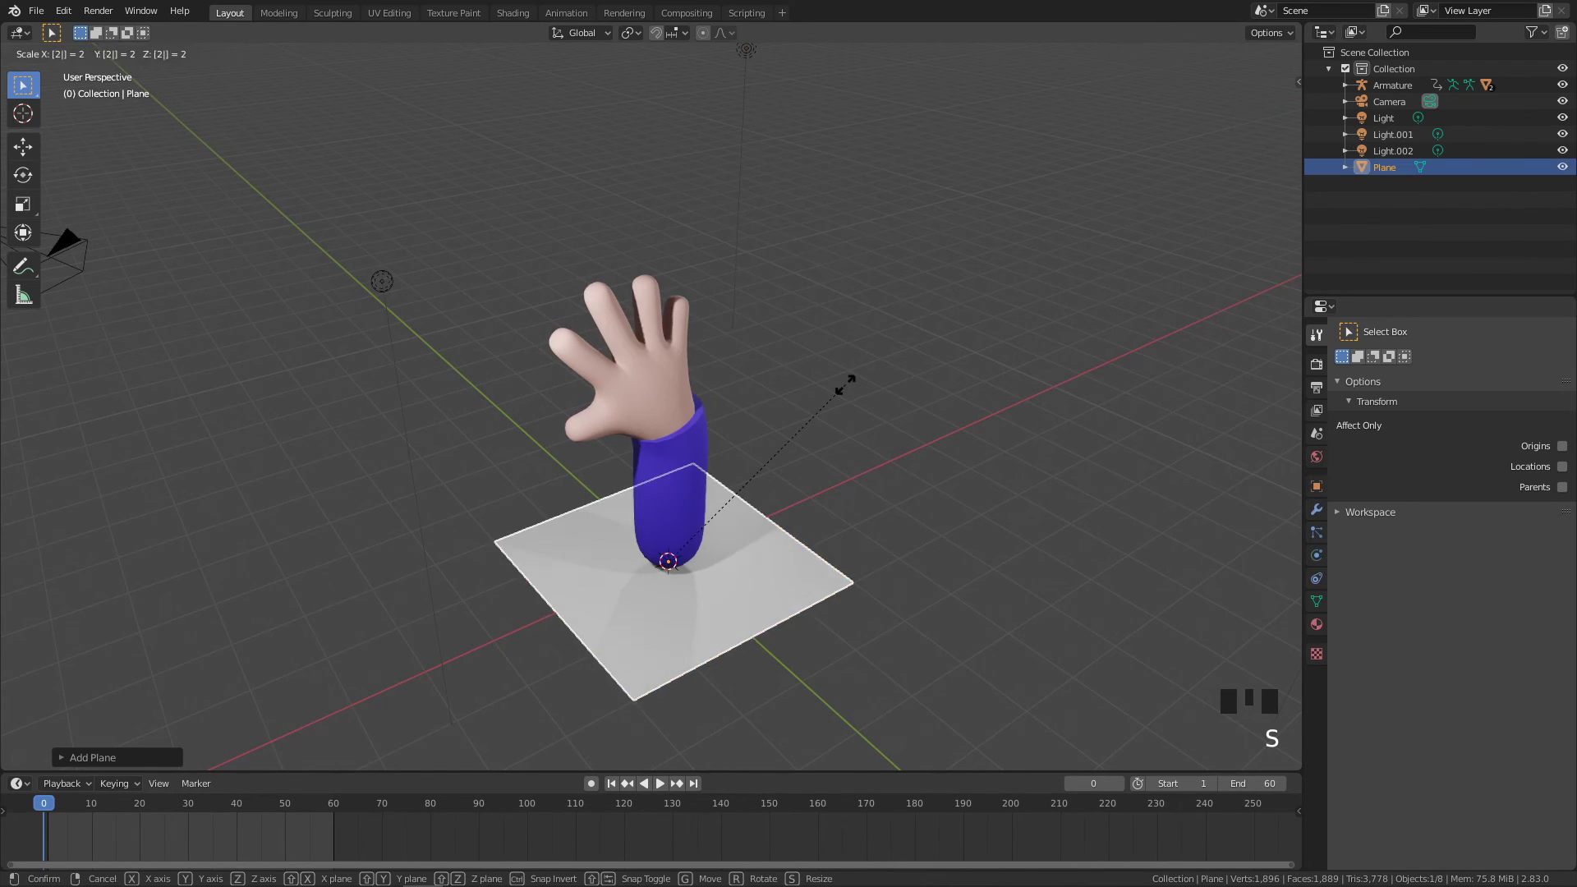
key("Return")
scroll(825, 382, "down", 3)
In Edit Mode with edge selection, select the floor plane's two adjoining edges behind the hand
key("Tab")
middle_click_drag(826, 383, 831, 357)
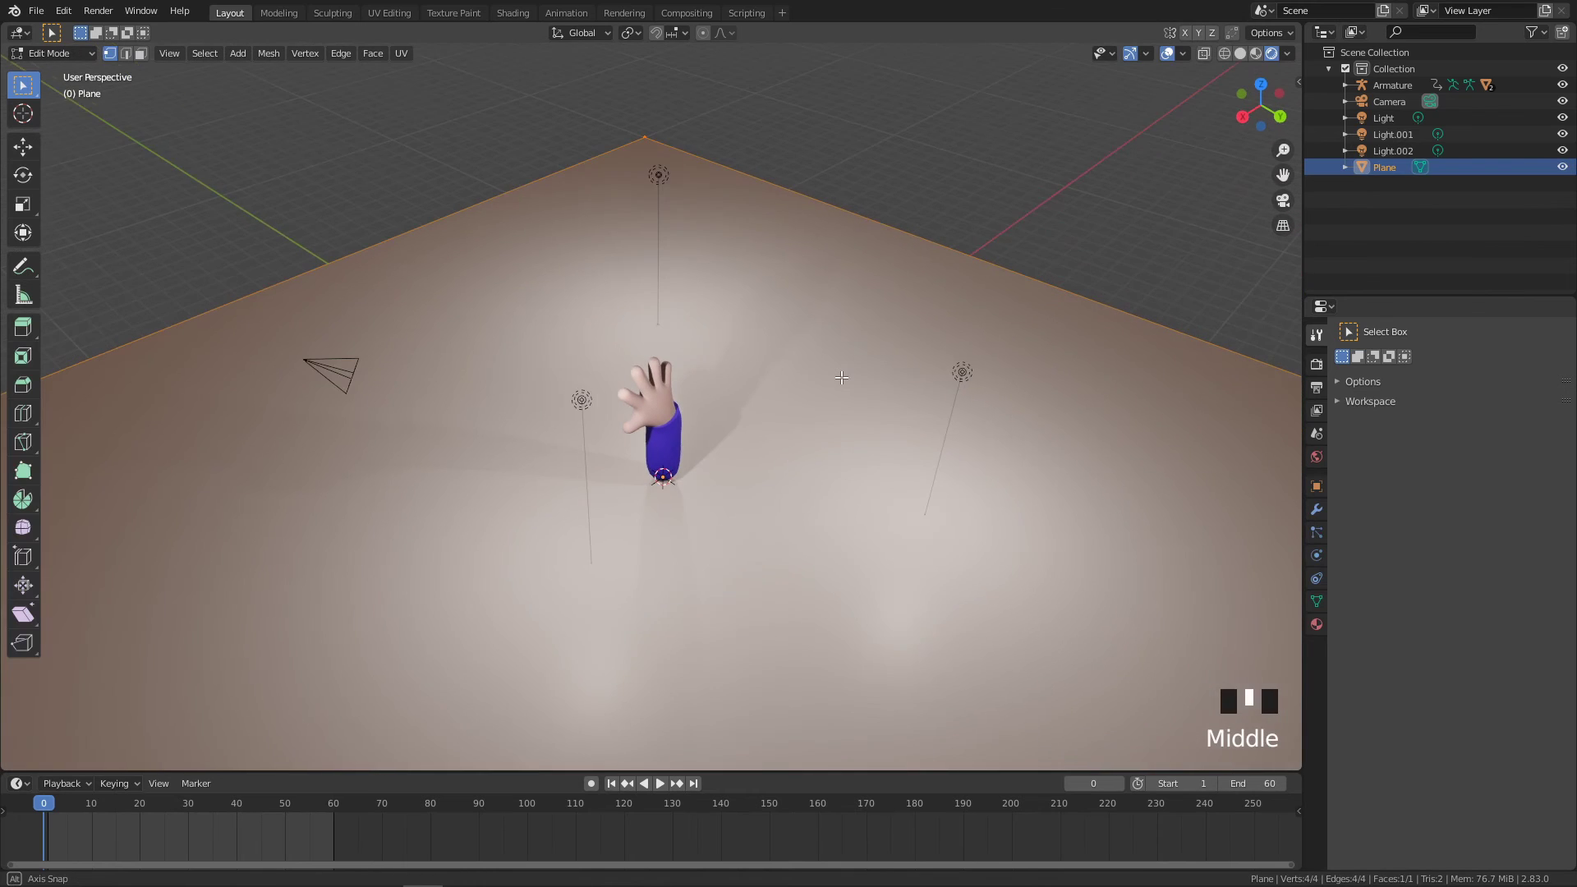
scroll(830, 354, "down", 1)
key("2")
left_click(890, 246)
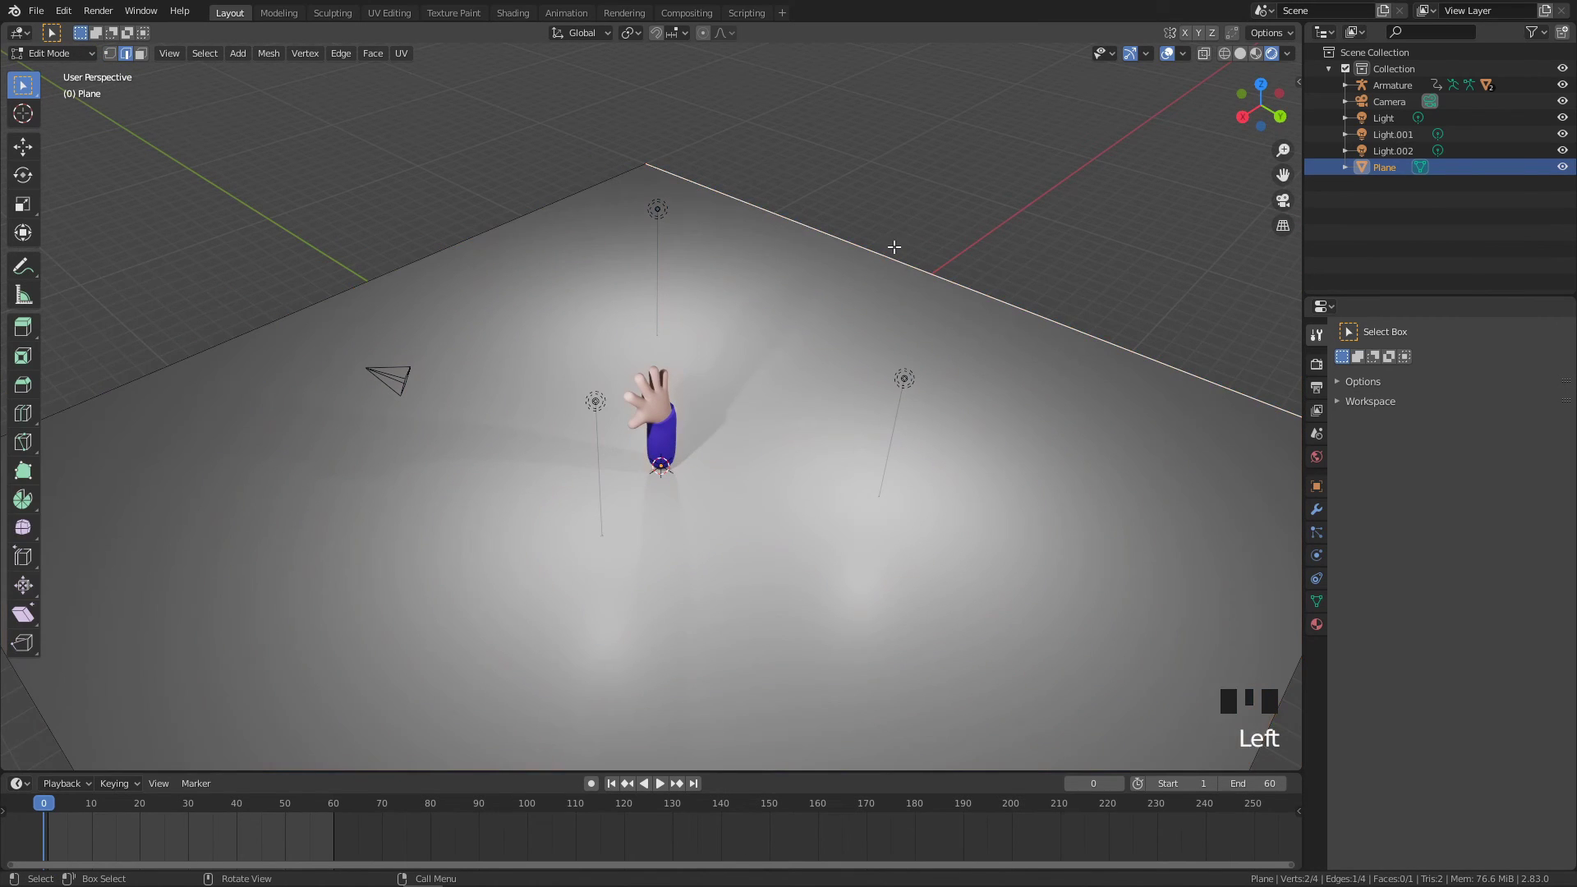
left_click(739, 239)
left_click(731, 213, "shift")
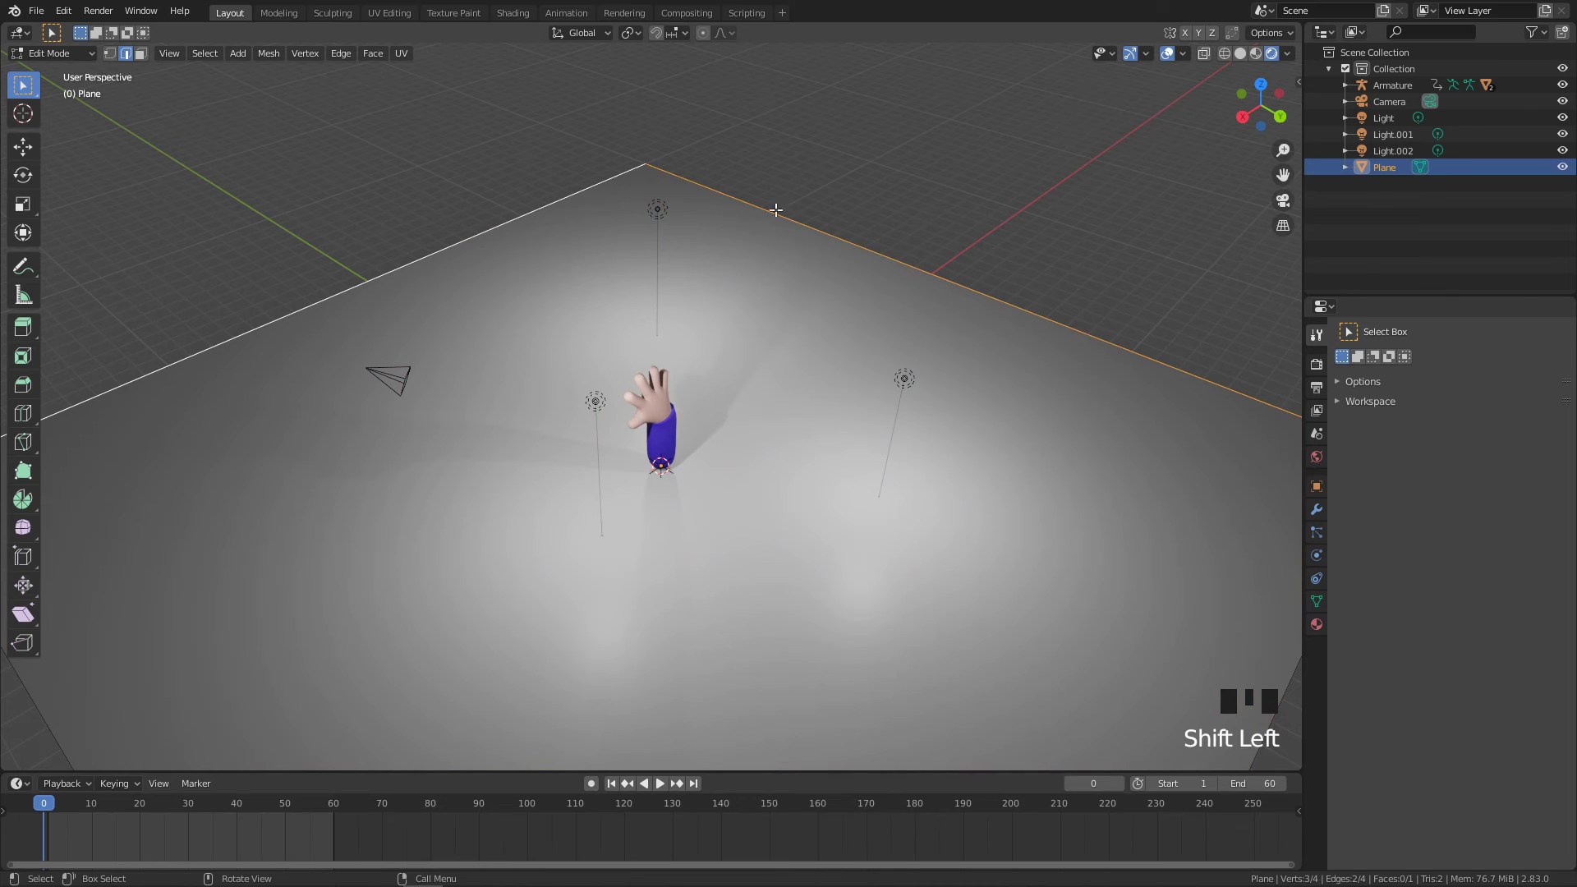
key("e")
left_click(816, 279)
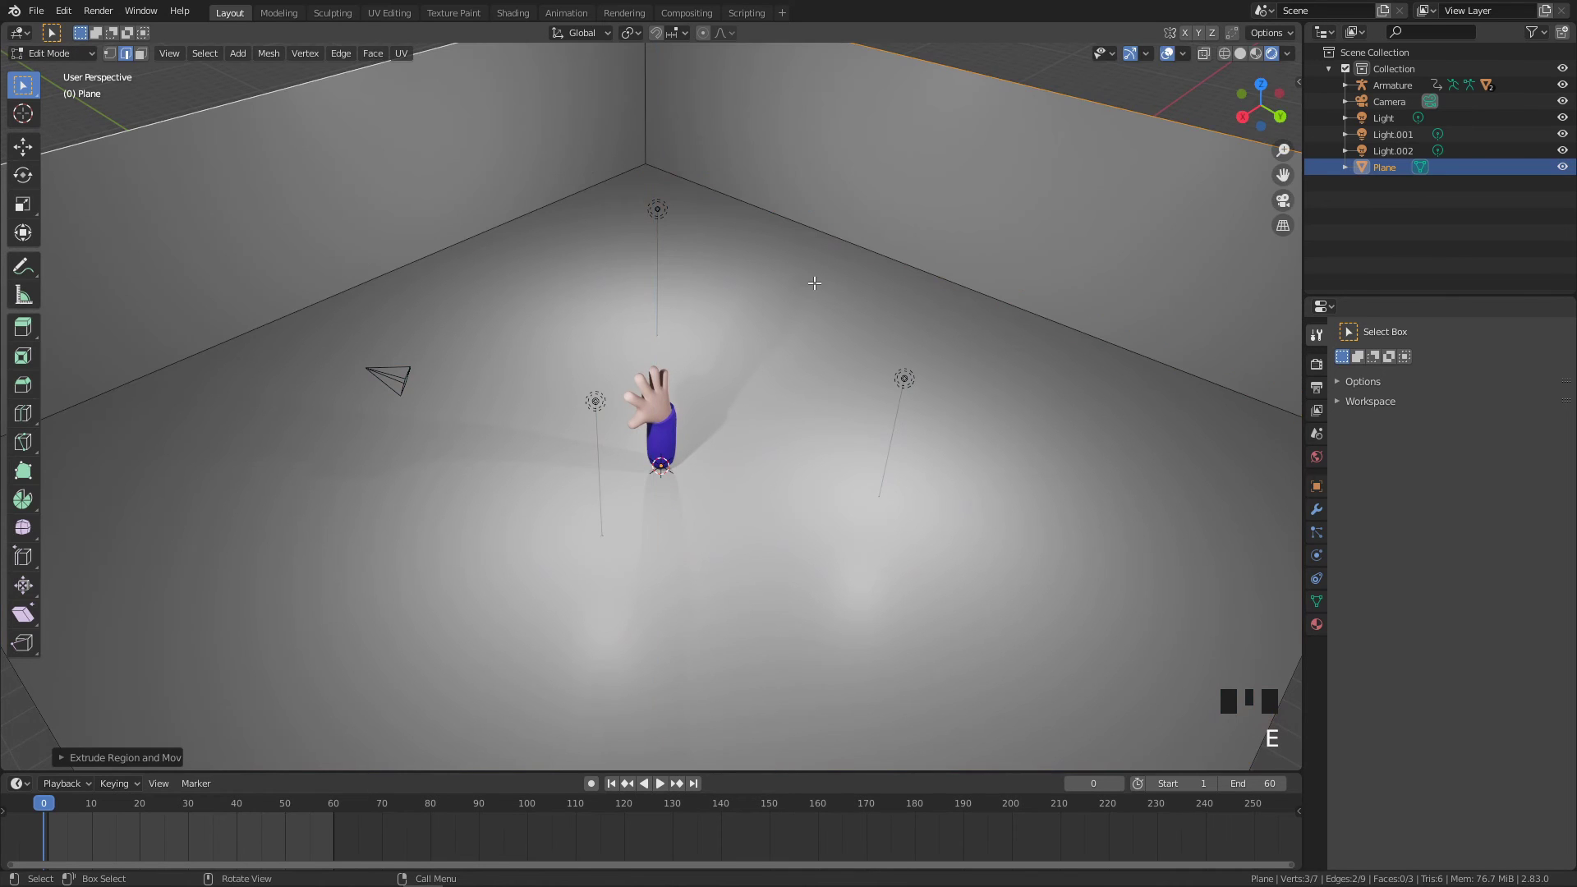
scroll(822, 292, "down", 1)
scroll(822, 291, "down", 5)
mouse_move(823, 292)
middle_mouse_down()
mouse_move(743, 260)
mouse_move(792, 289)
middle_mouse_up()
scroll(781, 282, "up", 4)
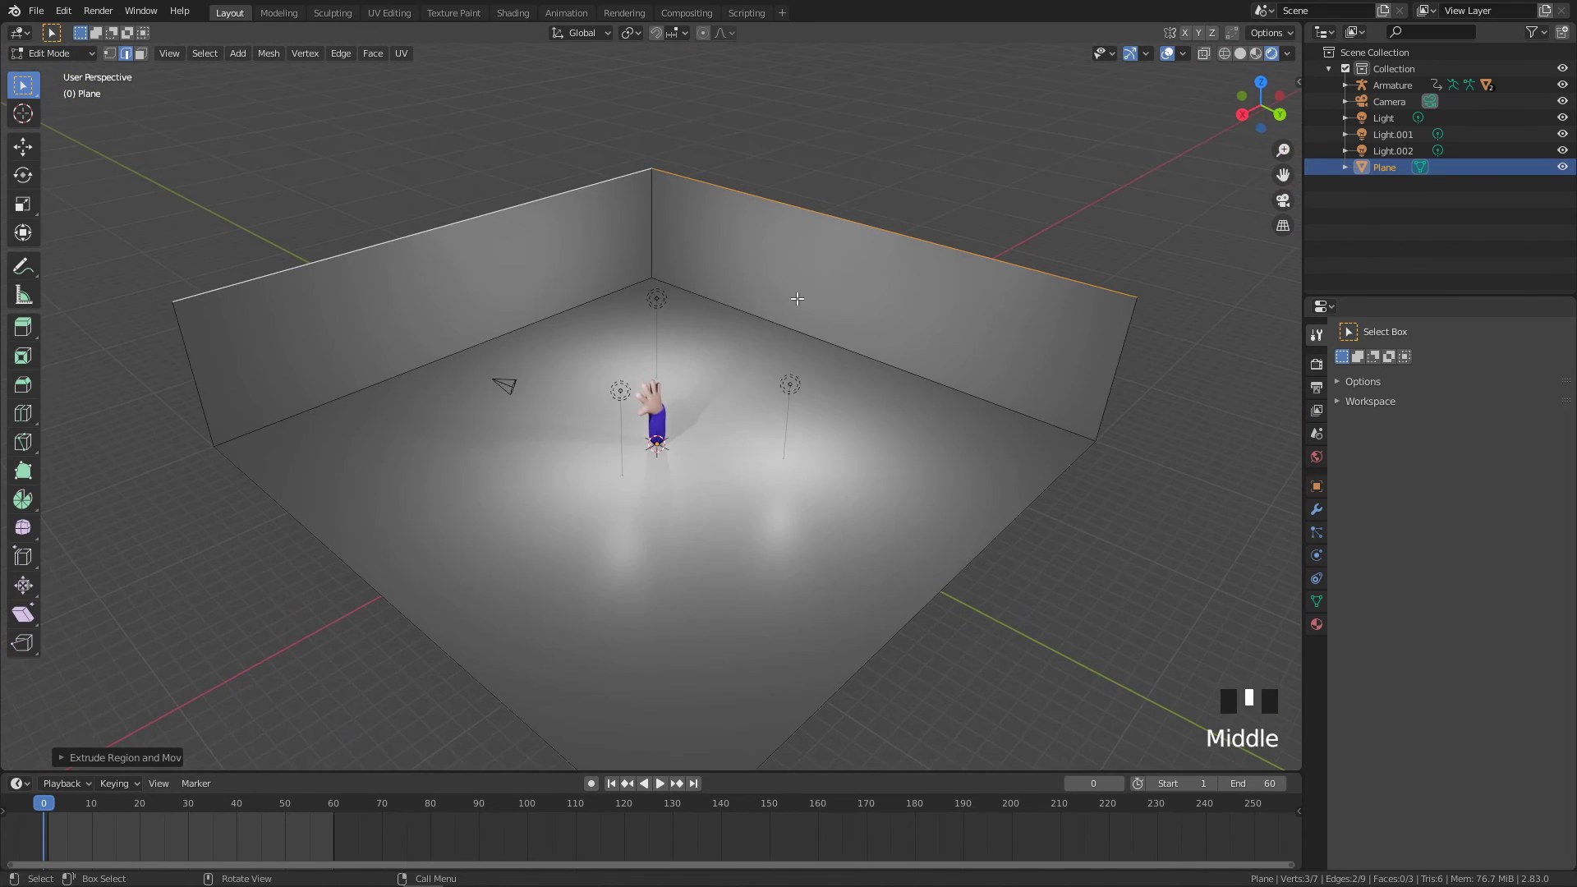
key("e")
key("ctrl+z")
key("ctrl+z")
key("ctrl+z")
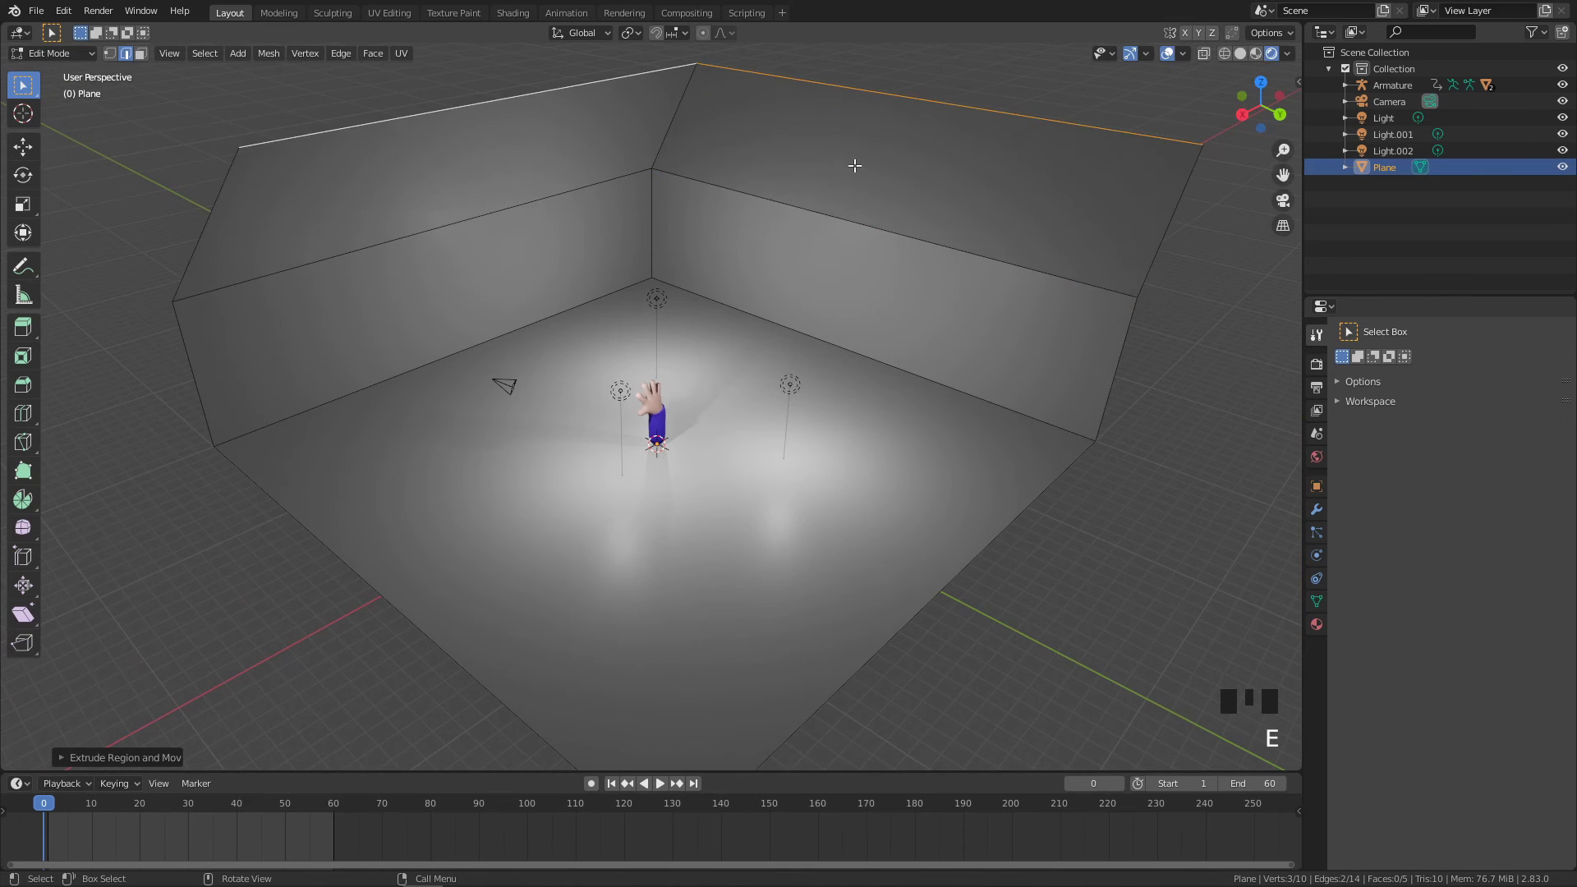
key("e")
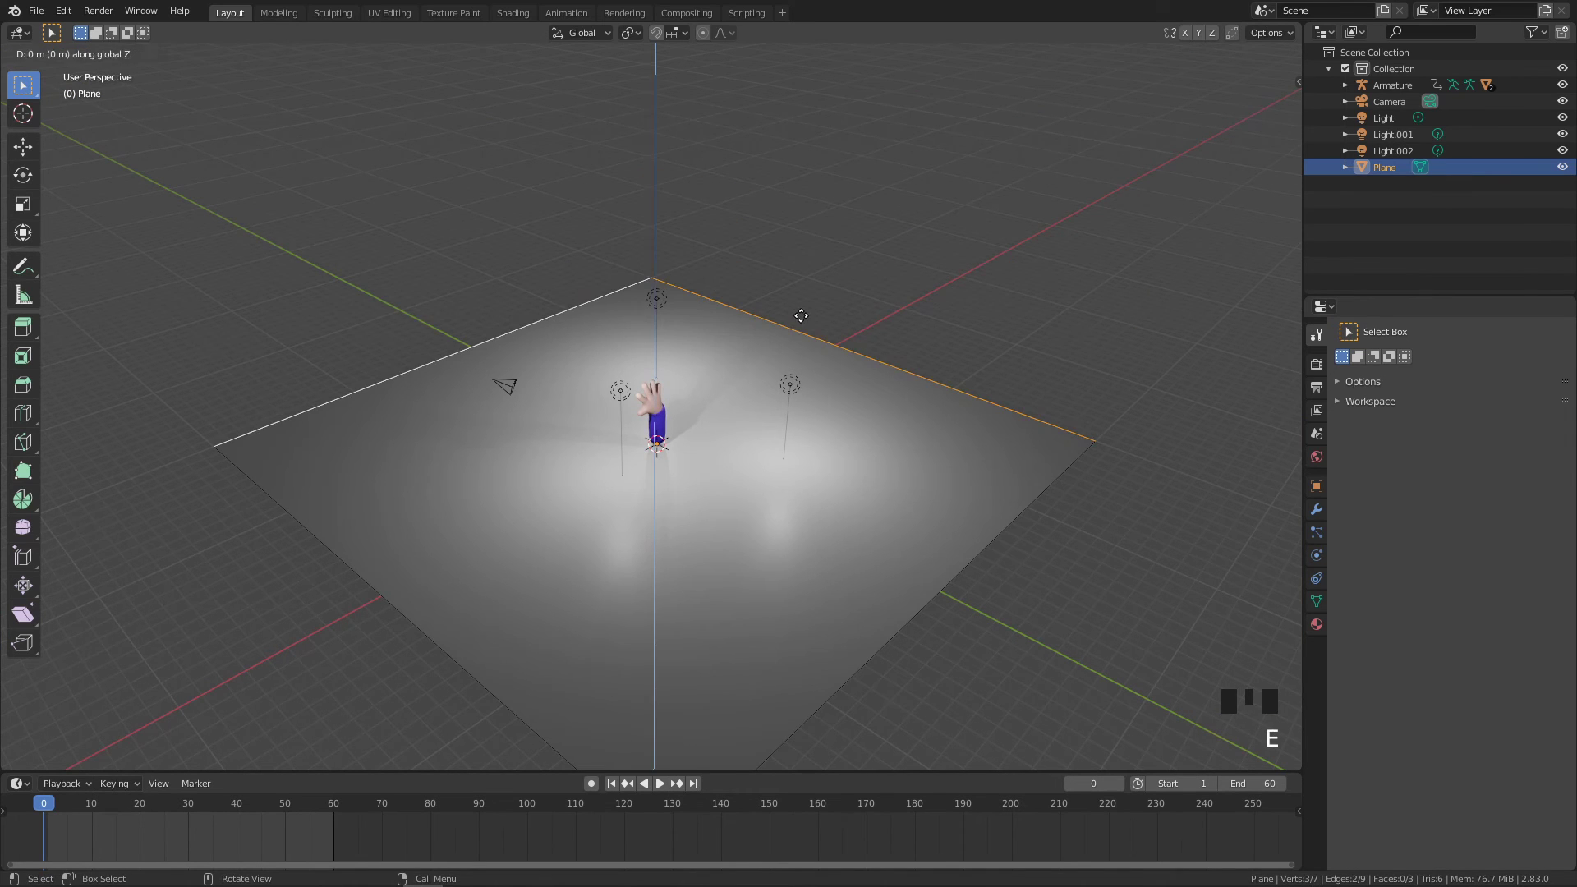
left_click(801, 316)
key("ctrl+z")
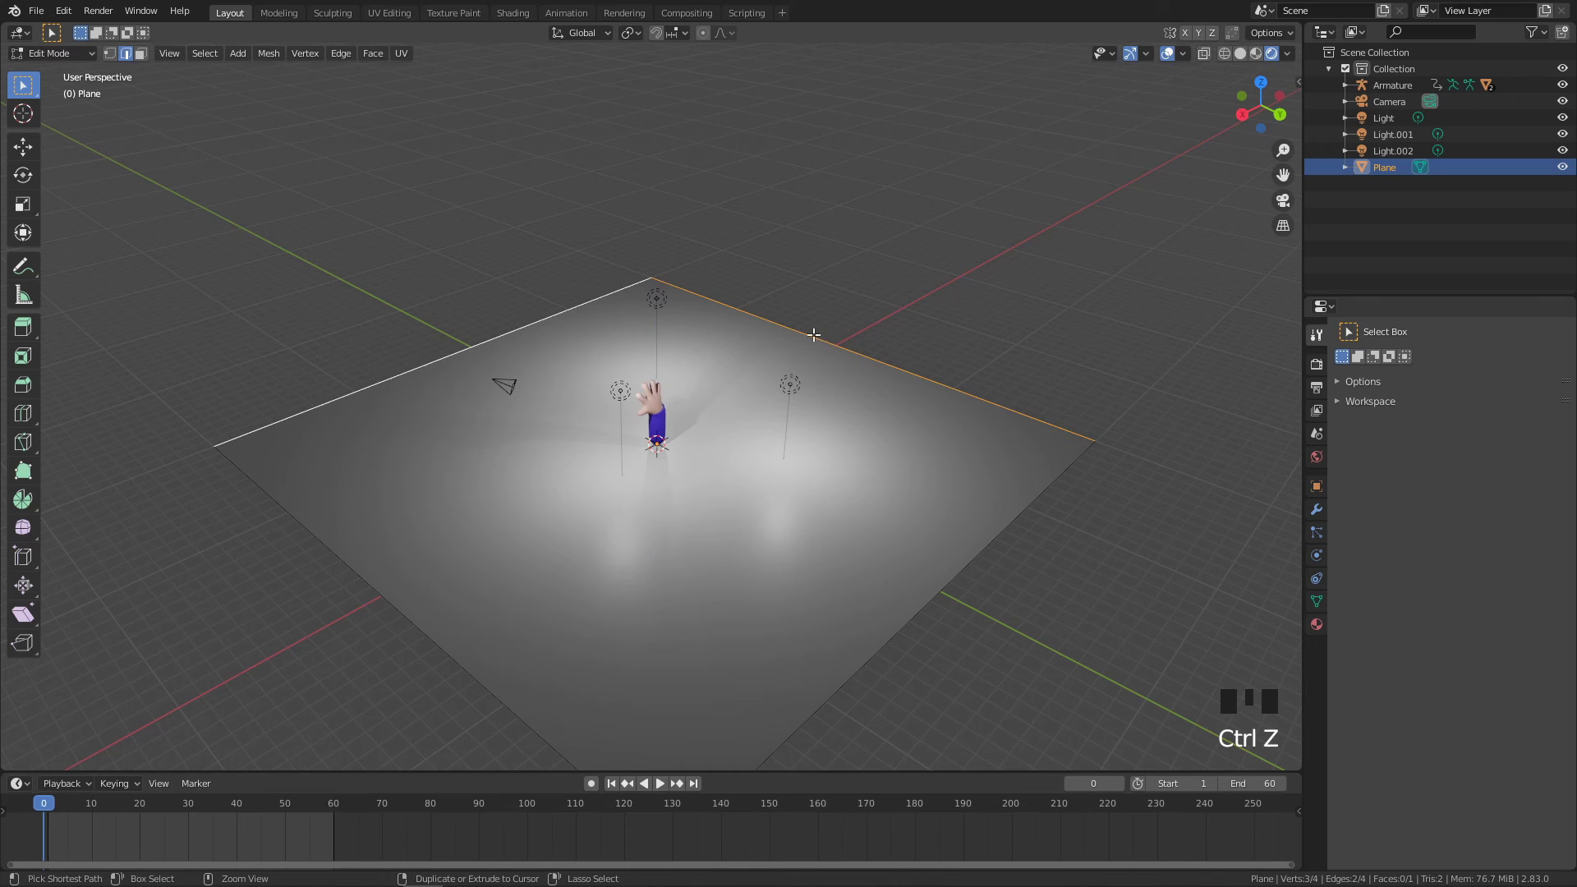
Extrude the two selected floor edges 20 m upward along Z to form backdrop walls
type("ez20")
left_click(895, 266)
scroll(964, 427, "down", 3)
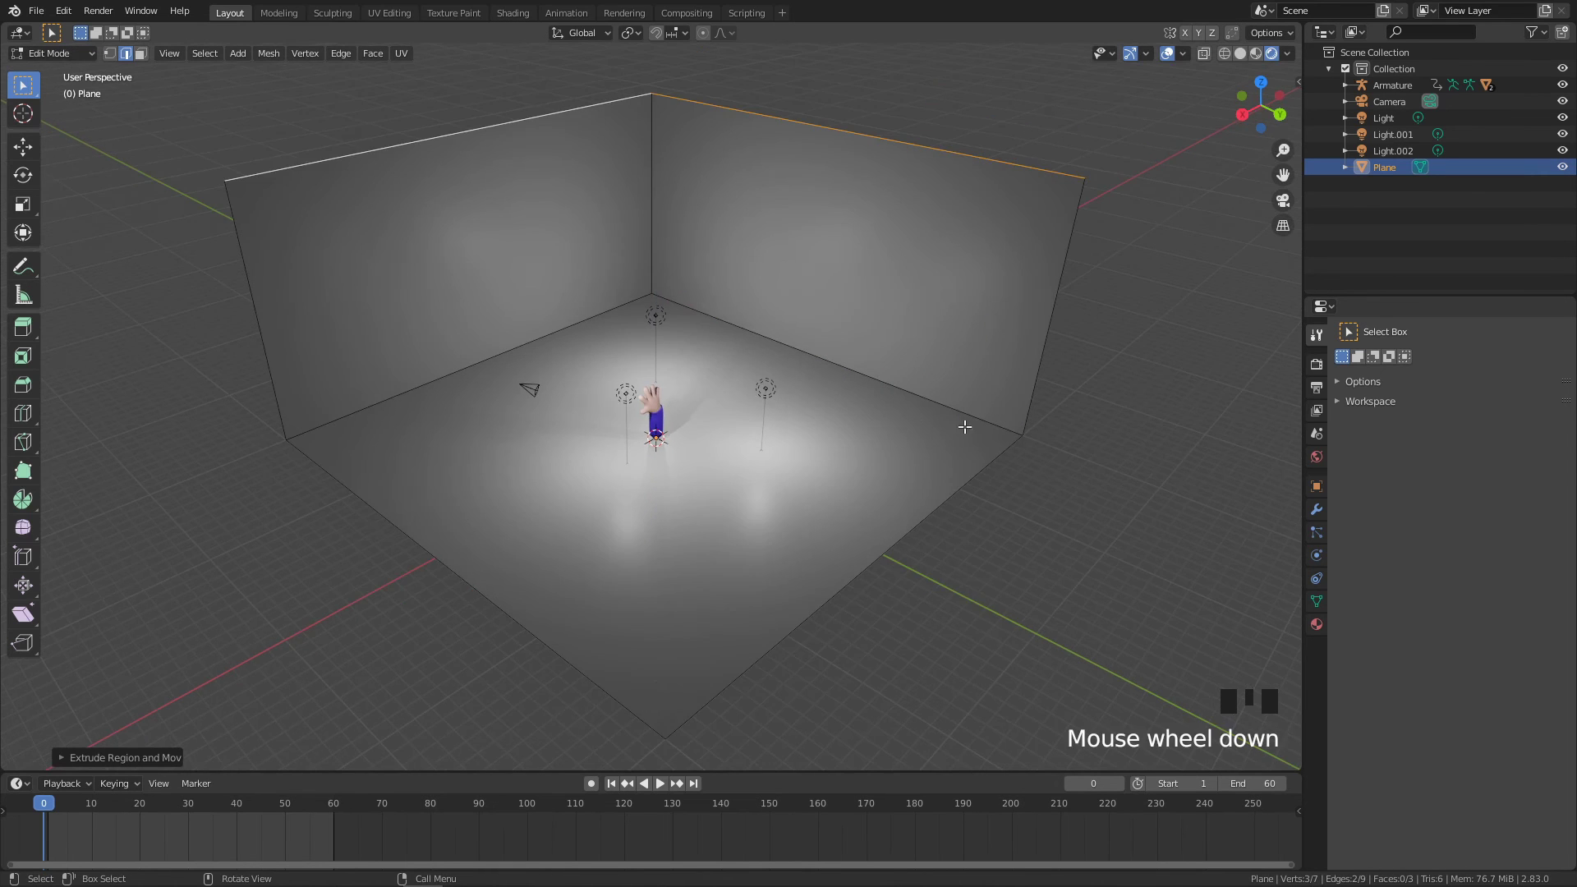
Bevel the vertical corner edge and both floor-to-wall edges about 0.46 m wide with 6 segments, and return to Object Mode
middle_click_drag(964, 427, 695, 355)
scroll(690, 401, "up", 3)
left_click(613, 301, "shift")
left_click(553, 370, "shift")
key("ctrl+b")
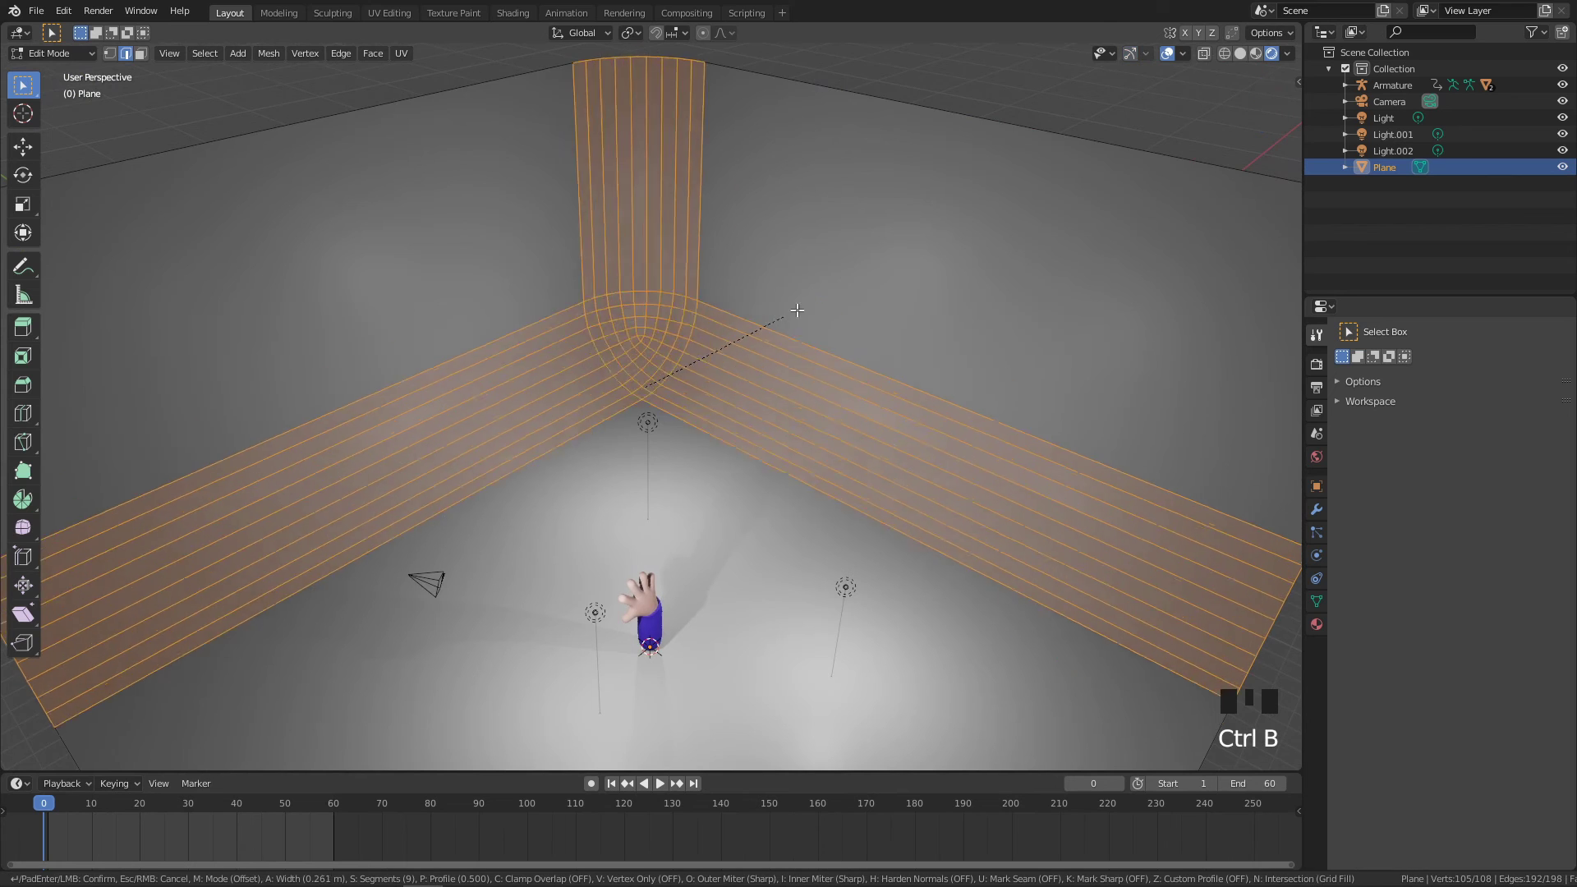
scroll(822, 304, "down", 12)
scroll(844, 312, "up", 5)
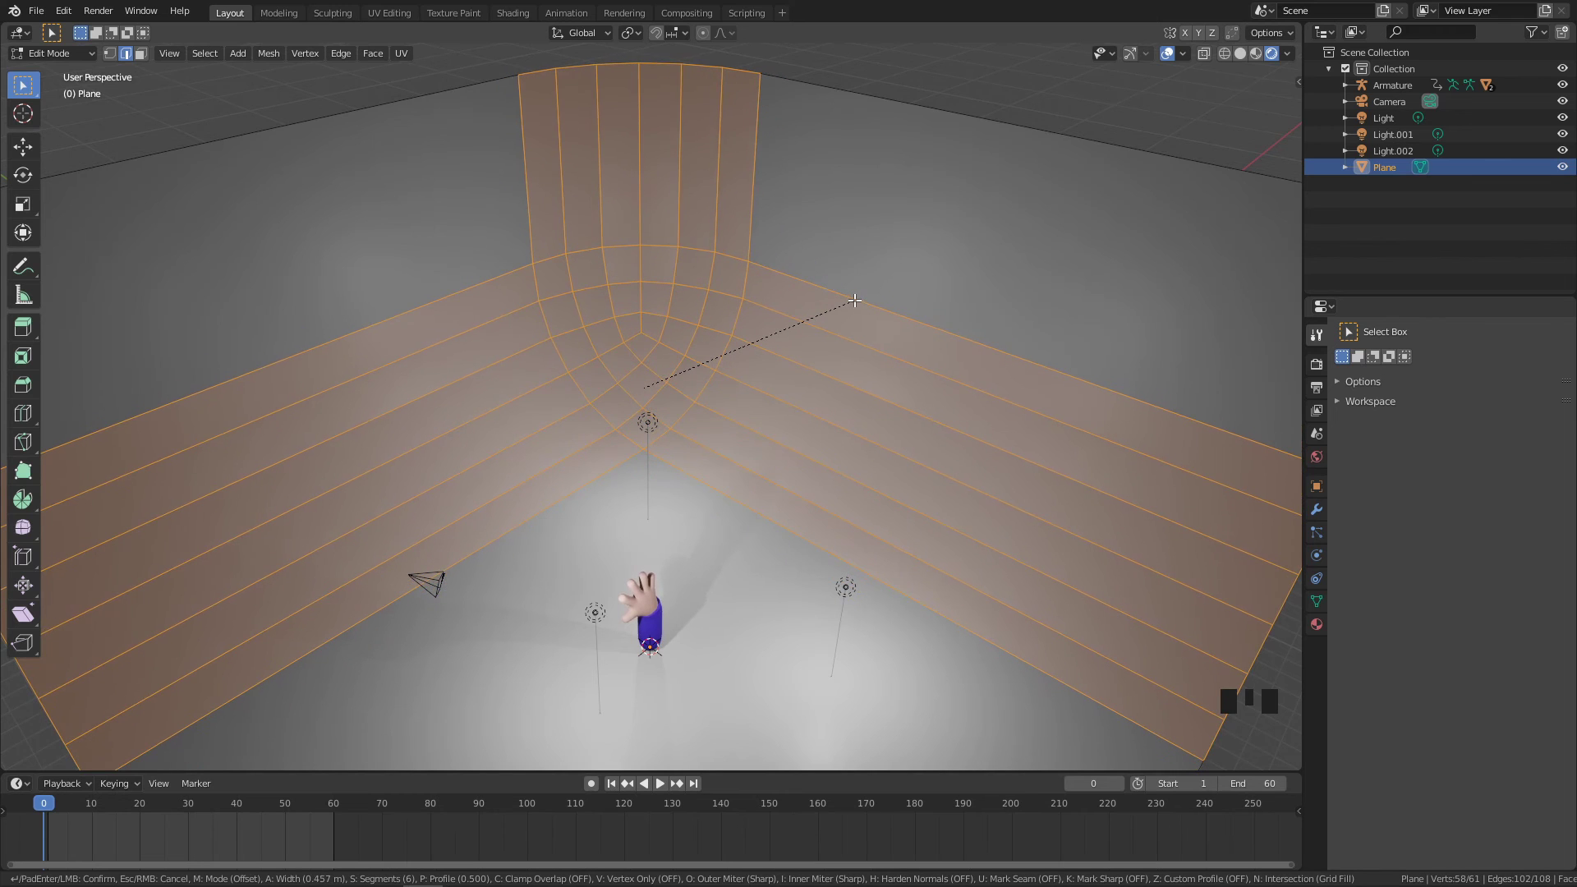
left_click(855, 300)
key("Tab")
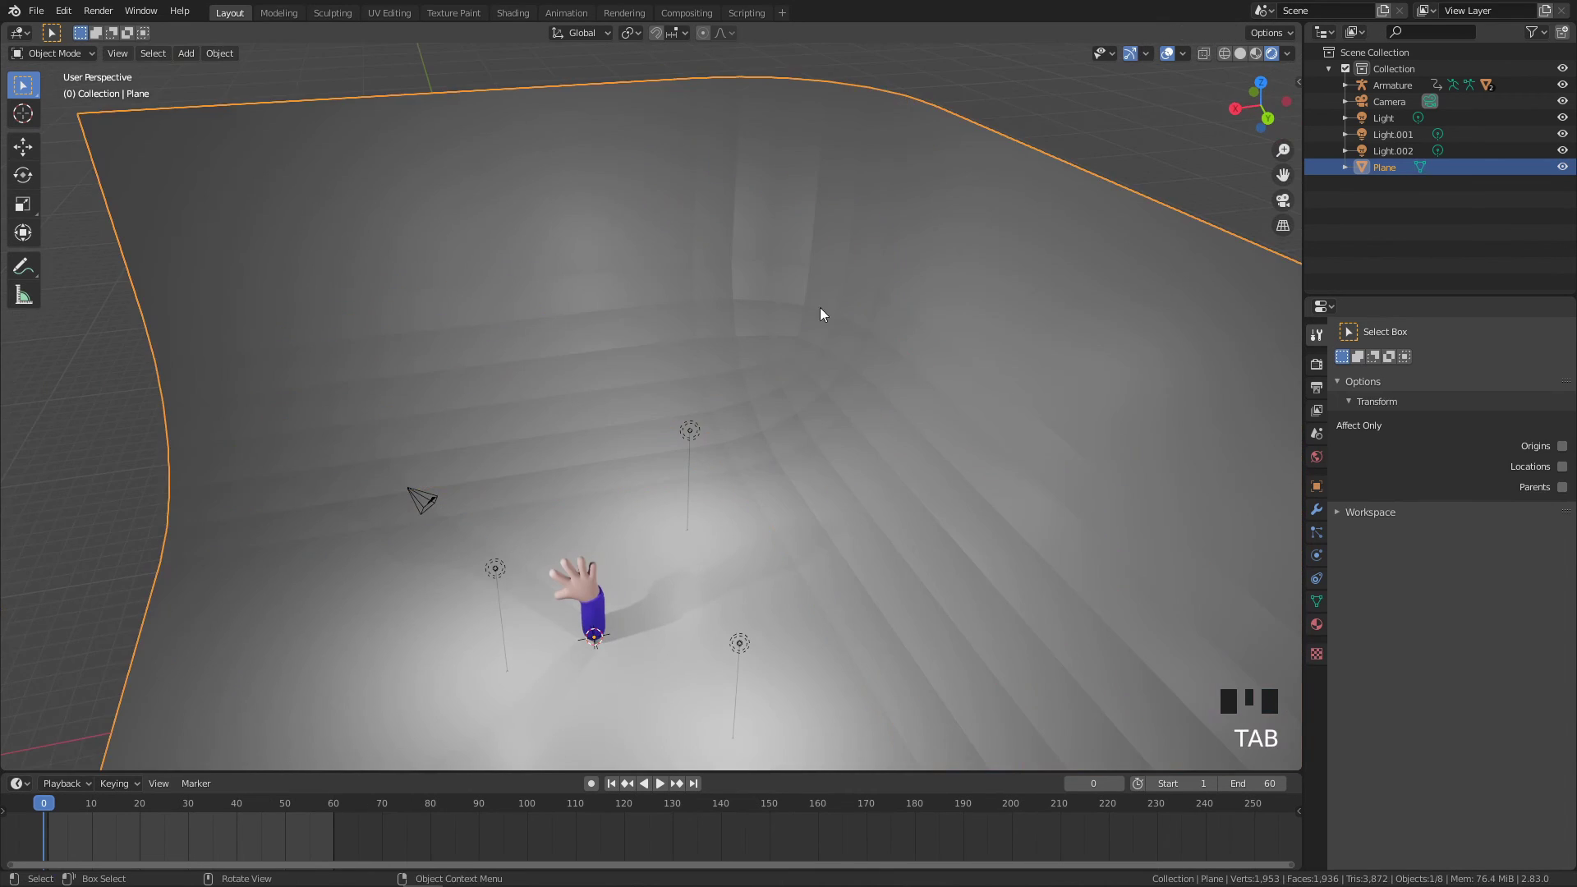
Apply smooth shading to the beveled backdrop
mouse_move(819, 308)
middle_mouse_down("shift")
mouse_move(845, 238)
mouse_move(835, 299)
mouse_move(785, 301)
mouse_move(857, 276)
mouse_move(715, 348)
mouse_move(813, 292)
middle_mouse_up("shift")
right_click(836, 303)
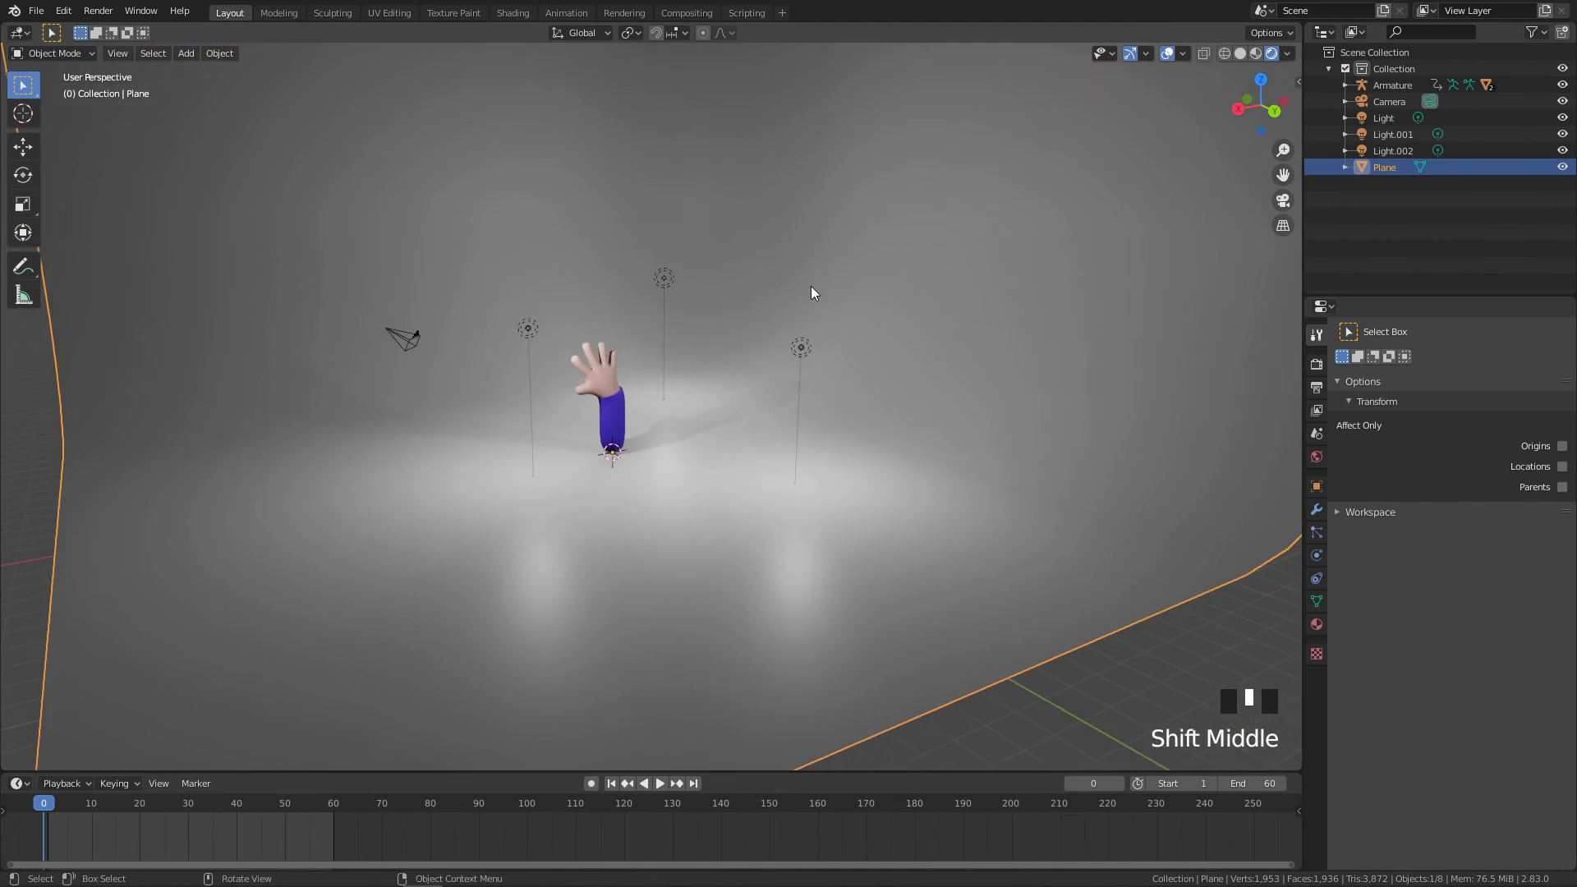
scroll(1141, 440, "up", 3)
Create a new material for the backdrop and name it Plane
left_click(1316, 622)
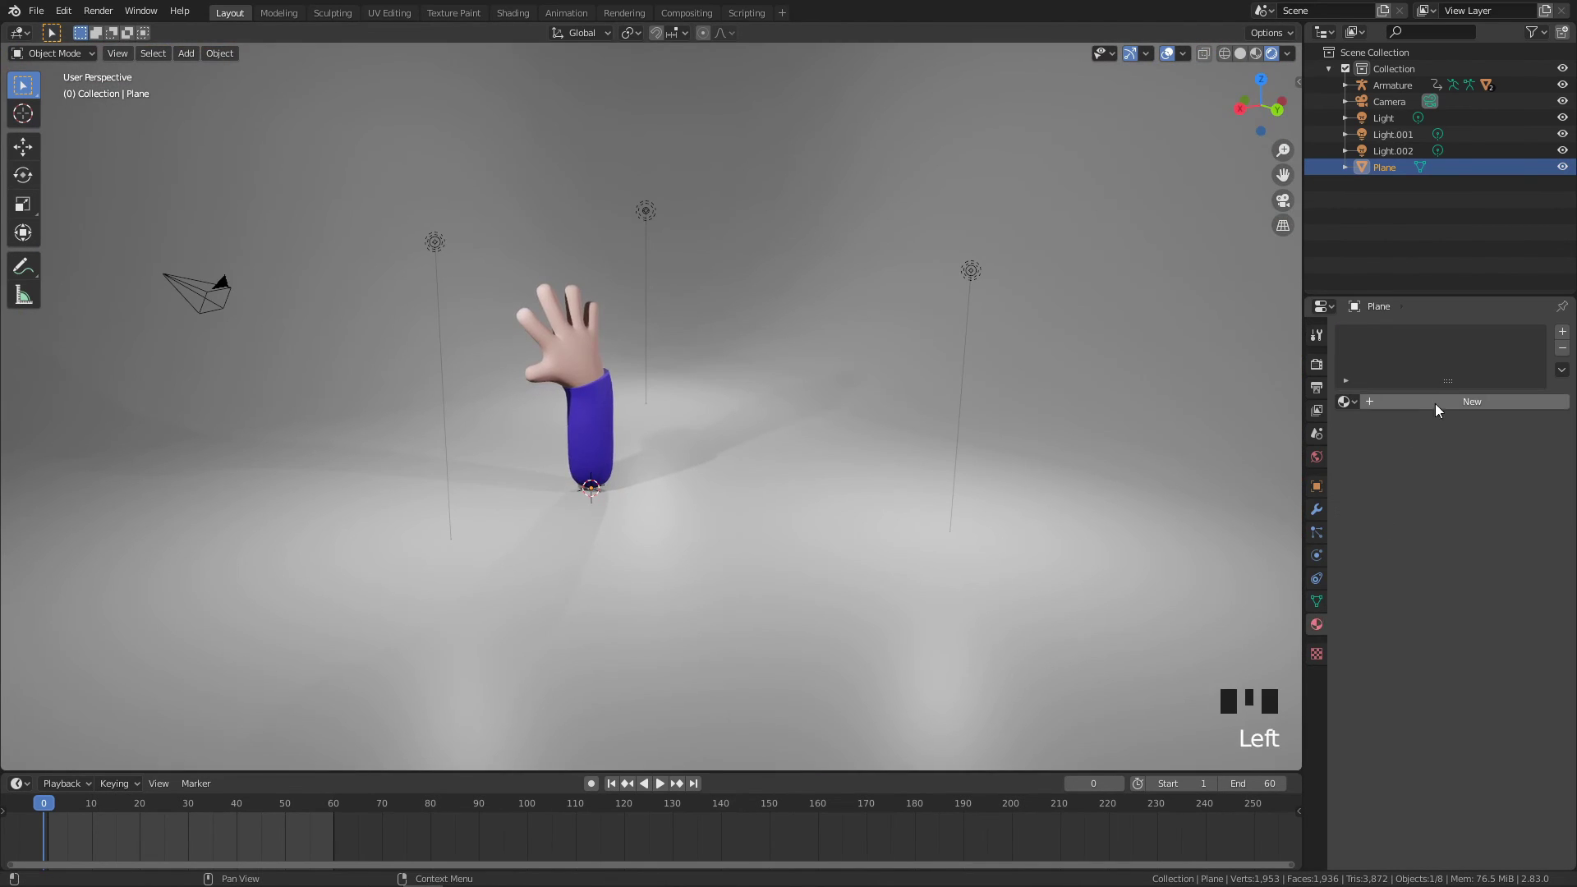
left_click(1466, 397)
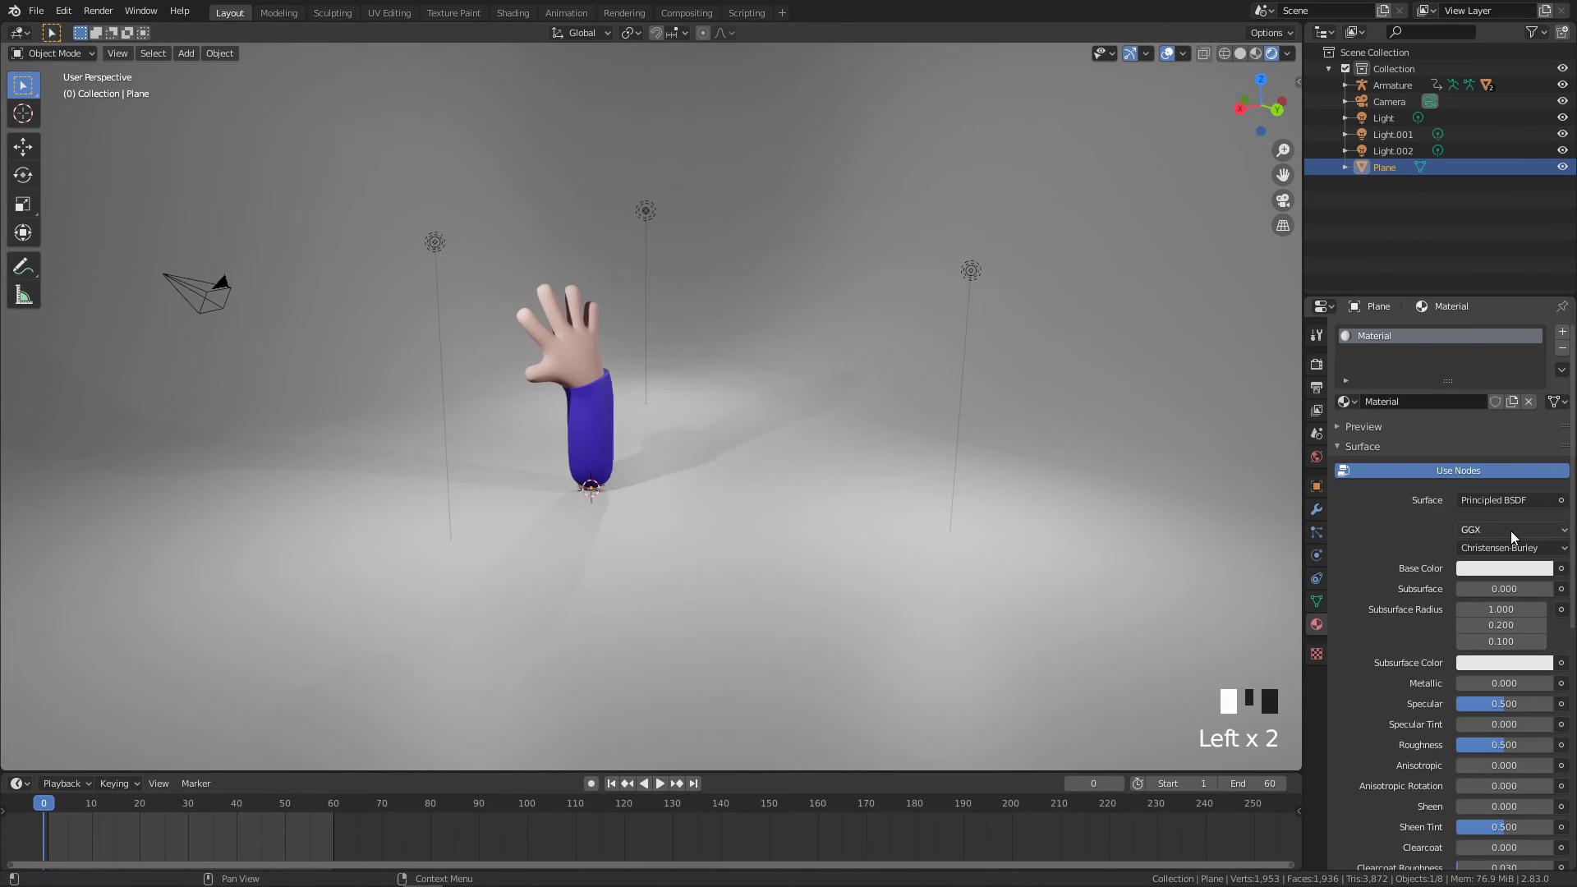
left_click(1423, 403)
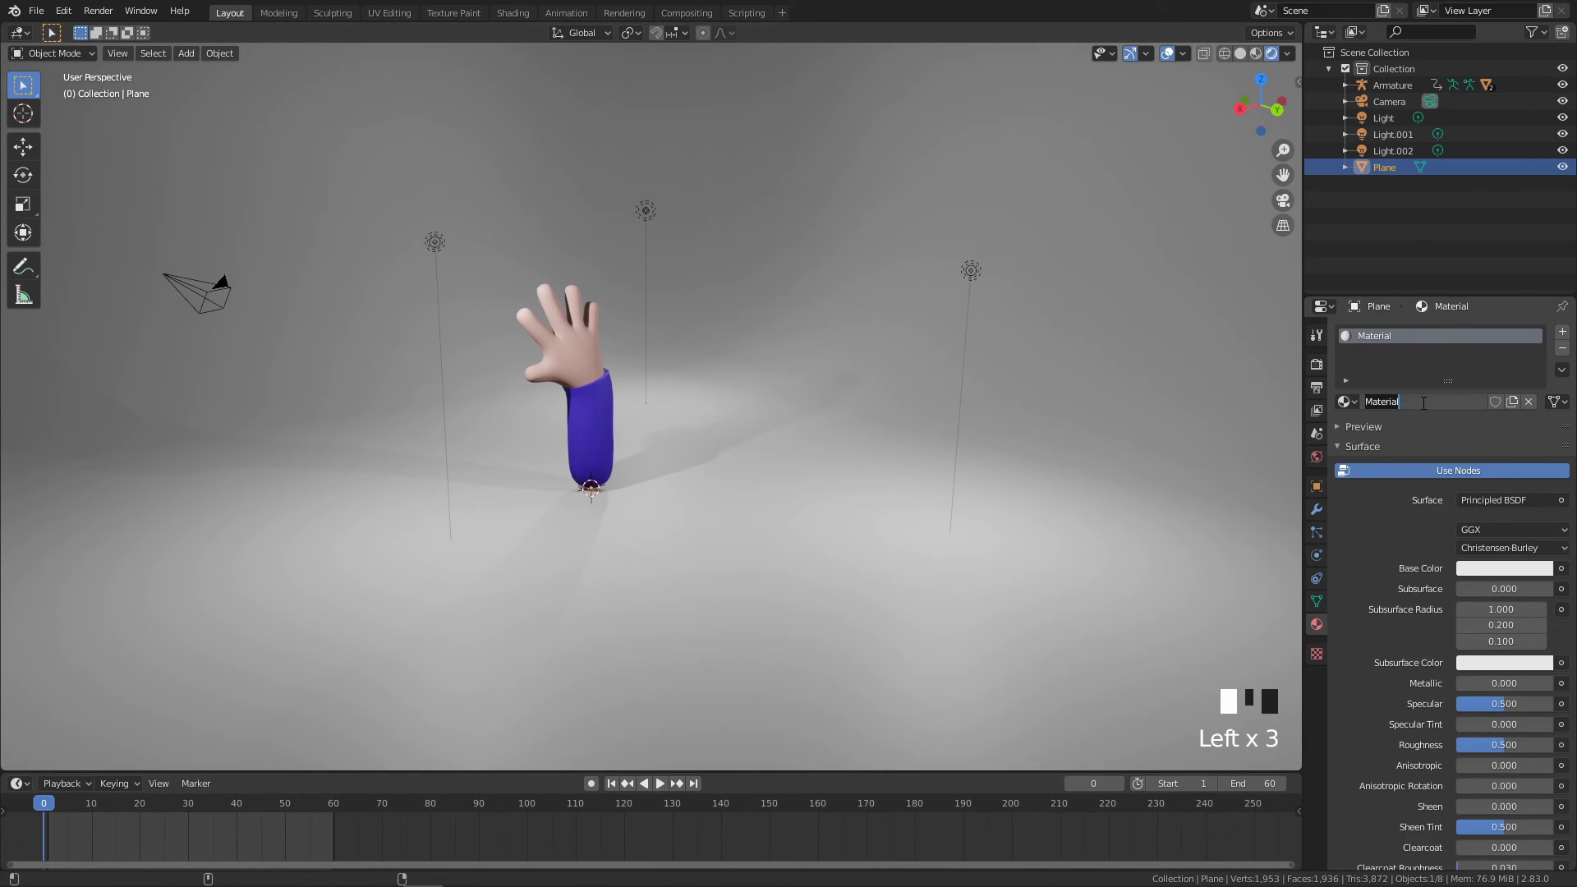
type("Plane")
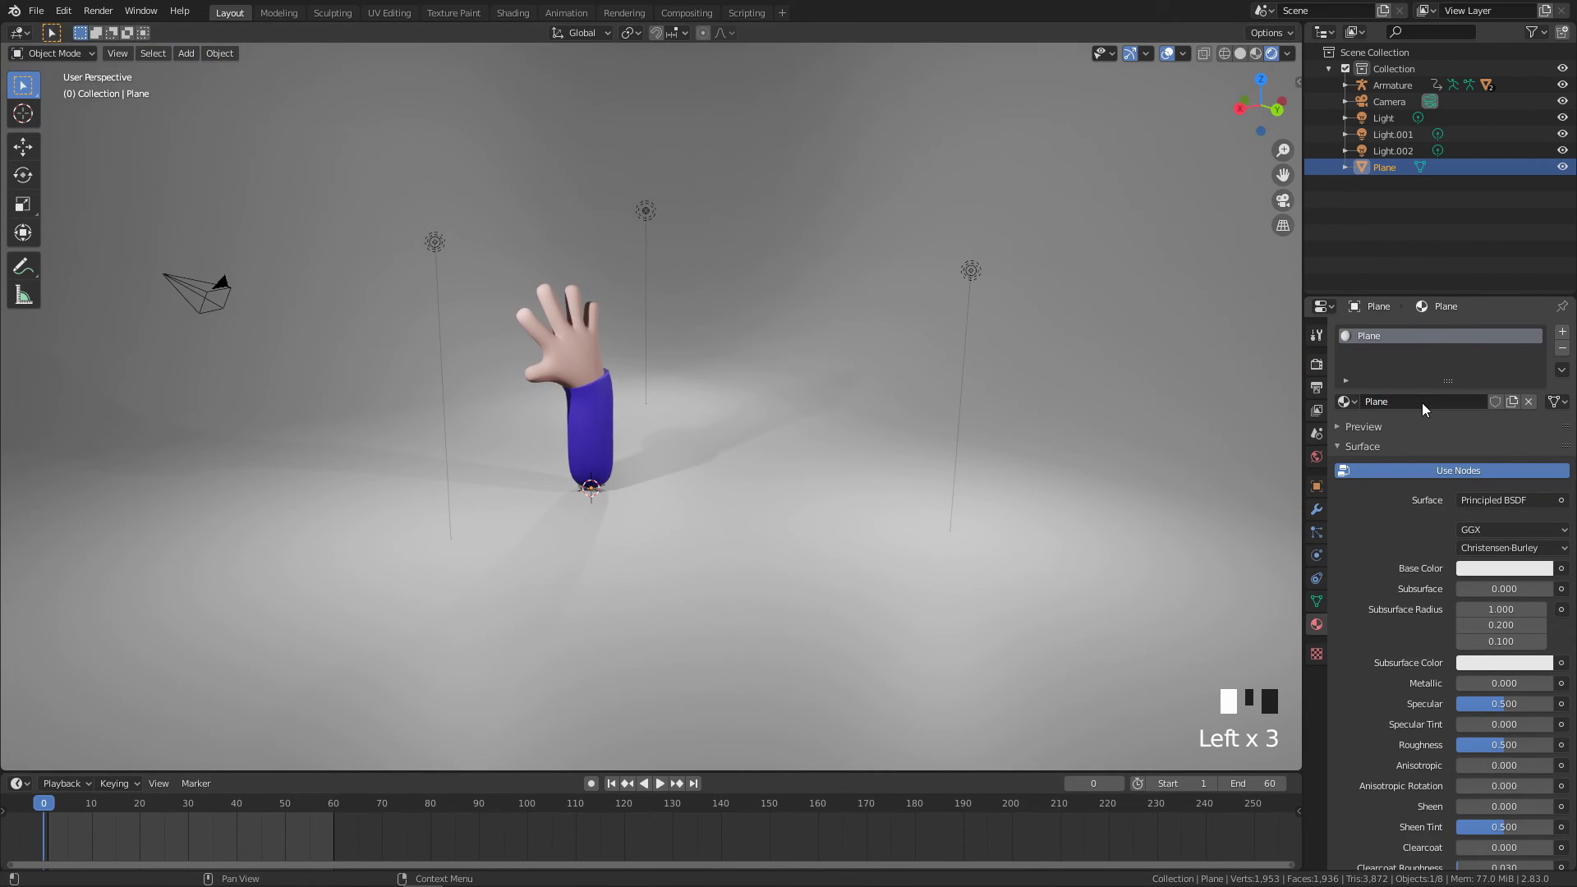
Set the Plane material's base color to pink with hue 0.839, saturation 0.677 and value 0.906
left_click(1482, 569)
left_click(1469, 406)
mouse_move(1468, 407)
left_mouse_down()
mouse_move(1503, 387)
mouse_move(1510, 409)
left_mouse_up()
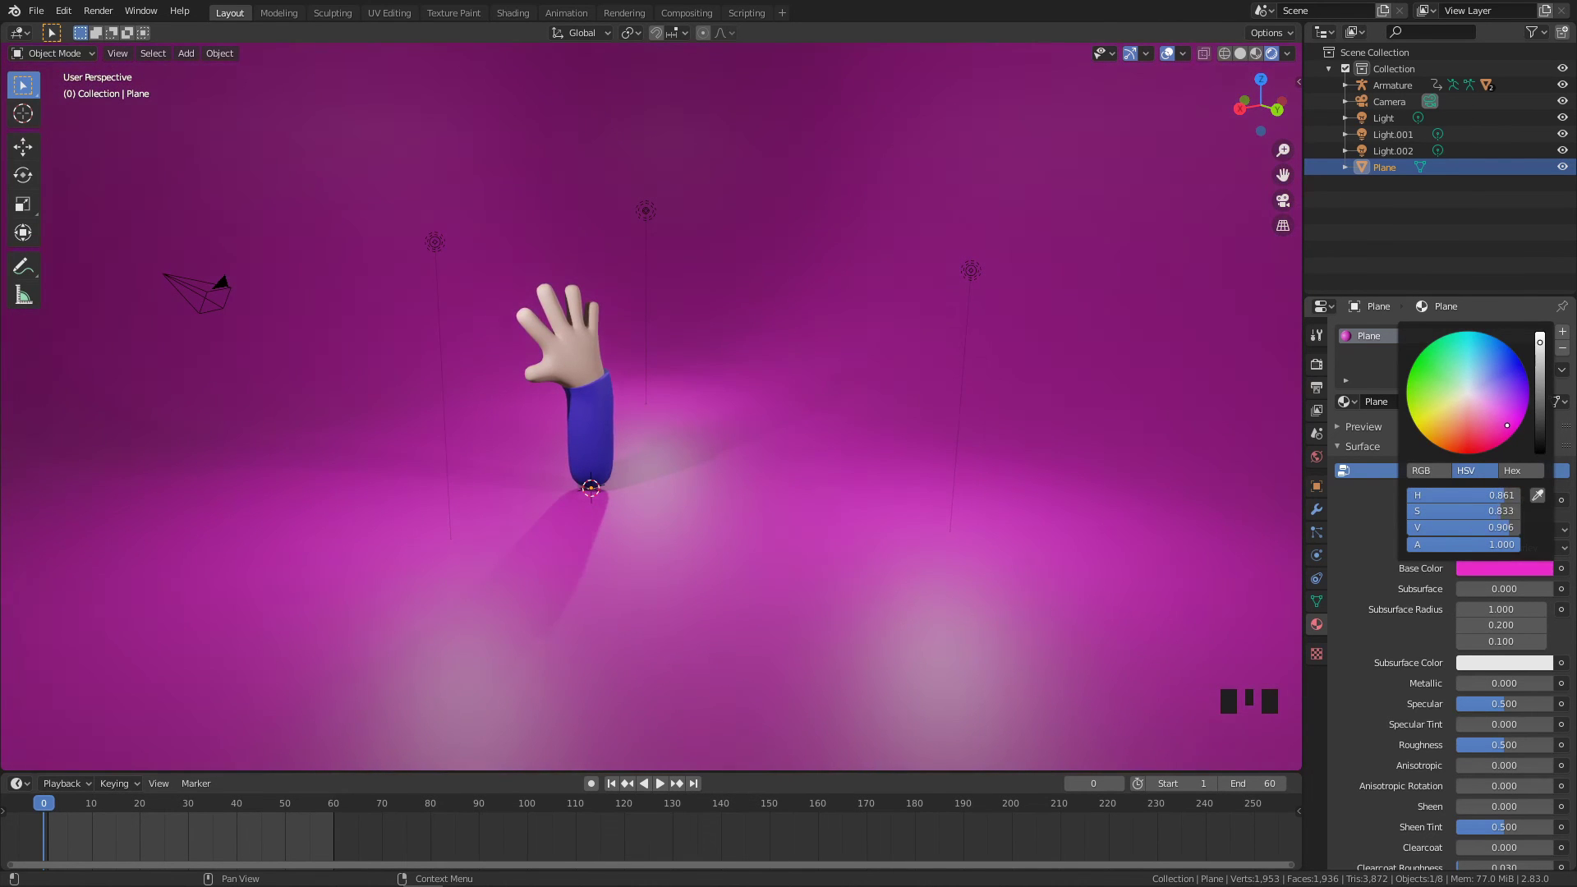
left_click_drag(1503, 421, 1503, 415)
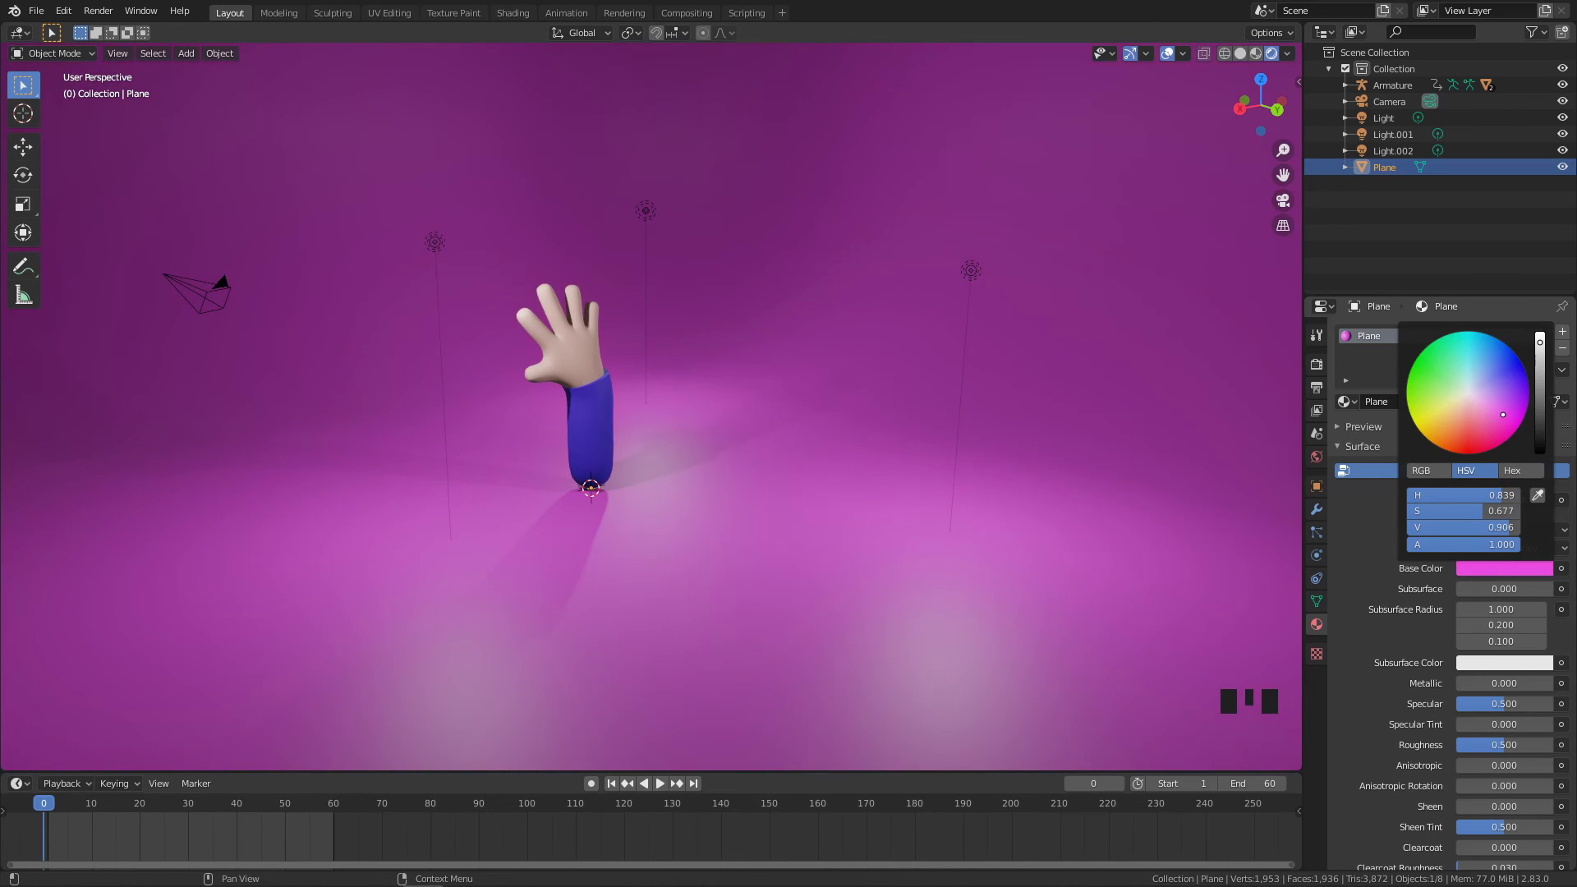
Move the camera to the open area on the other side of the hand, in front of the palm
scroll(703, 406, "up", 2)
middle_click_drag(702, 406, 369, 372)
left_click(255, 384)
scroll(394, 366, "down", 2)
key("grave")
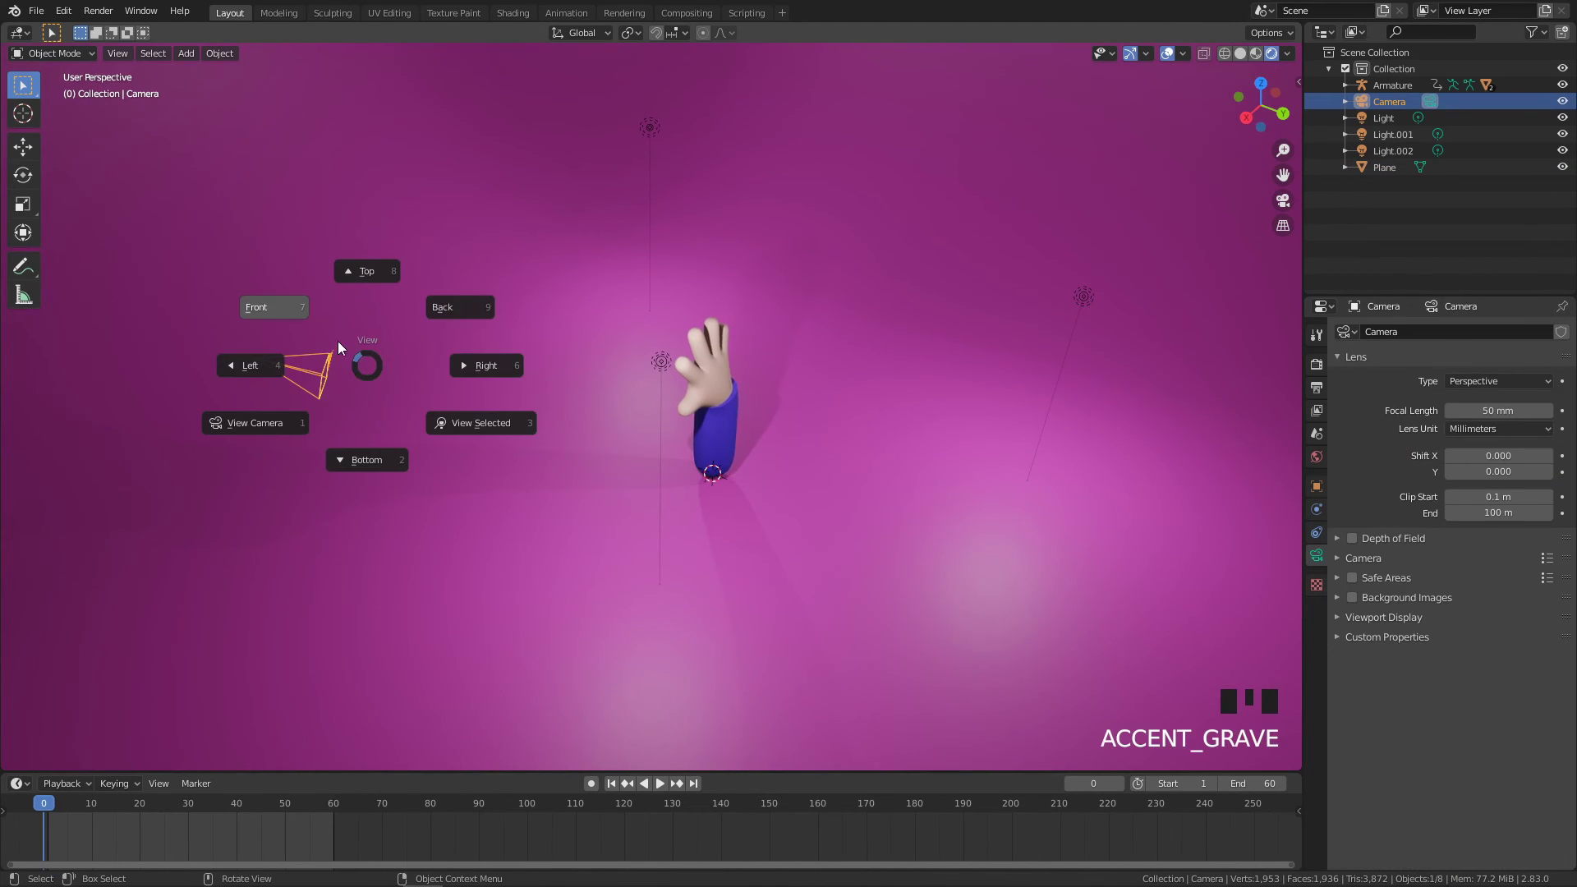
middle_click_drag(685, 355, 545, 338)
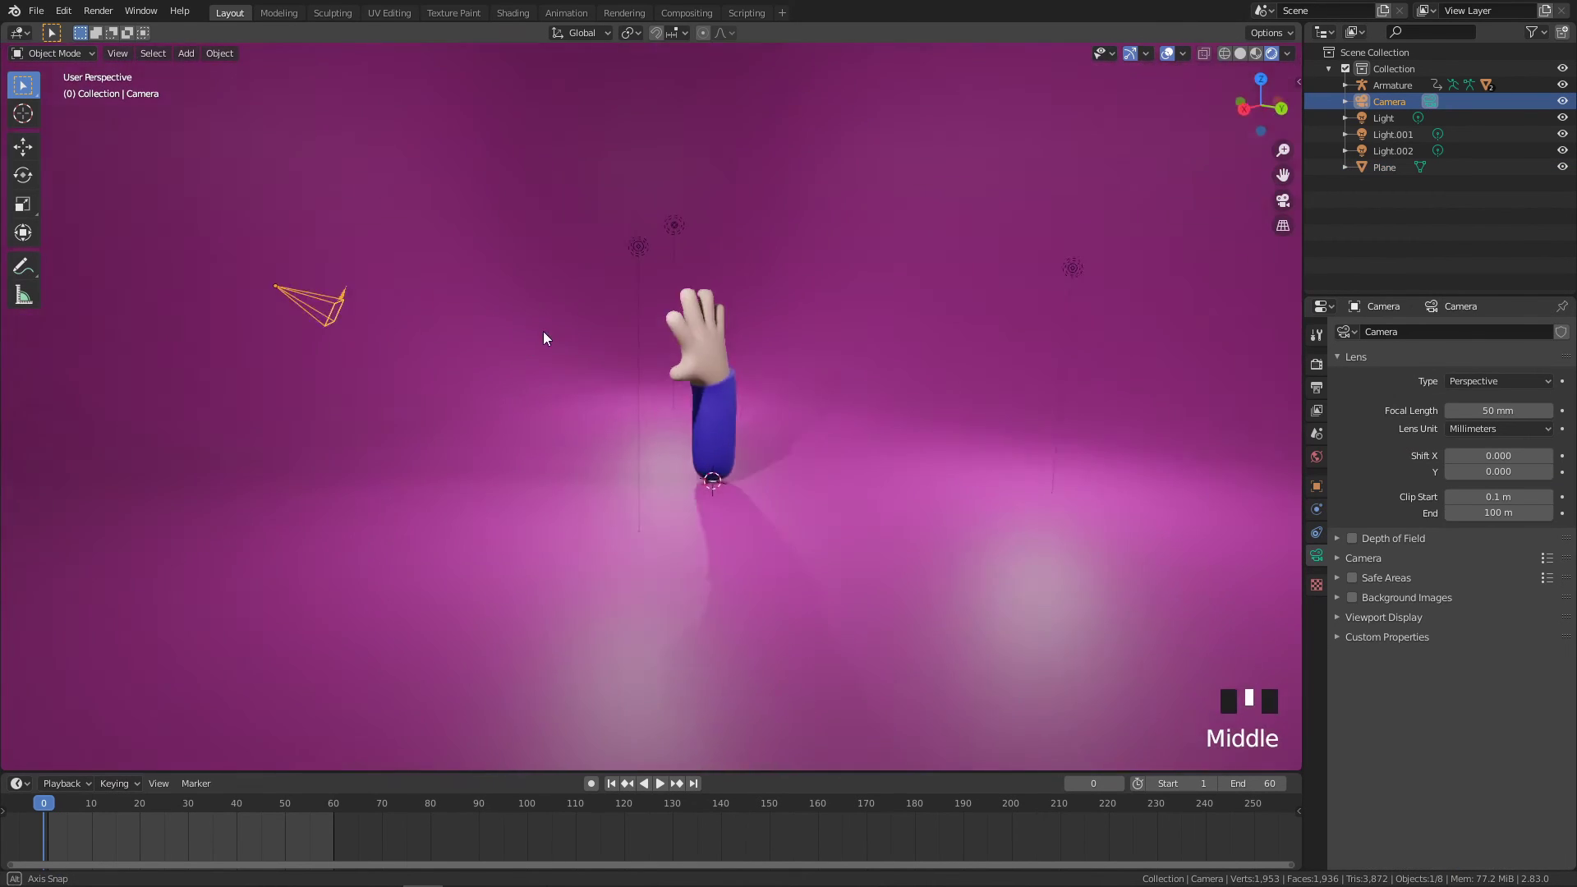
scroll(661, 384, "down", 2)
scroll(646, 383, "up", 1)
middle_click_drag(646, 380, 532, 381)
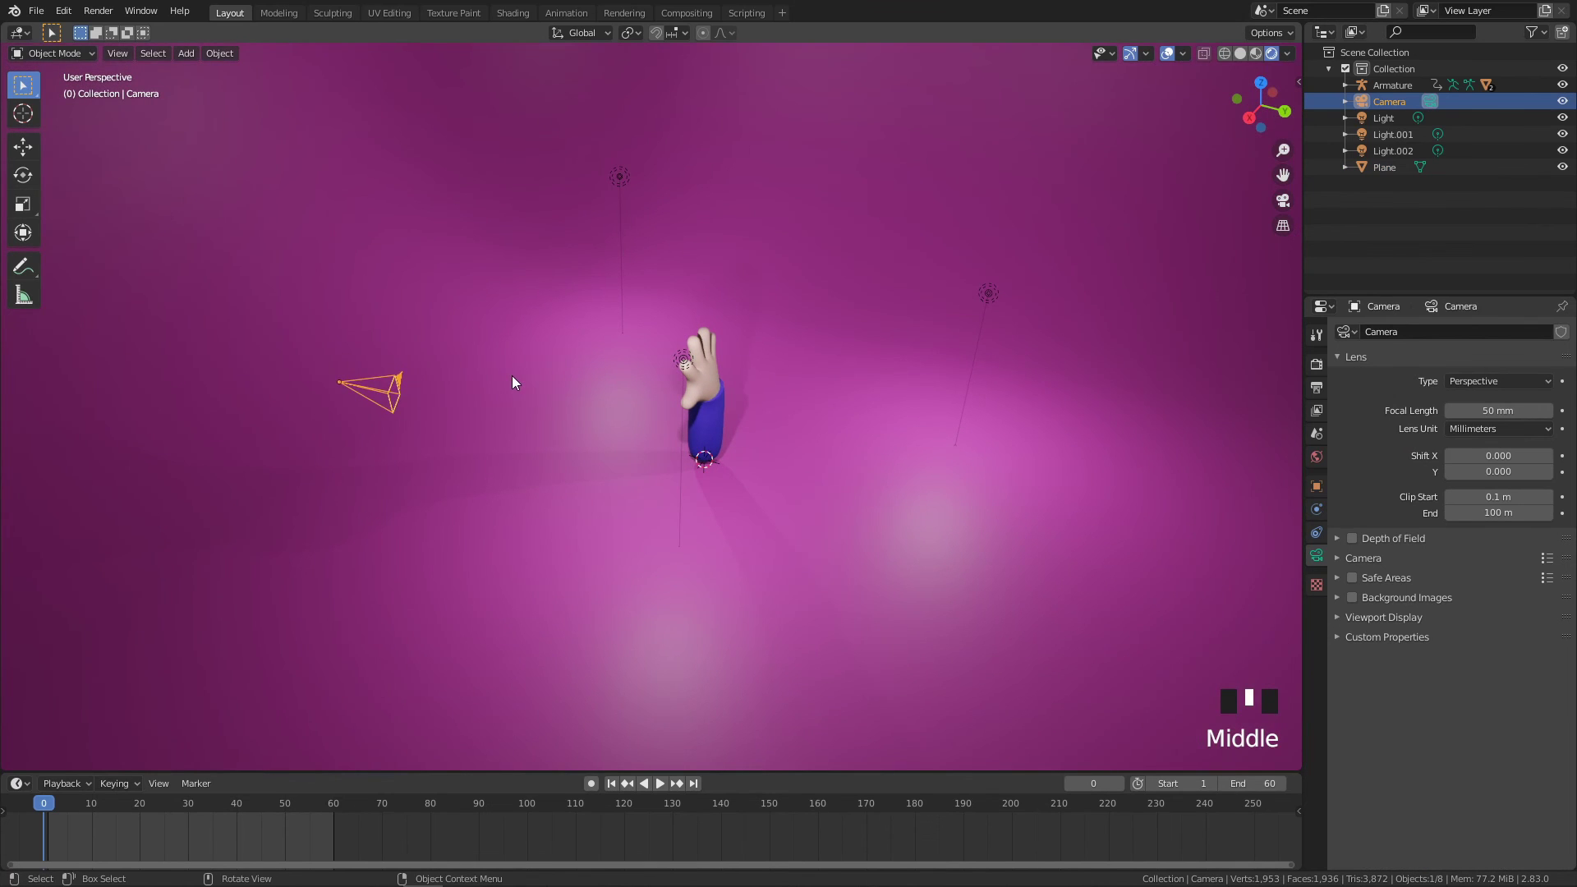
key("g")
left_click(1099, 367)
Rotate the camera about the global Z axis to point it towards the hand
middle_click_drag(1101, 366, 943, 368)
key("r")
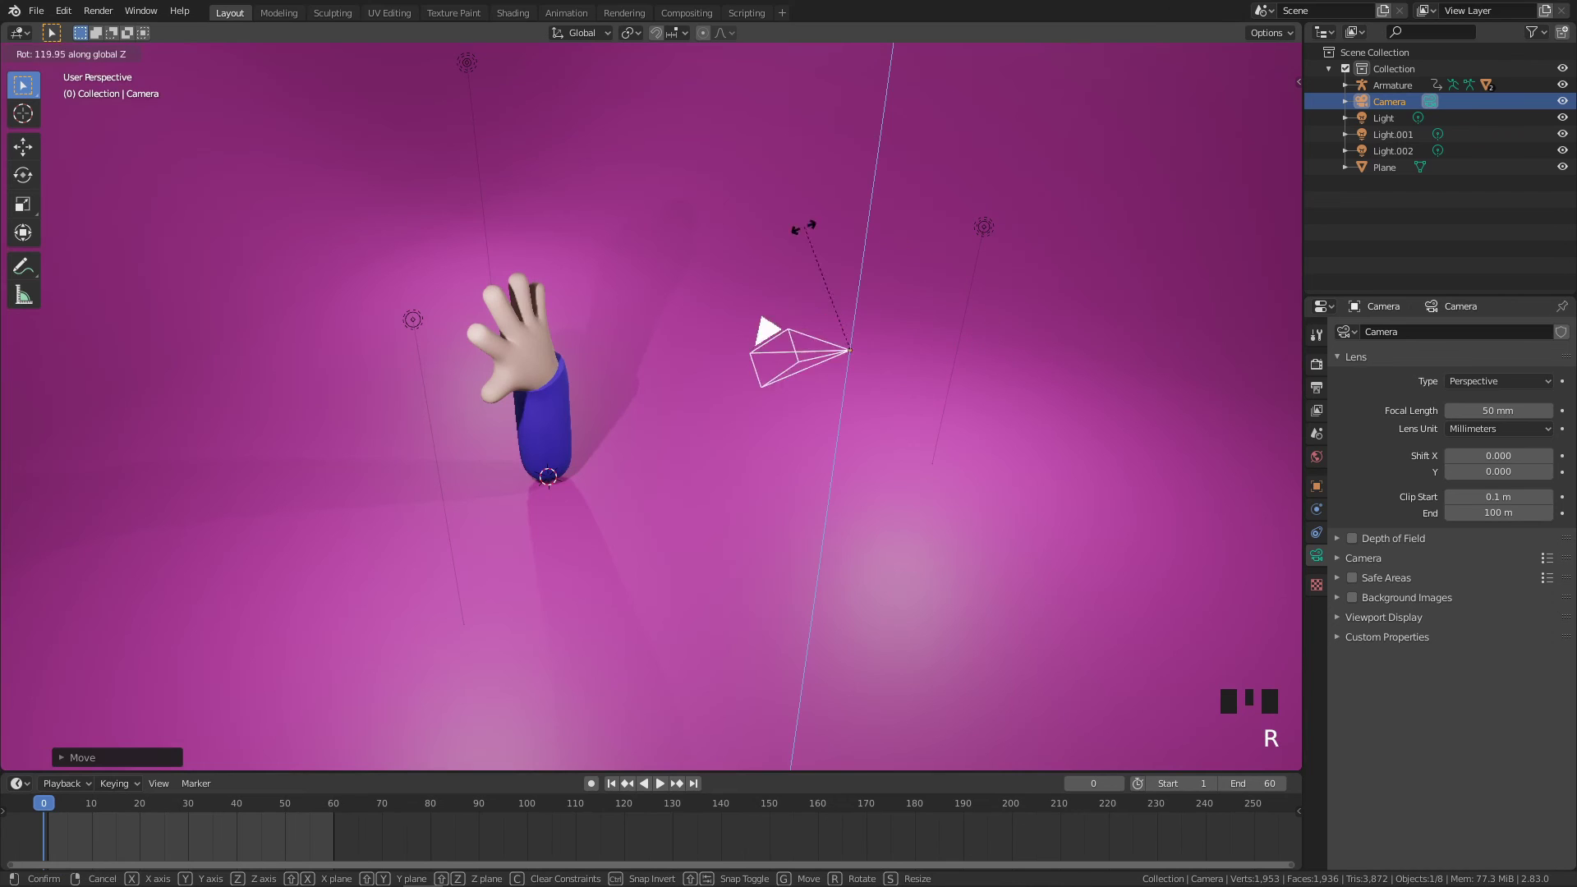
left_click(843, 243)
middle_click_drag(843, 244, 970, 251)
Look through the camera and turn on Lock Camera to View
left_click(1283, 200)
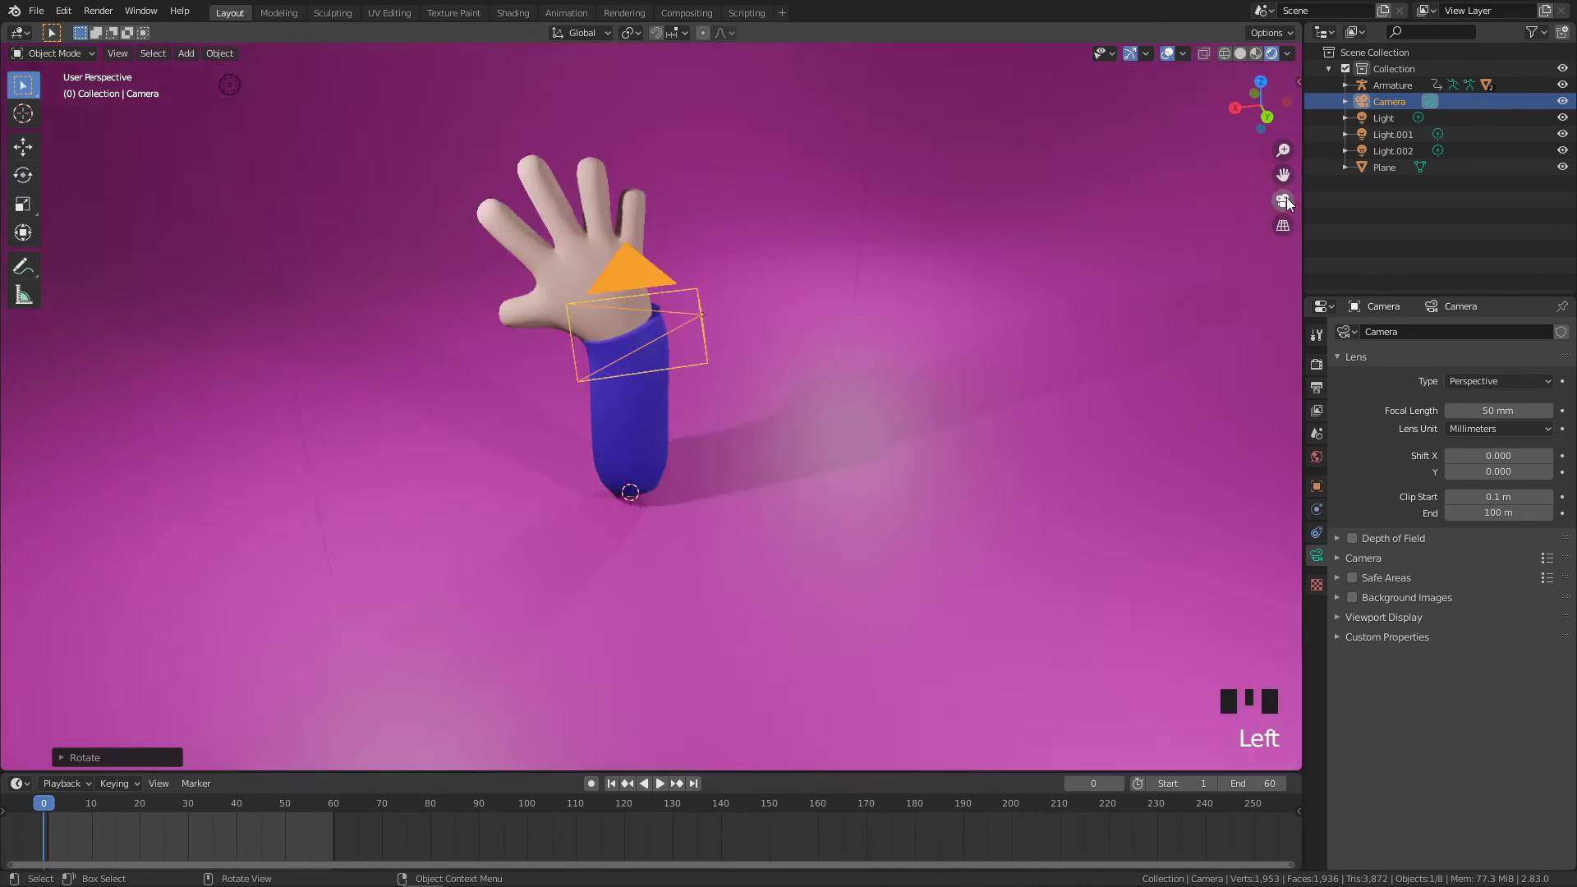
scroll(973, 268, "up", 2)
scroll(1131, 264, "up", 1)
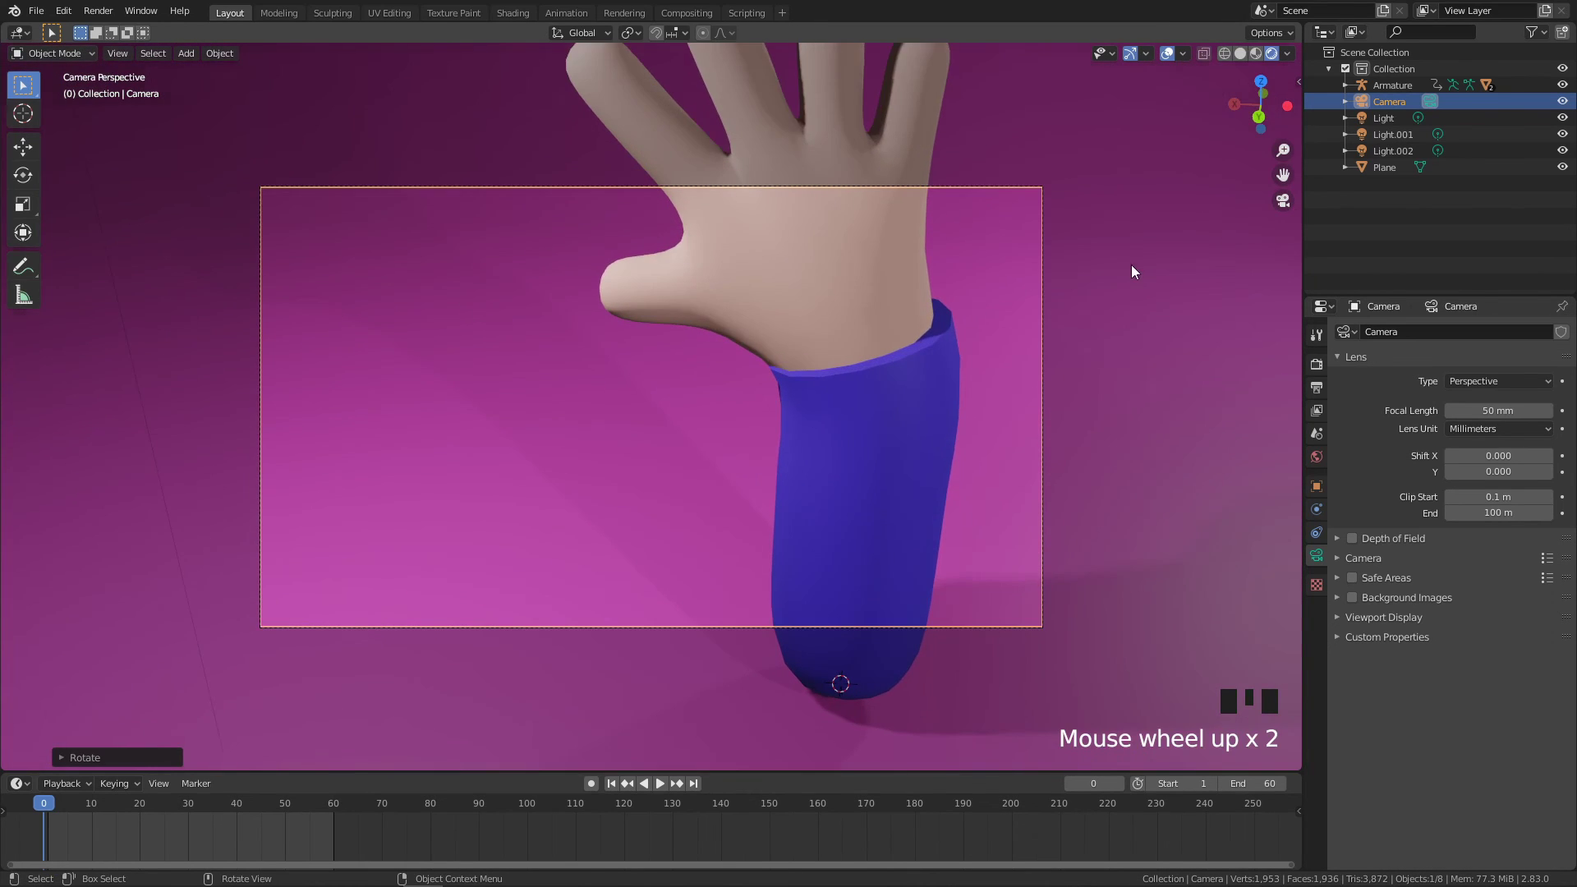
key("n")
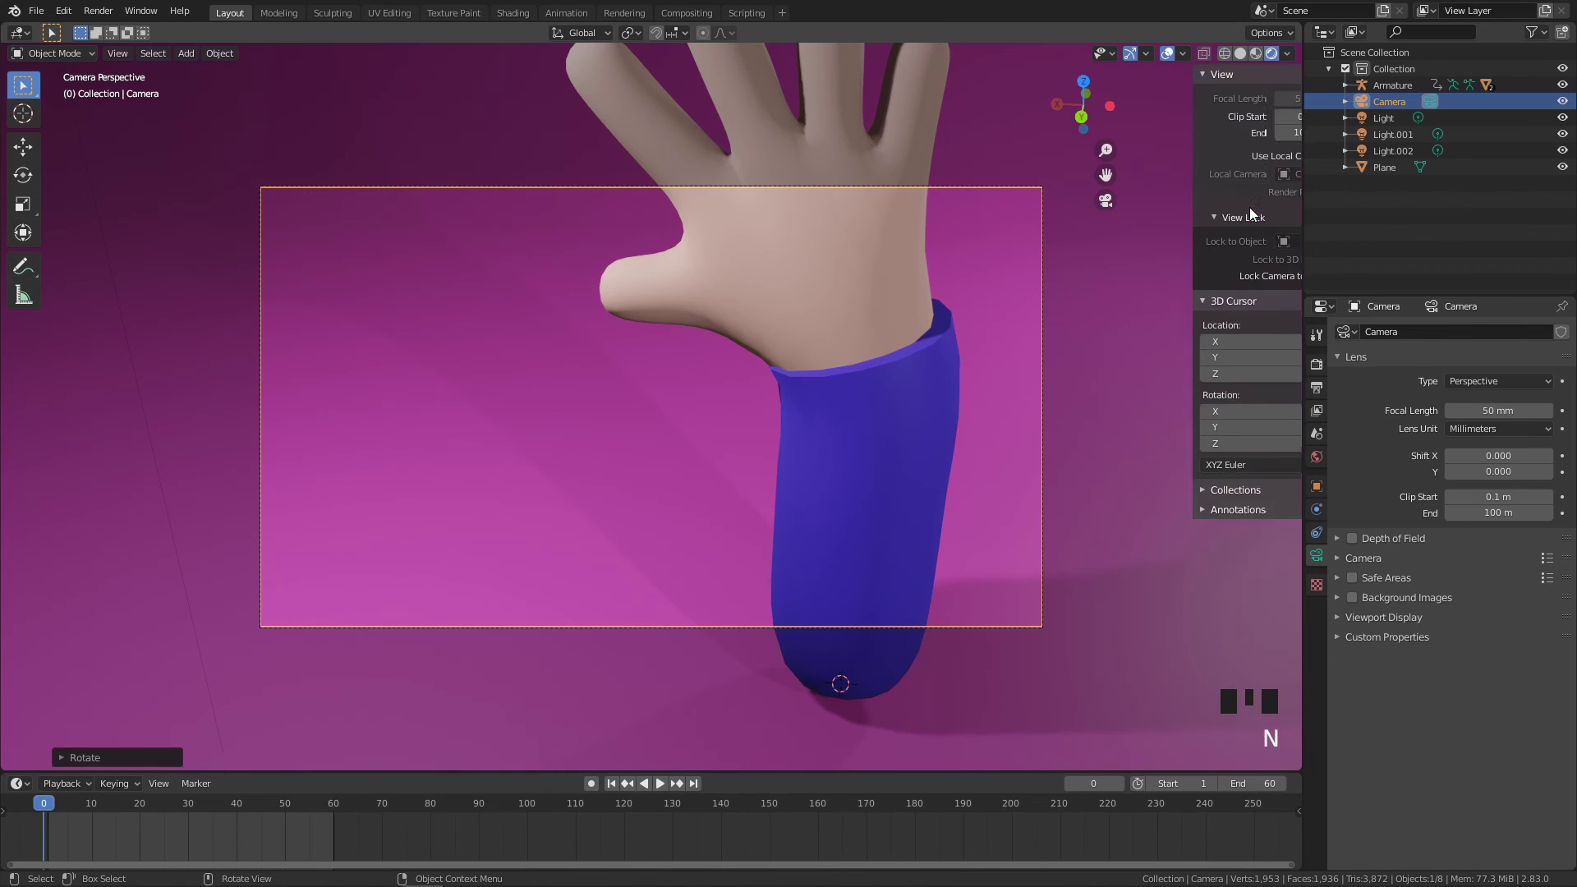
left_click(1271, 276)
Frame the open hand and most of the blue sleeve near the middle of the camera view
middle_click_drag(1089, 333, 1284, 142)
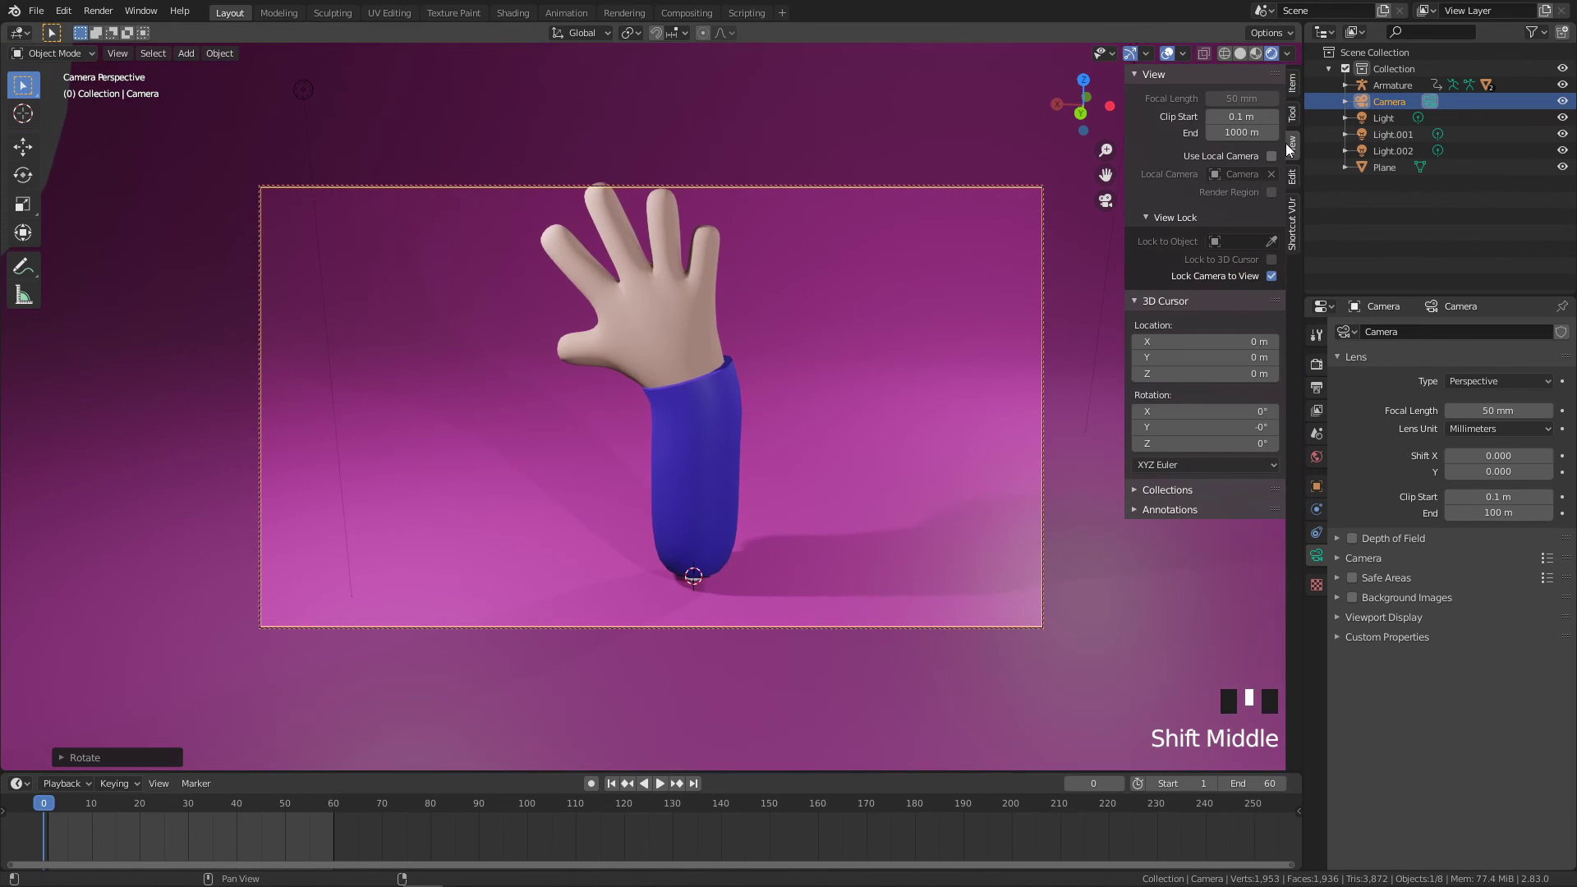
middle_click_drag(1067, 272, 749, 588, "shift")
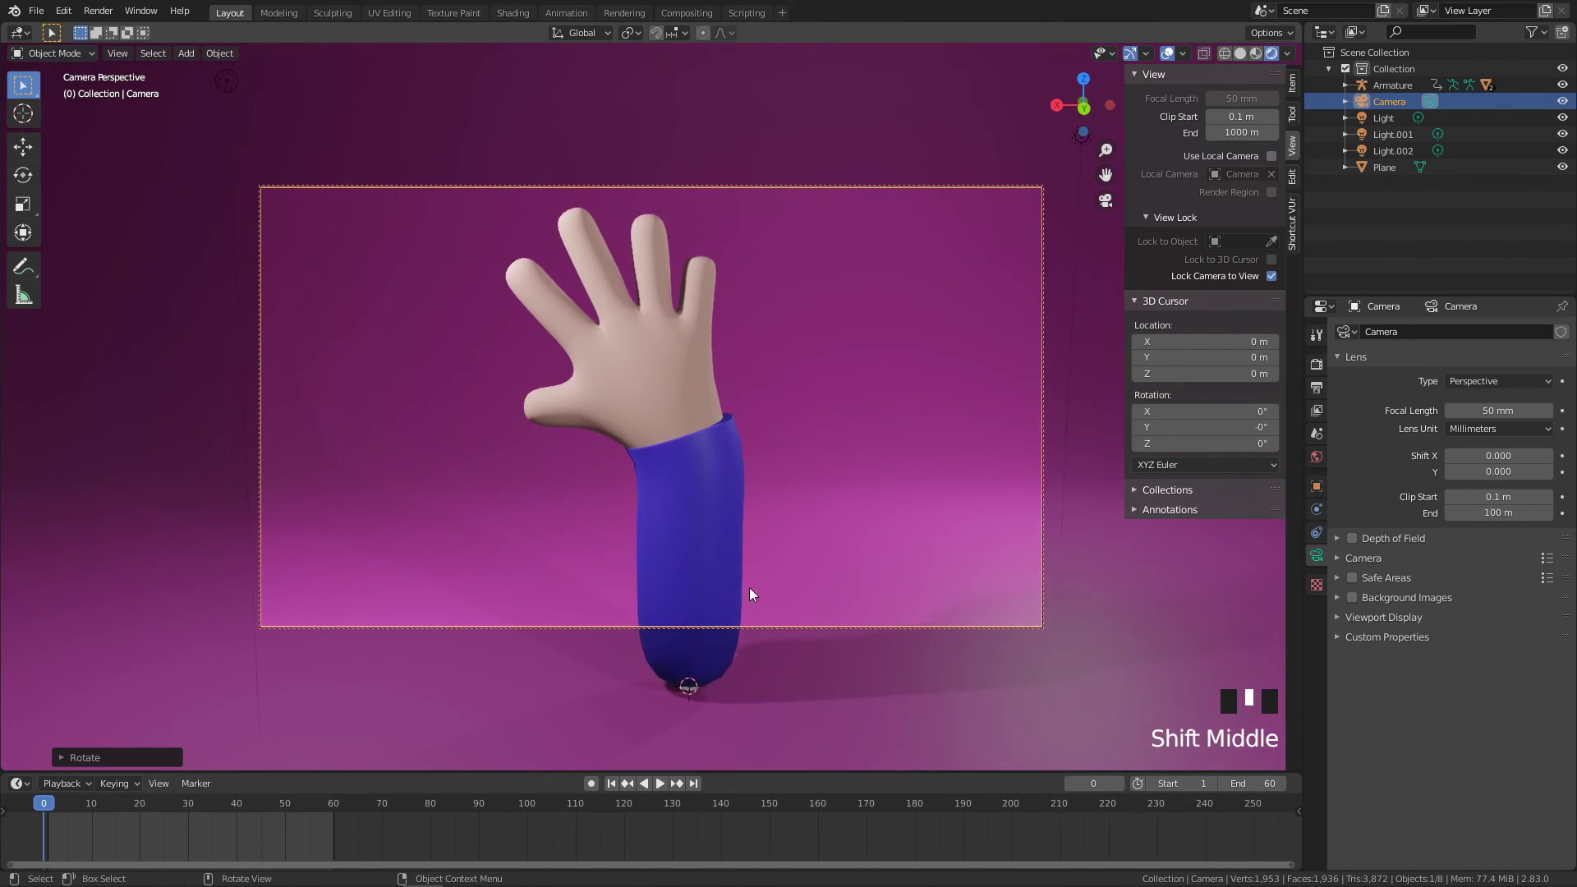
middle_click_drag(775, 467, 824, 440)
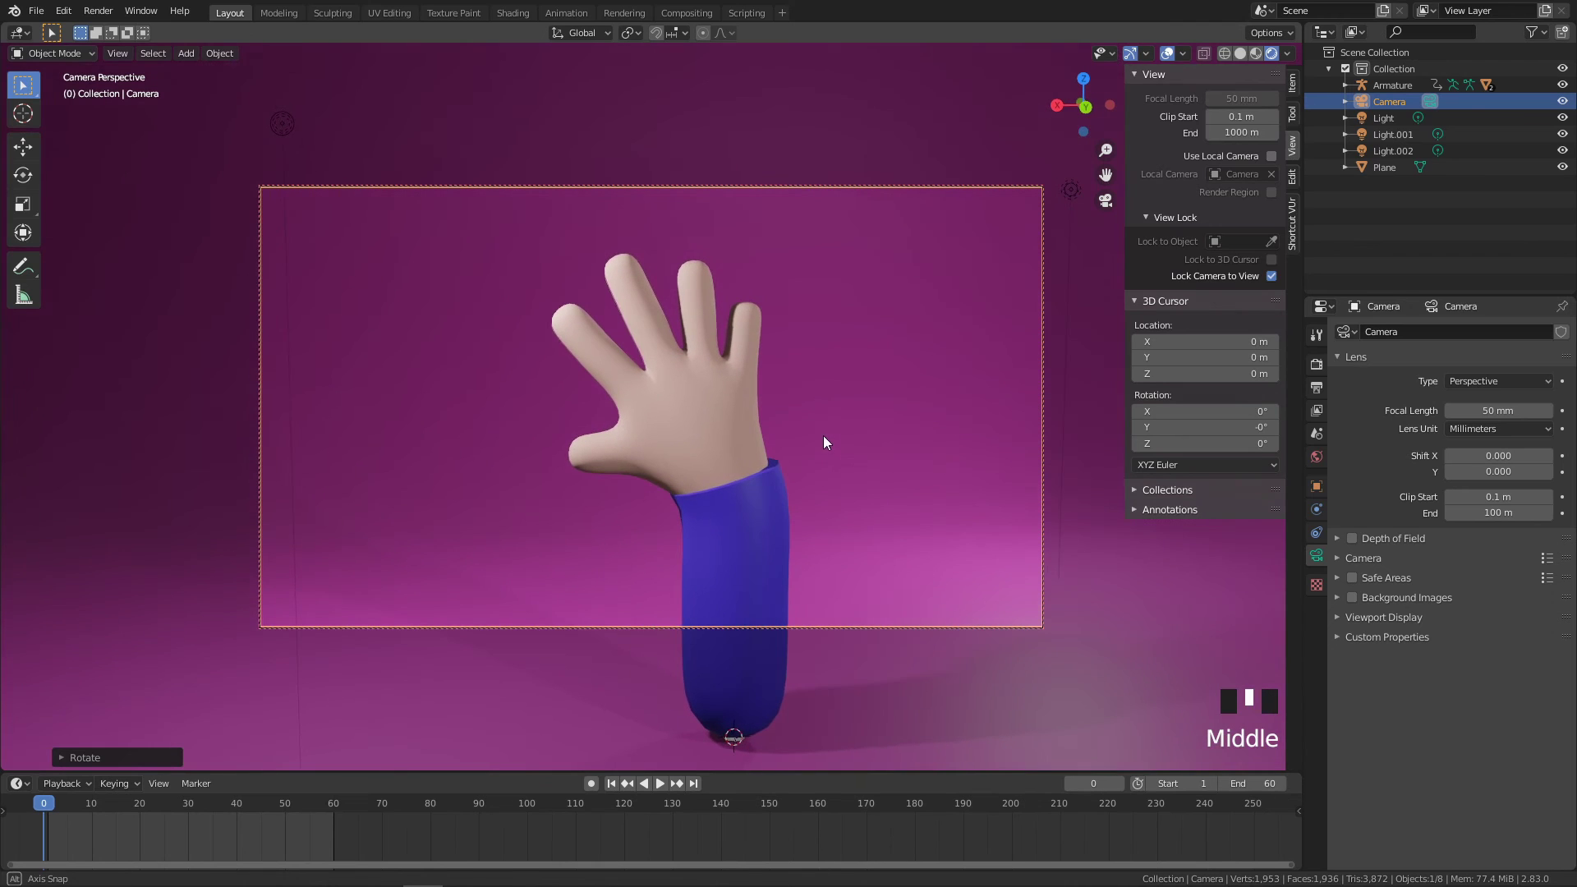
middle_click_drag(786, 662, 702, 632, "shift")
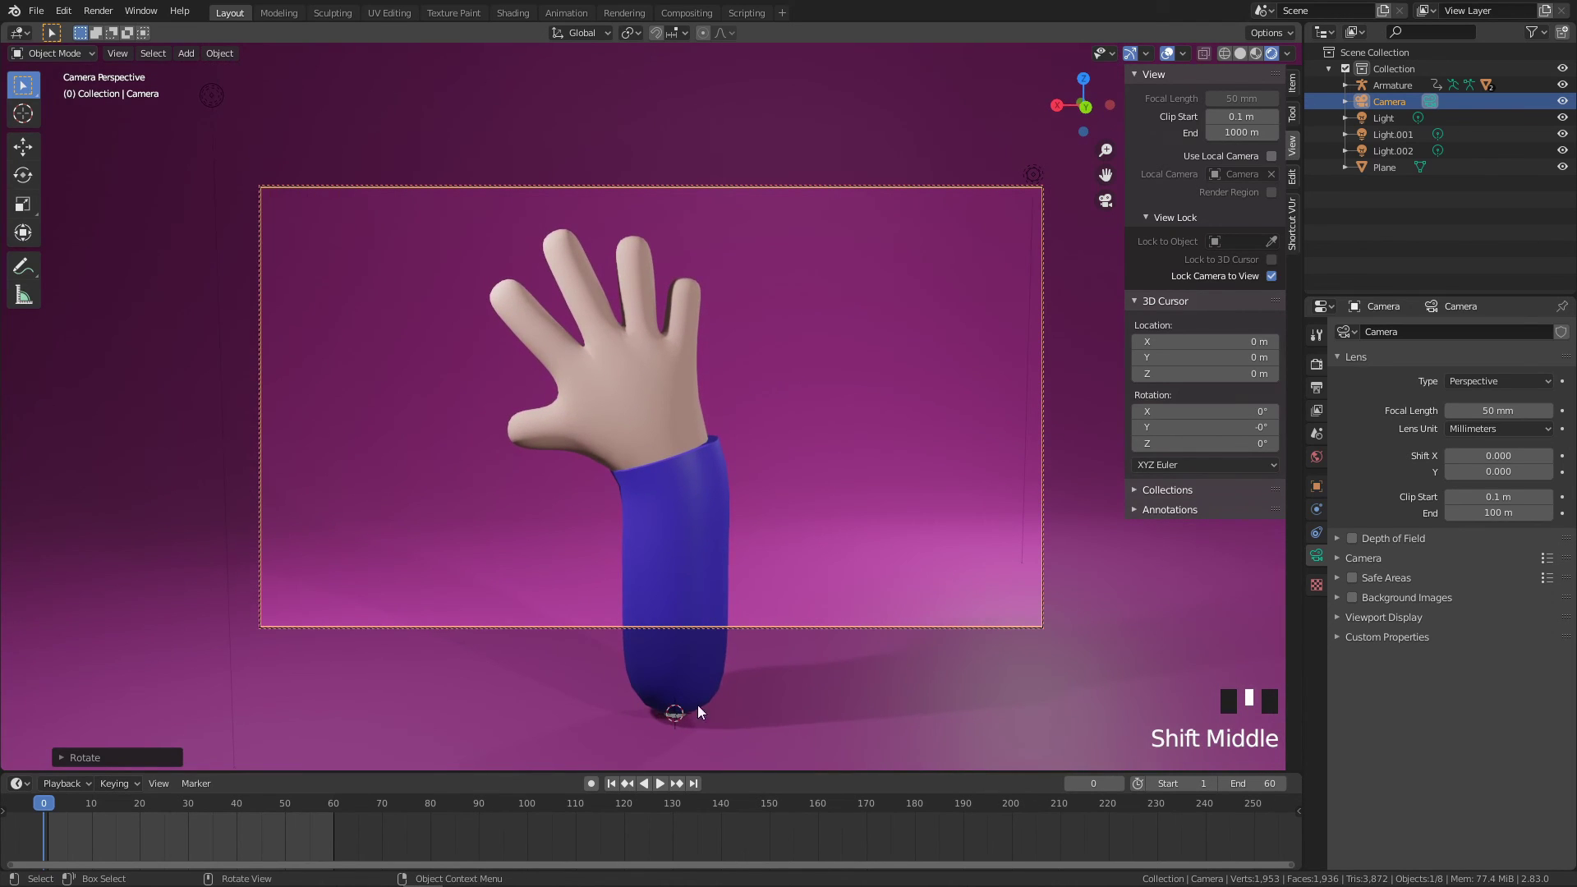
Set the render resolution to 1600 by 1200 px
left_click(1318, 363)
left_click(1319, 389)
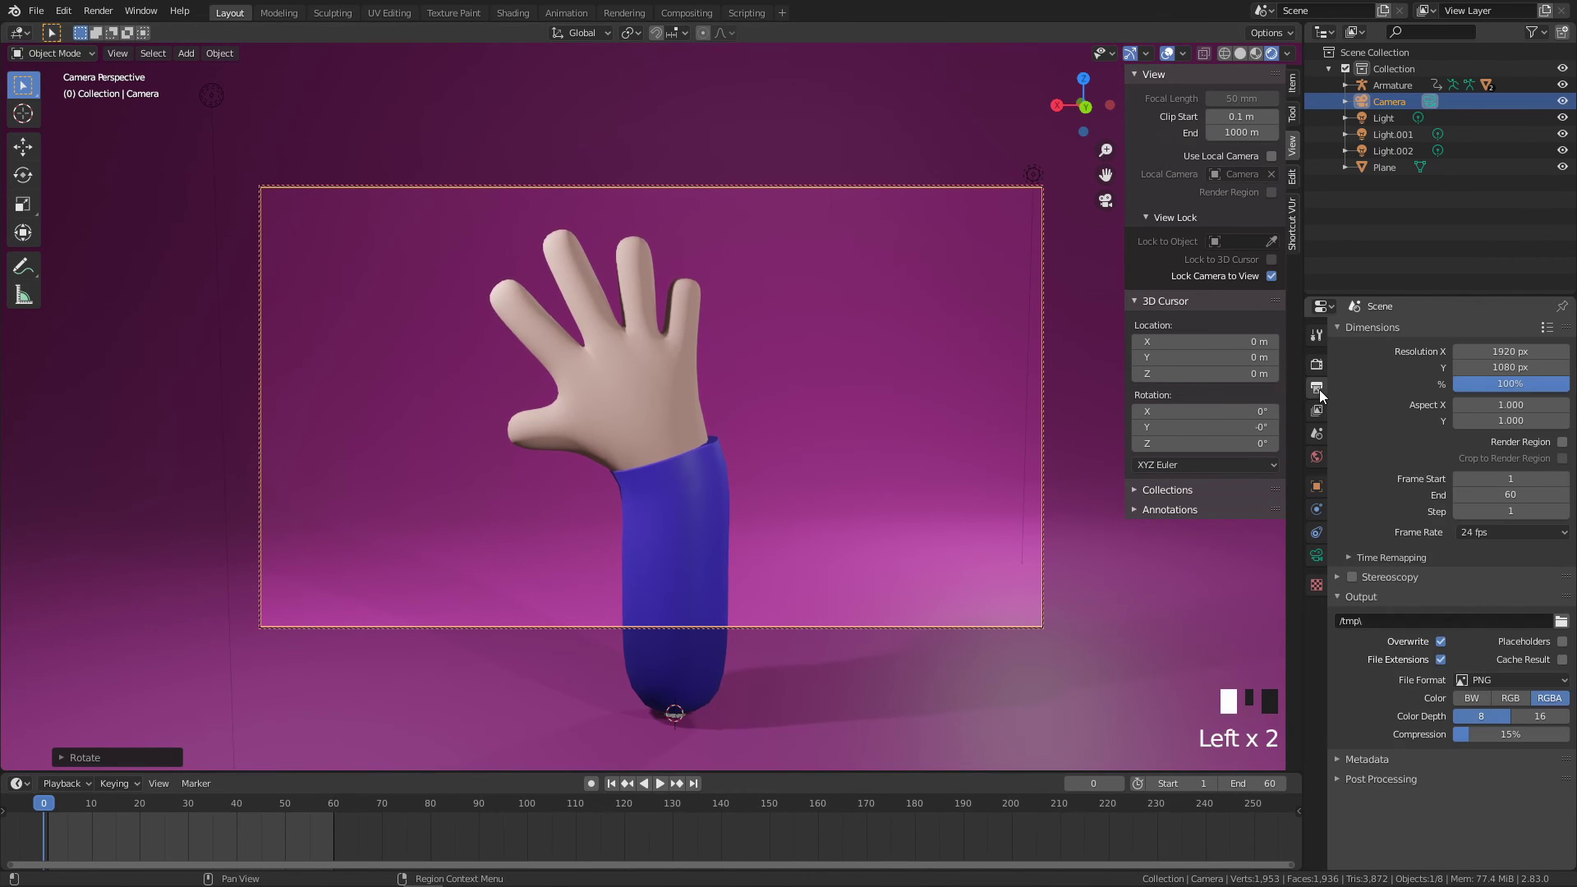
scroll(1317, 391, "up", 1)
left_click(1518, 351)
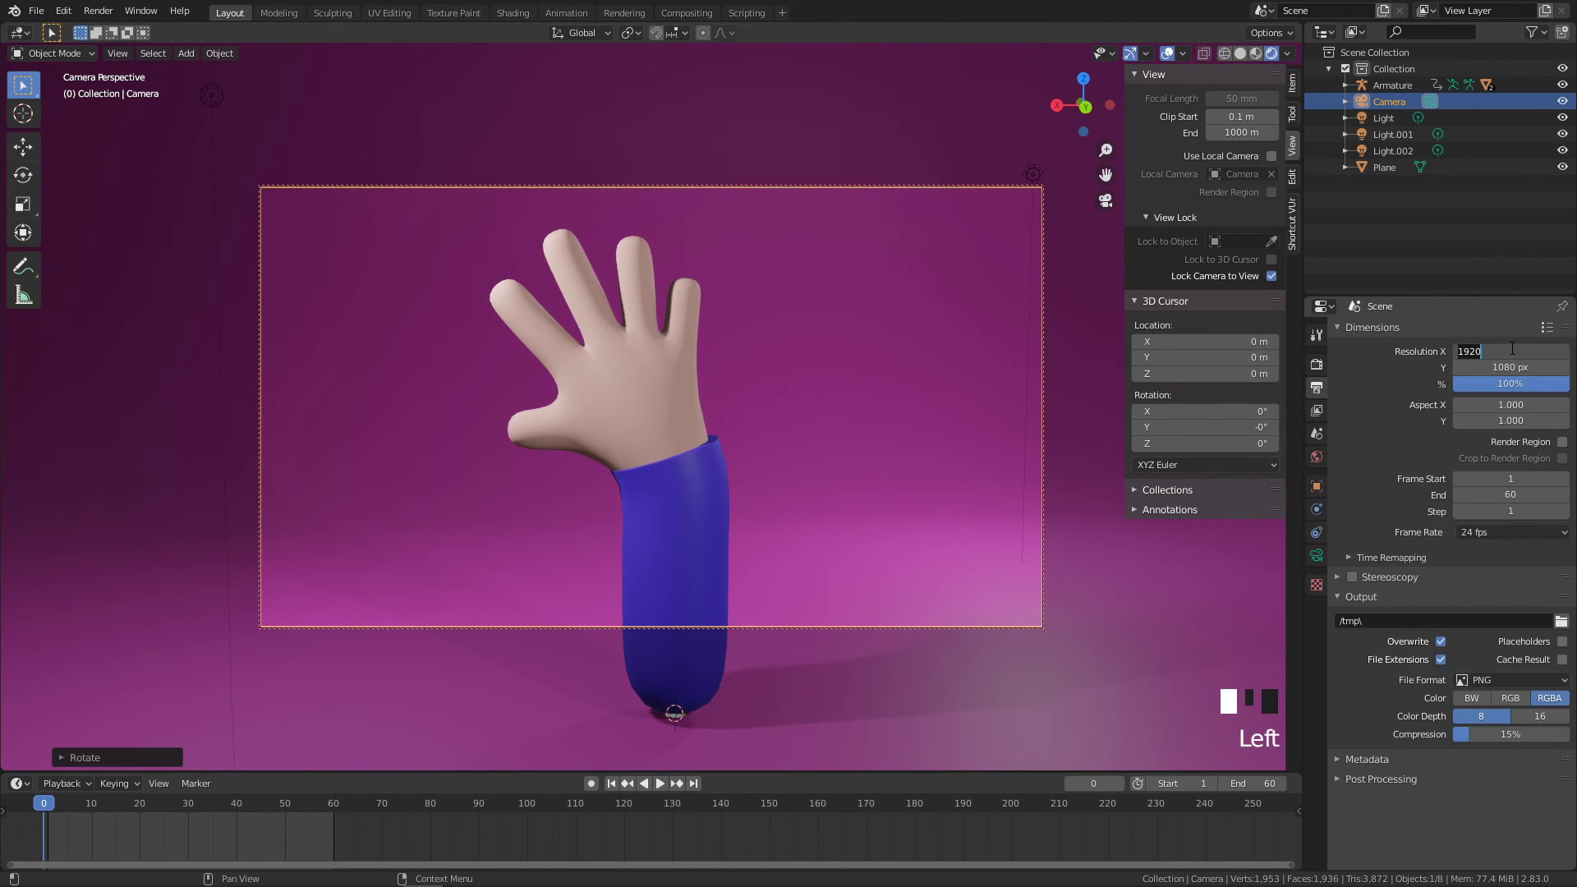
type("1600")
key("Tab")
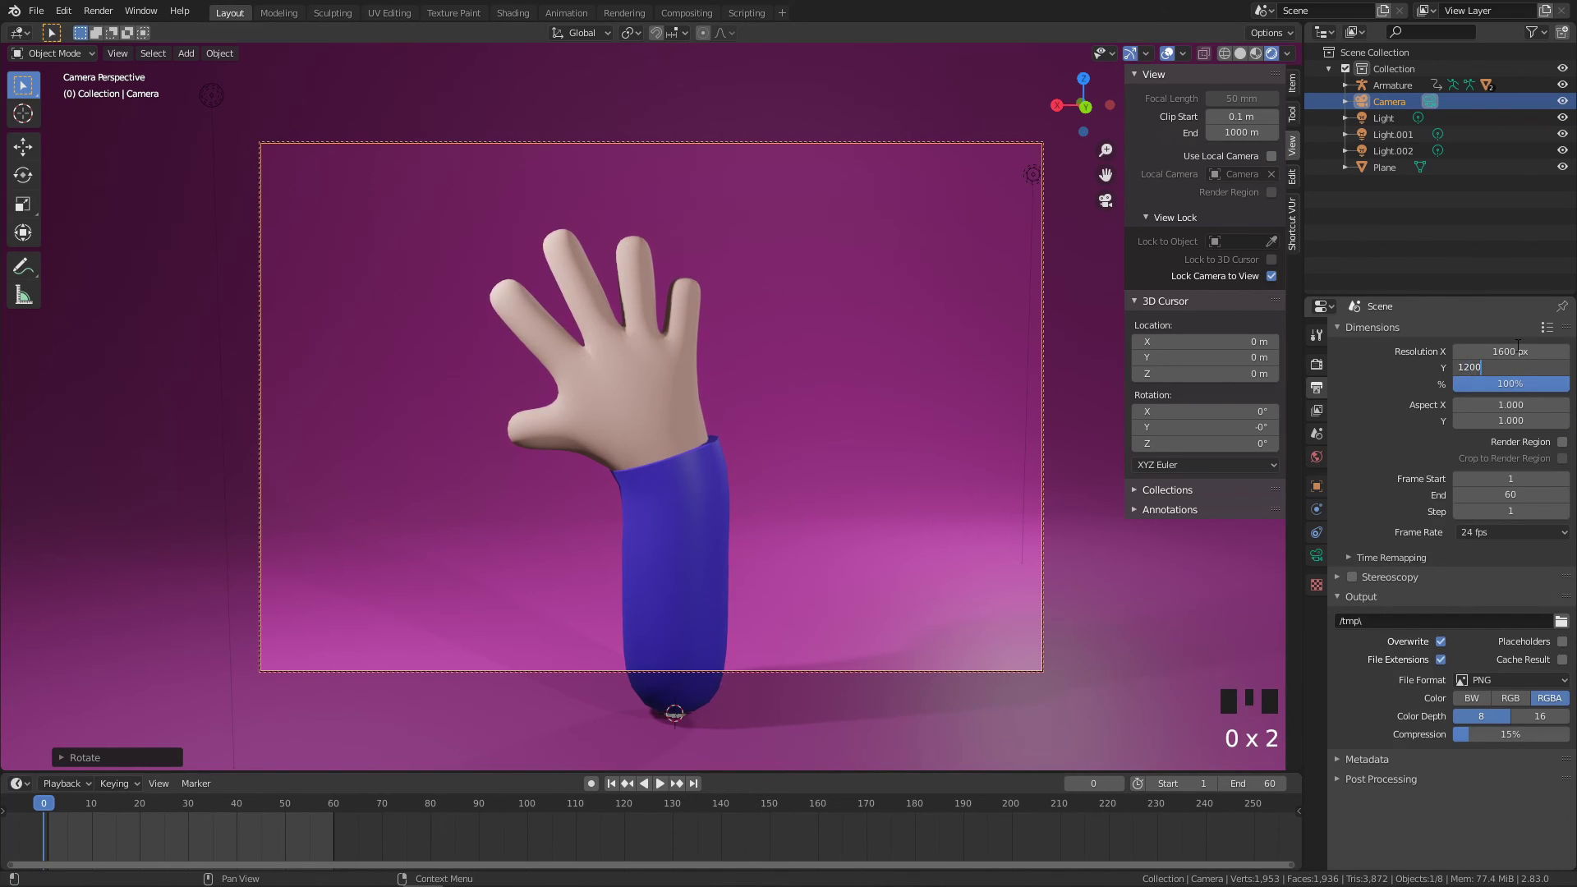
key("Return")
Fine-tune the camera framing of the hand and sleeve, and turn off Lock Camera to View
middle_click_drag(894, 383, 830, 380, "shift")
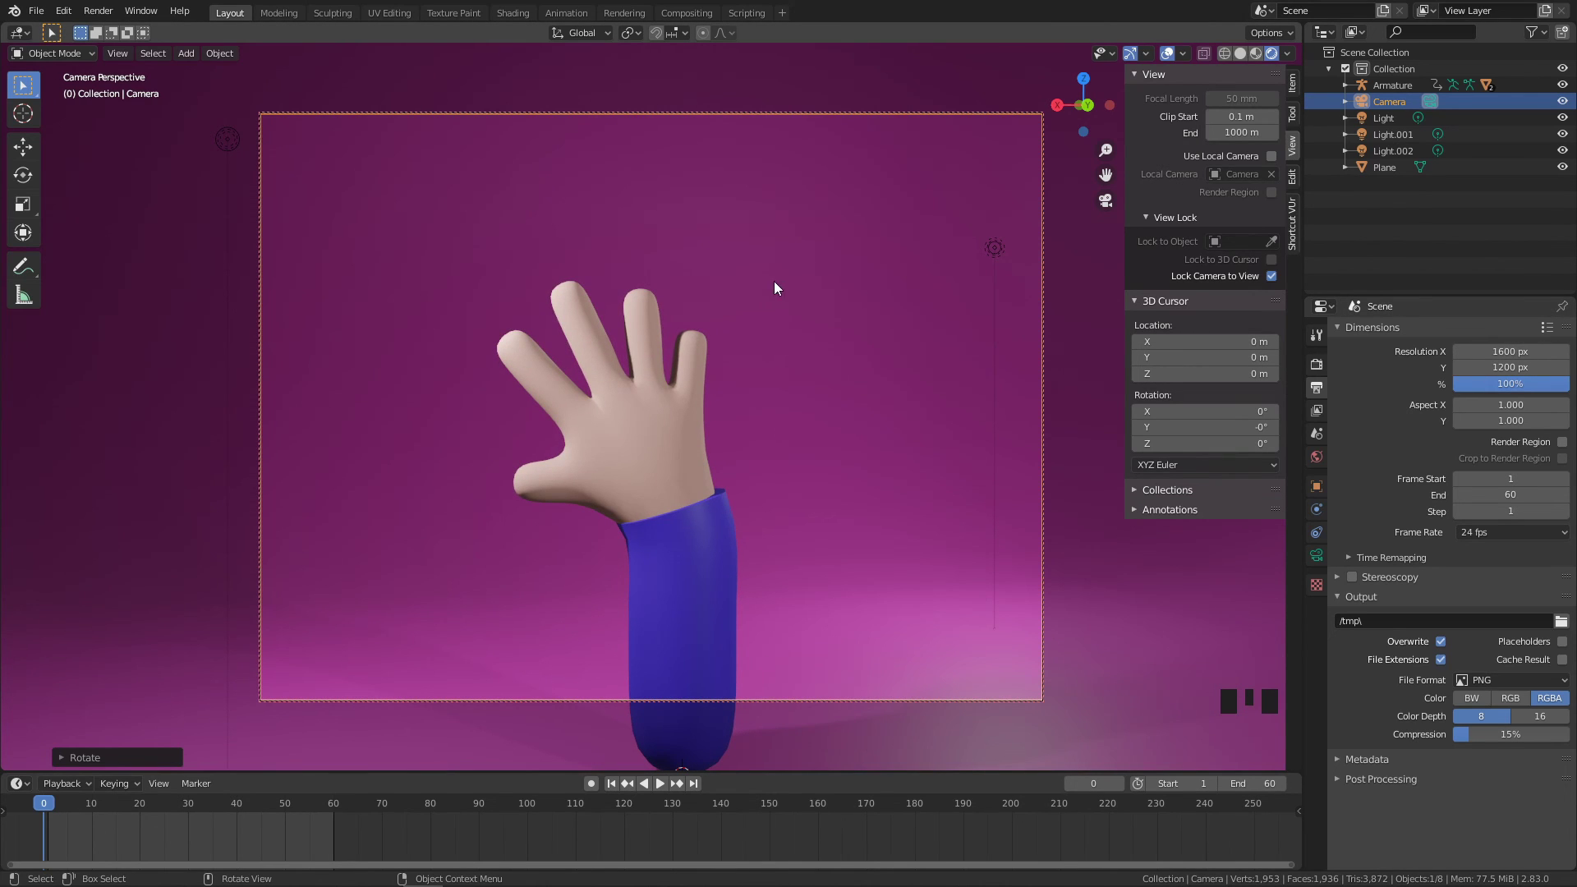
middle_click_drag(764, 287, 795, 300)
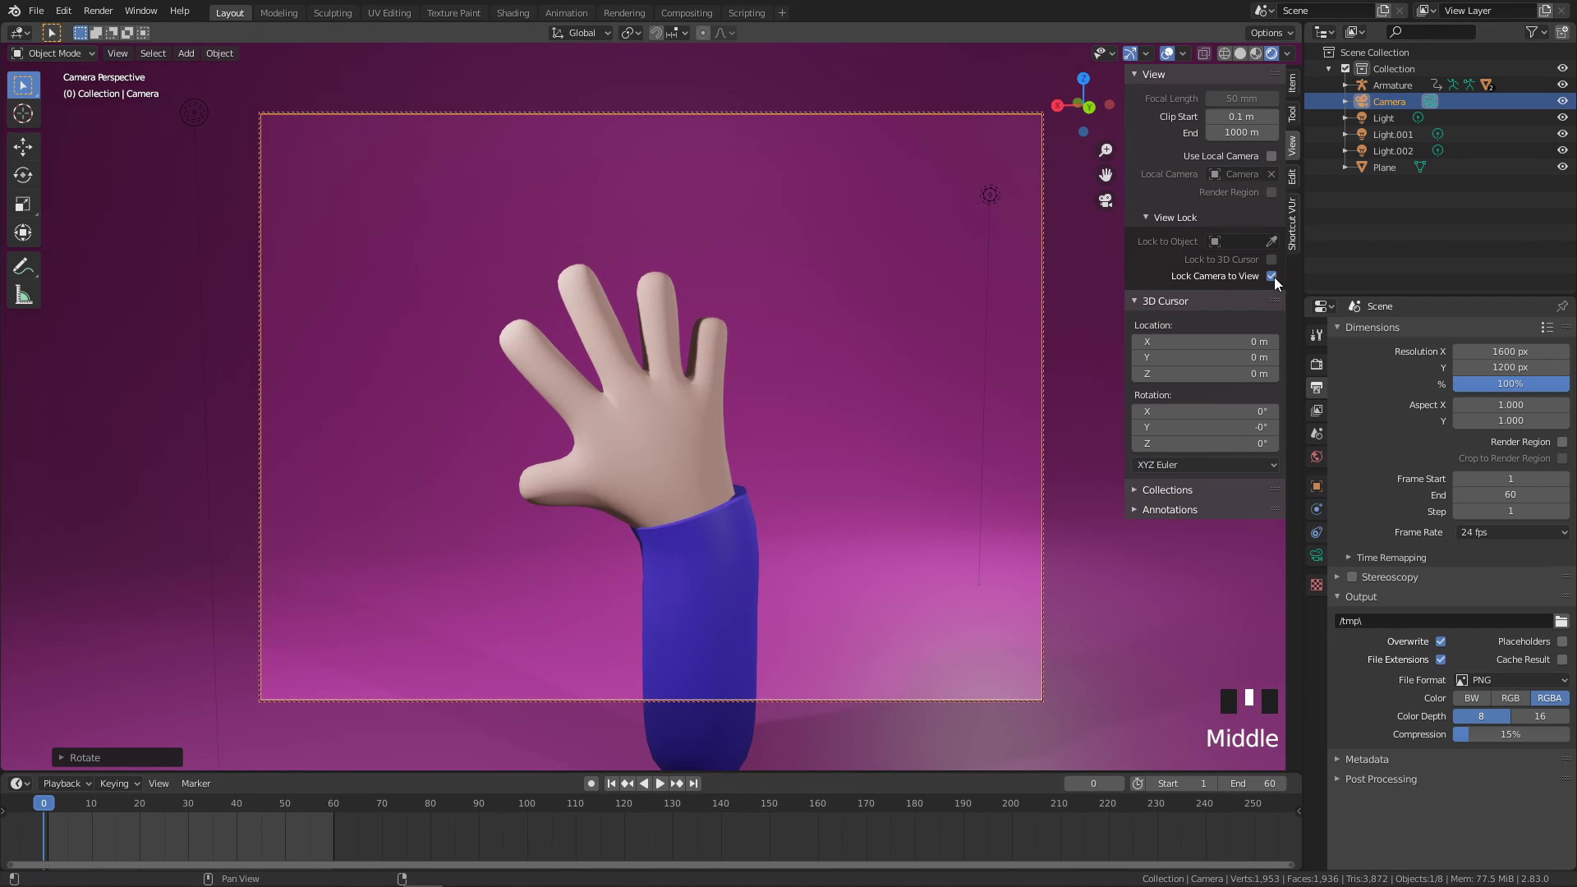
left_click(1272, 277)
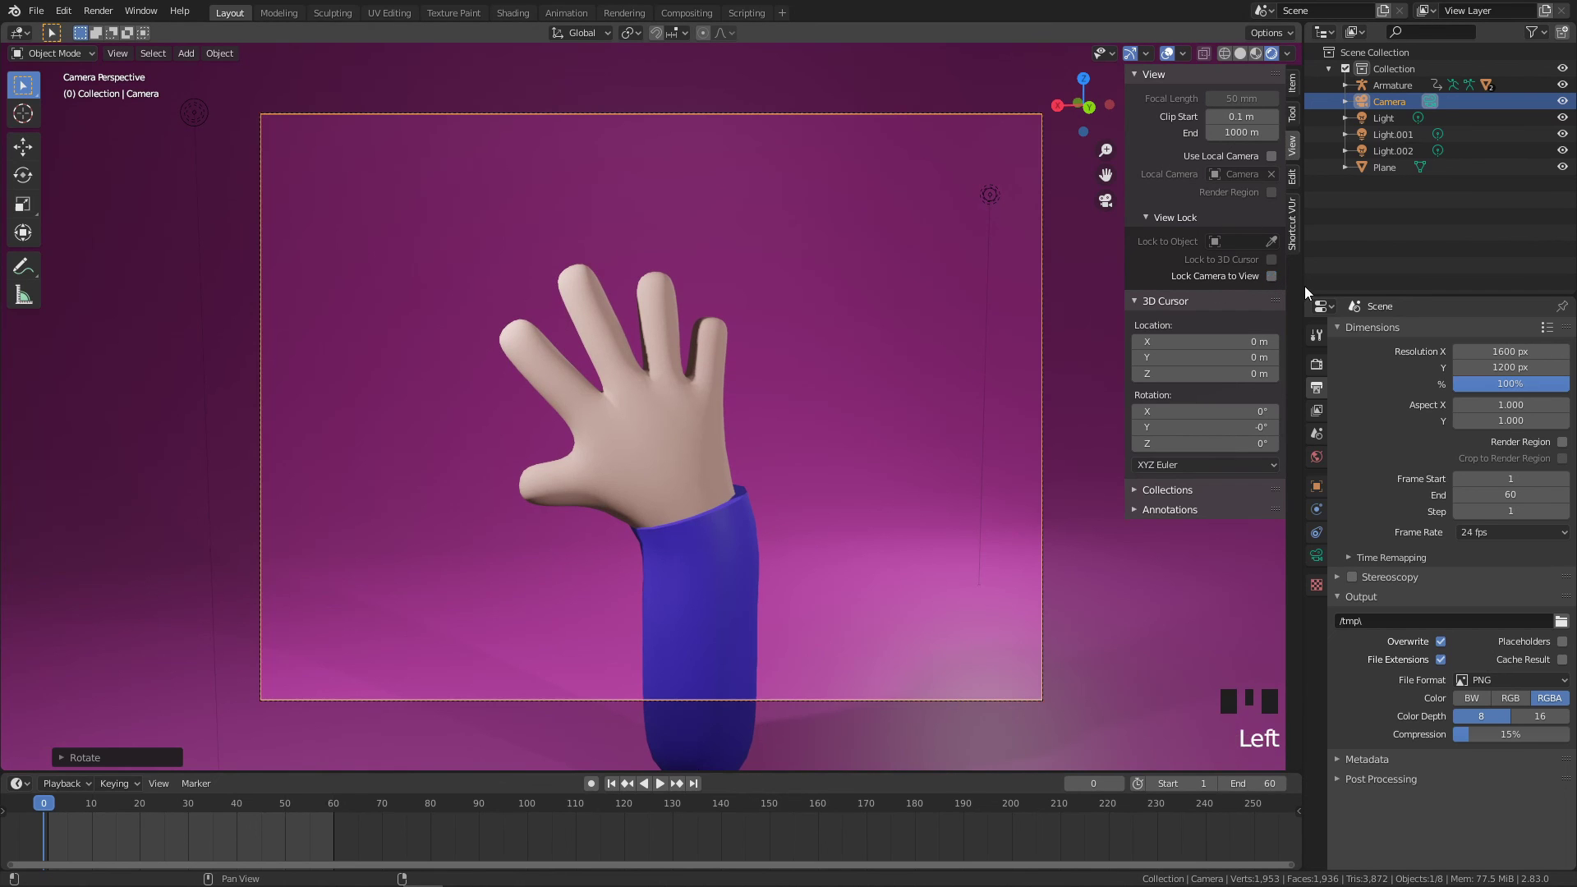
key("n")
middle_click_drag(960, 306, 777, 347)
scroll(782, 344, "up", 4)
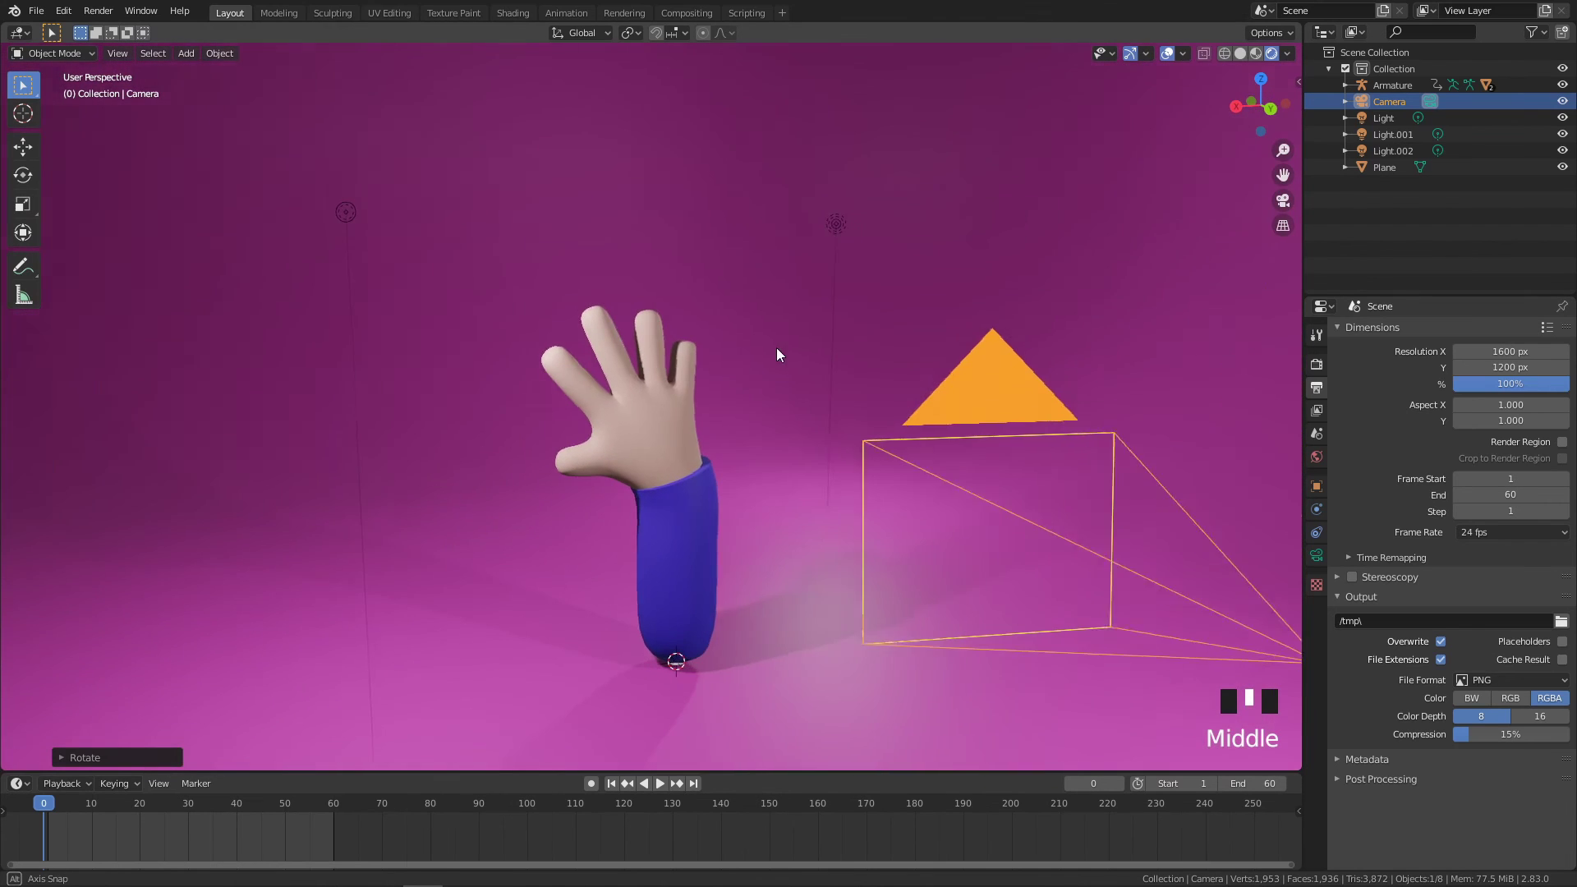
left_click(1283, 200)
scroll(938, 323, "up", 1)
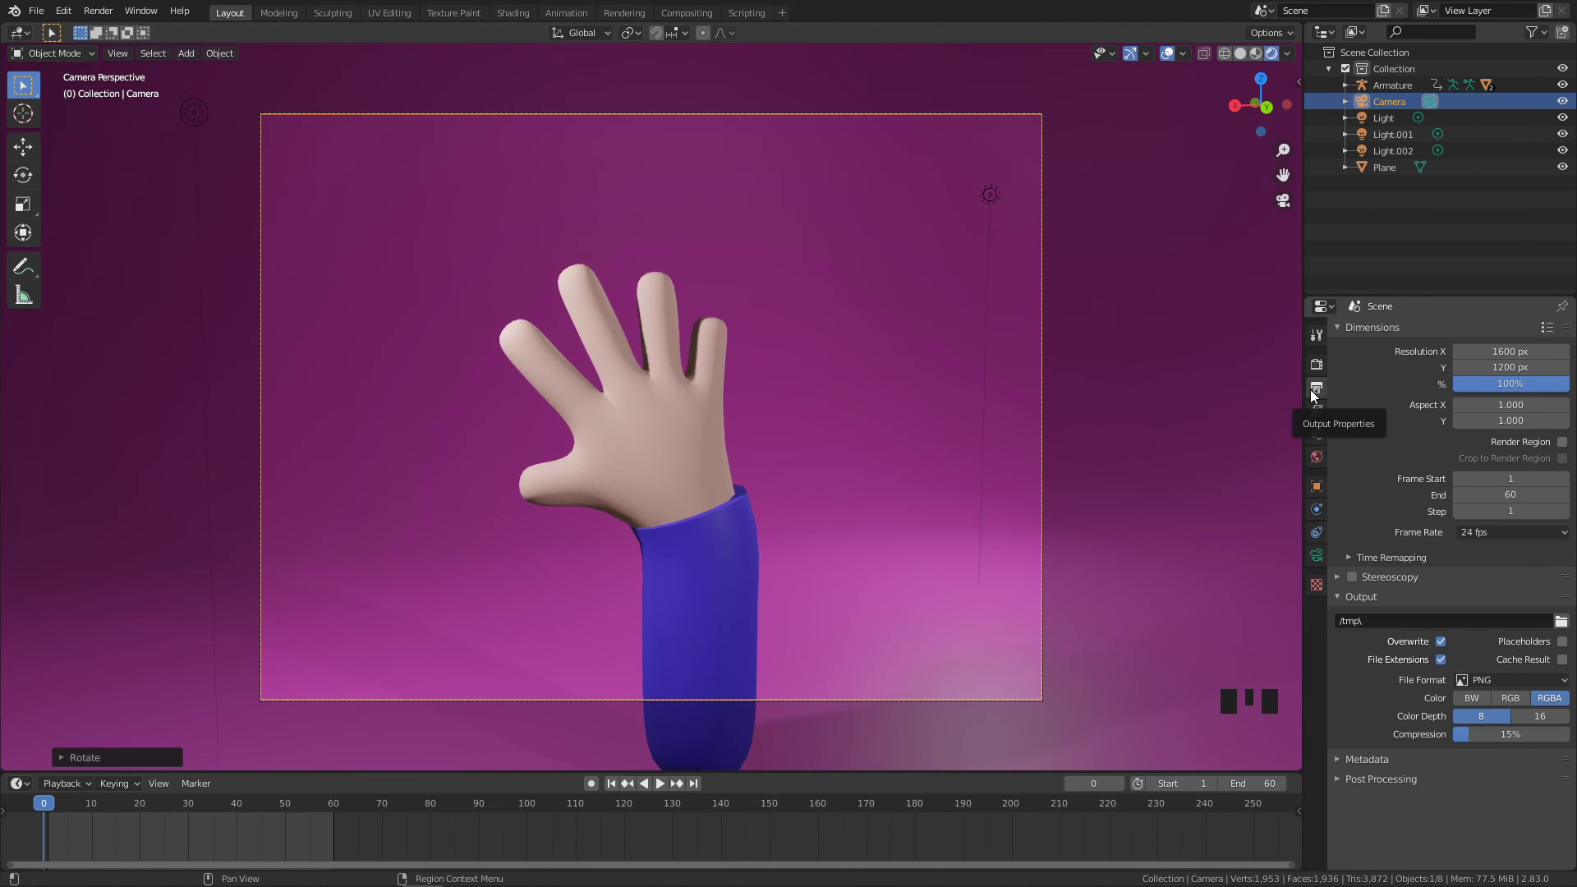
Set the render output folder to the Desktop
scroll(1412, 510, "down", 2)
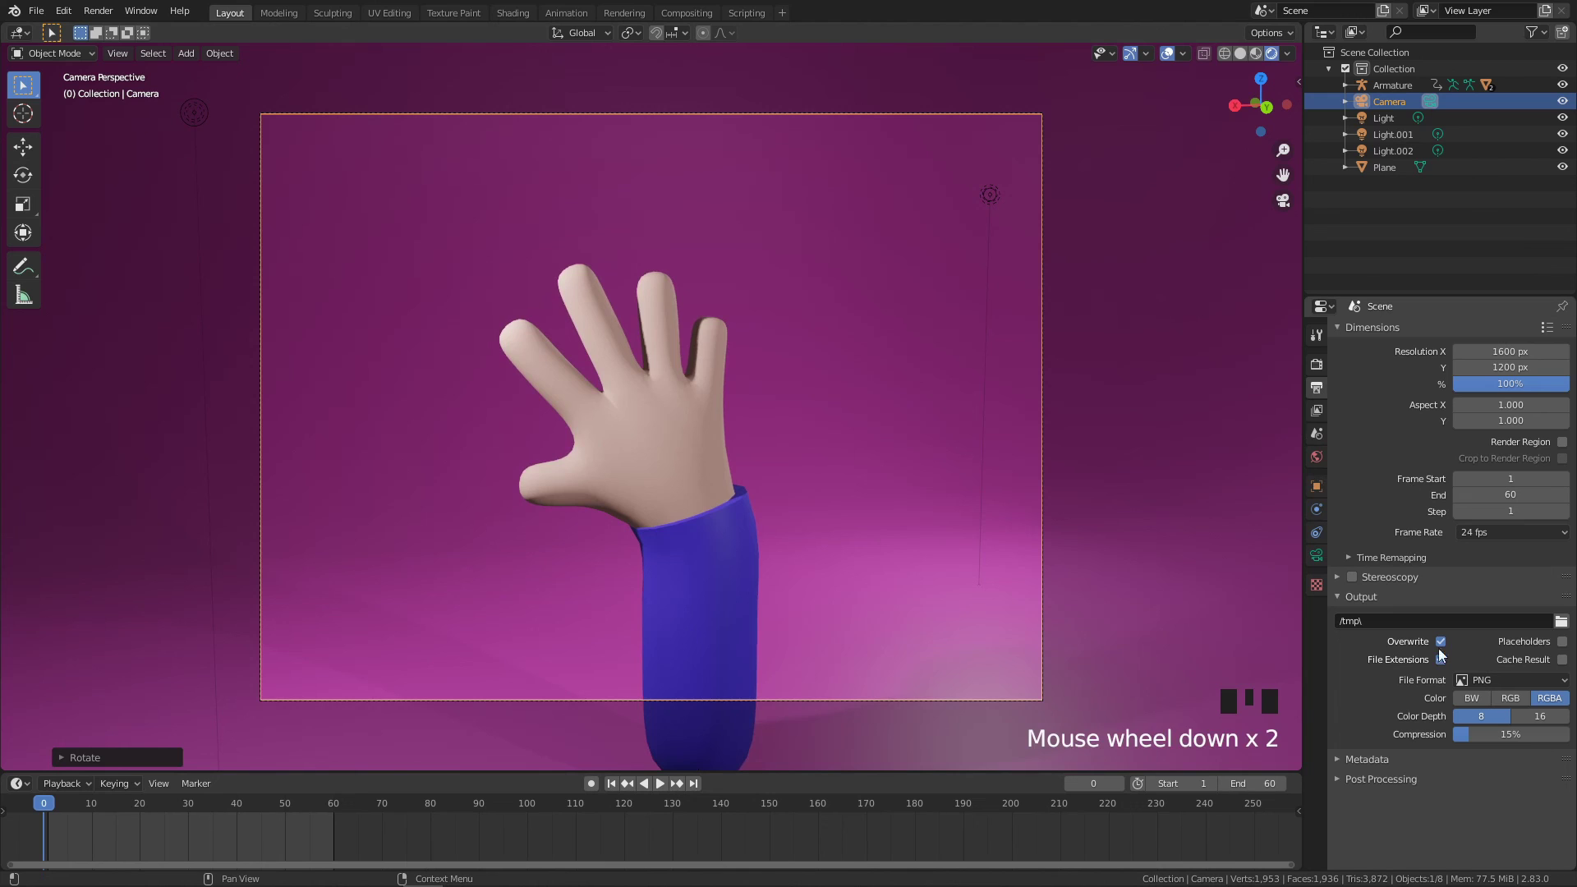
left_click(1564, 625)
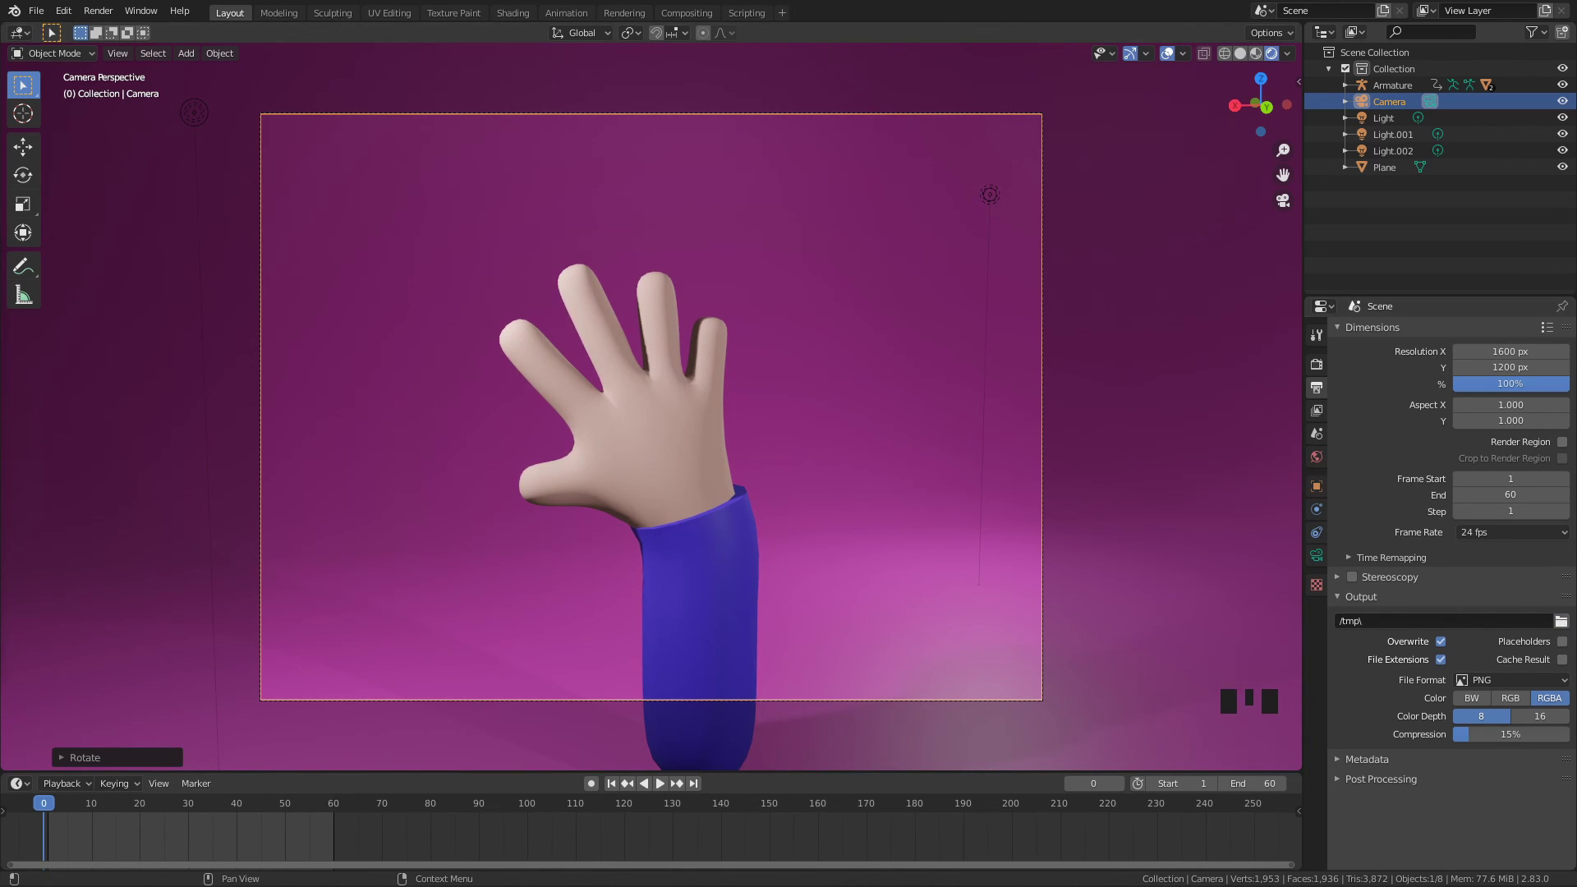
left_click(273, 374)
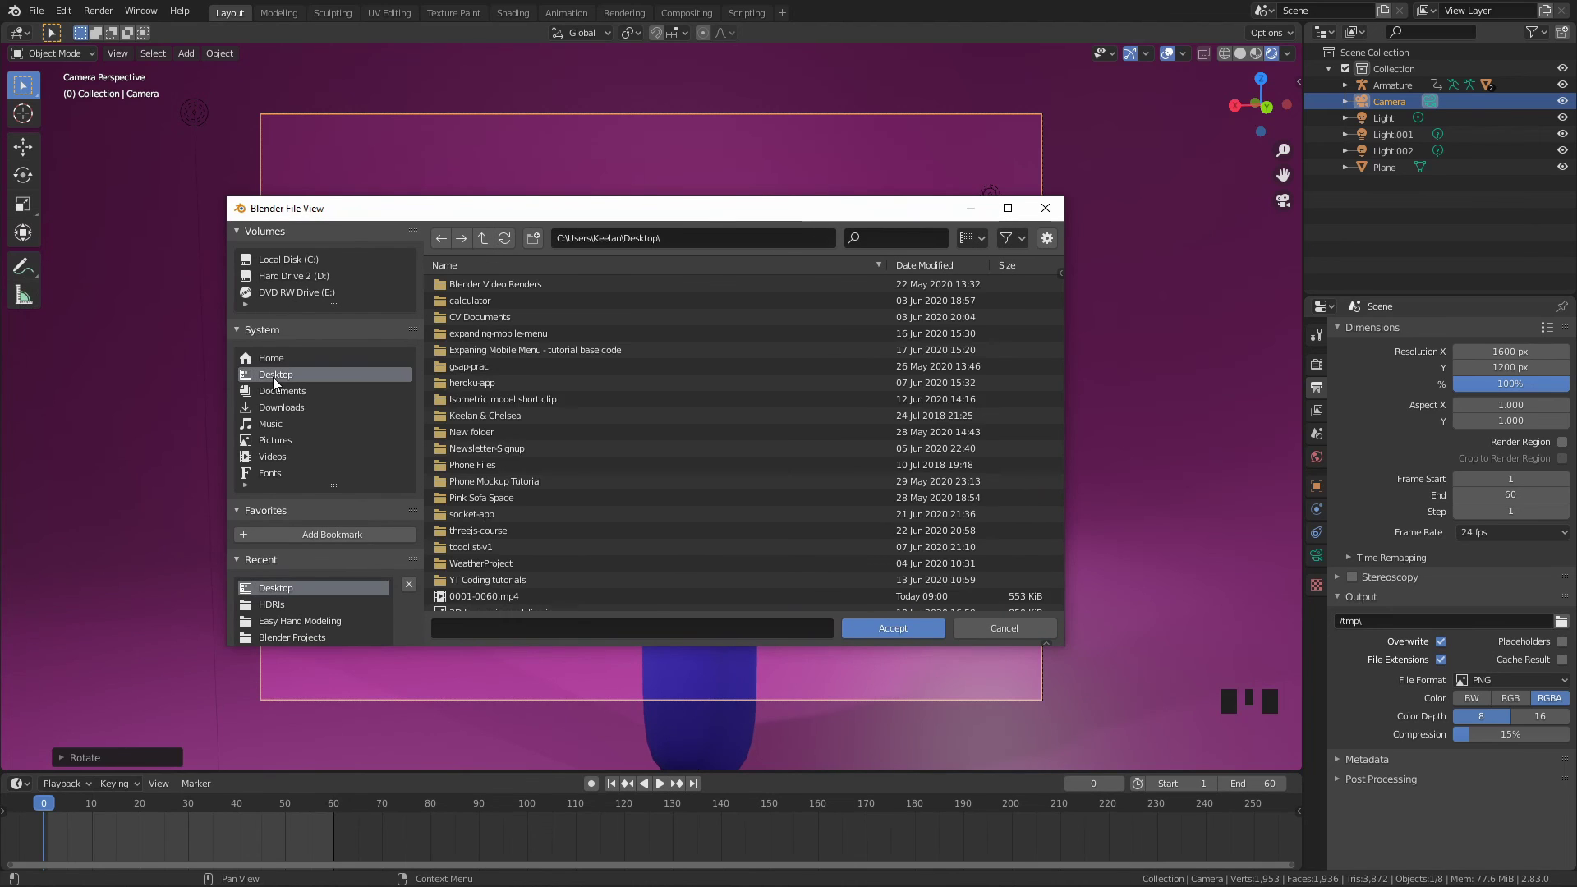
left_click(893, 628)
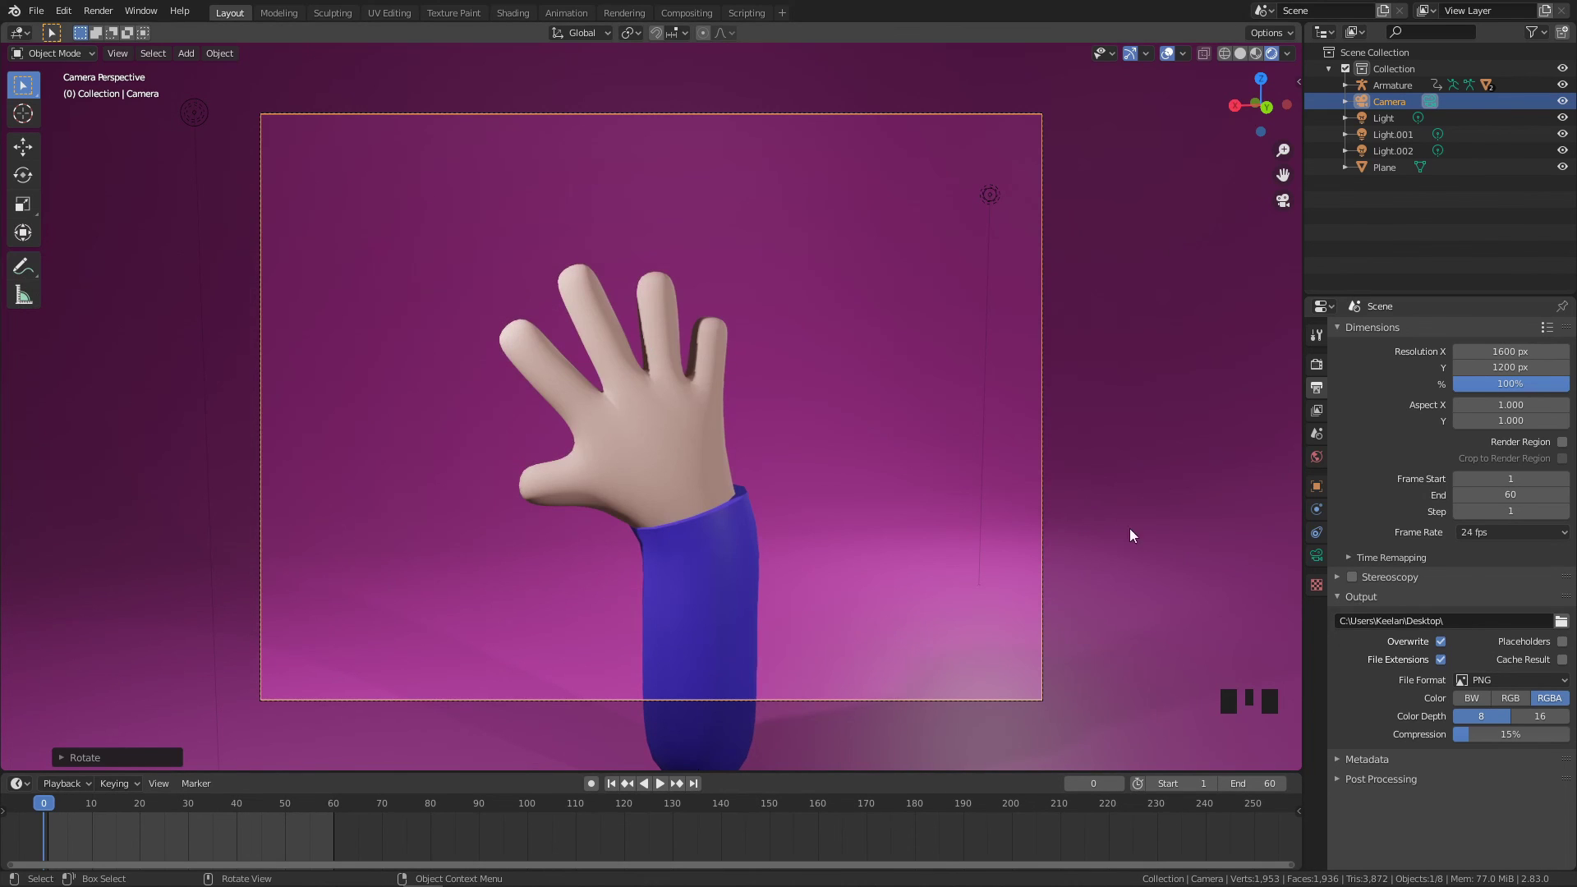
Set the output file format to FFmpeg video with an MPEG-4 container
scroll(1489, 689, "down", 4)
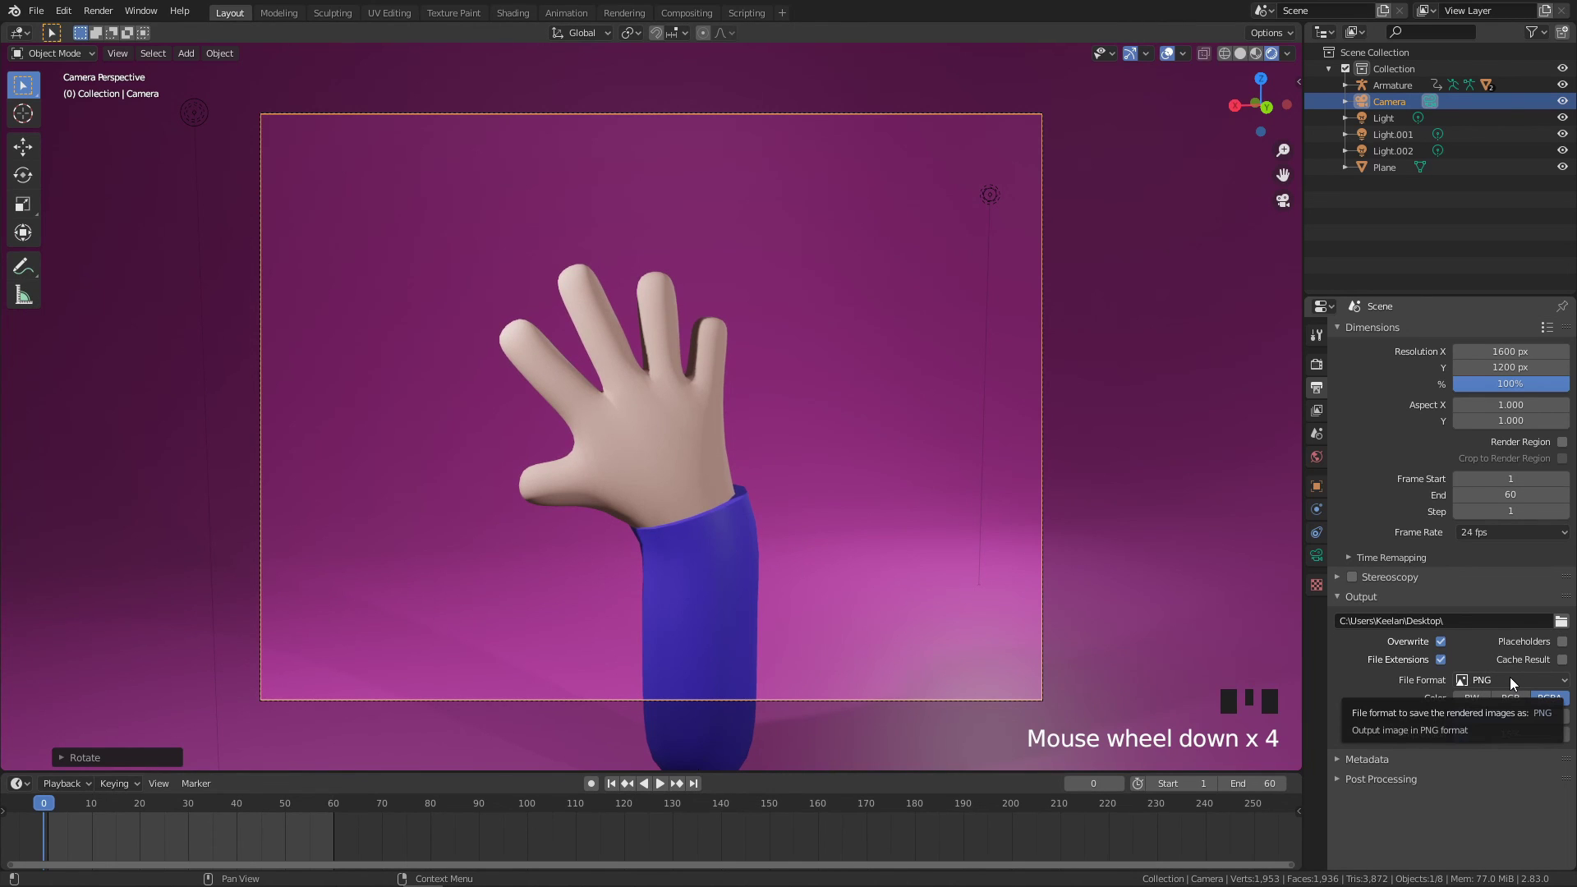
left_click(1510, 678)
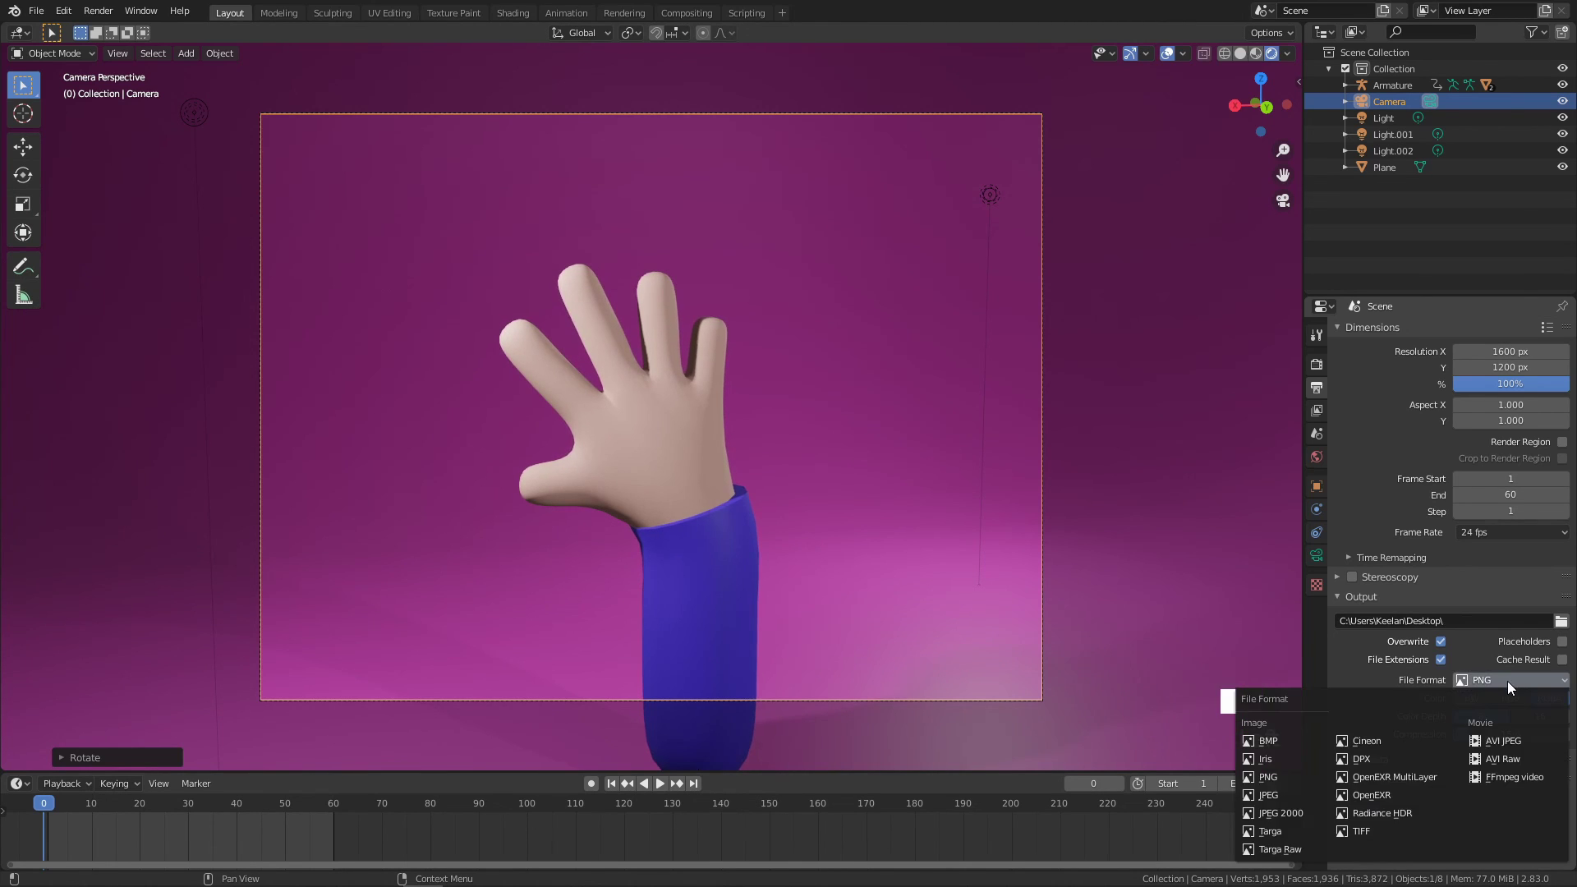
left_click(1506, 778)
scroll(1393, 702, "down", 4)
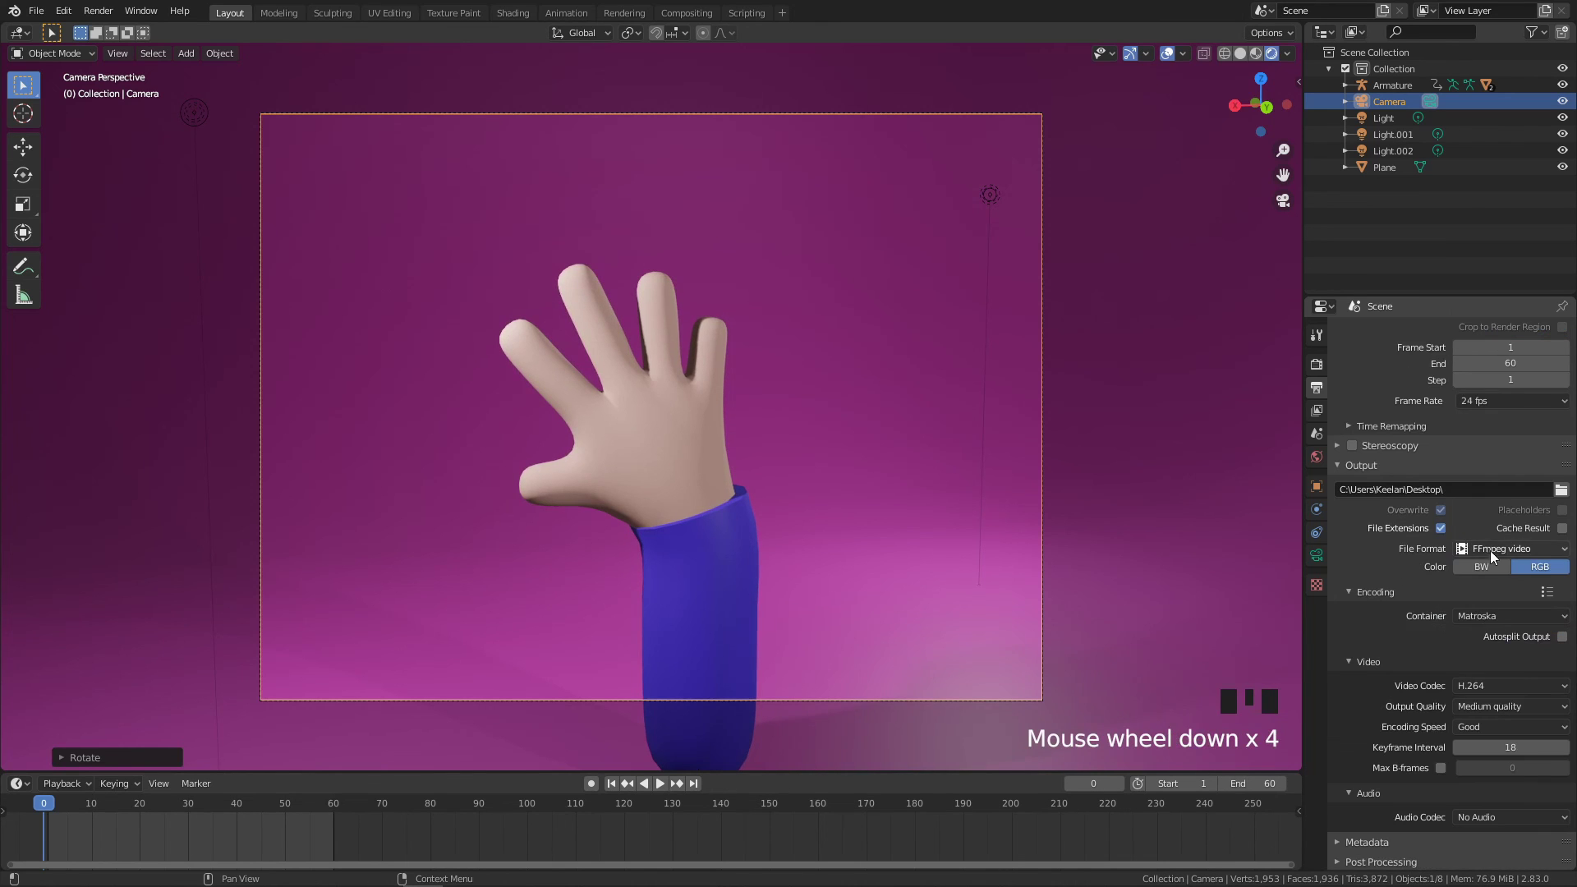
left_click(1358, 579)
scroll(1499, 702, "down", 3)
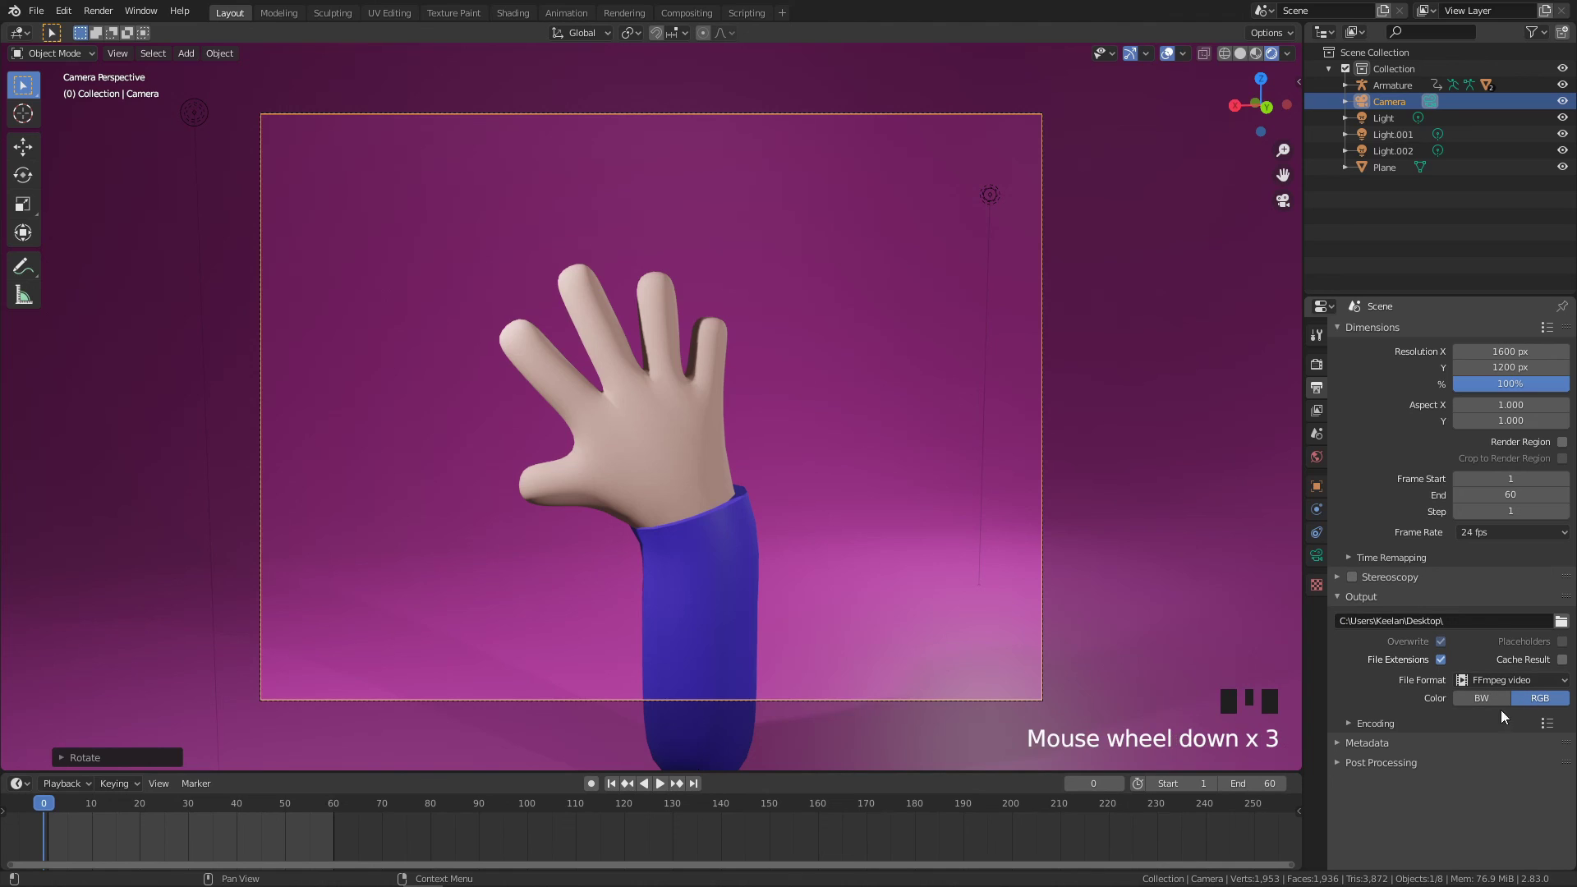
left_click(1374, 723)
scroll(1378, 684, "down", 5)
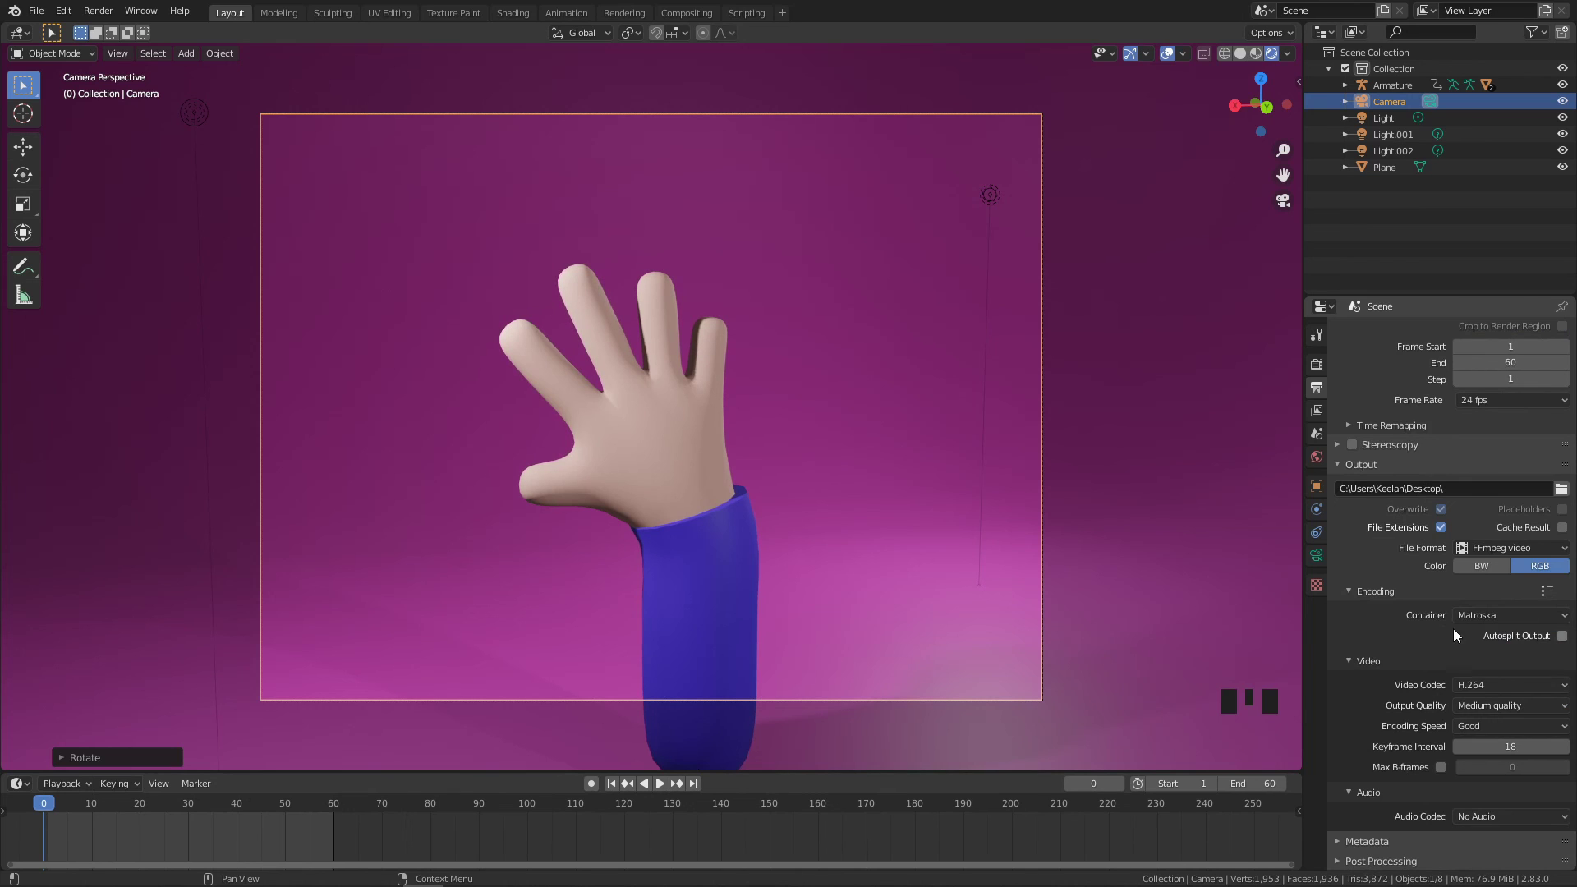
left_click(1491, 611)
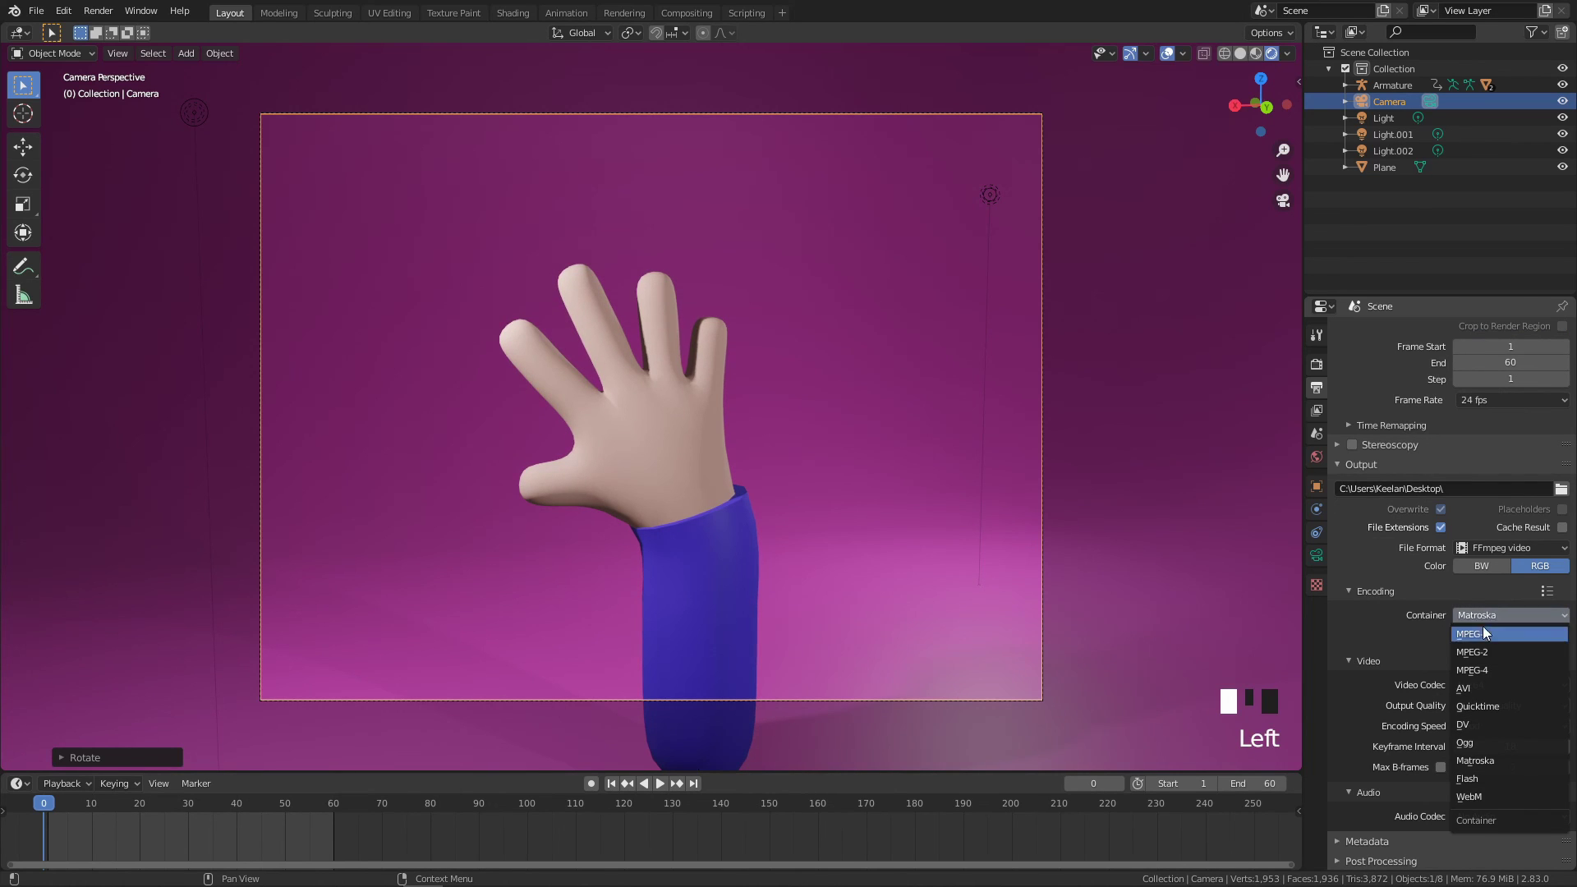
left_click(1481, 670)
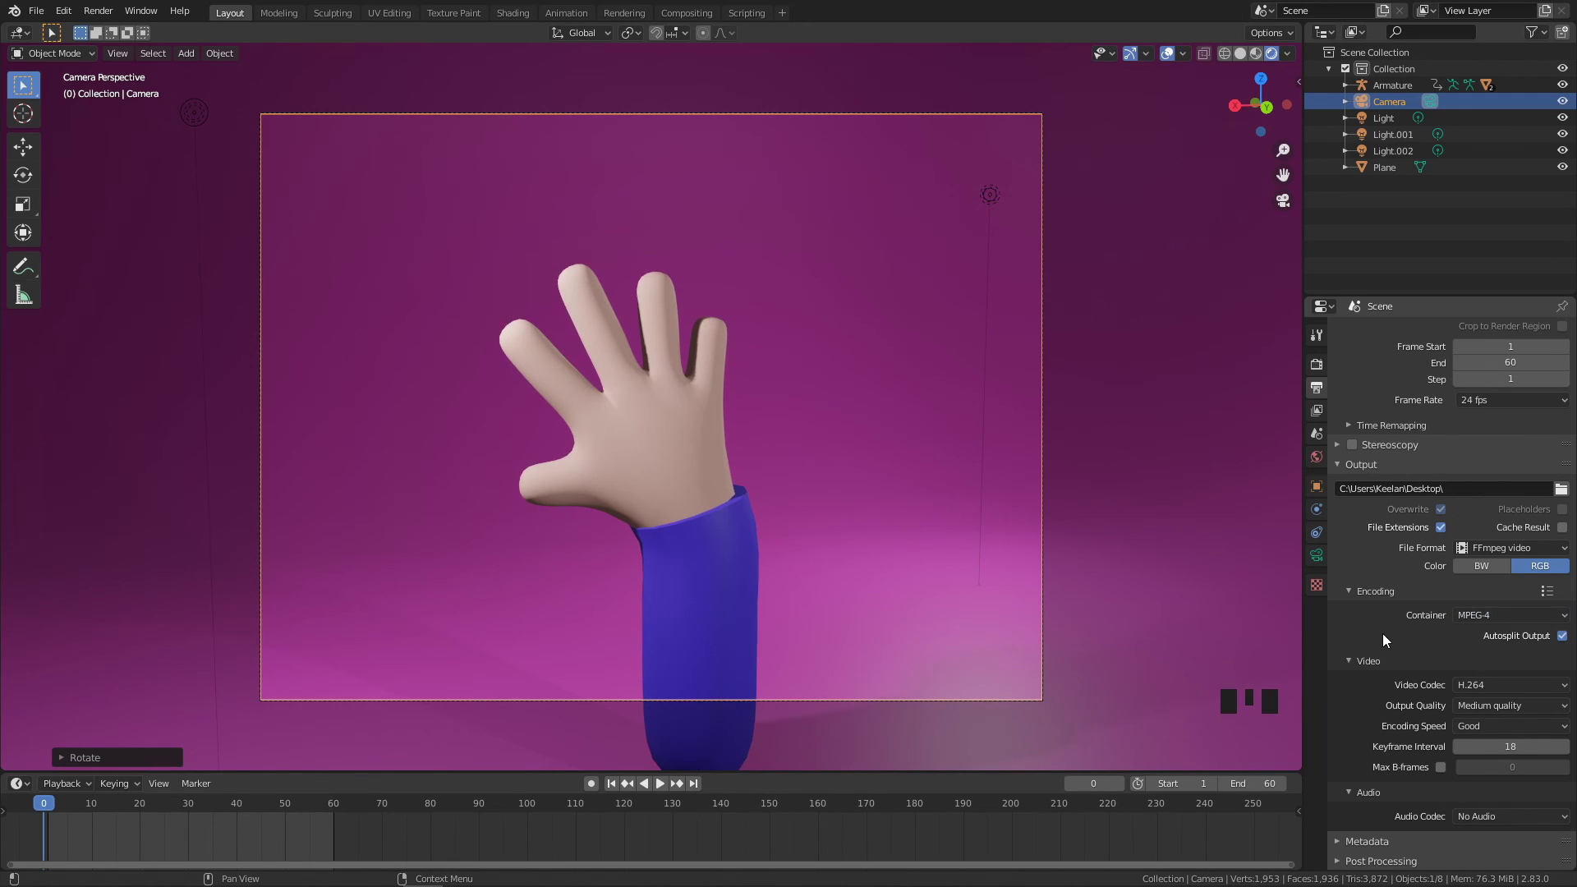
Set the video's output quality to Perceptually lossless
scroll(1441, 641, "down", 2)
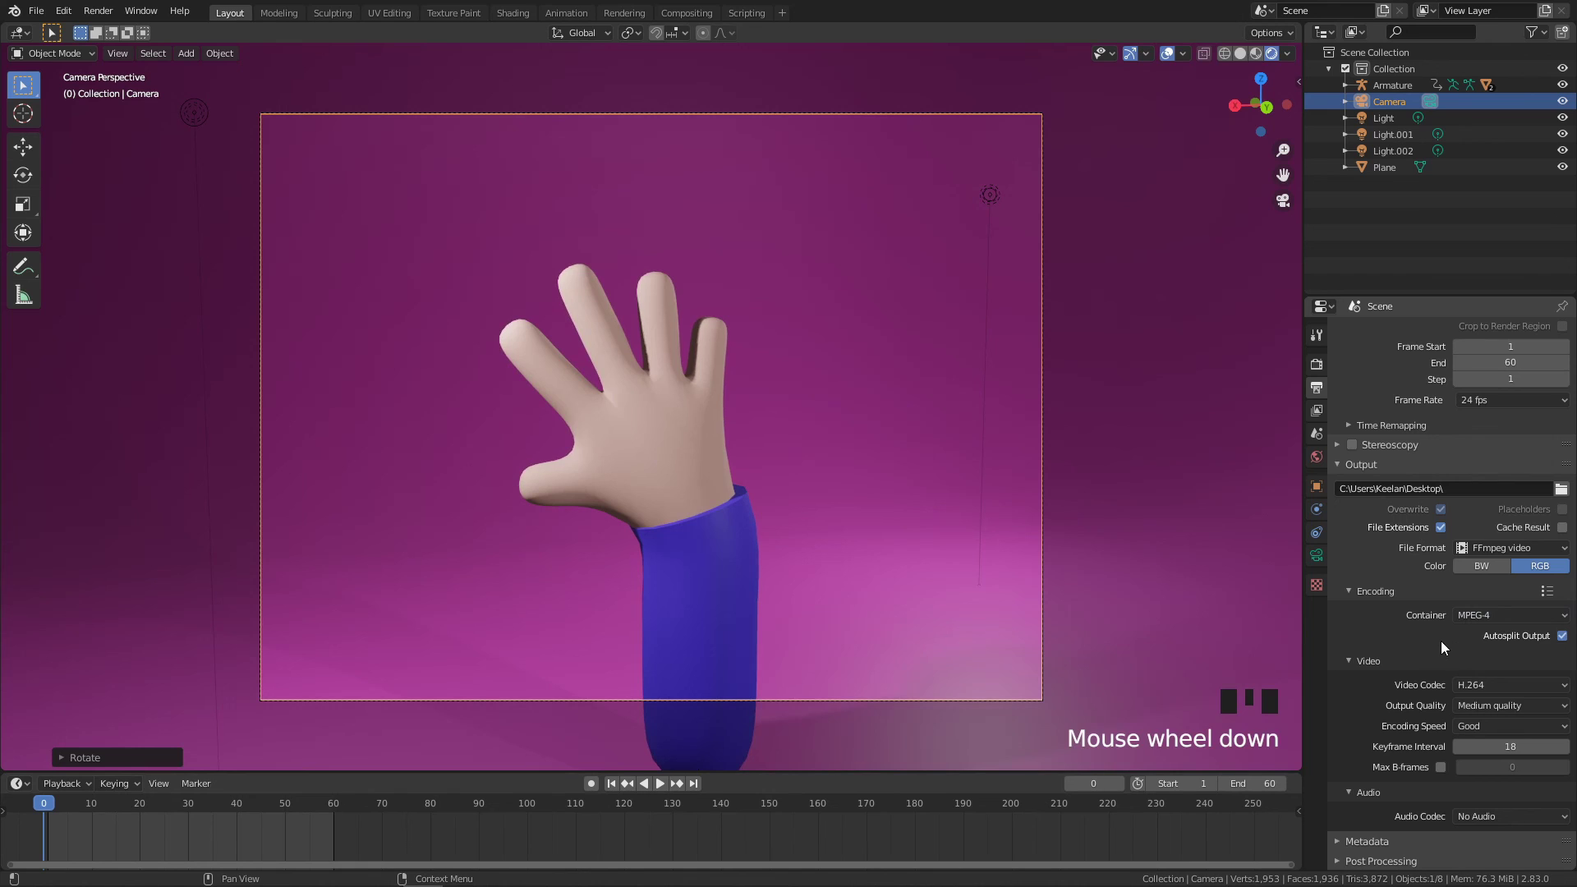
left_click(1486, 707)
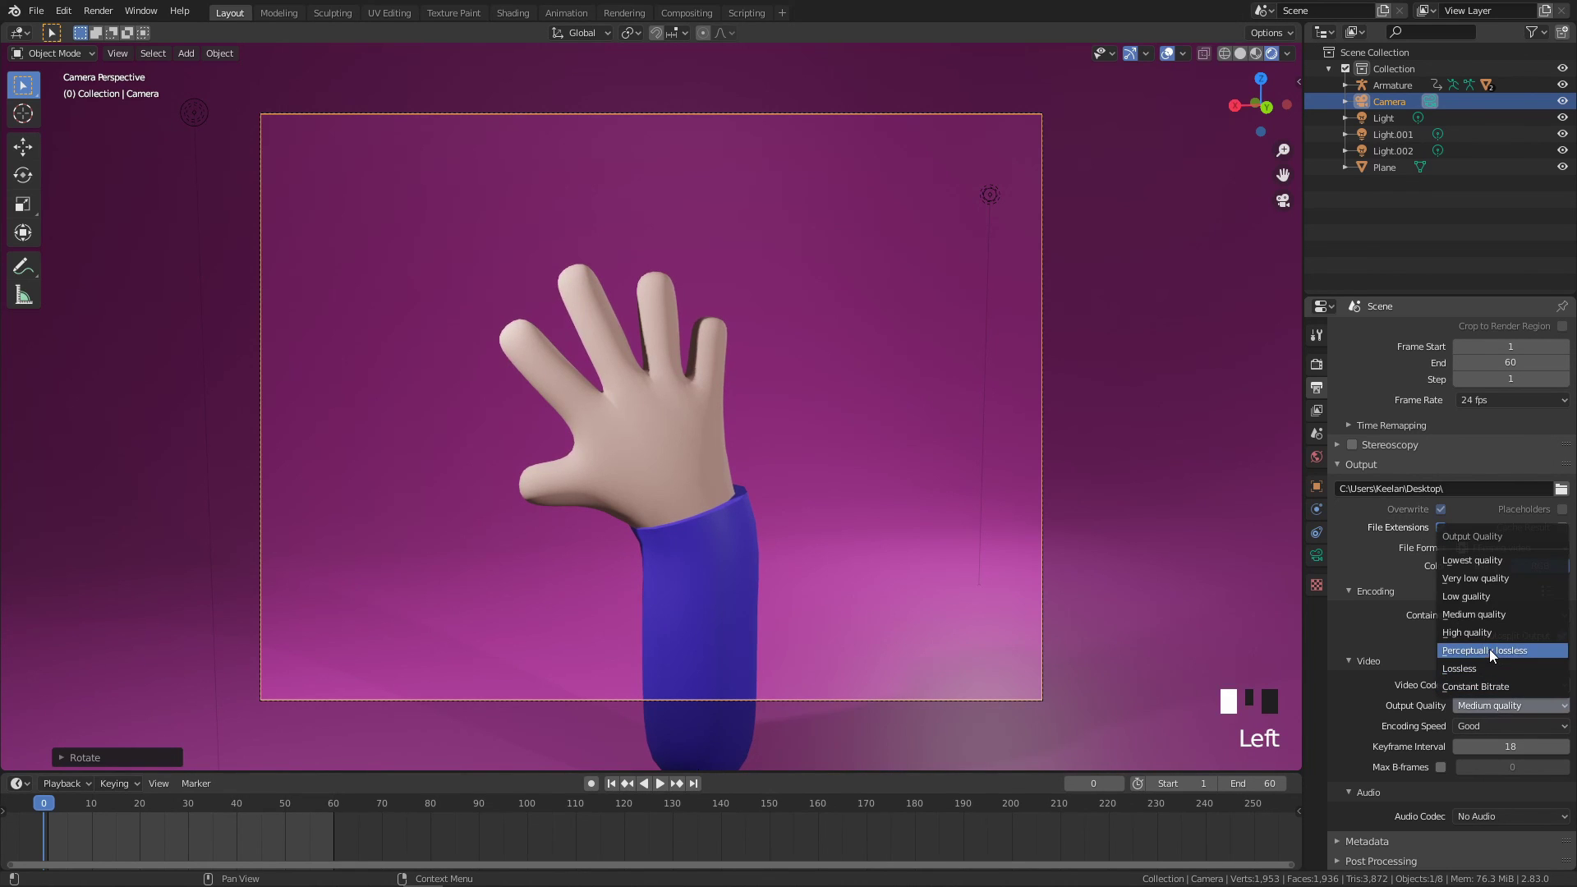
left_click(1510, 650)
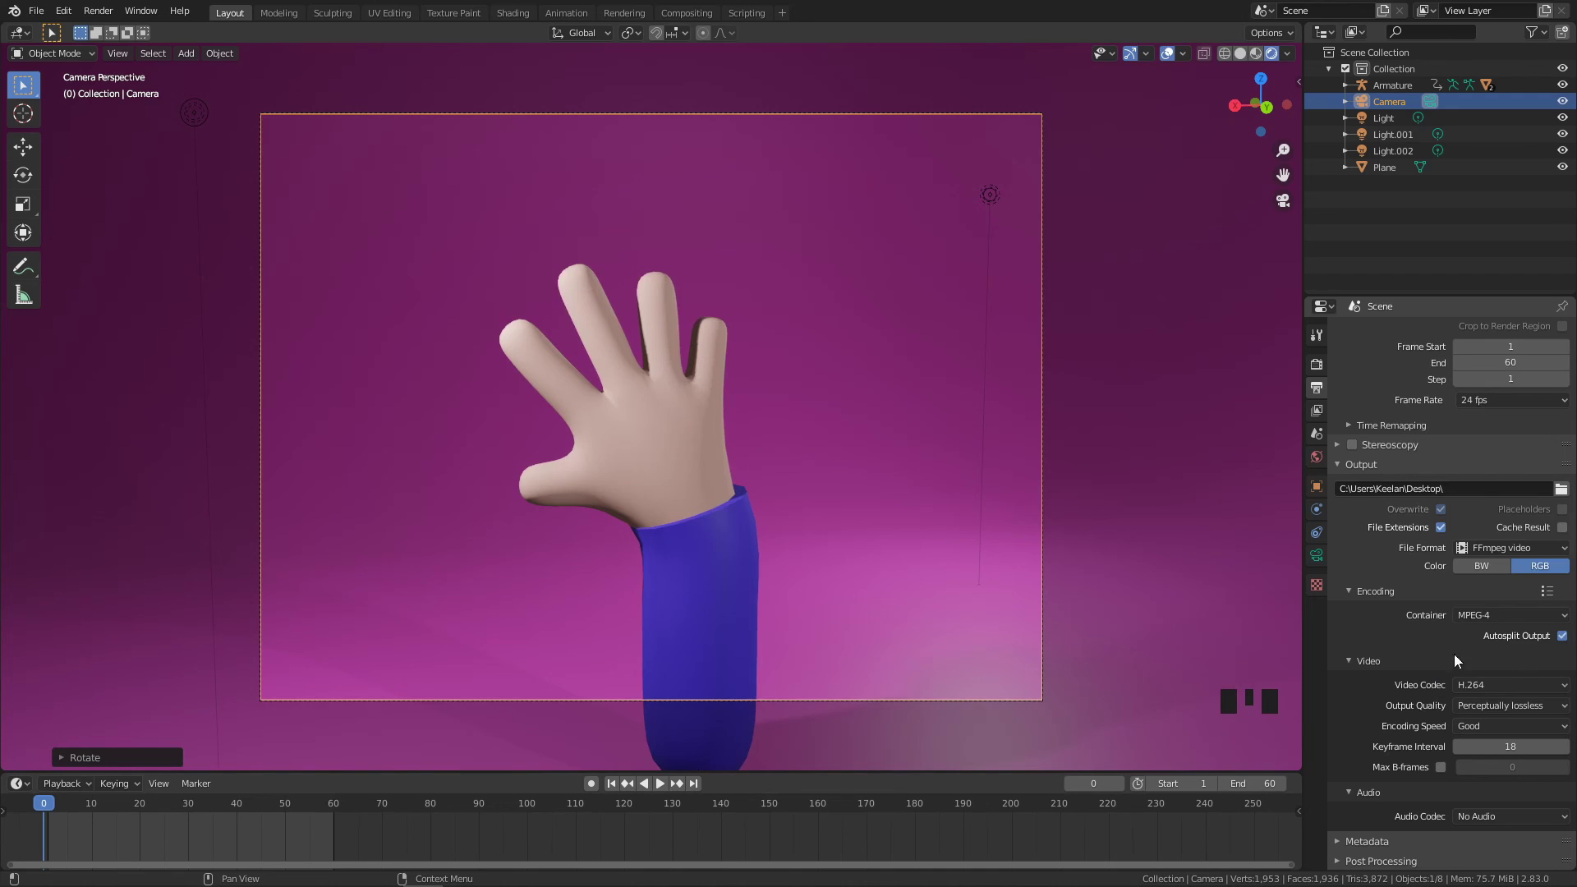
left_click(1353, 619)
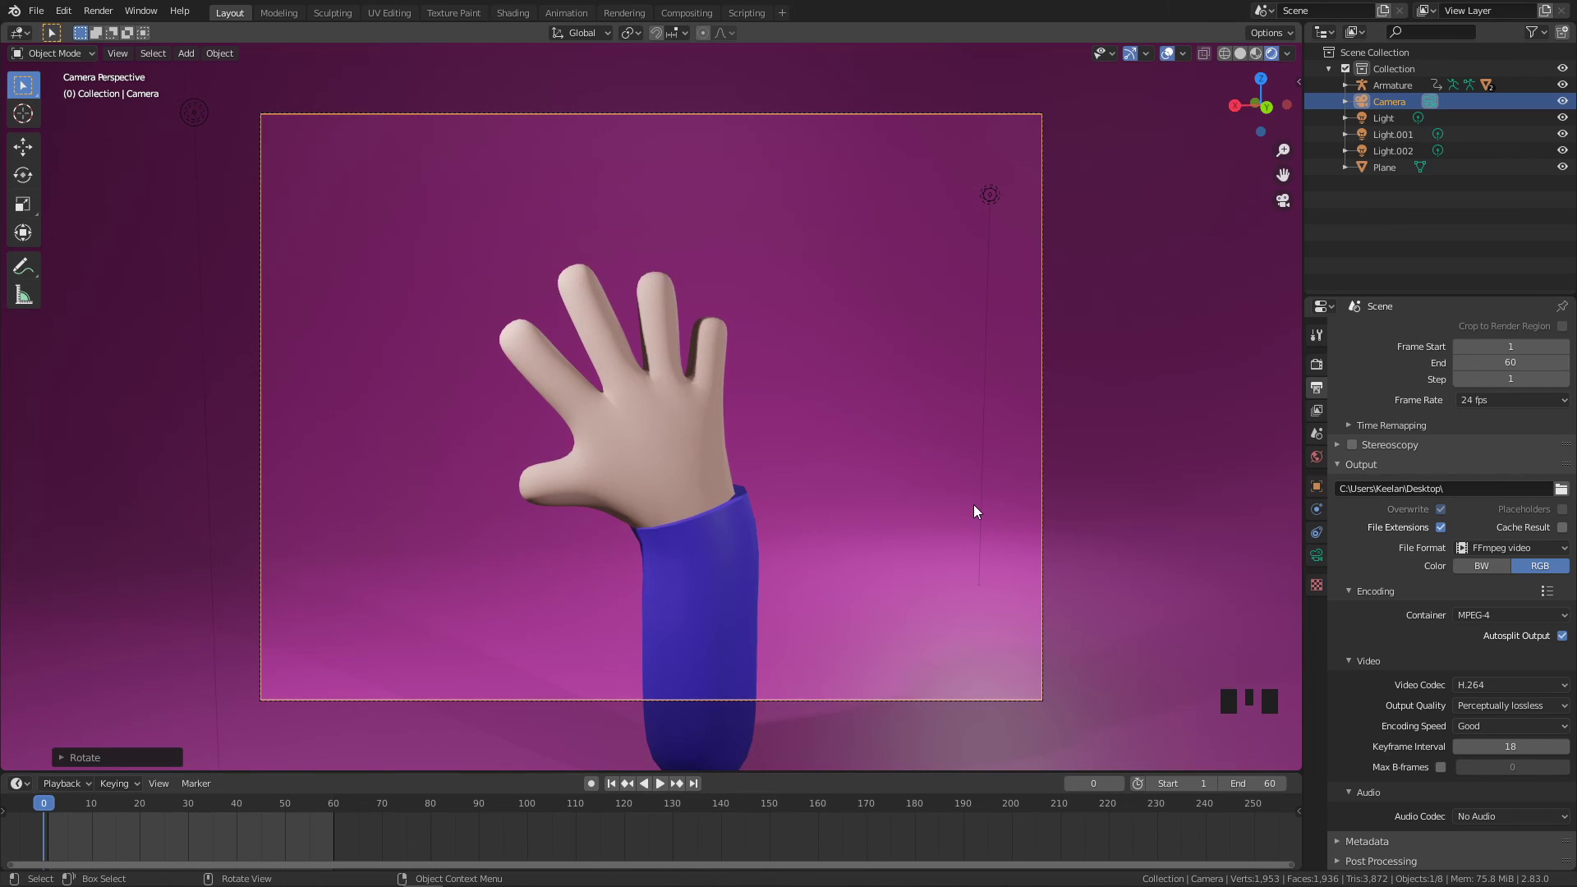
Render the hand wave animation to the video file
left_click(1129, 455)
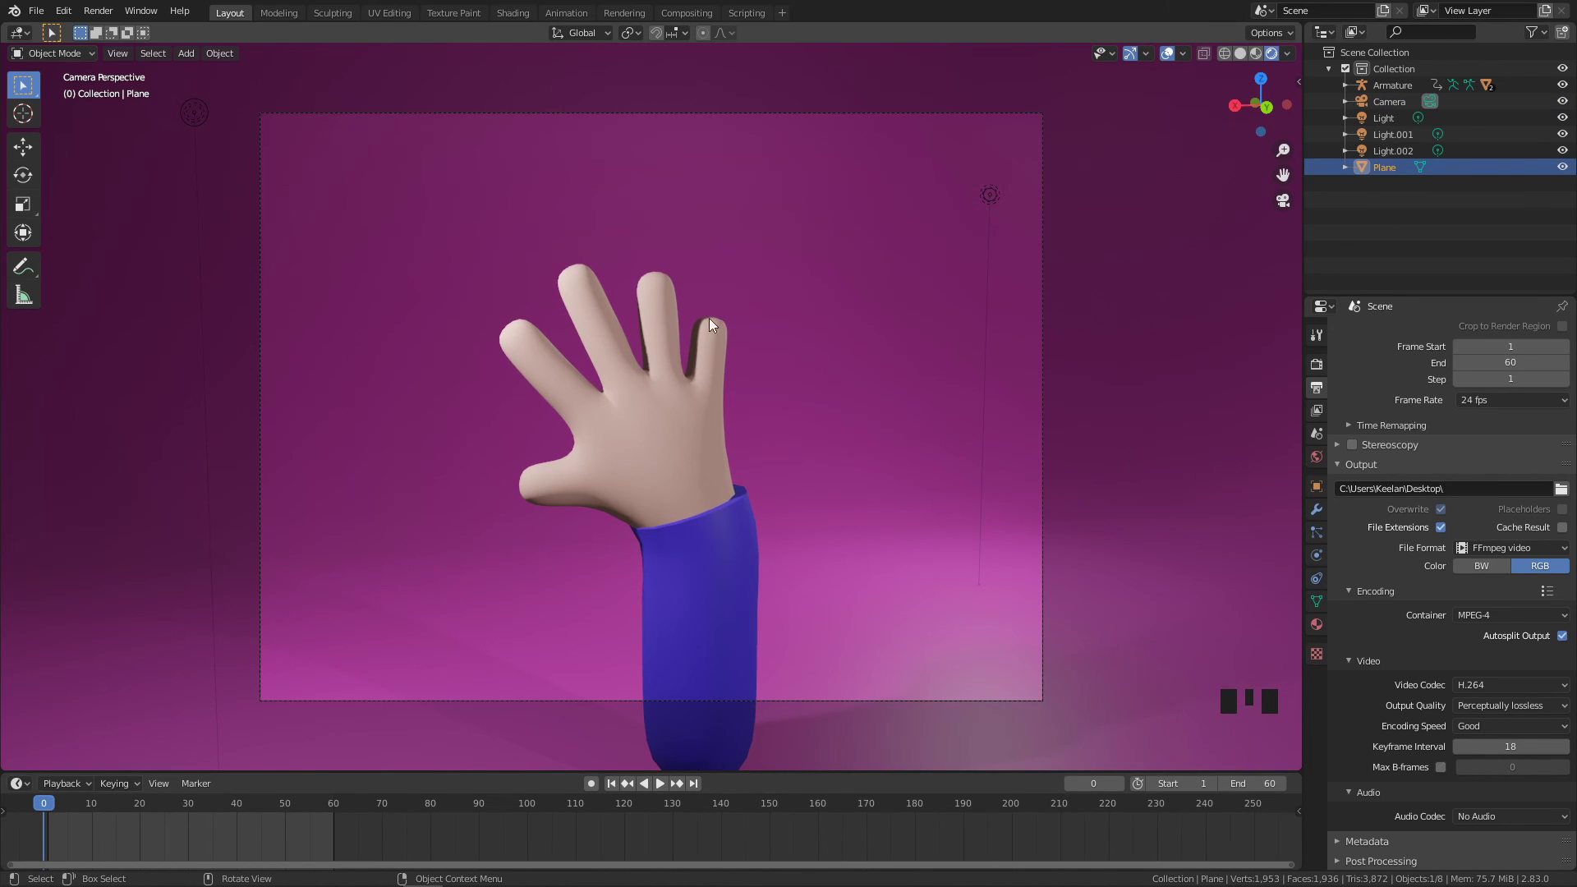
left_click(98, 10)
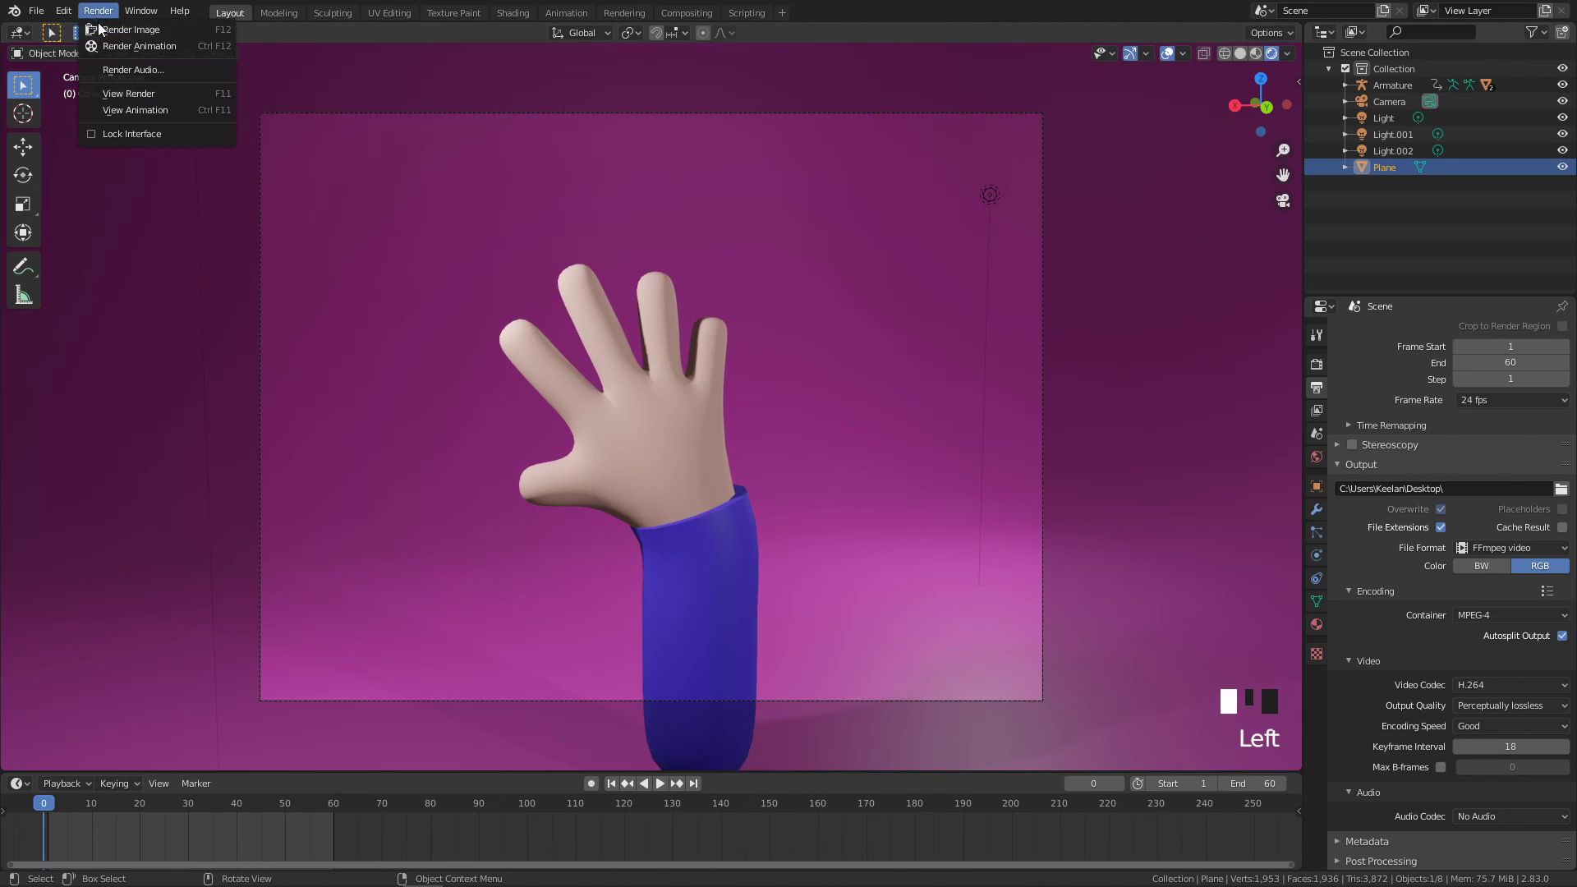
left_click(138, 46)
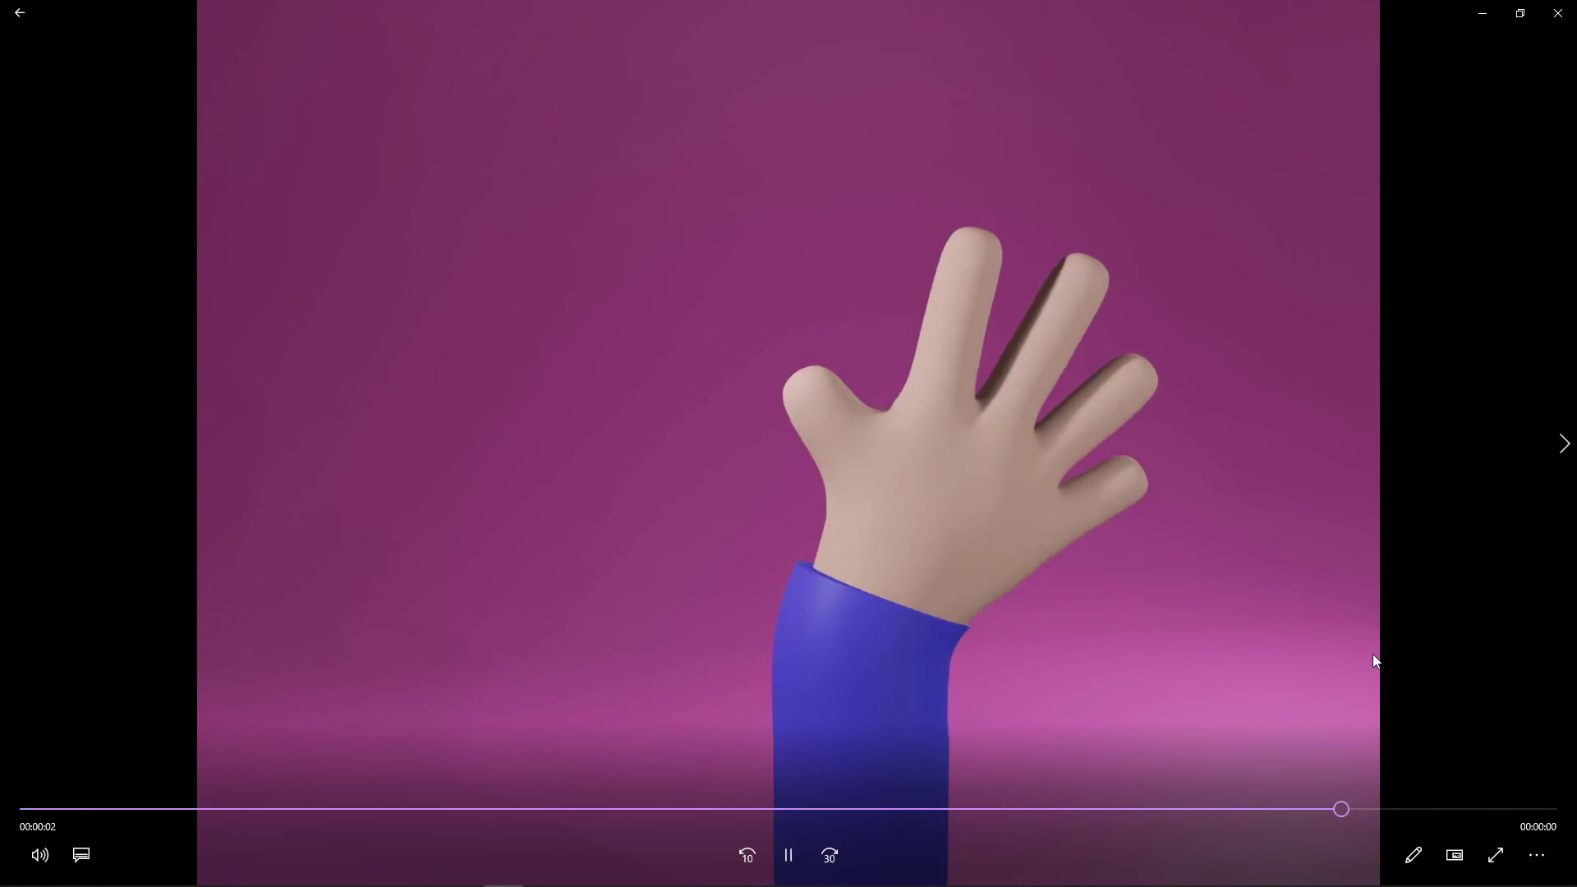
Watch the rendered hand wave video, close the player and return to Blender
left_click(788, 855)
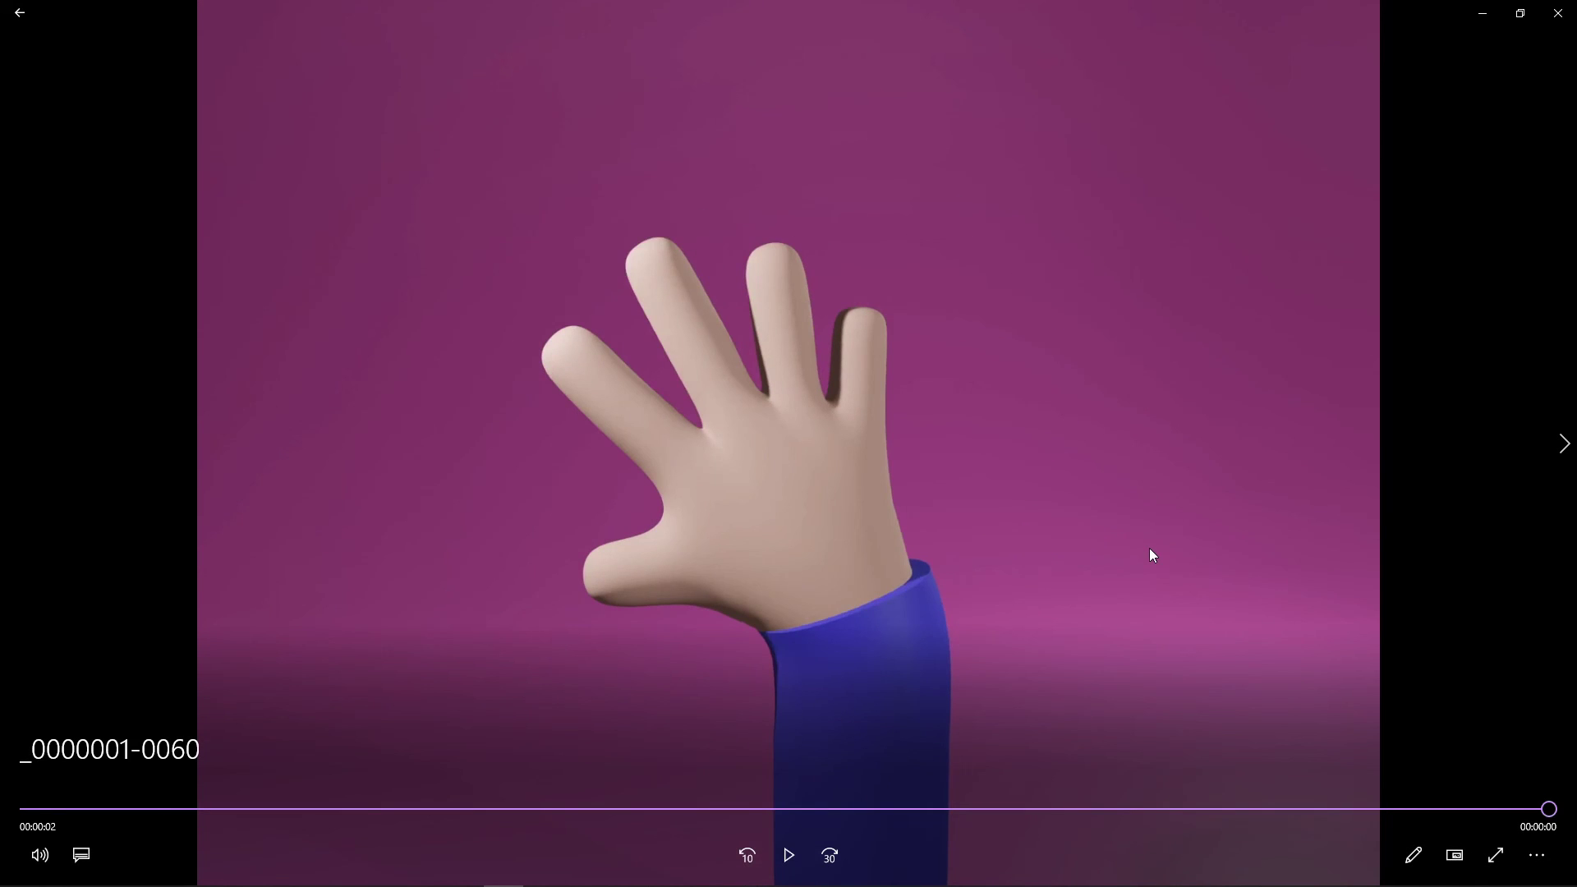
left_click(1558, 13)
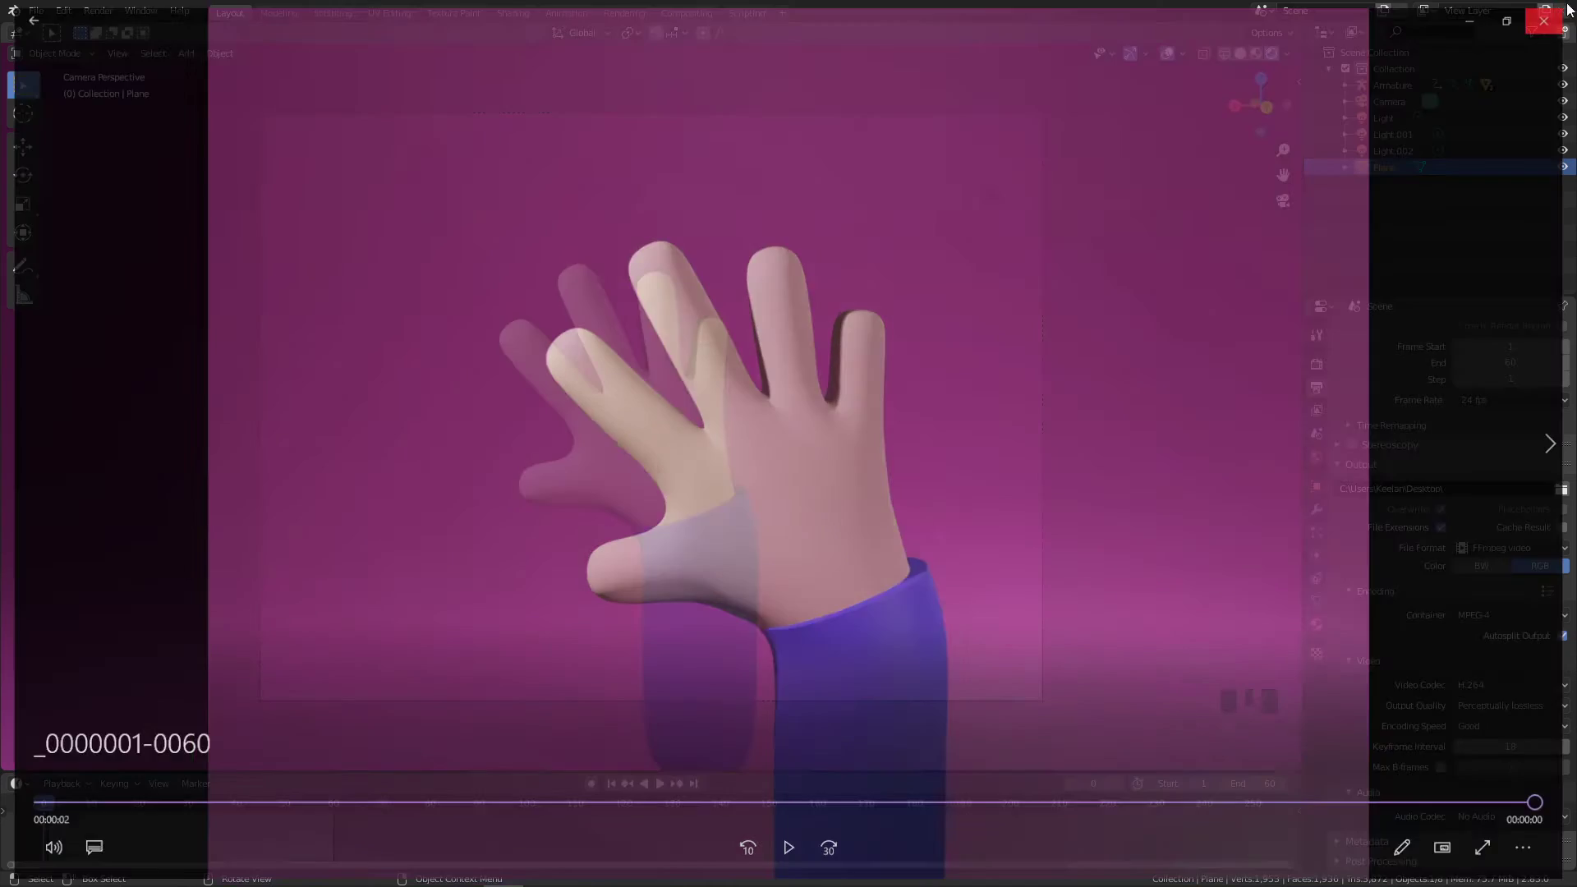
left_click(353, 487)
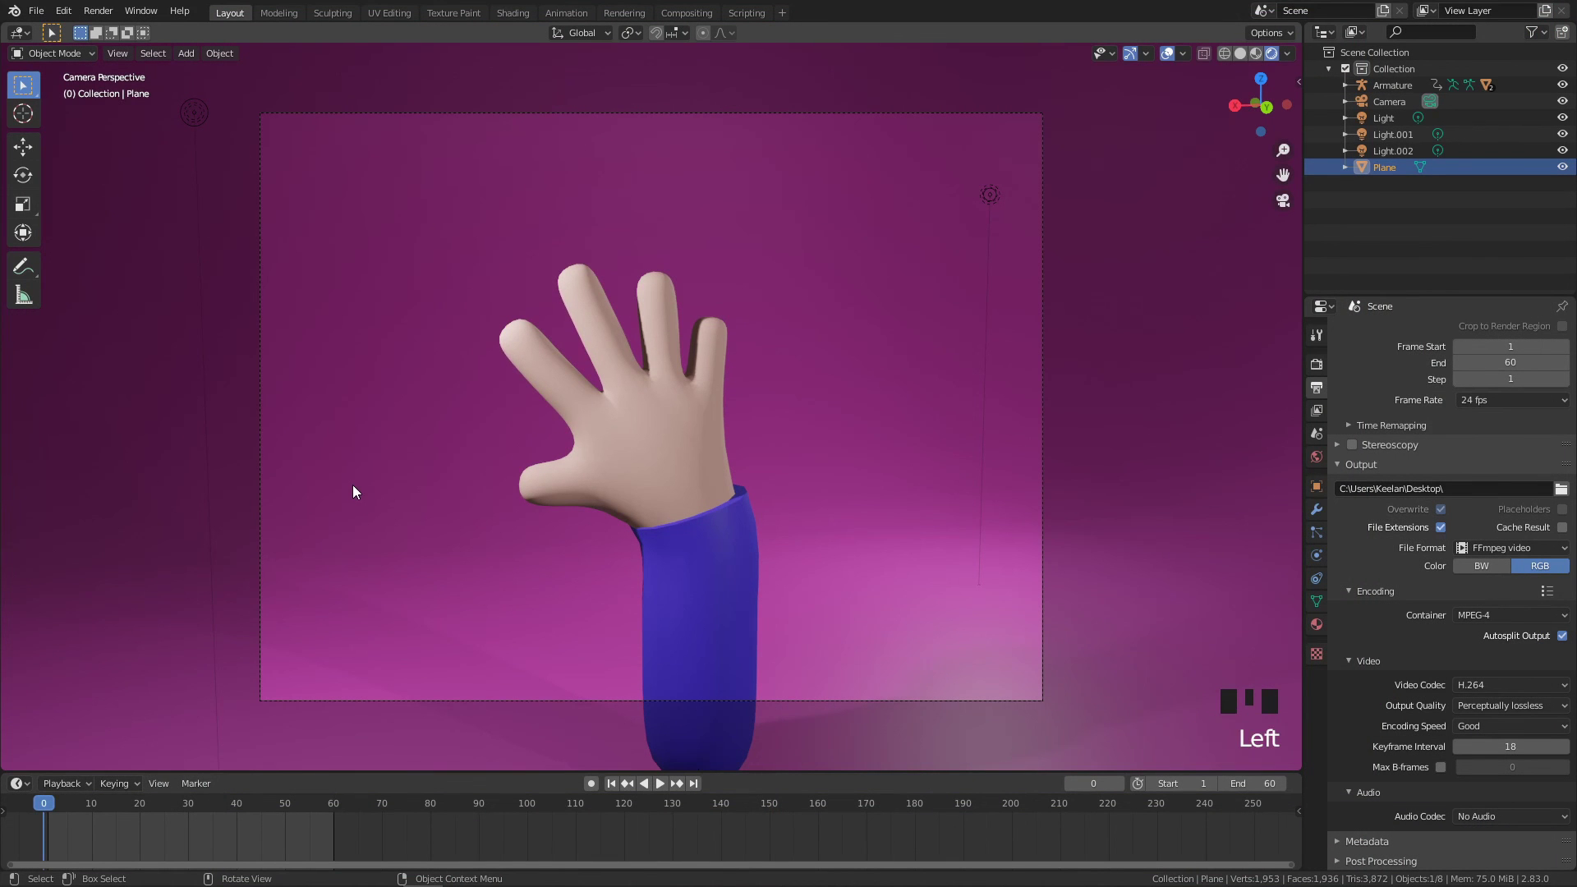